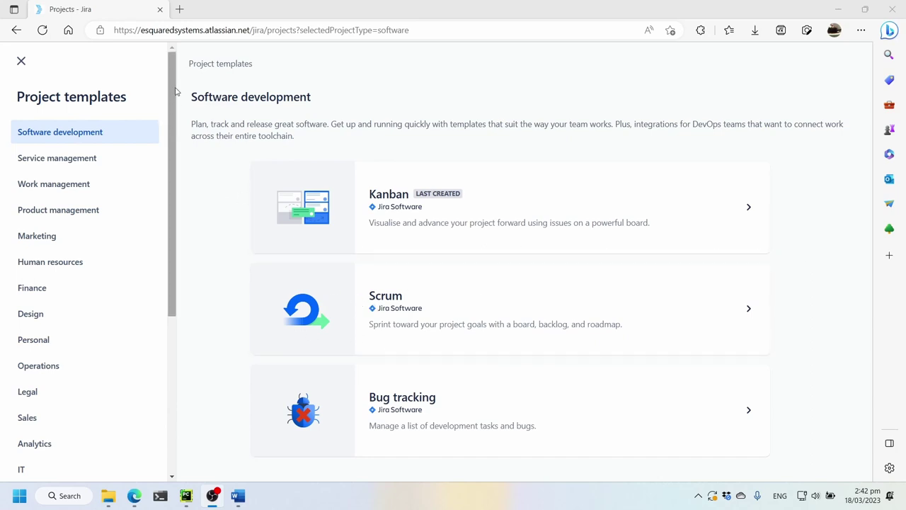
- Browse the service, work, product management and marketing template categories, then return to the software development templates
{"action": "left_click_drag", "start_coordinate": [169, 149], "coordinate": [173, 121]}
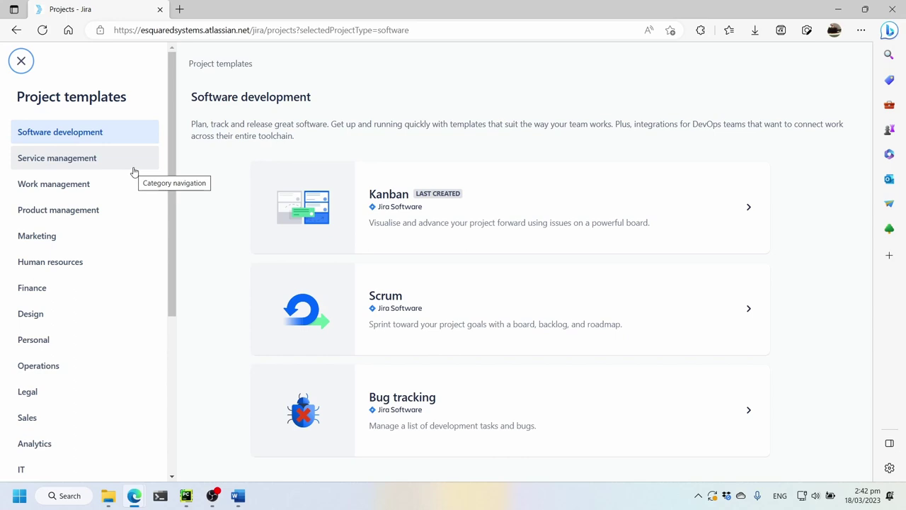
{"action": "left_click", "coordinate": [102, 163]}
{"action": "left_click", "coordinate": [97, 189]}
{"action": "left_click", "coordinate": [91, 215]}
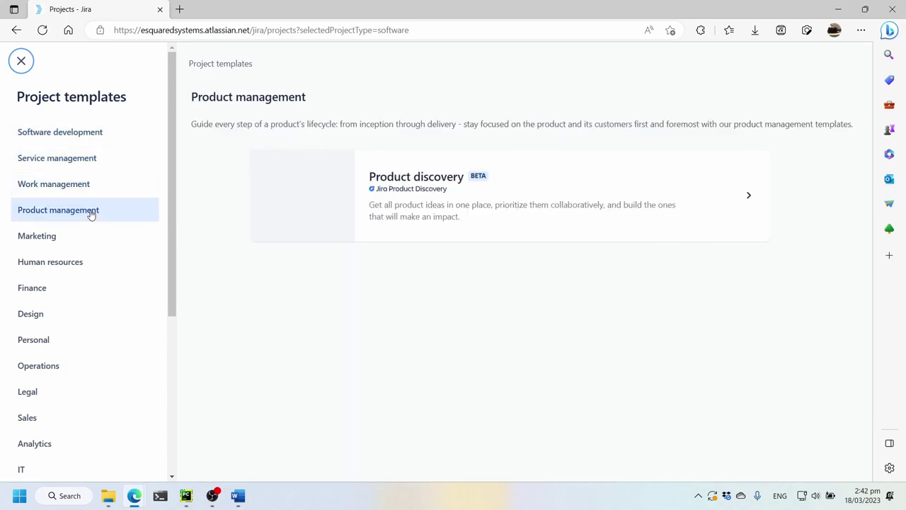
{"action": "left_click", "coordinate": [87, 239]}
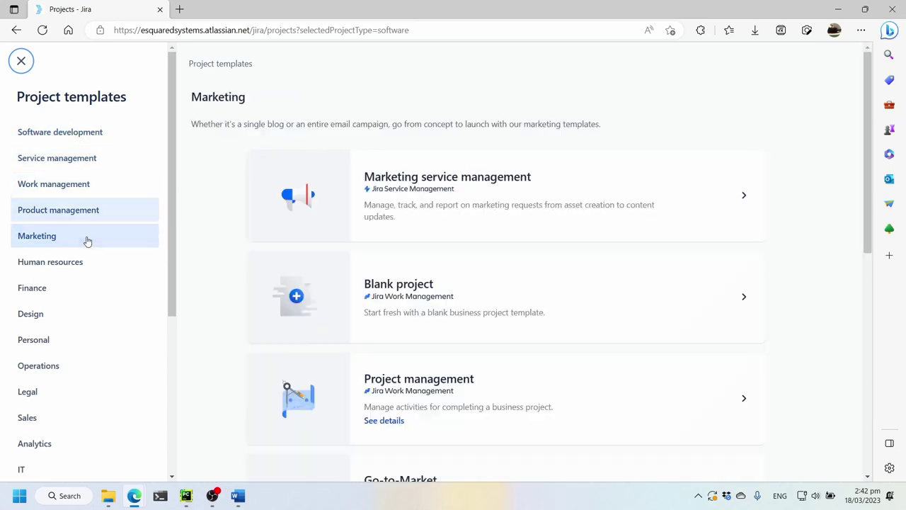
{"action": "left_click", "coordinate": [83, 135]}
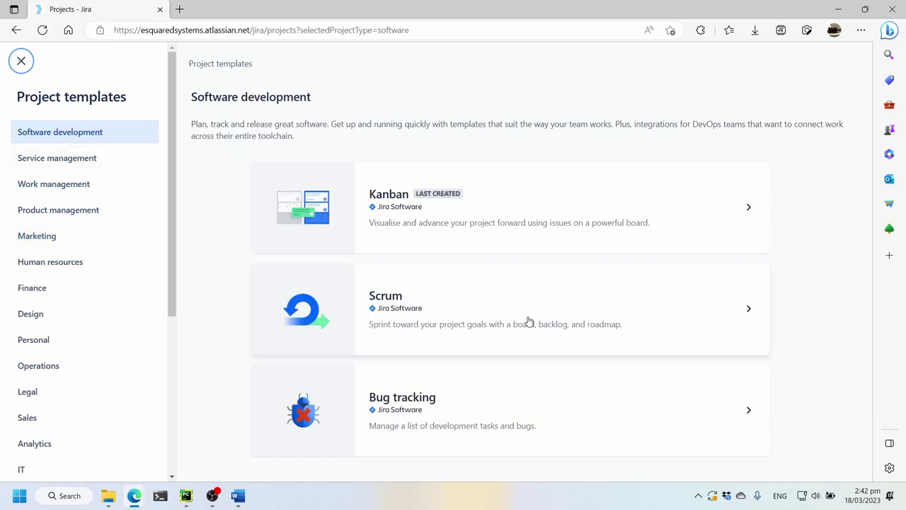
- Review the Scrum template's details, including issue types and workflow, and use it for the new project
{"action": "left_click", "coordinate": [616, 301]}
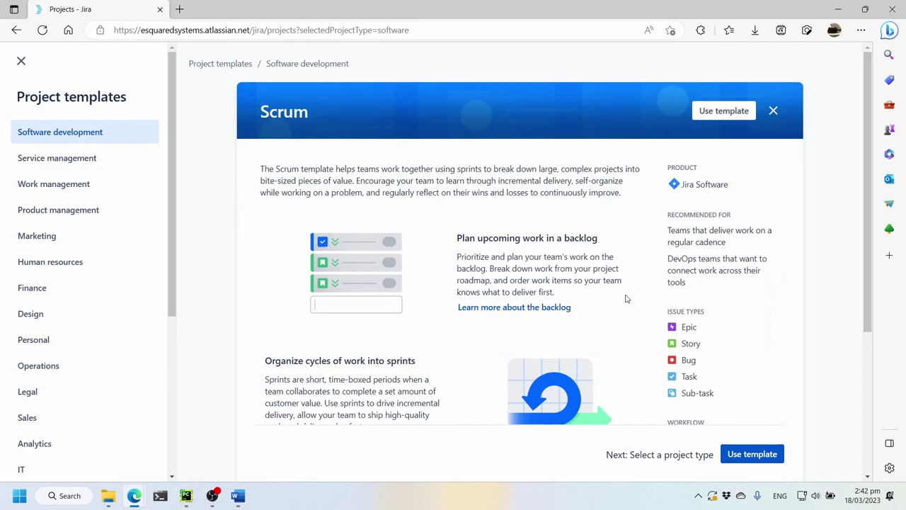
{"action": "scroll", "coordinate": [804, 312], "scroll_direction": "down", "scroll_amount": 3}
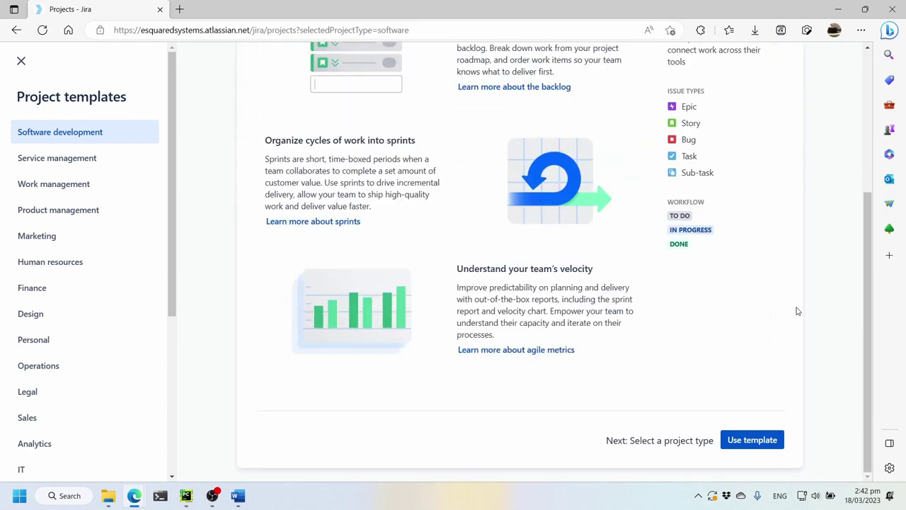
{"action": "scroll", "coordinate": [806, 317], "scroll_direction": "up", "scroll_amount": 3}
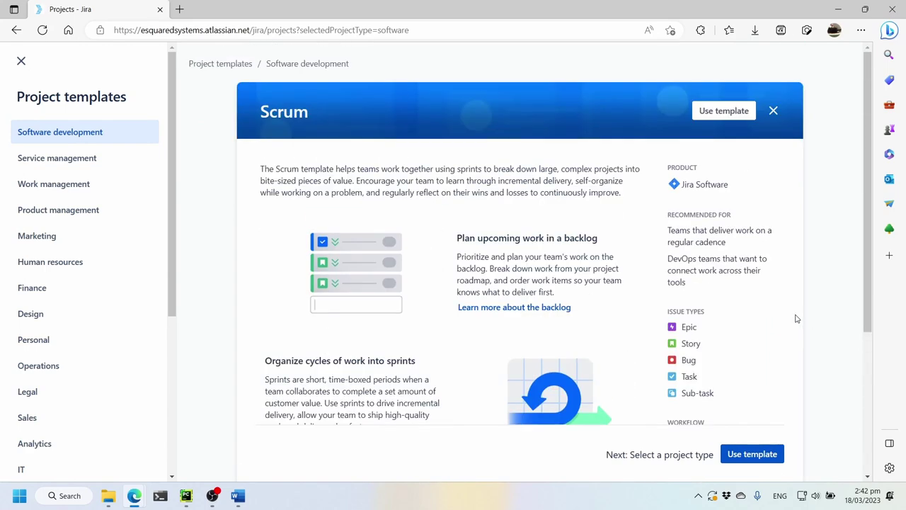
{"action": "scroll", "coordinate": [795, 318], "scroll_direction": "down", "scroll_amount": 3}
{"action": "scroll", "coordinate": [793, 319], "scroll_direction": "up", "scroll_amount": 1}
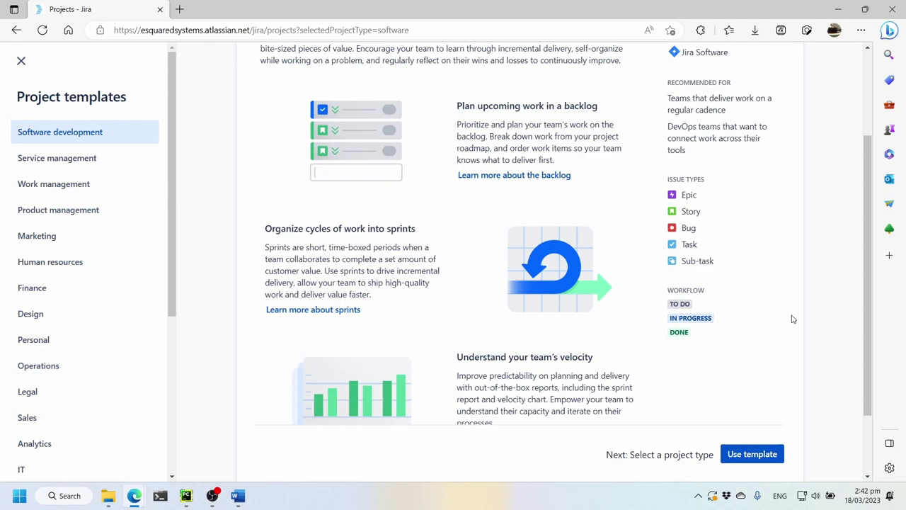
{"action": "scroll", "coordinate": [793, 320], "scroll_direction": "up", "scroll_amount": 1}
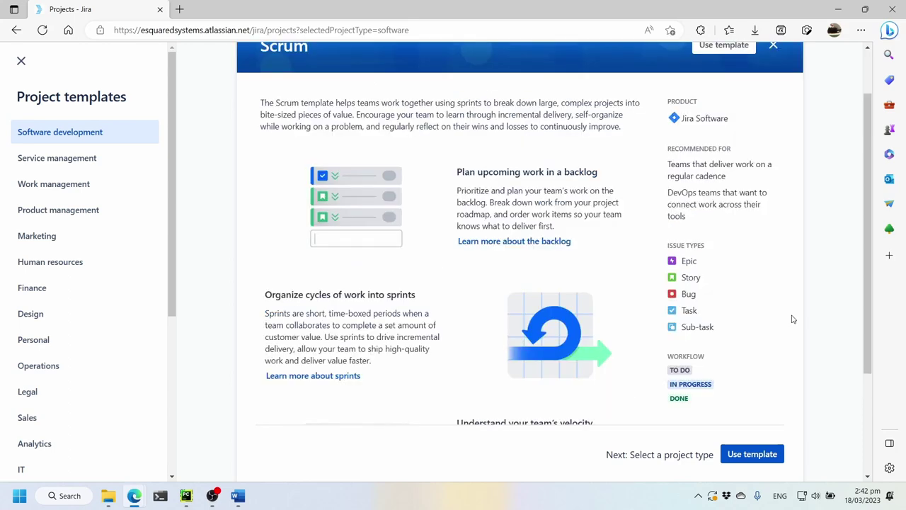
{"action": "scroll", "coordinate": [794, 320], "scroll_direction": "down", "scroll_amount": 1}
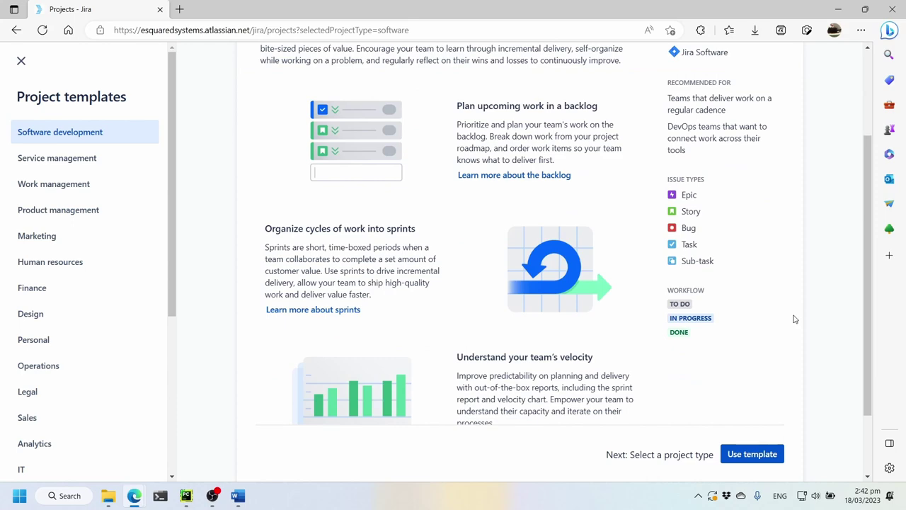
{"action": "scroll", "coordinate": [794, 319], "scroll_direction": "up", "scroll_amount": 2}
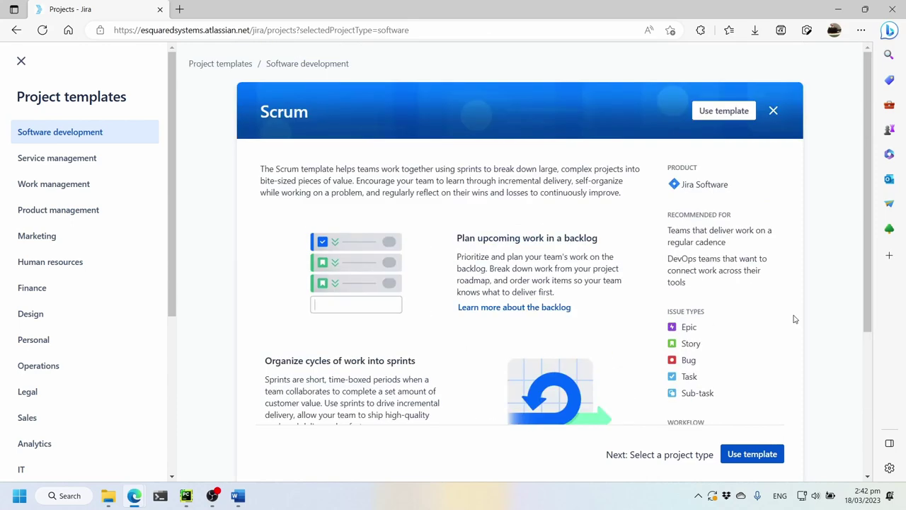
{"action": "scroll", "coordinate": [794, 320], "scroll_direction": "down", "scroll_amount": 3}
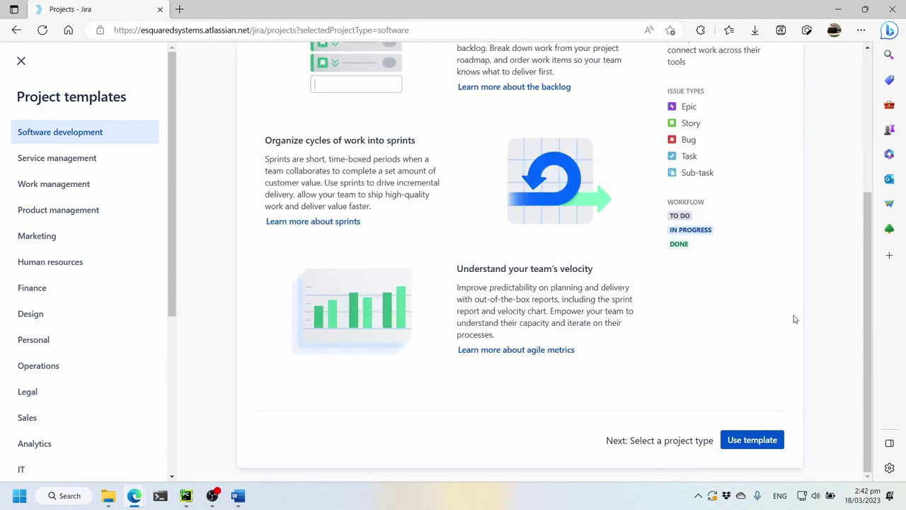
{"action": "scroll", "coordinate": [794, 319], "scroll_direction": "up", "scroll_amount": 3}
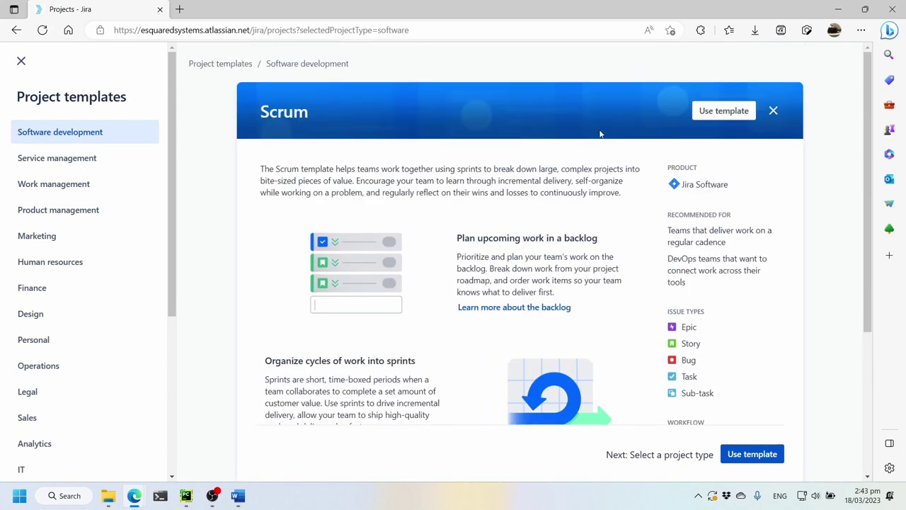
{"action": "scroll", "coordinate": [763, 298], "scroll_direction": "down", "scroll_amount": 2}
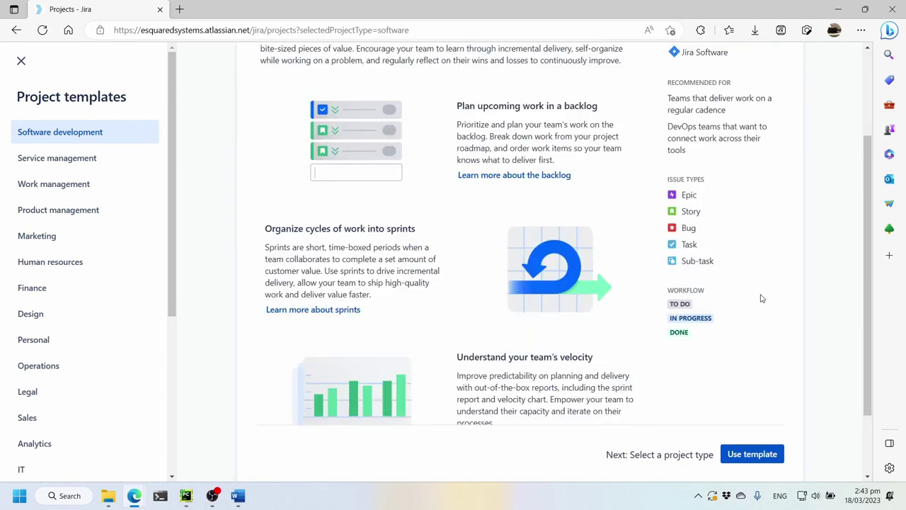
{"action": "scroll", "coordinate": [755, 356], "scroll_direction": "down", "scroll_amount": 1}
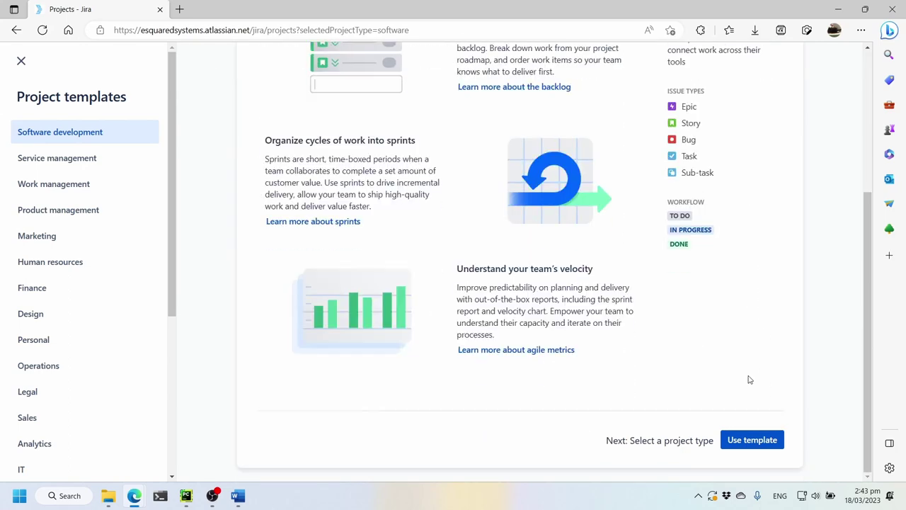
{"action": "left_click", "coordinate": [756, 440]}
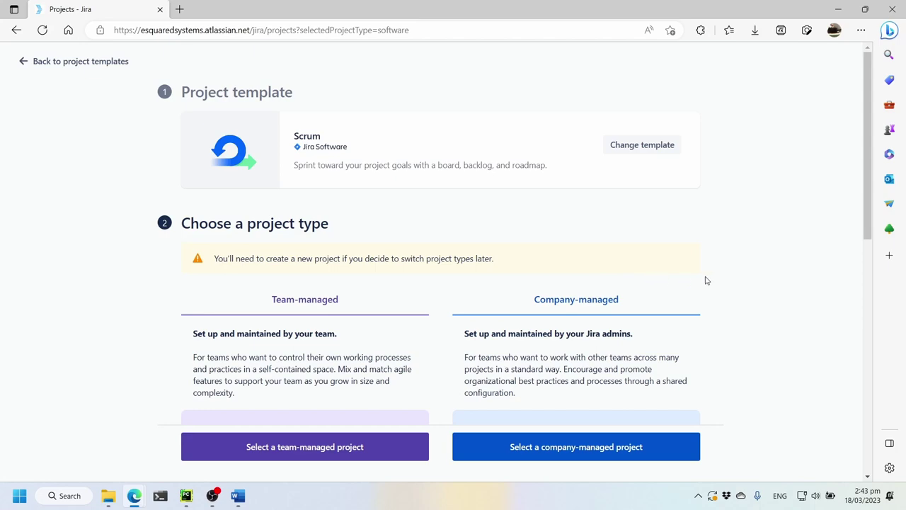
- Compare the team-managed and company-managed project types and select a company-managed project
{"action": "scroll", "coordinate": [707, 281], "scroll_direction": "down", "scroll_amount": 1}
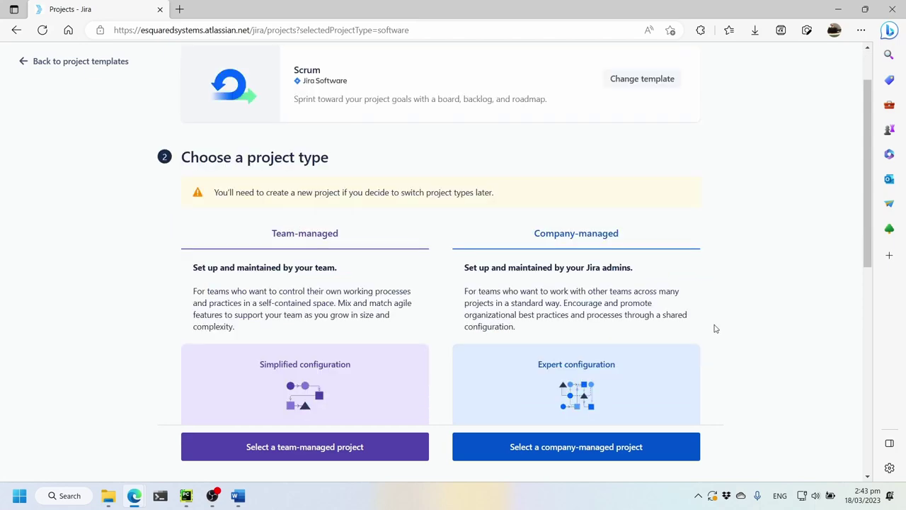
{"action": "scroll", "coordinate": [715, 328], "scroll_direction": "down", "scroll_amount": 4}
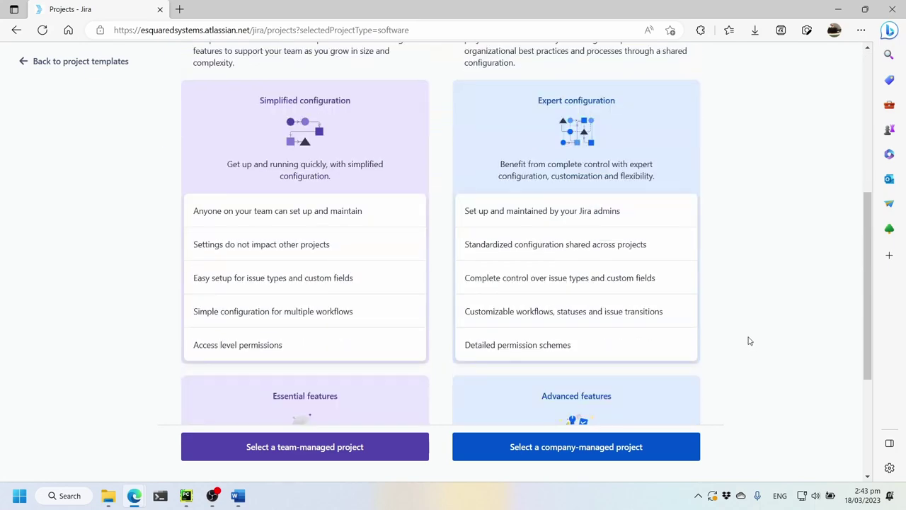
{"action": "scroll", "coordinate": [715, 305], "scroll_direction": "down", "scroll_amount": 3}
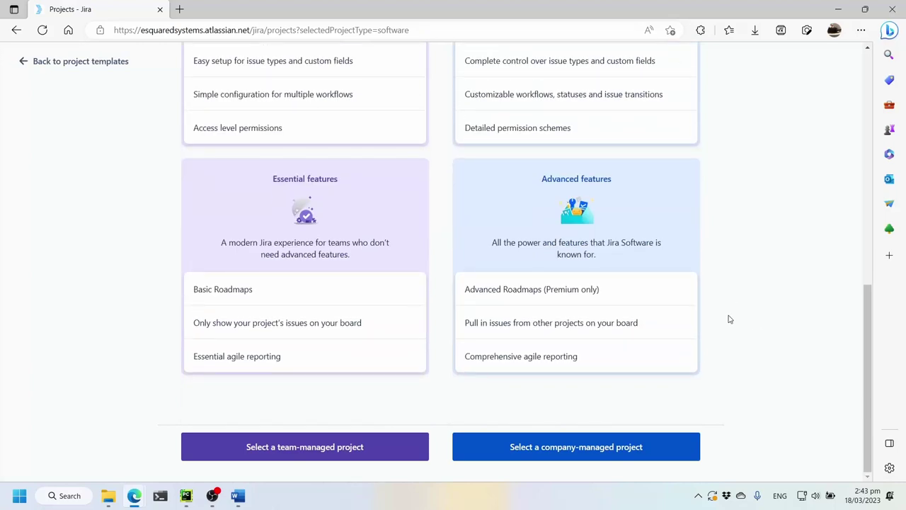
{"action": "scroll", "coordinate": [719, 313], "scroll_direction": "up", "scroll_amount": 4}
{"action": "scroll", "coordinate": [720, 313], "scroll_direction": "up", "scroll_amount": 1}
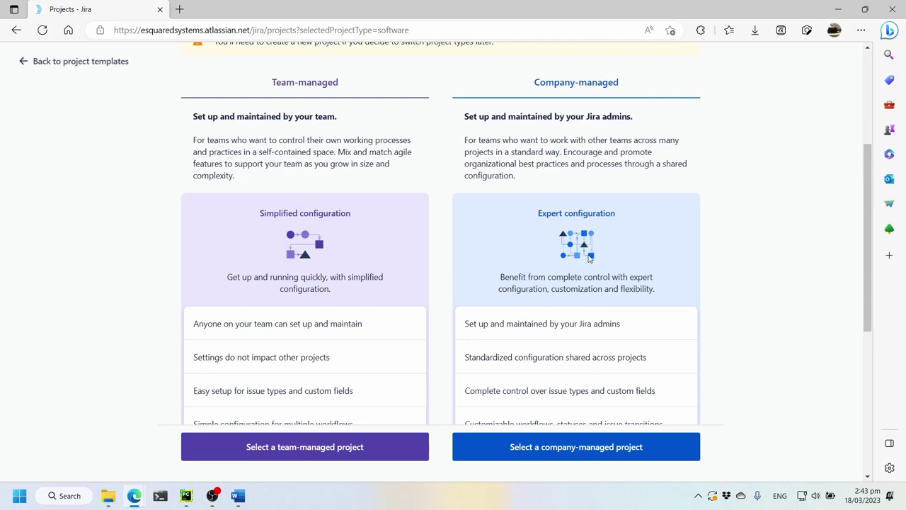
{"action": "scroll", "coordinate": [588, 259], "scroll_direction": "up", "scroll_amount": 2}
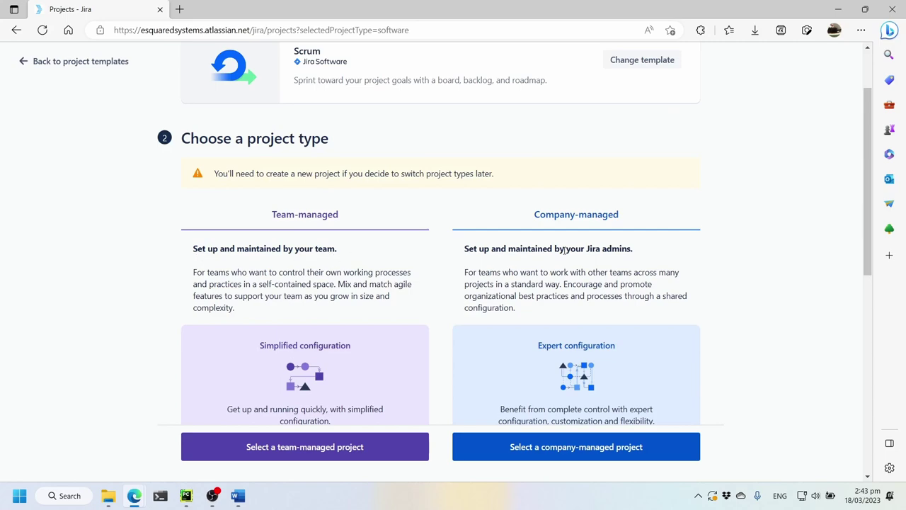
{"action": "scroll", "coordinate": [736, 258], "scroll_direction": "up", "scroll_amount": 1}
{"action": "scroll", "coordinate": [737, 258], "scroll_direction": "down", "scroll_amount": 2}
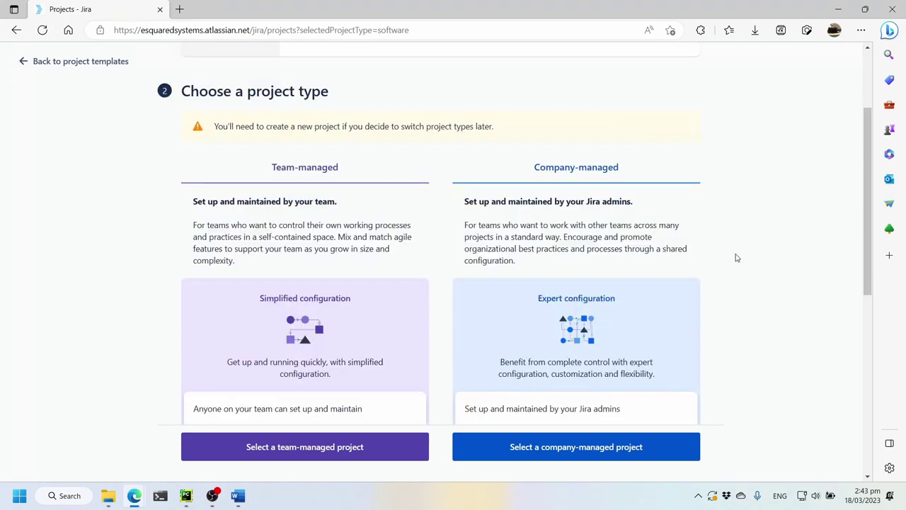
{"action": "scroll", "coordinate": [736, 257], "scroll_direction": "down", "scroll_amount": 2}
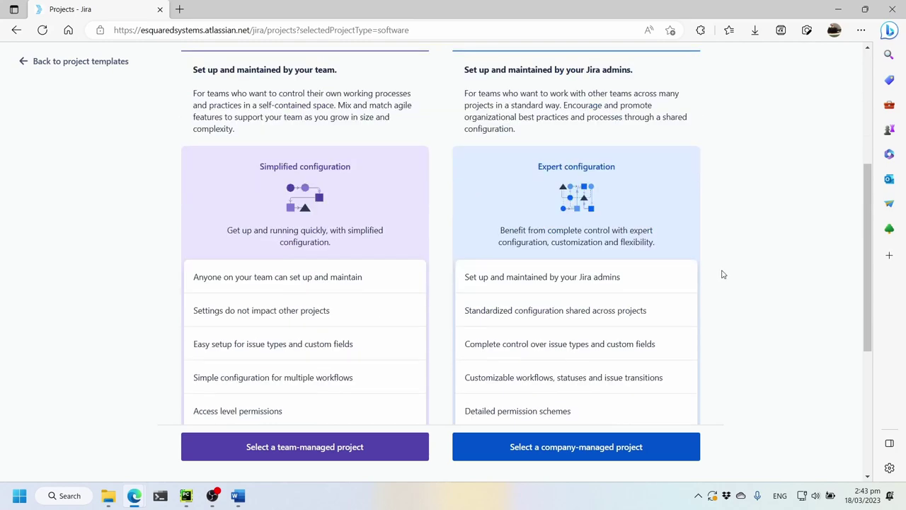
{"action": "scroll", "coordinate": [723, 274], "scroll_direction": "down", "scroll_amount": 1}
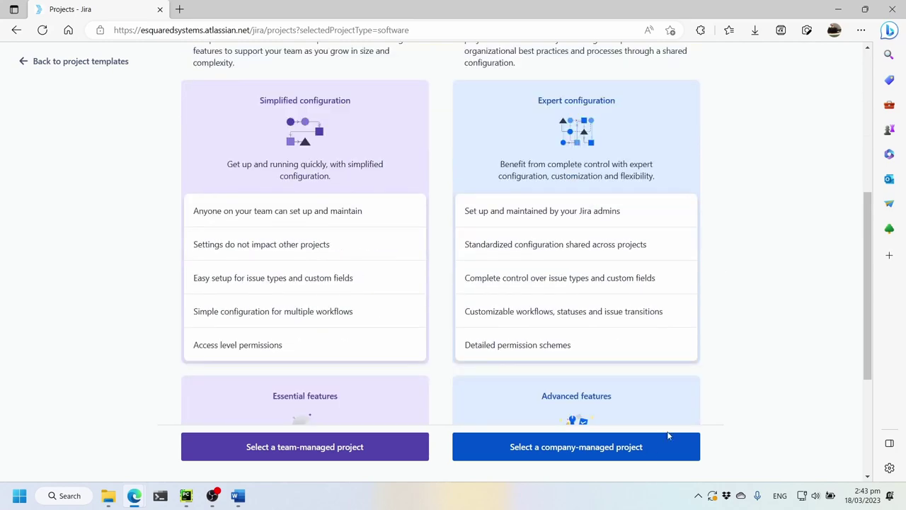
{"action": "left_click", "coordinate": [609, 451]}
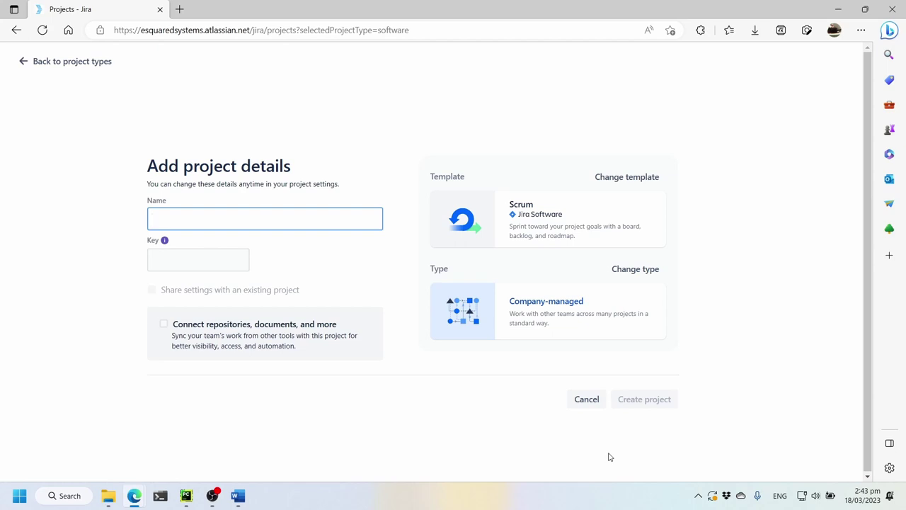
- Name the new project Dareecha
{"action": "type", "text": "Dareecha"}
{"action": "key", "text": "Tab"}
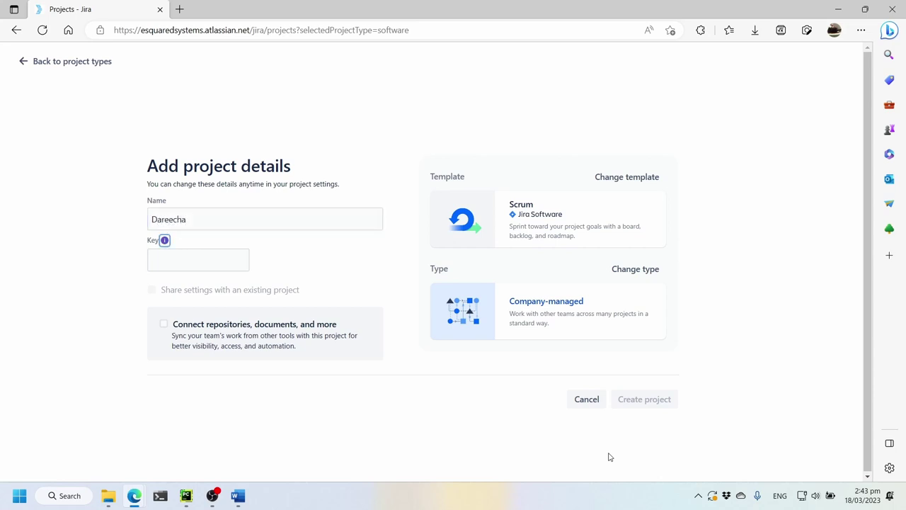
{"action": "key", "text": "Tab"}
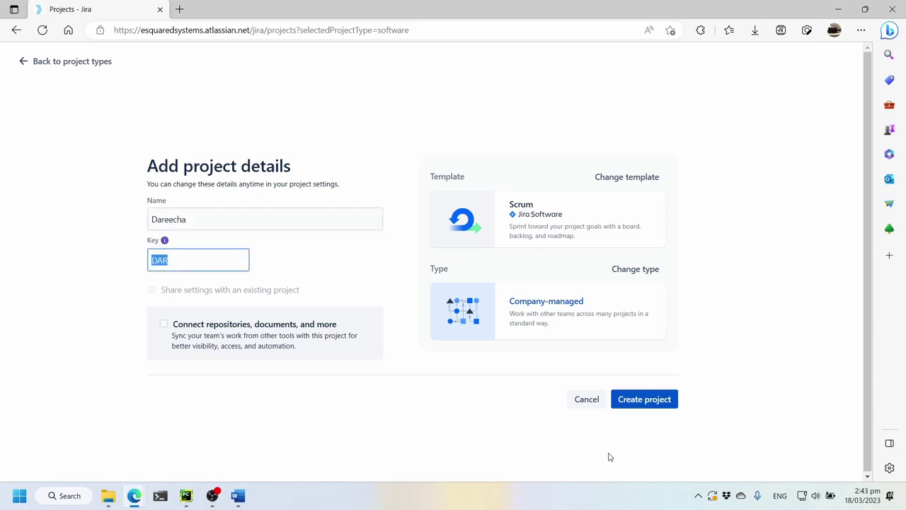
{"action": "type", "text": "DRCH"}
{"action": "key", "text": "BackSpace"}
{"action": "key", "text": "BackSpace"}
{"action": "key", "text": "BackSpace"}
{"action": "key", "text": "shift+Tab"}
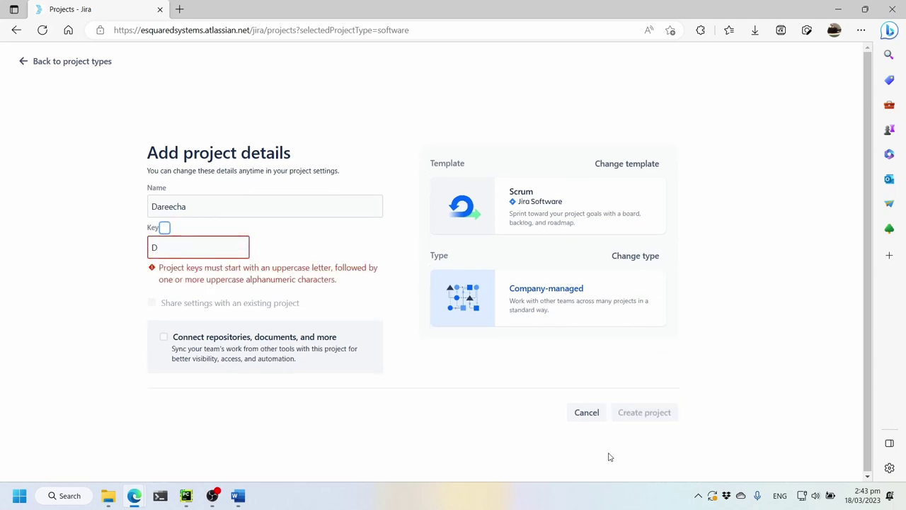
{"action": "key", "text": "Tab"}
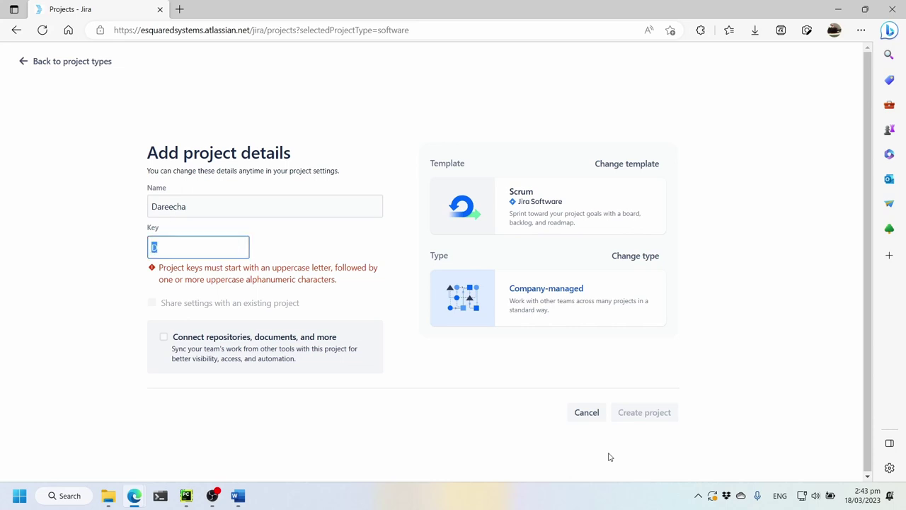
{"action": "type", "text": "d"}
{"action": "key", "text": "BackSpace"}
- Set the project key to DRCH and create the project without connecting repositories or documents
{"action": "type", "text": "DRC"}
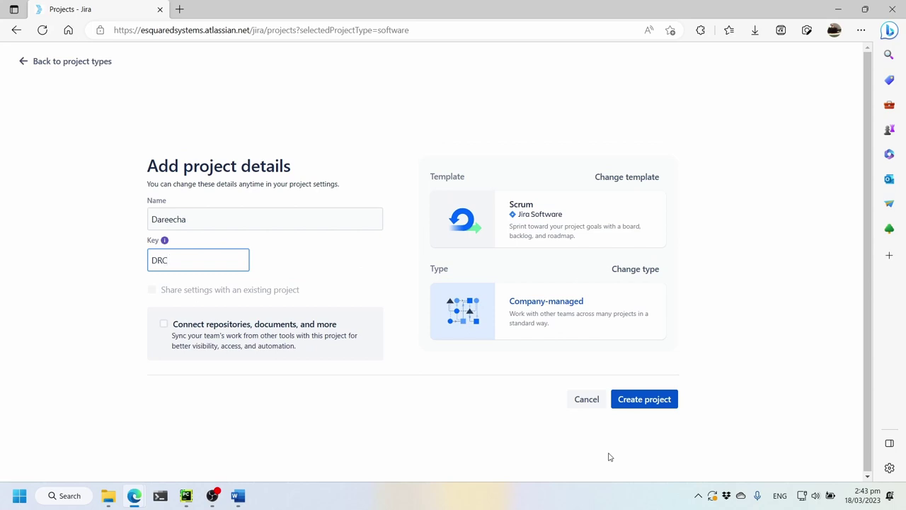
{"action": "type", "text": "H"}
{"action": "left_click", "coordinate": [163, 326]}
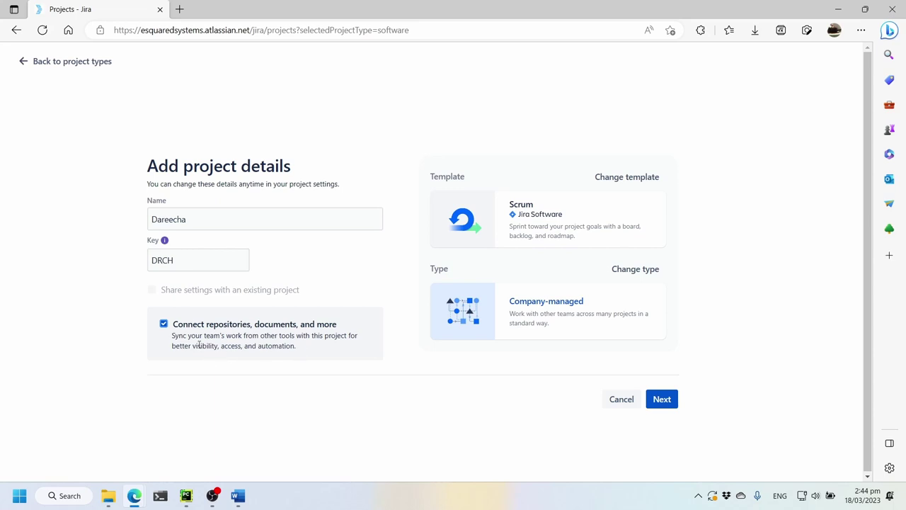
{"action": "left_click", "coordinate": [163, 324]}
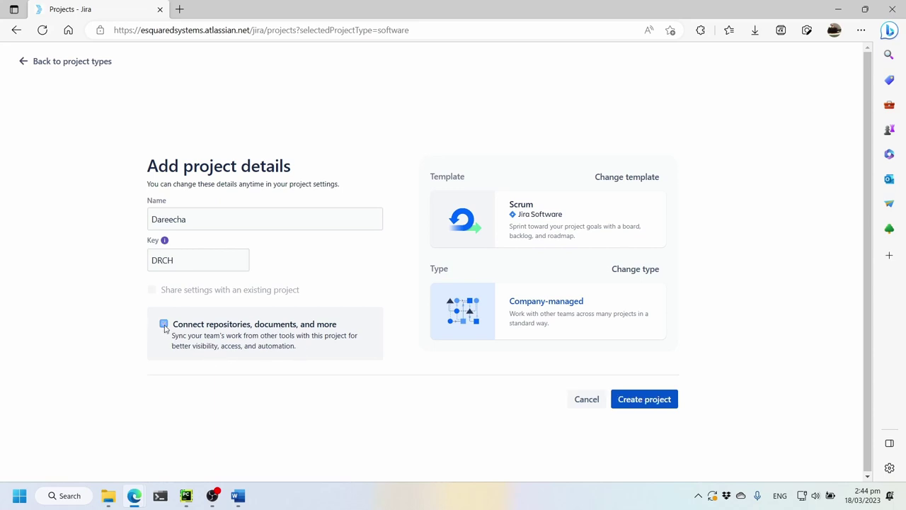
{"action": "left_click", "coordinate": [642, 398]}
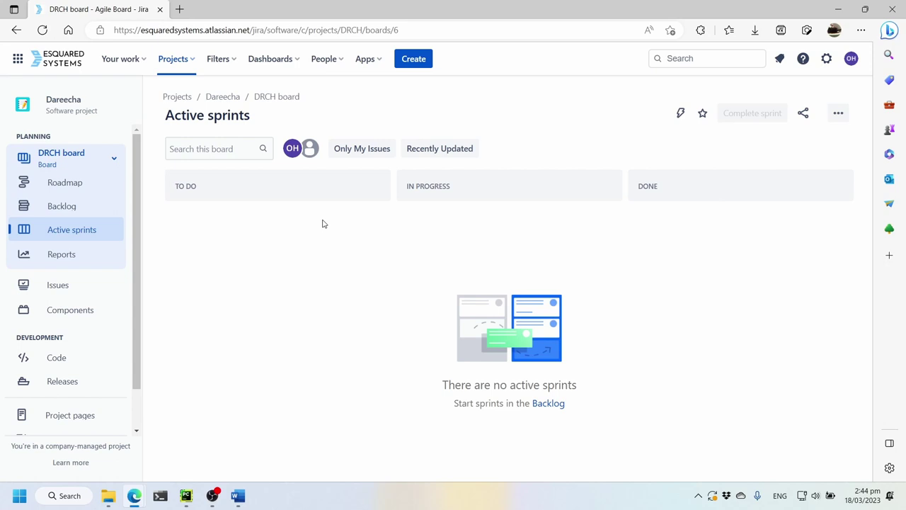
- Create two epics on the project's roadmap: "Create Baham Web App" and "Create Baham Mobile App"
{"action": "left_click", "coordinate": [73, 185]}
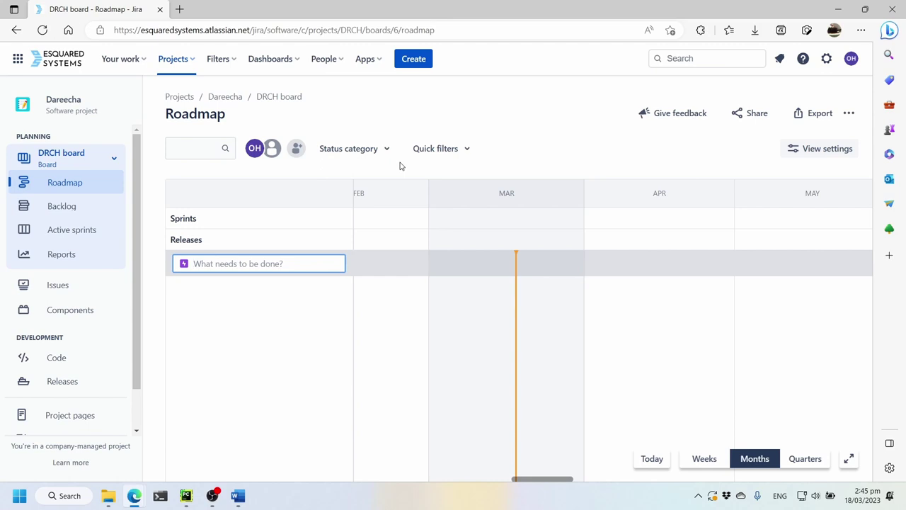
{"action": "type", "text": "Create Baham Web App"}
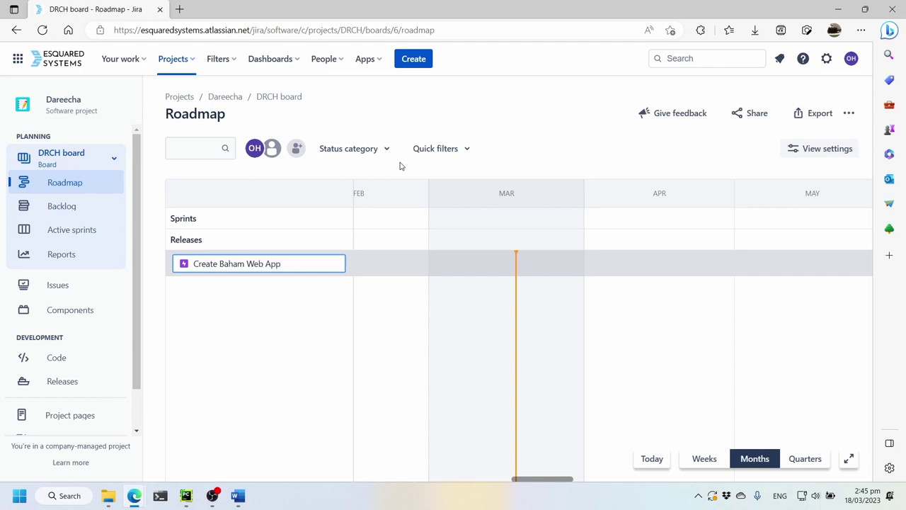
{"action": "key", "text": "Return"}
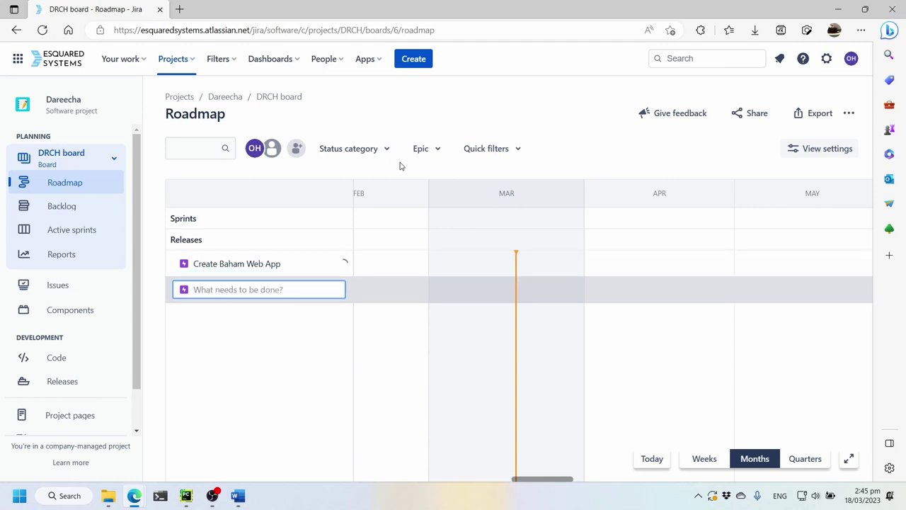
{"action": "type", "text": "Create Baham "}
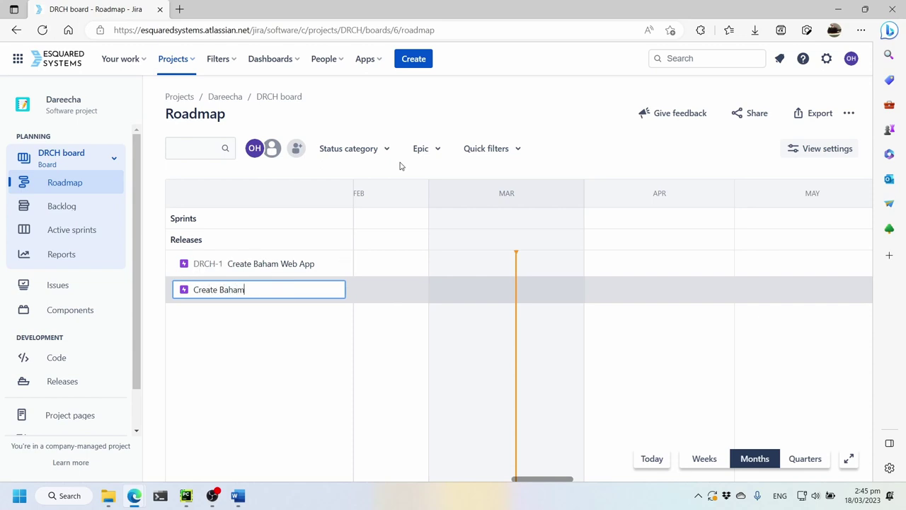
{"action": "type", "text": "Mobile App"}
{"action": "key", "text": "Return"}
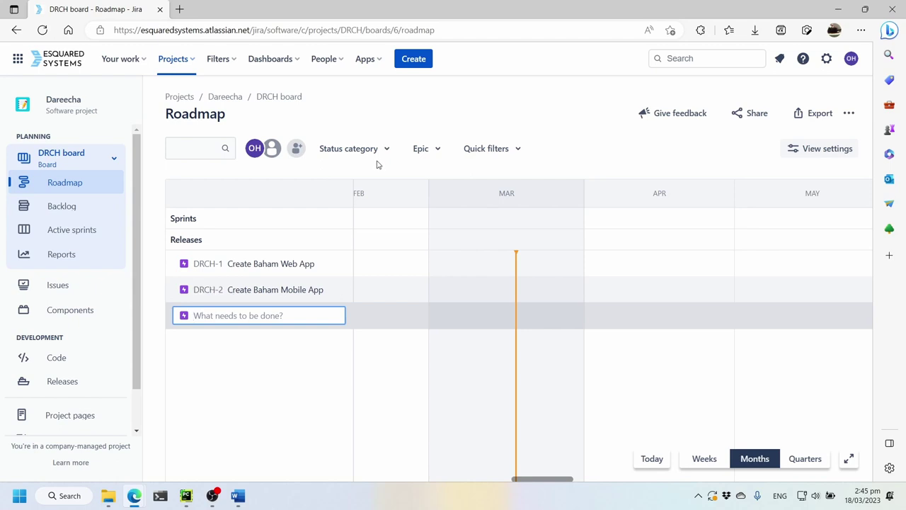
{"action": "left_click", "coordinate": [292, 430]}
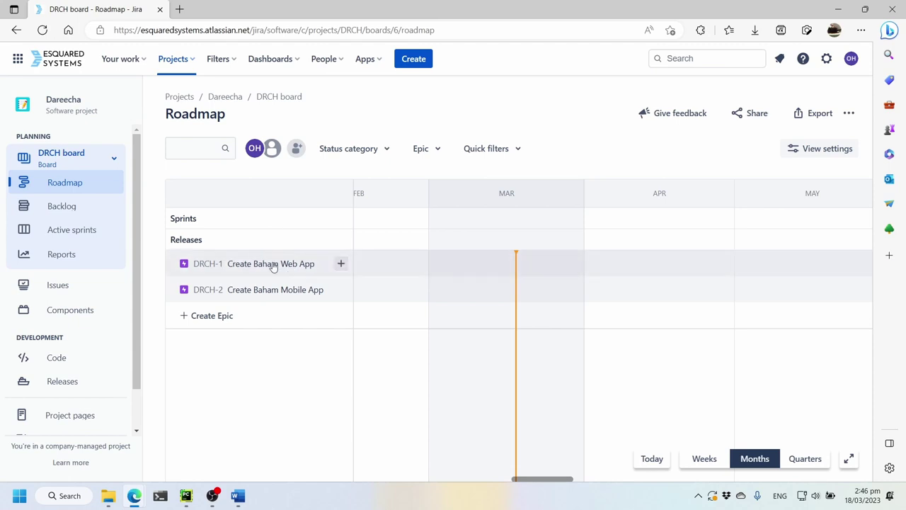
- Add the story "As as active member of KIET, I should be able to register/login as a user of the app" to the web app epic
{"action": "left_click", "coordinate": [341, 264]}
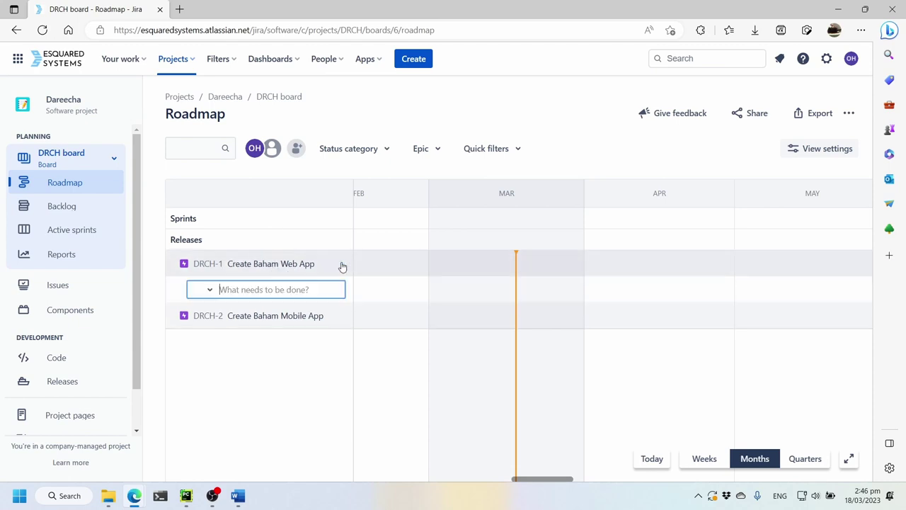
{"action": "left_click", "coordinate": [210, 290]}
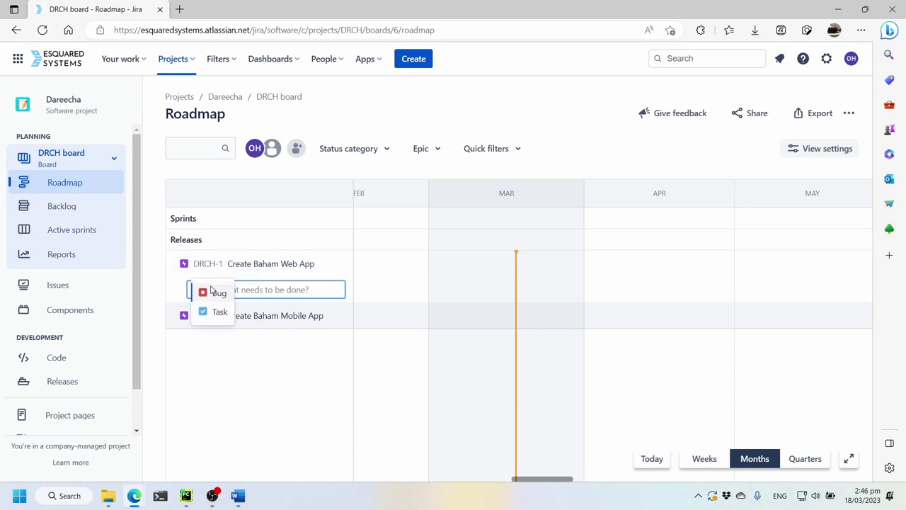
{"action": "left_click", "coordinate": [291, 287]}
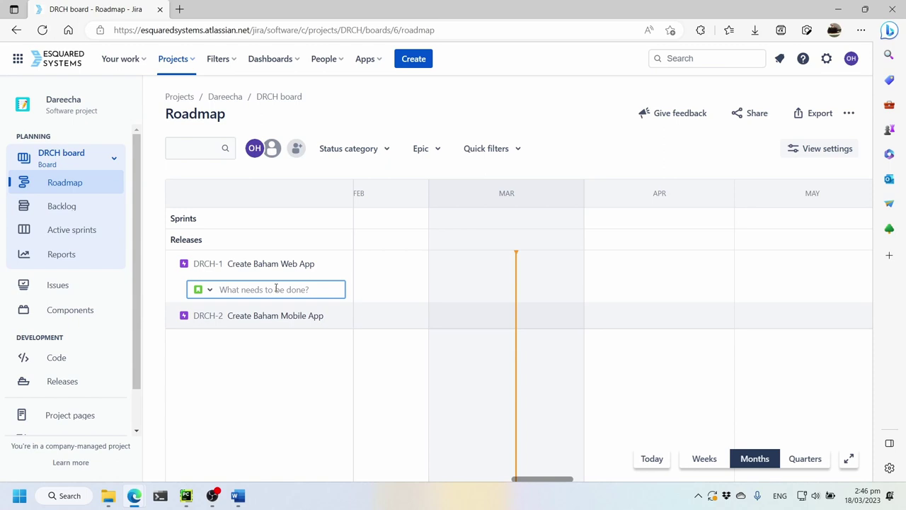
{"action": "type", "text": "As as active meme"}
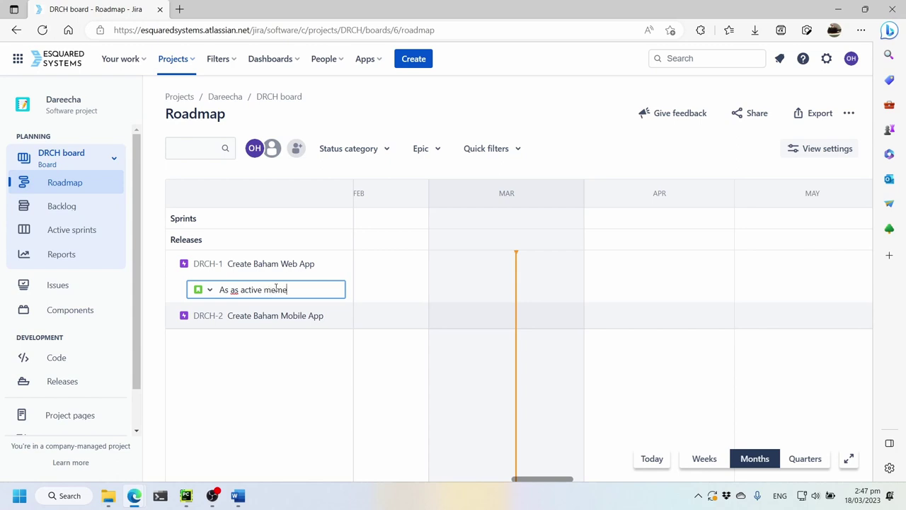
{"action": "key", "text": "BackSpace"}
{"action": "type", "text": "ber of kIET"}
{"action": "key", "text": "BackSpace"}
{"action": "key", "text": "BackSpace"}
{"action": "key", "text": "BackSpace"}
{"action": "key", "text": "BackSpace"}
{"action": "type", "text": "KIET , I should be able to"}
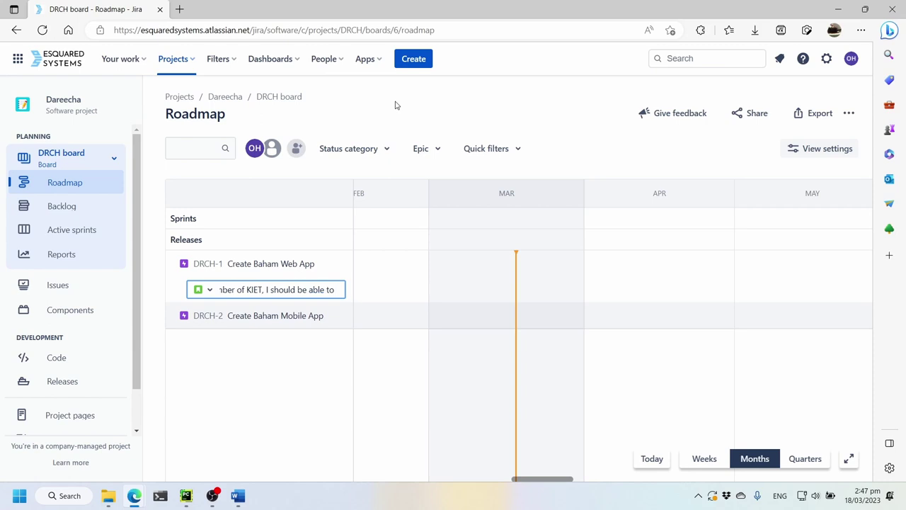
{"action": "type", "text": " register/"}
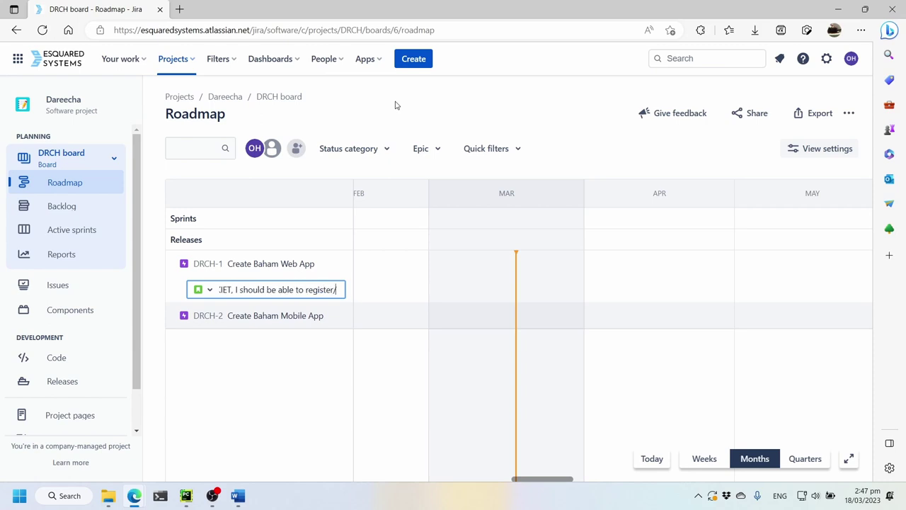
{"action": "type", "text": "login"}
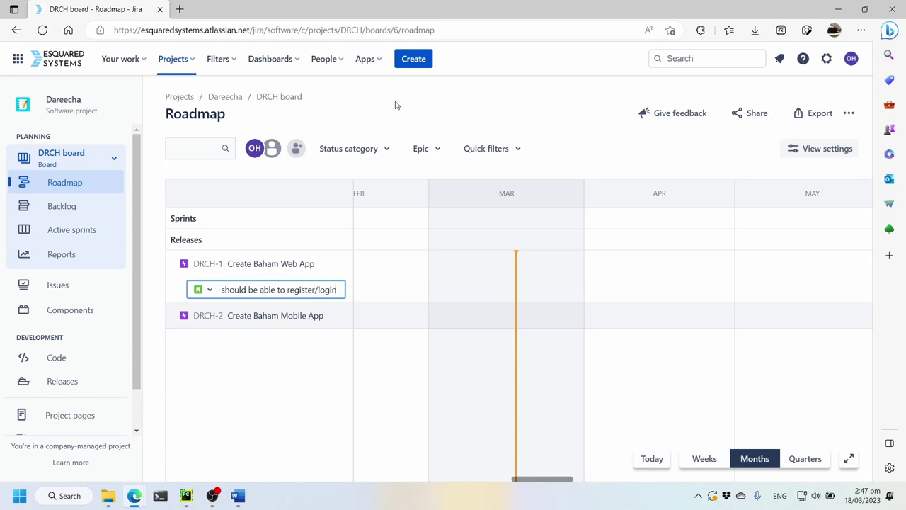
{"action": "type", "text": " as a user"}
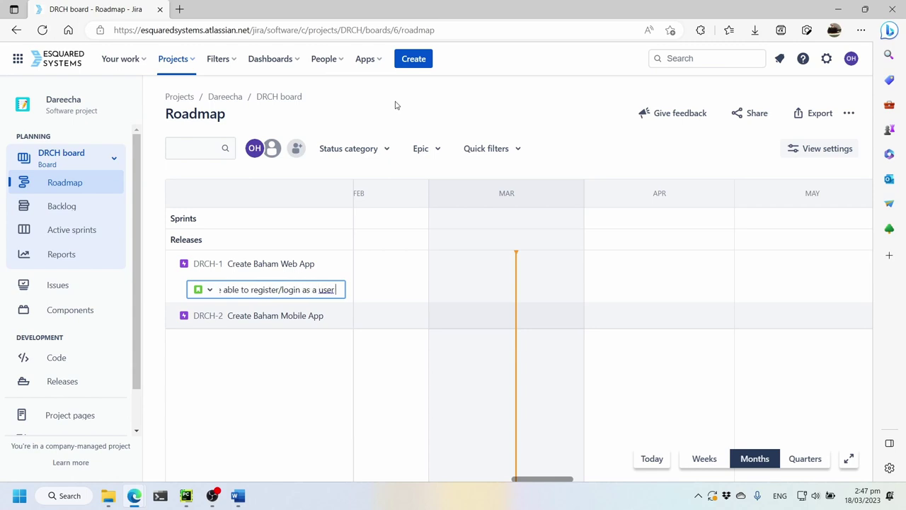
{"action": "type", "text": " of the a"}
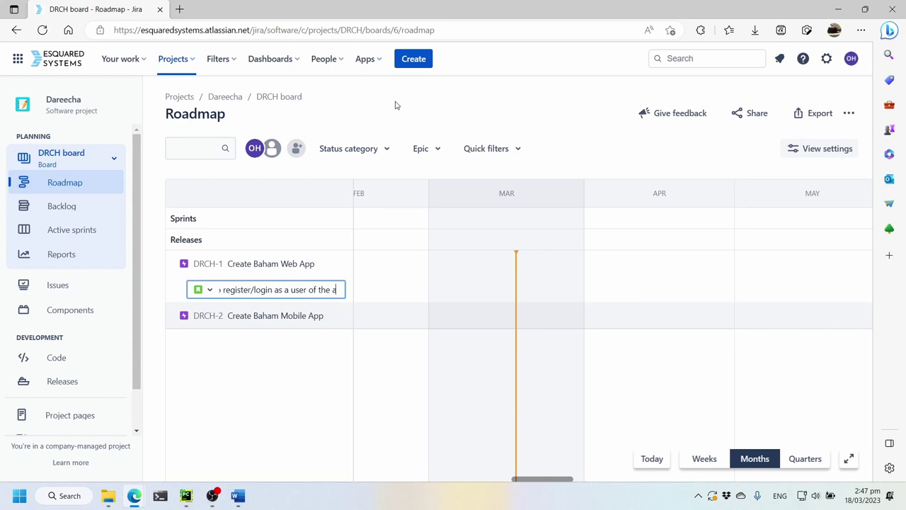
{"action": "type", "text": "pplication"}
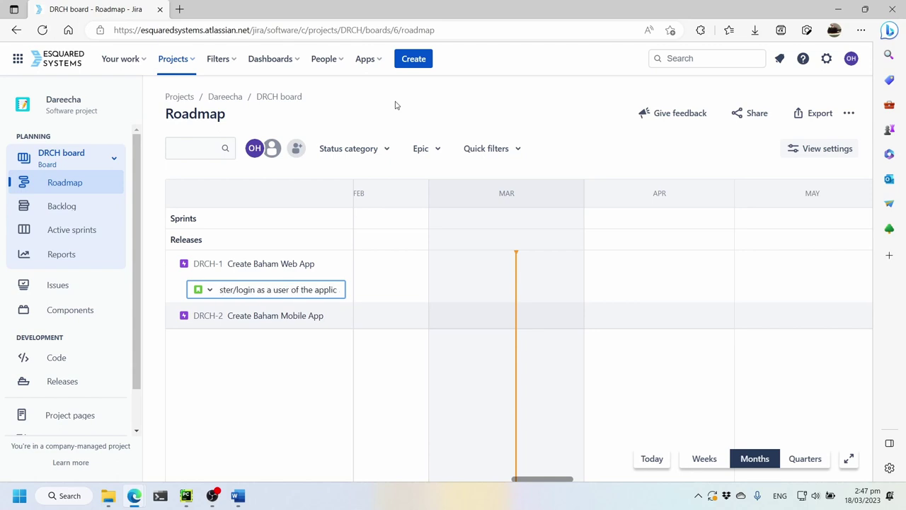
{"action": "key", "text": "Return"}
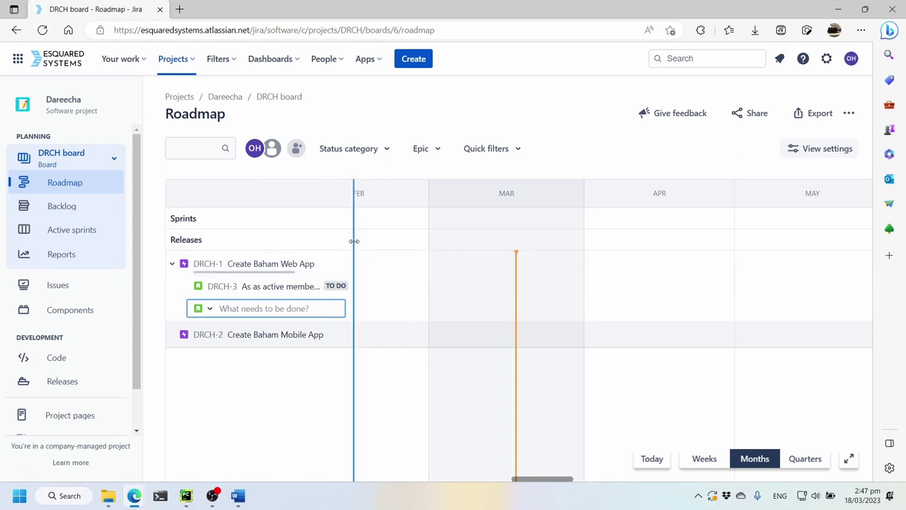
- Widen the roadmap's issue list so full story titles fit, and collapse the project sidebar
{"action": "left_click_drag", "start_coordinate": [354, 243], "coordinate": [577, 243]}
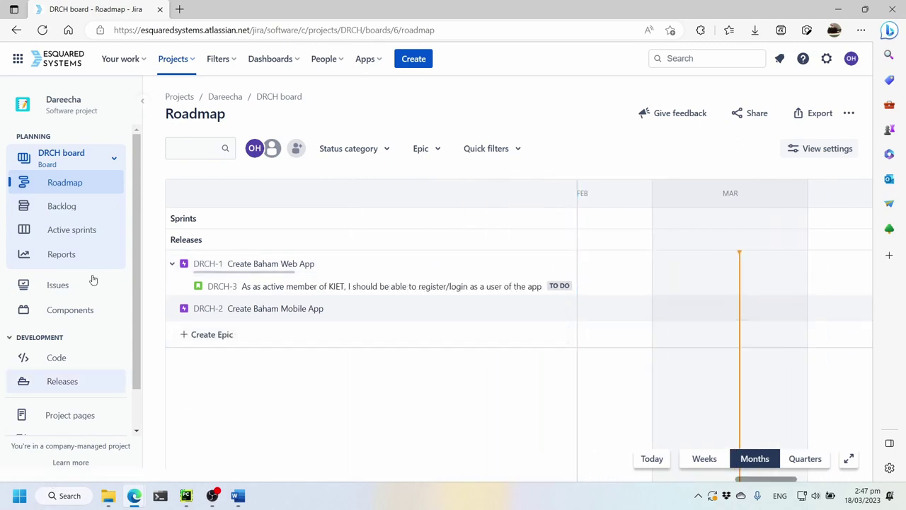
{"action": "left_click", "coordinate": [142, 100]}
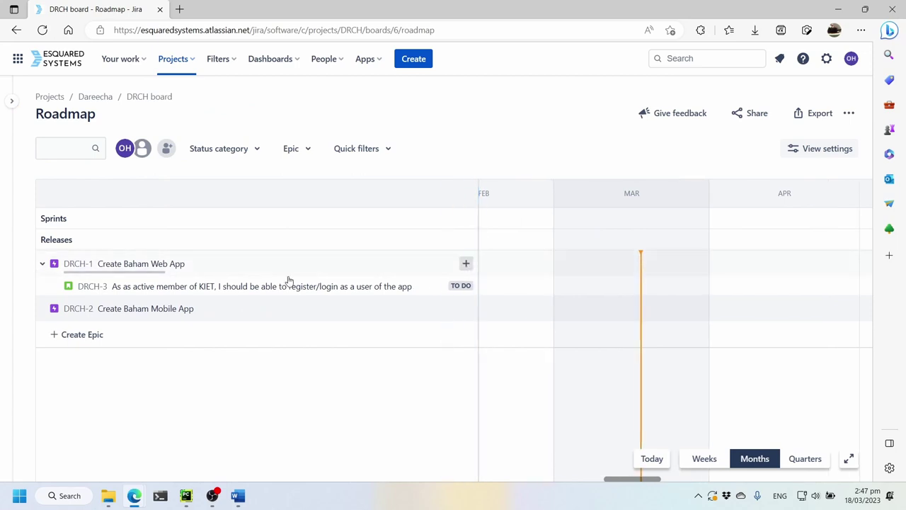
- Add the story "As a vehicle Owner, I want to add details of my vehicle(s) so that companions can search for my vehicles" under the web app epic
{"action": "left_click", "coordinate": [465, 264]}
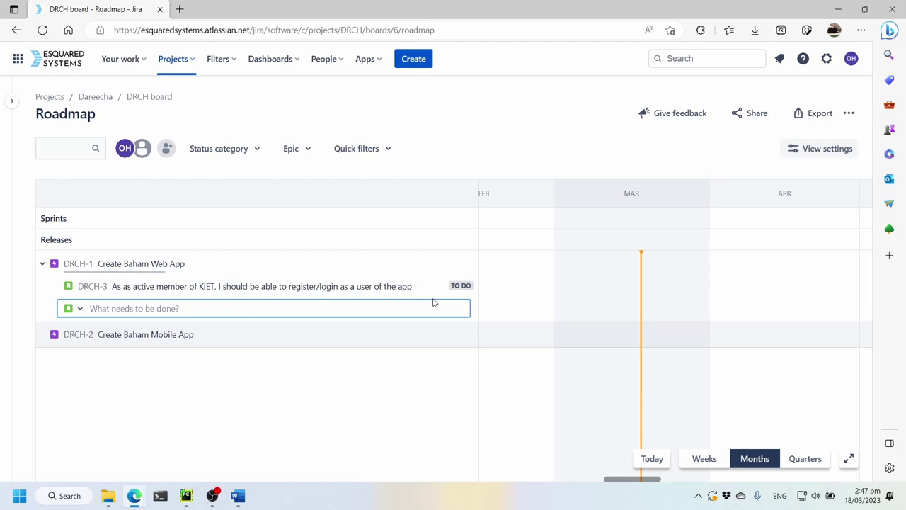
{"action": "type", "text": "As a Vehicle owner"}
{"action": "key", "text": "ctrl+BackSpace"}
{"action": "key", "text": "ctrl+BackSpace"}
{"action": "type", "text": "vehicle Owner, I want to add "}
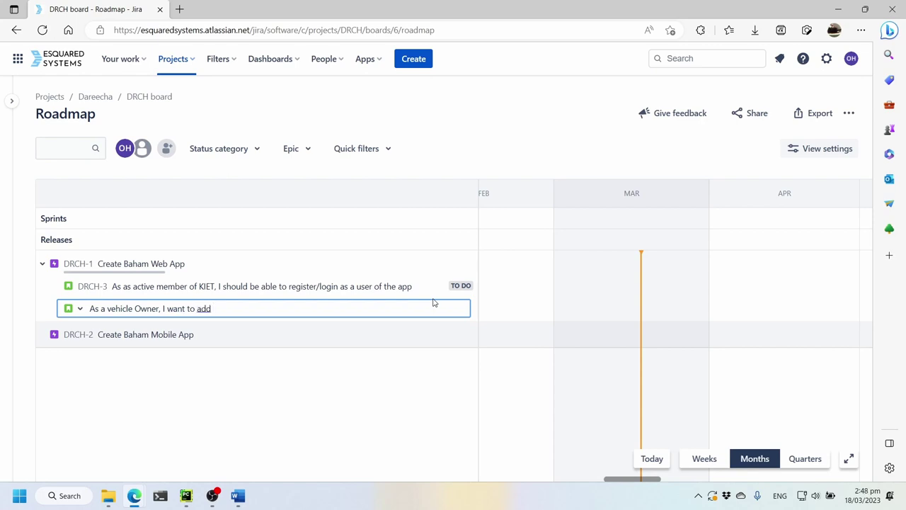
{"action": "type", "text": "details of my vehicle(s) so that c"}
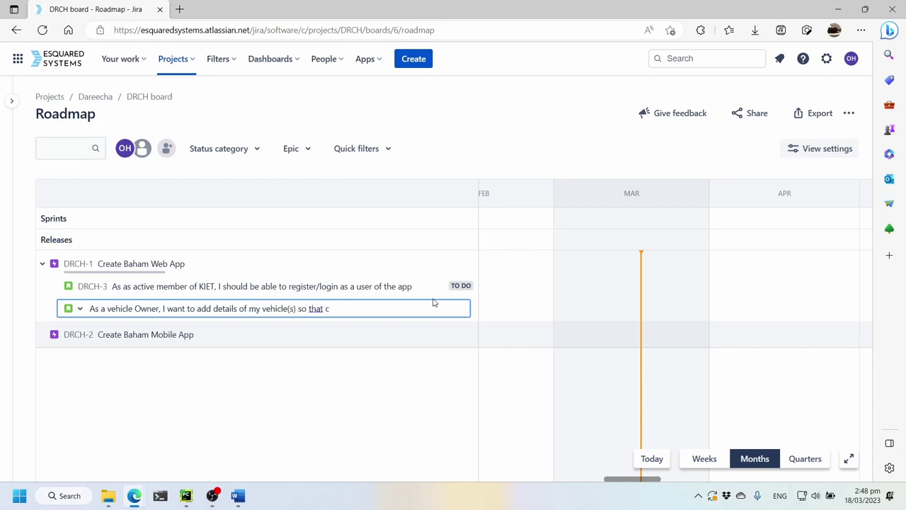
{"action": "type", "text": "ompanions can search for m"}
{"action": "type", "text": "y vehicles"}
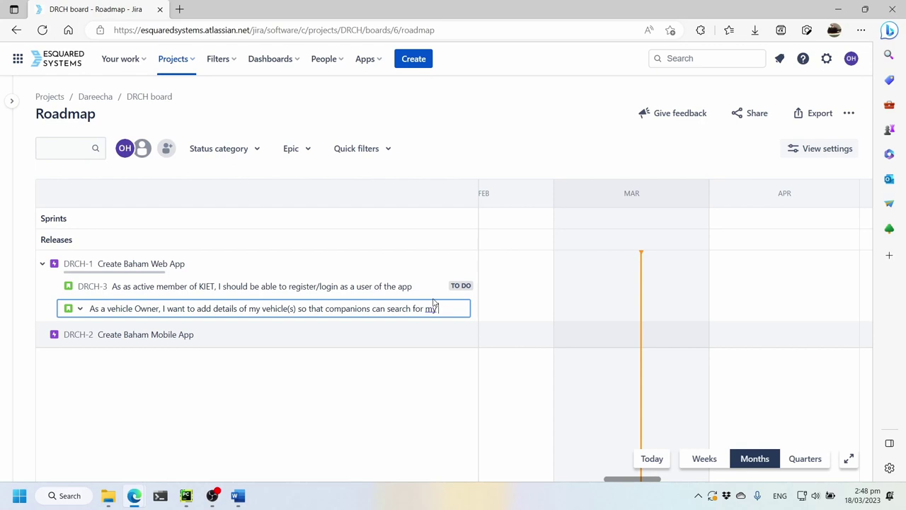
{"action": "key", "text": "Return"}
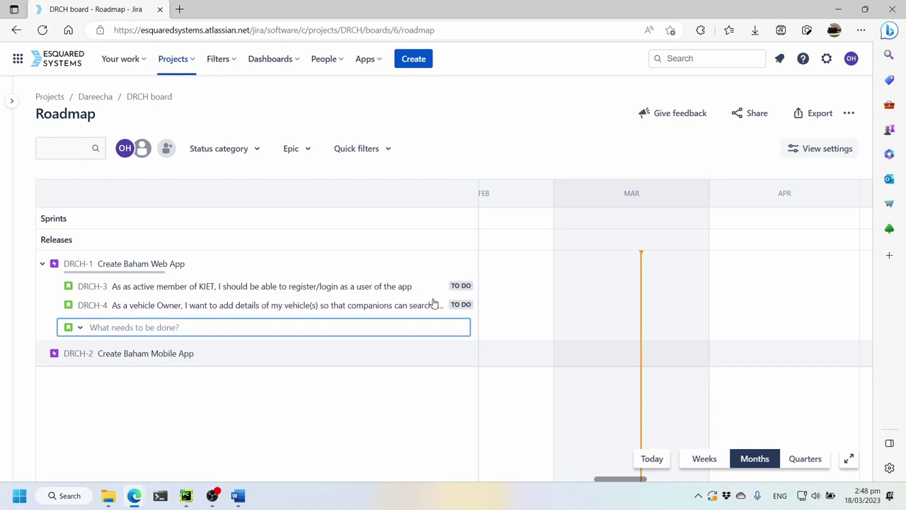
- Add the story "As a Companion, I want to be able to search for vehicles available" under the web app epic
{"action": "type", "text": "As a companion,"}
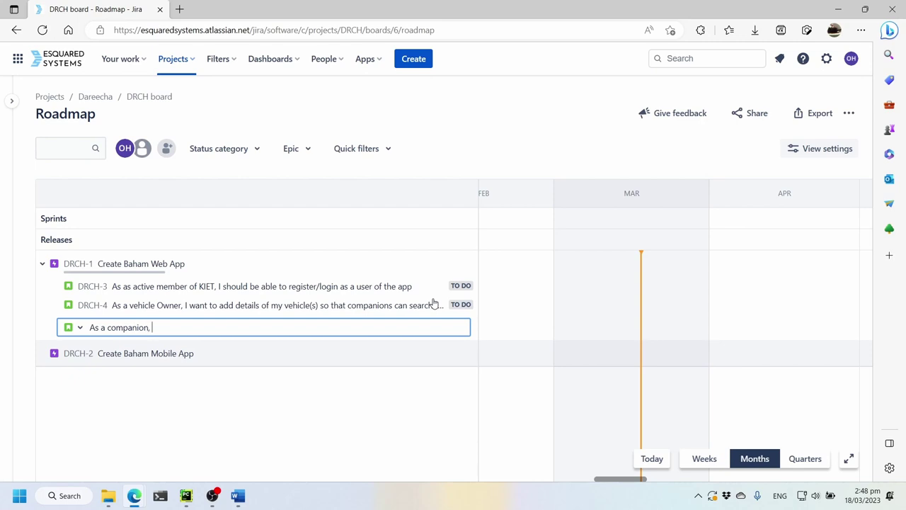
{"action": "key", "text": "Delete"}
{"action": "type", "text": "C"}
{"action": "key", "text": "End"}
{"action": "type", "text": ", I want to be able "}
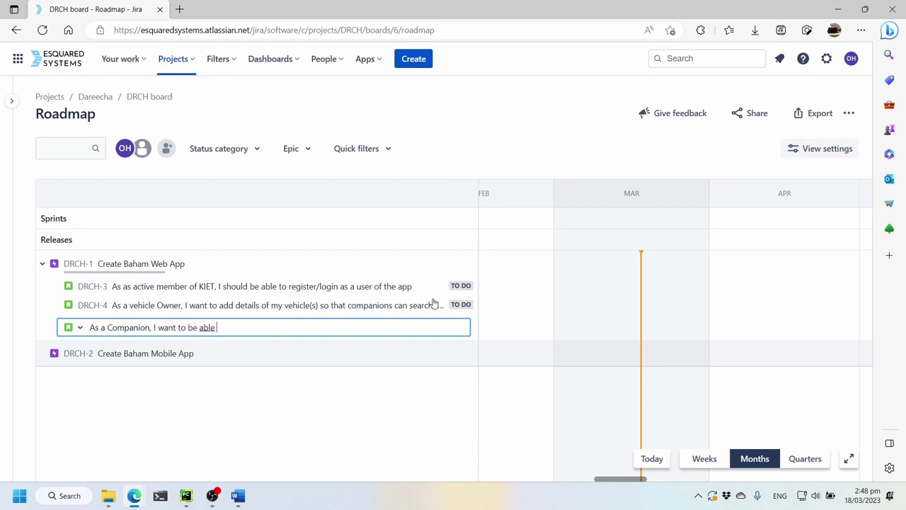
{"action": "type", "text": "to search for vehicles"}
{"action": "key", "text": "ctrl+BackSpace"}
{"action": "type", "text": "vehicles availa"}
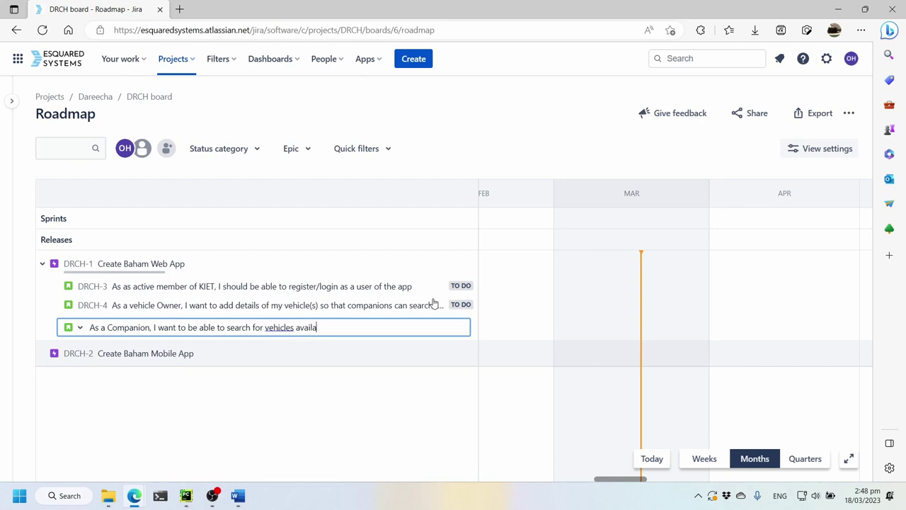
{"action": "type", "text": "ble and"}
{"action": "key", "text": "BackSpace"}
{"action": "key", "text": "BackSpace"}
{"action": "key", "text": "BackSpace"}
{"action": "key", "text": "BackSpace"}
{"action": "key", "text": "Return"}
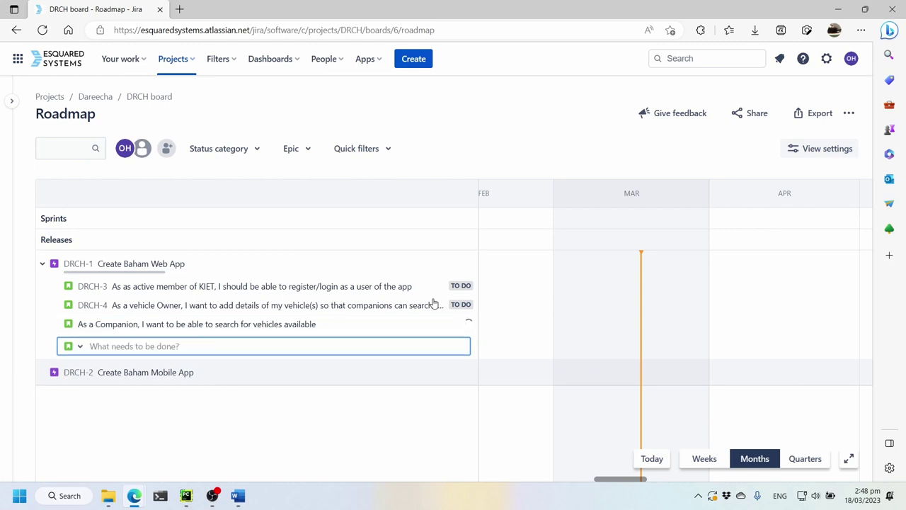
- Add the story "As a Companion, I want to be able to Request an Owner for ride sharing" under the web app epic
{"action": "type", "text": "As a "}
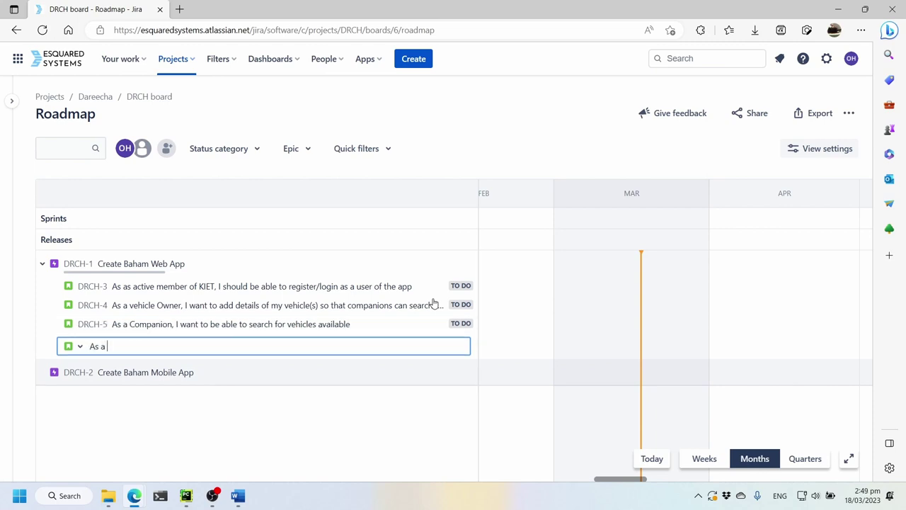
{"action": "type", "text": "Companion, I should"}
{"action": "key", "text": "ctrl+BackSpace"}
{"action": "type", "text": "want to be able "}
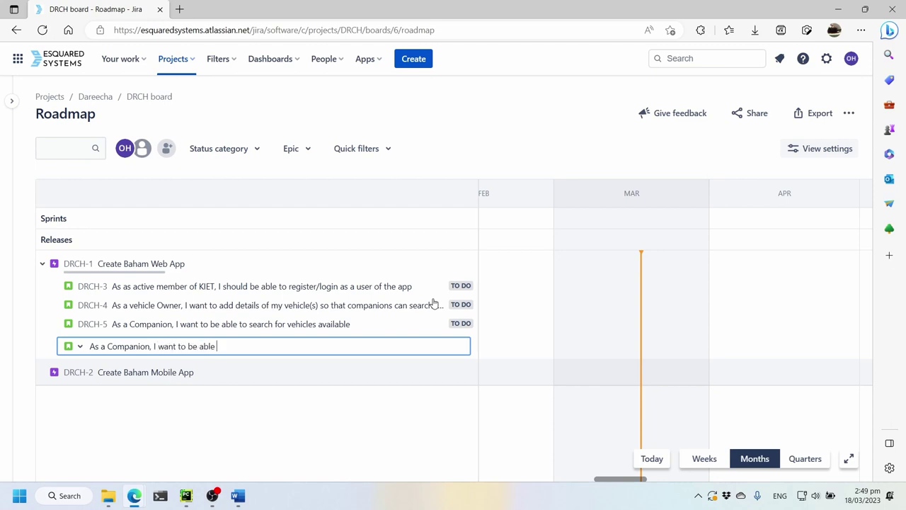
{"action": "type", "text": "to "}
{"action": "type", "text": "Request "}
{"action": "type", "text": "to"}
{"action": "key", "text": "BackSpace"}
{"action": "key", "text": "BackSpace"}
{"action": "key", "text": "BackSpace"}
{"action": "type", "text": "an Owner of"}
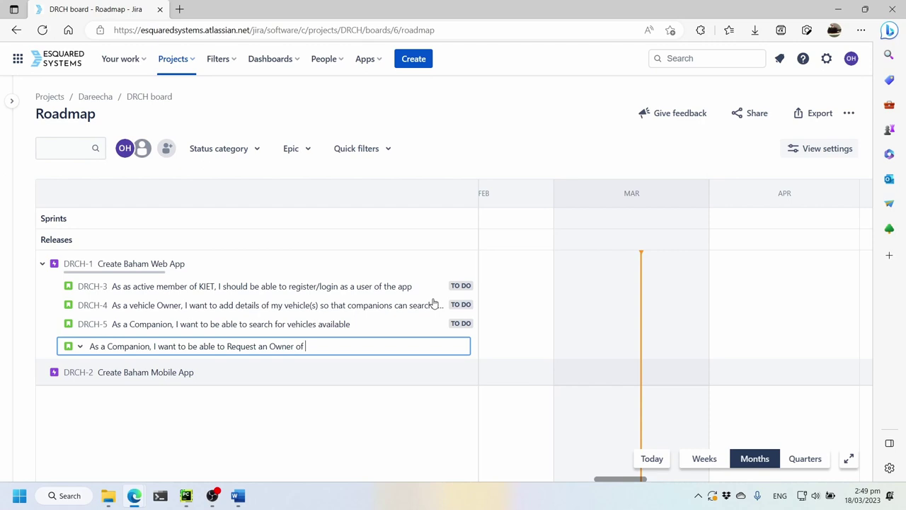
{"action": "key", "text": "BackSpace"}
{"action": "key", "text": "BackSpace"}
{"action": "key", "text": "BackSpace"}
{"action": "type", "text": "to"}
{"action": "key", "text": "BackSpace"}
{"action": "key", "text": "BackSpace"}
{"action": "key", "text": "BackSpace"}
{"action": "type", "text": "for ra"}
{"action": "key", "text": "BackSpace"}
{"action": "type", "text": "ide sharing"}
{"action": "key", "text": "Return"}
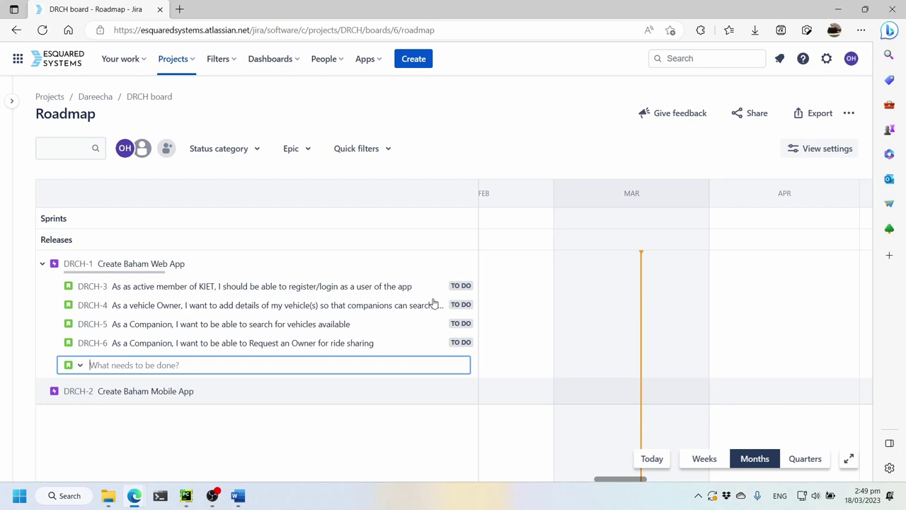
- Add the story "As an Owner, I want to Approve/Disapprove a ride sharing request" under the web app epic
{"action": "type", "text": "As an Owner, I want to Appro"}
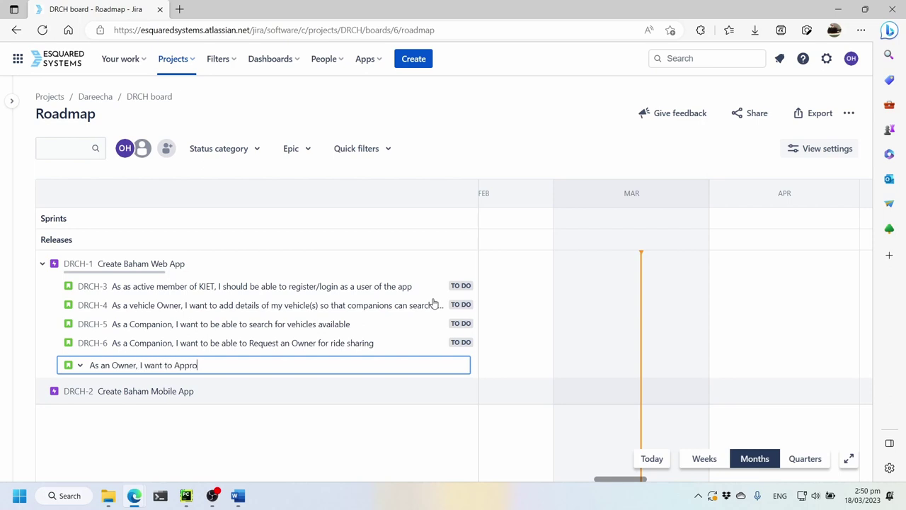
{"action": "type", "text": "ve/Disapprove a Request"}
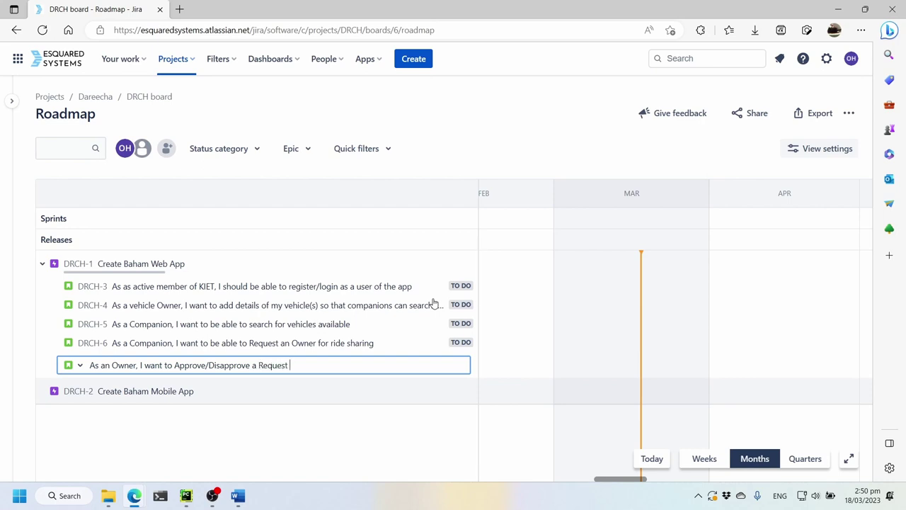
{"action": "key", "text": "ctrl+BackSpace"}
{"action": "type", "text": "ride sharing request"}
{"action": "key", "text": "Return"}
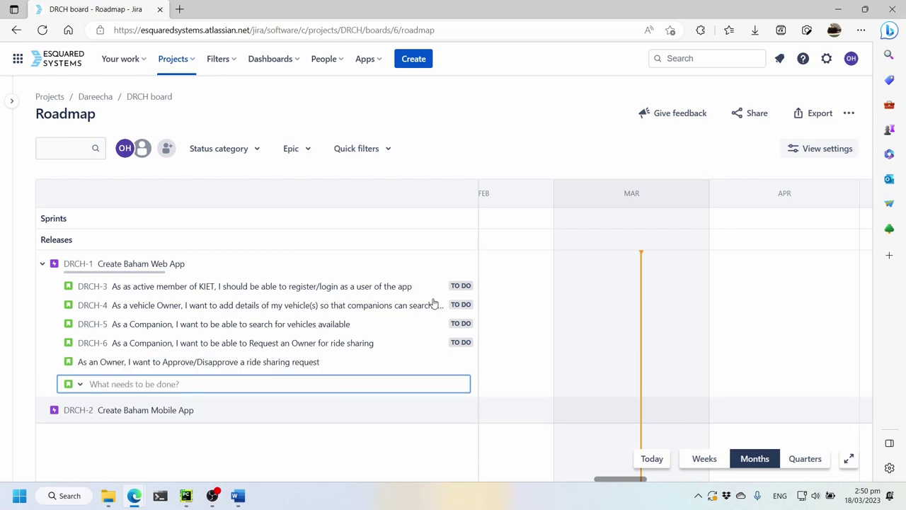
- Add the story "As an Owner, I want to be able to remove a Companion from sharing contract" under the web app epic
{"action": "type", "text": "As a"}
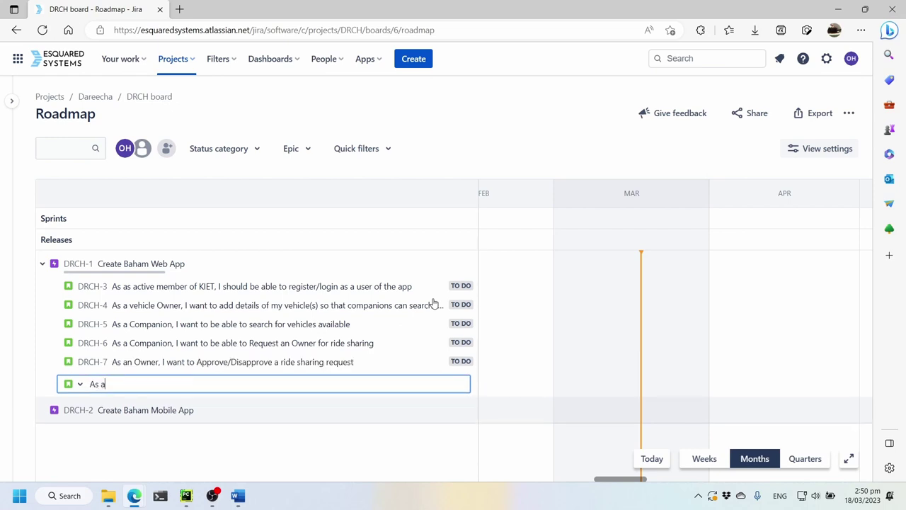
{"action": "type", "text": "nm"}
{"action": "key", "text": "BackSpace"}
{"action": "key", "text": "BackSpace"}
{"action": "type", "text": "nm"}
{"action": "key", "text": "BackSpace"}
{"action": "type", "text": "Owner, I want to be able to remove"}
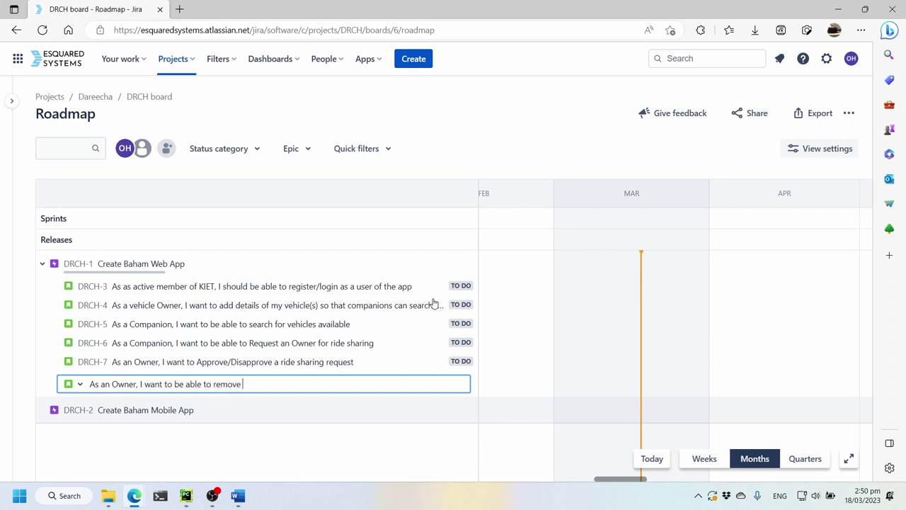
{"action": "type", "text": " a Companion from c"}
{"action": "key", "text": "BackSpace"}
{"action": "type", "text": "sharing contract"}
{"action": "key", "text": "Return"}
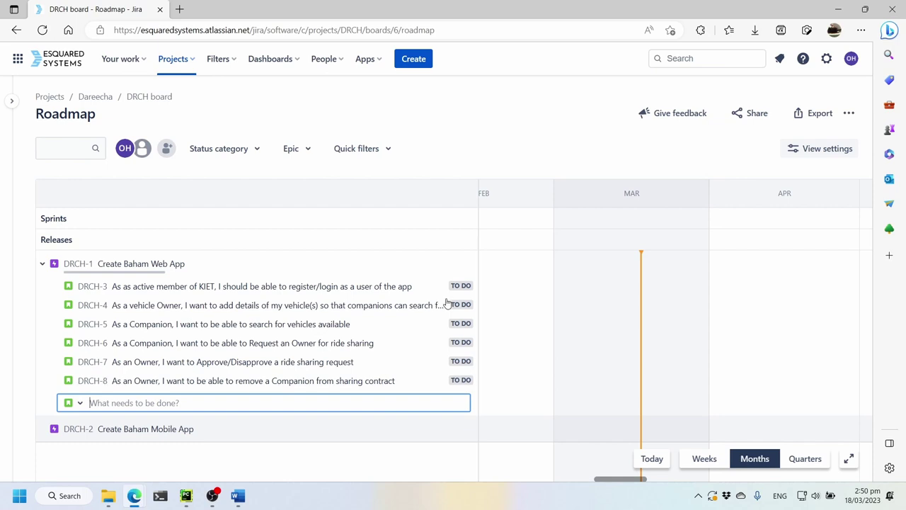
{"action": "left_click", "coordinate": [332, 458]}
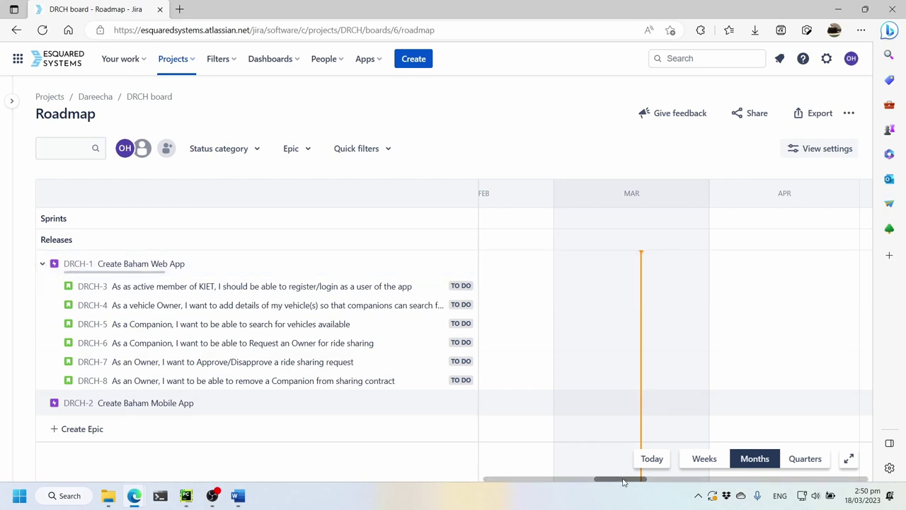
- Schedule the Create Baham Web App epic on the monthly timeline with a 14-day bar starting about 20 March 2023
{"action": "left_click", "coordinate": [703, 459]}
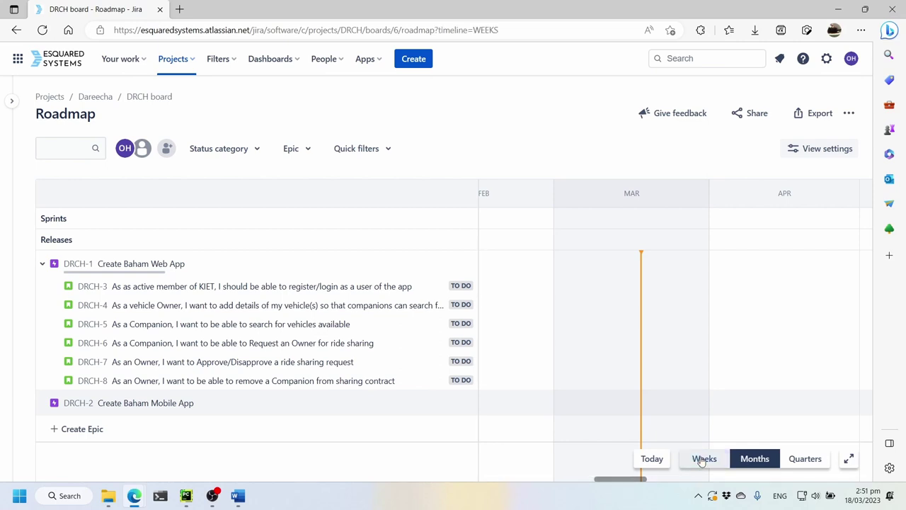
{"action": "left_click", "coordinate": [751, 464]}
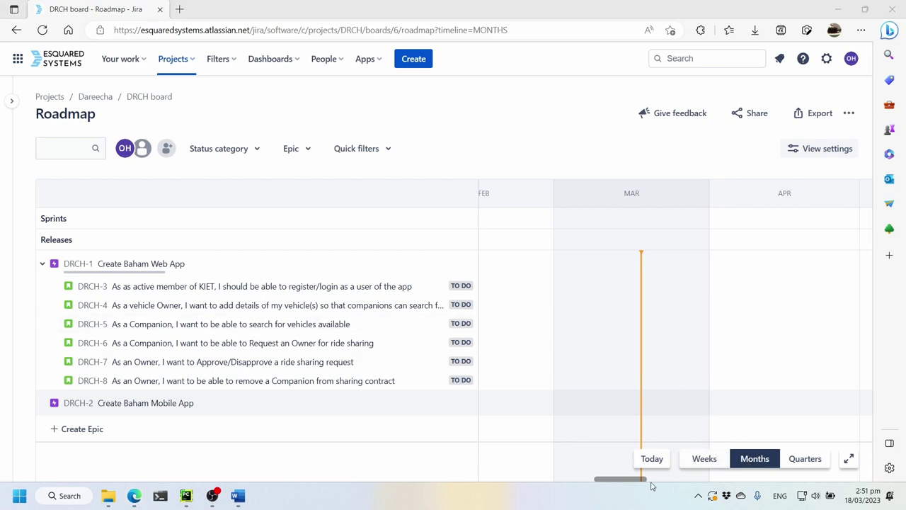
{"action": "left_click_drag", "start_coordinate": [639, 482], "coordinate": [645, 484]}
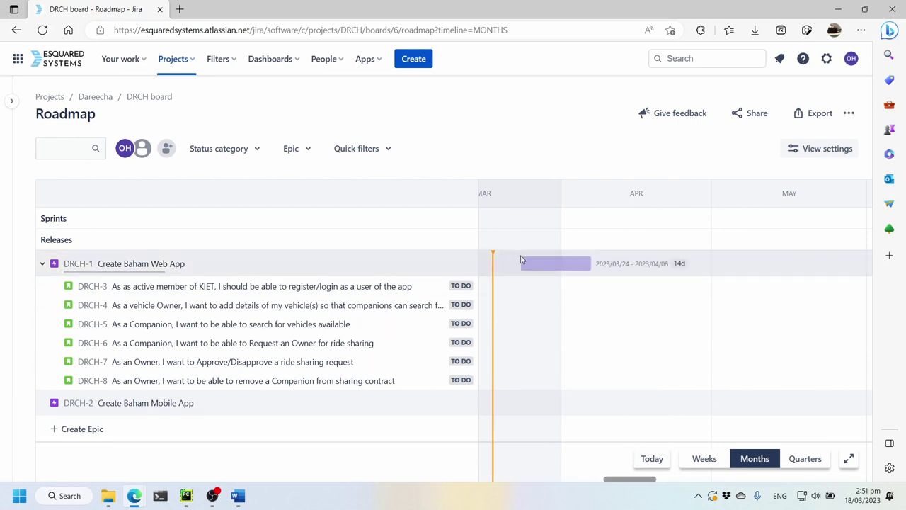
{"action": "left_click", "coordinate": [871, 500]}
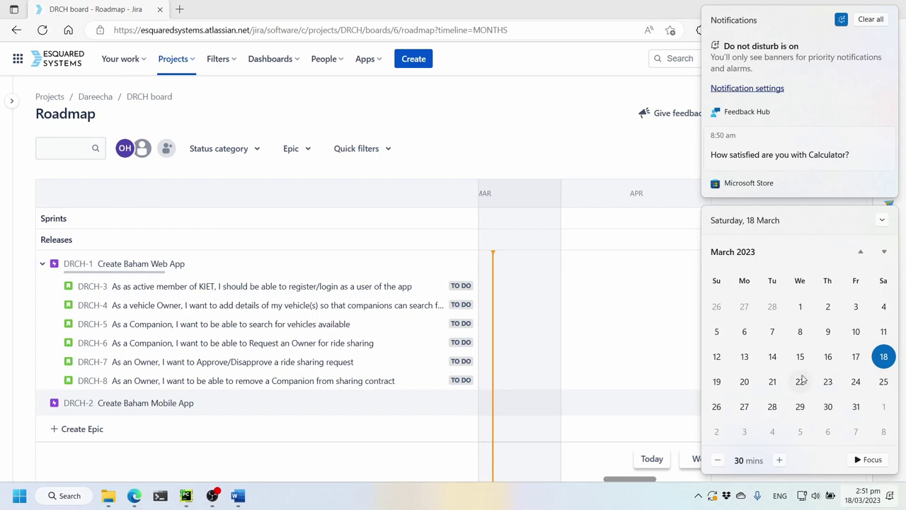
{"action": "left_click", "coordinate": [510, 265]}
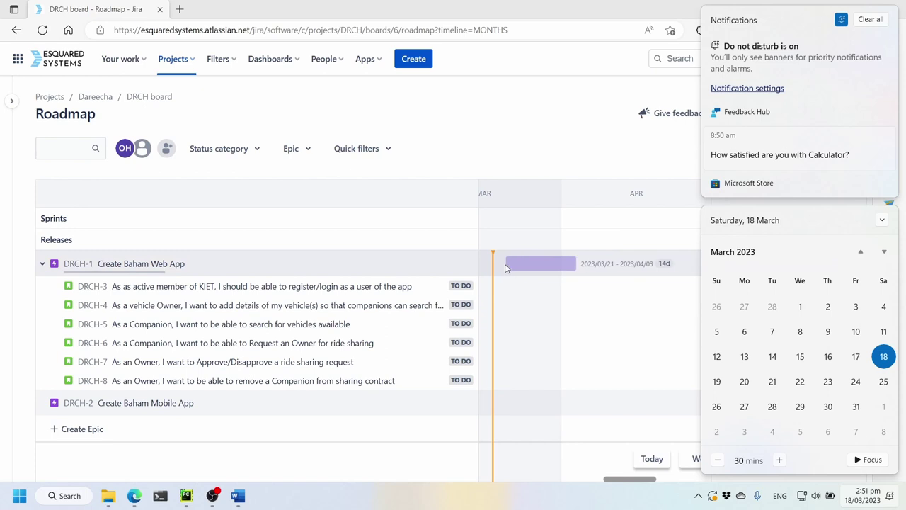
{"action": "left_click", "coordinate": [504, 265]}
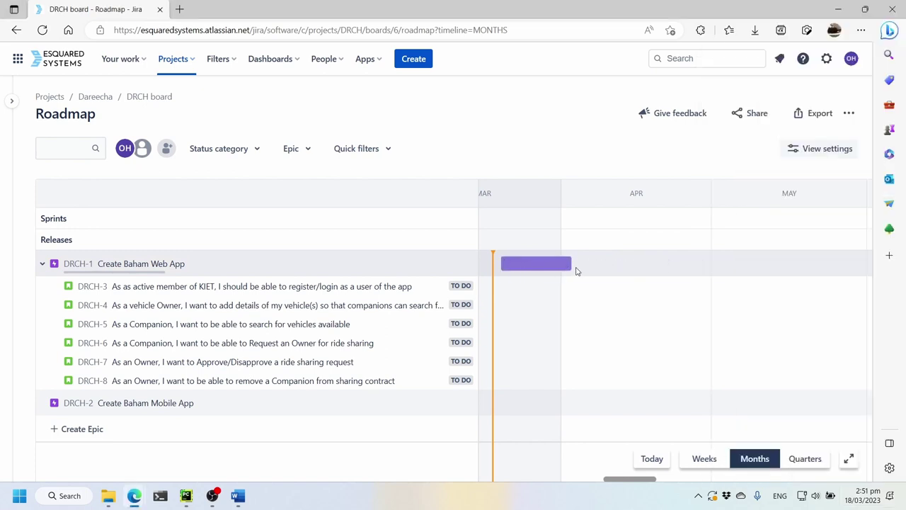
- Extend the Create Baham Web App epic's bar to the end of May and check its span on the timeline
{"action": "mouse_move", "coordinate": [567, 263]}
{"action": "left_click_drag", "start_coordinate": [567, 264], "coordinate": [833, 257]}
{"action": "left_click_drag", "start_coordinate": [841, 257], "coordinate": [556, 265]}
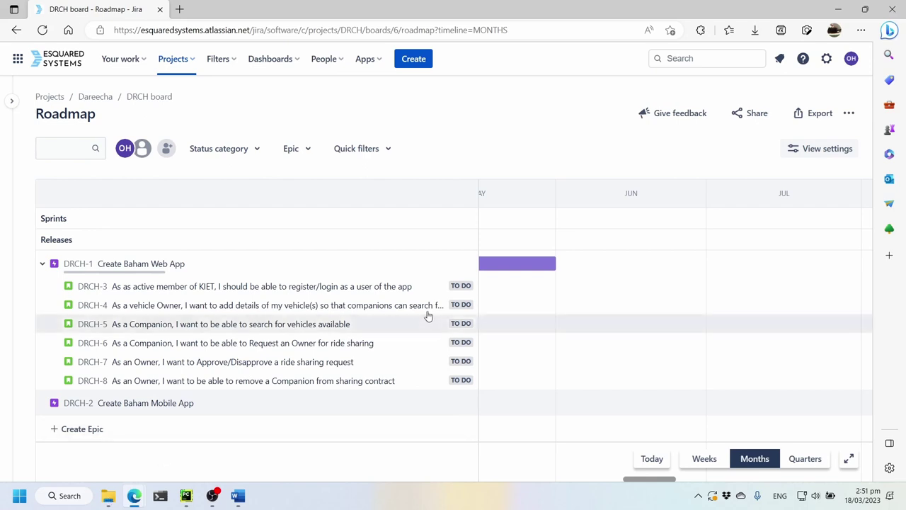
{"action": "mouse_move", "coordinate": [662, 482]}
{"action": "left_mouse_down"}
{"action": "mouse_move", "coordinate": [634, 481]}
{"action": "mouse_move", "coordinate": [651, 482]}
{"action": "mouse_move", "coordinate": [643, 480]}
{"action": "left_mouse_up"}
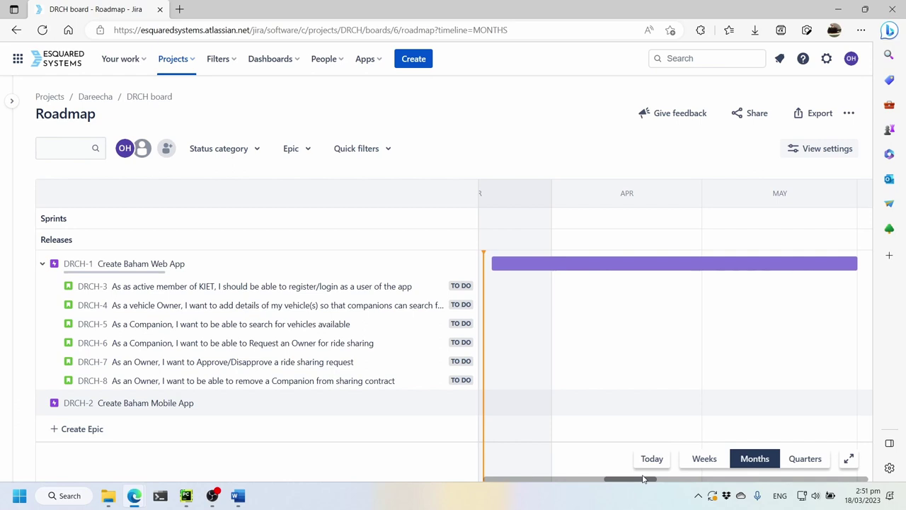
{"action": "left_click_drag", "start_coordinate": [643, 480], "coordinate": [658, 478]}
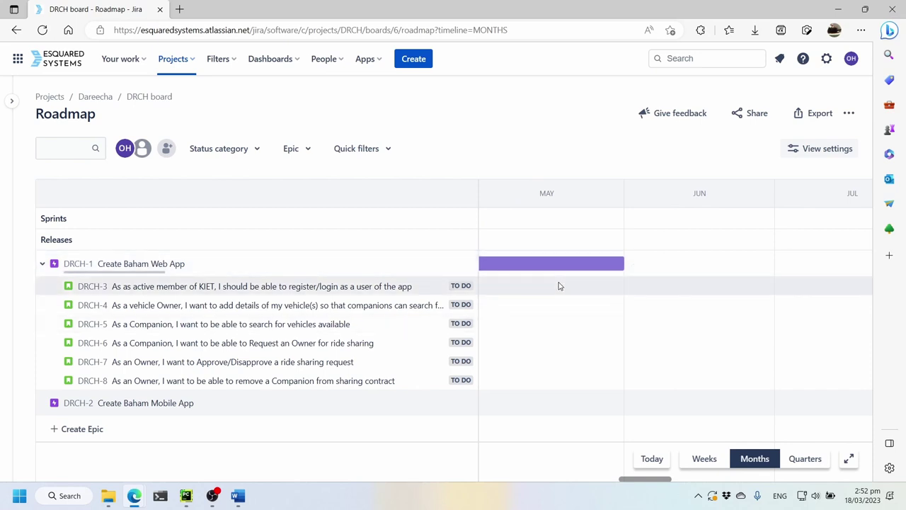
{"action": "left_click_drag", "start_coordinate": [648, 480], "coordinate": [623, 479]}
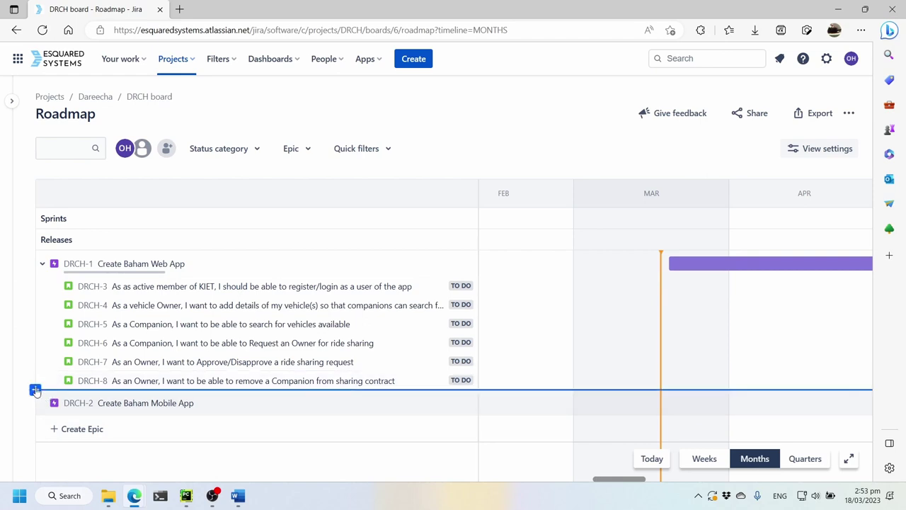
- Add a child issue of type Task named "Design data model for Baham App" under the Create Baham Web App epic
{"action": "left_click", "coordinate": [34, 390]}
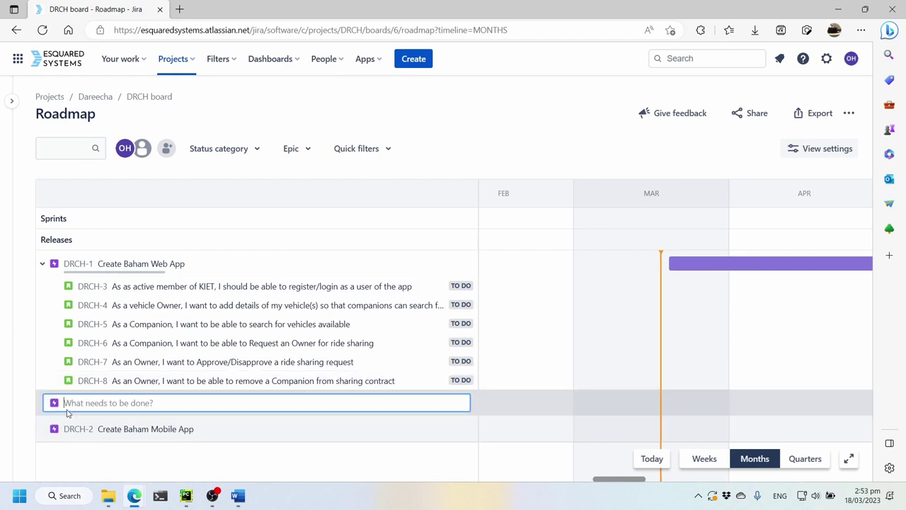
{"action": "left_click", "coordinate": [465, 264]}
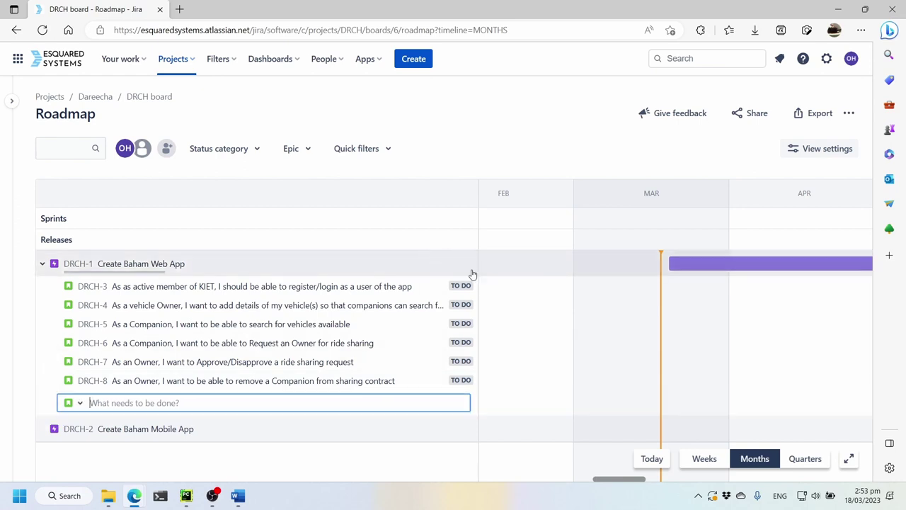
{"action": "left_click", "coordinate": [78, 403]}
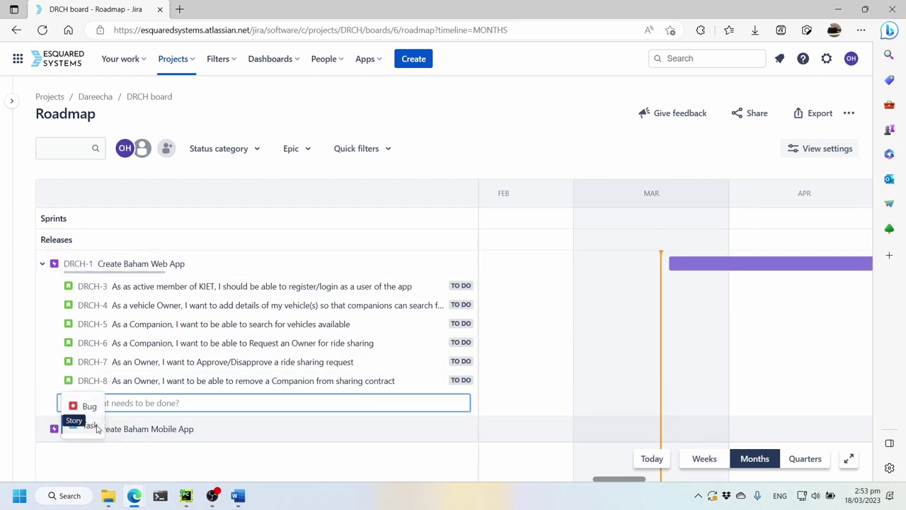
{"action": "left_click", "coordinate": [96, 427]}
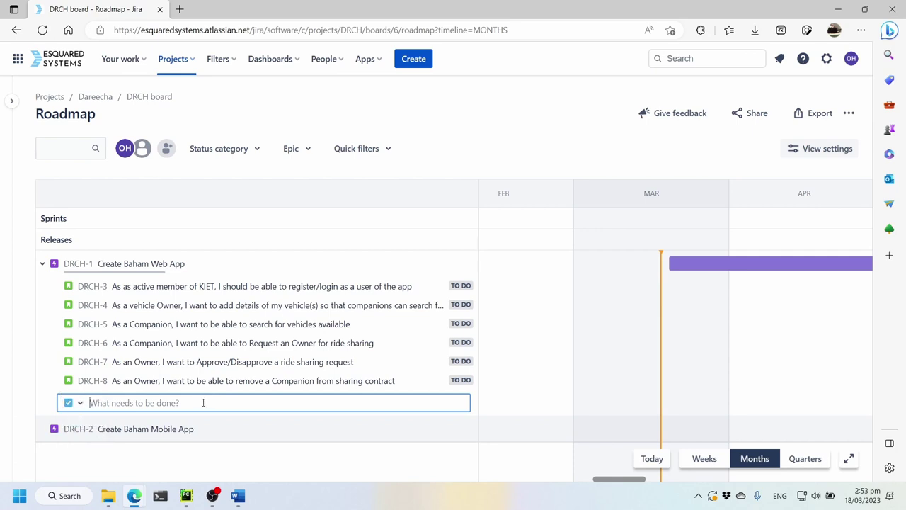
{"action": "type", "text": "Design data model for Bah"}
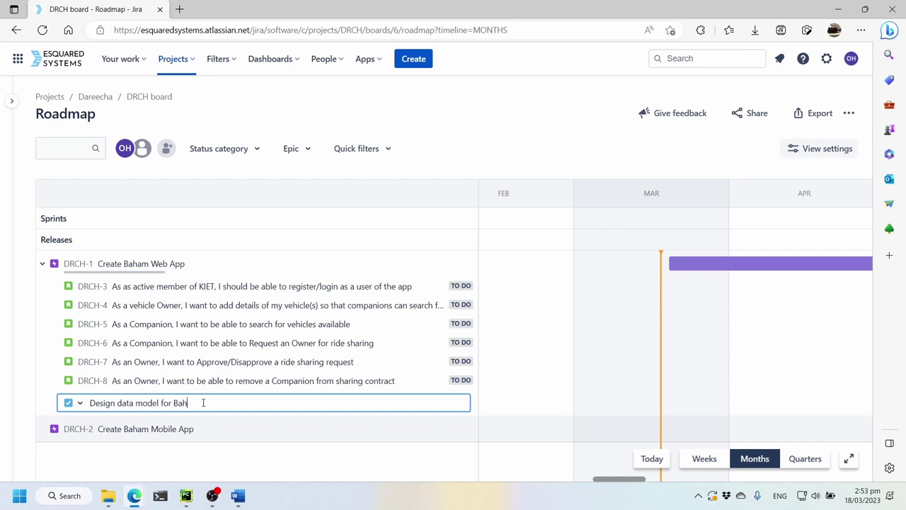
{"action": "type", "text": "am App"}
{"action": "key", "text": "Return"}
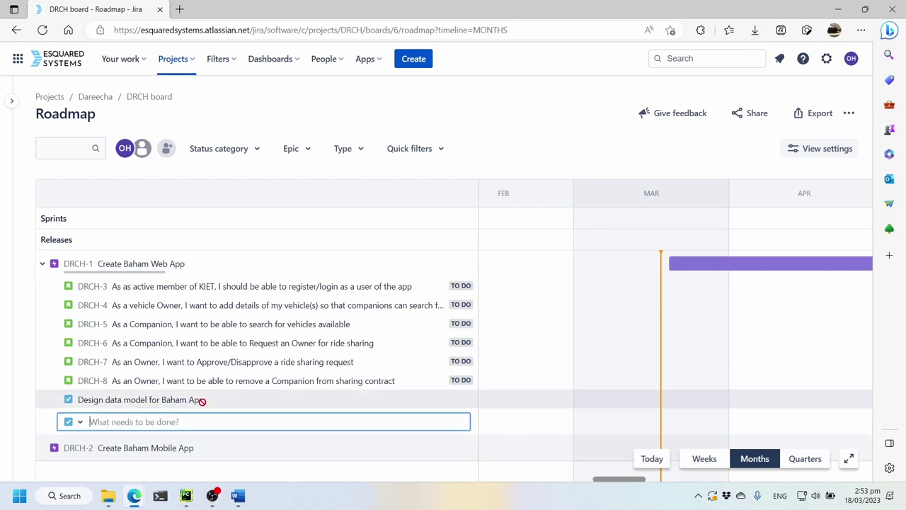
{"action": "key", "text": "Escape"}
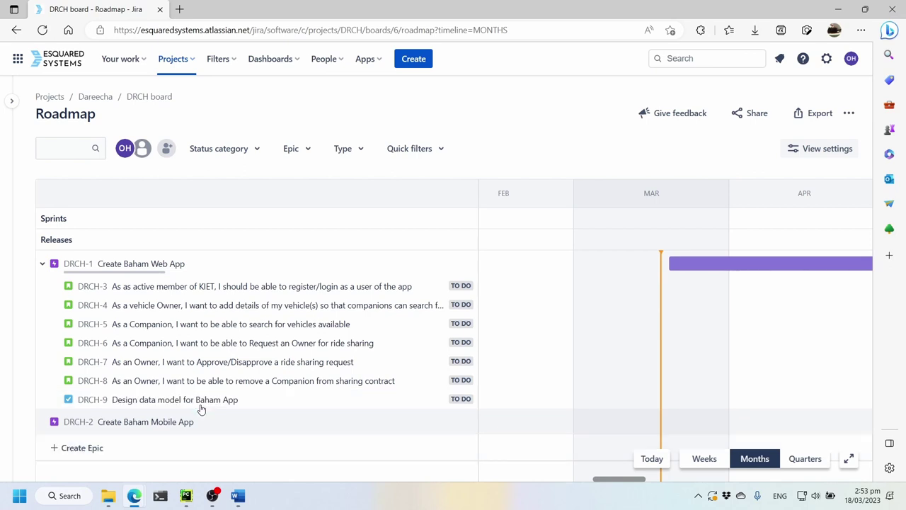
- Try to move the "Design data model for Baham App" task up the epic's list, including with the Move issue operation
{"action": "left_click_drag", "start_coordinate": [228, 397], "coordinate": [200, 242]}
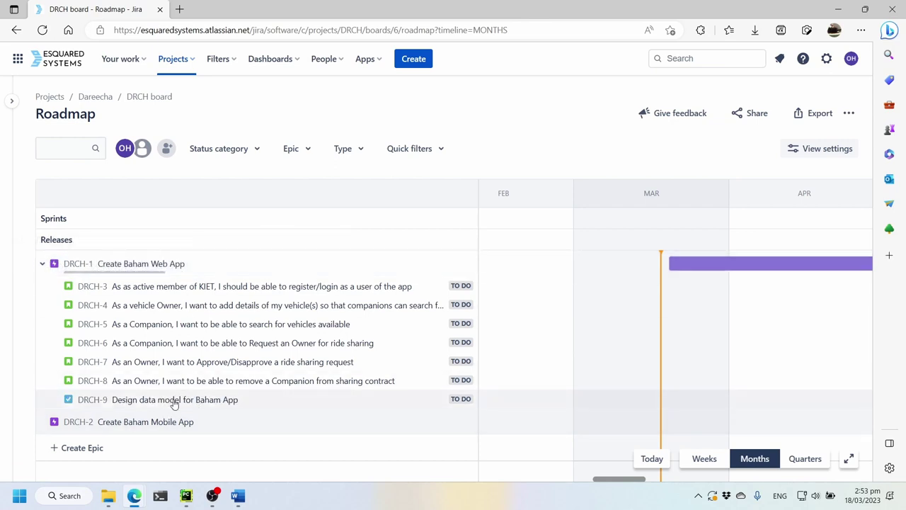
{"action": "left_click", "coordinate": [198, 403]}
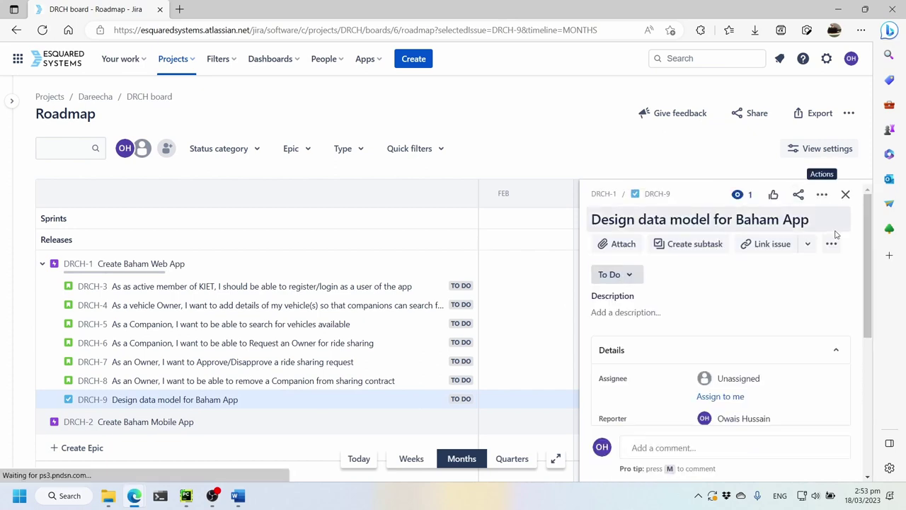
{"action": "left_click", "coordinate": [822, 194]}
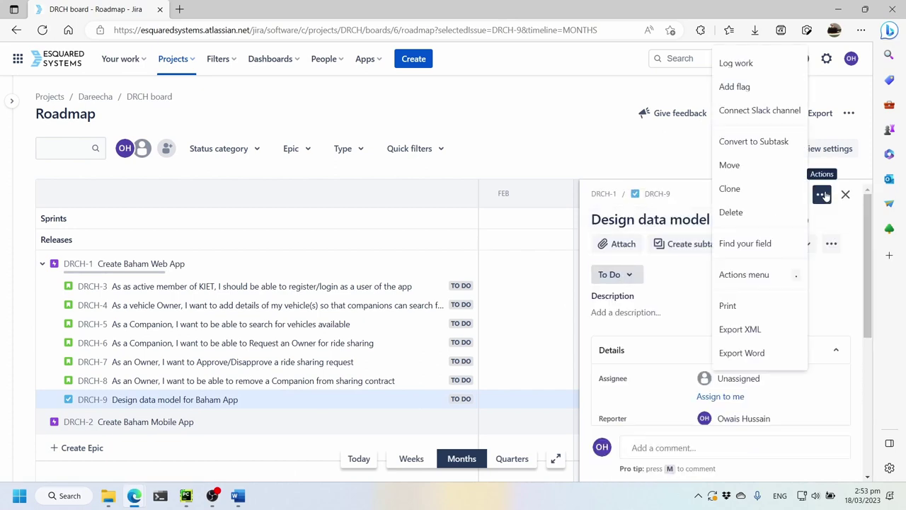
{"action": "left_click", "coordinate": [764, 164]}
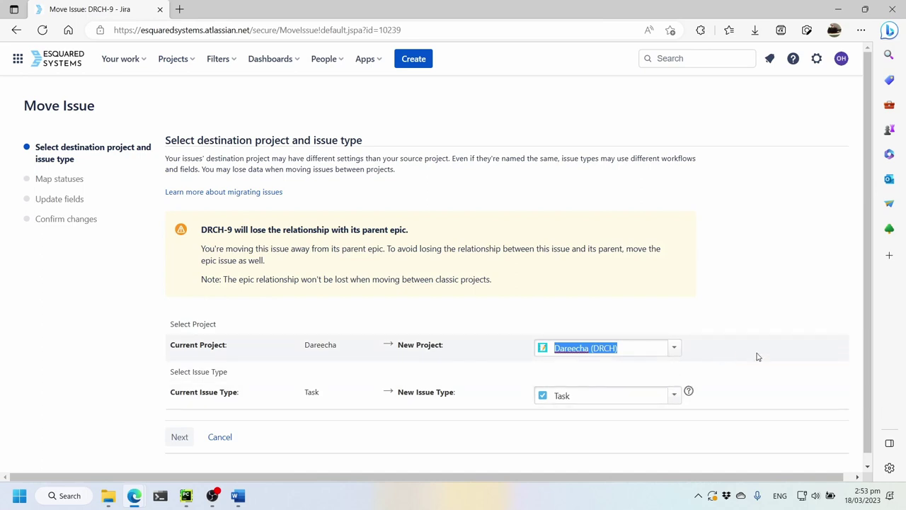
{"action": "scroll", "coordinate": [756, 357], "scroll_direction": "down", "scroll_amount": 1}
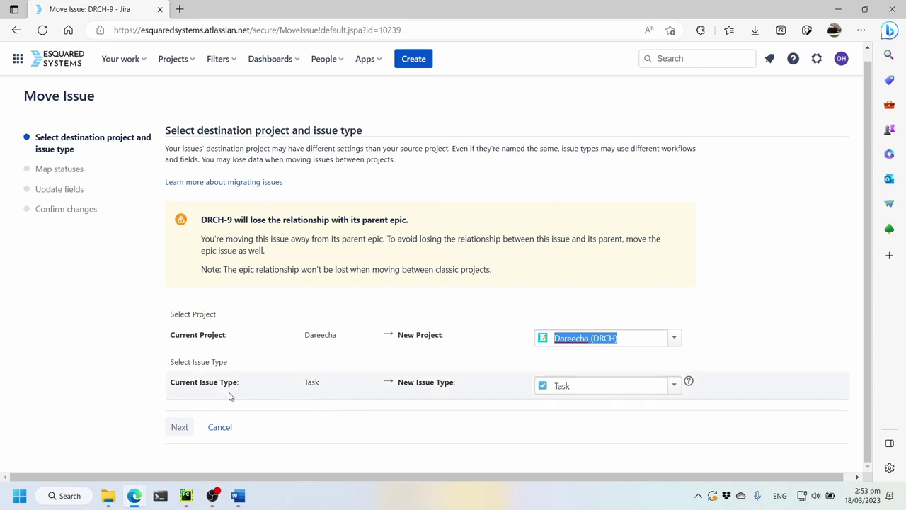
{"action": "left_click", "coordinate": [171, 429]}
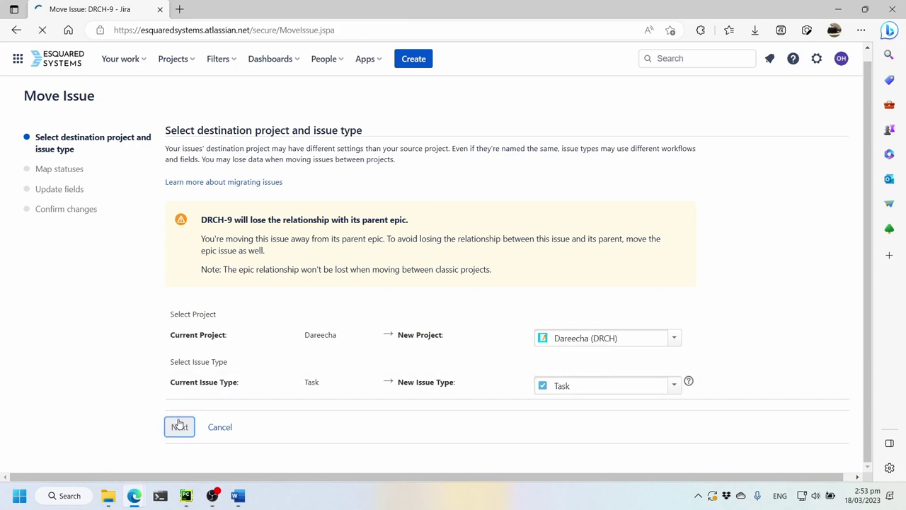
{"action": "scroll", "coordinate": [821, 360], "scroll_direction": "down", "scroll_amount": 1}
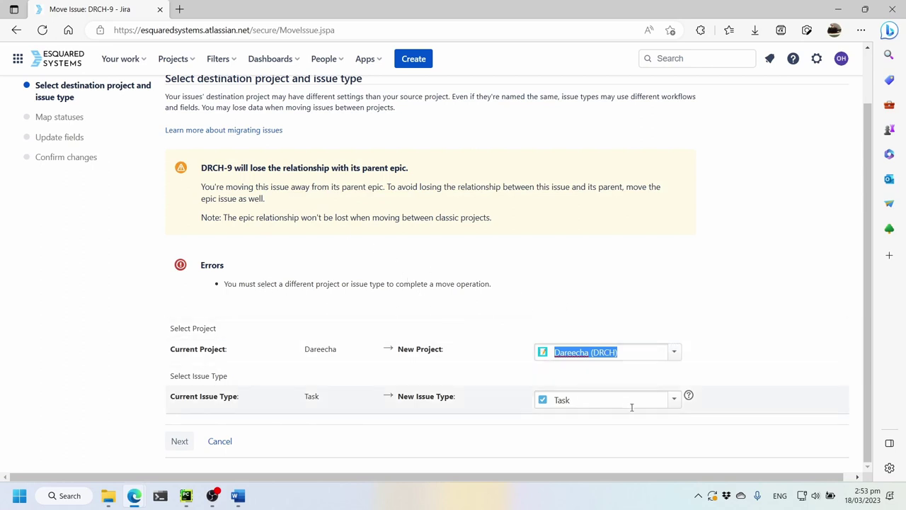
{"action": "left_click", "coordinate": [676, 408]}
{"action": "left_click", "coordinate": [742, 347]}
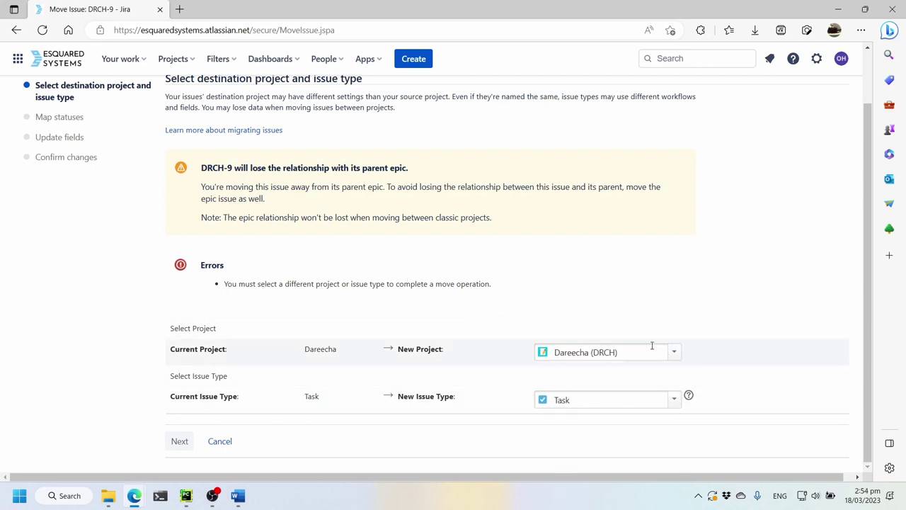
{"action": "left_click", "coordinate": [16, 30]}
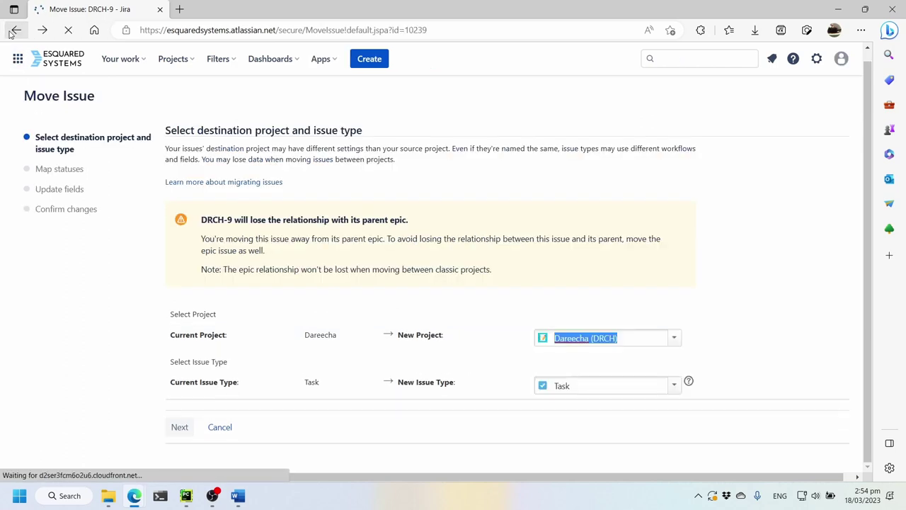
{"action": "left_click", "coordinate": [11, 37]}
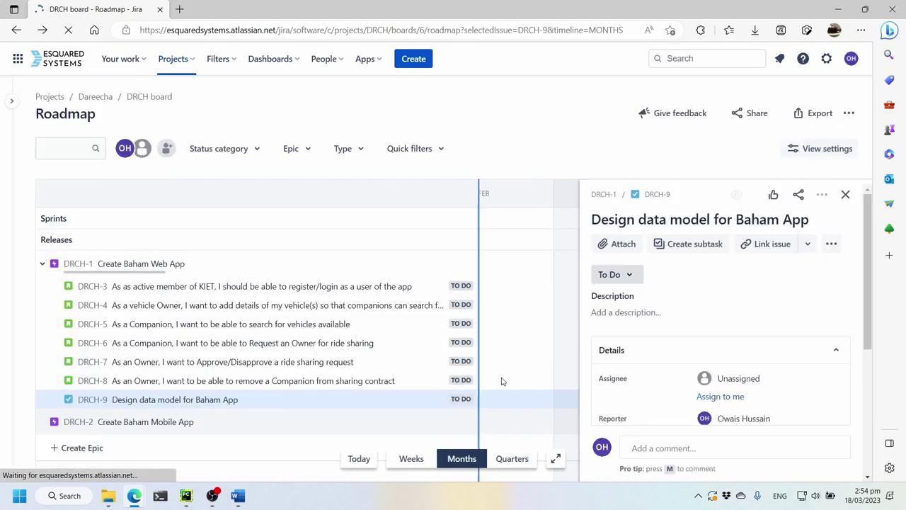
- Reorder the "Design data model for Baham App" task above all stories in the web app epic and close its details
{"action": "left_click", "coordinate": [807, 244]}
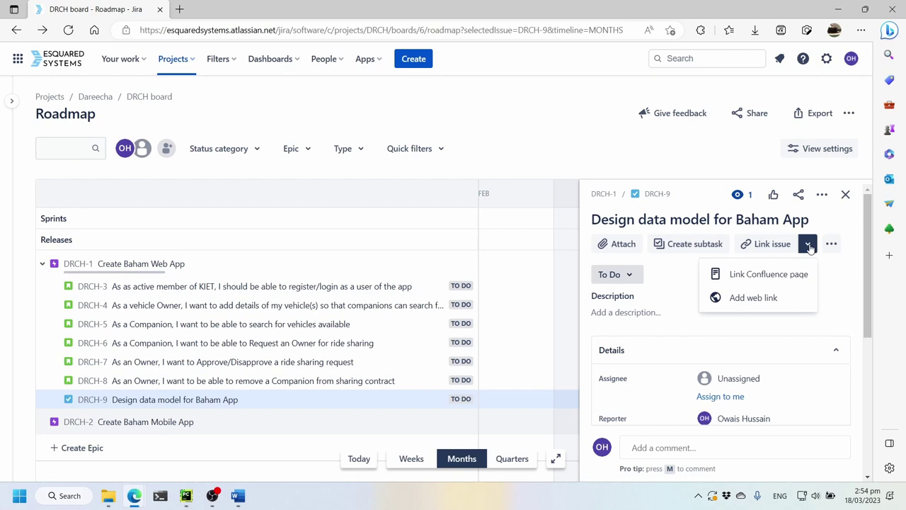
{"action": "left_click", "coordinate": [822, 194]}
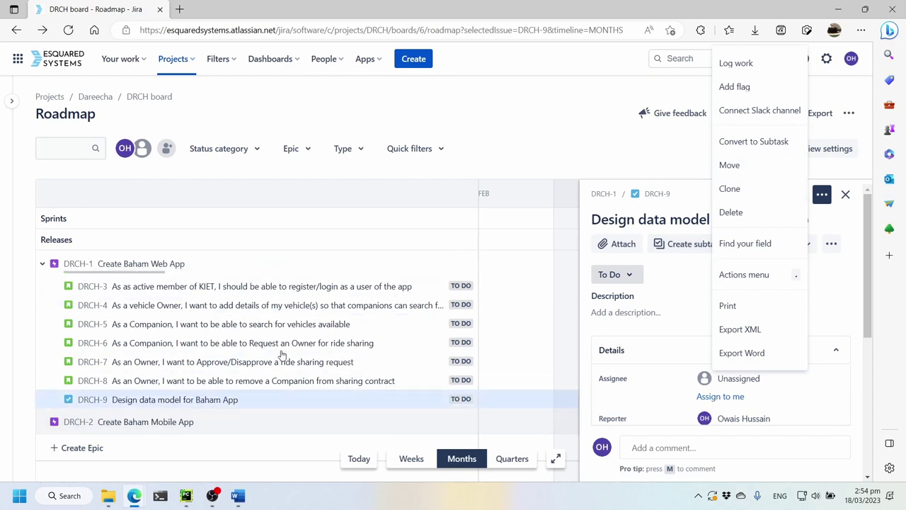
{"action": "left_click_drag", "start_coordinate": [222, 403], "coordinate": [213, 281]}
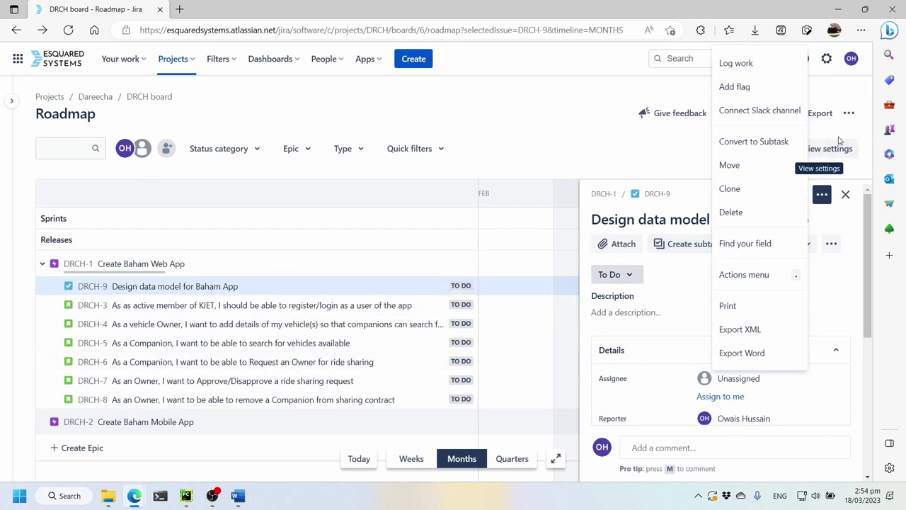
{"action": "left_click", "coordinate": [846, 196]}
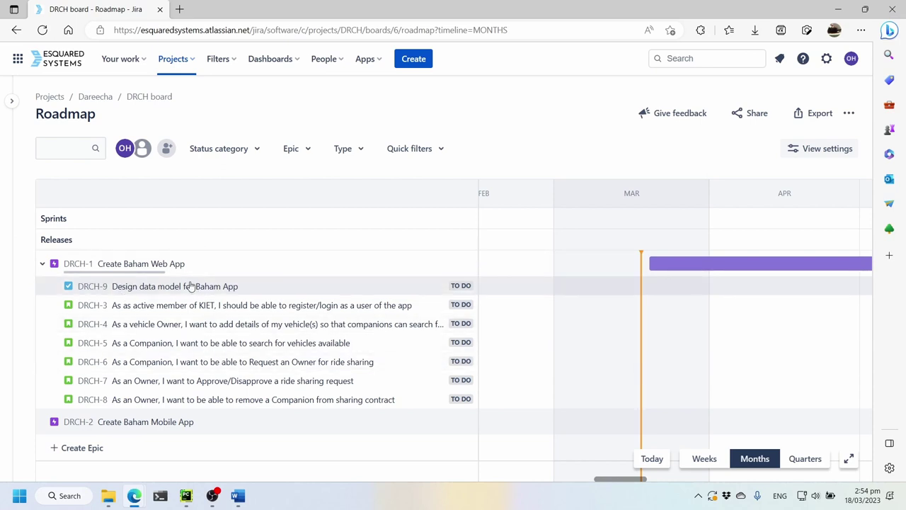
{"action": "left_click_drag", "start_coordinate": [176, 287], "coordinate": [156, 257]}
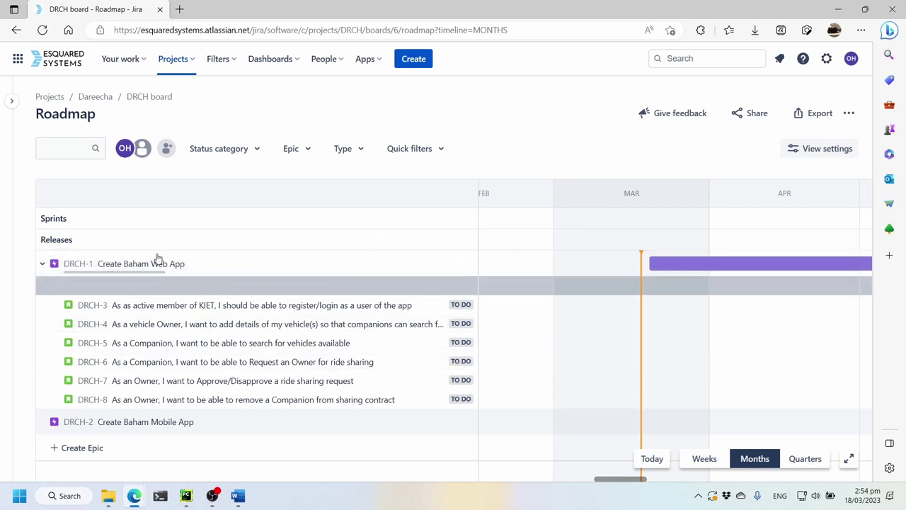
{"action": "left_click", "coordinate": [42, 263]}
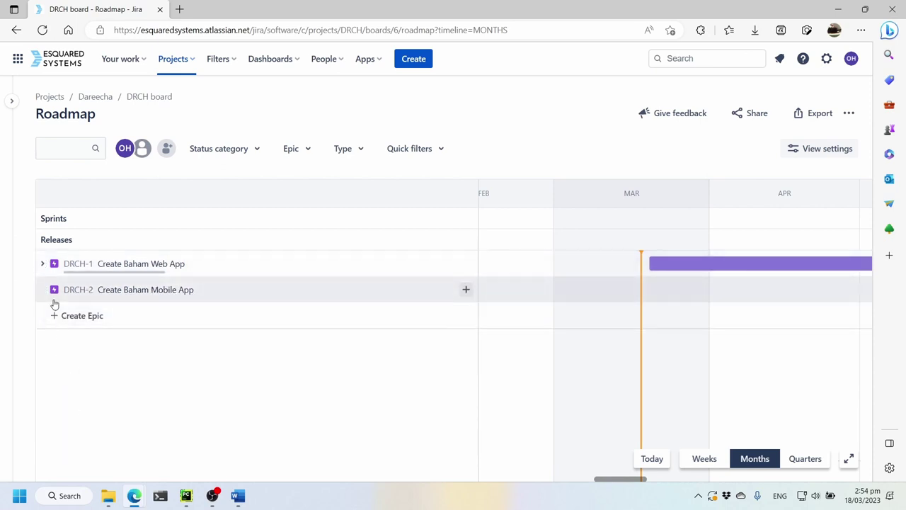
{"action": "left_click", "coordinate": [468, 291]}
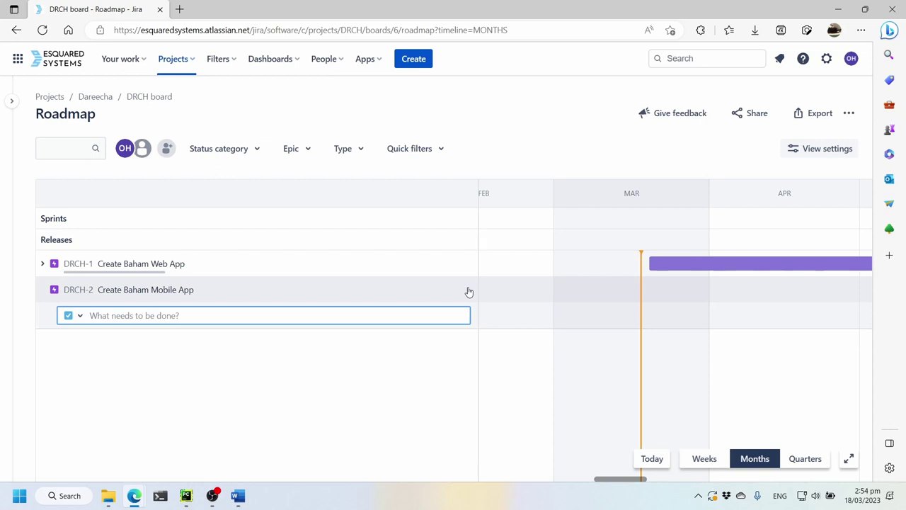
{"action": "left_click", "coordinate": [130, 377]}
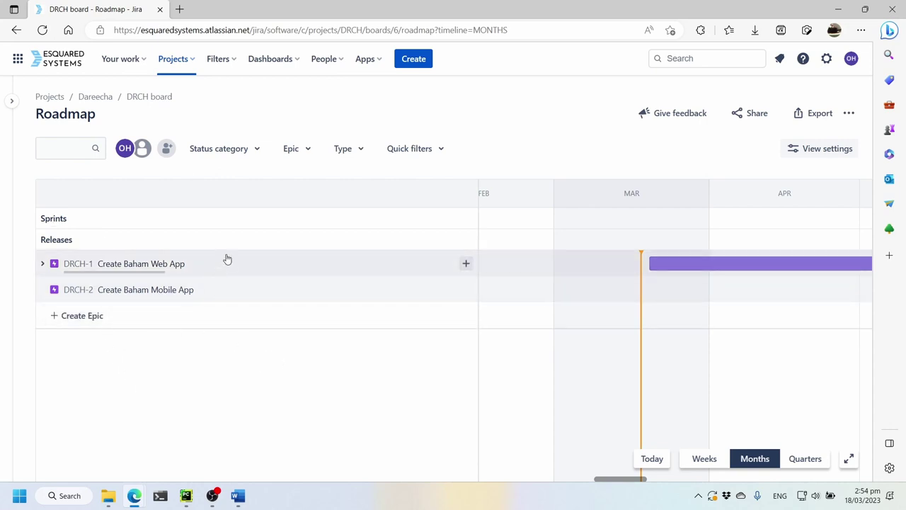
- Show the project sidebar and list the child issues of the Create Baham Web App epic
{"action": "mouse_move", "coordinate": [12, 123]}
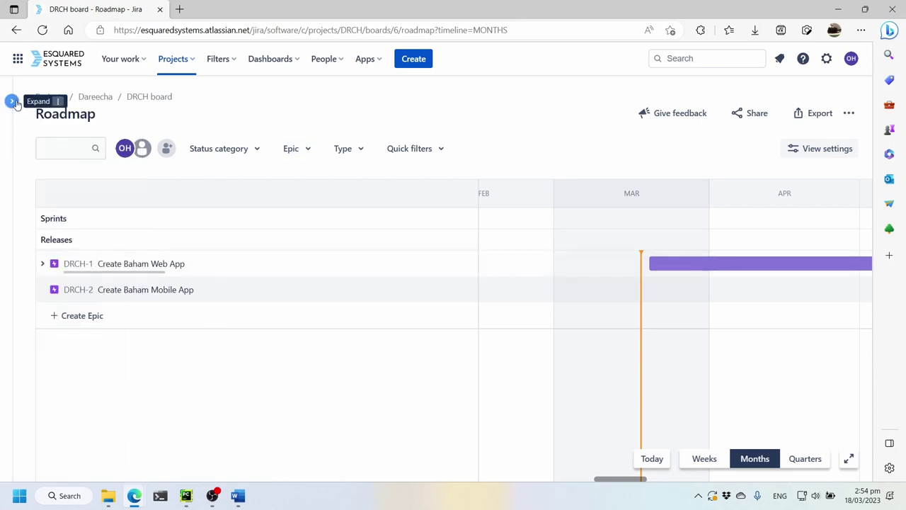
{"action": "left_click", "coordinate": [12, 101]}
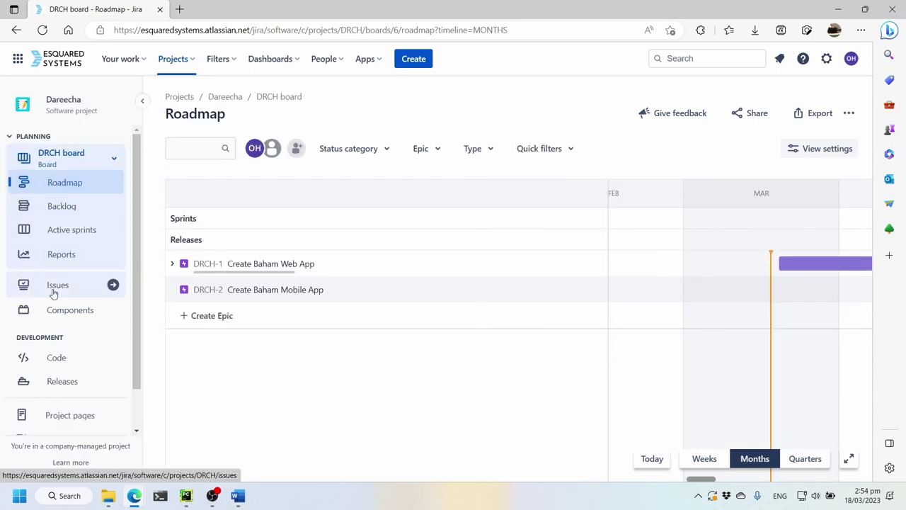
{"action": "left_click", "coordinate": [172, 263]}
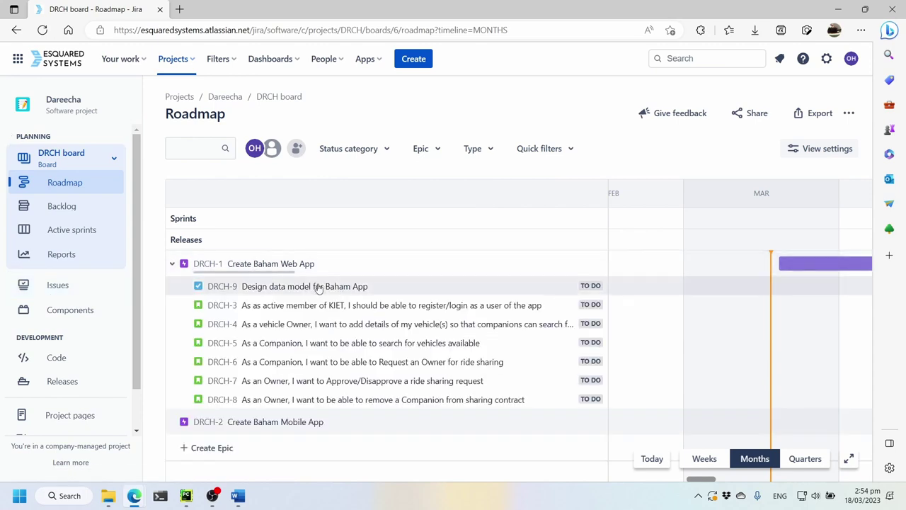
{"action": "left_click", "coordinate": [308, 286]}
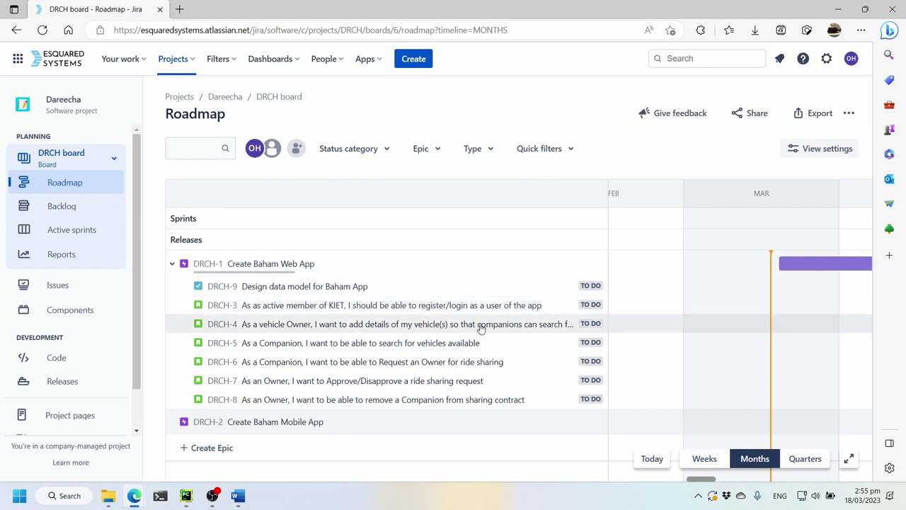
- Assign the register/login story DRCH-3 and the vehicle details story DRCH-4 to yourself
{"action": "left_click", "coordinate": [519, 312]}
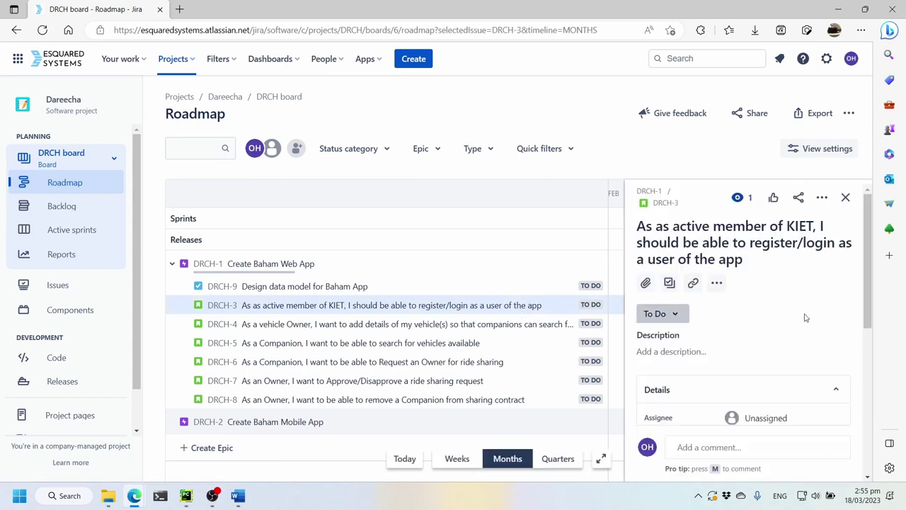
{"action": "scroll", "coordinate": [836, 301], "scroll_direction": "down", "scroll_amount": 1}
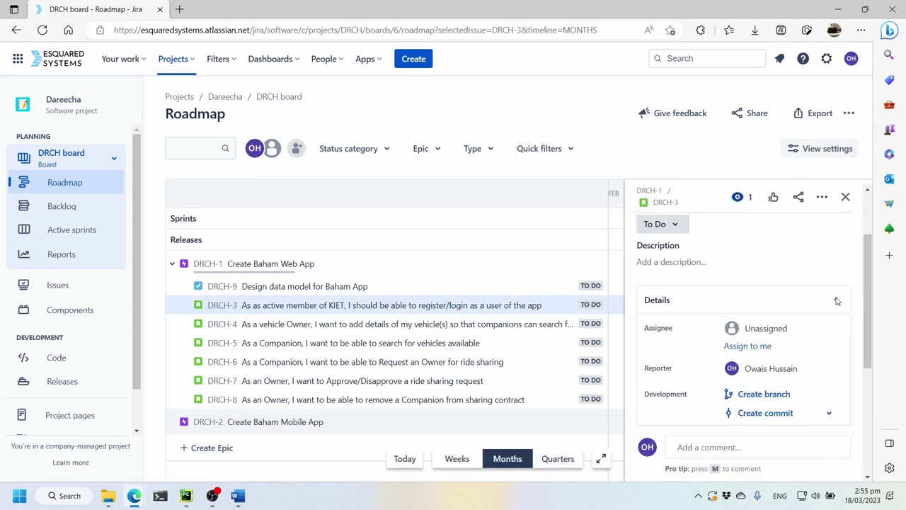
{"action": "left_click", "coordinate": [752, 344]}
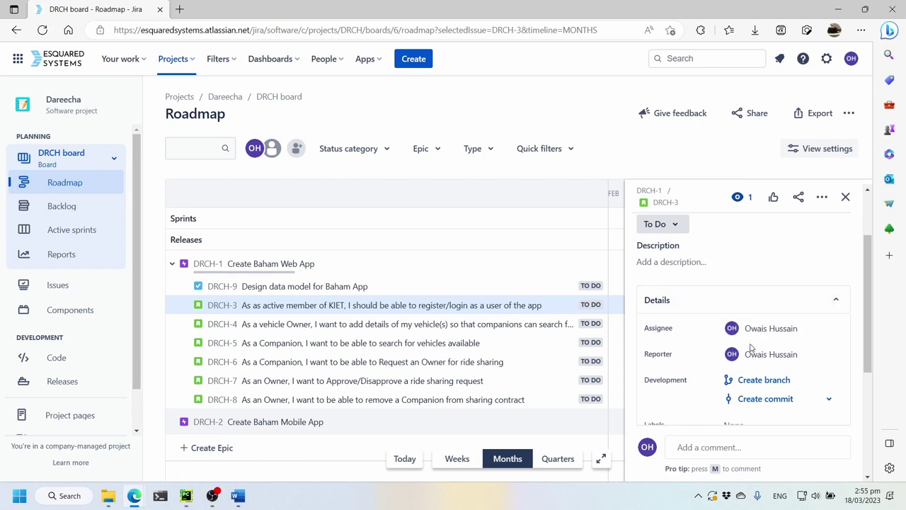
{"action": "left_click", "coordinate": [495, 325]}
{"action": "scroll", "coordinate": [824, 335], "scroll_direction": "down", "scroll_amount": 1}
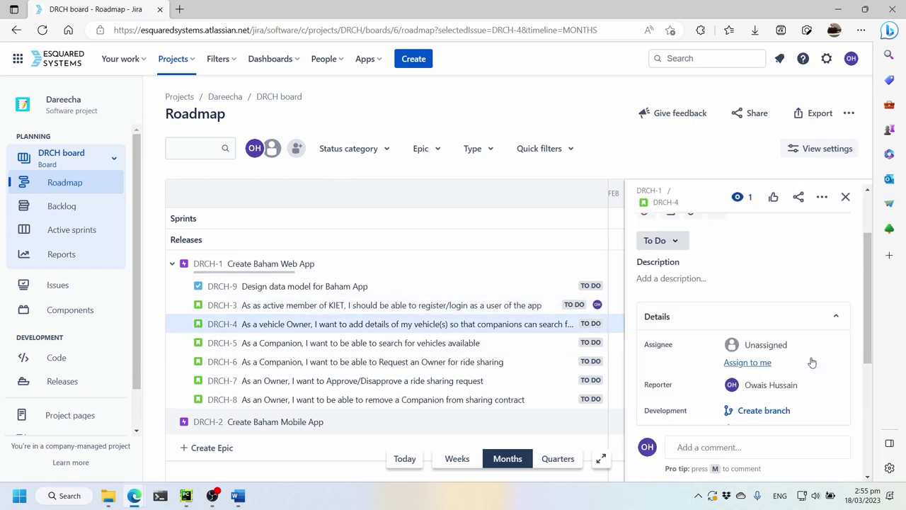
{"action": "left_click", "coordinate": [753, 362]}
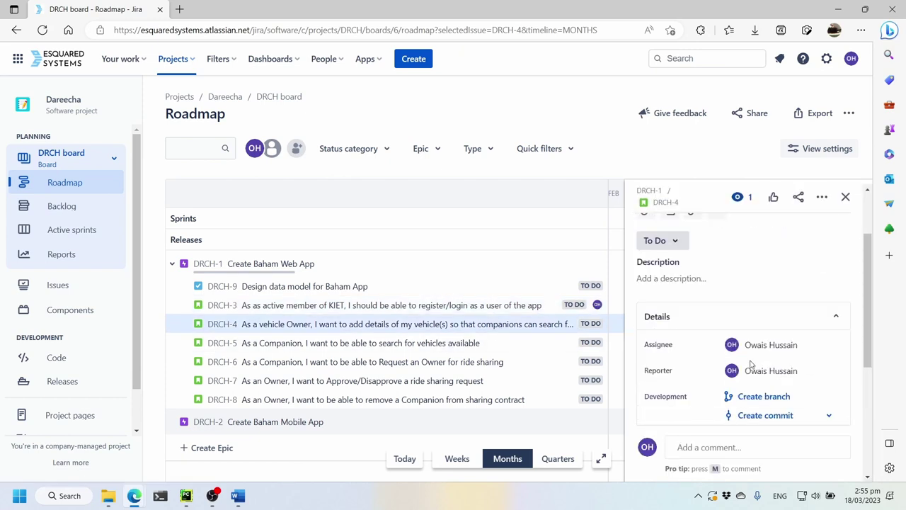
- Assign the Companion stories DRCH-5 (search for vehicles) and DRCH-6 (request an Owner for ride sharing) to yourself
{"action": "left_click", "coordinate": [492, 347]}
{"action": "scroll", "coordinate": [776, 341], "scroll_direction": "down", "scroll_amount": 1}
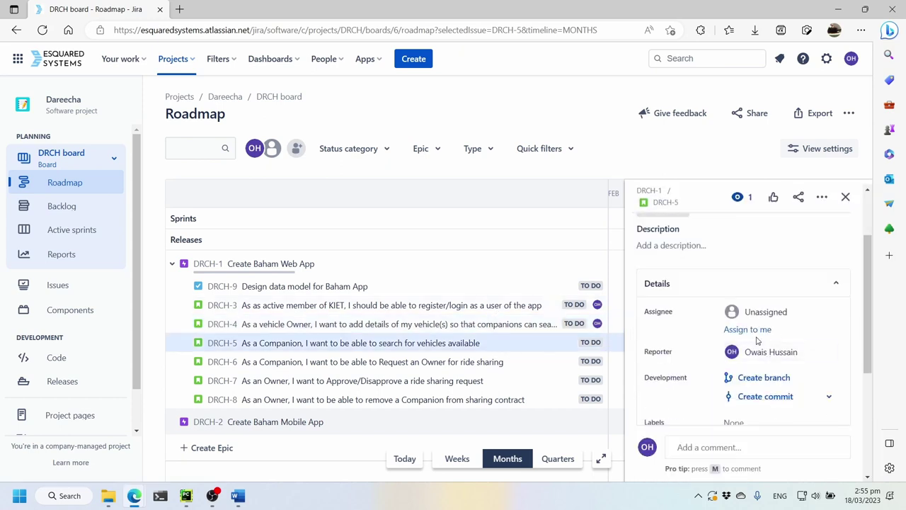
{"action": "left_click", "coordinate": [747, 329]}
{"action": "left_click", "coordinate": [524, 369]}
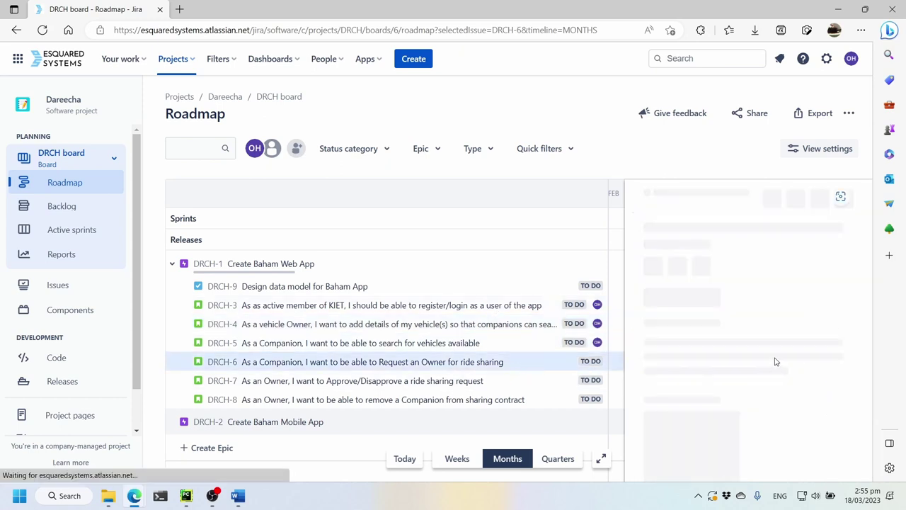
{"action": "scroll", "coordinate": [774, 374], "scroll_direction": "down", "scroll_amount": 1}
{"action": "left_click", "coordinate": [759, 389]}
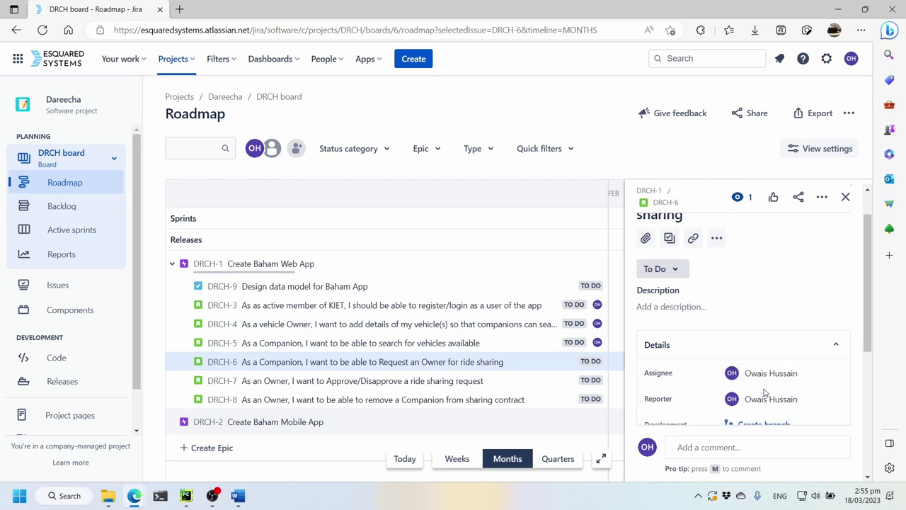
- Assign the Owner stories DRCH-7 (approve/disapprove a request) and DRCH-8 (remove a Companion) to yourself
{"action": "left_click", "coordinate": [538, 380]}
{"action": "scroll", "coordinate": [801, 403], "scroll_direction": "down", "scroll_amount": 1}
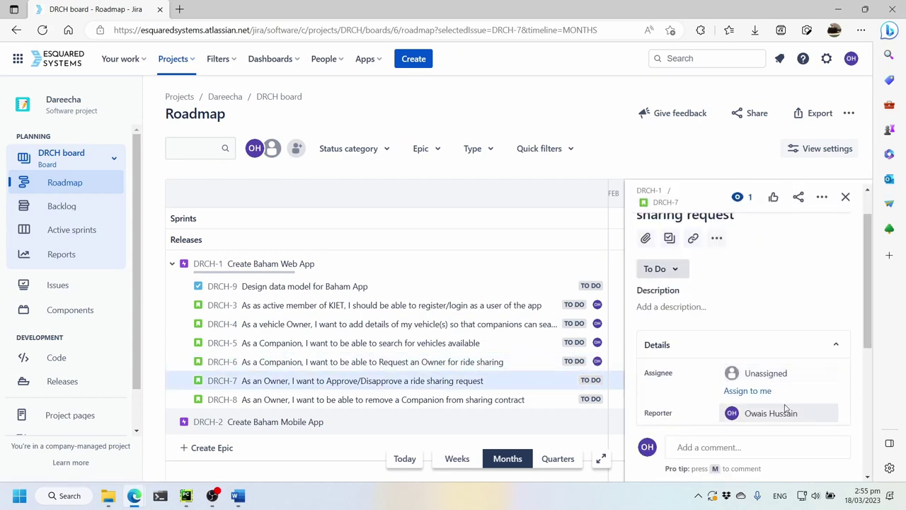
{"action": "left_click", "coordinate": [761, 390]}
{"action": "left_click", "coordinate": [507, 408]}
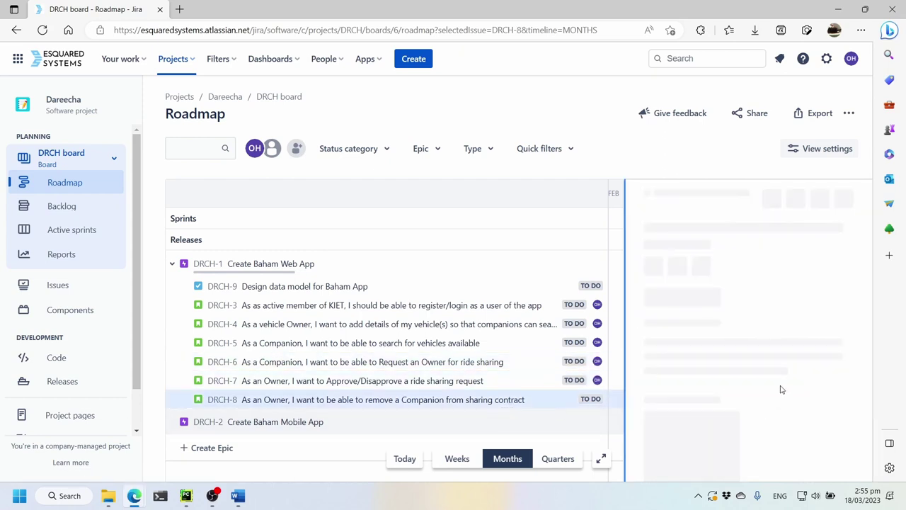
{"action": "scroll", "coordinate": [795, 388], "scroll_direction": "down", "scroll_amount": 1}
{"action": "left_click", "coordinate": [772, 391]}
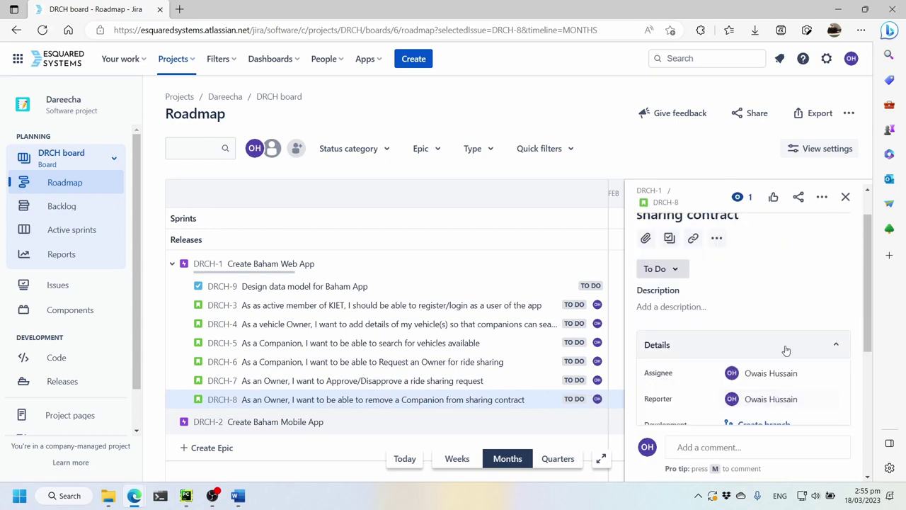
- Assign the "Design data model for Baham App" task to yourself
{"action": "scroll", "coordinate": [784, 348], "scroll_direction": "up", "scroll_amount": 1}
{"action": "left_click", "coordinate": [482, 305]}
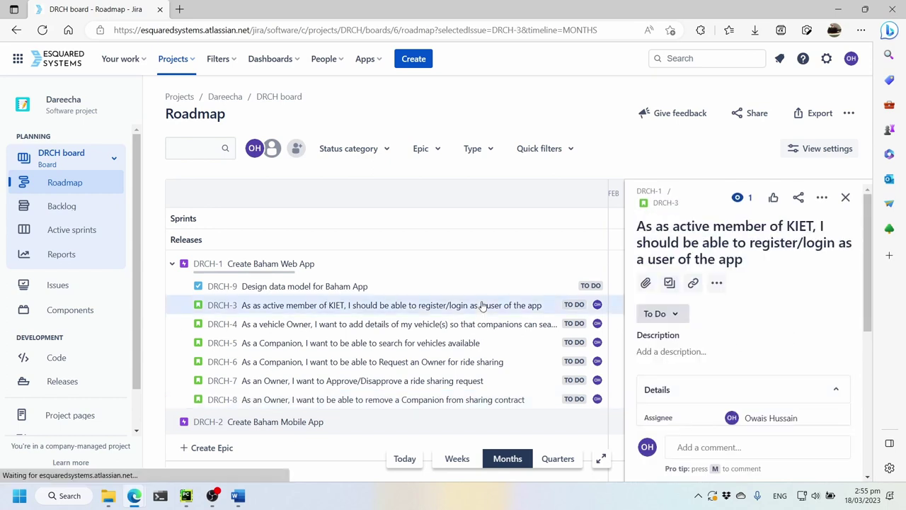
{"action": "left_click", "coordinate": [478, 292]}
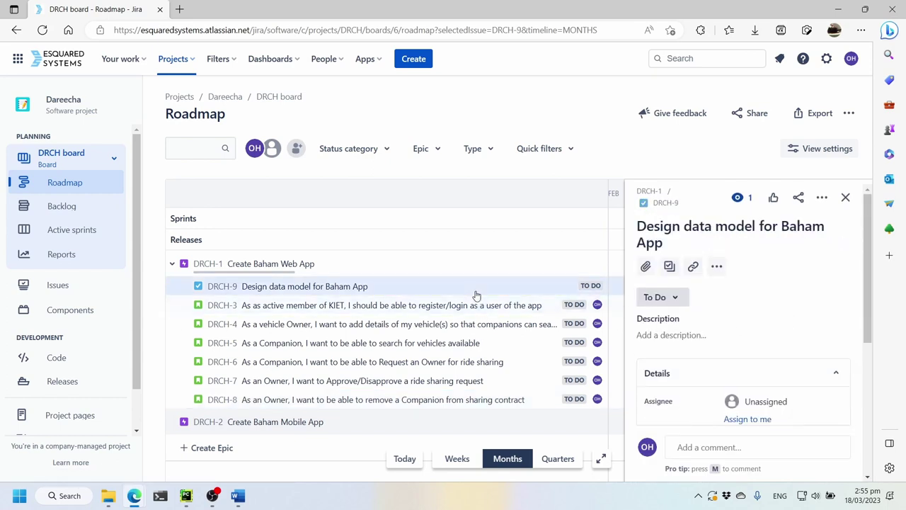
{"action": "left_click", "coordinate": [747, 419]}
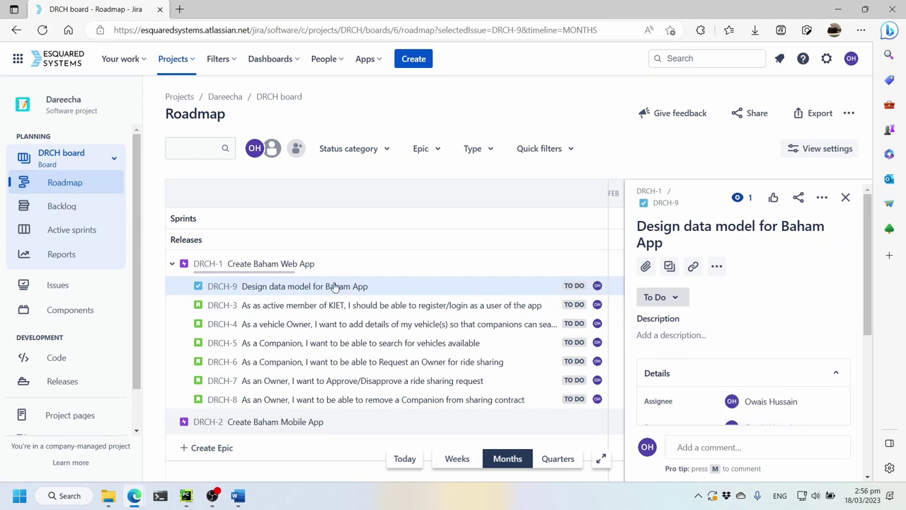
- Examine the available statuses and the detail fields of the "Design data model for Baham App" task
{"action": "left_click", "coordinate": [657, 297]}
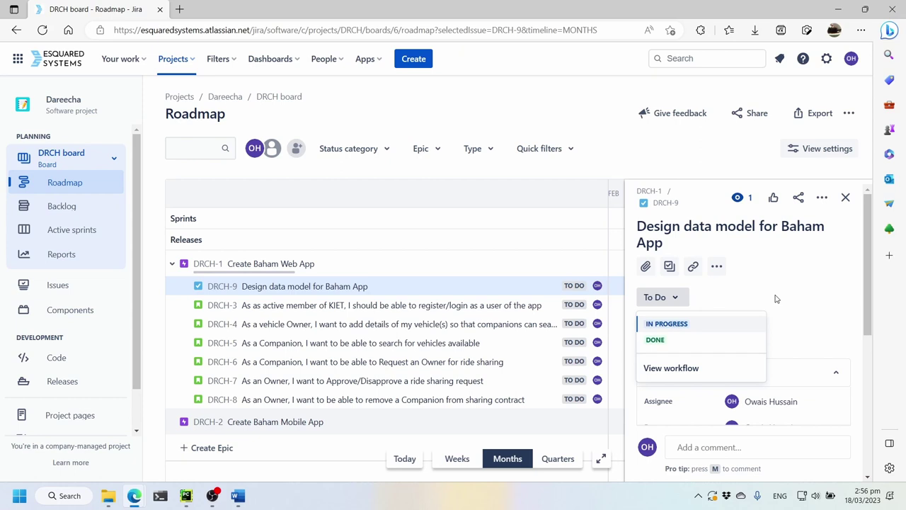
{"action": "key", "text": "Down"}
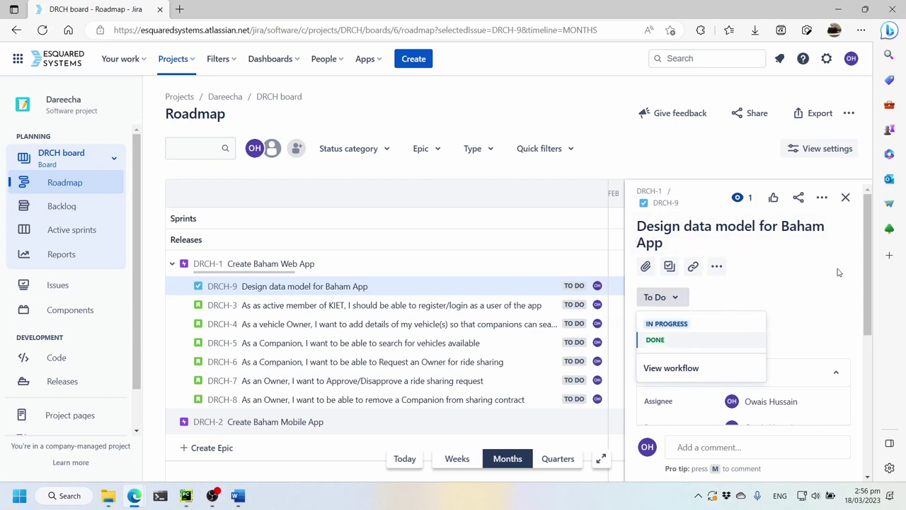
{"action": "key", "text": "Escape"}
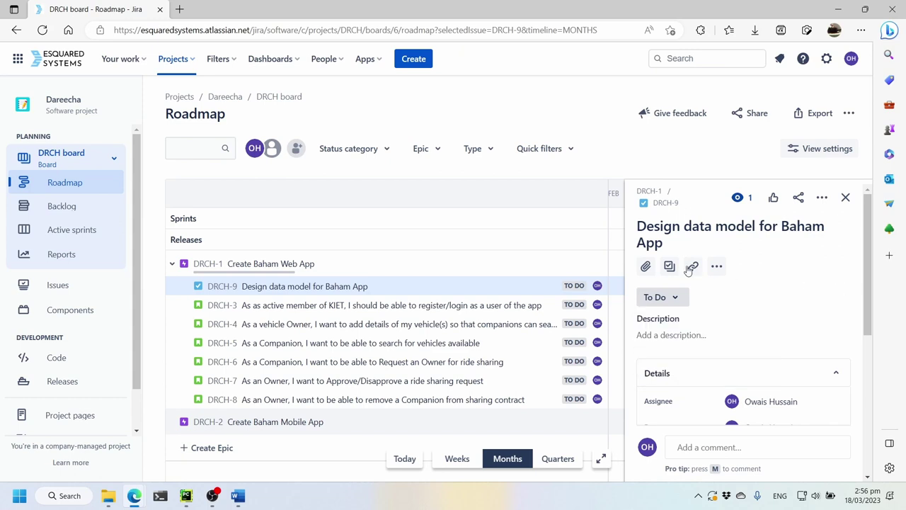
{"action": "scroll", "coordinate": [850, 297], "scroll_direction": "down", "scroll_amount": 3}
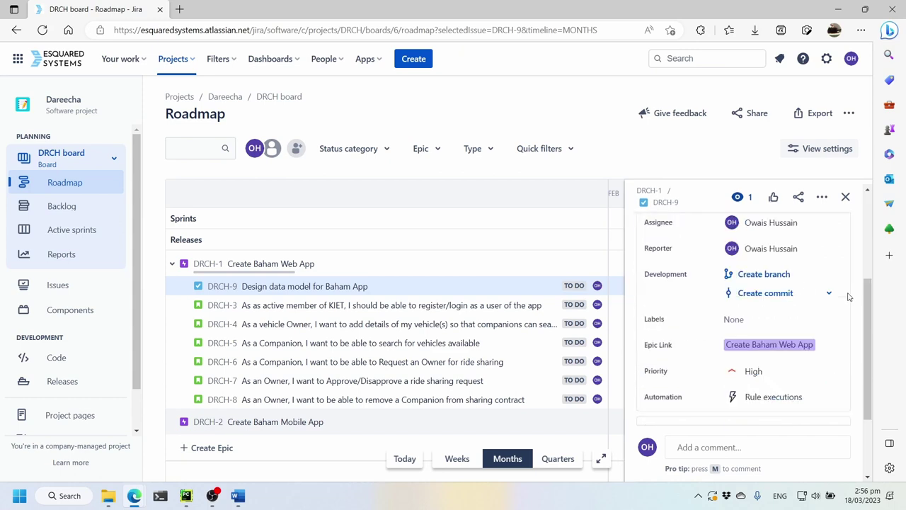
{"action": "scroll", "coordinate": [861, 319], "scroll_direction": "down", "scroll_amount": 2}
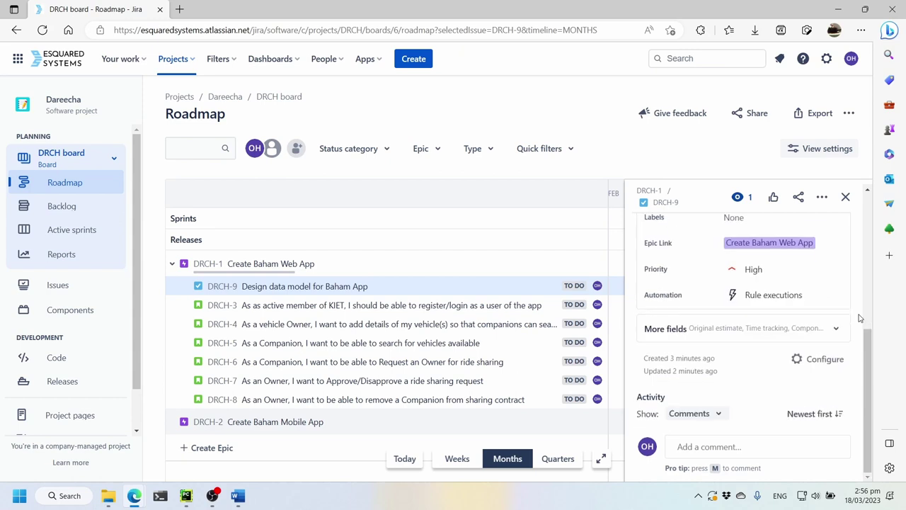
{"action": "scroll", "coordinate": [860, 319], "scroll_direction": "up", "scroll_amount": 3}
{"action": "scroll", "coordinate": [861, 319], "scroll_direction": "down", "scroll_amount": 2}
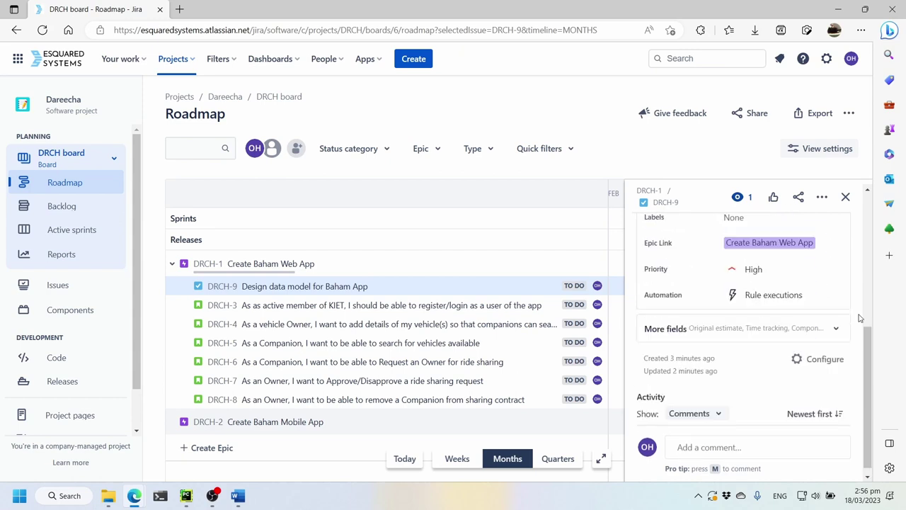
{"action": "scroll", "coordinate": [860, 319], "scroll_direction": "up", "scroll_amount": 3}
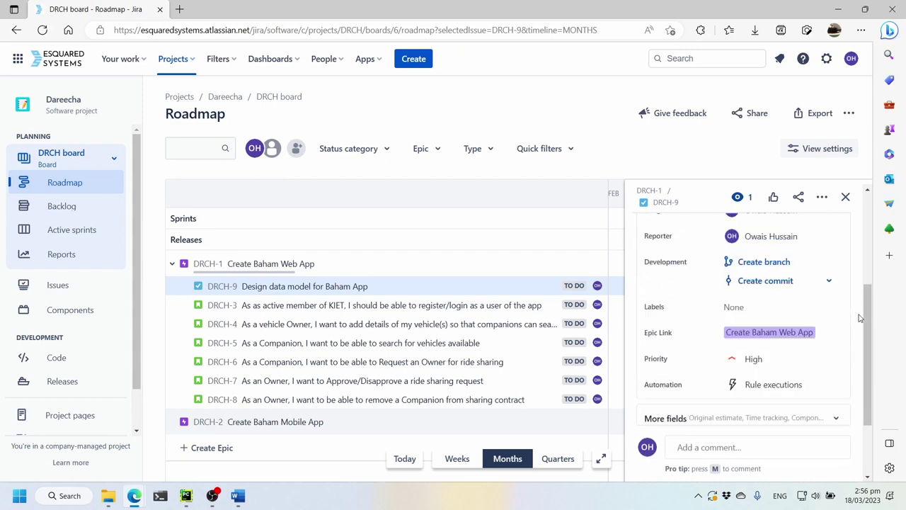
{"action": "scroll", "coordinate": [859, 318], "scroll_direction": "down", "scroll_amount": 1}
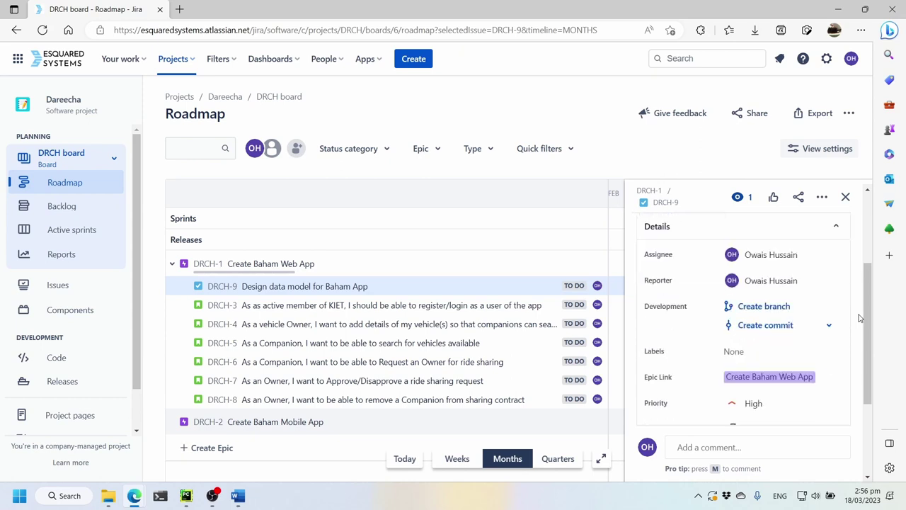
{"action": "scroll", "coordinate": [859, 318], "scroll_direction": "up", "scroll_amount": 3}
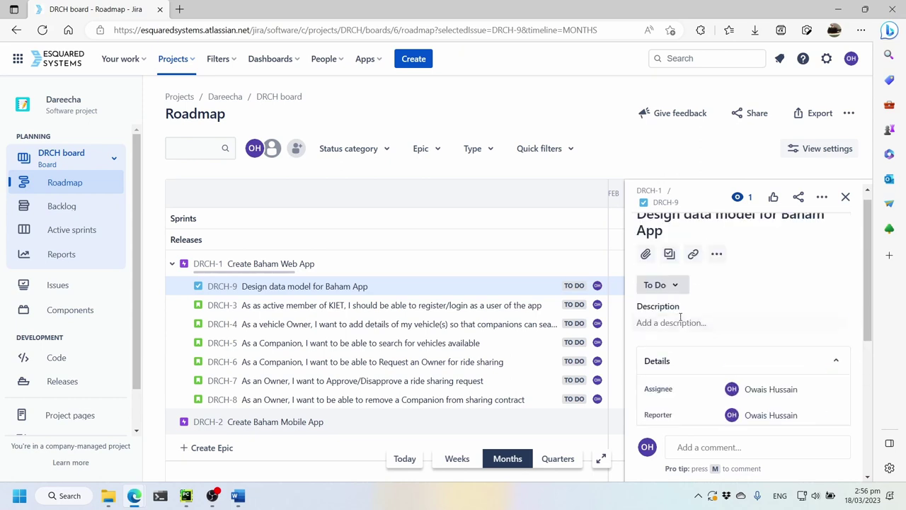
- Give the "Design data model for Baham App" task the description "Create an ERD for the Baham app, including all entities." and save it
{"action": "left_click", "coordinate": [711, 322]}
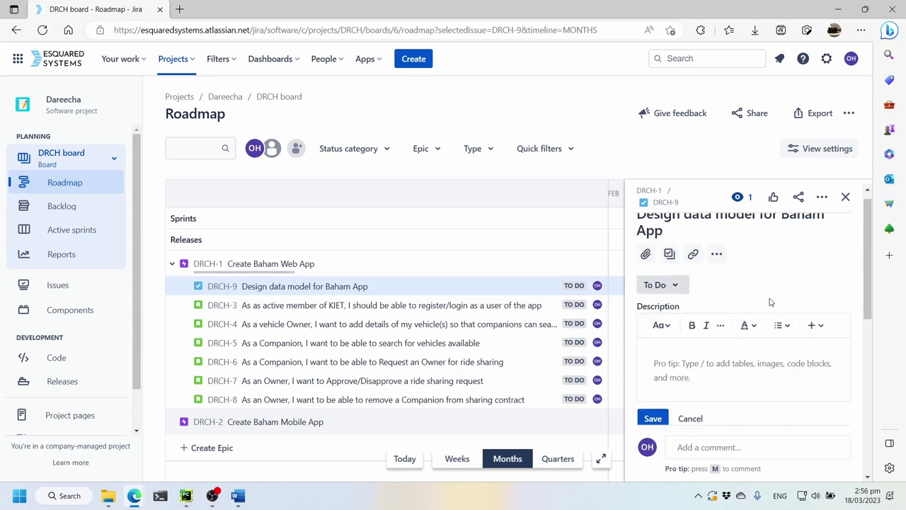
{"action": "type", "text": "C"}
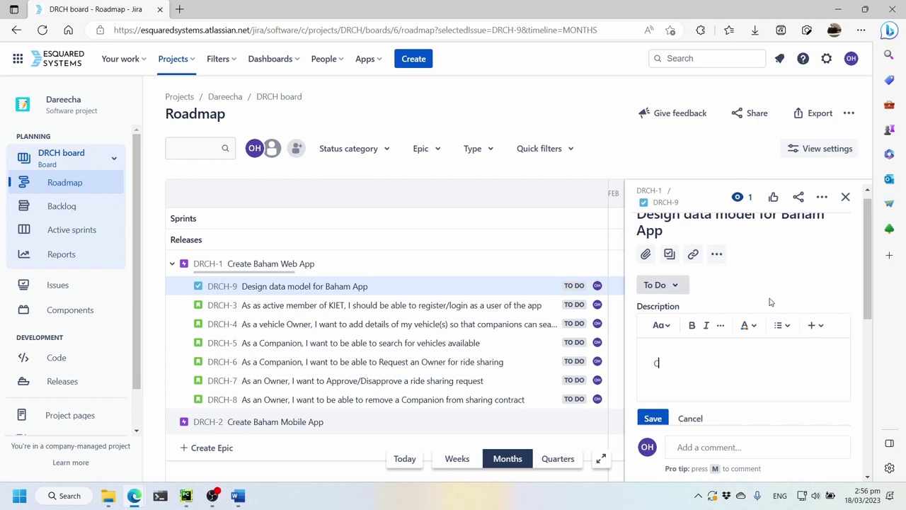
{"action": "type", "text": "reate an ERD for the Baham app"}
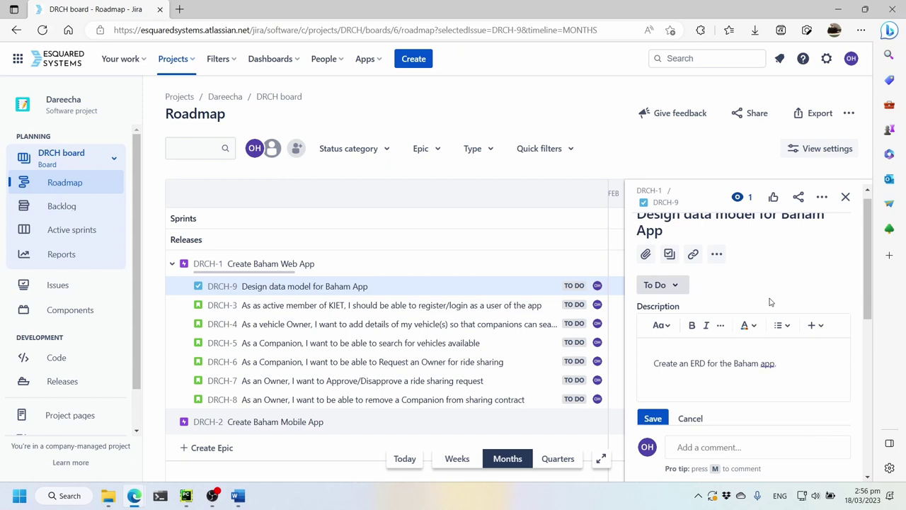
{"action": "type", "text": ", including all entities"}
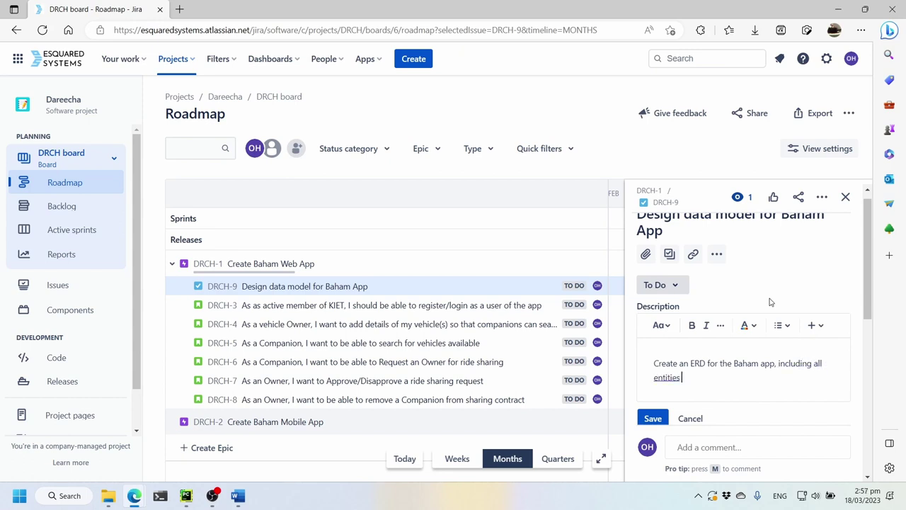
{"action": "type", "text": " which will be use"}
{"action": "type", "text": "d"}
{"action": "key", "text": "BackSpace"}
{"action": "key", "text": "BackSpace"}
{"action": "key", "text": "BackSpace"}
{"action": "key", "text": "BackSpace"}
{"action": "key", "text": "BackSpace"}
{"action": "key", "text": "BackSpace"}
{"action": "key", "text": "BackSpace"}
{"action": "key", "text": "BackSpace"}
{"action": "key", "text": "BackSpace"}
{"action": "key", "text": "BackSpace"}
{"action": "key", "text": "BackSpace"}
{"action": "key", "text": "BackSpace"}
{"action": "key", "text": "BackSpace"}
{"action": "key", "text": "BackSpace"}
{"action": "key", "text": "BackSpace"}
{"action": "key", "text": "BackSpace"}
{"action": "key", "text": "BackSpace"}
{"action": "key", "text": "BackSpace"}
{"action": "key", "text": "BackSpace"}
{"action": "key", "text": "BackSpace"}
{"action": "type", "text": "."}
{"action": "left_click", "coordinate": [653, 418]}
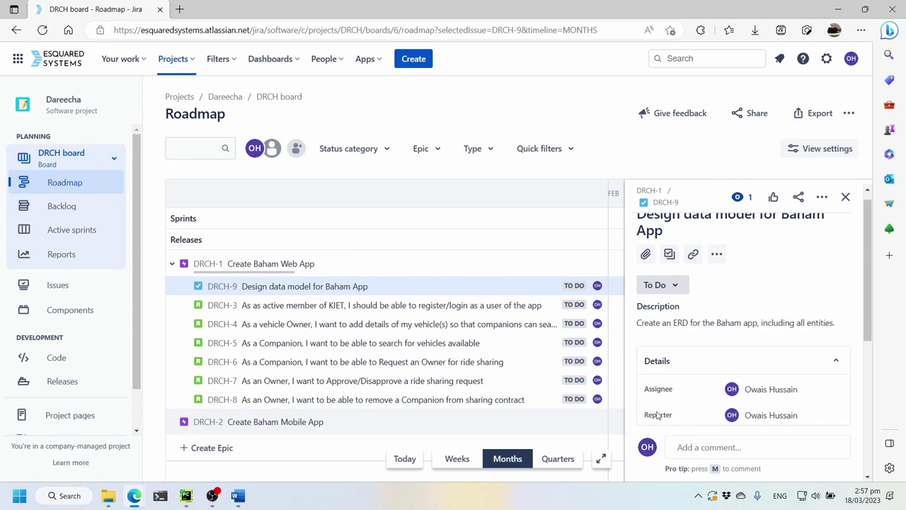
- Add the existing label "database" to the "Design data model for Baham App" task
{"action": "scroll", "coordinate": [852, 290], "scroll_direction": "down", "scroll_amount": 3}
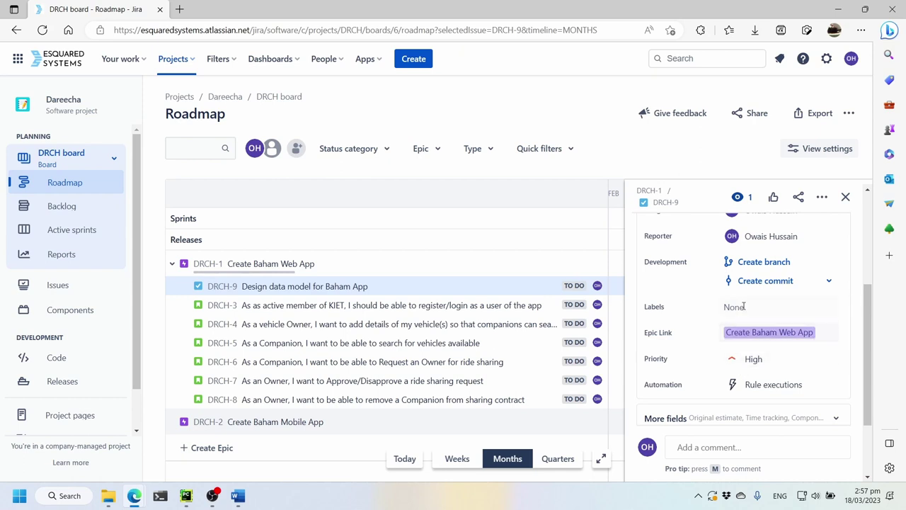
{"action": "scroll", "coordinate": [767, 344], "scroll_direction": "down", "scroll_amount": 2}
{"action": "scroll", "coordinate": [754, 293], "scroll_direction": "up", "scroll_amount": 2}
{"action": "left_click", "coordinate": [752, 314]}
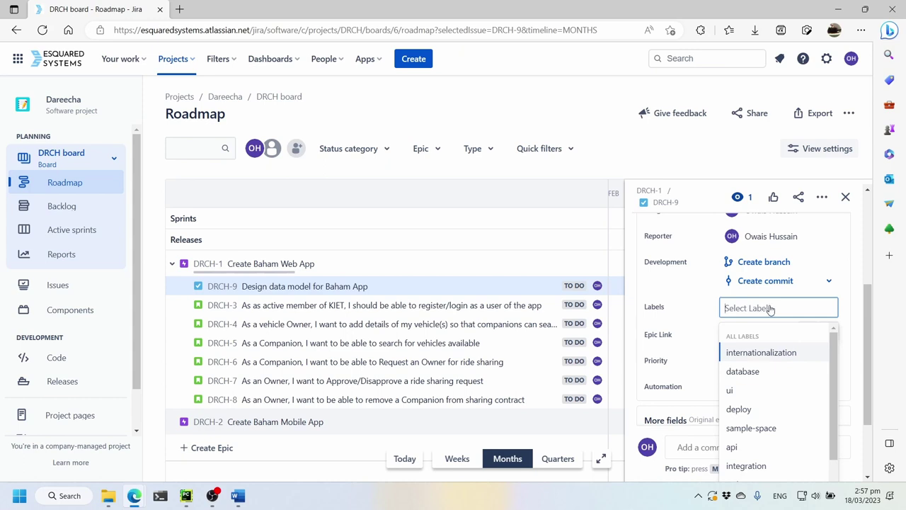
{"action": "left_click", "coordinate": [742, 371]}
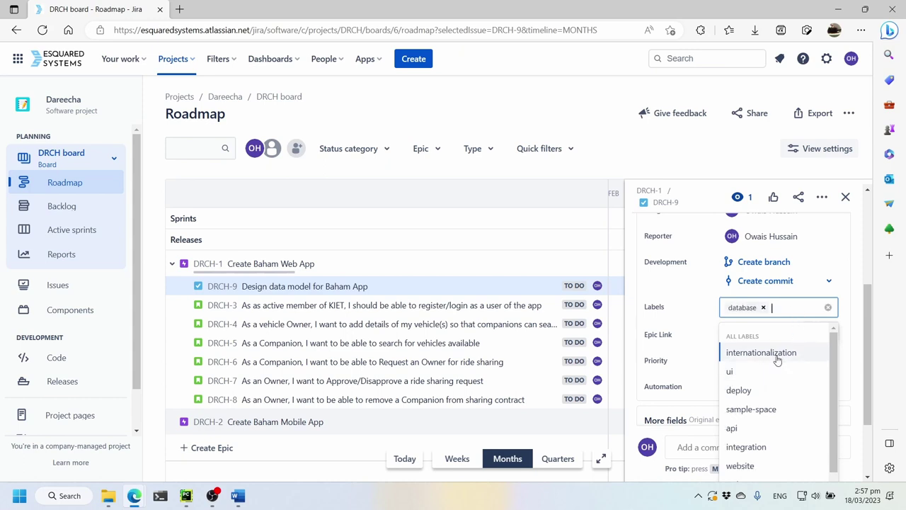
{"action": "left_click", "coordinate": [851, 317]}
- Set the original estimate of the "Design data model for Baham App" task to 4h
{"action": "scroll", "coordinate": [854, 342], "scroll_direction": "down", "scroll_amount": 2}
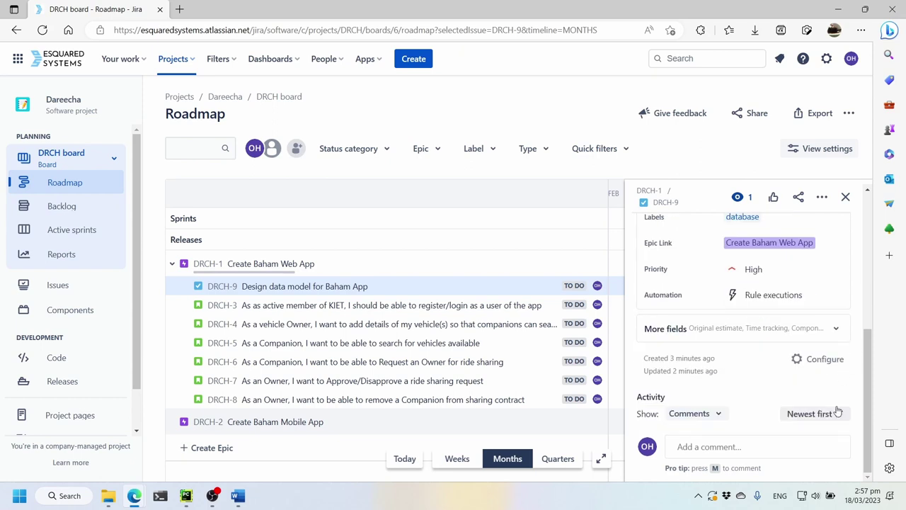
{"action": "left_click", "coordinate": [836, 335]}
{"action": "scroll", "coordinate": [852, 343], "scroll_direction": "down", "scroll_amount": 1}
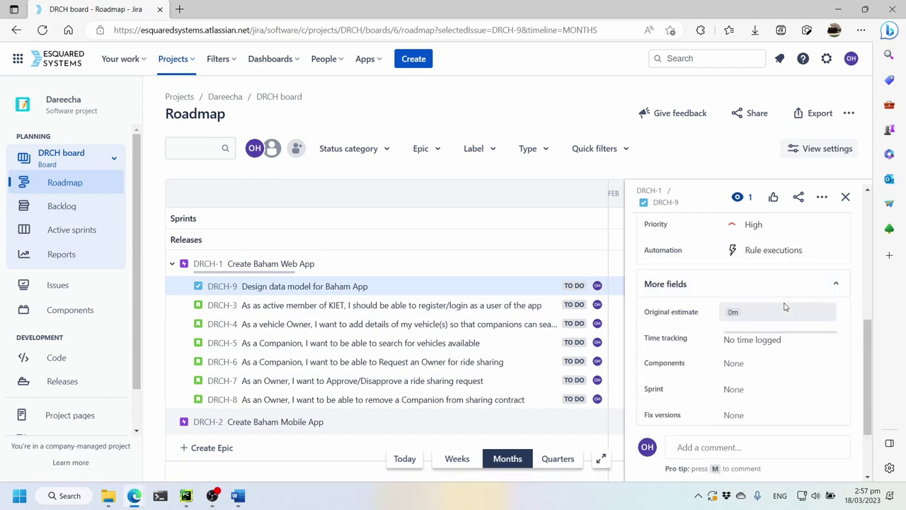
{"action": "scroll", "coordinate": [784, 307], "scroll_direction": "down", "scroll_amount": 1}
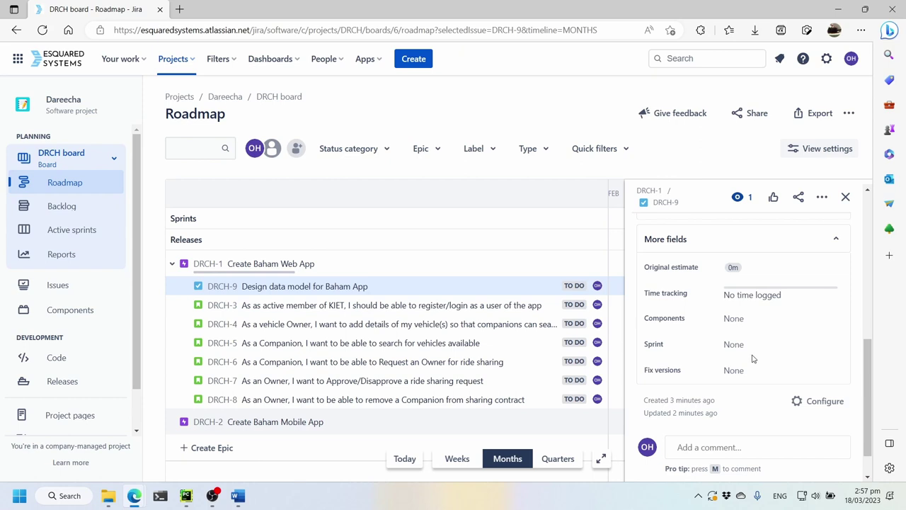
{"action": "left_click", "coordinate": [750, 268]}
{"action": "double_click", "coordinate": [772, 267]}
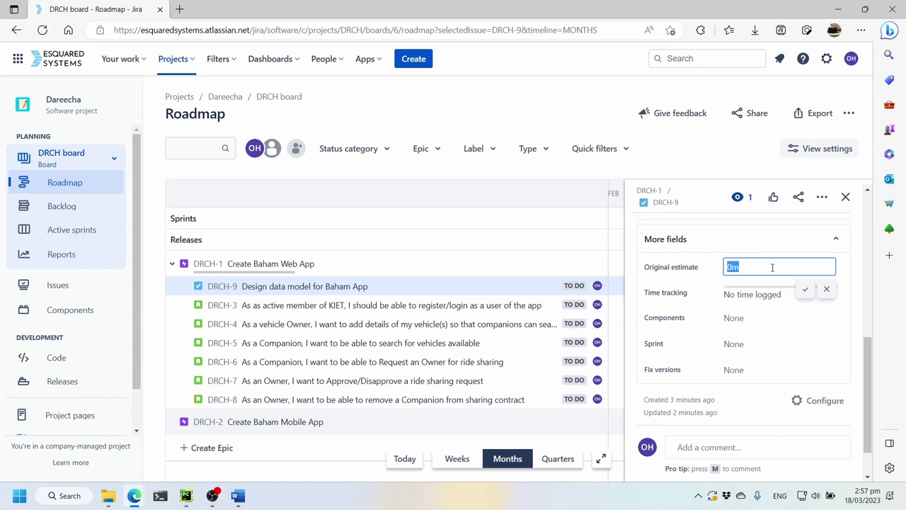
{"action": "type", "text": "4h"}
{"action": "key", "text": "Return"}
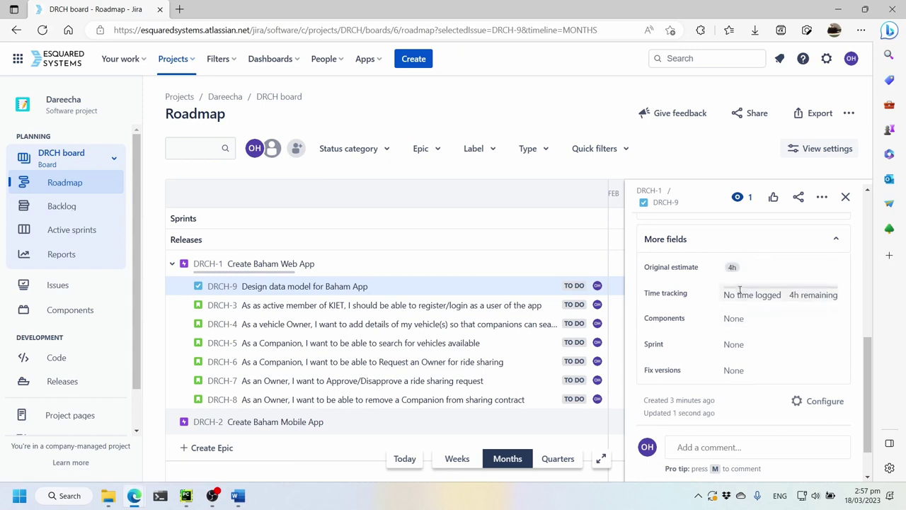
- Examine the sprint and fix version choices and the remaining fields of the data model task, and close its details
{"action": "left_click", "coordinate": [744, 347]}
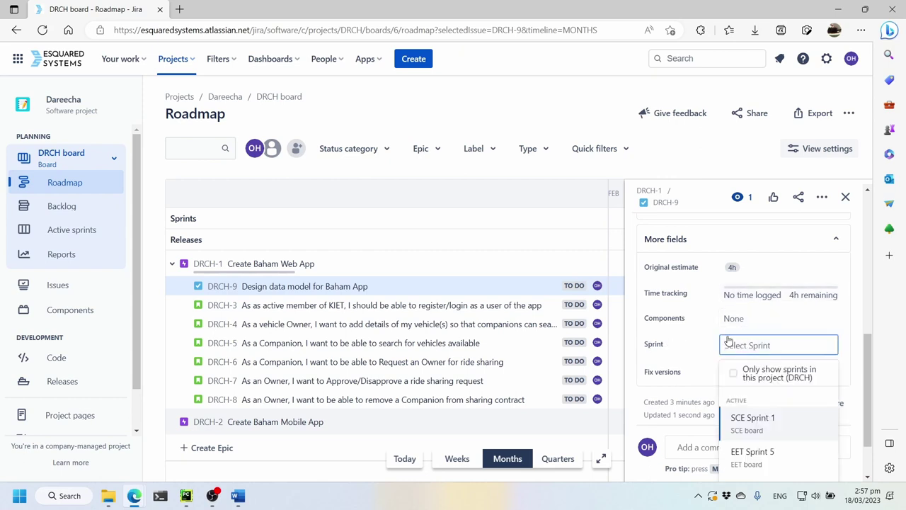
{"action": "left_click", "coordinate": [710, 344]}
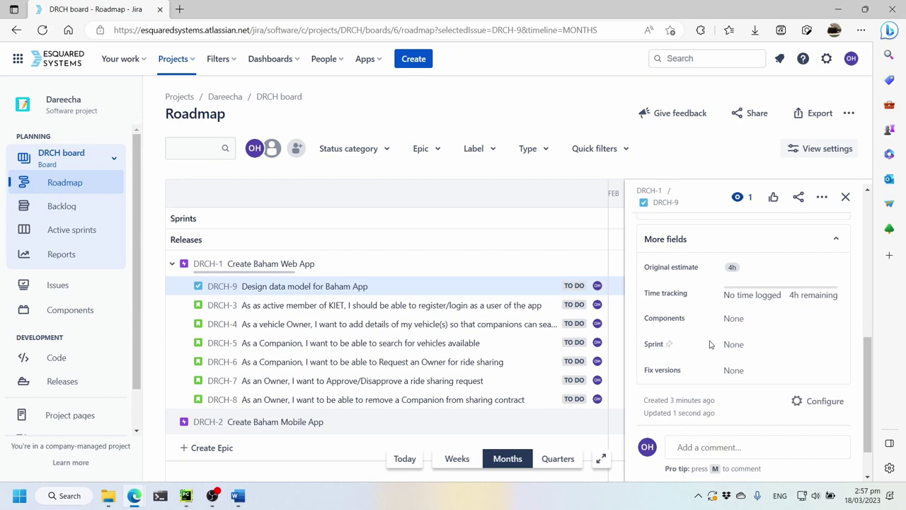
{"action": "left_click", "coordinate": [768, 373]}
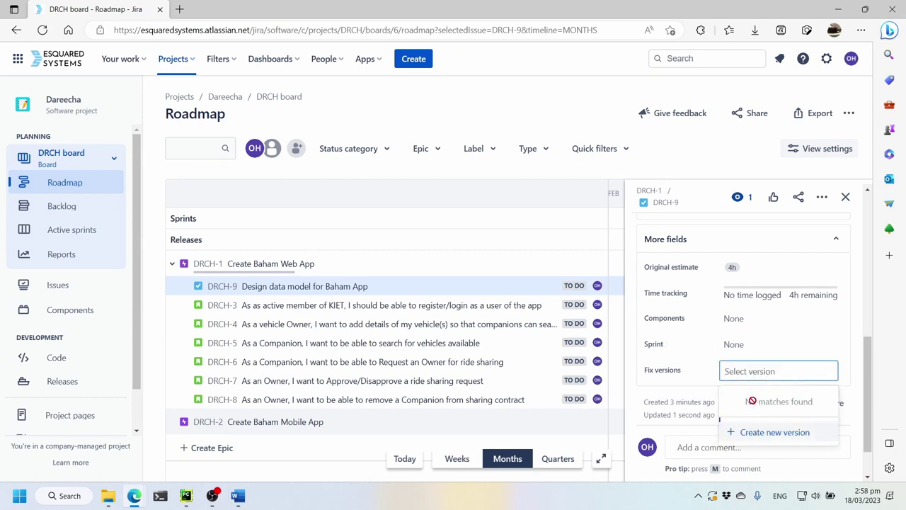
{"action": "left_click", "coordinate": [701, 376]}
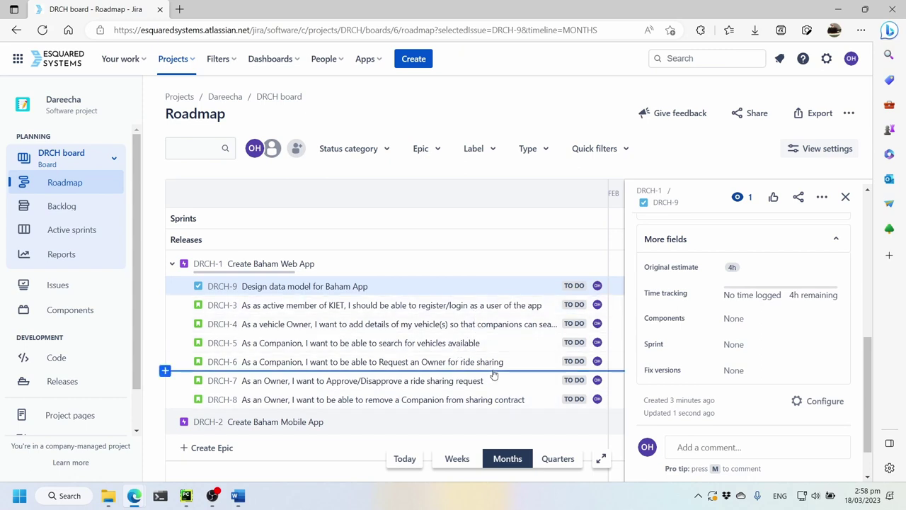
{"action": "scroll", "coordinate": [854, 373], "scroll_direction": "down", "scroll_amount": 1}
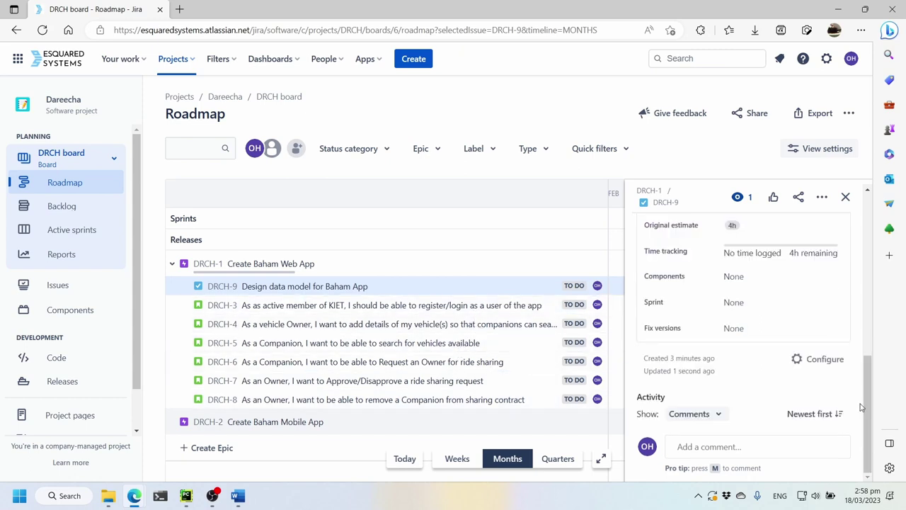
{"action": "scroll", "coordinate": [867, 401], "scroll_direction": "up", "scroll_amount": 3}
{"action": "scroll", "coordinate": [850, 371], "scroll_direction": "up", "scroll_amount": 2}
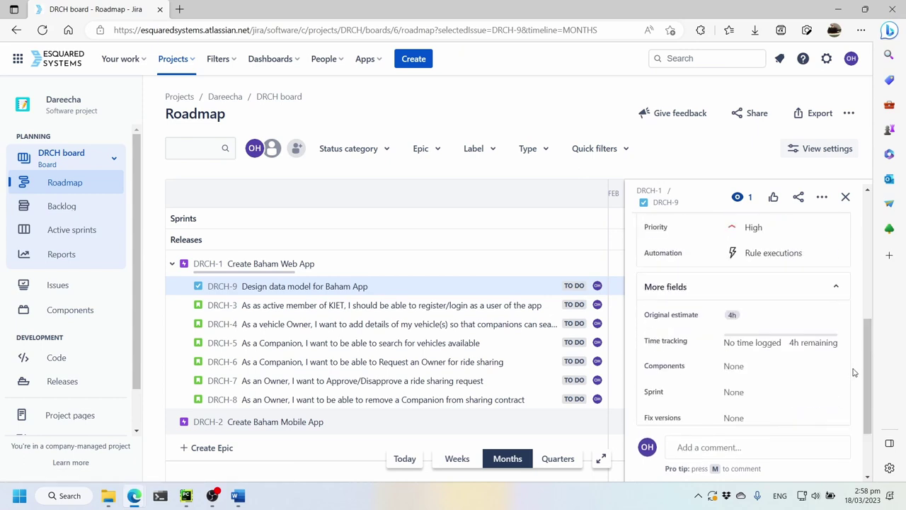
{"action": "scroll", "coordinate": [852, 372], "scroll_direction": "down", "scroll_amount": 1}
{"action": "scroll", "coordinate": [854, 372], "scroll_direction": "down", "scroll_amount": 1}
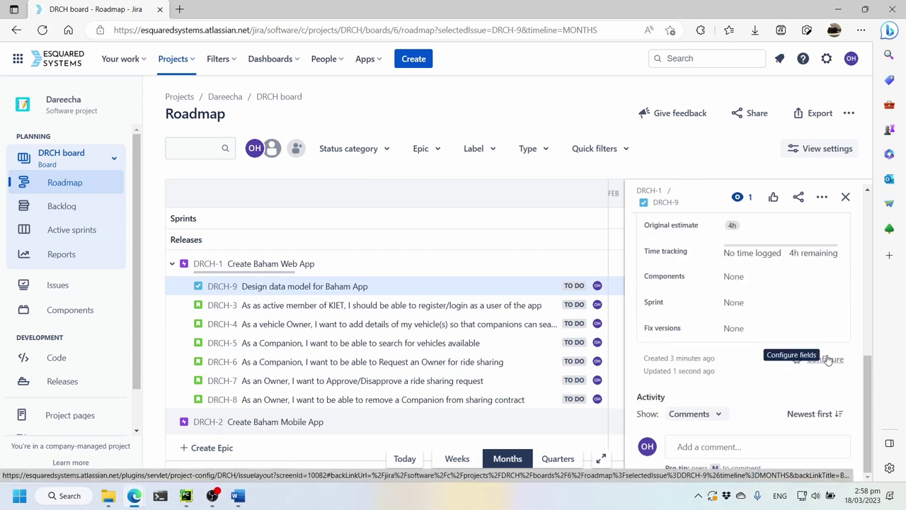
{"action": "scroll", "coordinate": [832, 360], "scroll_direction": "up", "scroll_amount": 2}
{"action": "scroll", "coordinate": [862, 361], "scroll_direction": "up", "scroll_amount": 4}
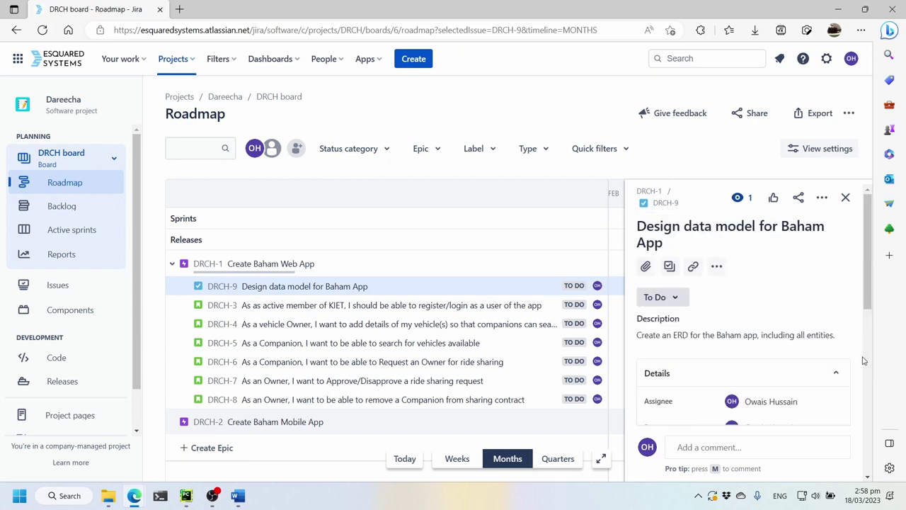
{"action": "left_click", "coordinate": [846, 198]}
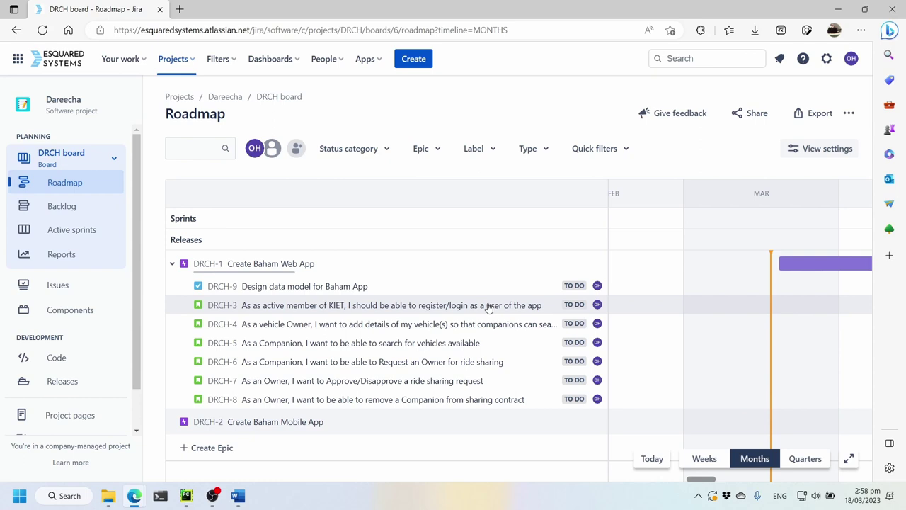
- Set the priority of the register/login story DRCH-3 to Medium
{"action": "left_click", "coordinate": [488, 307]}
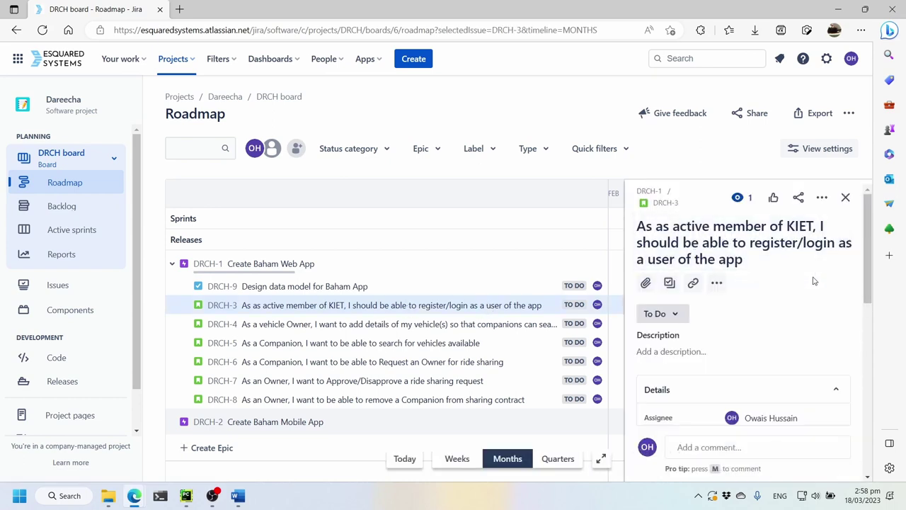
{"action": "scroll", "coordinate": [803, 273], "scroll_direction": "down", "scroll_amount": 1}
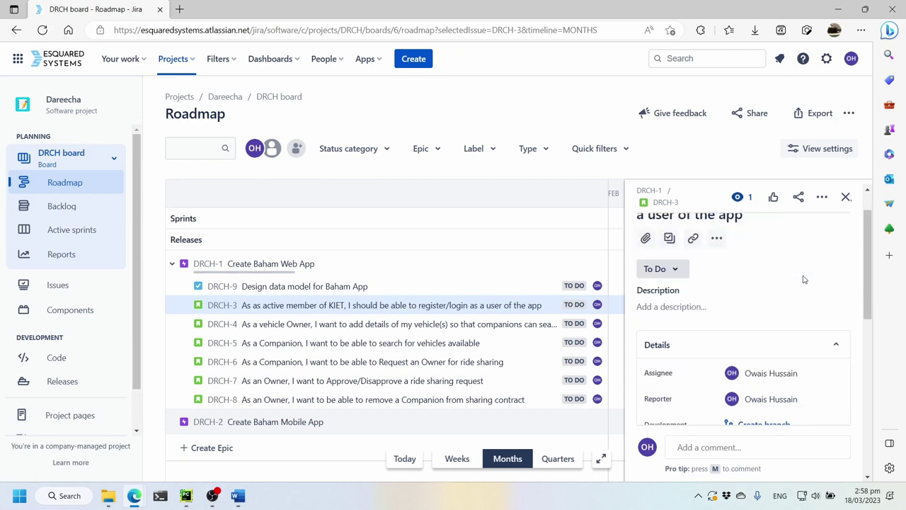
{"action": "scroll", "coordinate": [804, 275], "scroll_direction": "up", "scroll_amount": 1}
{"action": "scroll", "coordinate": [803, 276], "scroll_direction": "down", "scroll_amount": 3}
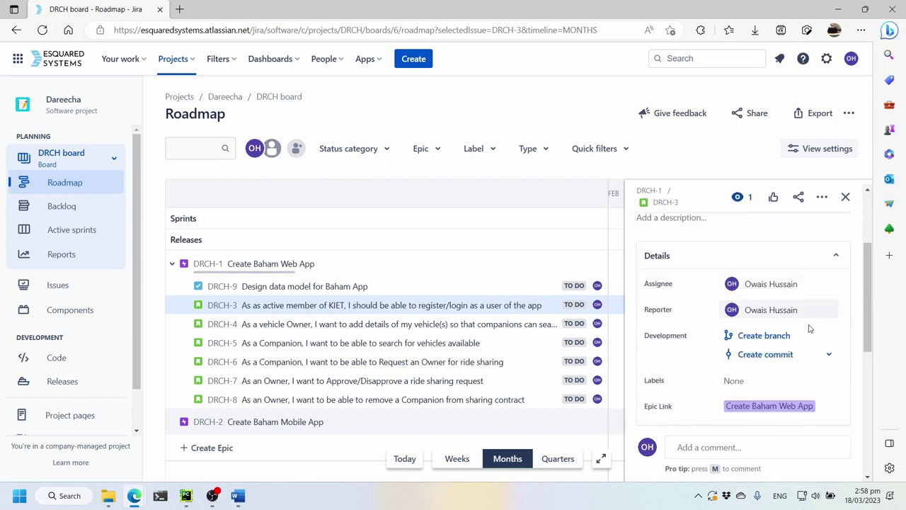
{"action": "scroll", "coordinate": [814, 327], "scroll_direction": "down", "scroll_amount": 2}
{"action": "scroll", "coordinate": [841, 339], "scroll_direction": "up", "scroll_amount": 1}
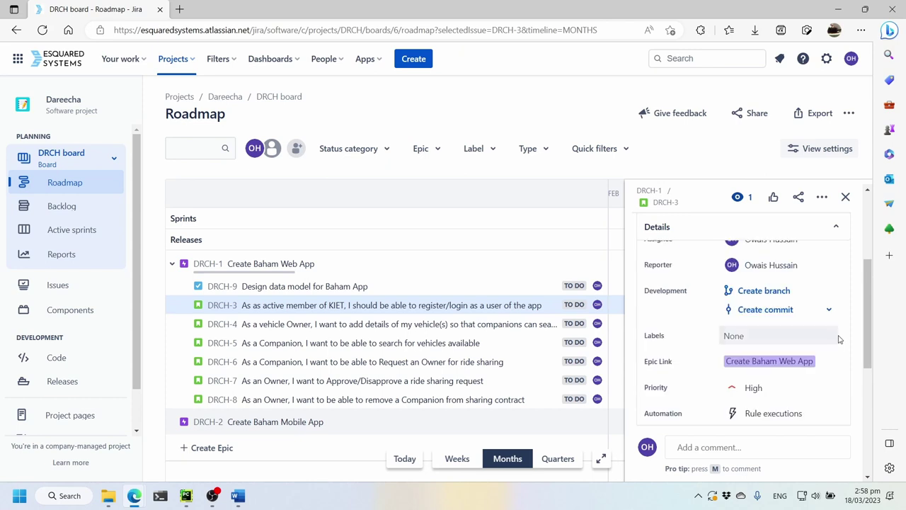
{"action": "left_click", "coordinate": [783, 389]}
{"action": "left_click", "coordinate": [770, 436]}
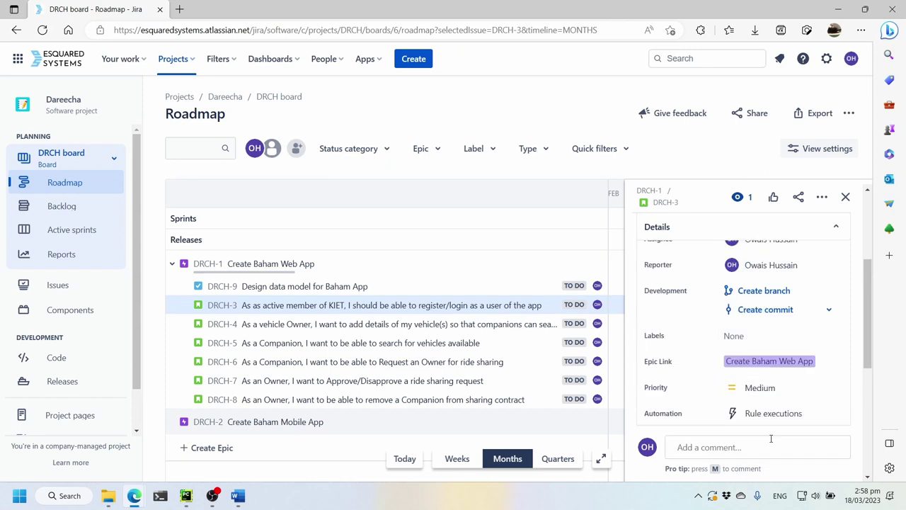
- Add the existing labels "web" and "ui" to the register/login story DRCH-3
{"action": "left_click", "coordinate": [744, 345]}
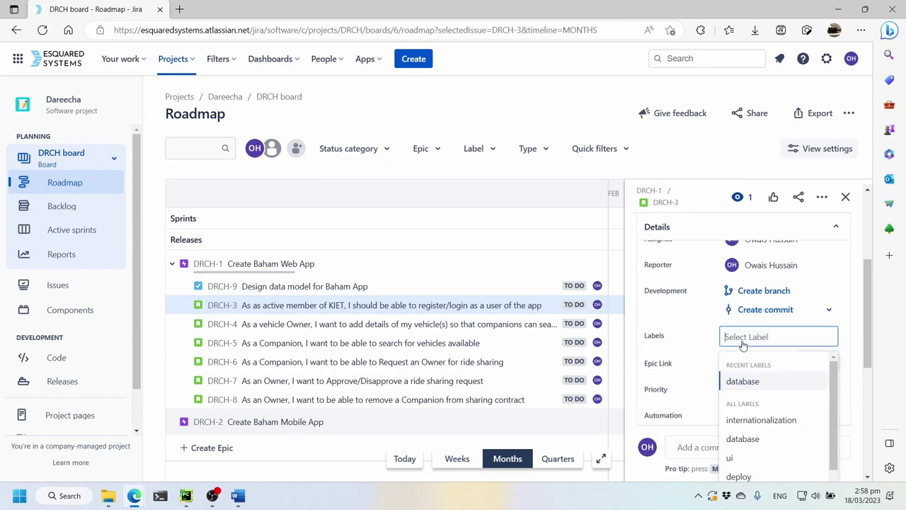
{"action": "type", "text": "we"}
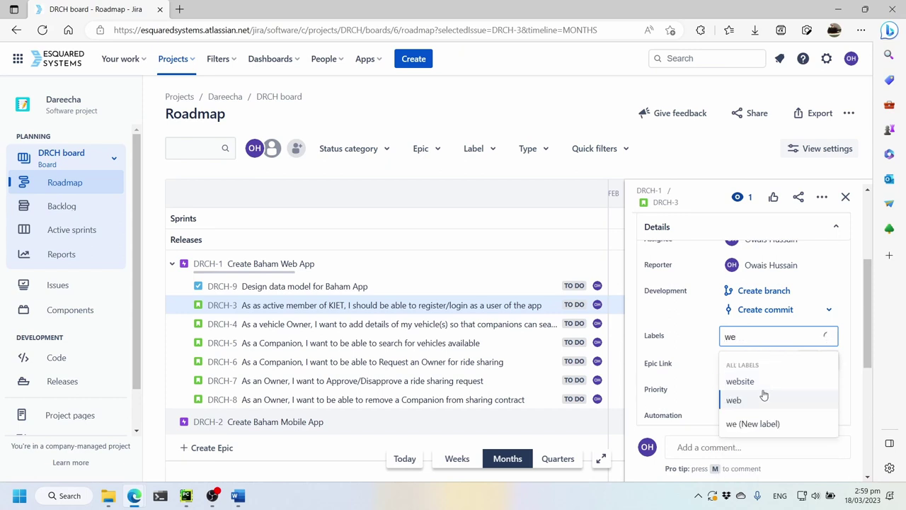
{"action": "type", "text": "b"}
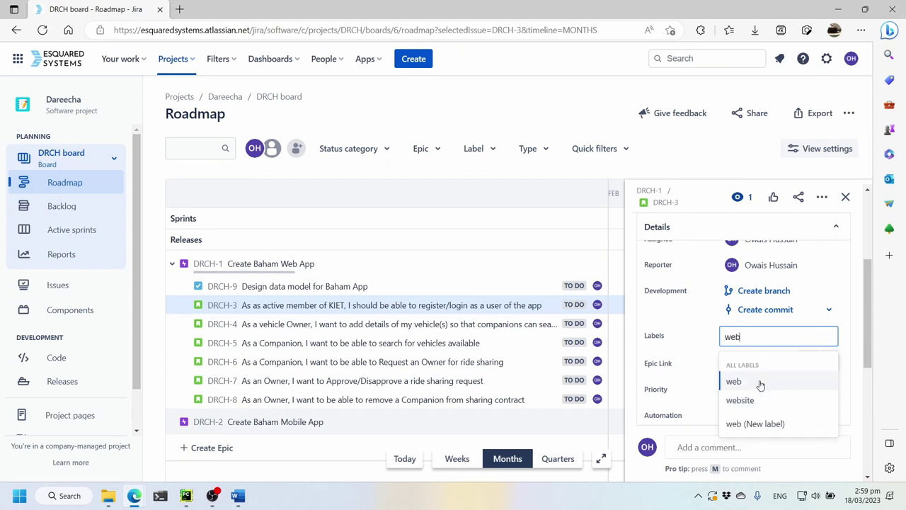
{"action": "left_click", "coordinate": [734, 381]}
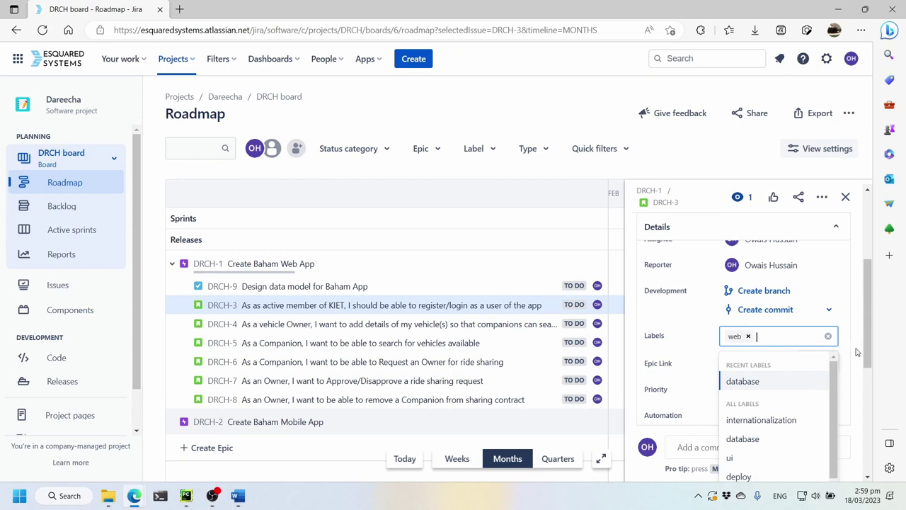
{"action": "key", "text": "Down"}
{"action": "key", "text": "Down"}
{"action": "key", "text": "Down"}
{"action": "key", "text": "Return"}
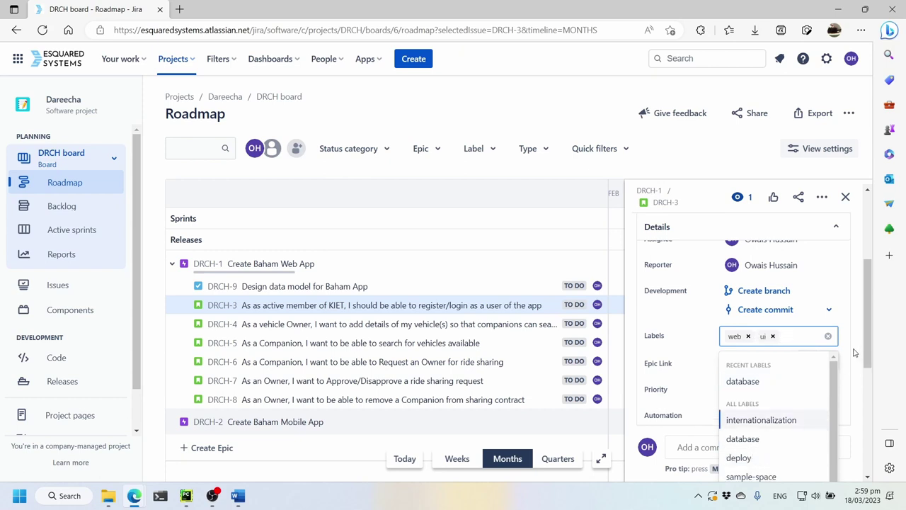
{"action": "scroll", "coordinate": [788, 419], "scroll_direction": "down", "scroll_amount": 1}
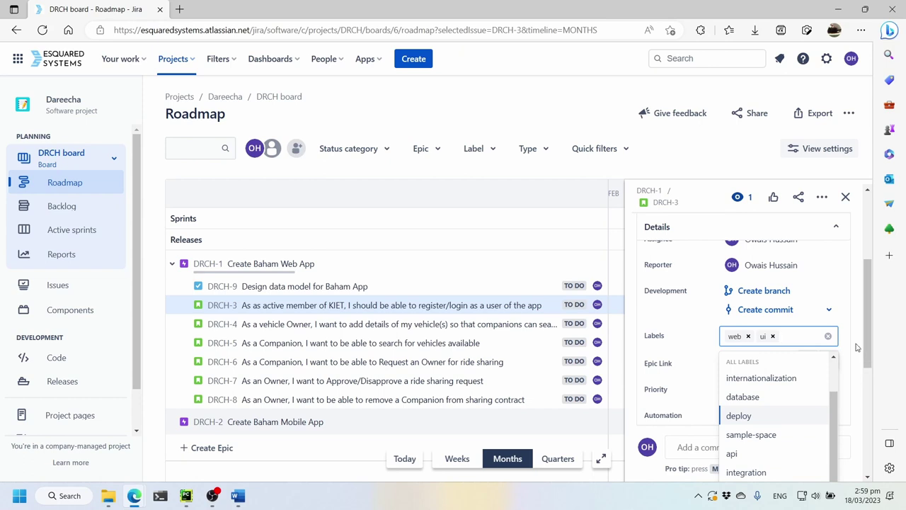
{"action": "left_click", "coordinate": [850, 380]}
- Set the story points of the register/login story DRCH-3 to 5
{"action": "scroll", "coordinate": [850, 381], "scroll_direction": "down", "scroll_amount": 2}
{"action": "scroll", "coordinate": [849, 381], "scroll_direction": "down", "scroll_amount": 1}
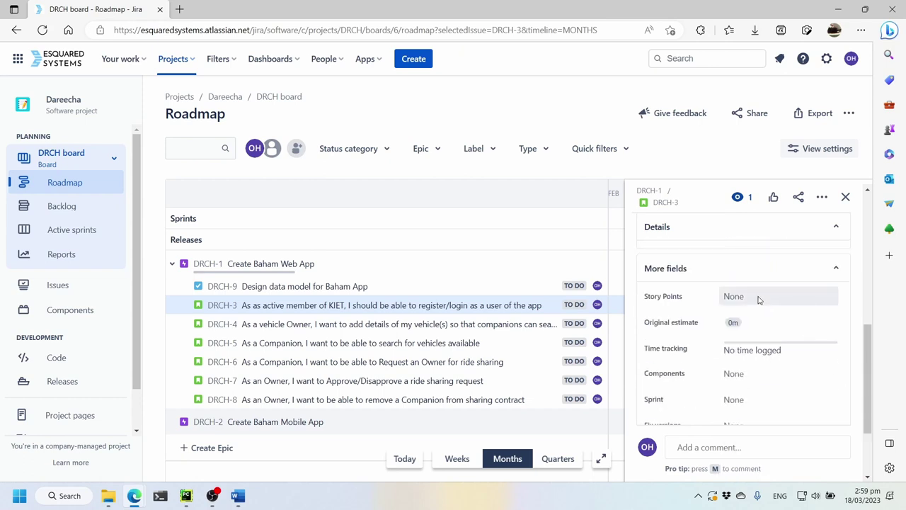
{"action": "left_click", "coordinate": [757, 296]}
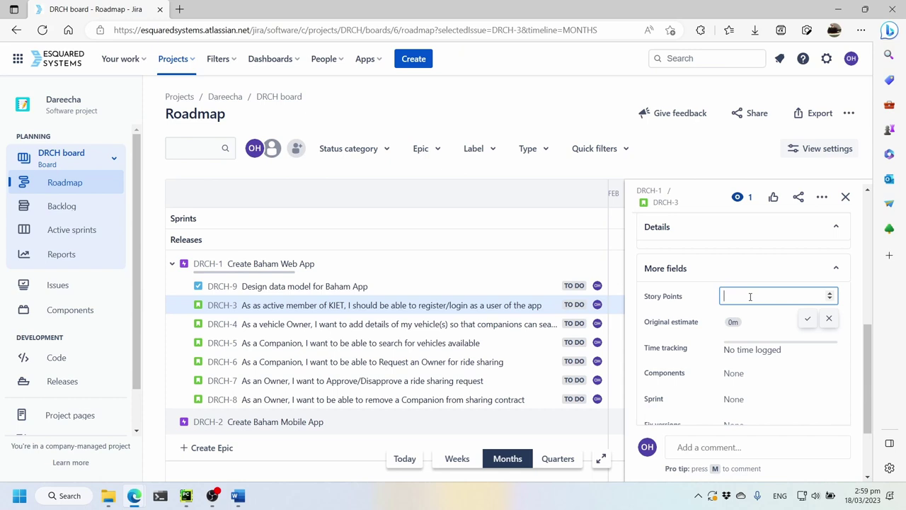
{"action": "type", "text": "235813"}
{"action": "key", "text": "BackSpace"}
{"action": "key", "text": "BackSpace"}
{"action": "key", "text": "BackSpace"}
{"action": "key", "text": "BackSpace"}
{"action": "key", "text": "BackSpace"}
{"action": "key", "text": "BackSpace"}
{"action": "type", "text": "5"}
{"action": "key", "text": "Return"}
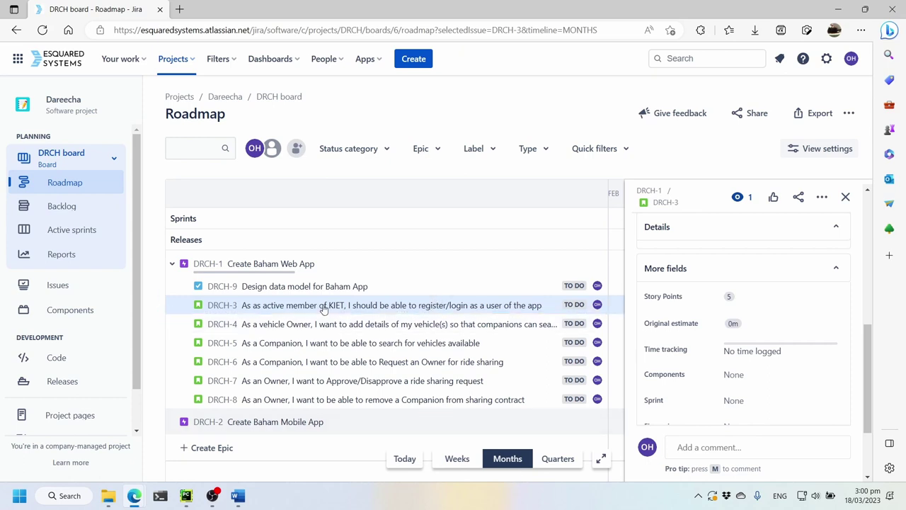
- Set the original estimate of the register/login story DRCH-3 to 1d
{"action": "left_click", "coordinate": [764, 323]}
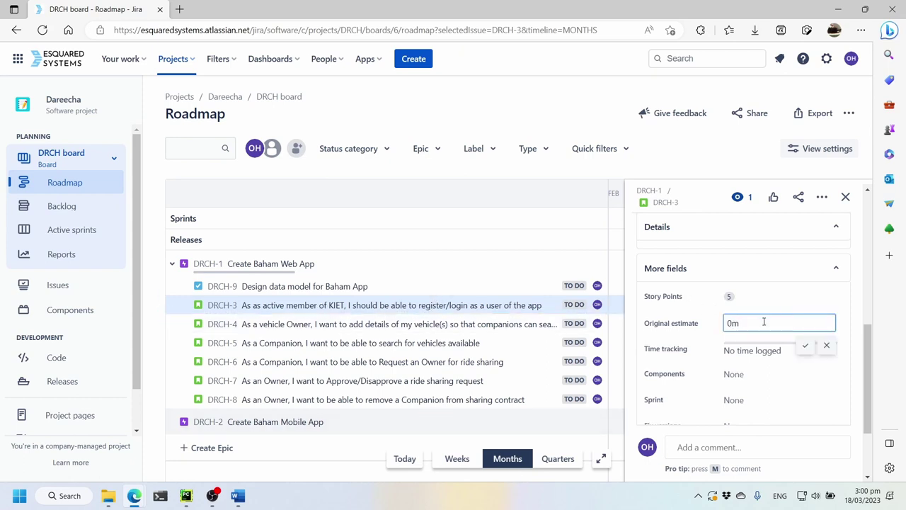
{"action": "double_click", "coordinate": [763, 321]}
{"action": "type", "text": "1d"}
{"action": "key", "text": "Return"}
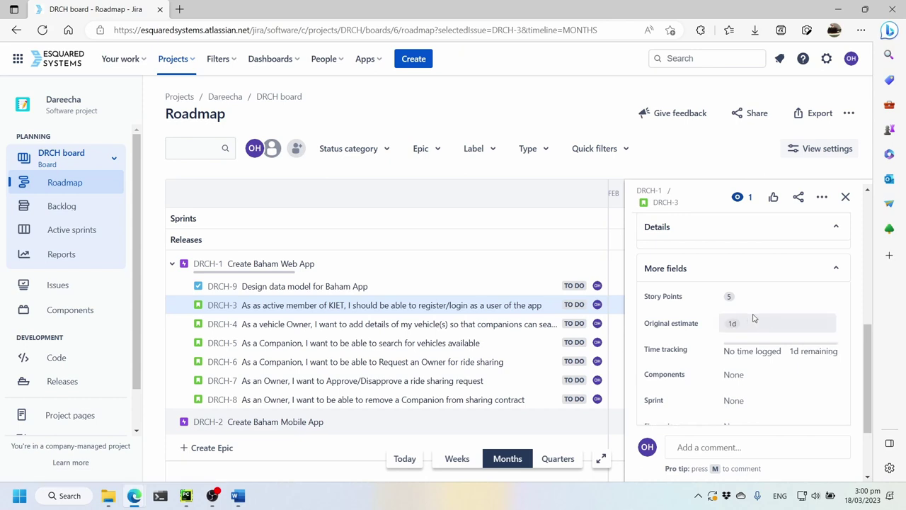
- Examine the remaining fields of DRCH-3 and its sprint choices, restricting the sprint list to this project (DRCH)
{"action": "scroll", "coordinate": [750, 316], "scroll_direction": "down", "scroll_amount": 2}
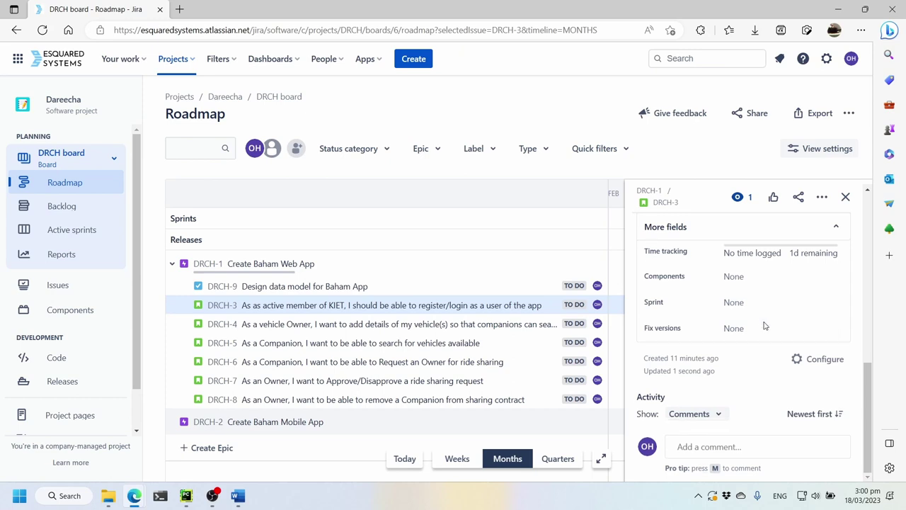
{"action": "scroll", "coordinate": [762, 324], "scroll_direction": "up", "scroll_amount": 2}
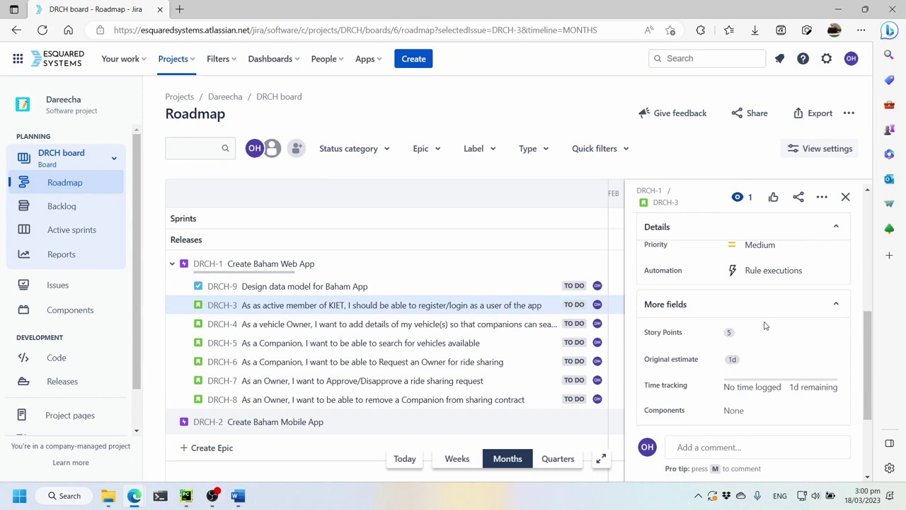
{"action": "scroll", "coordinate": [765, 326], "scroll_direction": "down", "scroll_amount": 1}
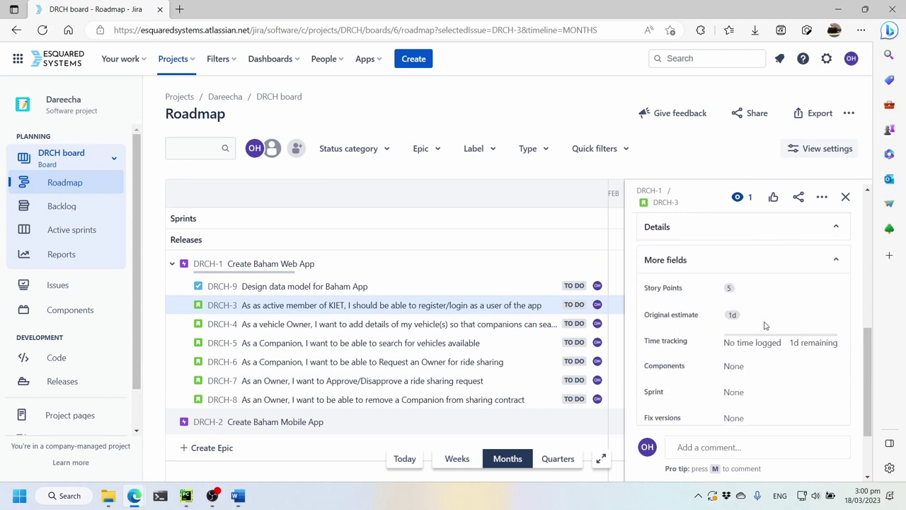
{"action": "left_click", "coordinate": [746, 392]}
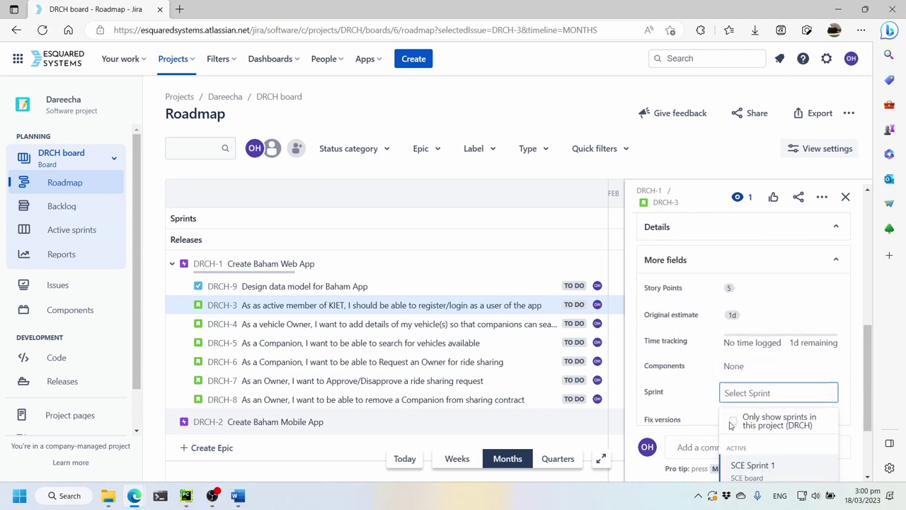
{"action": "left_click", "coordinate": [695, 389]}
{"action": "left_click", "coordinate": [759, 393]}
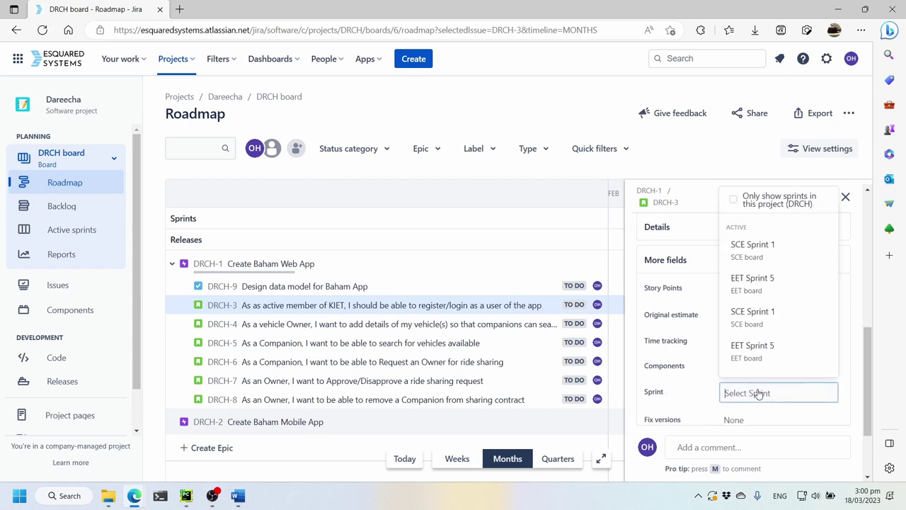
{"action": "left_click", "coordinate": [734, 200]}
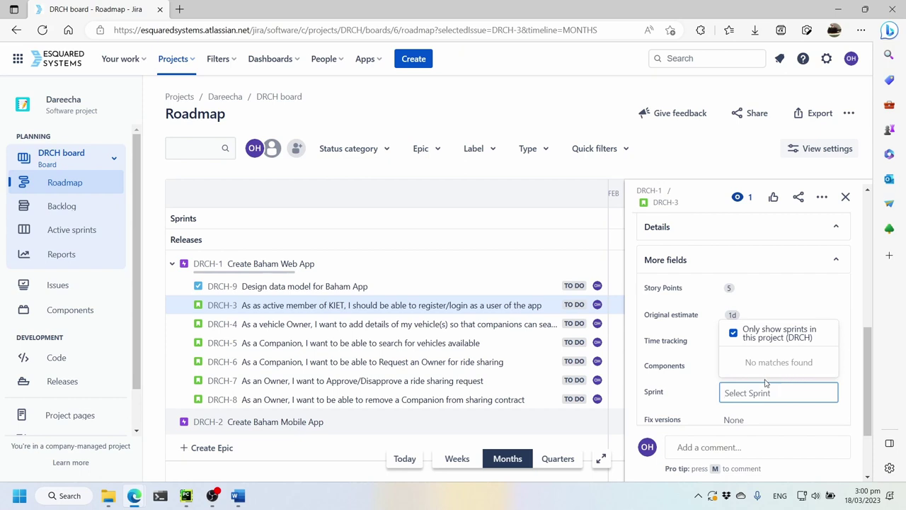
{"action": "left_click", "coordinate": [844, 367]}
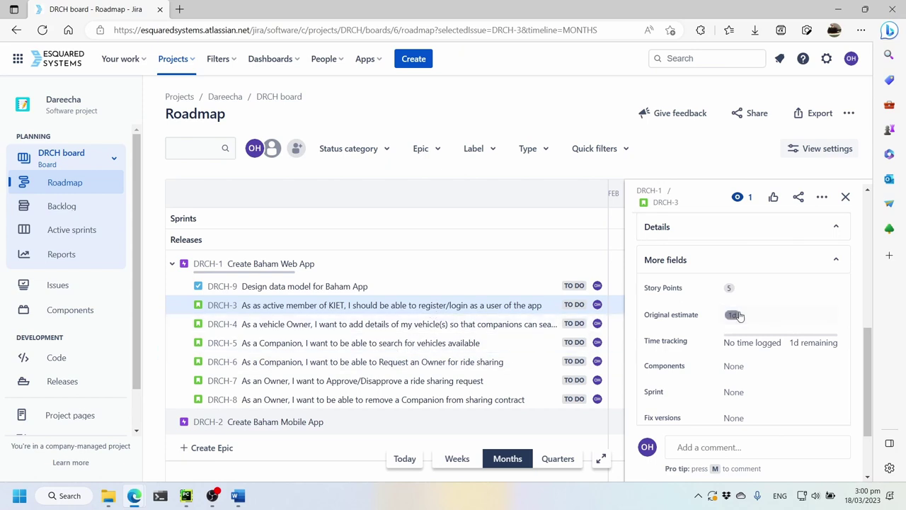
- Link the register/login story DRCH-3 as "is blocked by" the data model task DRCH-9
{"action": "scroll", "coordinate": [842, 365], "scroll_direction": "up", "scroll_amount": 5}
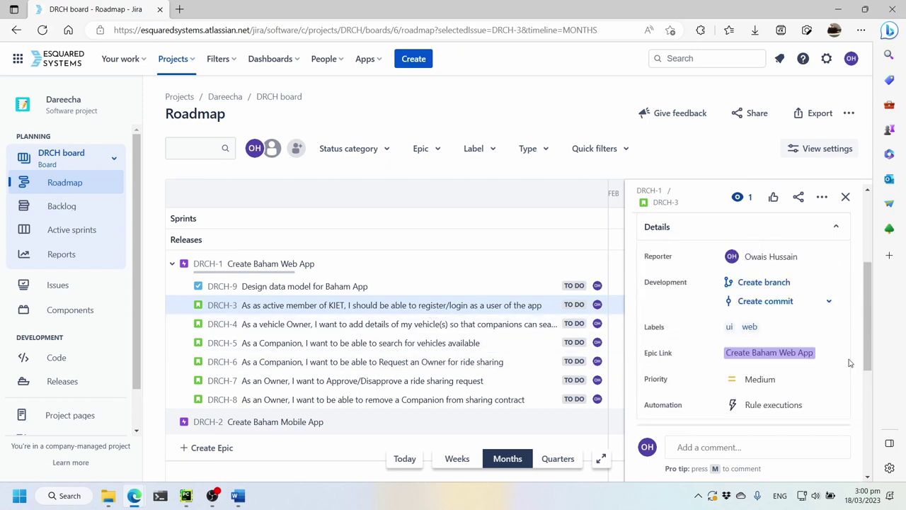
{"action": "scroll", "coordinate": [848, 363], "scroll_direction": "up", "scroll_amount": 4}
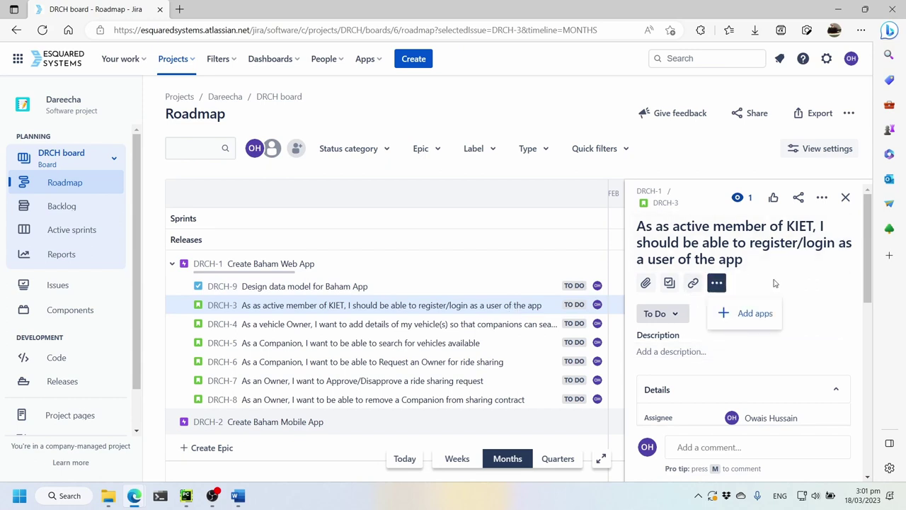
{"action": "left_click", "coordinate": [692, 284]}
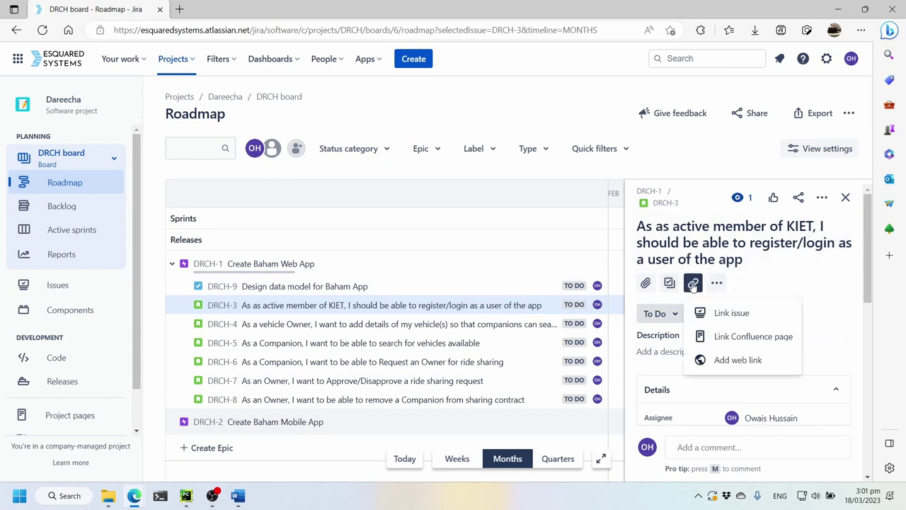
{"action": "left_click", "coordinate": [749, 316]}
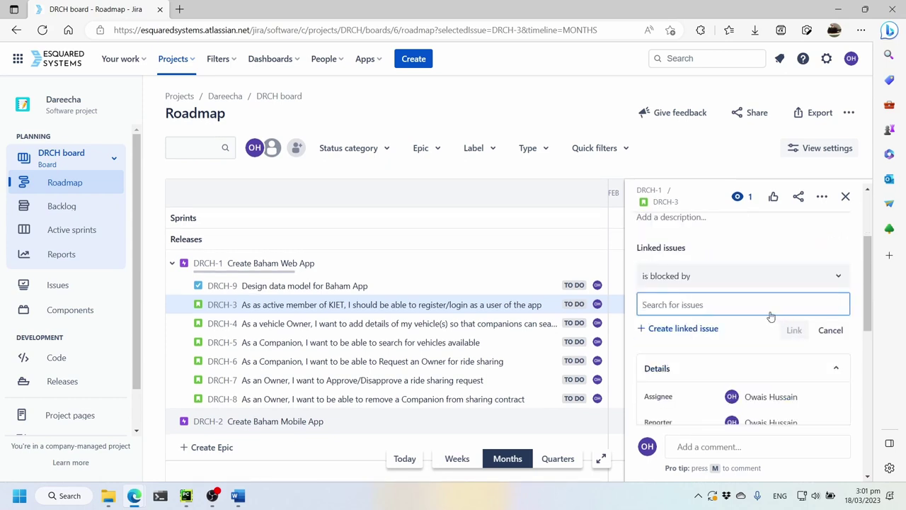
{"action": "type", "text": "DRCH"}
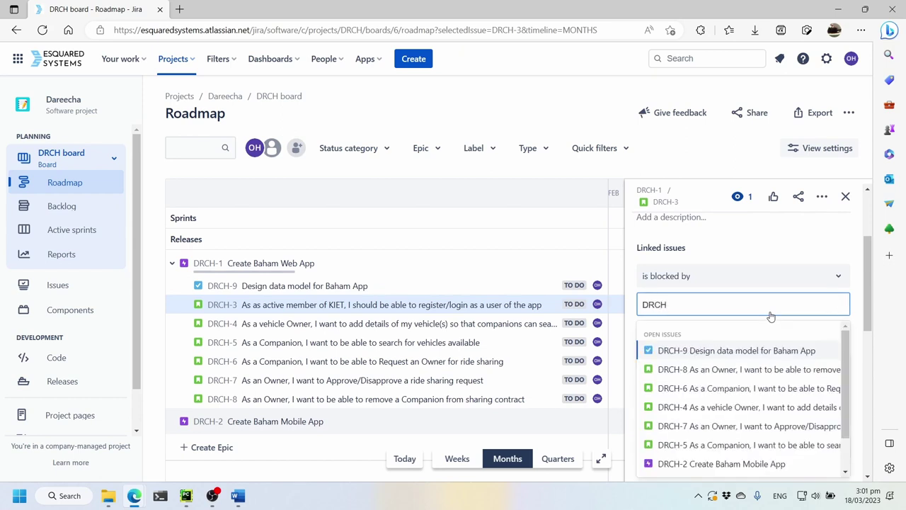
{"action": "left_click", "coordinate": [754, 350]}
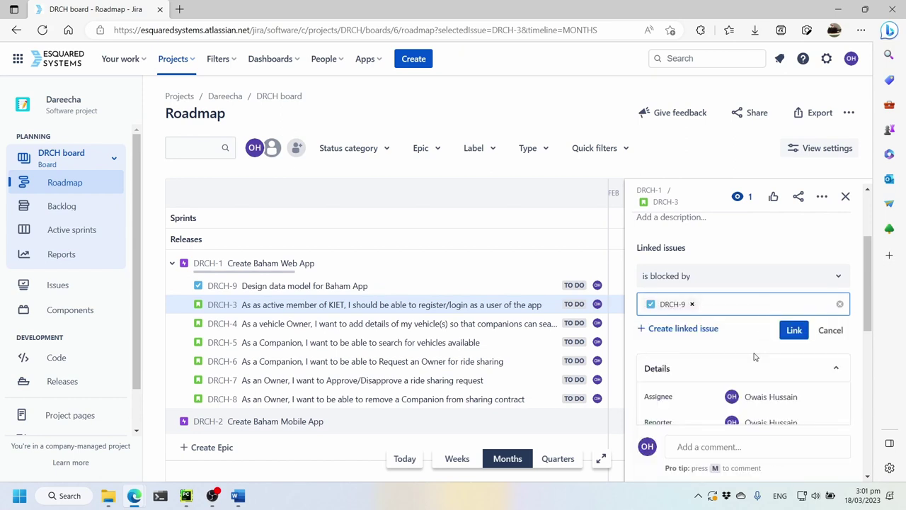
{"action": "left_click", "coordinate": [732, 278]}
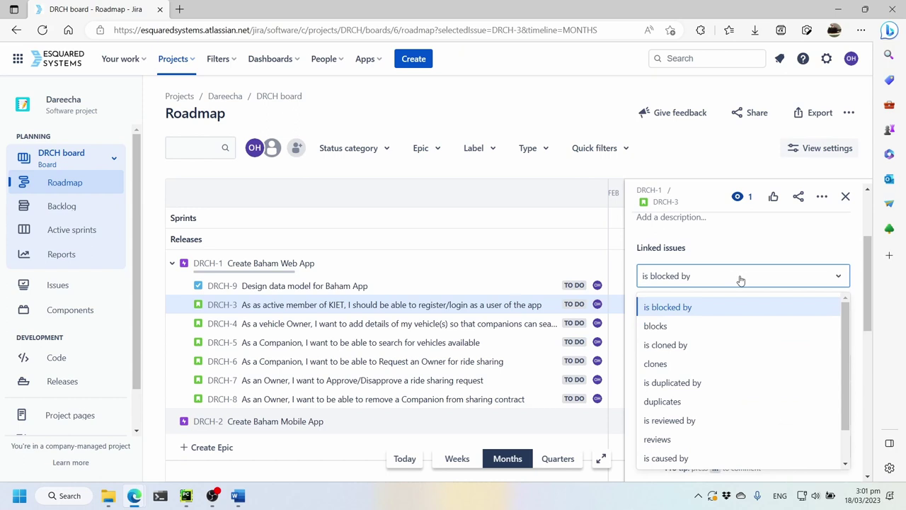
{"action": "left_click", "coordinate": [736, 279]}
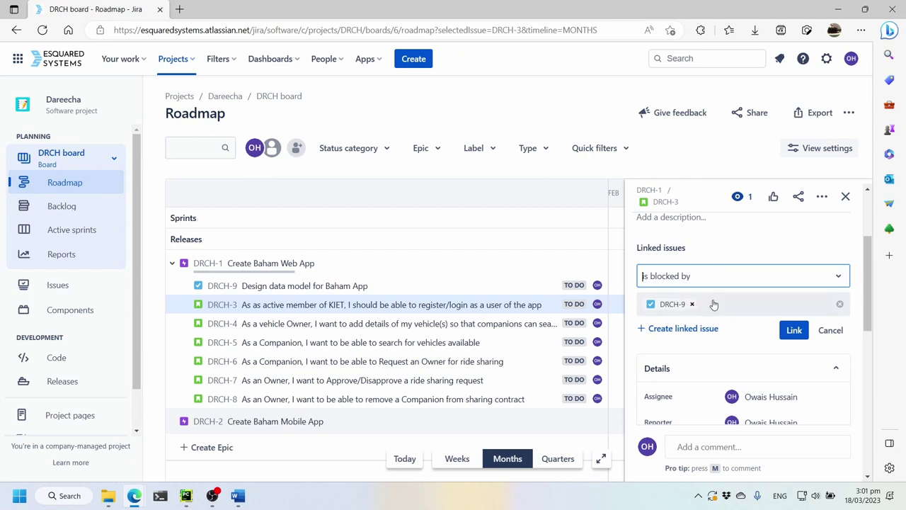
{"action": "left_click", "coordinate": [779, 276]}
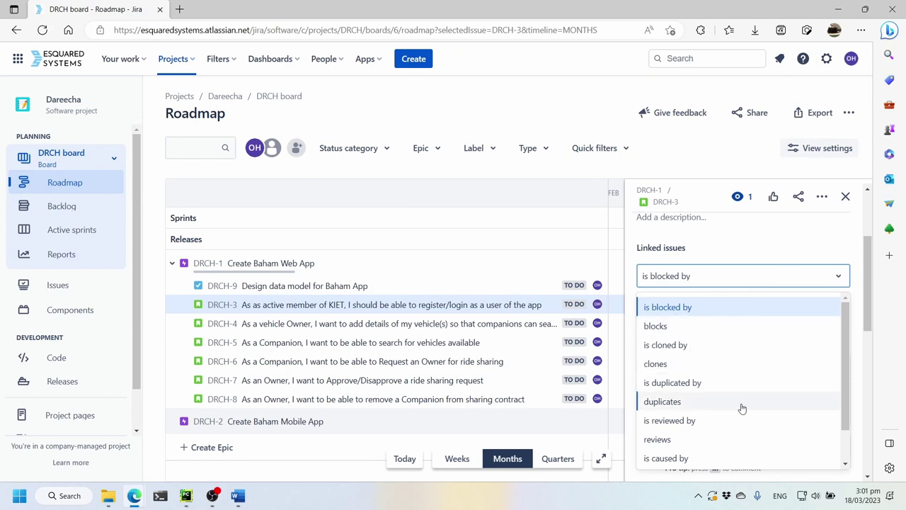
{"action": "scroll", "coordinate": [741, 407], "scroll_direction": "down", "scroll_amount": 1}
{"action": "left_click", "coordinate": [772, 276]}
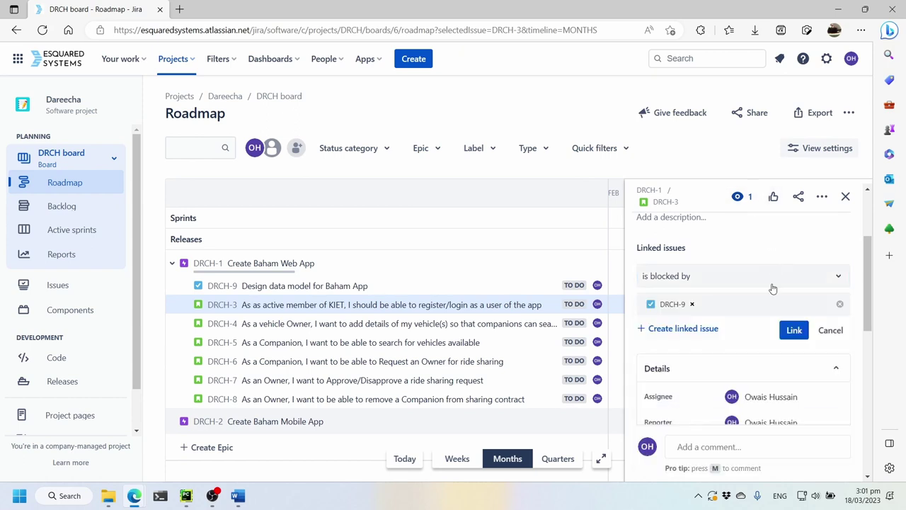
{"action": "left_click", "coordinate": [794, 330]}
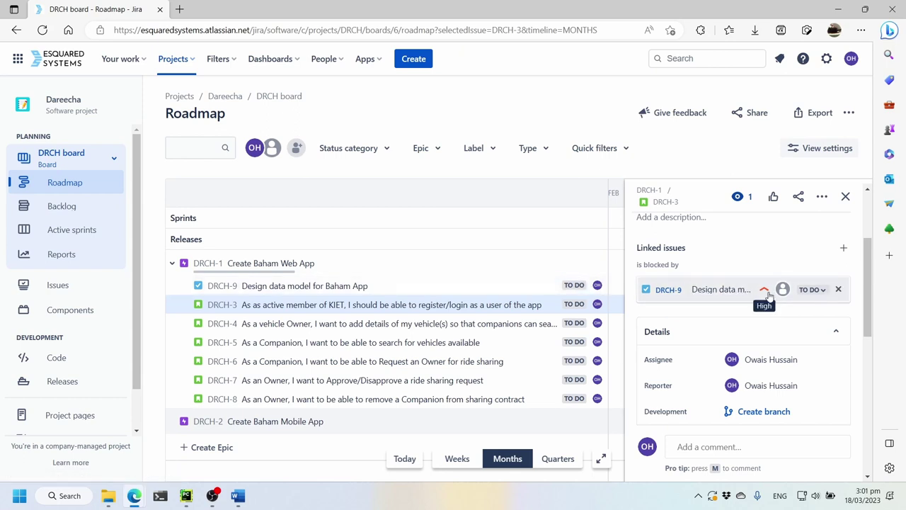
{"action": "scroll", "coordinate": [852, 335], "scroll_direction": "up", "scroll_amount": 2}
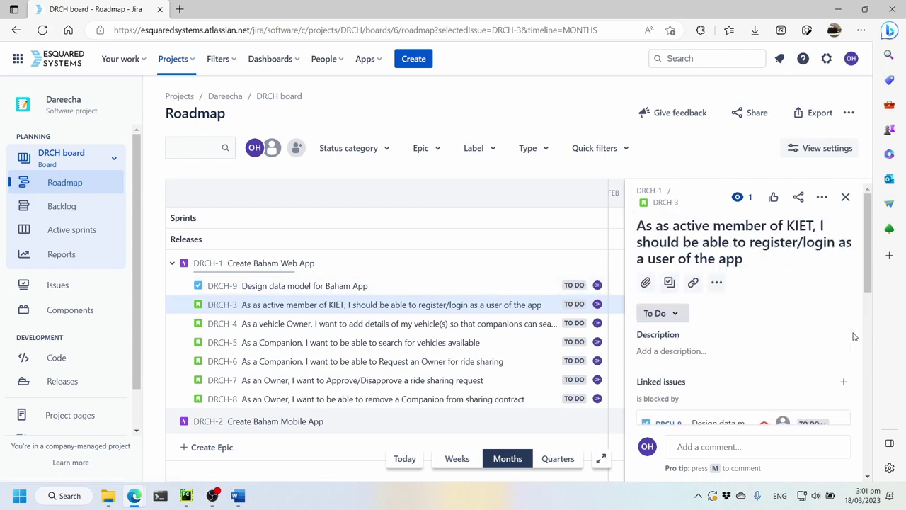
{"action": "scroll", "coordinate": [855, 337], "scroll_direction": "down", "scroll_amount": 1}
{"action": "scroll", "coordinate": [854, 337], "scroll_direction": "up", "scroll_amount": 1}
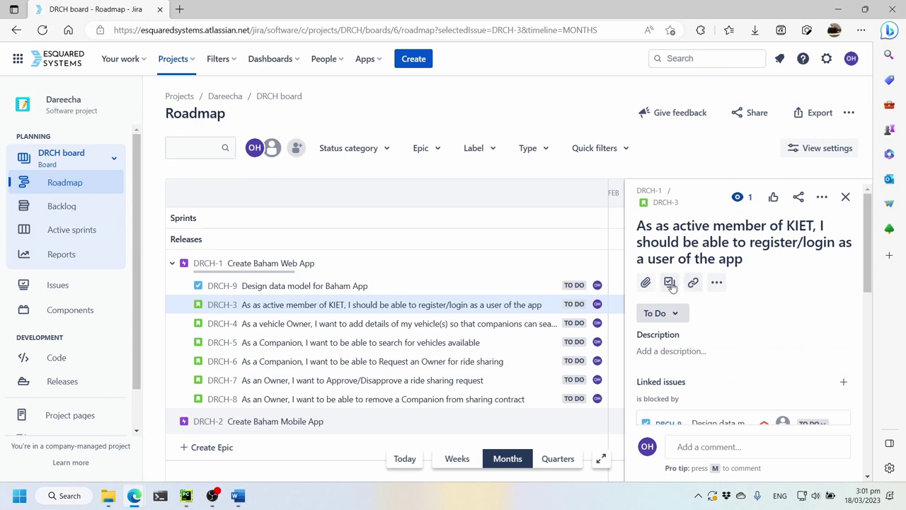
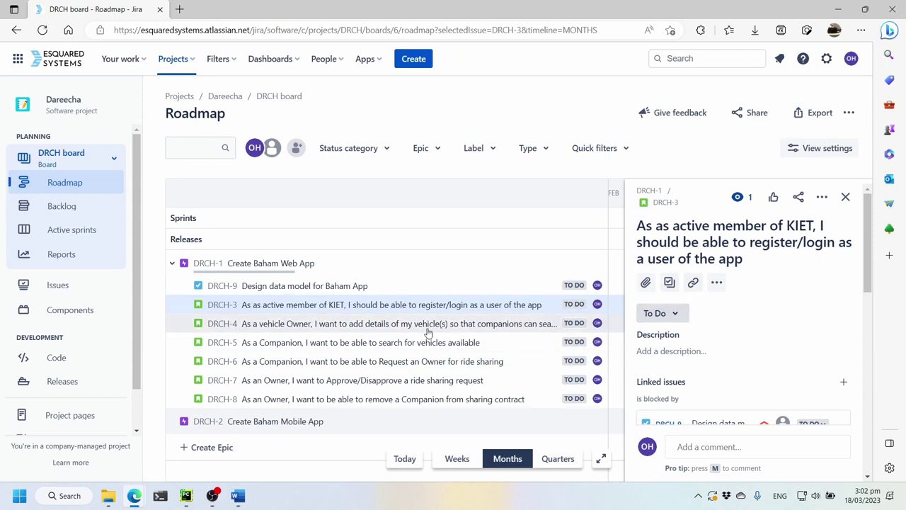
- Start adding an "is blocked by" issue link to the vehicle details story DRCH-4
{"action": "left_click", "coordinate": [512, 331]}
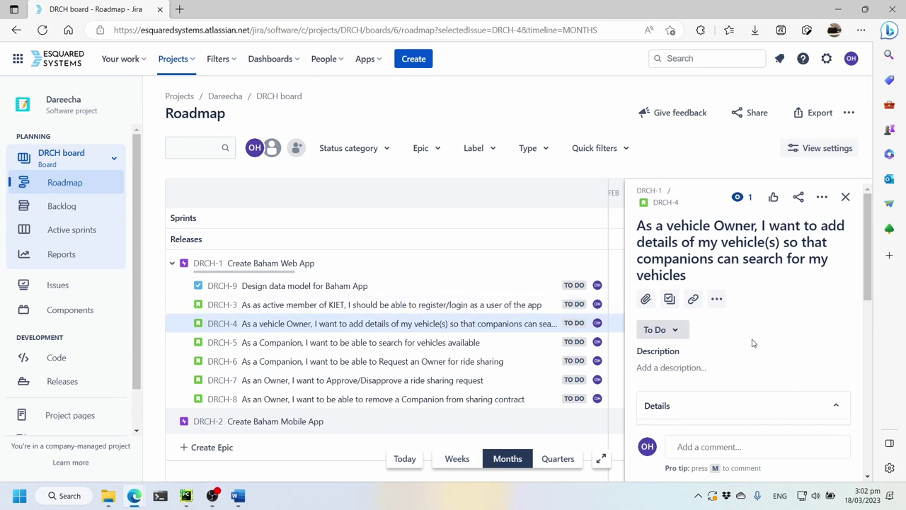
{"action": "scroll", "coordinate": [823, 306], "scroll_direction": "down", "scroll_amount": 2}
{"action": "scroll", "coordinate": [843, 300], "scroll_direction": "up", "scroll_amount": 2}
{"action": "left_click", "coordinate": [694, 299]}
{"action": "left_click", "coordinate": [742, 330]}
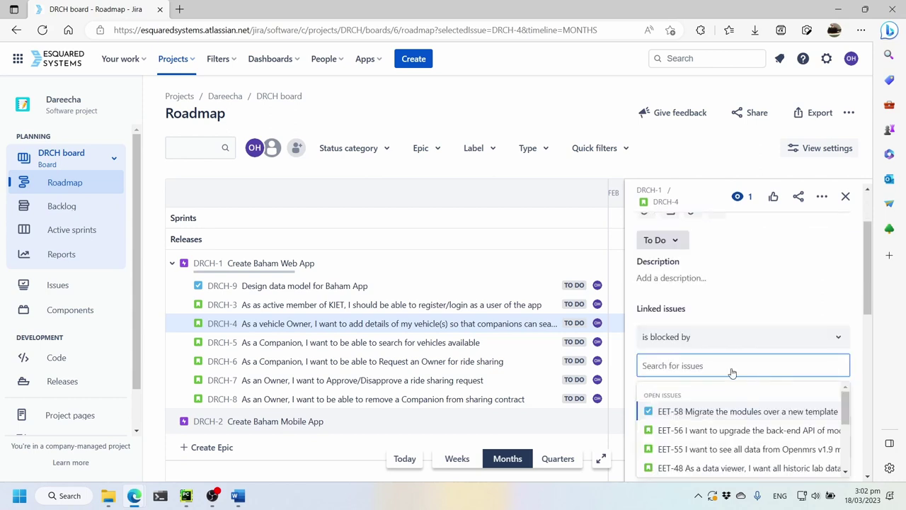
{"action": "type", "text": "drc"}
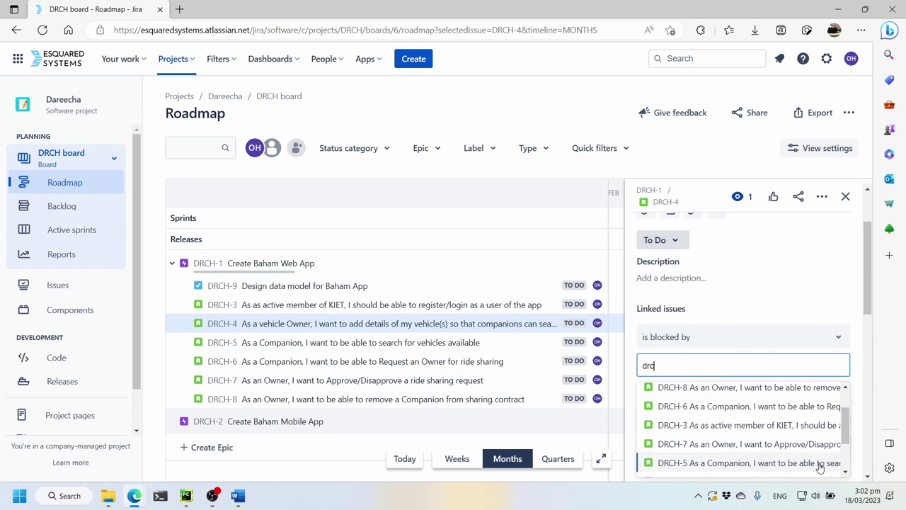
{"action": "type", "text": "h-4"}
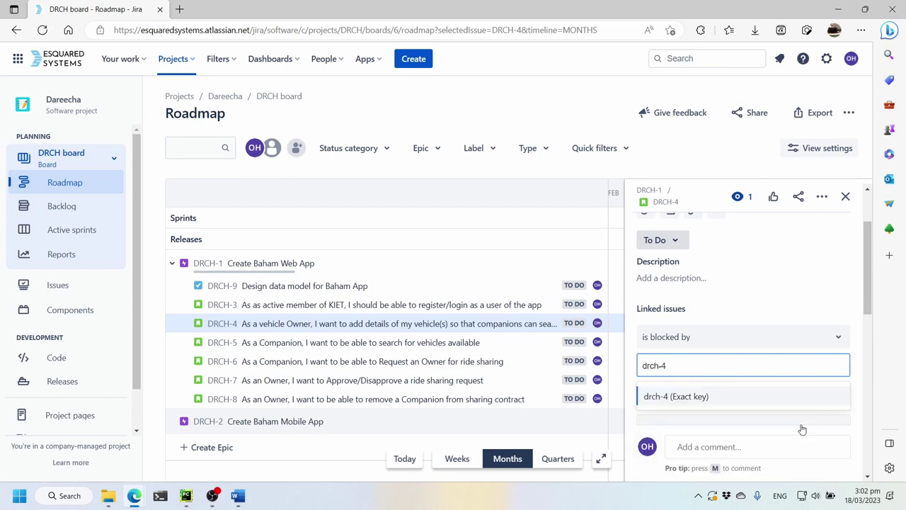
{"action": "key", "text": "BackSpace"}
{"action": "key", "text": "BackSpace"}
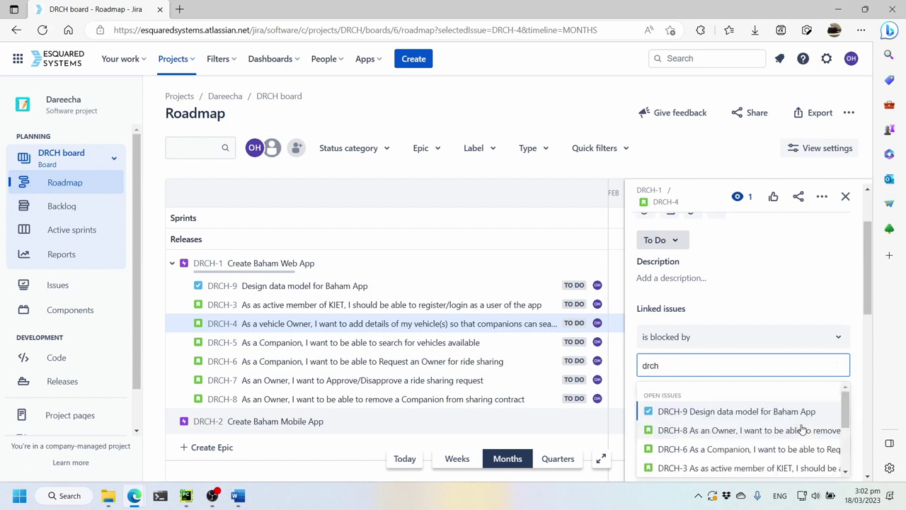
{"action": "key", "text": "BackSpace"}
{"action": "key", "text": "BackSpace"}
{"action": "key", "text": "BackSpace"}
{"action": "key", "text": "BackSpace"}
- Find DRCH-3 as the blocking issue and link the vehicle details story DRCH-4 to it
{"action": "type", "text": "DRCH-4"}
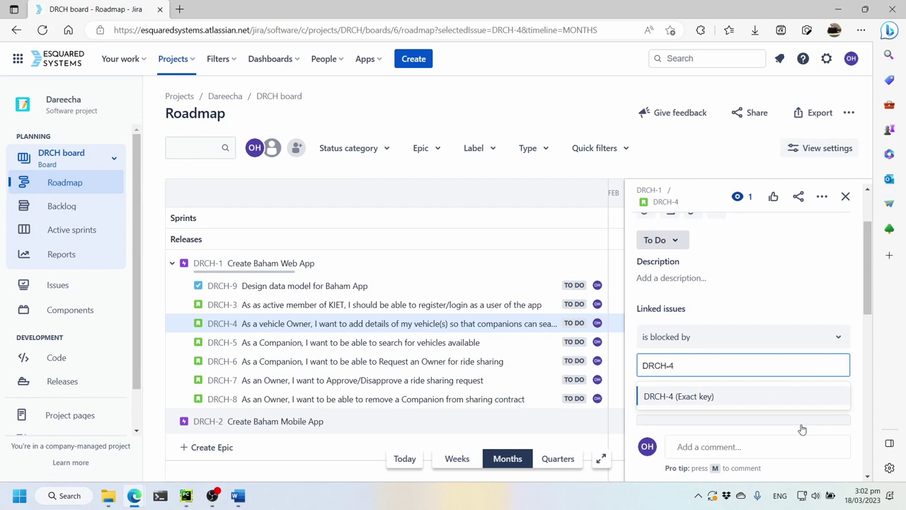
{"action": "key", "text": "BackSpace"}
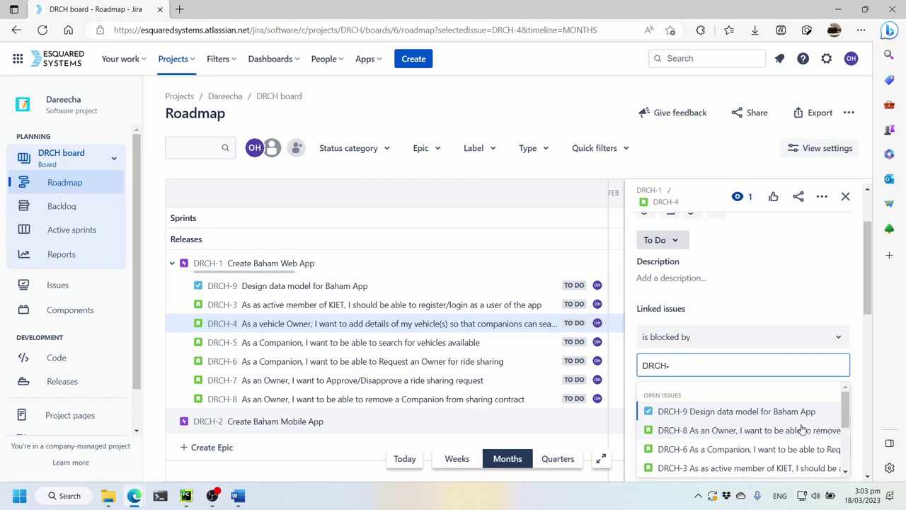
{"action": "type", "text": "3"}
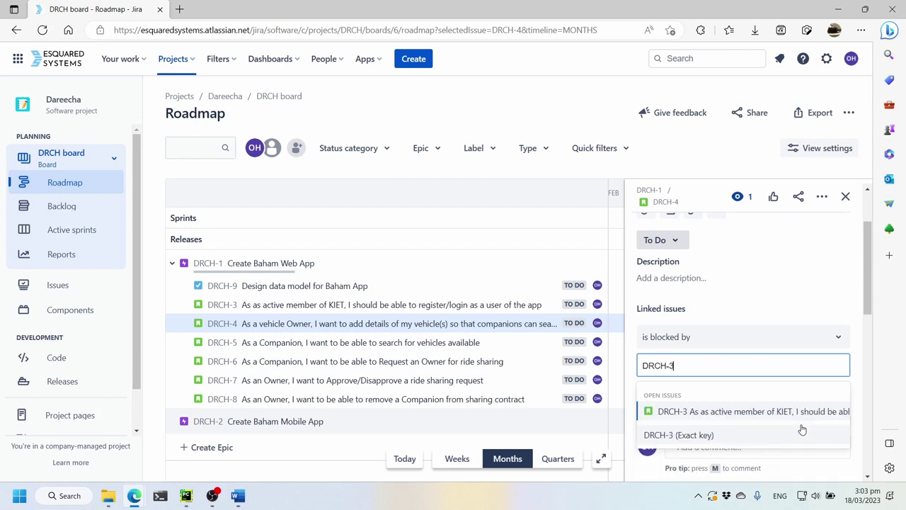
{"action": "left_click", "coordinate": [708, 411]}
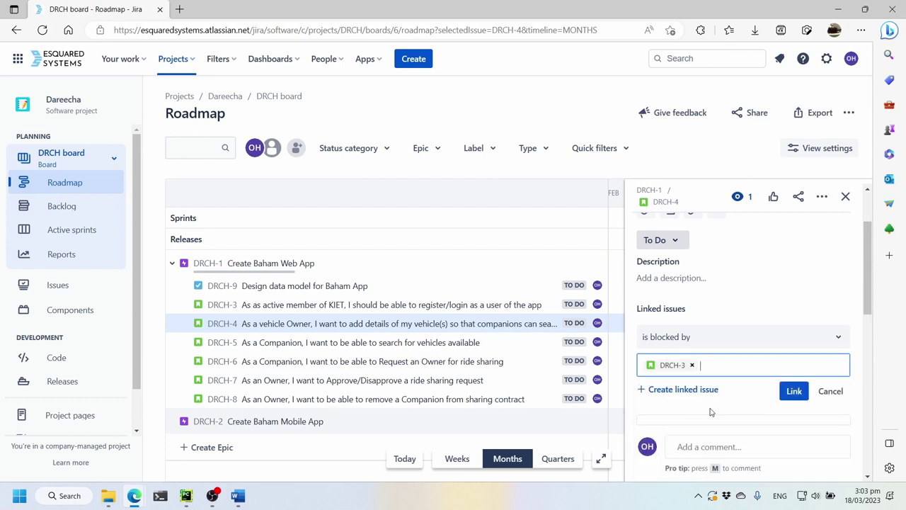
{"action": "left_click", "coordinate": [794, 392]}
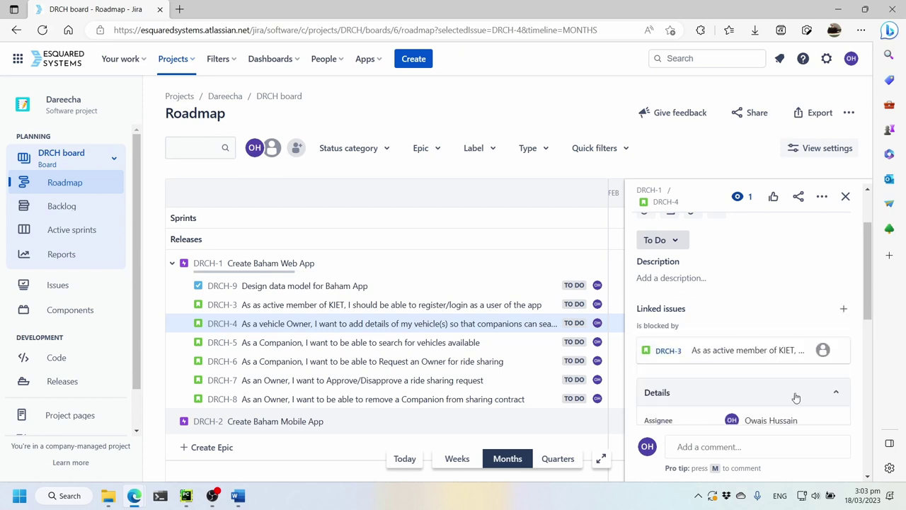
- Set the story points of the vehicle details story DRCH-4 to 8
{"action": "scroll", "coordinate": [870, 319], "scroll_direction": "up", "scroll_amount": 2}
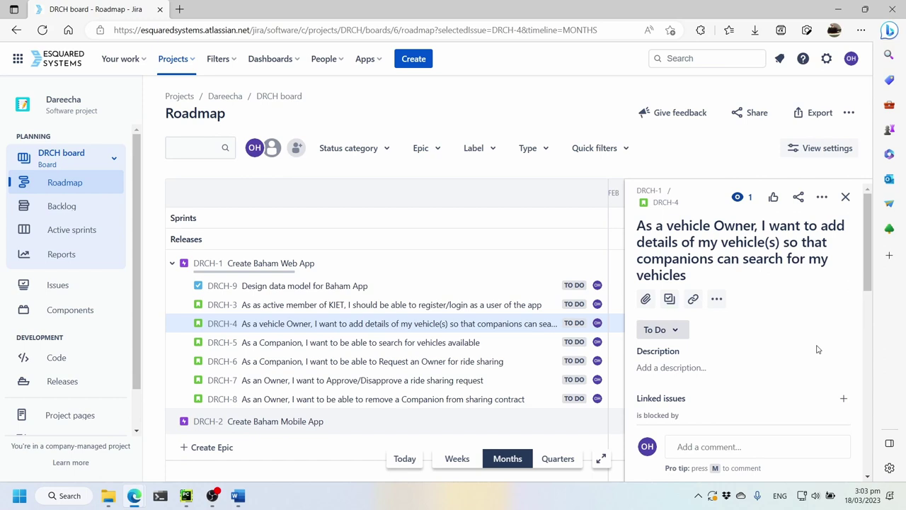
{"action": "scroll", "coordinate": [821, 345], "scroll_direction": "down", "scroll_amount": 2}
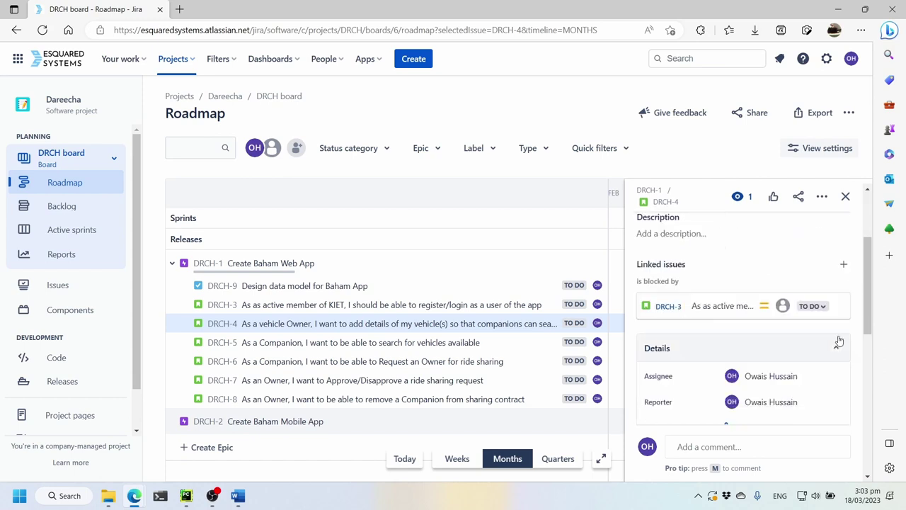
{"action": "scroll", "coordinate": [839, 342], "scroll_direction": "up", "scroll_amount": 2}
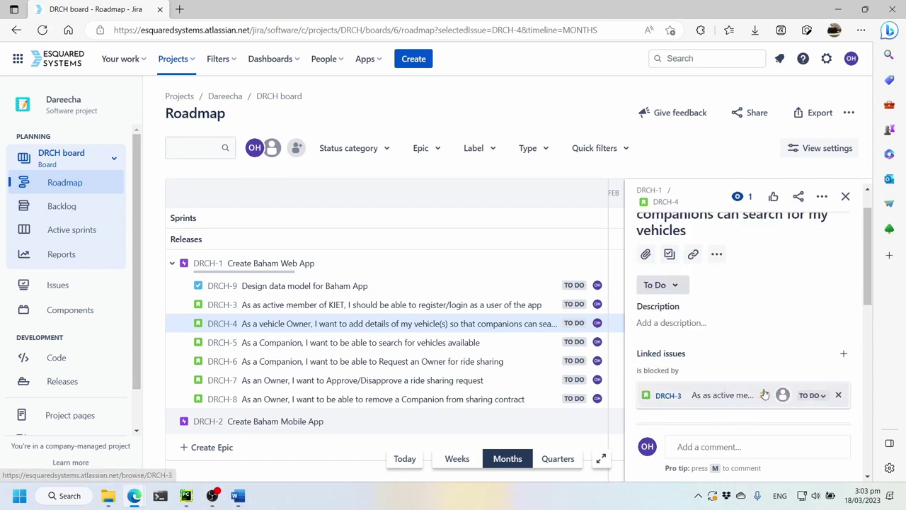
{"action": "scroll", "coordinate": [765, 395], "scroll_direction": "up", "scroll_amount": 1}
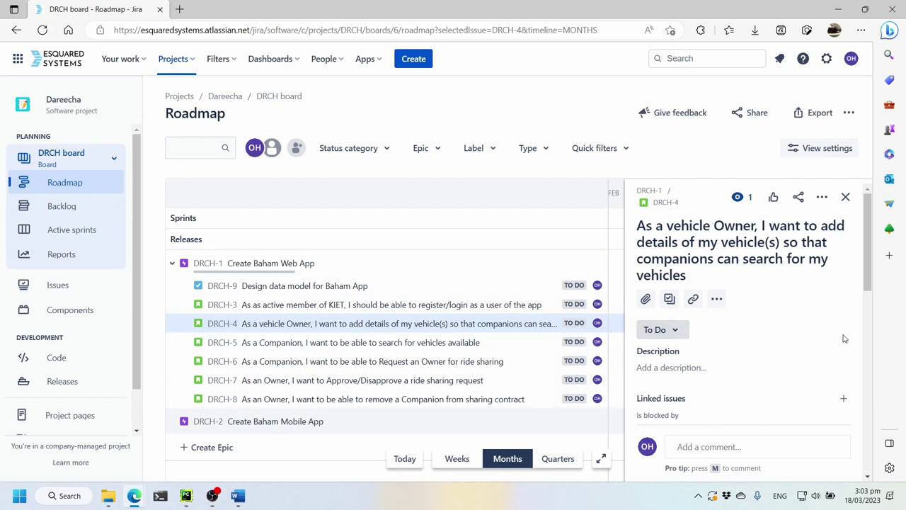
{"action": "scroll", "coordinate": [843, 338], "scroll_direction": "down", "scroll_amount": 5}
{"action": "scroll", "coordinate": [855, 343], "scroll_direction": "down", "scroll_amount": 3}
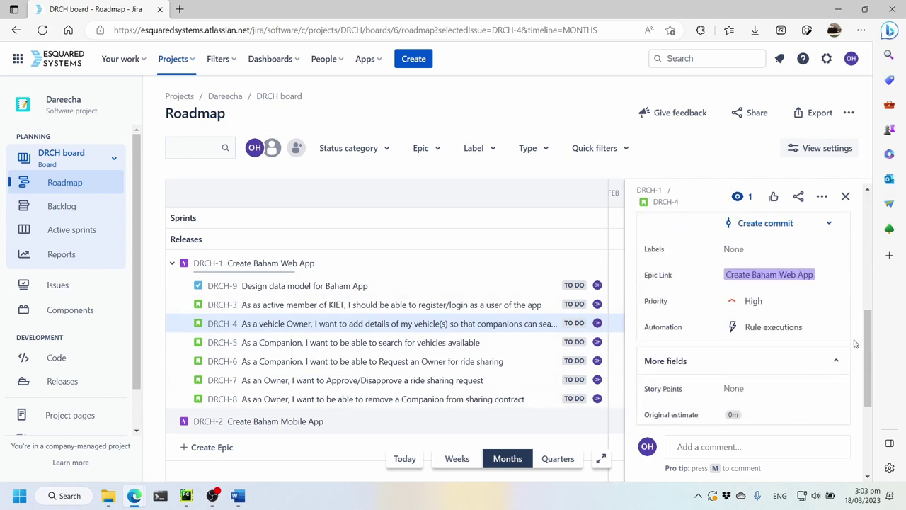
{"action": "left_click", "coordinate": [743, 344]}
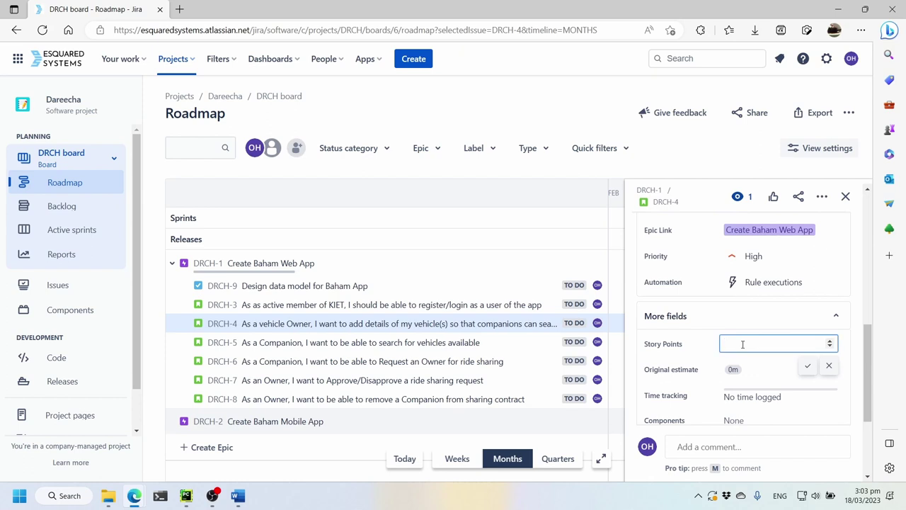
{"action": "scroll", "coordinate": [837, 319], "scroll_direction": "up", "scroll_amount": 8}
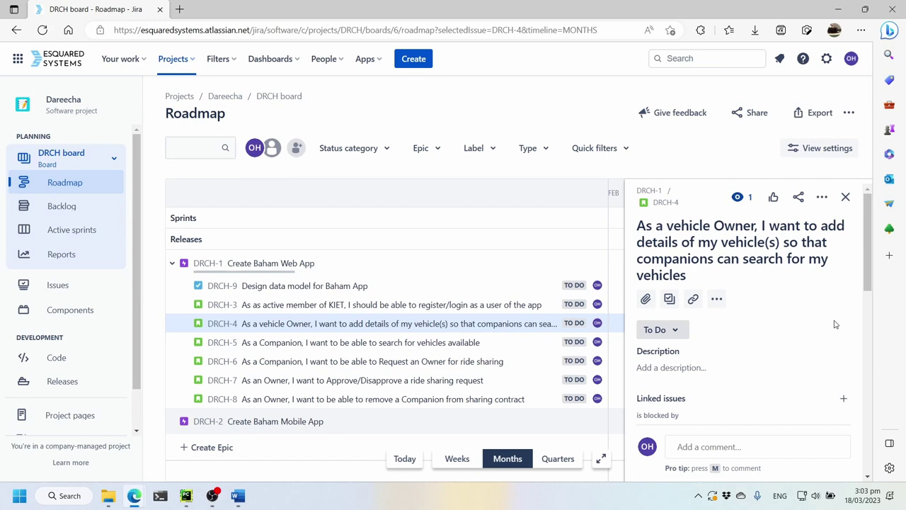
{"action": "scroll", "coordinate": [832, 318], "scroll_direction": "down", "scroll_amount": 5}
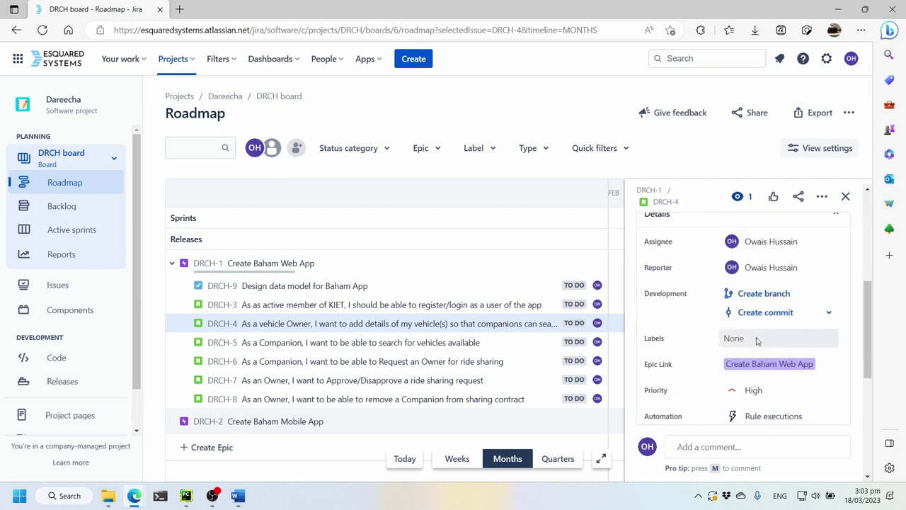
{"action": "scroll", "coordinate": [757, 341], "scroll_direction": "down", "scroll_amount": 2}
{"action": "left_click", "coordinate": [753, 386]}
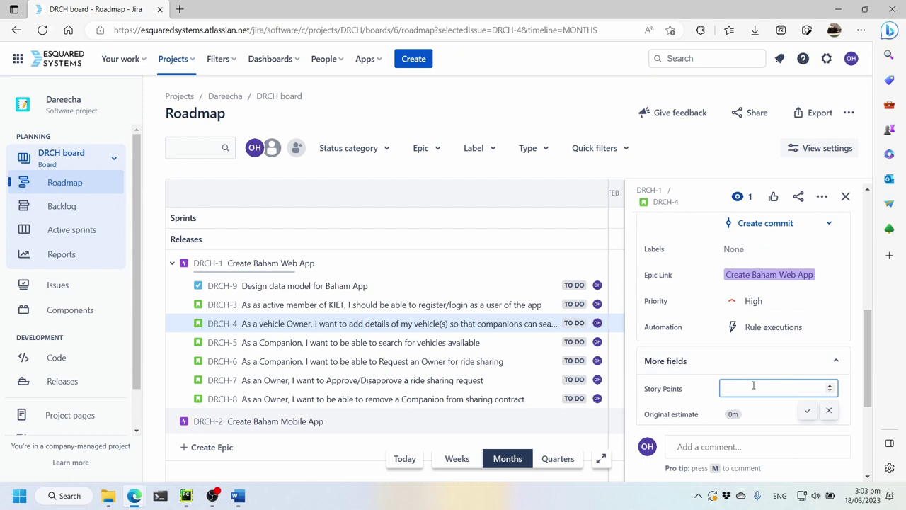
{"action": "type", "text": "8"}
{"action": "key", "text": "Return"}
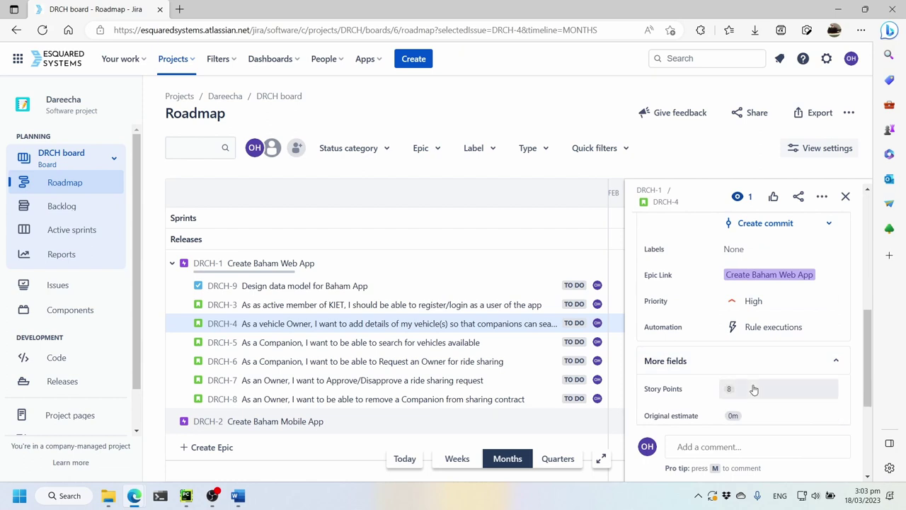
- Set the original estimate of the vehicle details story DRCH-4 to 2d
{"action": "scroll", "coordinate": [736, 372], "scroll_direction": "down", "scroll_amount": 1}
{"action": "left_click", "coordinate": [757, 322]}
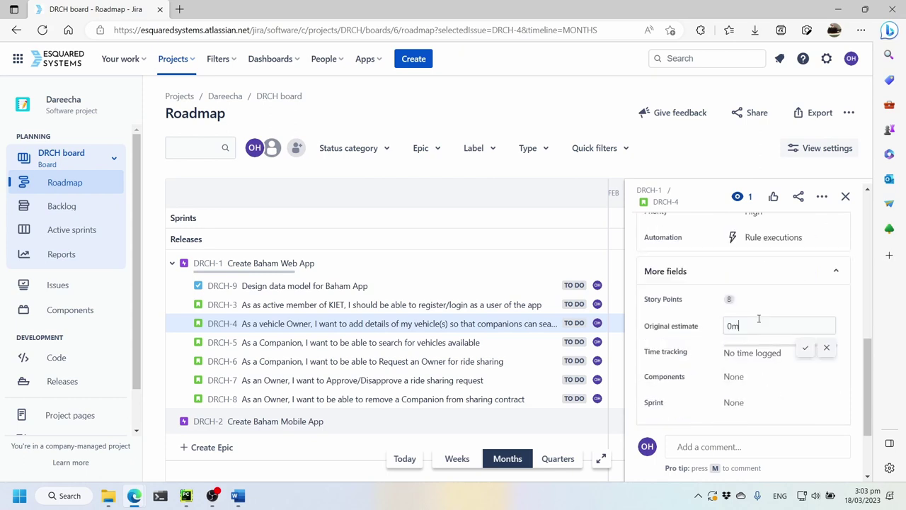
{"action": "key", "text": "BackSpace"}
{"action": "key", "text": "BackSpace"}
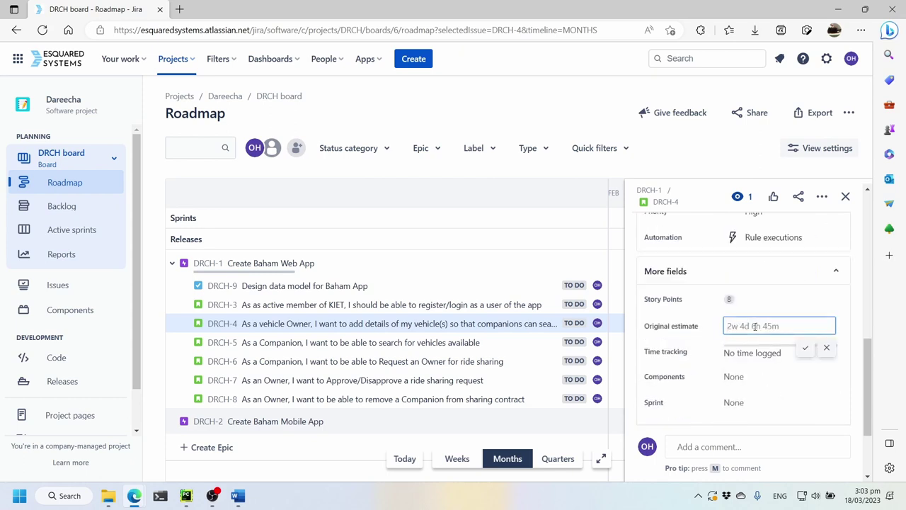
{"action": "type", "text": "2d"}
{"action": "key", "text": "Return"}
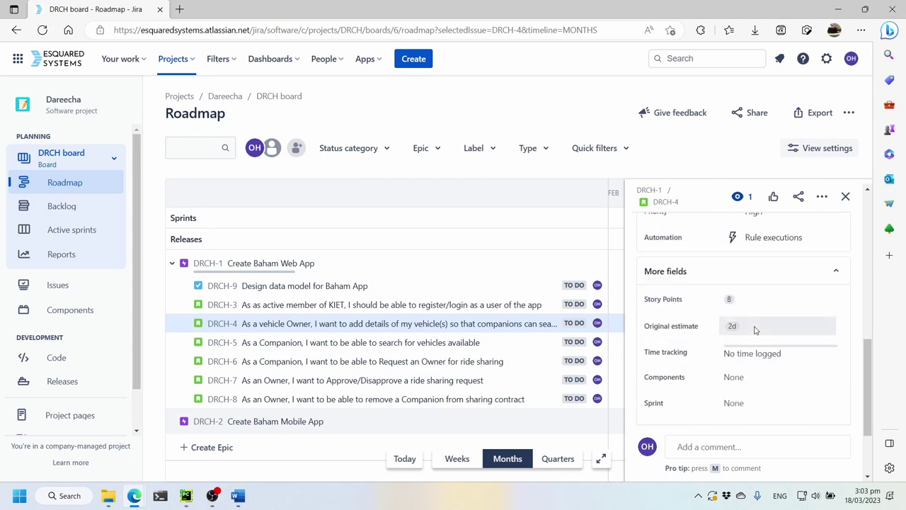
{"action": "scroll", "coordinate": [764, 374], "scroll_direction": "down", "scroll_amount": 1}
{"action": "scroll", "coordinate": [771, 350], "scroll_direction": "up", "scroll_amount": 2}
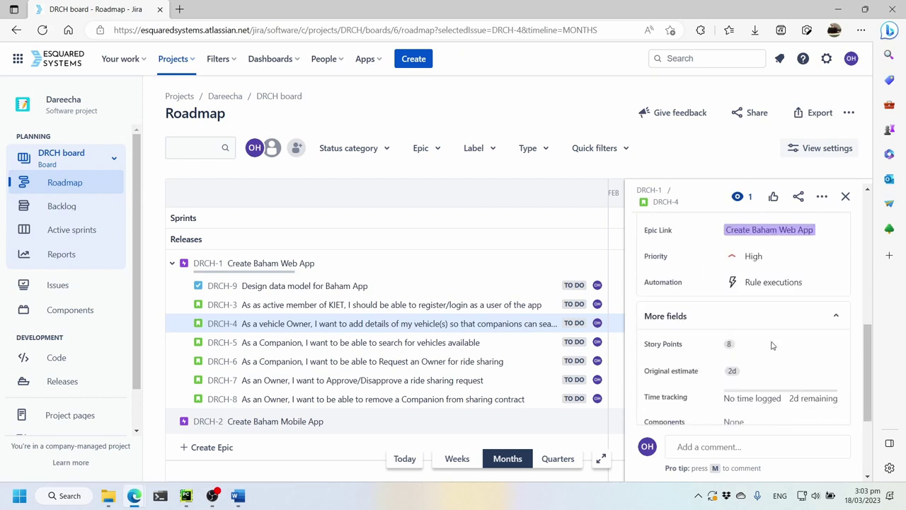
{"action": "scroll", "coordinate": [771, 350], "scroll_direction": "down", "scroll_amount": 1}
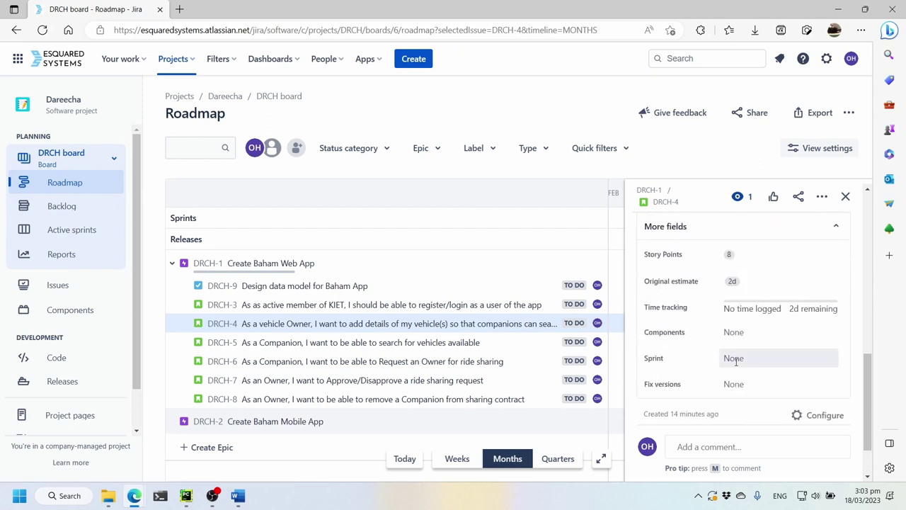
{"action": "left_click", "coordinate": [759, 385]}
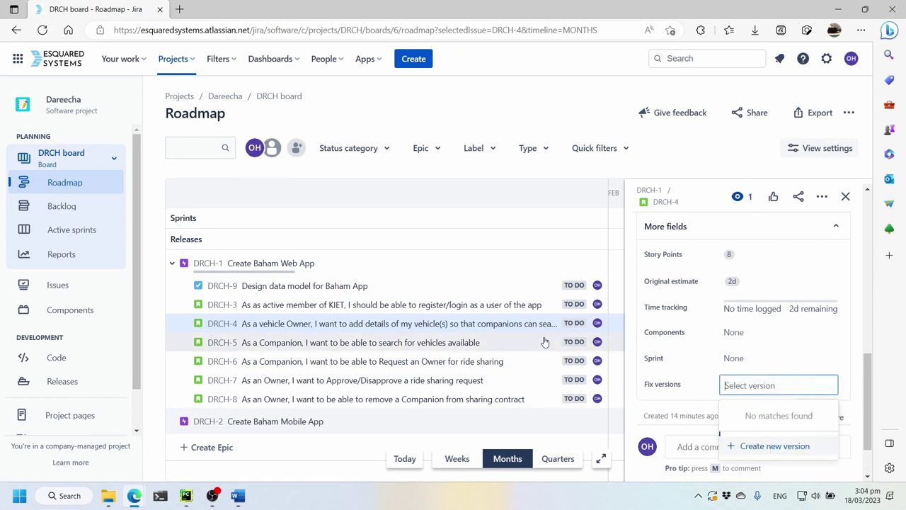
- Start creating a new fix version named "v1" from the register/login story DRCH-3
{"action": "left_click", "coordinate": [491, 309]}
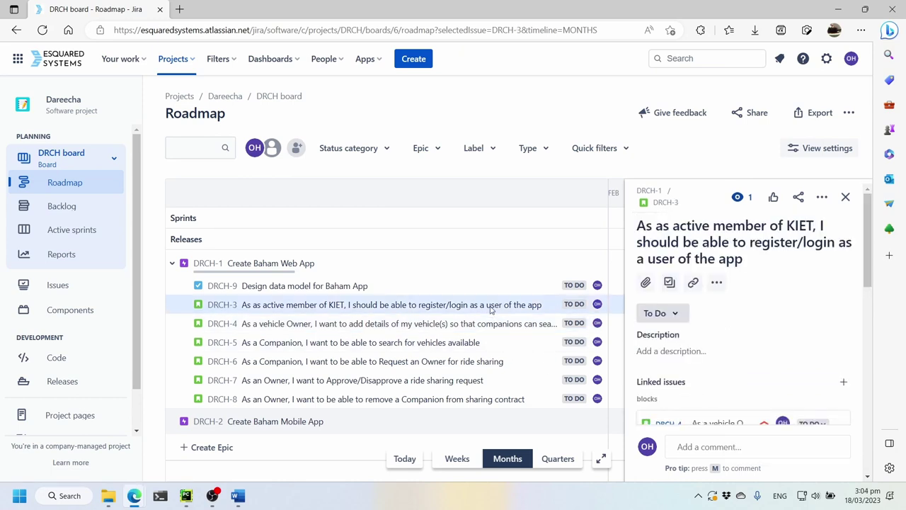
{"action": "scroll", "coordinate": [771, 340], "scroll_direction": "down", "scroll_amount": 10}
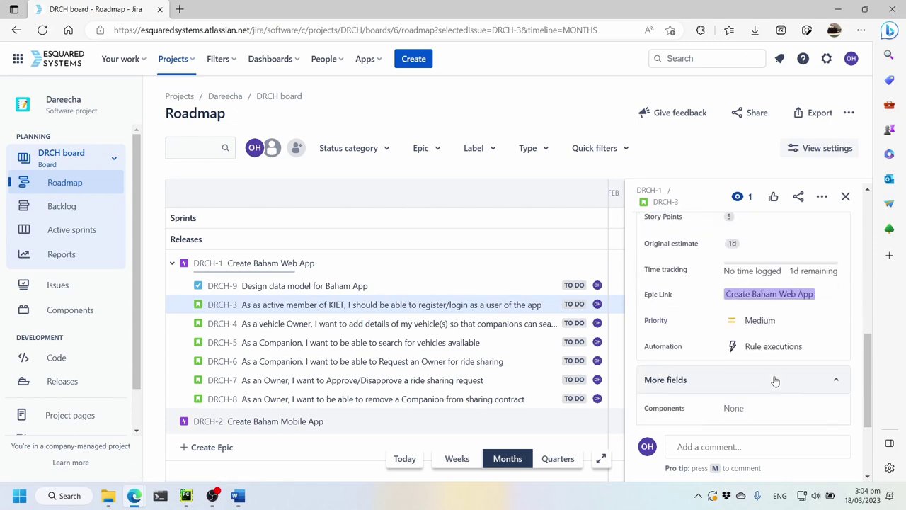
{"action": "scroll", "coordinate": [772, 378], "scroll_direction": "down", "scroll_amount": 3}
{"action": "left_click", "coordinate": [751, 330]}
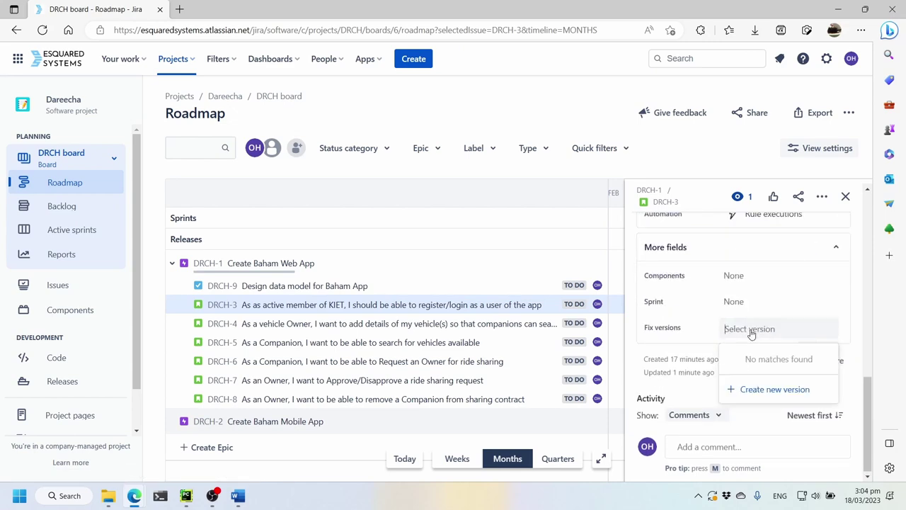
{"action": "left_click", "coordinate": [771, 395]}
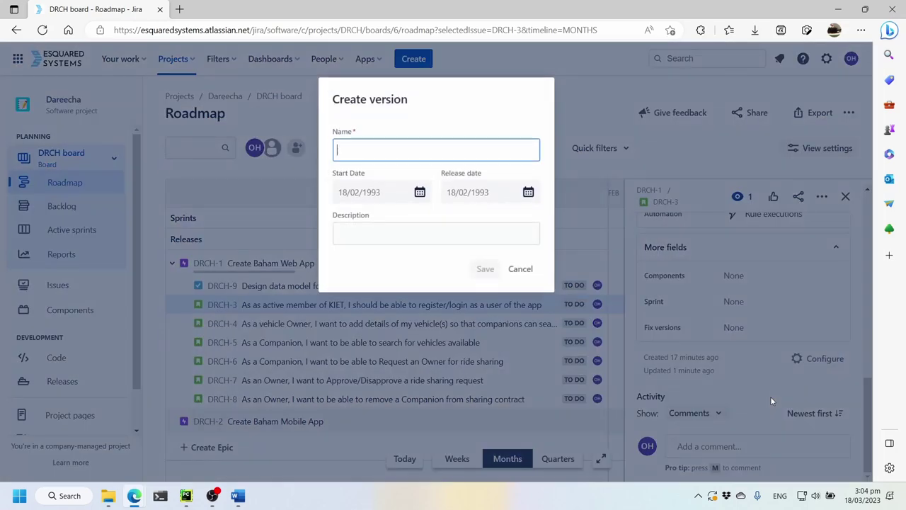
{"action": "type", "text": "v1"}
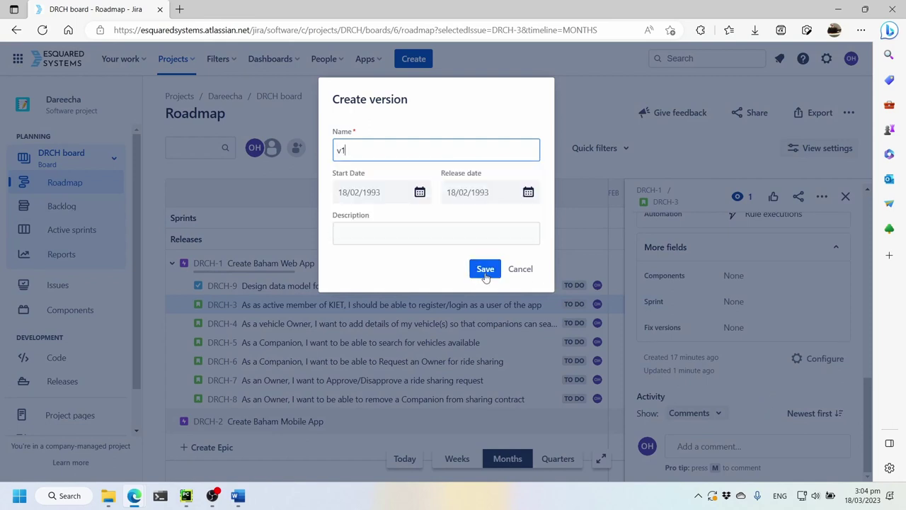
- Set the release date of the new version v1 to 31/03/2023
{"action": "left_click", "coordinate": [528, 193]}
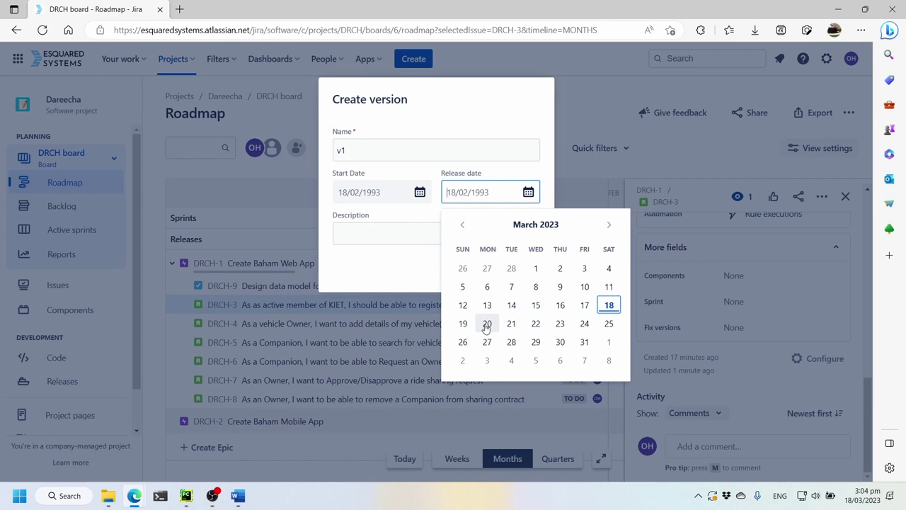
{"action": "left_click", "coordinate": [488, 362]}
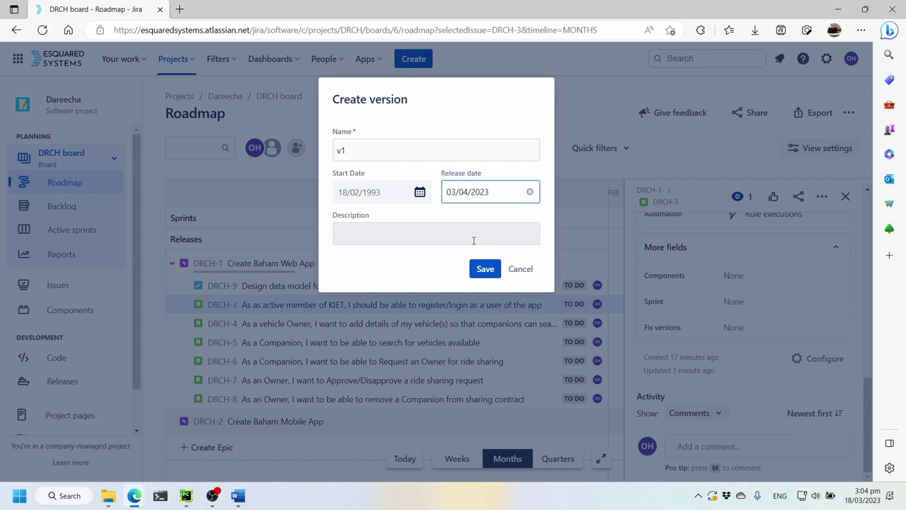
{"action": "left_click", "coordinate": [509, 192]}
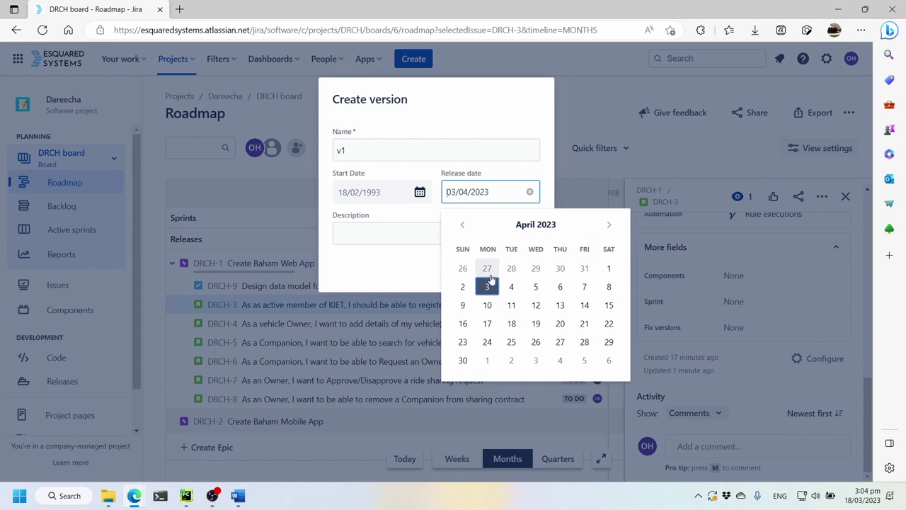
{"action": "left_click", "coordinate": [583, 268]}
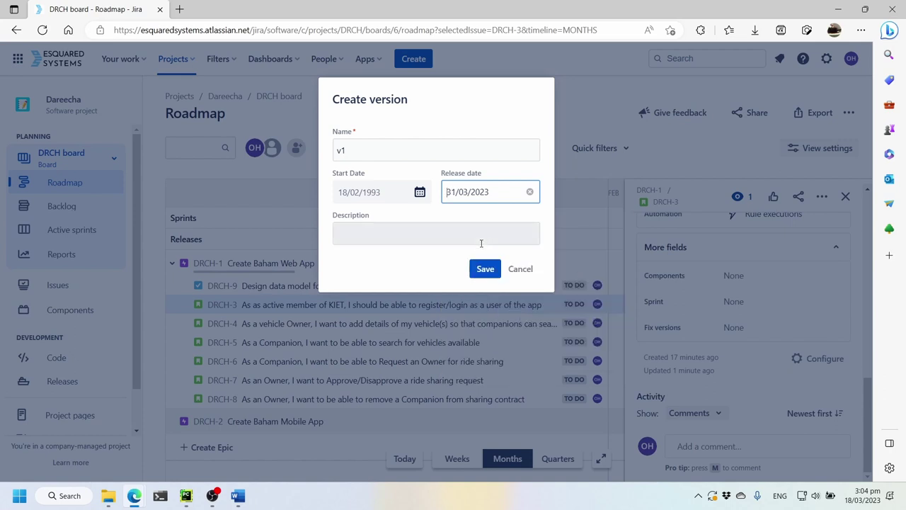
- Save the new version v1 for the register/login story DRCH-3, and set the vehicle details story DRCH-4's fix version to v1
{"action": "left_click", "coordinate": [484, 268]}
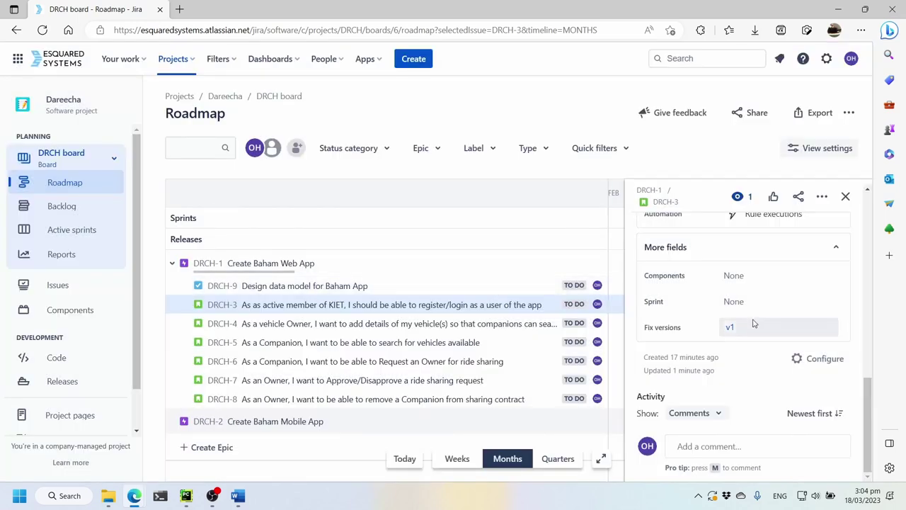
{"action": "left_click", "coordinate": [447, 328]}
{"action": "scroll", "coordinate": [758, 334], "scroll_direction": "down", "scroll_amount": 5}
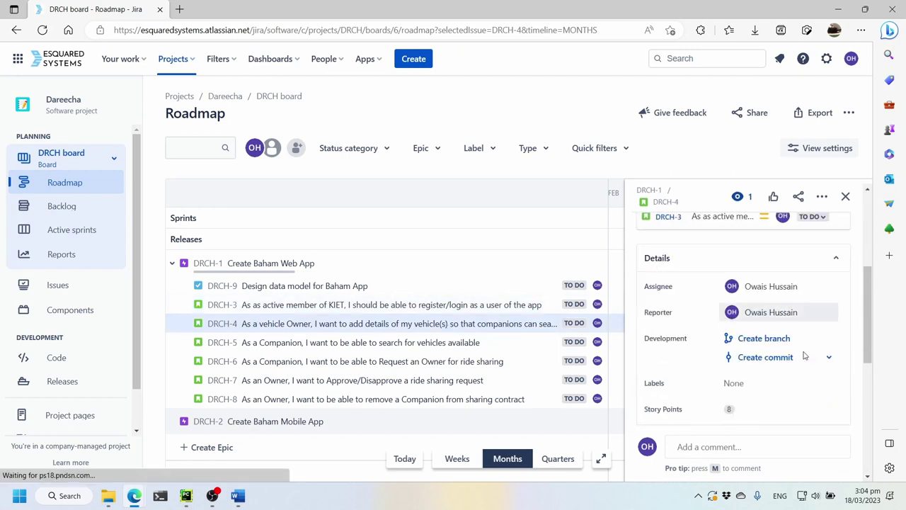
{"action": "scroll", "coordinate": [805, 357], "scroll_direction": "down", "scroll_amount": 3}
{"action": "scroll", "coordinate": [805, 358], "scroll_direction": "down", "scroll_amount": 2}
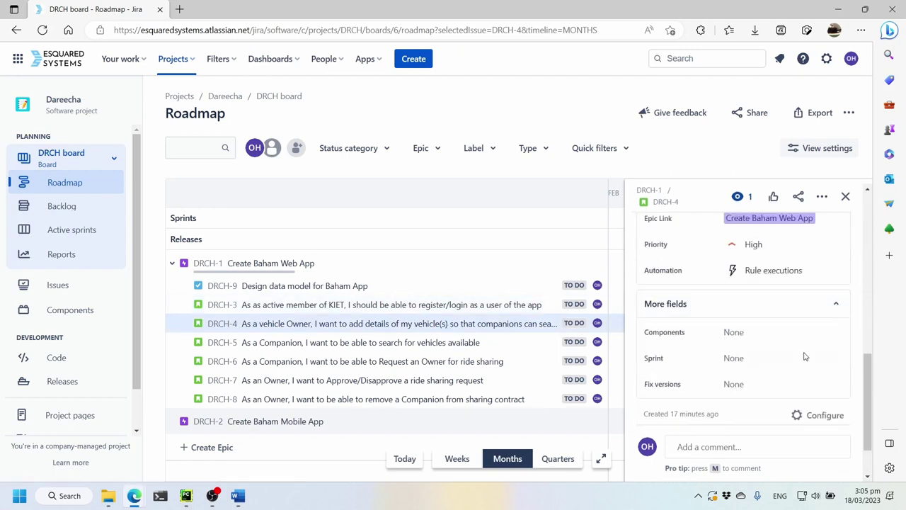
{"action": "left_click", "coordinate": [755, 384]}
{"action": "left_click", "coordinate": [750, 428]}
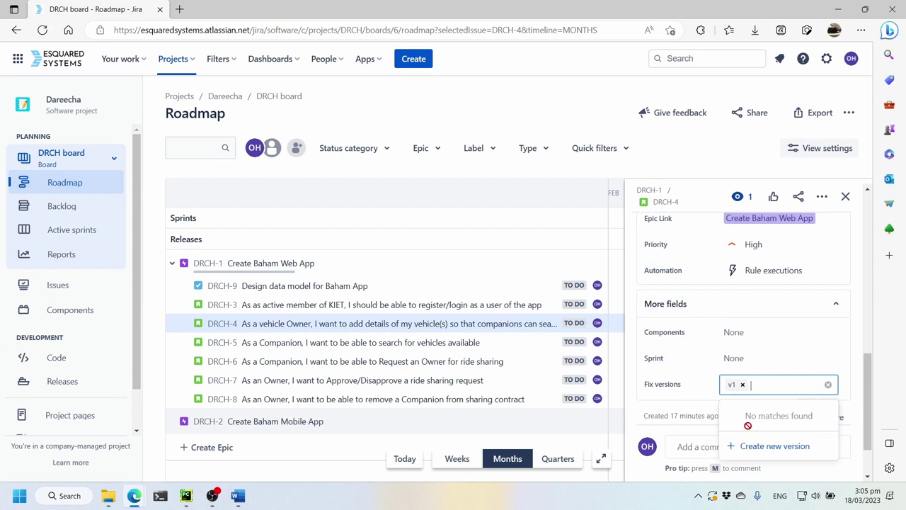
{"action": "left_click", "coordinate": [825, 349]}
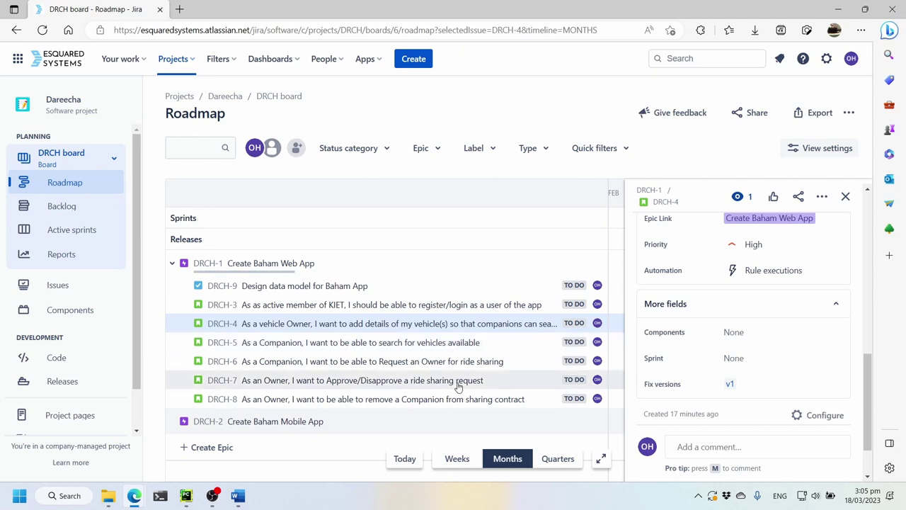
{"action": "mouse_move", "coordinate": [458, 387]}
{"action": "left_mouse_down"}
{"action": "mouse_move", "coordinate": [460, 370]}
{"action": "mouse_move", "coordinate": [460, 379]}
{"action": "left_mouse_up"}
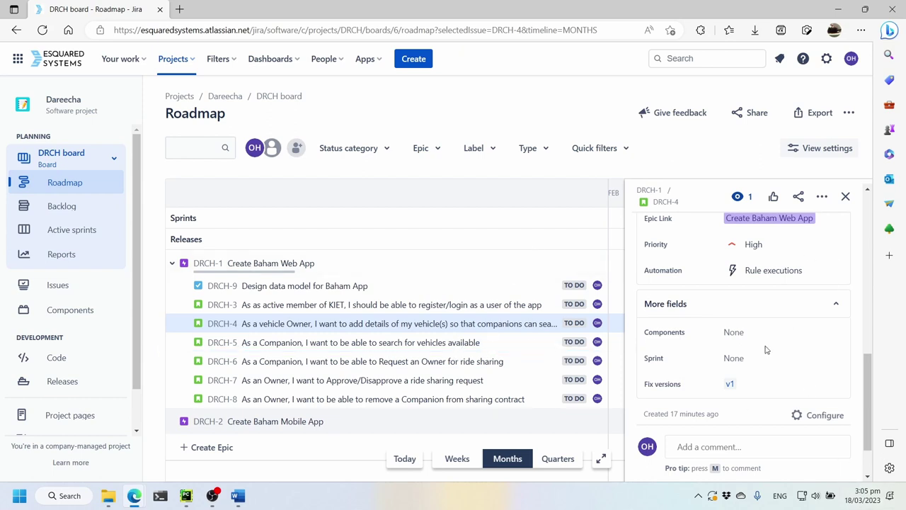
{"action": "left_click", "coordinate": [845, 197]}
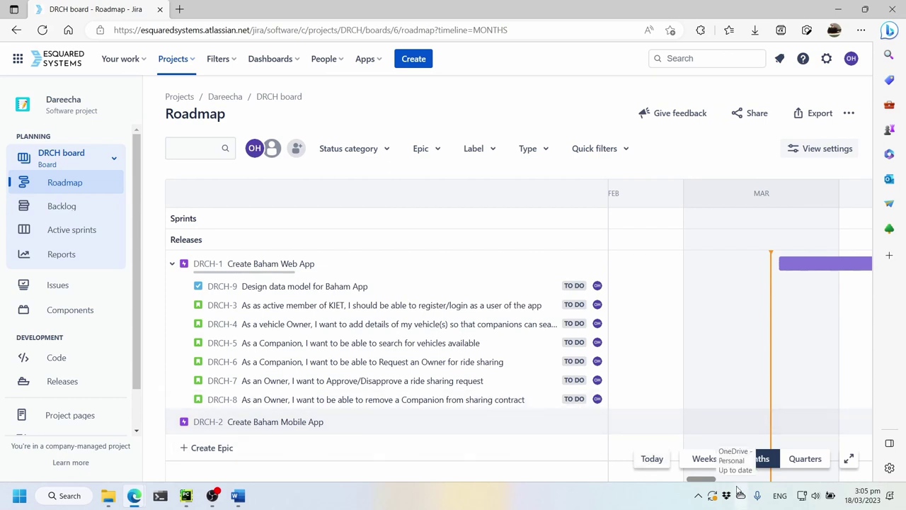
{"action": "left_click_drag", "start_coordinate": [709, 484], "coordinate": [717, 488]}
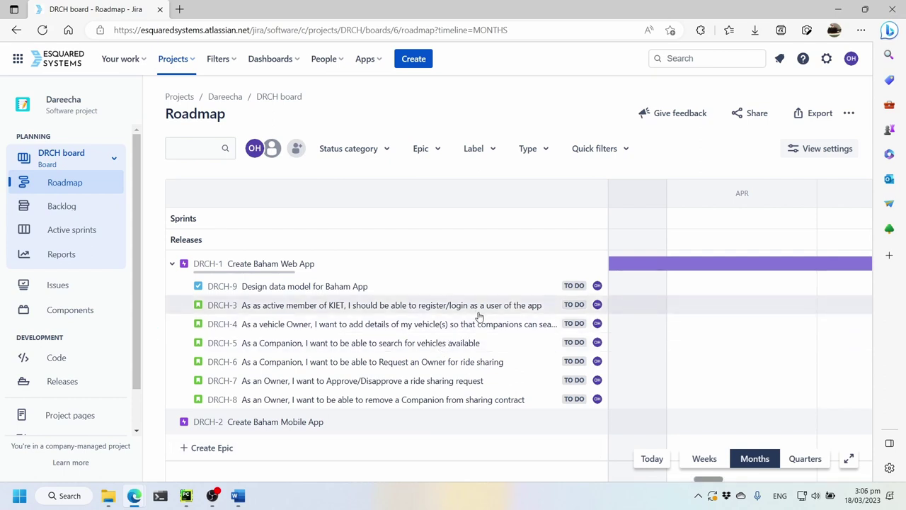
{"action": "left_click", "coordinate": [486, 346]}
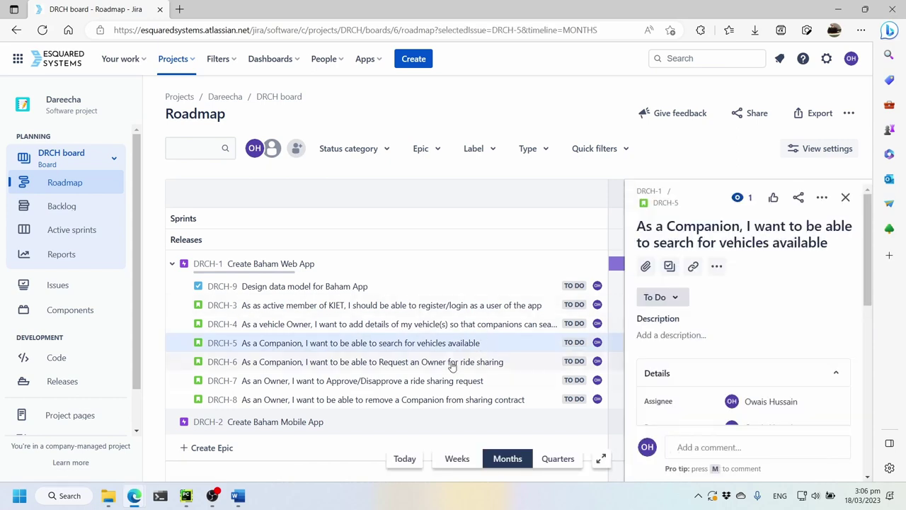
{"action": "left_click", "coordinate": [531, 366]}
{"action": "left_click", "coordinate": [512, 390]}
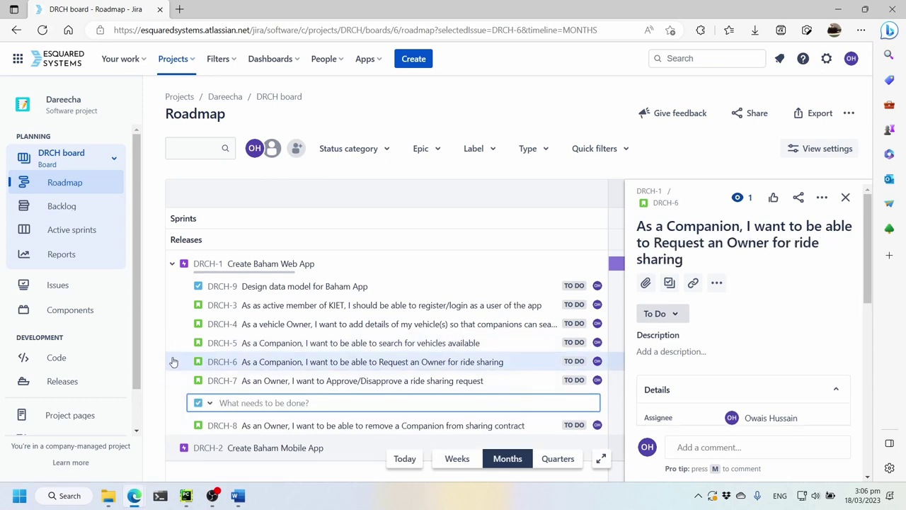
{"action": "key", "text": "Escape"}
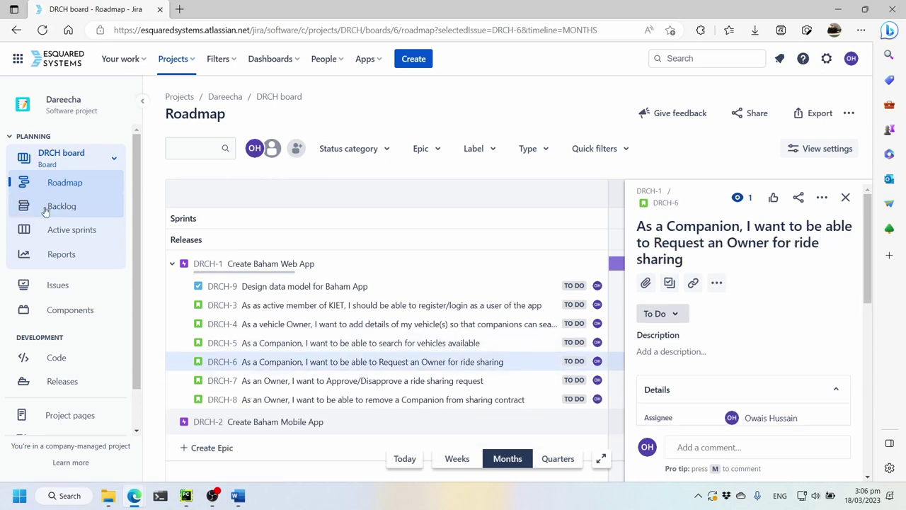
- Show the epics beside the backlog and move the data model task DRCH-9 to the issues without epics
{"action": "left_click", "coordinate": [59, 207]}
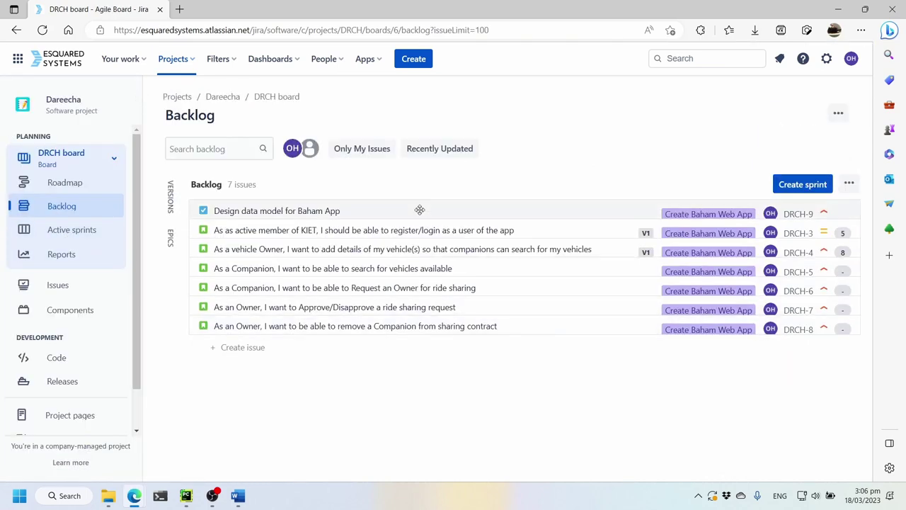
{"action": "left_click", "coordinate": [170, 238]}
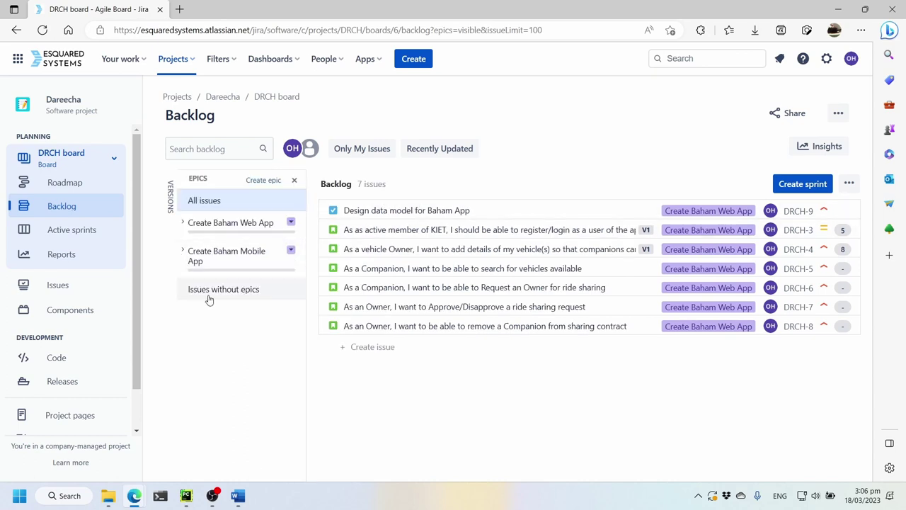
{"action": "left_click_drag", "start_coordinate": [414, 211], "coordinate": [238, 291]}
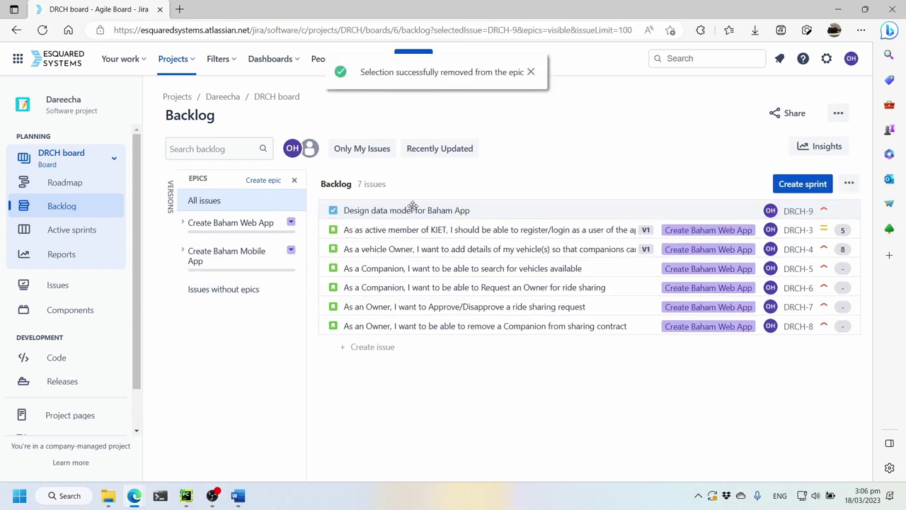
{"action": "left_click_drag", "start_coordinate": [405, 210], "coordinate": [253, 293]}
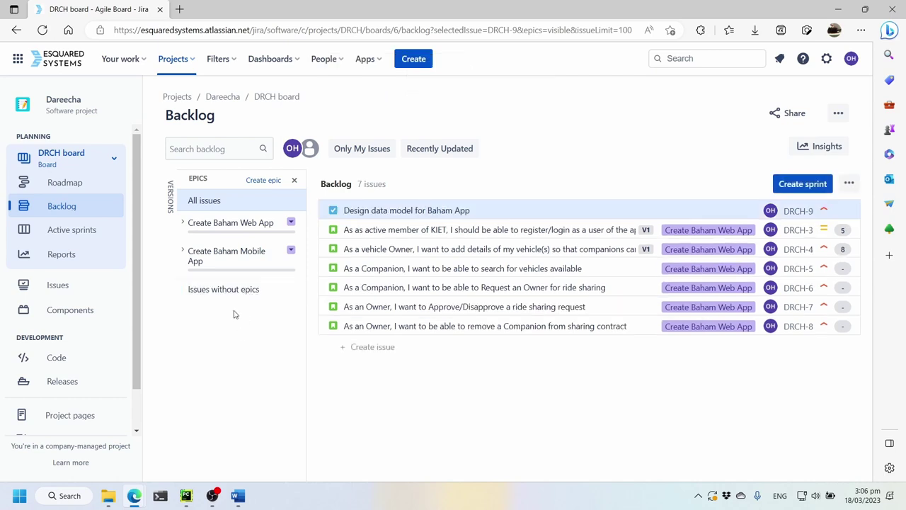
- Check the backlog's issues without epics and the roadmap issues under the Create Baham Web App epic
{"action": "left_click", "coordinate": [208, 287]}
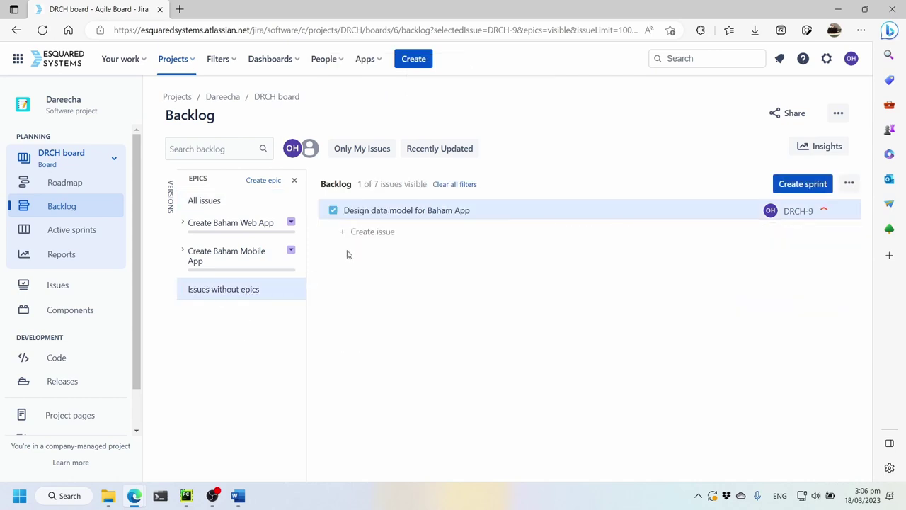
{"action": "left_click", "coordinate": [216, 203]}
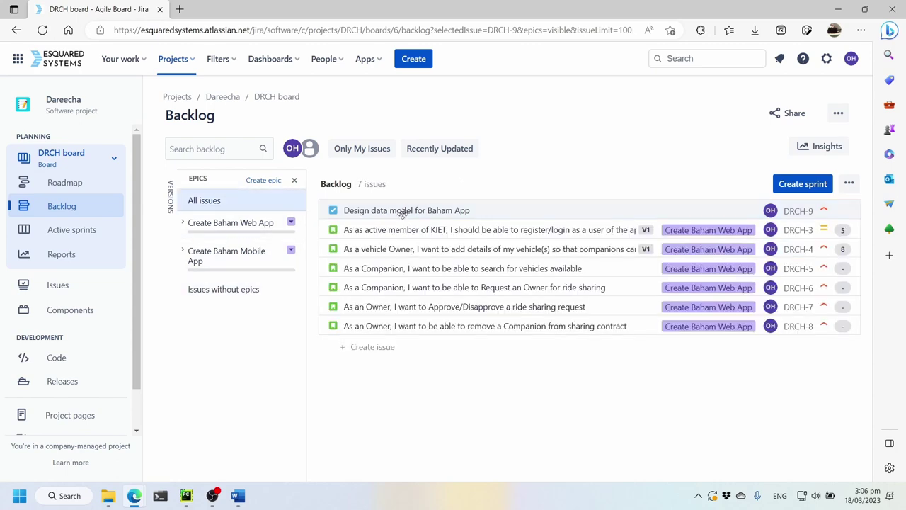
{"action": "left_click", "coordinate": [243, 296]}
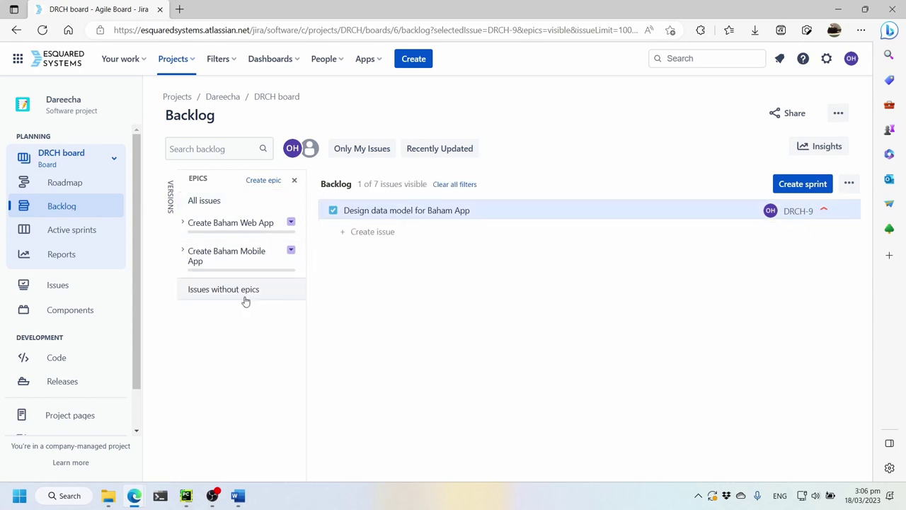
{"action": "left_click", "coordinate": [76, 182]}
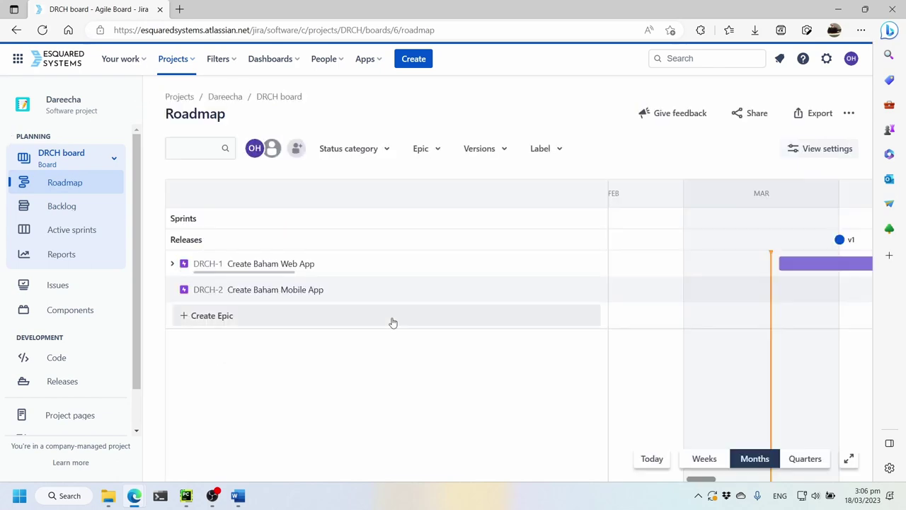
{"action": "left_click", "coordinate": [172, 263]}
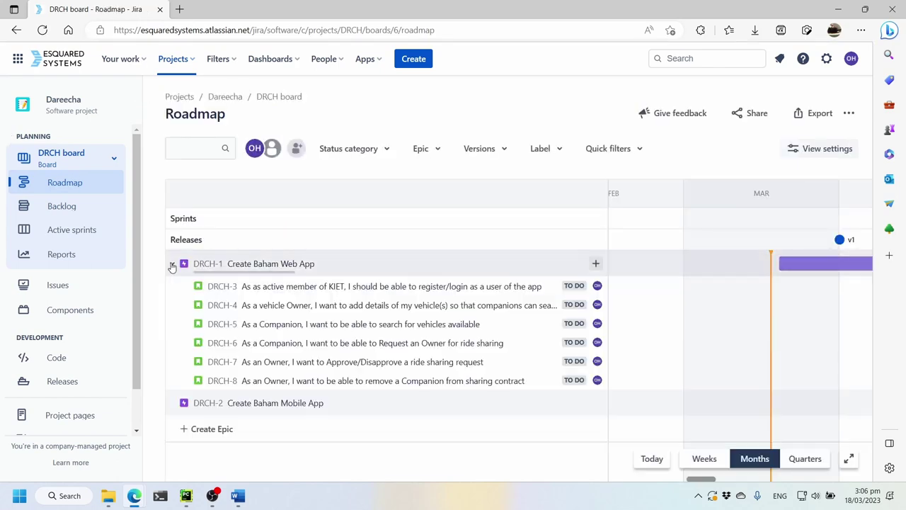
{"action": "left_click", "coordinate": [172, 264]}
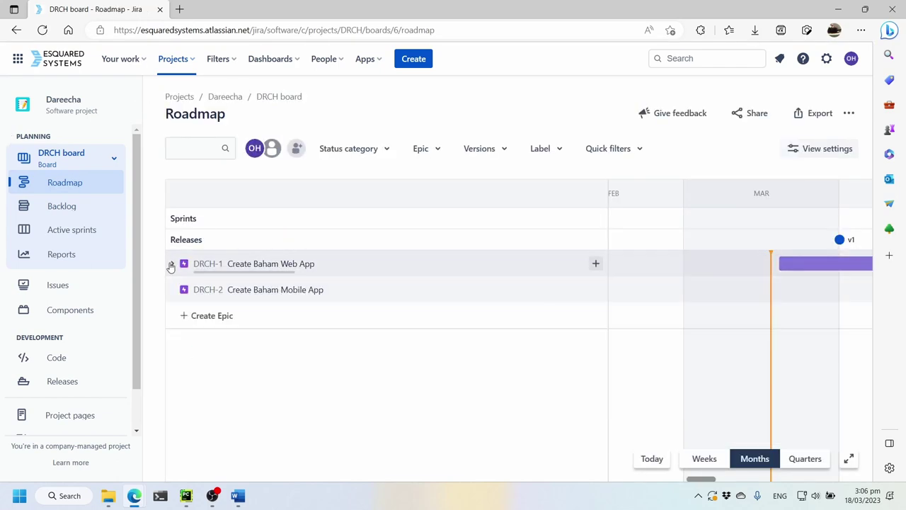
- Create a new sprint in the backlog and collapse its empty section
{"action": "left_click", "coordinate": [76, 216]}
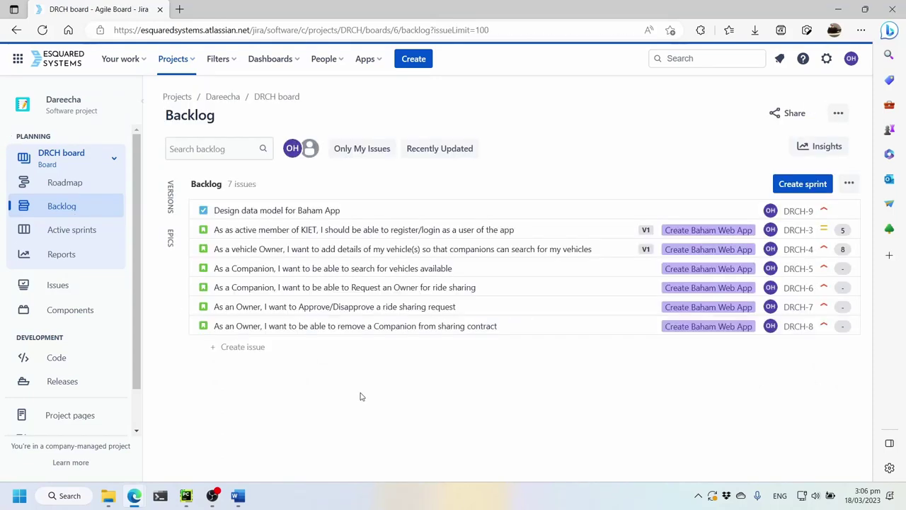
{"action": "left_click", "coordinate": [807, 184]}
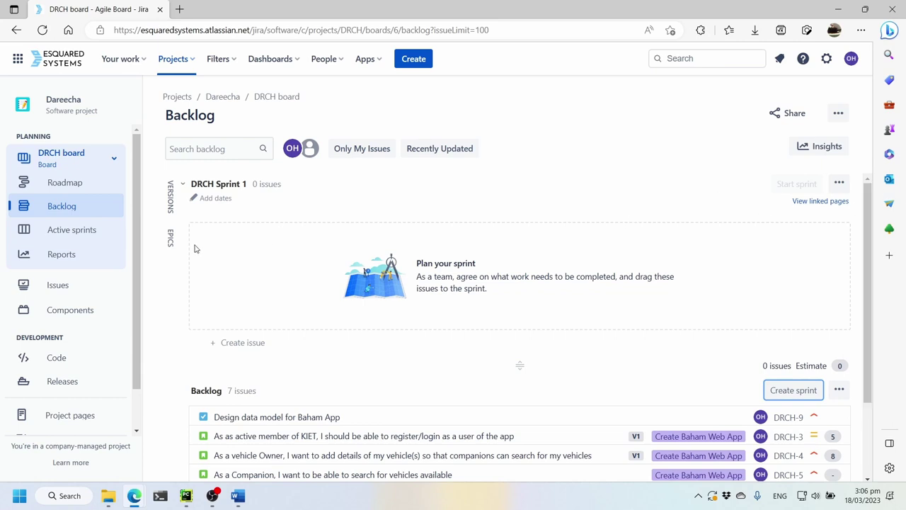
{"action": "left_click", "coordinate": [184, 184]}
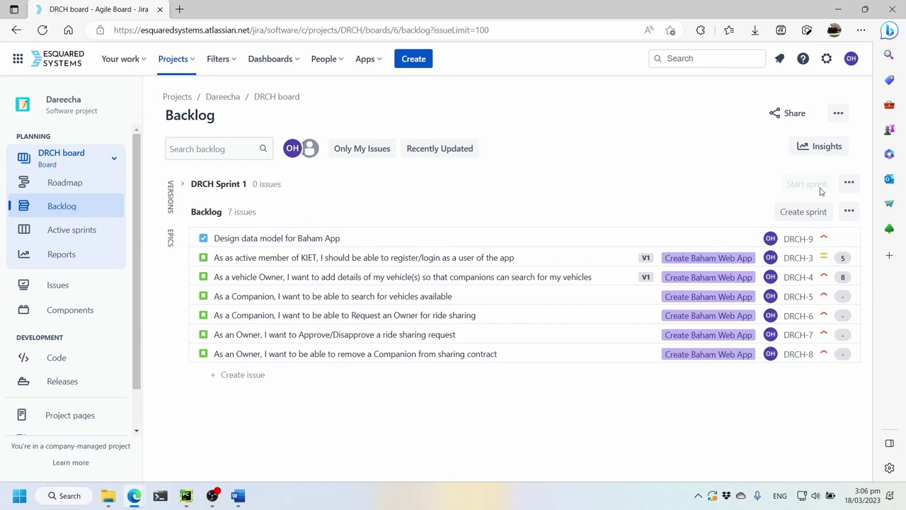
- Filter the backlog to issues without epics and create a task named "Create UI for the web app" there
{"action": "left_click", "coordinate": [169, 241]}
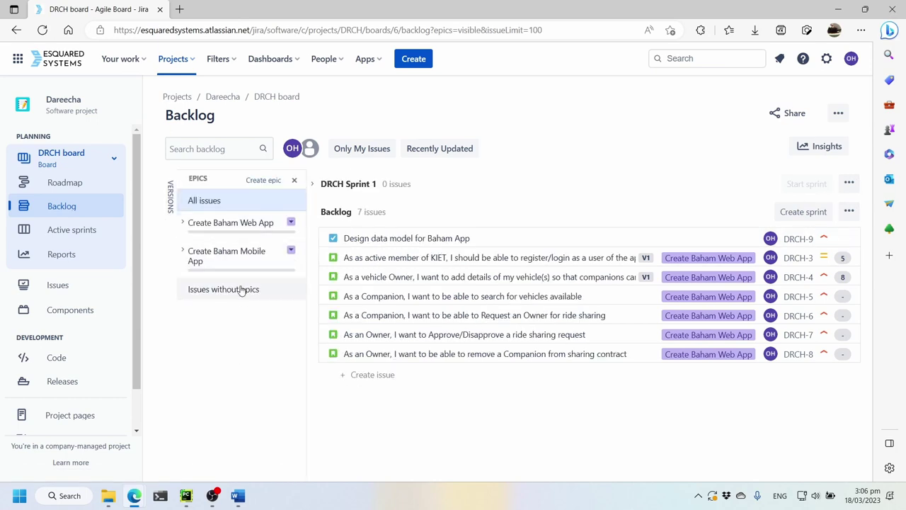
{"action": "left_click", "coordinate": [242, 292]}
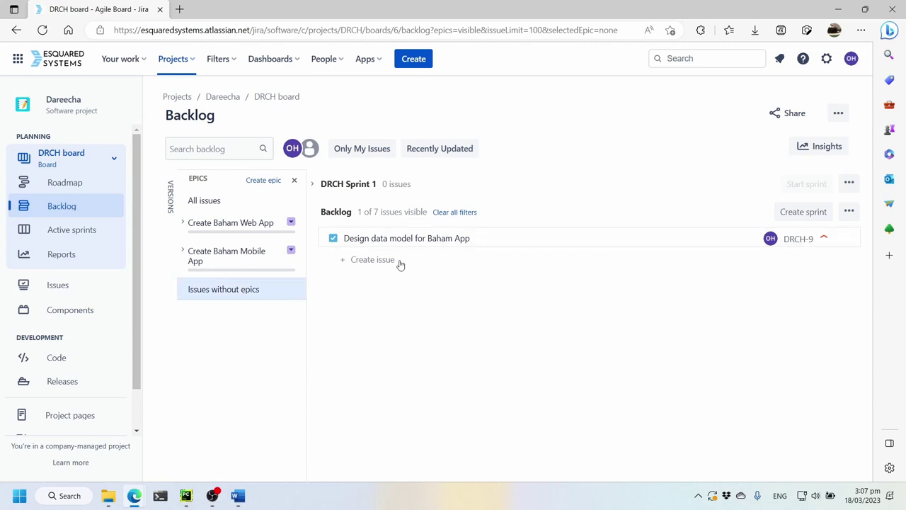
{"action": "left_click", "coordinate": [404, 262]}
{"action": "left_click", "coordinate": [332, 260]}
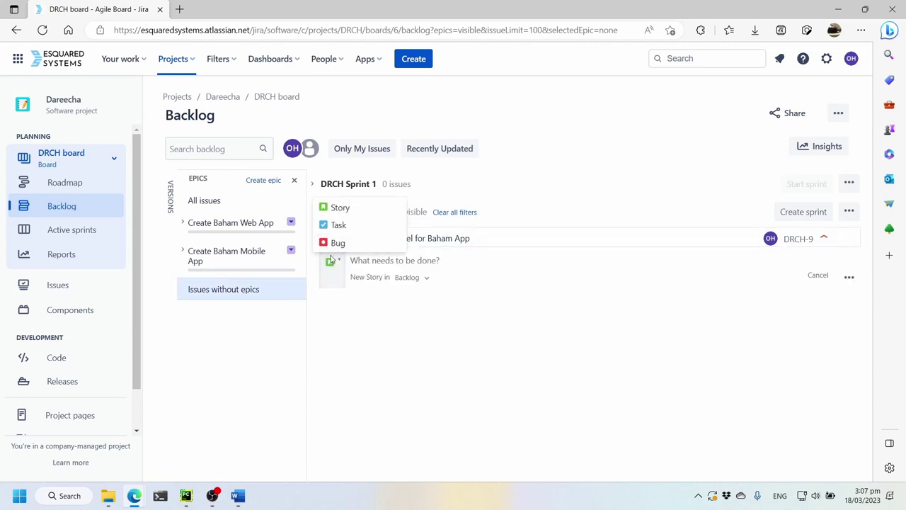
{"action": "left_click", "coordinate": [343, 225]}
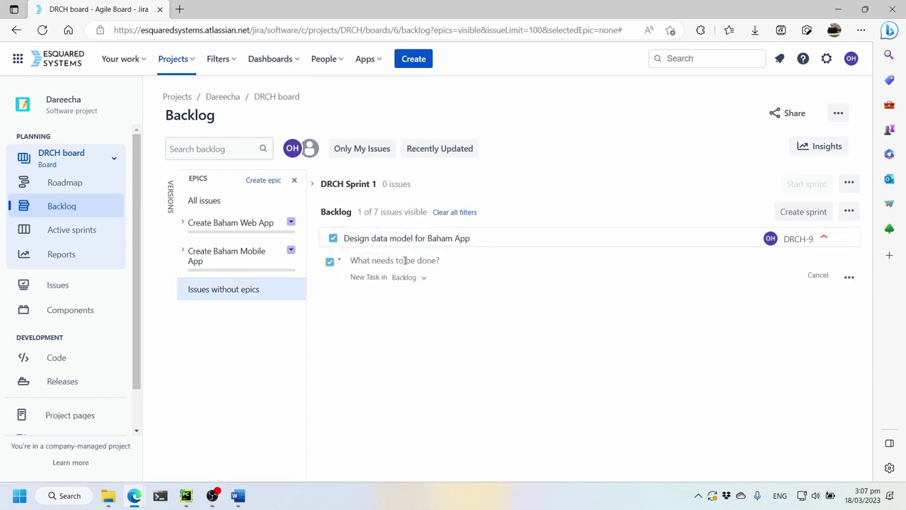
{"action": "type", "text": "Crat"}
{"action": "key", "text": "BackSpace"}
{"action": "type", "text": "eat"}
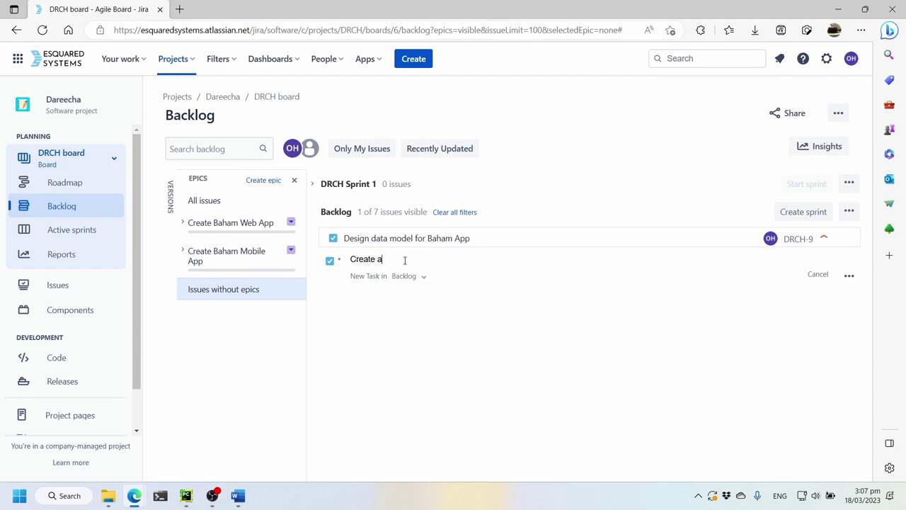
{"action": "type", "text": "e a"}
{"action": "key", "text": "BackSpace"}
{"action": "type", "text": "UI for the web app"}
{"action": "key", "text": "Return"}
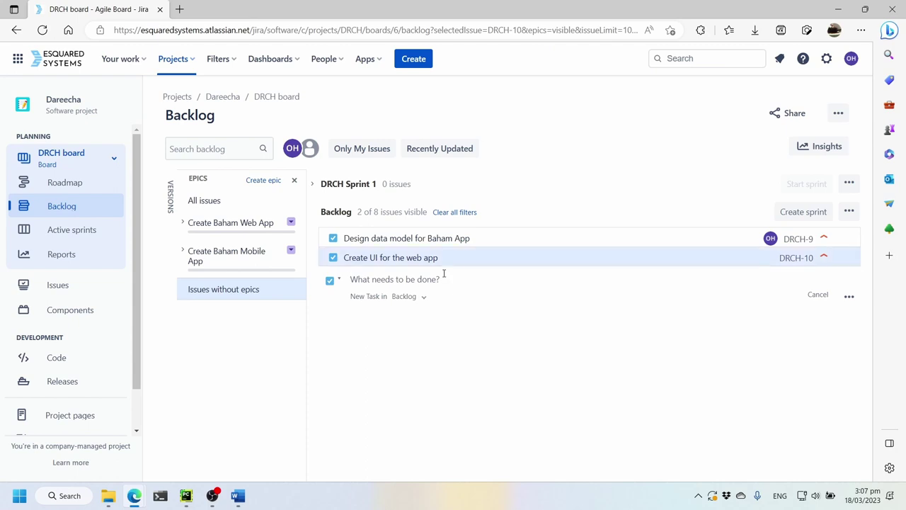
- Rename the new web app UI task DRCH-10 as "Create UI mock ups for the web app"
{"action": "left_click", "coordinate": [371, 256]}
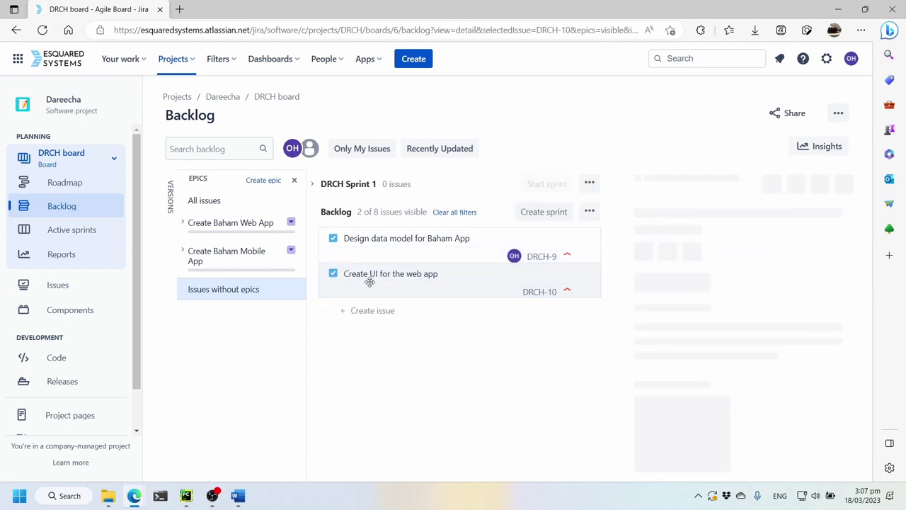
{"action": "left_click", "coordinate": [701, 208]}
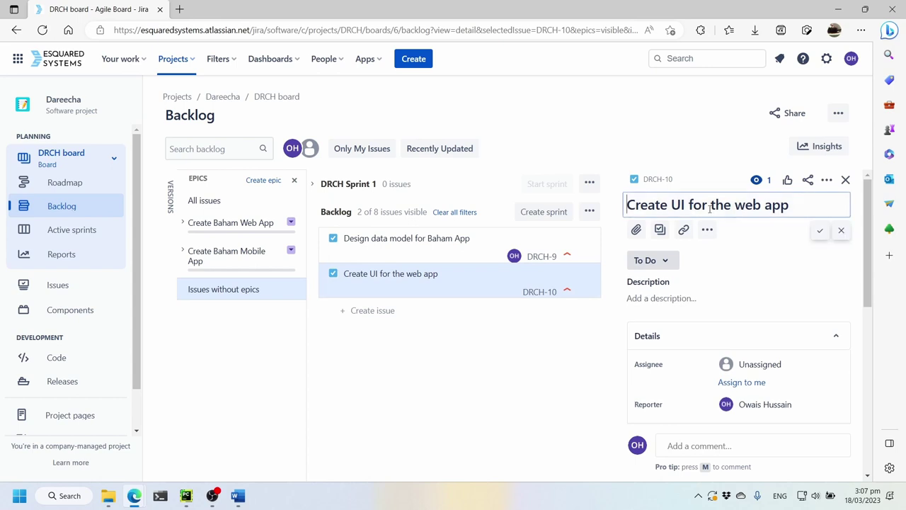
{"action": "key", "text": "ctrl+Right"}
{"action": "key", "text": "ctrl+Right"}
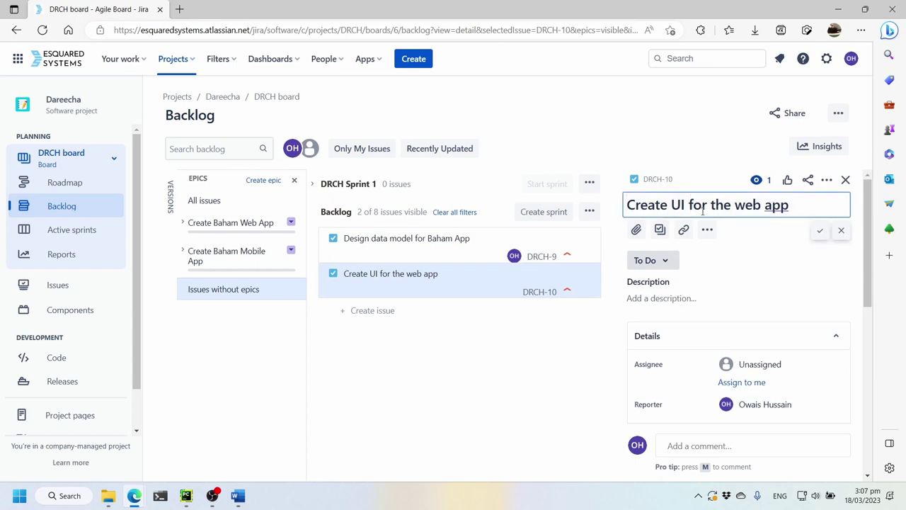
{"action": "type", "text": "mock up"}
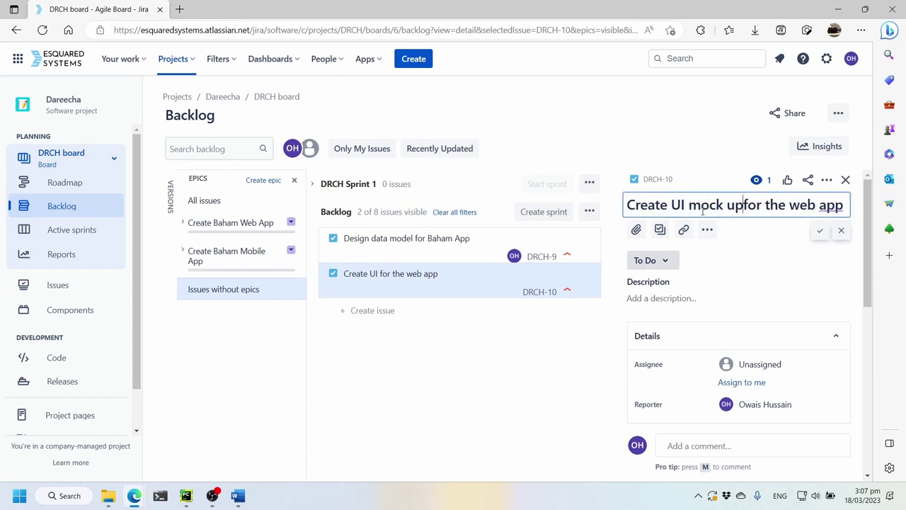
{"action": "type", "text": "s"}
{"action": "key", "text": "Return"}
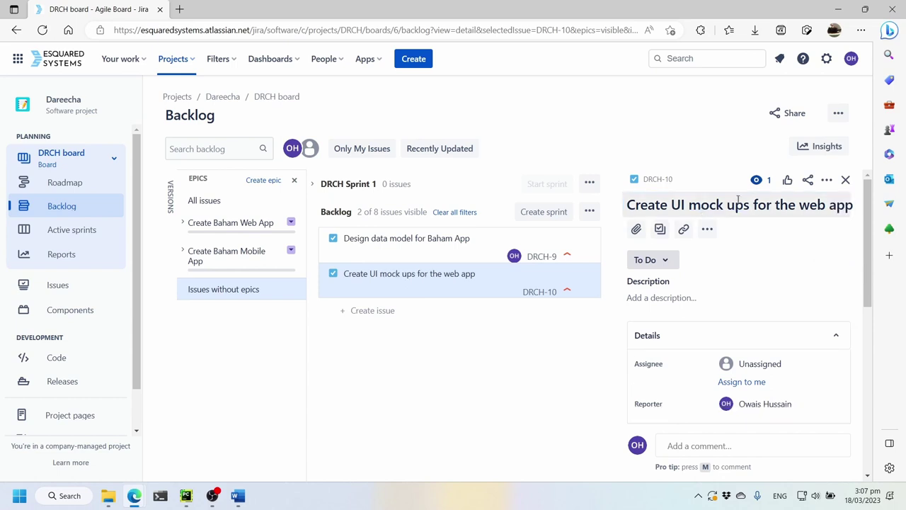
- Assign the "Create UI mock ups for the web app" task to yourself and close its details
{"action": "left_click", "coordinate": [845, 179]}
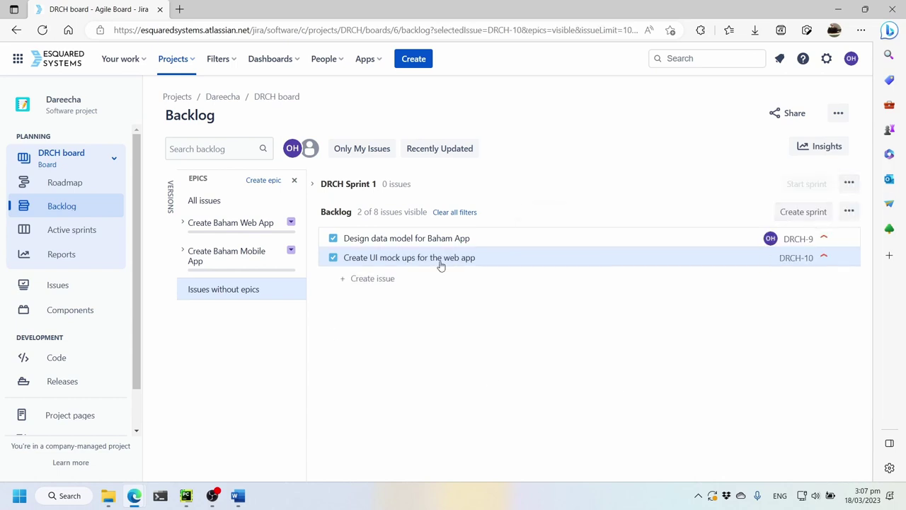
{"action": "left_click", "coordinate": [623, 260]}
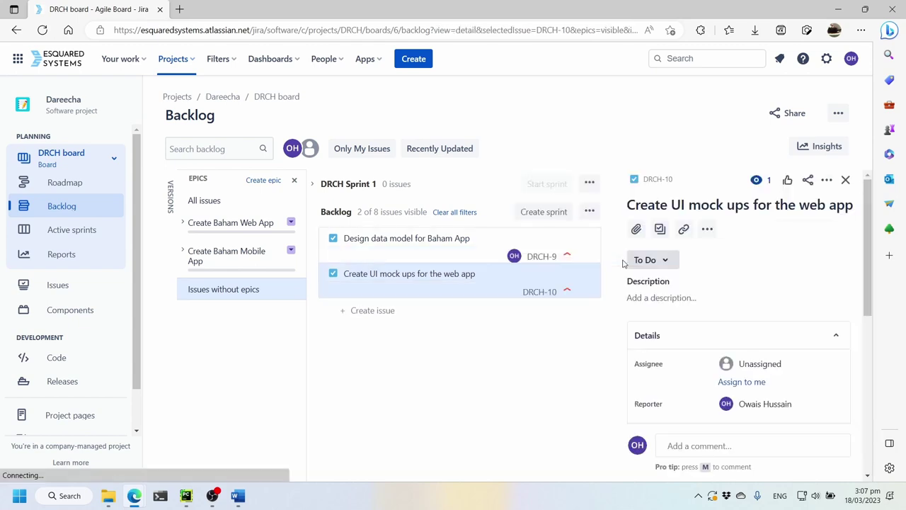
{"action": "left_click", "coordinate": [753, 384]}
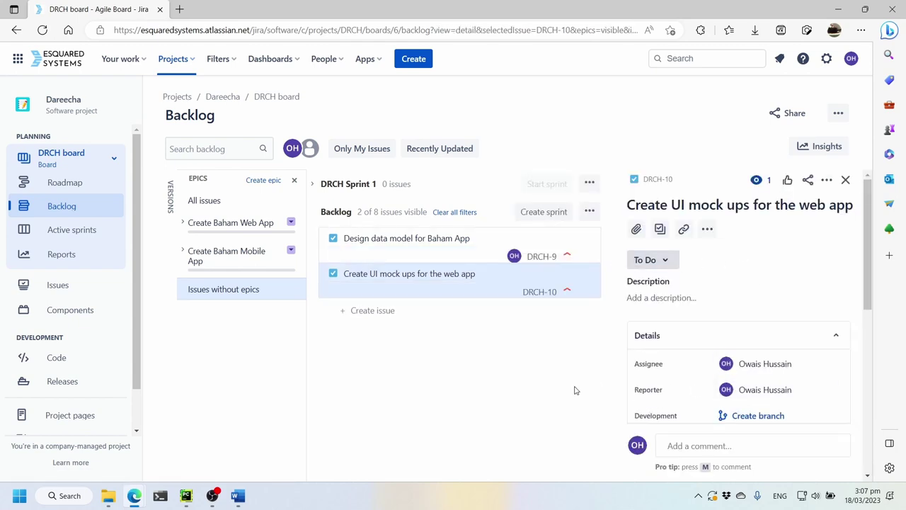
{"action": "left_click", "coordinate": [845, 179]}
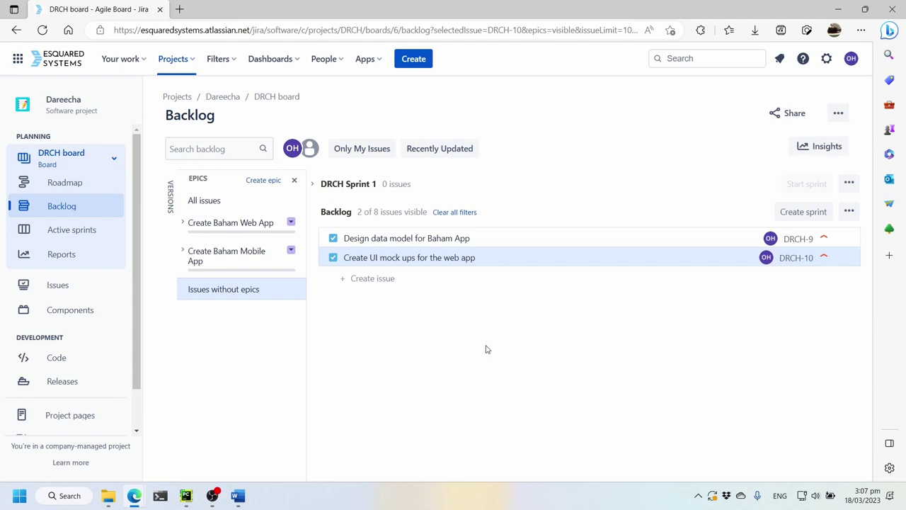
- Create a backlog task named "Create test suite for the Baham services" among the issues without epics
{"action": "left_click", "coordinate": [387, 281]}
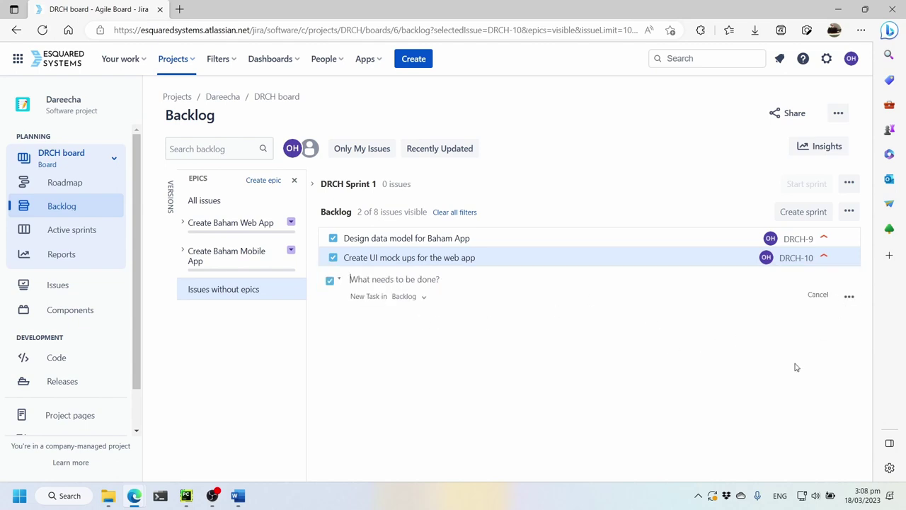
{"action": "type", "text": "Create test su"}
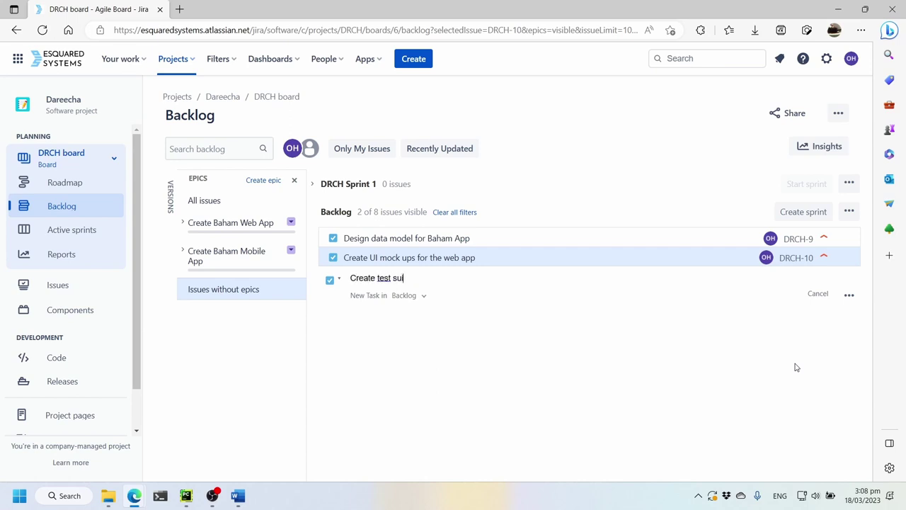
{"action": "type", "text": "ite for the Baham services"}
{"action": "key", "text": "Return"}
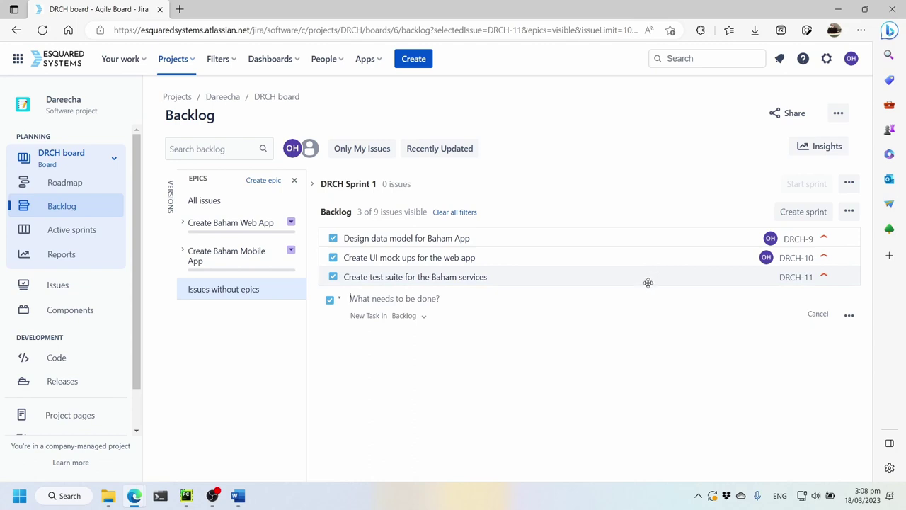
- Assign the "Create test suite for the Baham services" task to yourself and close its details
{"action": "left_click", "coordinate": [647, 280]}
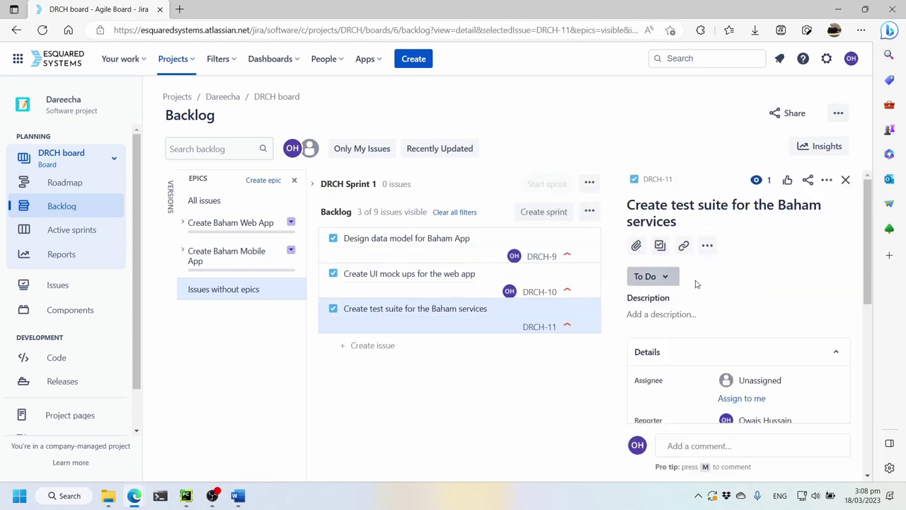
{"action": "left_click", "coordinate": [737, 399]}
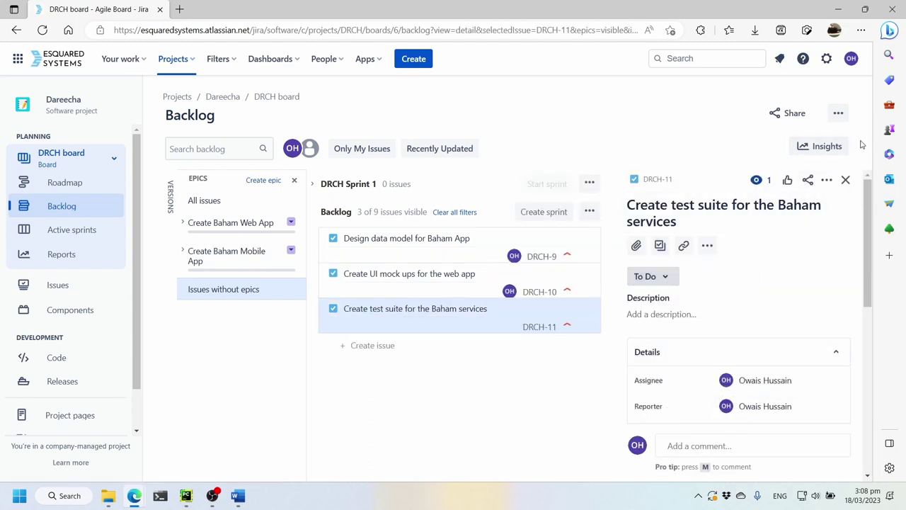
{"action": "left_click", "coordinate": [845, 180]}
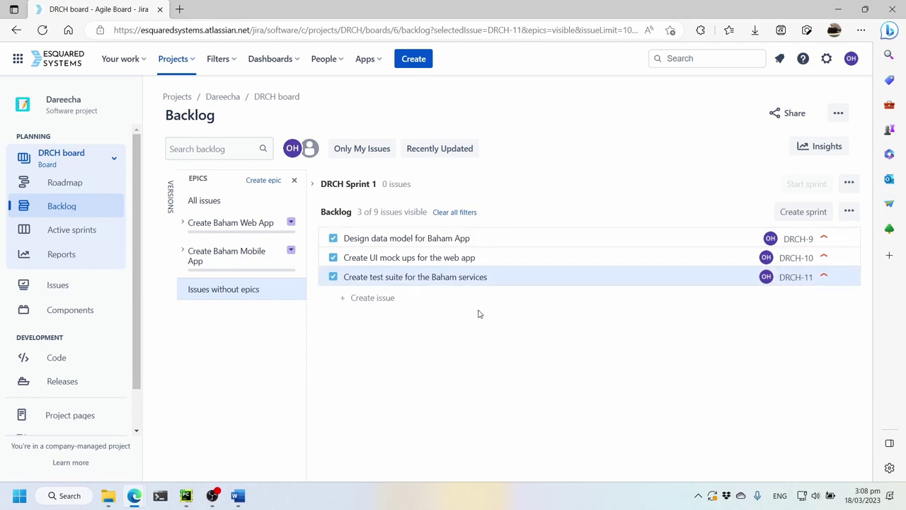
- Check the active sprints board, and create a second sprint in the backlog with its section collapsed
{"action": "left_click", "coordinate": [71, 229]}
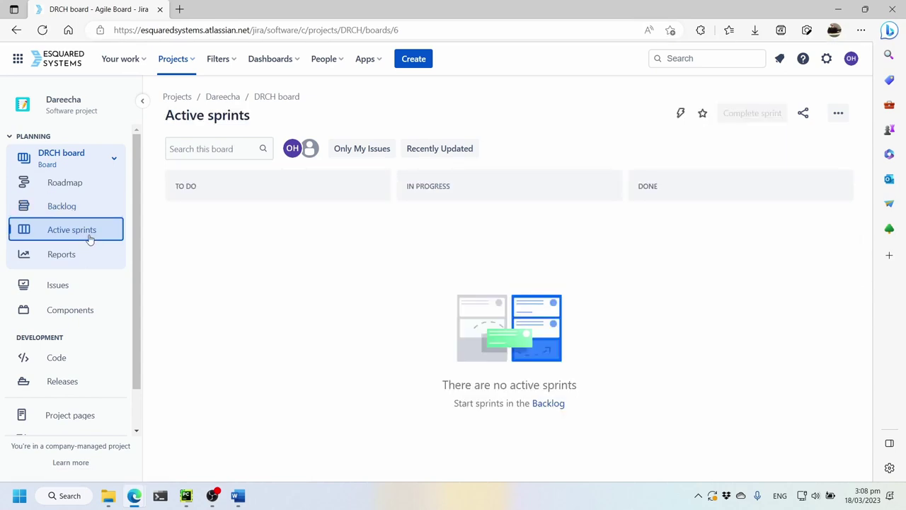
{"action": "left_click", "coordinate": [85, 207]}
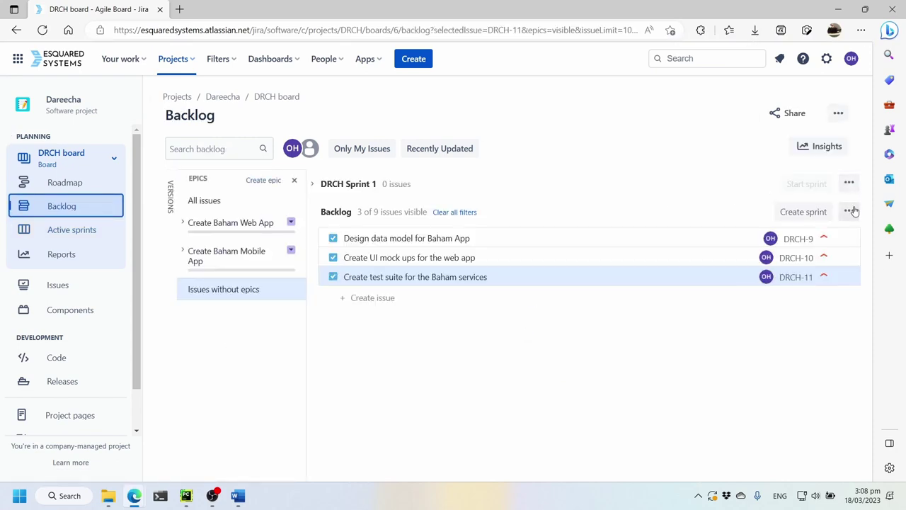
{"action": "left_click", "coordinate": [815, 211]}
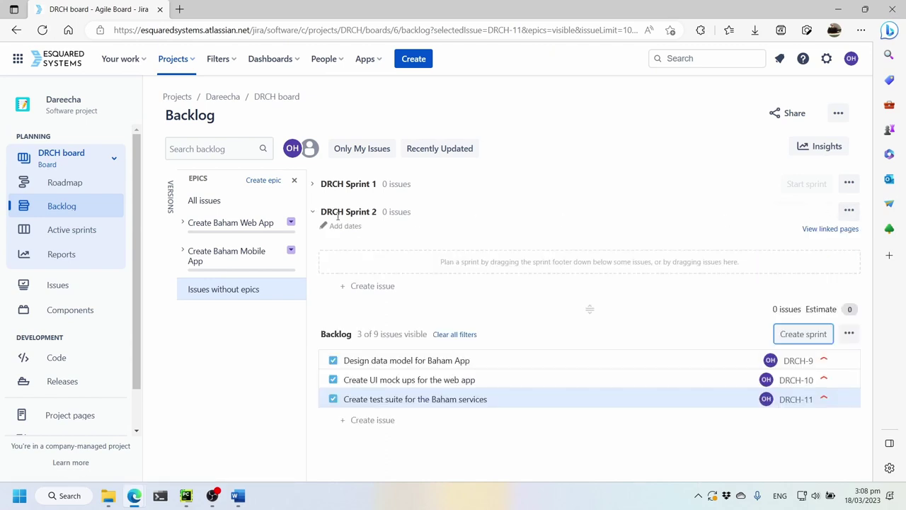
{"action": "left_click", "coordinate": [313, 213]}
- Edit DRCH Sprint 1 to give it a duration of 2 weeks and a start date of 20/Mar/23 03:08 PM
{"action": "left_click", "coordinate": [313, 186]}
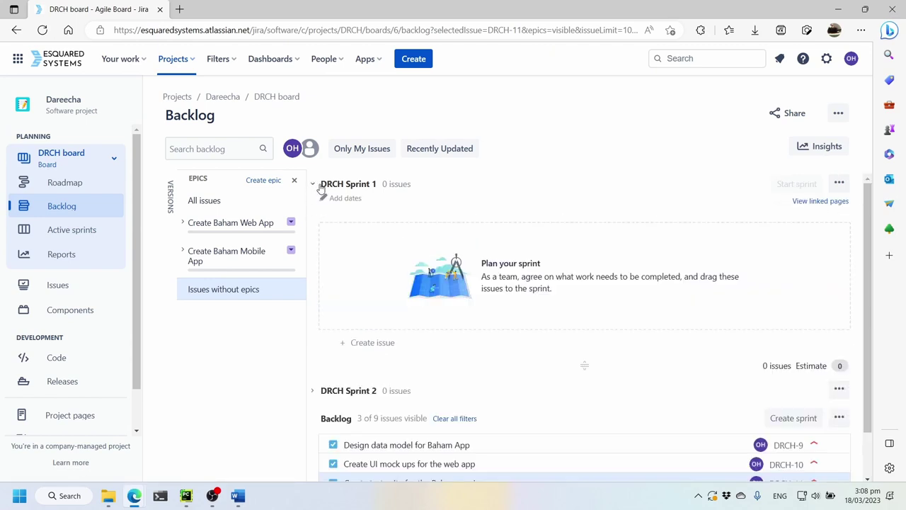
{"action": "left_click", "coordinate": [351, 203]}
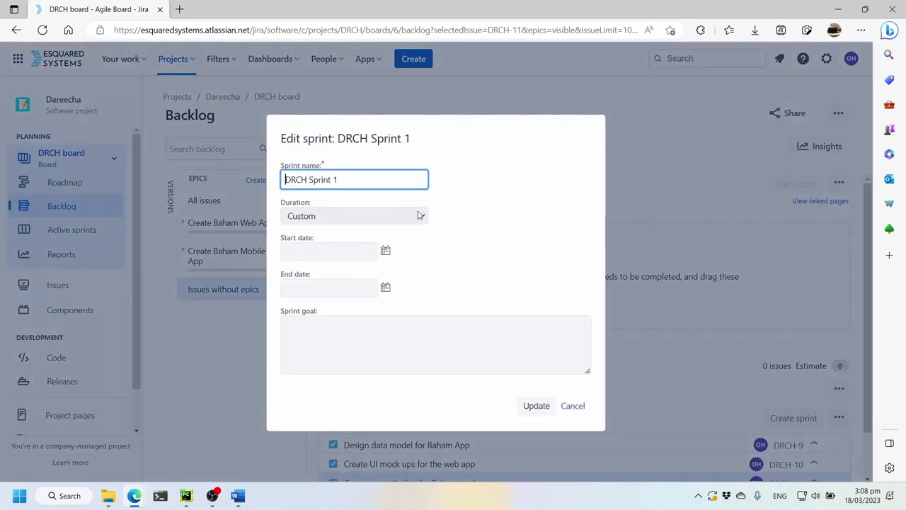
{"action": "left_click", "coordinate": [419, 215]}
{"action": "left_click", "coordinate": [414, 247]}
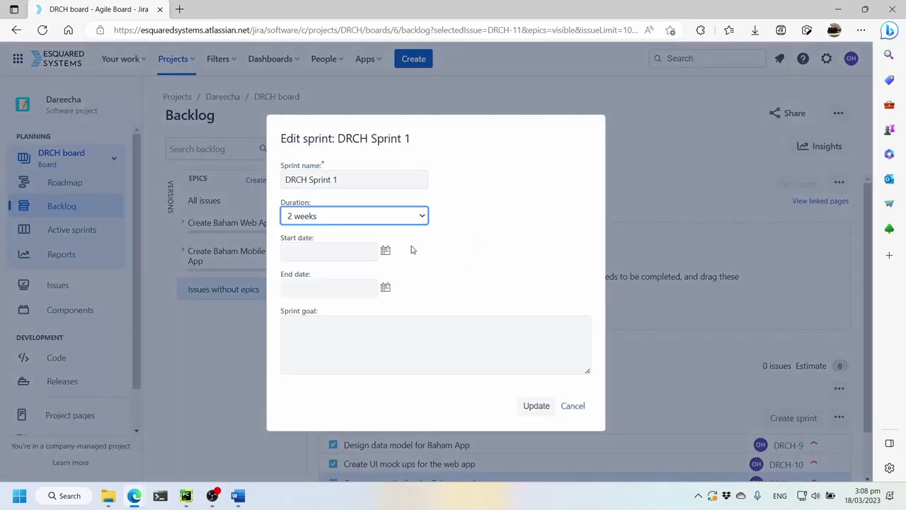
{"action": "left_click", "coordinate": [385, 250]}
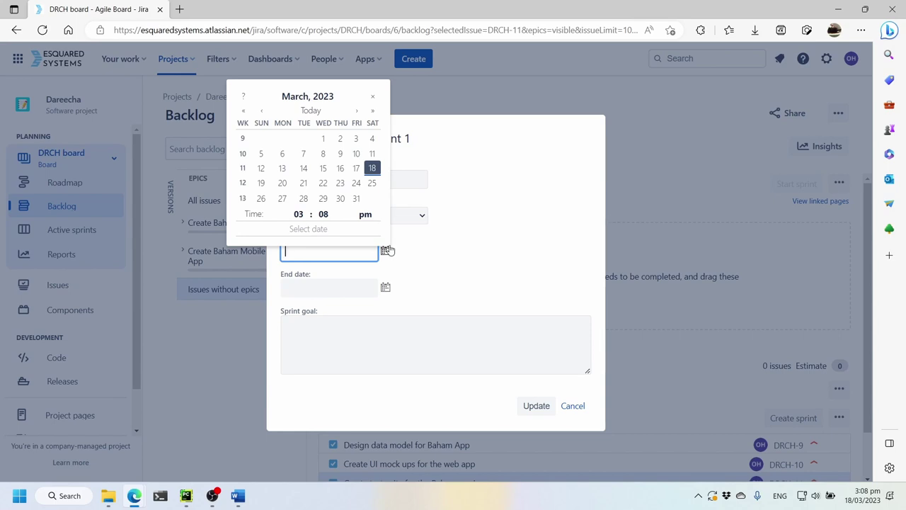
{"action": "left_click", "coordinate": [281, 183]}
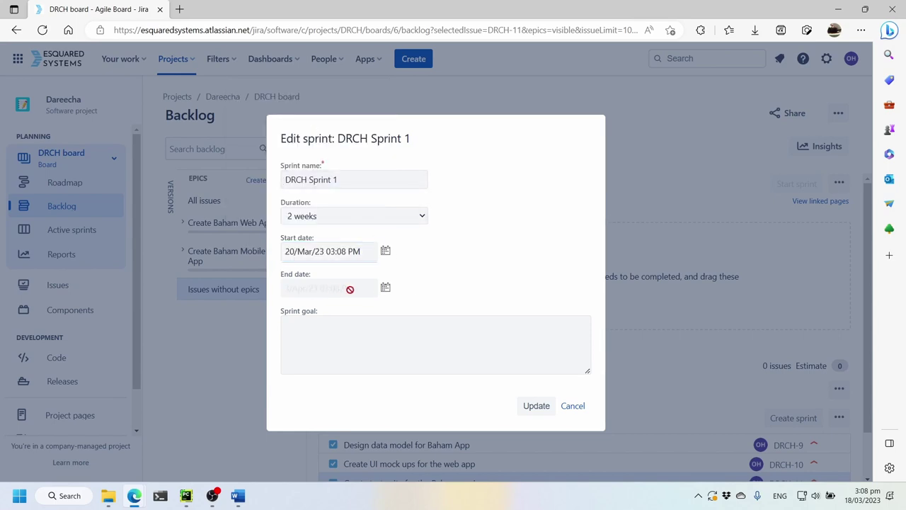
- Set the start date of DRCH Sprint 1 to 20/Apr/23 03:08 PM
{"action": "left_click", "coordinate": [385, 251]}
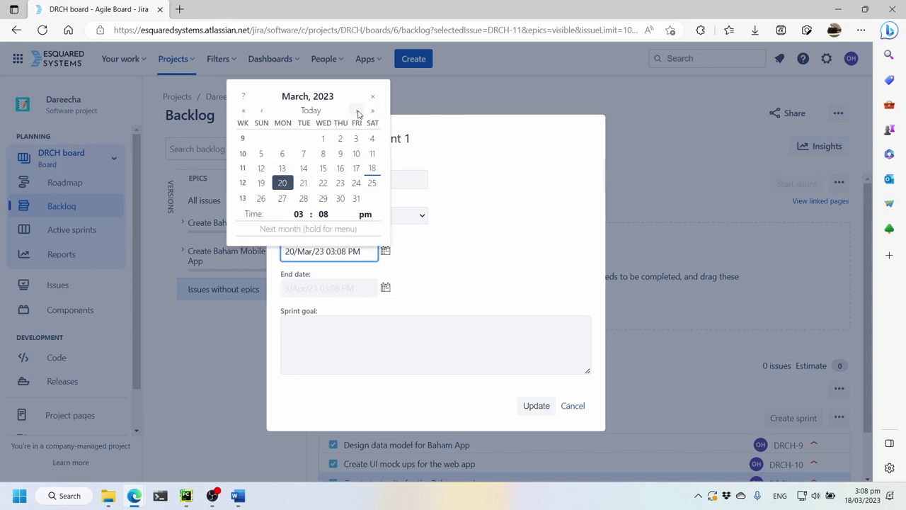
{"action": "left_click", "coordinate": [357, 111]}
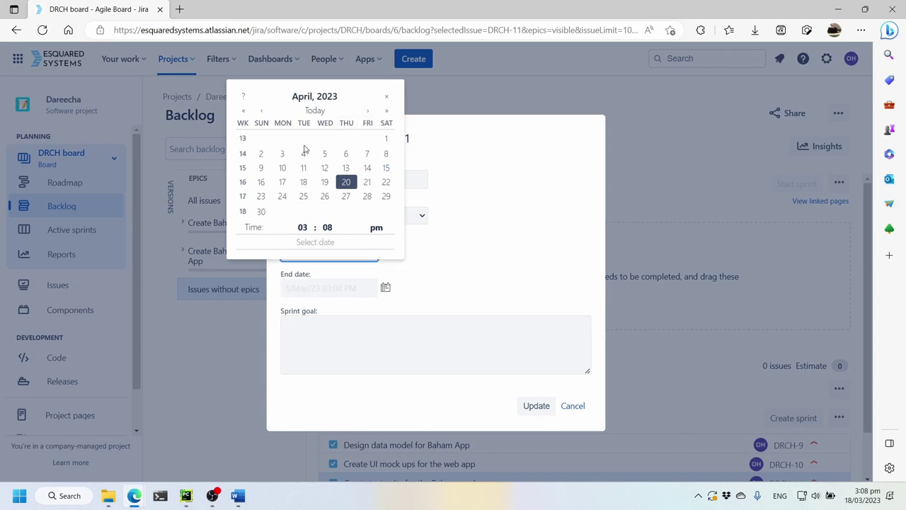
{"action": "left_click", "coordinate": [458, 268]}
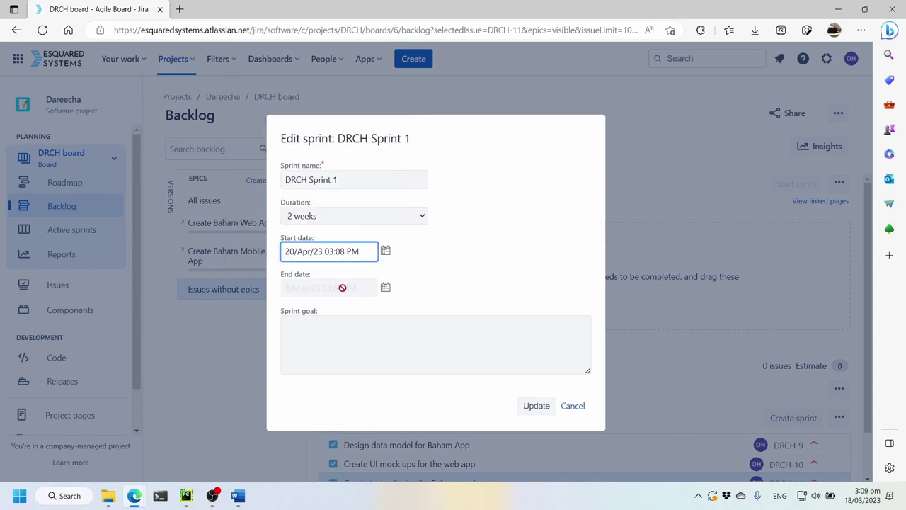
{"action": "left_click", "coordinate": [388, 290]}
- Enter the sprint goal "Owners are able to register/login and create details of their vehicles." and save DRCH Sprint 1
{"action": "left_click", "coordinate": [409, 340]}
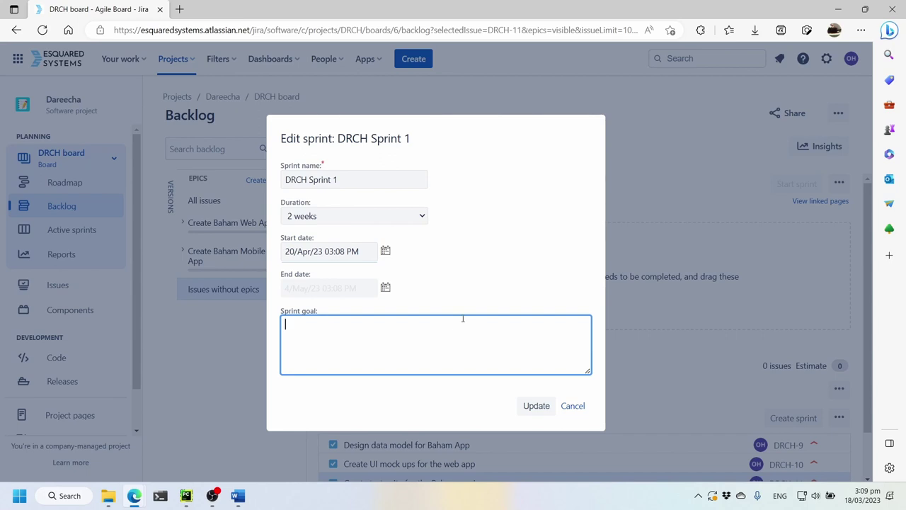
{"action": "type", "text": "Owner"}
{"action": "key", "text": "BackSpace"}
{"action": "key", "text": "BackSpace"}
{"action": "key", "text": "BackSpace"}
{"action": "key", "text": "BackSpace"}
{"action": "key", "text": "BackSpace"}
{"action": "key", "text": "BackSpace"}
{"action": "type", "text": "are able to register/login a"}
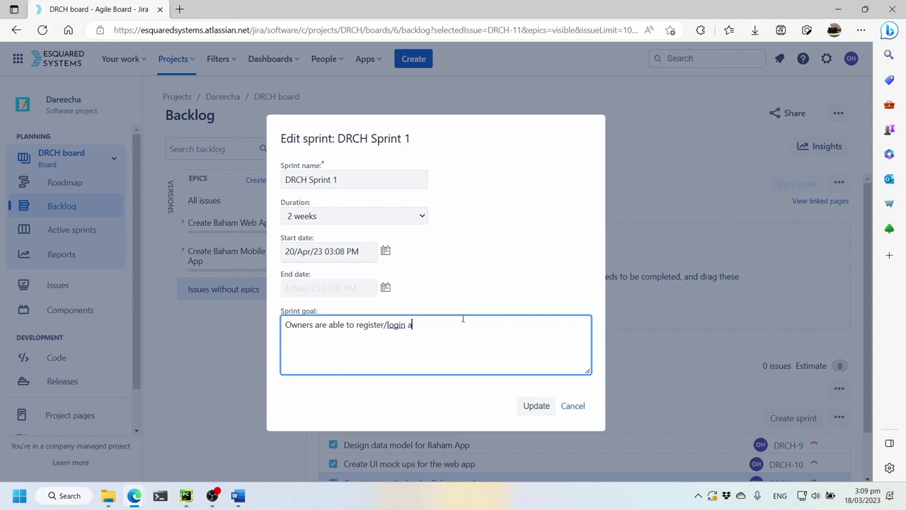
{"action": "type", "text": "nd create details of their vehicles."}
{"action": "left_click", "coordinate": [537, 410]}
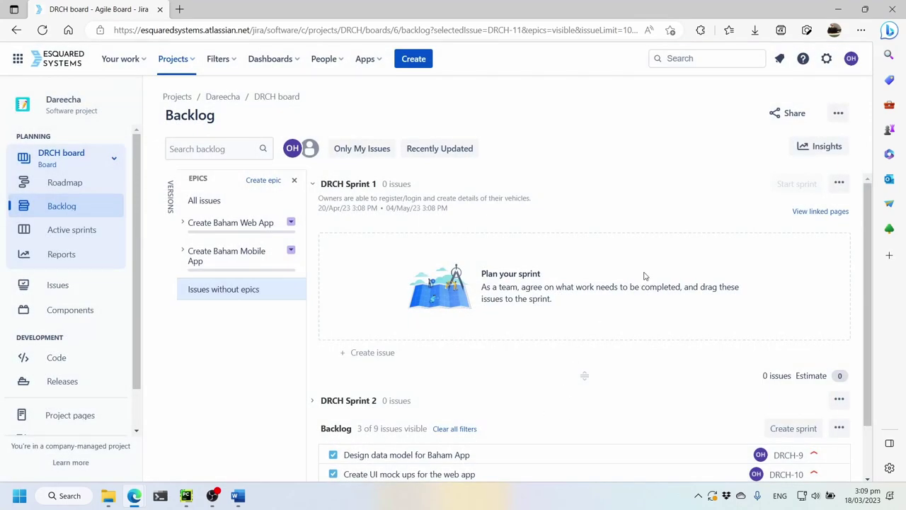
- Filter the backlog to issues without epics and move the "Design data model for Baham App" task into DRCH Sprint 1
{"action": "scroll", "coordinate": [644, 275], "scroll_direction": "down", "scroll_amount": 2}
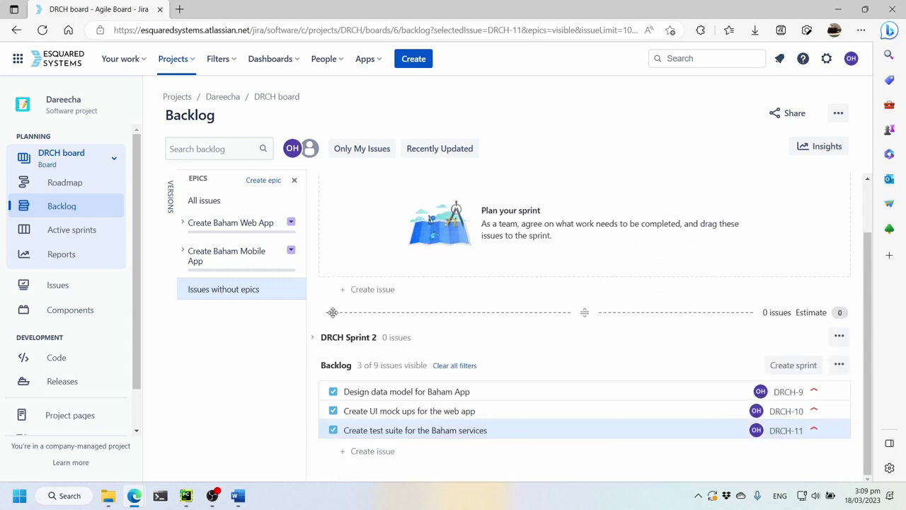
{"action": "left_click", "coordinate": [250, 224]}
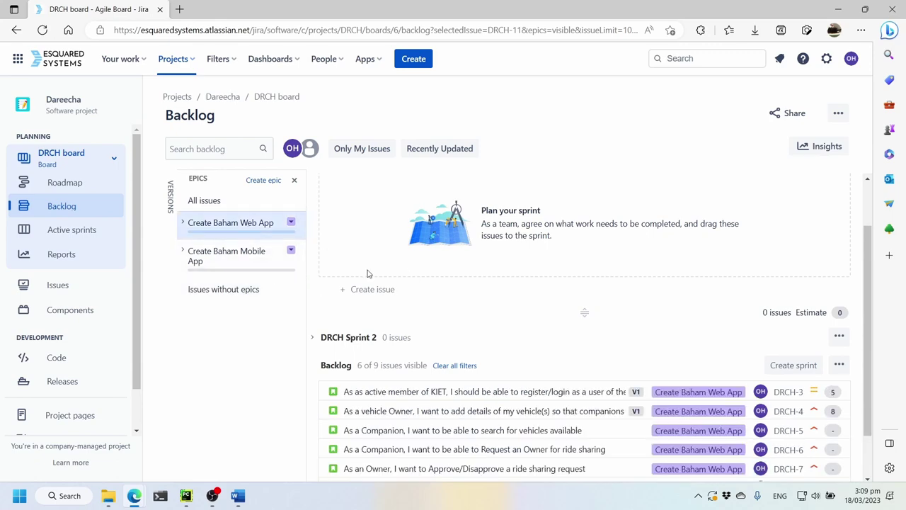
{"action": "scroll", "coordinate": [434, 285], "scroll_direction": "up", "scroll_amount": 1}
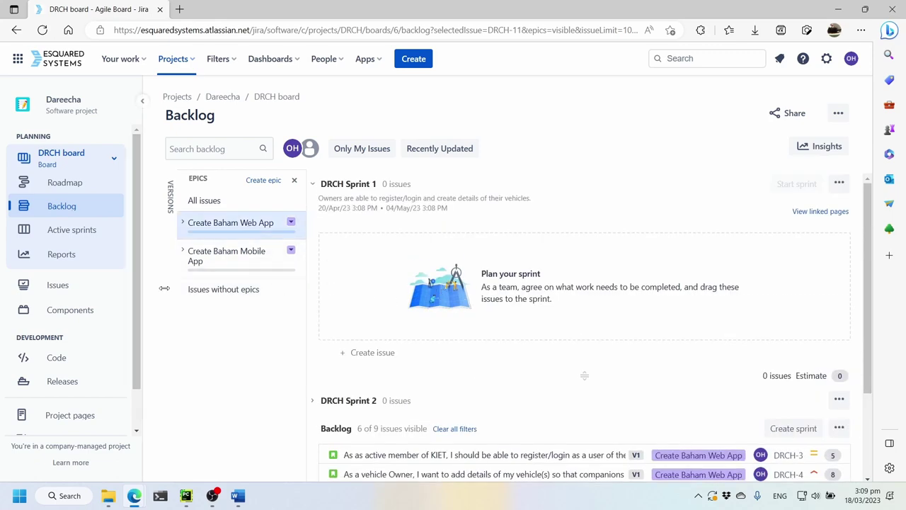
{"action": "left_click", "coordinate": [219, 290]}
{"action": "scroll", "coordinate": [522, 305], "scroll_direction": "down", "scroll_amount": 1}
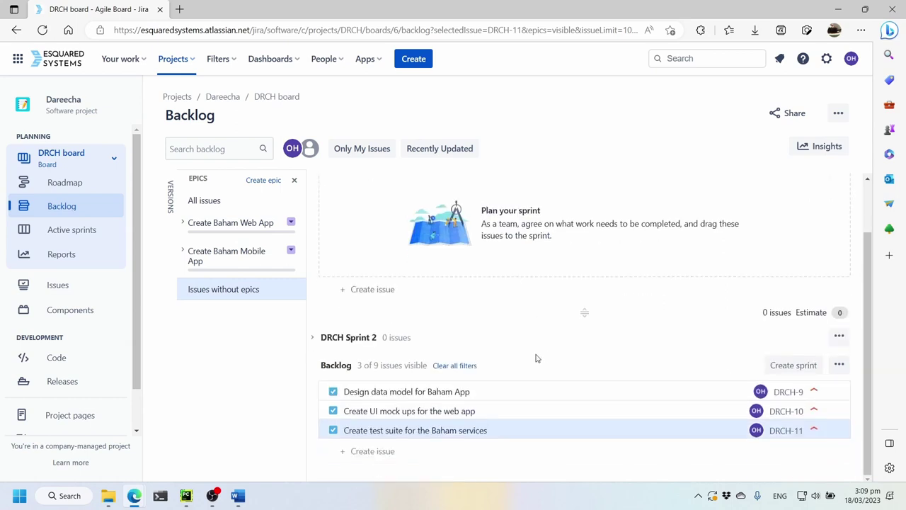
{"action": "left_click_drag", "start_coordinate": [547, 396], "coordinate": [555, 235]}
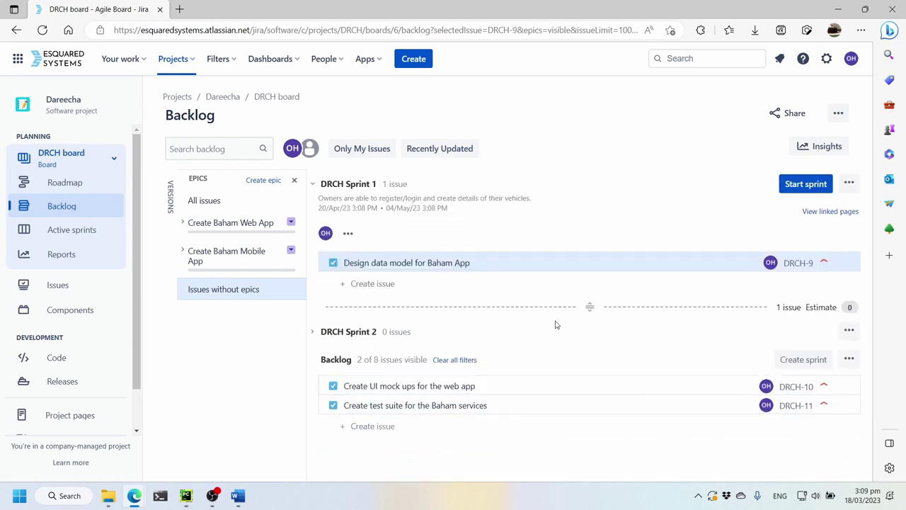
{"action": "left_click", "coordinate": [491, 256]}
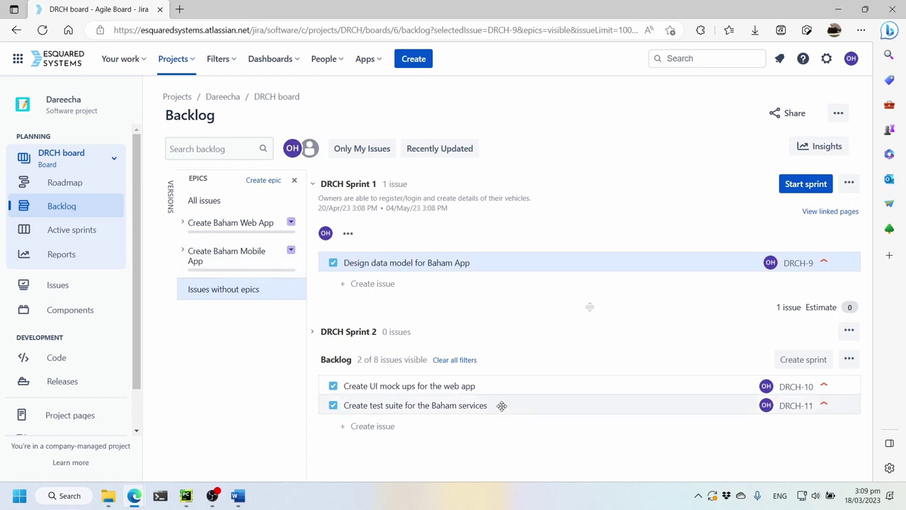
- Filter the backlog to the Create Baham Web App epic and move stories DRCH-3 and DRCH-4 into DRCH Sprint 1
{"action": "left_click", "coordinate": [252, 230]}
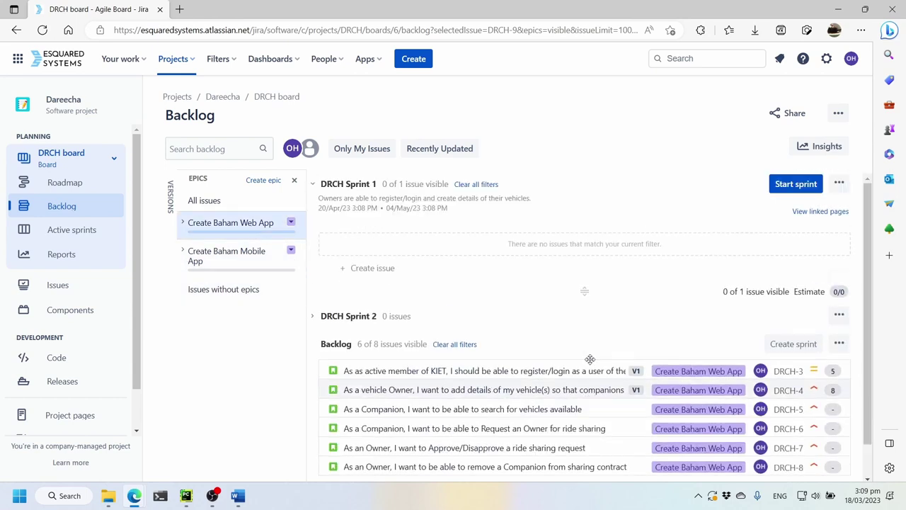
{"action": "left_click_drag", "start_coordinate": [564, 370], "coordinate": [576, 248]}
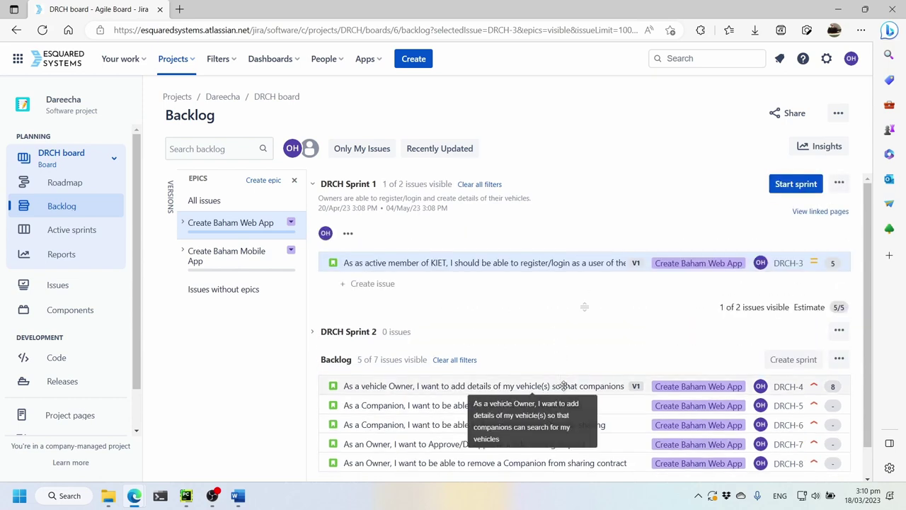
{"action": "left_click_drag", "start_coordinate": [563, 386], "coordinate": [560, 282]}
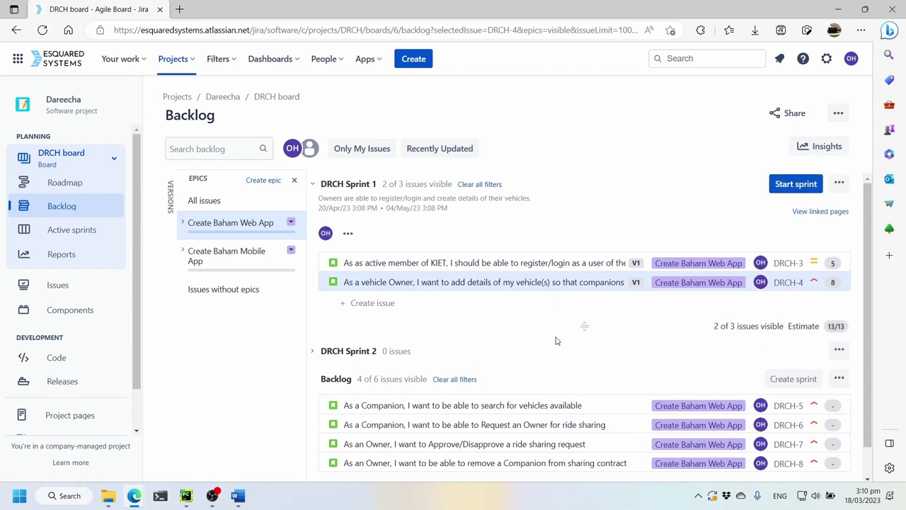
{"action": "scroll", "coordinate": [560, 351], "scroll_direction": "down", "scroll_amount": 1}
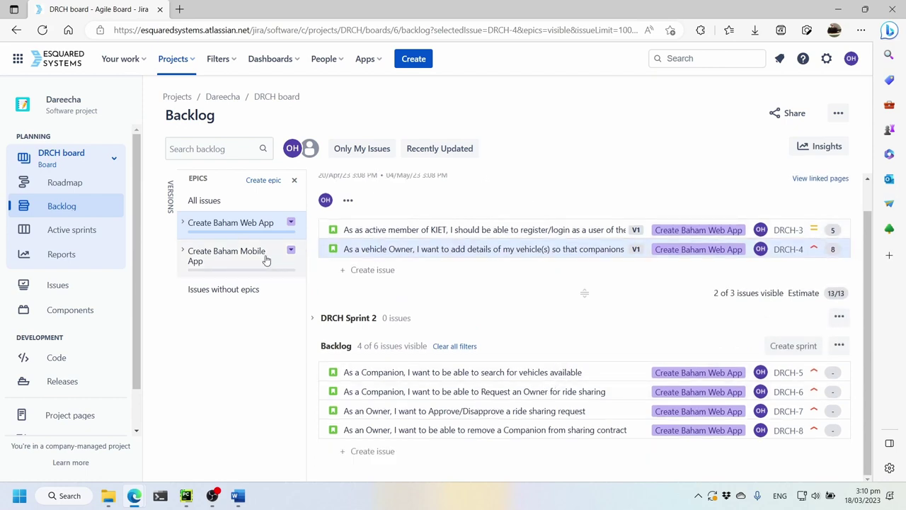
{"action": "scroll", "coordinate": [652, 229], "scroll_direction": "up", "scroll_amount": 1}
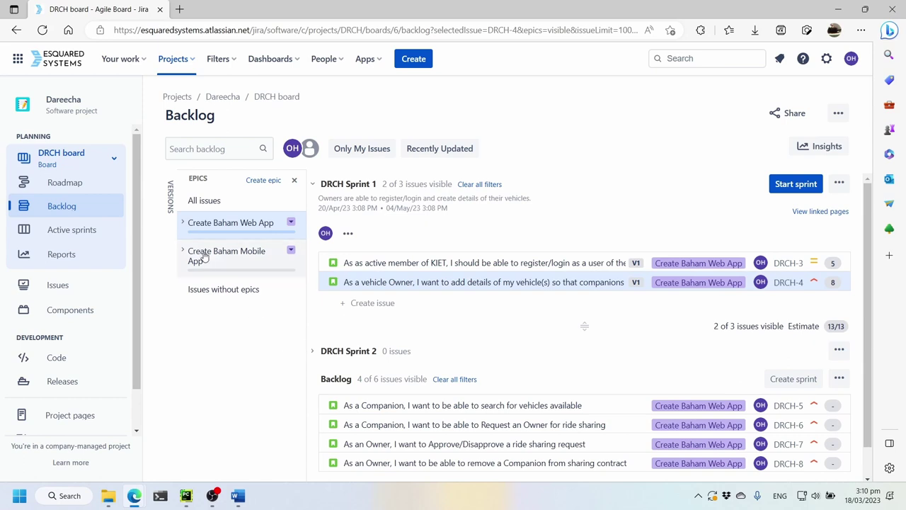
- Filter the backlog to issues without epics and move the "Create test suite for the Baham services" task into DRCH Sprint 2
{"action": "left_click", "coordinate": [314, 351]}
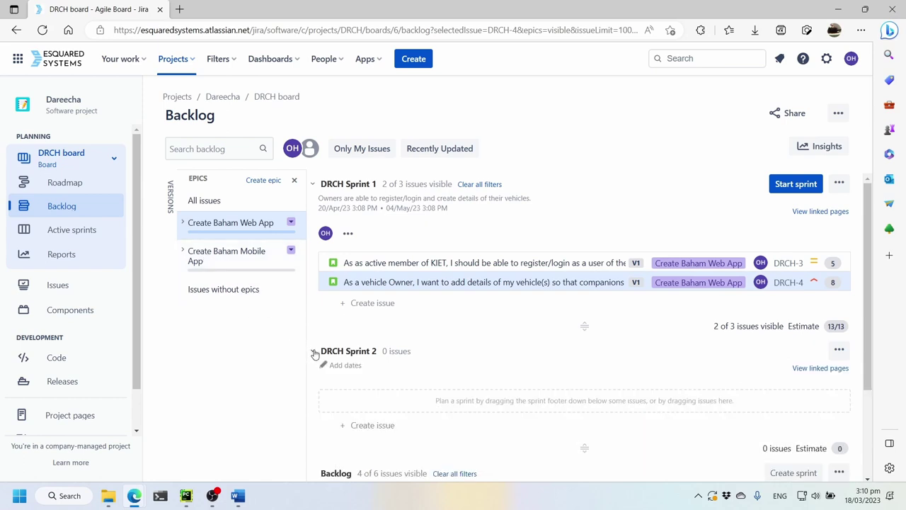
{"action": "left_click", "coordinate": [236, 287]}
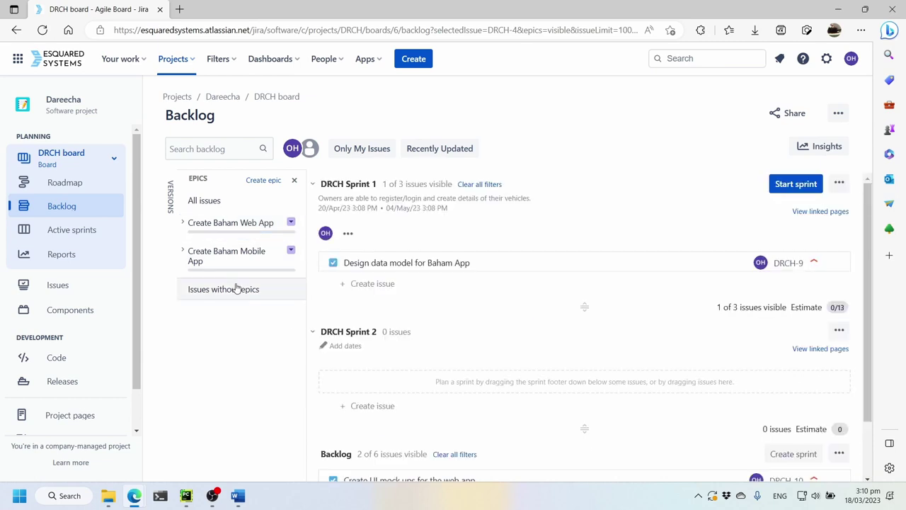
{"action": "scroll", "coordinate": [470, 299], "scroll_direction": "down", "scroll_amount": 2}
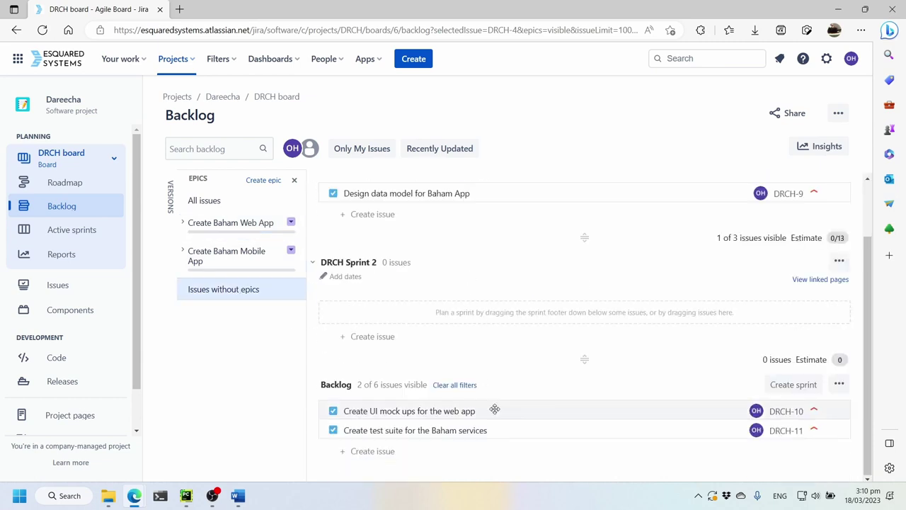
{"action": "left_click_drag", "start_coordinate": [506, 429], "coordinate": [510, 383]}
{"action": "scroll", "coordinate": [536, 337], "scroll_direction": "down", "scroll_amount": 1}
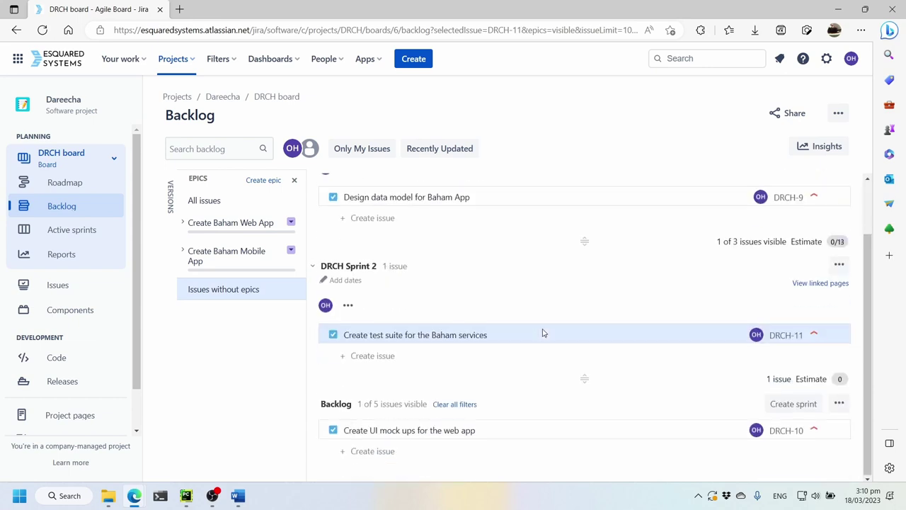
- Filter the backlog to the Create Baham Web App epic and move stories DRCH-5 and DRCH-6 into DRCH Sprint 2
{"action": "left_click", "coordinate": [203, 236]}
{"action": "scroll", "coordinate": [665, 360], "scroll_direction": "down", "scroll_amount": 1}
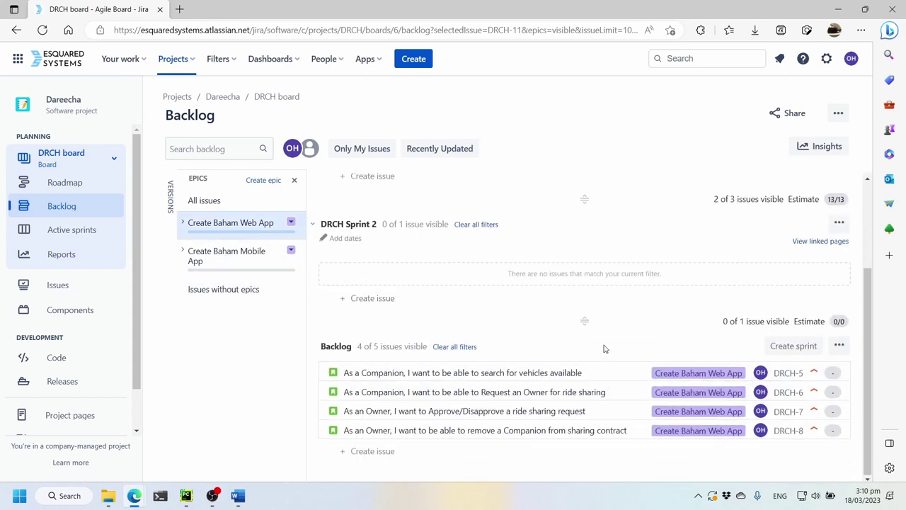
{"action": "scroll", "coordinate": [603, 360], "scroll_direction": "up", "scroll_amount": 1}
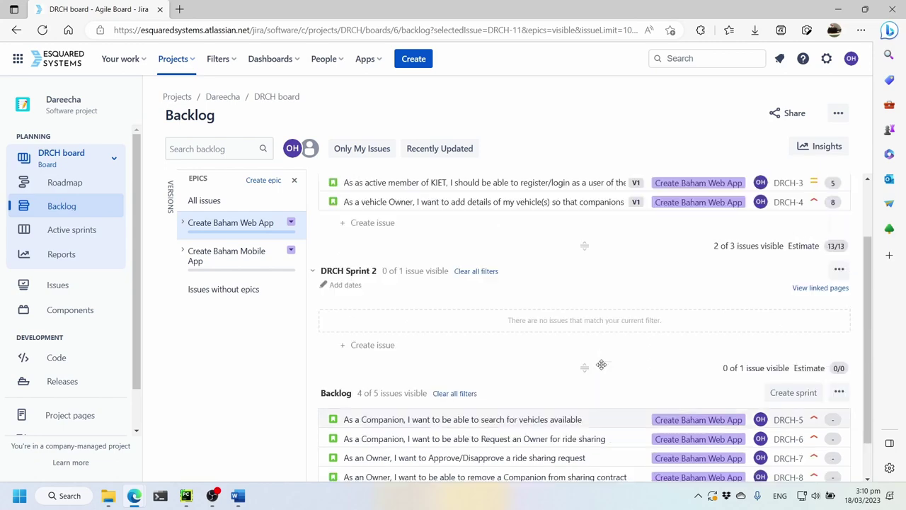
{"action": "scroll", "coordinate": [602, 364], "scroll_direction": "down", "scroll_amount": 1}
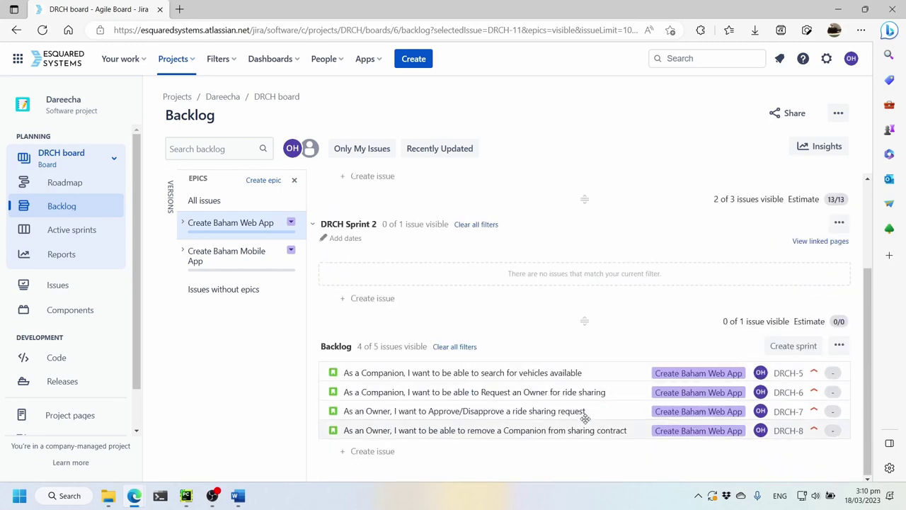
{"action": "left_click_drag", "start_coordinate": [572, 366], "coordinate": [581, 393]}
{"action": "scroll", "coordinate": [625, 330], "scroll_direction": "down", "scroll_amount": 3}
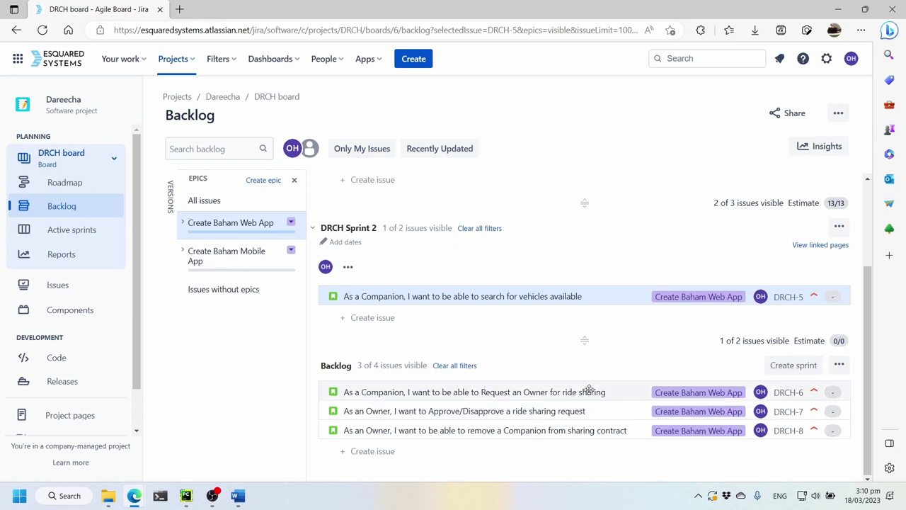
{"action": "left_click_drag", "start_coordinate": [591, 392], "coordinate": [587, 431]}
{"action": "scroll", "coordinate": [589, 343], "scroll_direction": "down", "scroll_amount": 1}
{"action": "scroll", "coordinate": [588, 343], "scroll_direction": "down", "scroll_amount": 1}
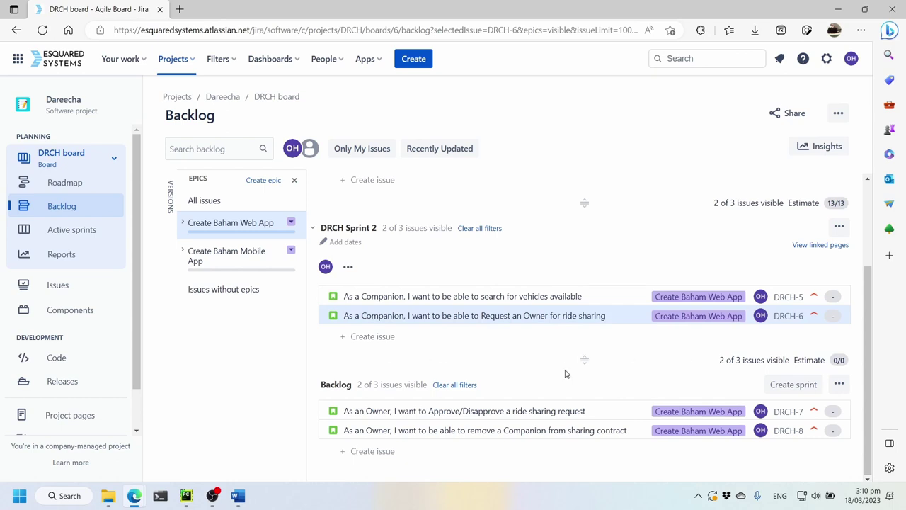
- Create a third sprint and move the "Create UI mock ups for the web app" task, which has no epic, into it
{"action": "left_click", "coordinate": [794, 386]}
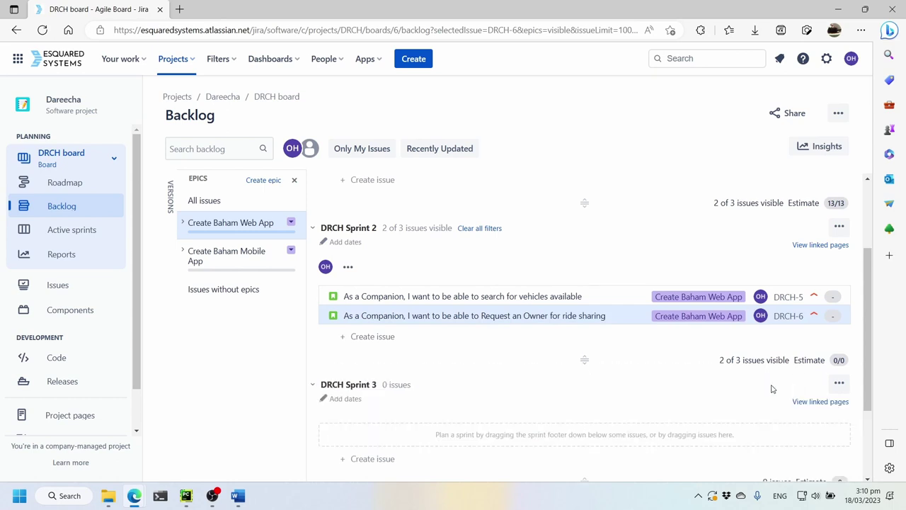
{"action": "scroll", "coordinate": [488, 379], "scroll_direction": "down", "scroll_amount": 2}
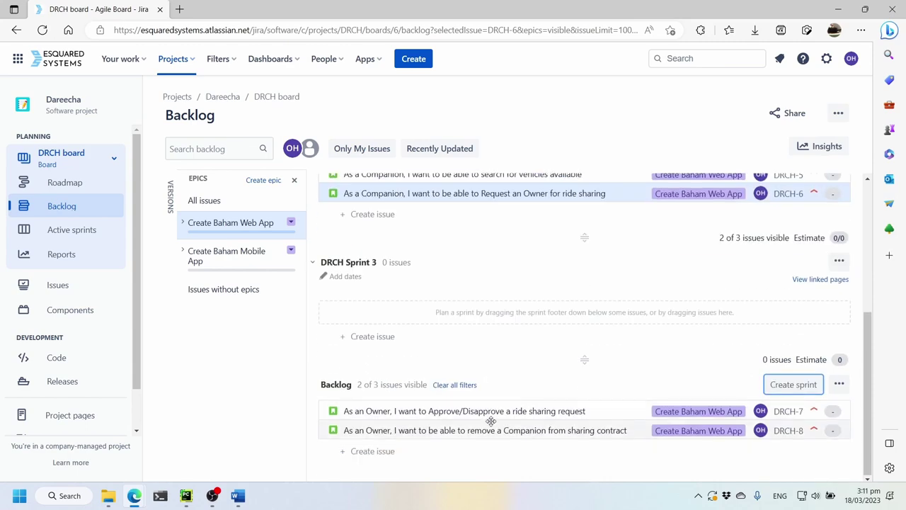
{"action": "left_click", "coordinate": [235, 290]}
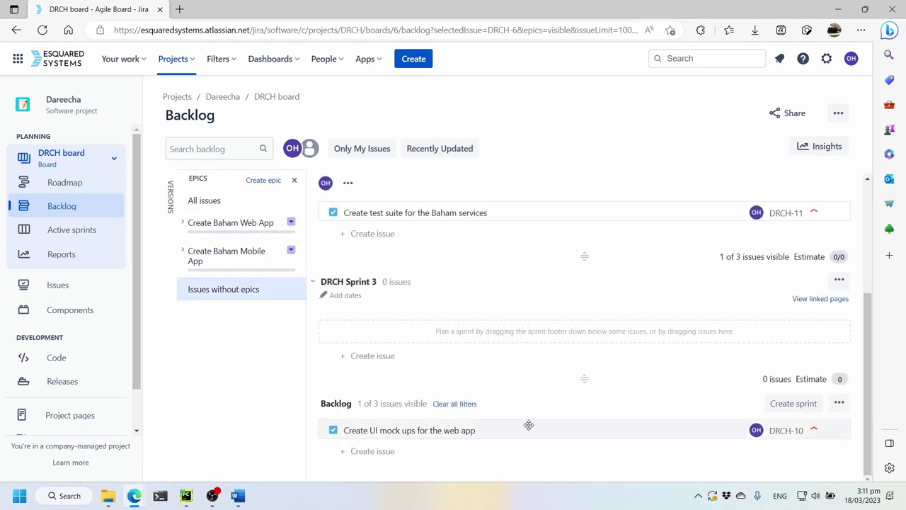
{"action": "left_click_drag", "start_coordinate": [527, 429], "coordinate": [529, 408]}
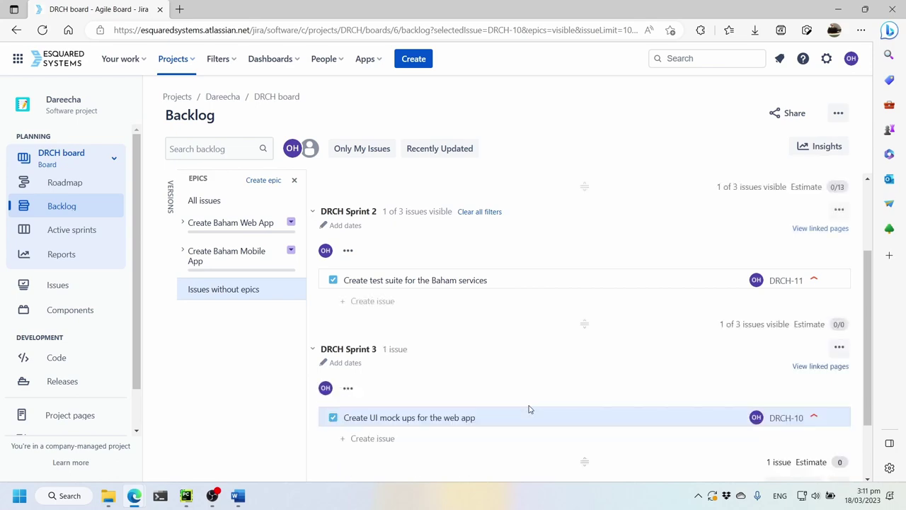
- Filter the backlog to the Create Baham Web App epic and move stories DRCH-7 and DRCH-8 into DRCH Sprint 3
{"action": "left_click", "coordinate": [219, 225]}
{"action": "scroll", "coordinate": [503, 383], "scroll_direction": "down", "scroll_amount": 2}
{"action": "left_click_drag", "start_coordinate": [505, 407], "coordinate": [492, 374]}
{"action": "scroll", "coordinate": [516, 399], "scroll_direction": "down", "scroll_amount": 2}
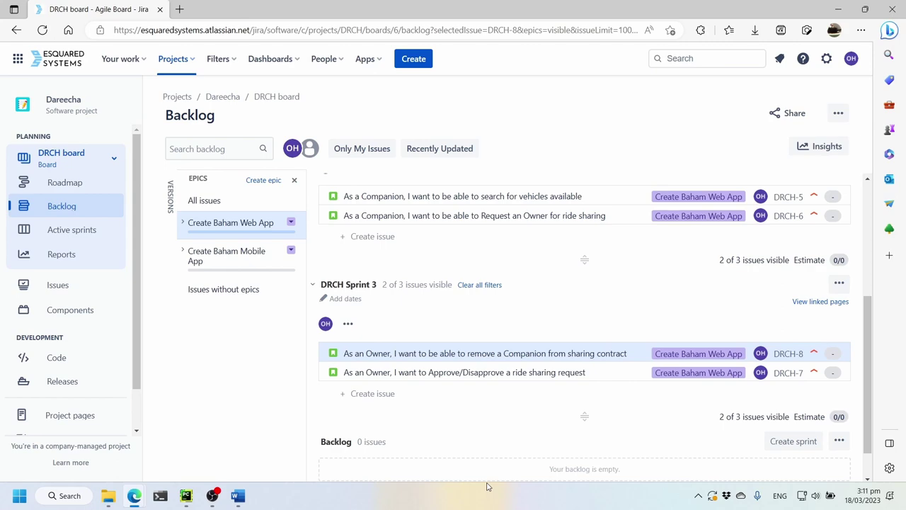
- Review the Create Baham Web App stories assigned to each of the three planned sprints
{"action": "scroll", "coordinate": [475, 351], "scroll_direction": "up", "scroll_amount": 1}
{"action": "scroll", "coordinate": [473, 352], "scroll_direction": "down", "scroll_amount": 1}
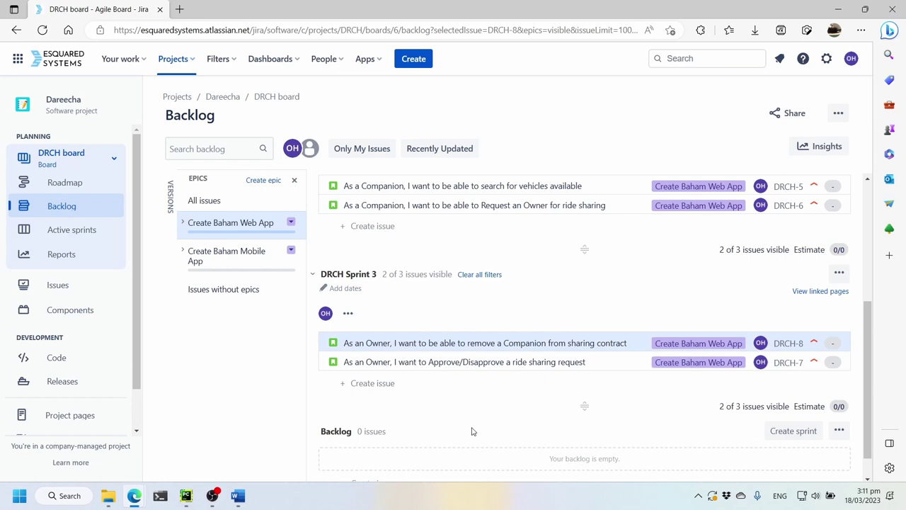
{"action": "scroll", "coordinate": [396, 336], "scroll_direction": "up", "scroll_amount": 5}
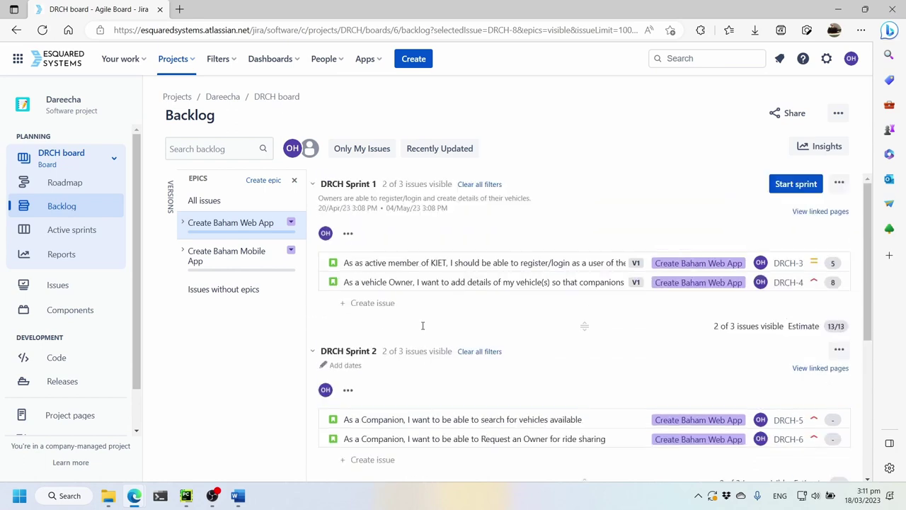
{"action": "scroll", "coordinate": [506, 319], "scroll_direction": "down", "scroll_amount": 2}
{"action": "scroll", "coordinate": [508, 318], "scroll_direction": "up", "scroll_amount": 2}
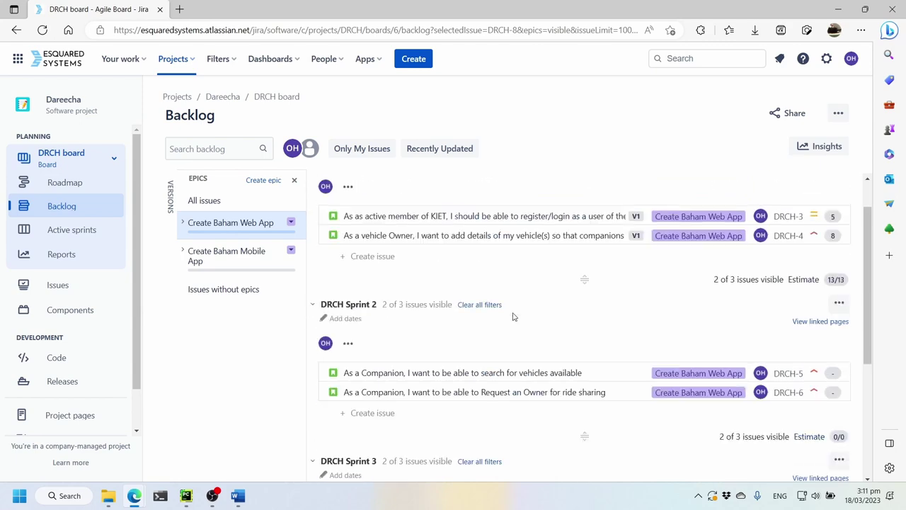
{"action": "scroll", "coordinate": [511, 317], "scroll_direction": "down", "scroll_amount": 2}
{"action": "scroll", "coordinate": [512, 314], "scroll_direction": "up", "scroll_amount": 2}
{"action": "scroll", "coordinate": [500, 313], "scroll_direction": "down", "scroll_amount": 1}
{"action": "scroll", "coordinate": [500, 314], "scroll_direction": "up", "scroll_amount": 1}
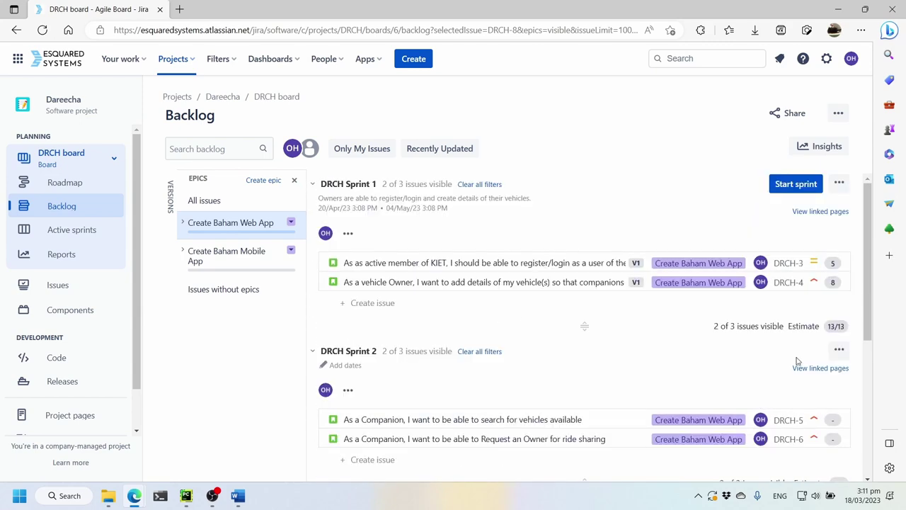
- Set DRCH Sprint 2 to a duration of 2 weeks with a start date of 3/Apr/23 03:11 PM
{"action": "left_click", "coordinate": [346, 366]}
{"action": "left_click", "coordinate": [408, 216]}
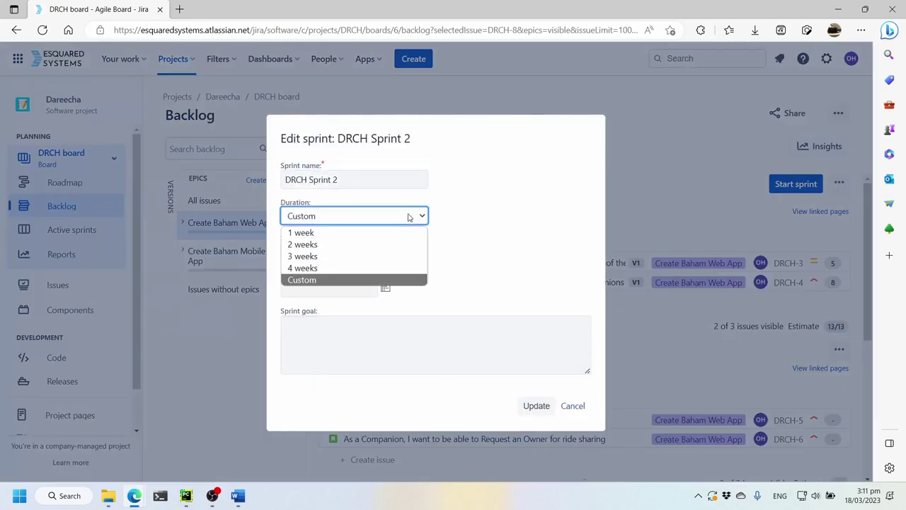
{"action": "left_click", "coordinate": [400, 245]}
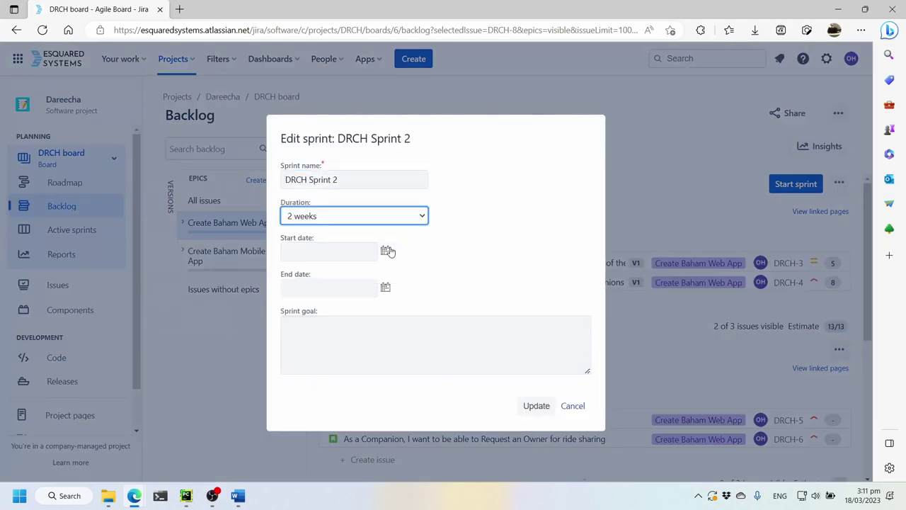
{"action": "left_click", "coordinate": [386, 250]}
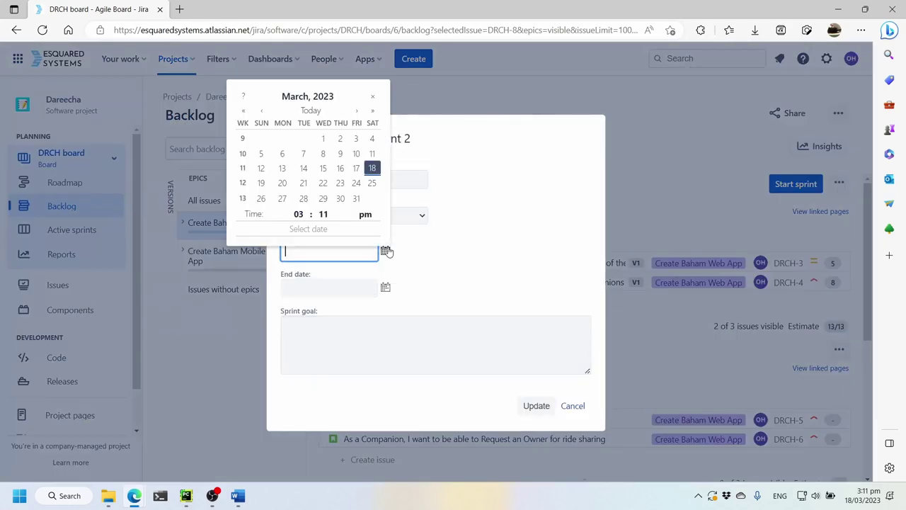
{"action": "left_click", "coordinate": [357, 111]}
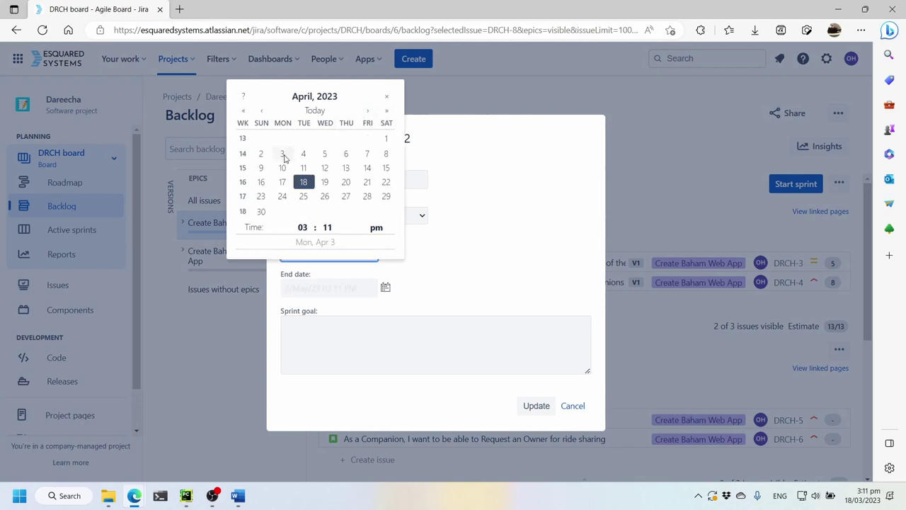
{"action": "left_click", "coordinate": [283, 154]}
- Enter the sprint goal "Companions are able to search and request for ride sharing." and save DRCH Sprint 2
{"action": "left_click", "coordinate": [446, 352]}
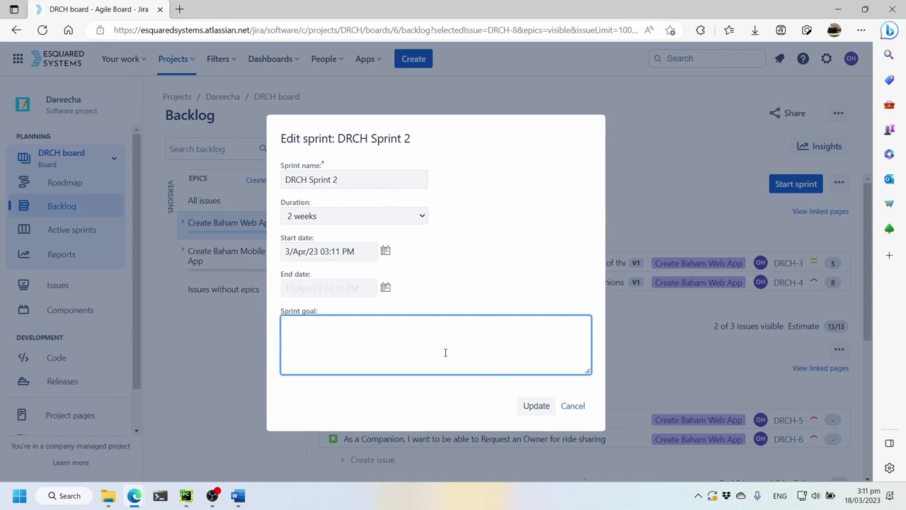
{"action": "type", "text": "Companions are able to se"}
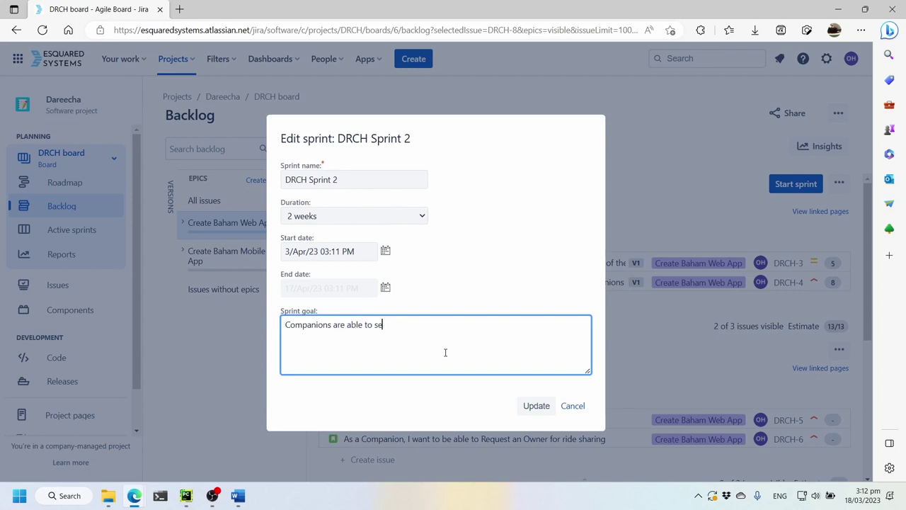
{"action": "type", "text": "arch and re"}
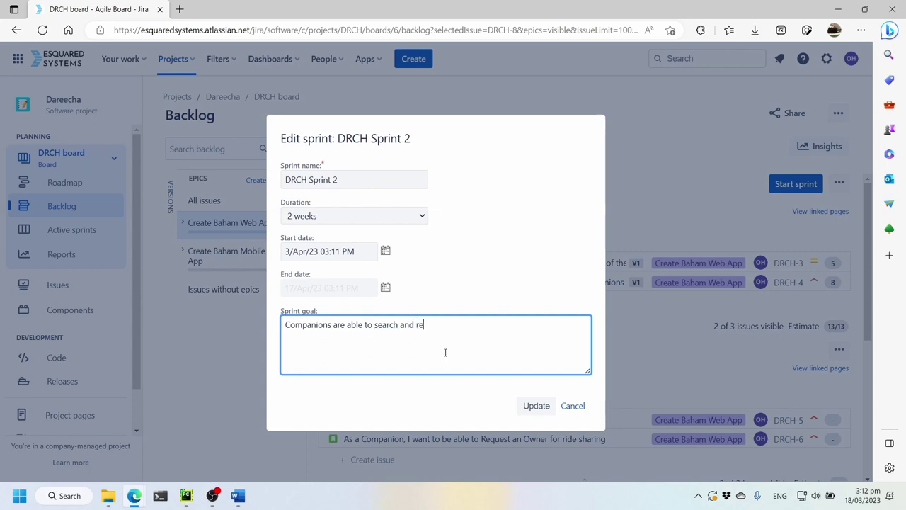
{"action": "type", "text": "quest for ride sharing"}
{"action": "left_click", "coordinate": [541, 412]}
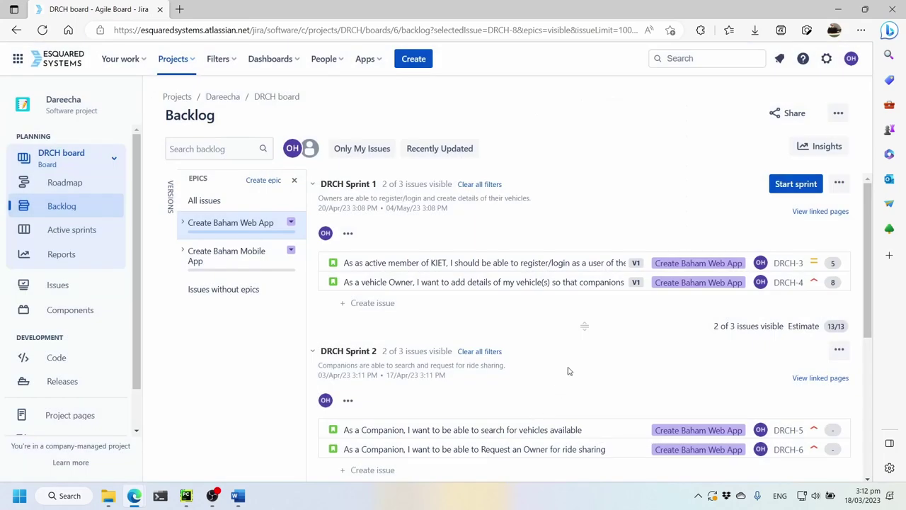
- Set DRCH Sprint 3 to a duration of 2 weeks with a start date of 17/Apr/23 03:12 PM
{"action": "scroll", "coordinate": [568, 371], "scroll_direction": "down", "scroll_amount": 3}
{"action": "scroll", "coordinate": [389, 403], "scroll_direction": "down", "scroll_amount": 1}
{"action": "left_click", "coordinate": [350, 297]}
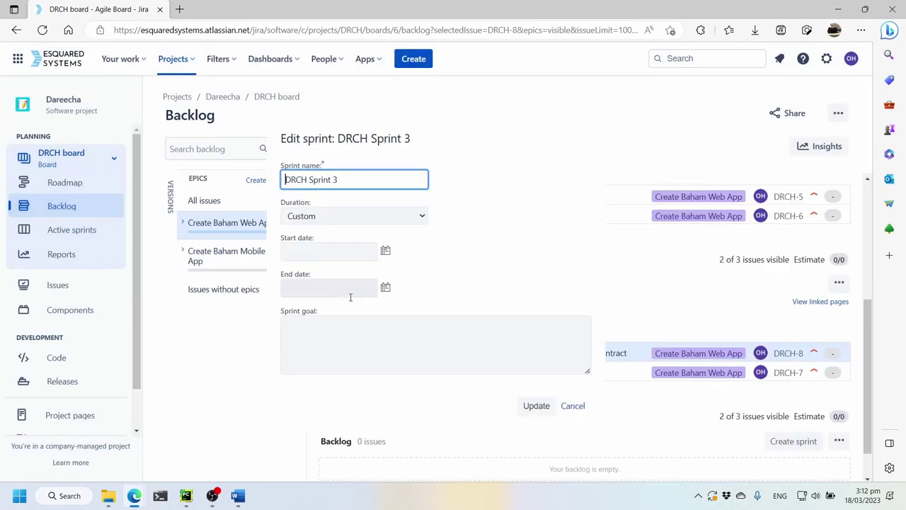
{"action": "left_click", "coordinate": [411, 215]}
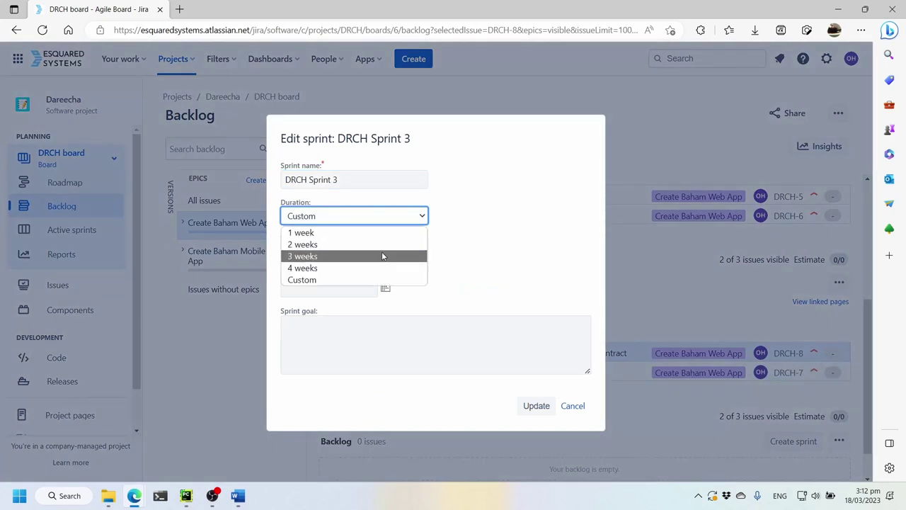
{"action": "left_click", "coordinate": [382, 256]}
{"action": "left_click", "coordinate": [385, 251]}
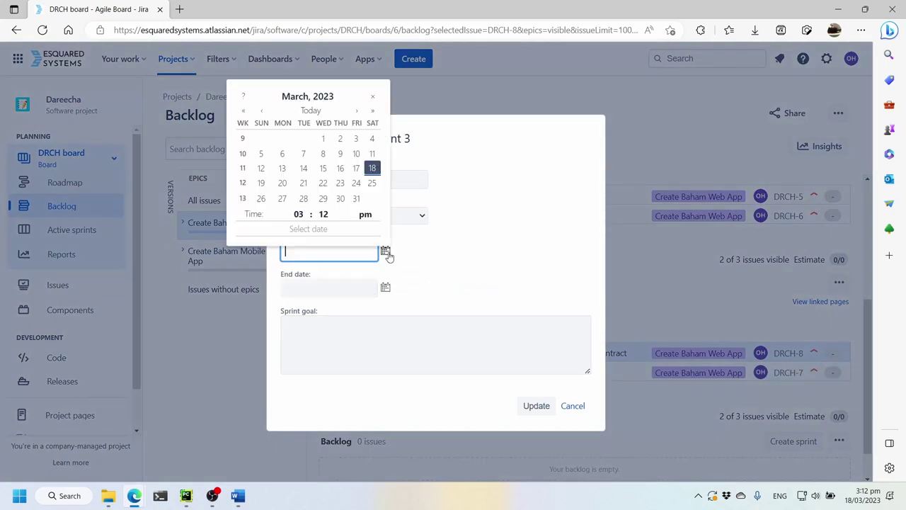
{"action": "left_click", "coordinate": [358, 113]}
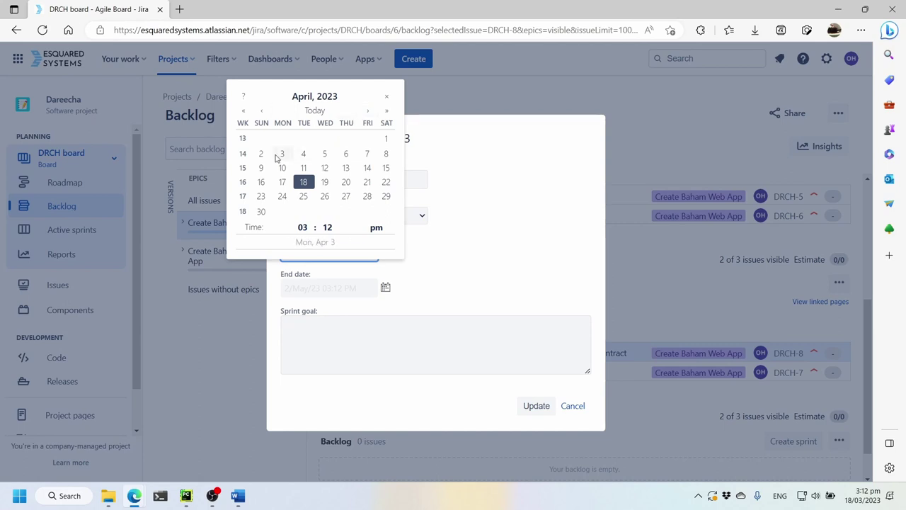
{"action": "left_click", "coordinate": [285, 183]}
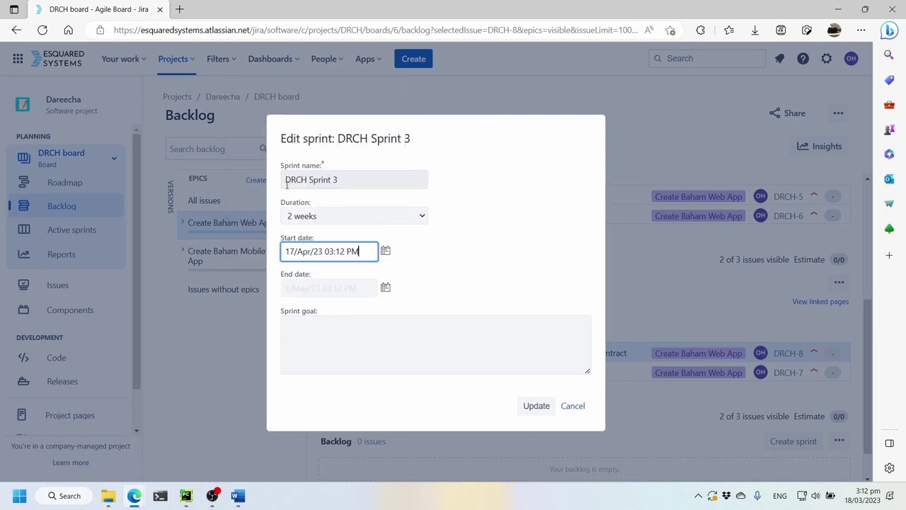
- Enter the sprint goal "Owners and Companions are able to sign contracts" for DRCH Sprint 3
{"action": "left_click", "coordinate": [393, 349]}
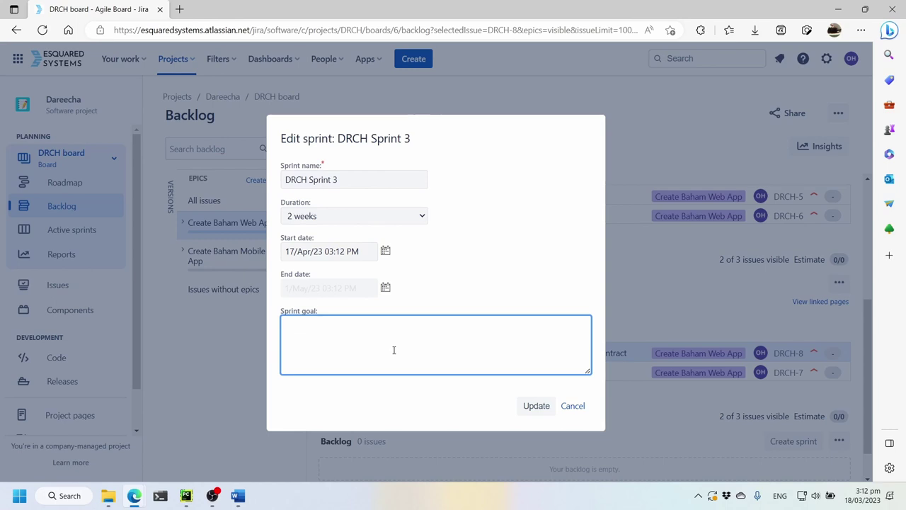
{"action": "type", "text": "Contracts"}
{"action": "key", "text": "ctrl+a"}
{"action": "key", "text": "BackSpace"}
{"action": "type", "text": "Owners and Companions are"}
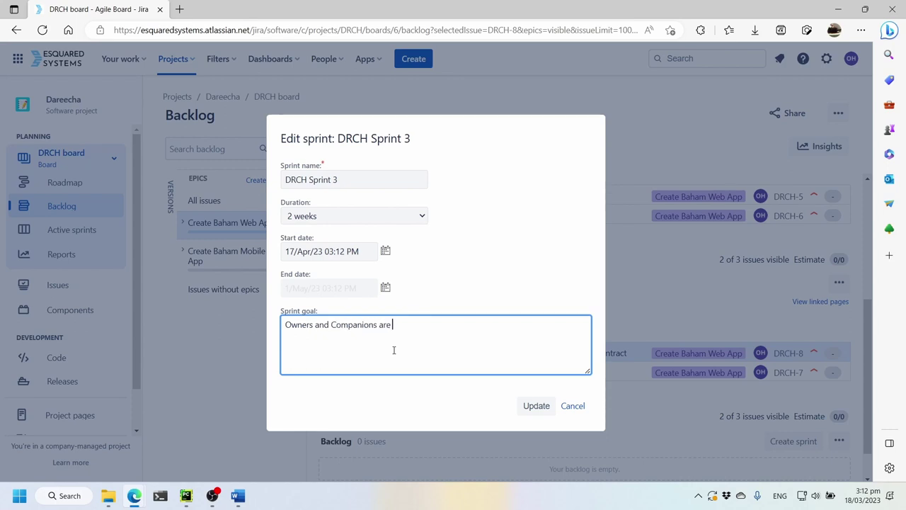
{"action": "type", "text": " able to sign contracts"}
- Replace "sign" with "create/complete/dissolve" in the sprint goal, end the sentence with a period and save DRCH Sprint 3
{"action": "key", "text": "ctrl+Left"}
{"action": "key", "text": "Left"}
{"action": "key", "text": "ctrl+shift+Left"}
{"action": "type", "text": "mak"}
{"action": "key", "text": "ctrl+shift+Left"}
{"action": "type", "text": "create"}
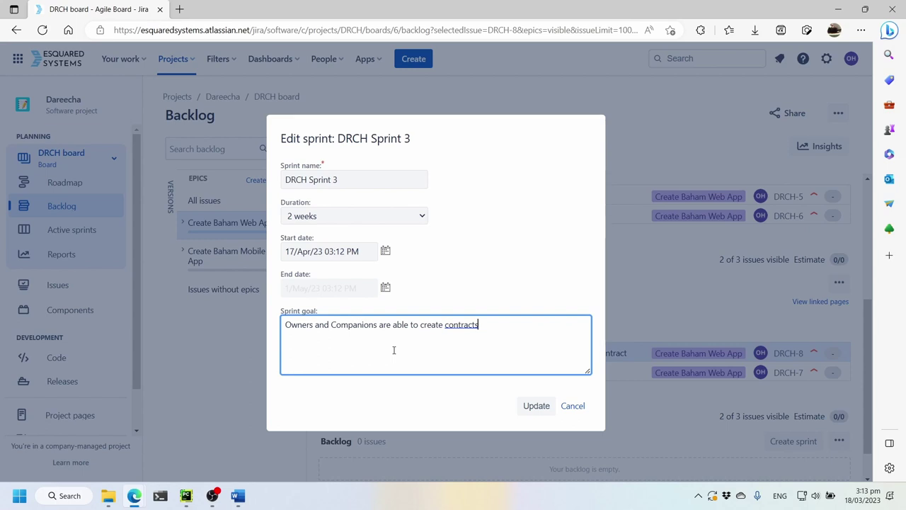
{"action": "type", "text": "/complete/dis"}
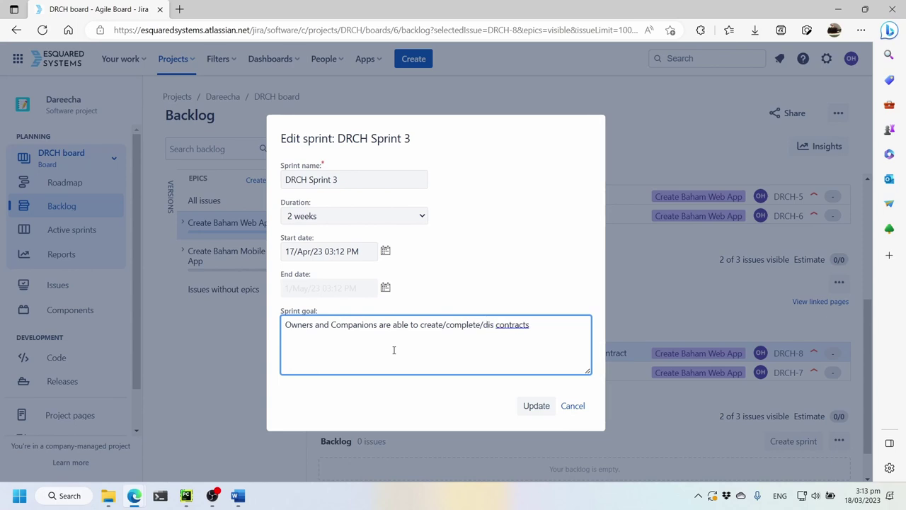
{"action": "type", "text": "continue"}
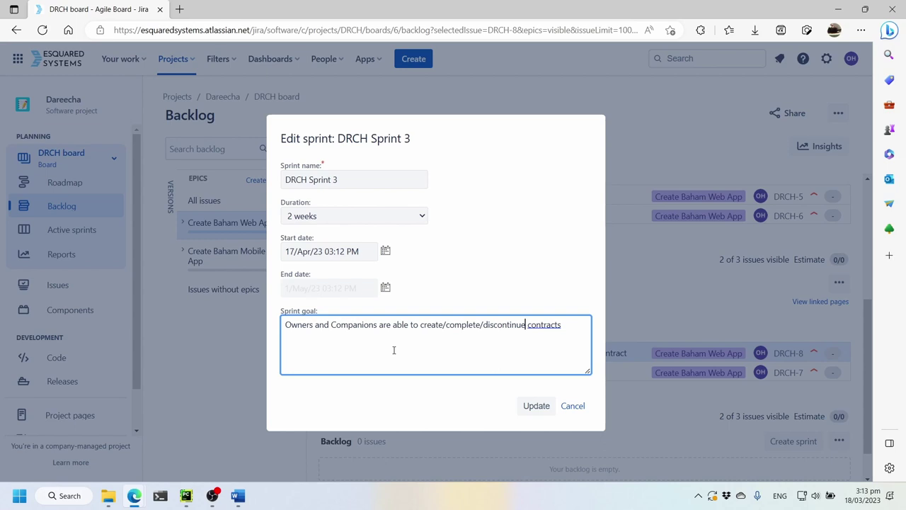
{"action": "key", "text": "ctrl+shift+Left"}
{"action": "type", "text": "dissolve"}
{"action": "left_click", "coordinate": [584, 326]}
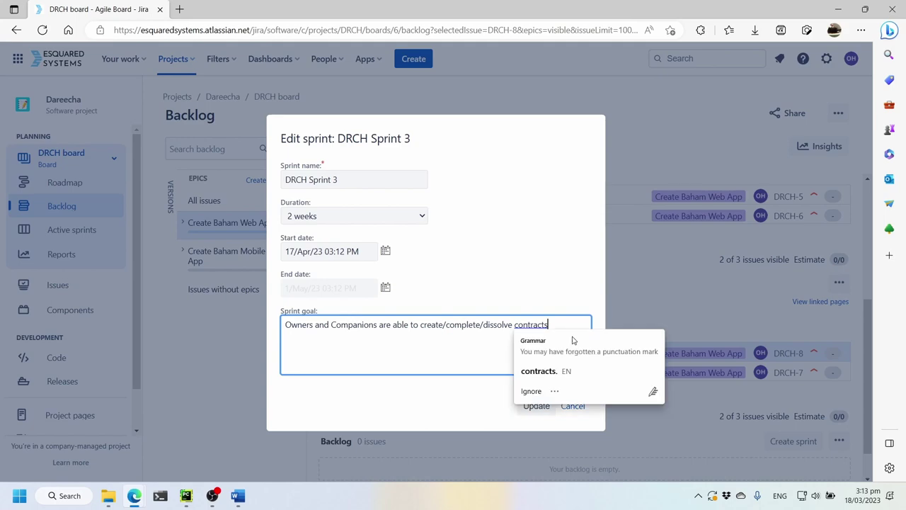
{"action": "type", "text": "."}
{"action": "left_click", "coordinate": [537, 407]}
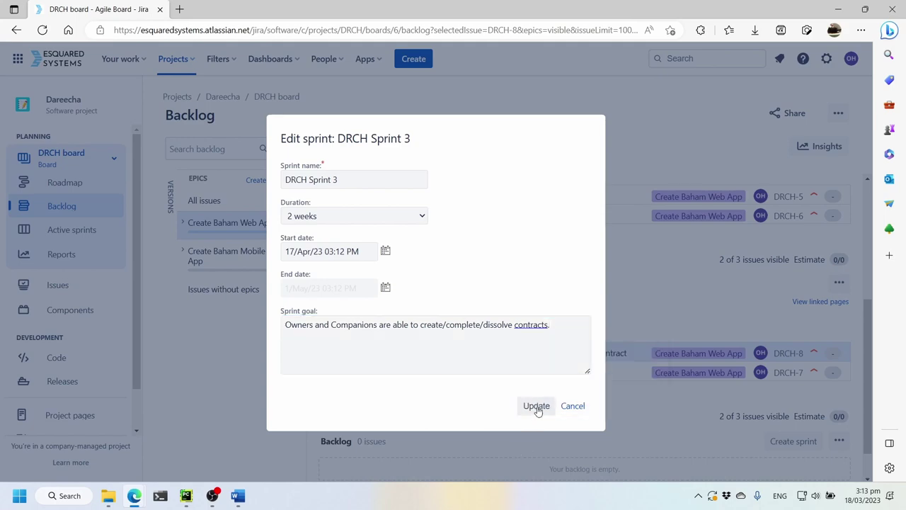
- Set the priority of the vehicle details story DRCH-4 in DRCH Sprint 1 to Medium
{"action": "scroll", "coordinate": [551, 386], "scroll_direction": "down", "scroll_amount": 1}
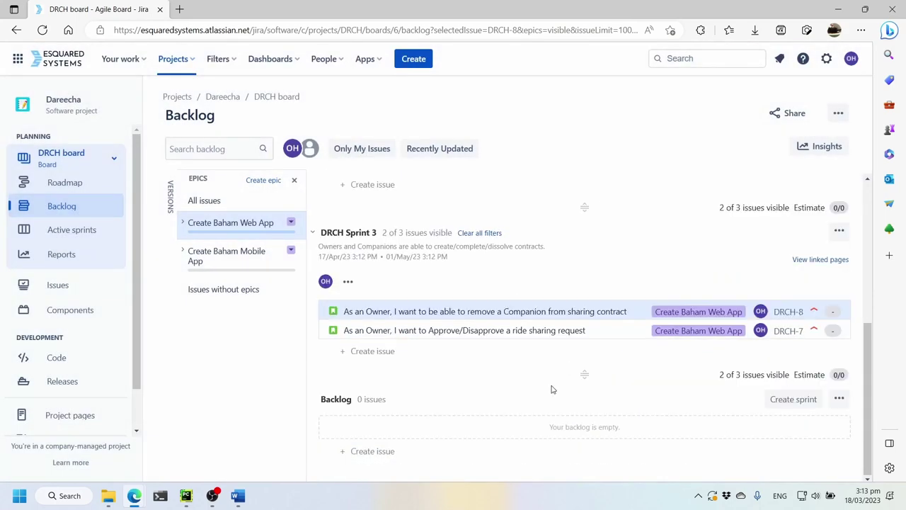
{"action": "scroll", "coordinate": [627, 412], "scroll_direction": "up", "scroll_amount": 4}
{"action": "scroll", "coordinate": [629, 412], "scroll_direction": "down", "scroll_amount": 3}
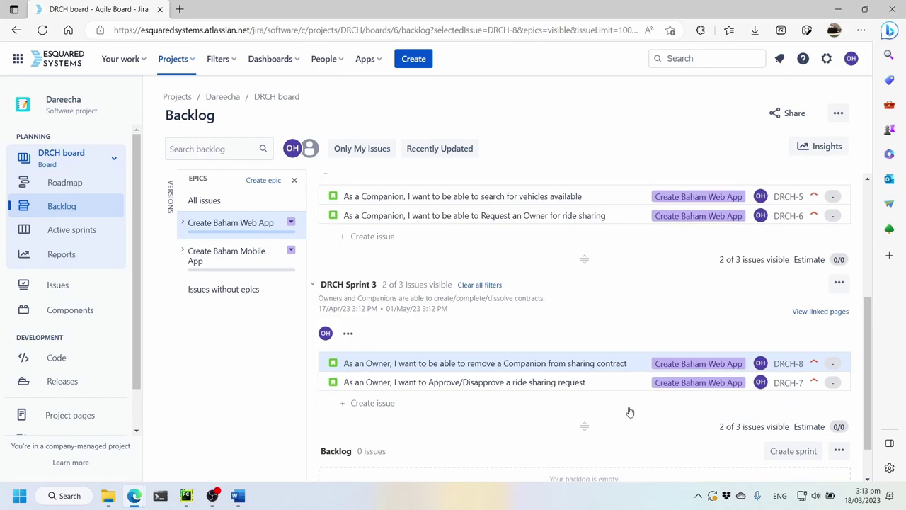
{"action": "scroll", "coordinate": [630, 412], "scroll_direction": "up", "scroll_amount": 1}
{"action": "scroll", "coordinate": [628, 407], "scroll_direction": "up", "scroll_amount": 2}
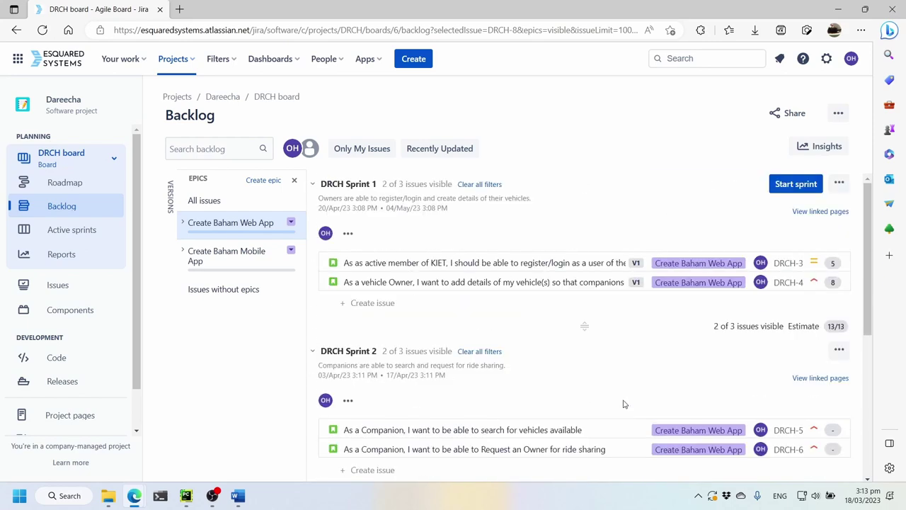
{"action": "left_click", "coordinate": [817, 281]}
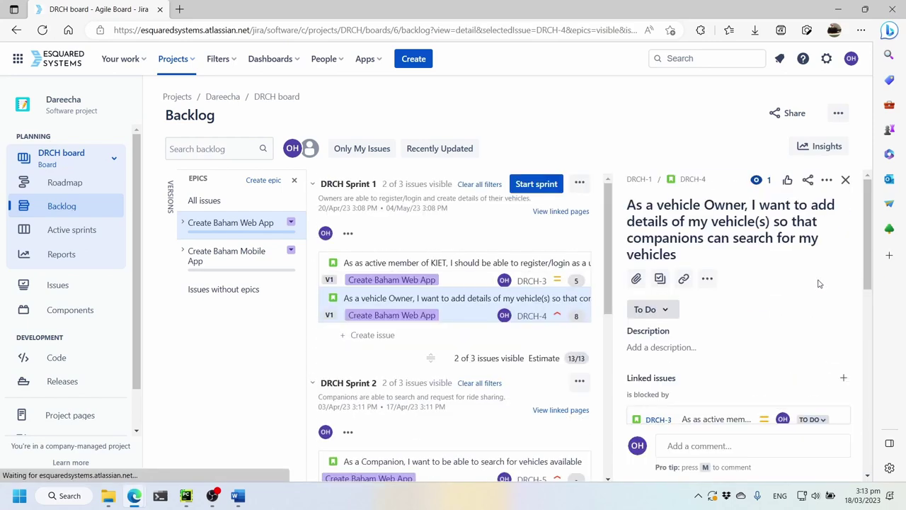
{"action": "scroll", "coordinate": [825, 344], "scroll_direction": "down", "scroll_amount": 4}
{"action": "scroll", "coordinate": [834, 356], "scroll_direction": "down", "scroll_amount": 4}
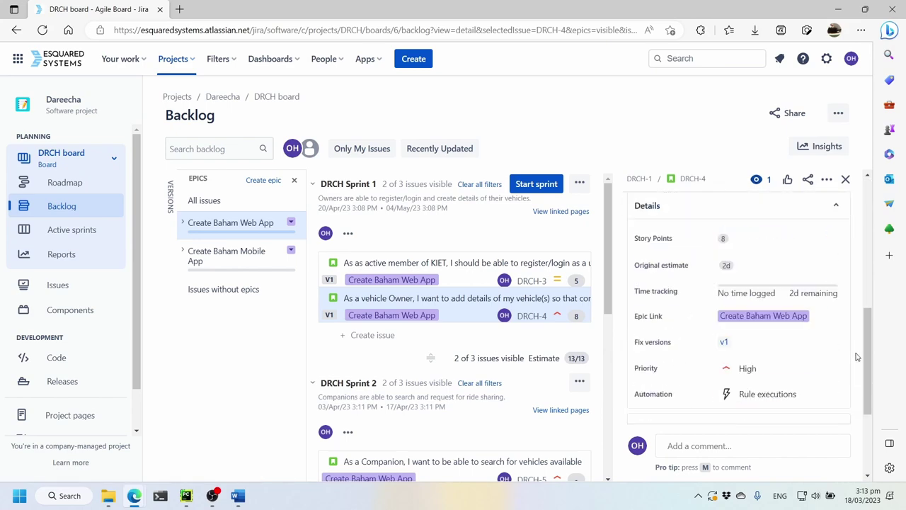
{"action": "left_click", "coordinate": [776, 321]}
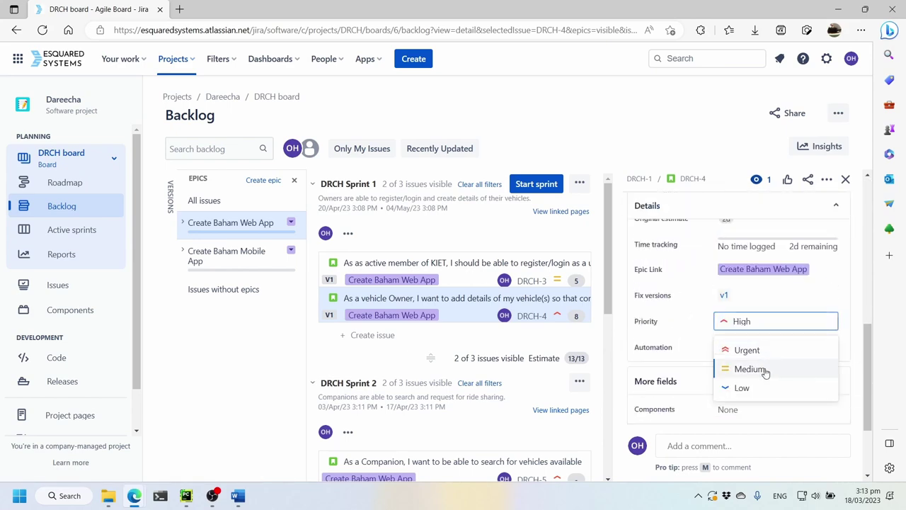
{"action": "left_click", "coordinate": [751, 369]}
- Set the priority of both Companion stories in DRCH Sprint 2, DRCH-5 and DRCH-6, to Medium
{"action": "scroll", "coordinate": [585, 358], "scroll_direction": "down", "scroll_amount": 2}
{"action": "scroll", "coordinate": [585, 358], "scroll_direction": "down", "scroll_amount": 1}
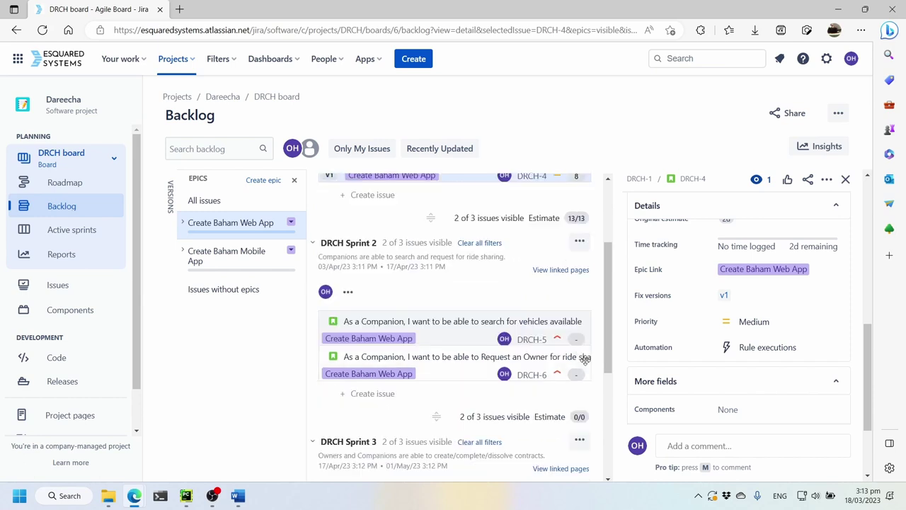
{"action": "left_click", "coordinate": [538, 341]}
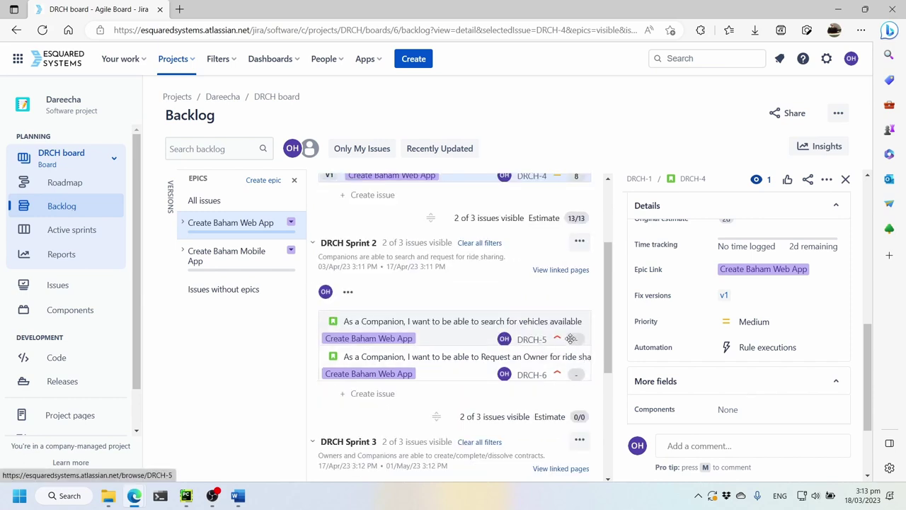
{"action": "left_click", "coordinate": [789, 320]}
{"action": "left_click", "coordinate": [765, 375]}
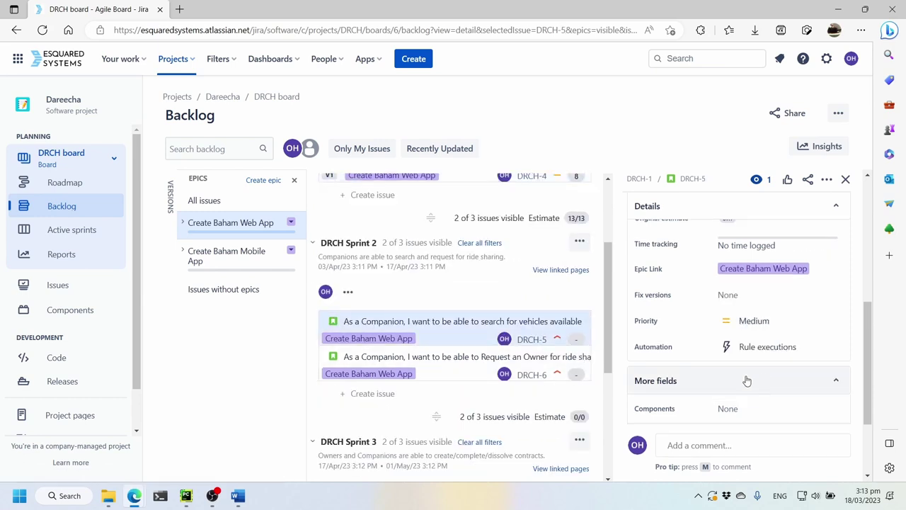
{"action": "left_click", "coordinate": [560, 372]}
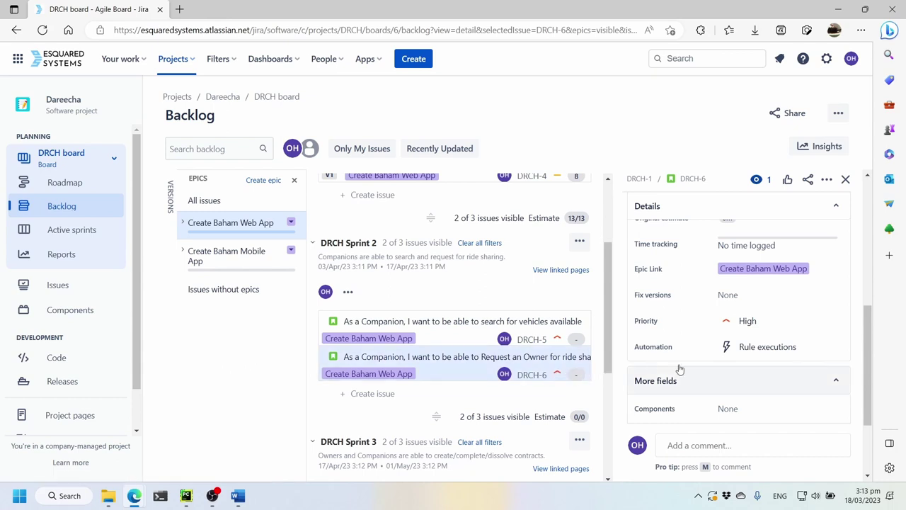
{"action": "left_click", "coordinate": [756, 323]}
{"action": "left_click", "coordinate": [751, 368]}
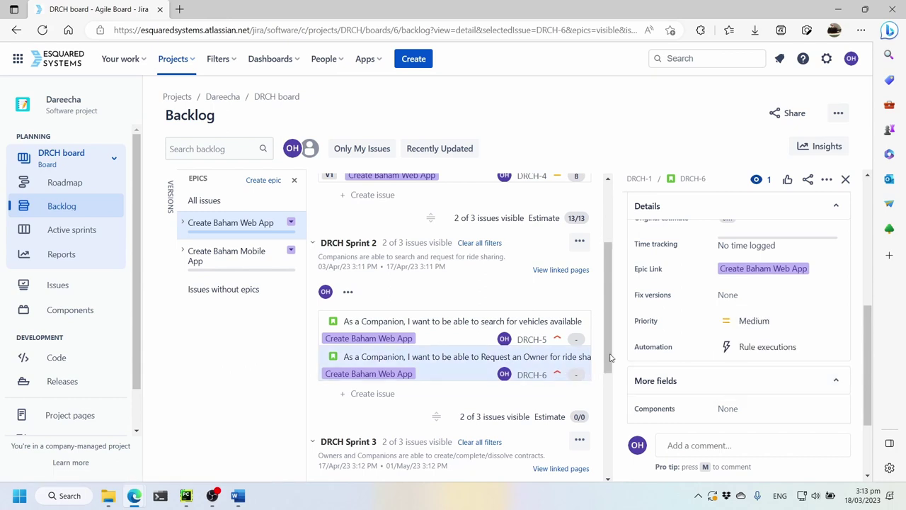
{"action": "left_click", "coordinate": [466, 332]}
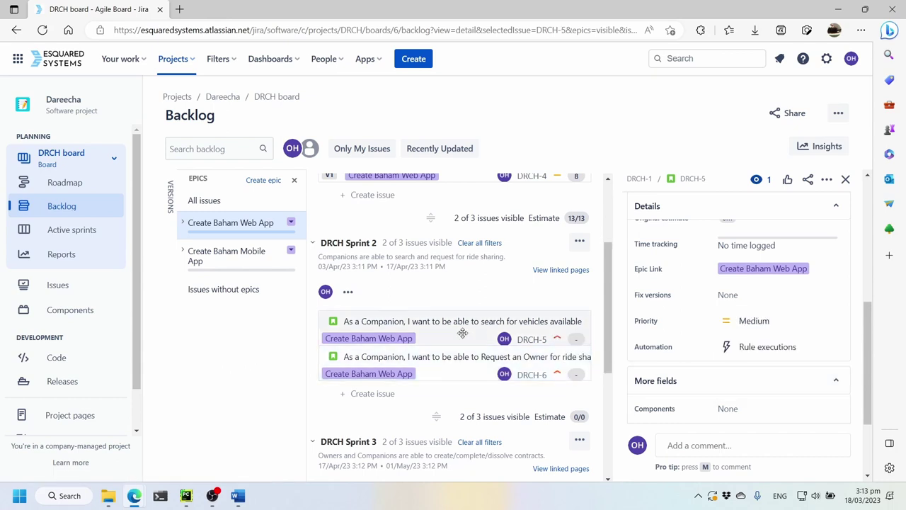
- Set the priority of both Owner stories in DRCH Sprint 3, DRCH-8 and DRCH-7, to Medium
{"action": "scroll", "coordinate": [466, 333], "scroll_direction": "down", "scroll_amount": 2}
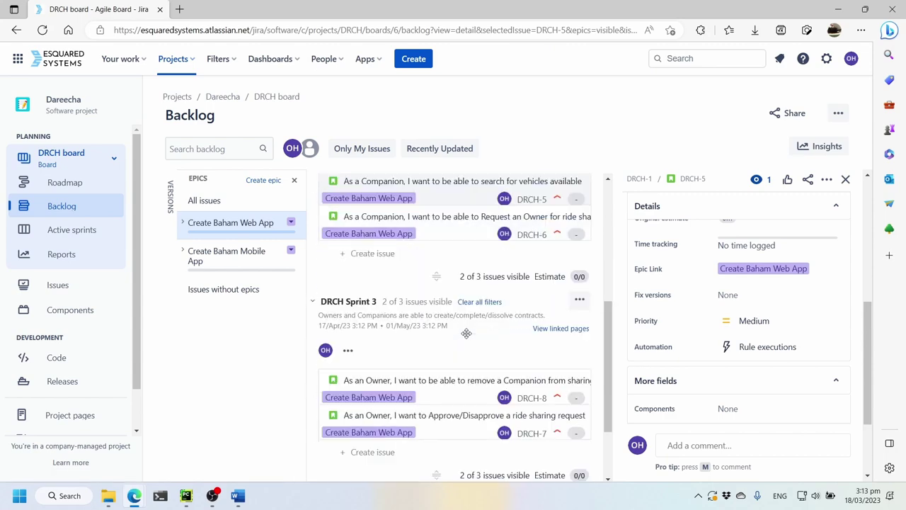
{"action": "left_click", "coordinate": [467, 379]}
{"action": "left_click", "coordinate": [752, 321]}
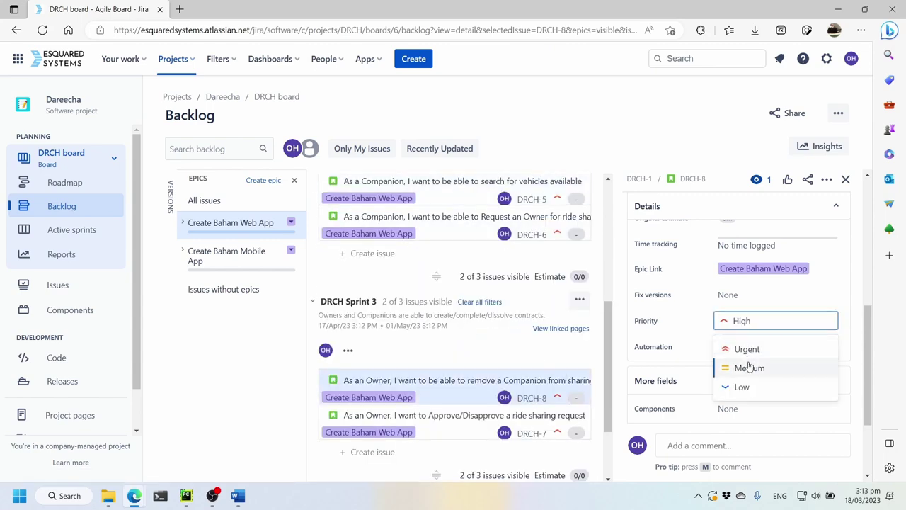
{"action": "left_click", "coordinate": [749, 368]}
{"action": "left_click", "coordinate": [460, 418]}
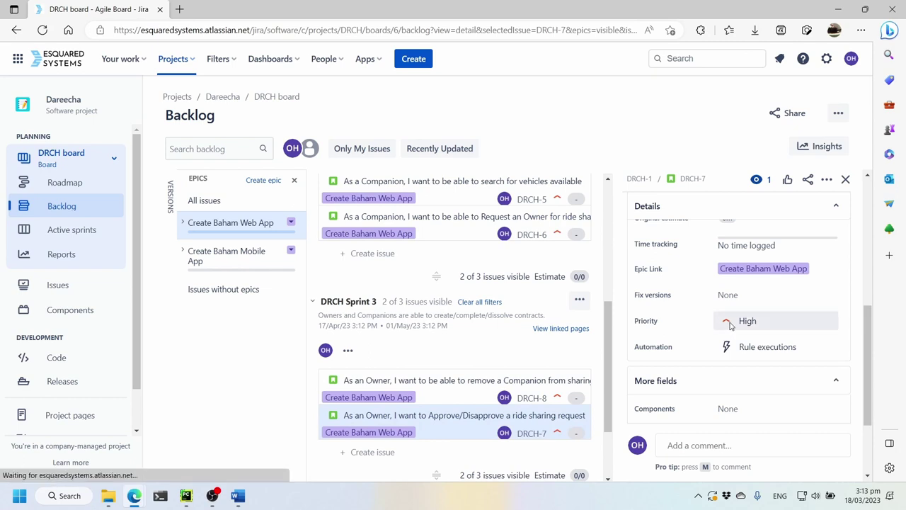
{"action": "left_click", "coordinate": [729, 322]}
{"action": "left_click", "coordinate": [741, 368]}
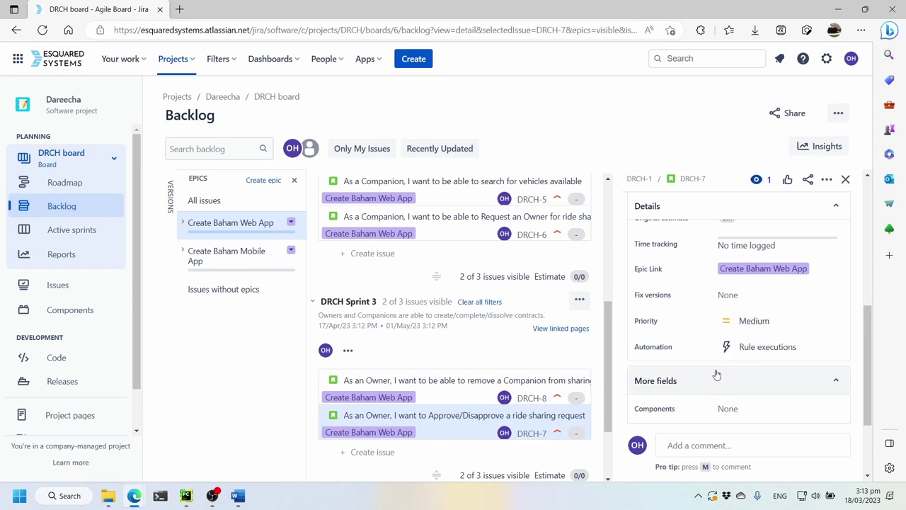
- View the available priority options for story DRCH-7 and dismiss them without choosing another
{"action": "left_click", "coordinate": [749, 321]}
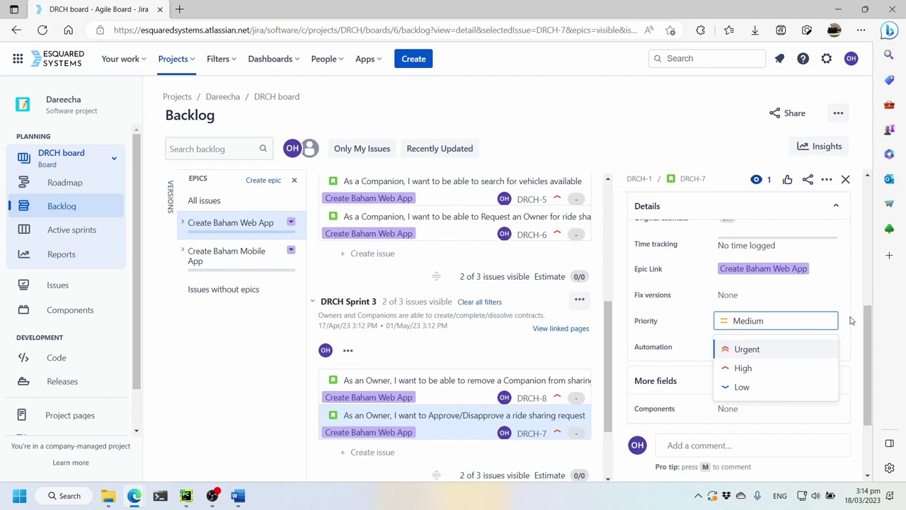
{"action": "left_click", "coordinate": [851, 320]}
{"action": "left_click", "coordinate": [791, 323]}
{"action": "scroll", "coordinate": [796, 322], "scroll_direction": "down", "scroll_amount": 1}
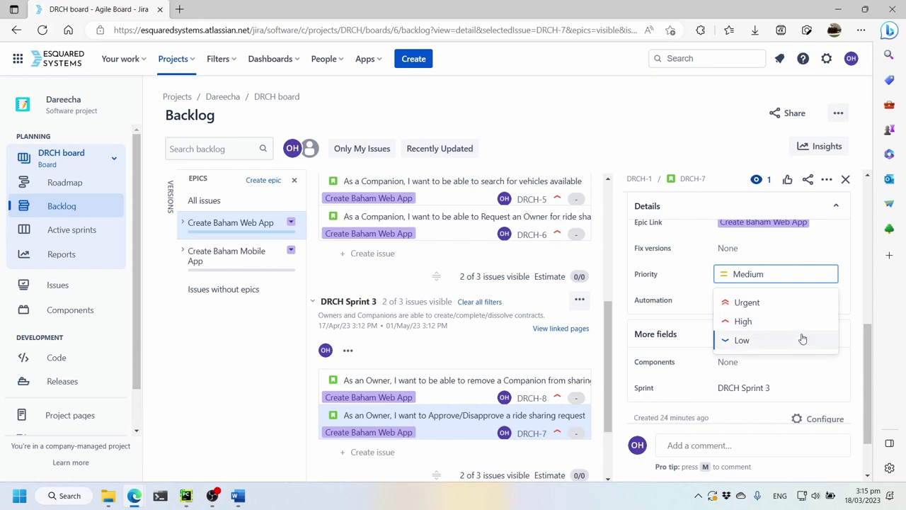
{"action": "left_click", "coordinate": [854, 288]}
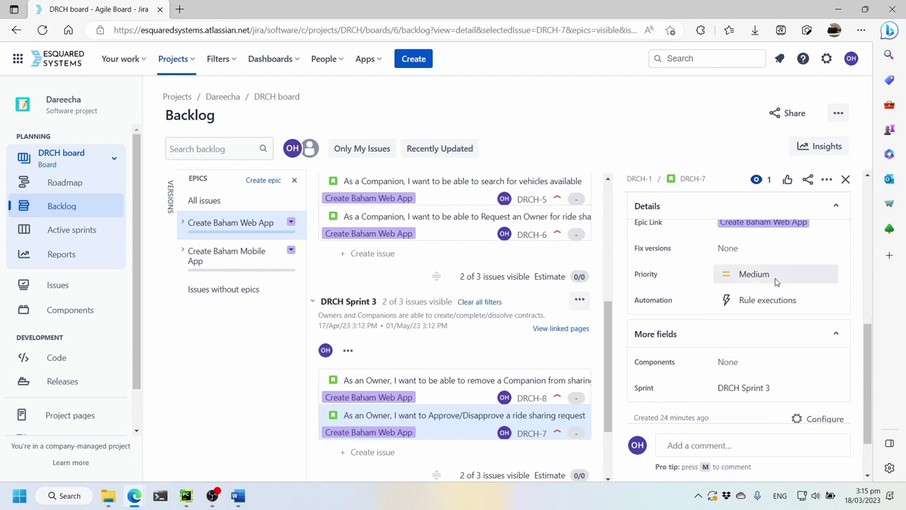
- Review the stories across the planned sprints and close the DRCH-7 details
{"action": "scroll", "coordinate": [579, 365], "scroll_direction": "down", "scroll_amount": 2}
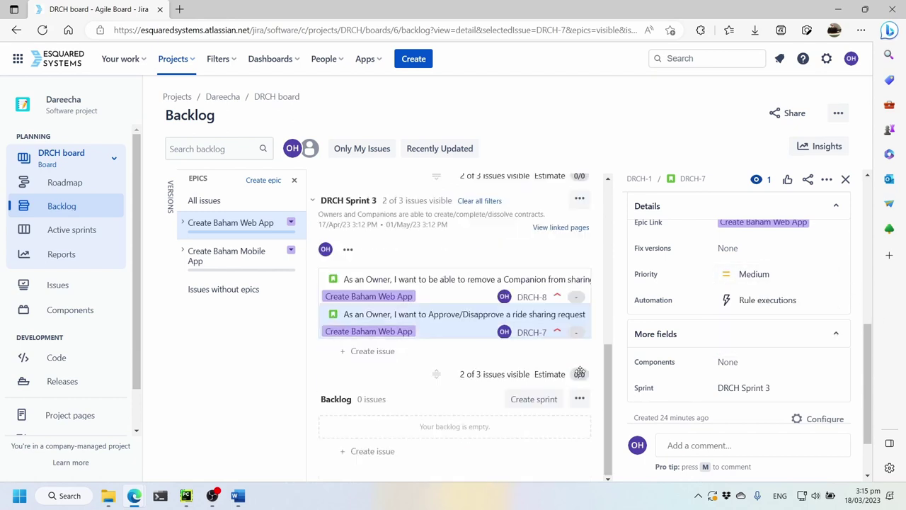
{"action": "scroll", "coordinate": [580, 379], "scroll_direction": "up", "scroll_amount": 3}
{"action": "scroll", "coordinate": [583, 383], "scroll_direction": "up", "scroll_amount": 2}
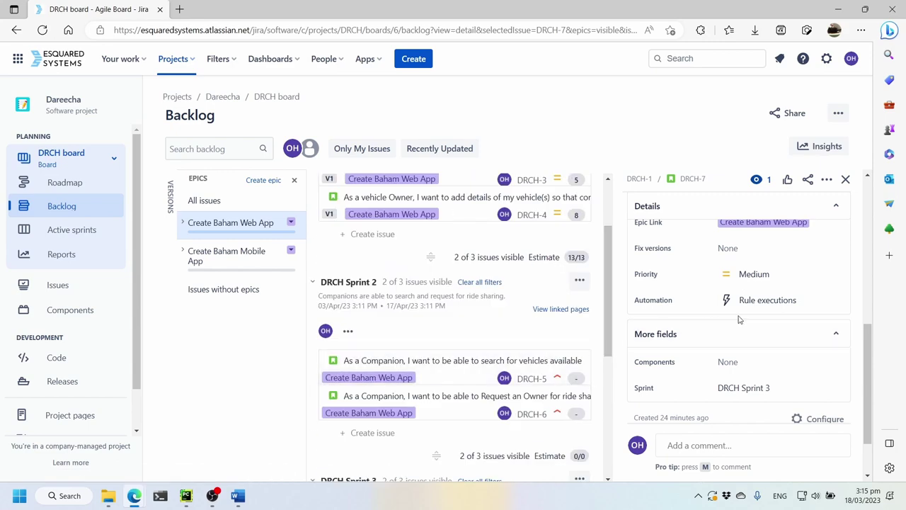
{"action": "left_click", "coordinate": [846, 180]}
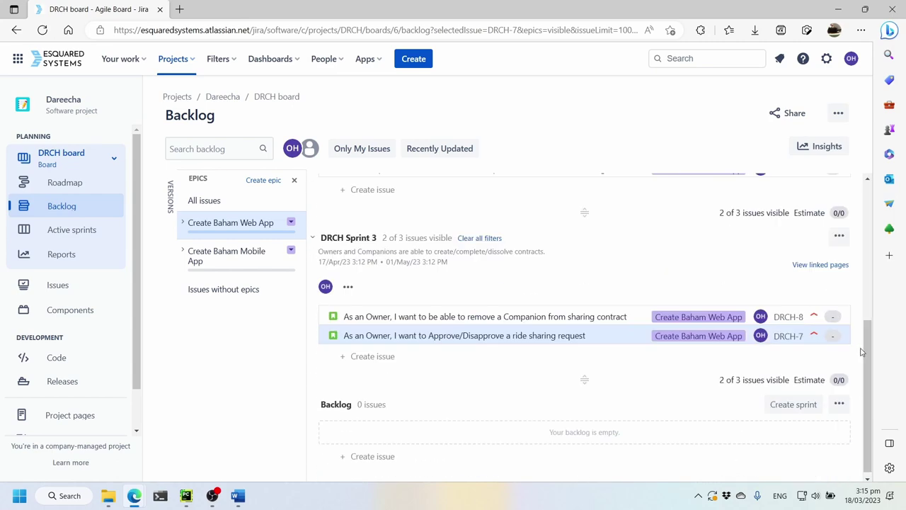
{"action": "scroll", "coordinate": [862, 352], "scroll_direction": "up", "scroll_amount": 5}
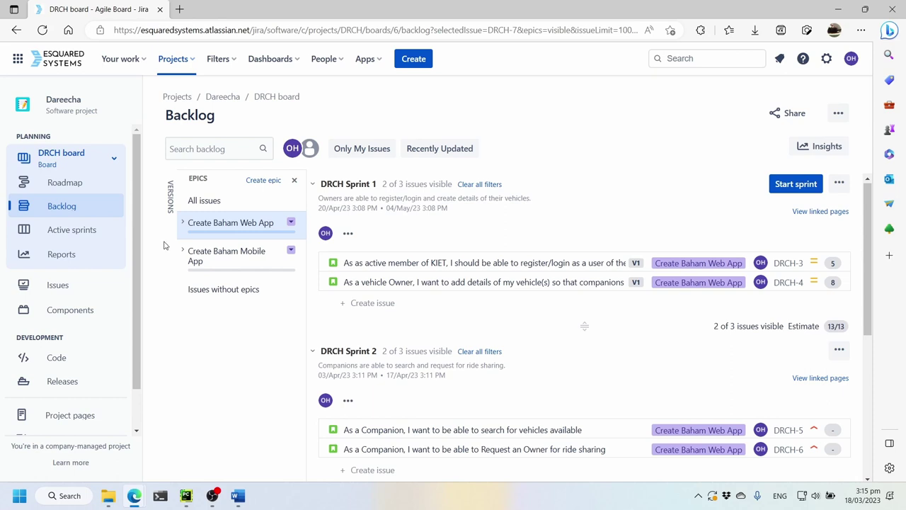
- Examine the Active sprints board and its options, and return to the backlog to check DRCH Sprint 1's start date
{"action": "left_click", "coordinate": [97, 234]}
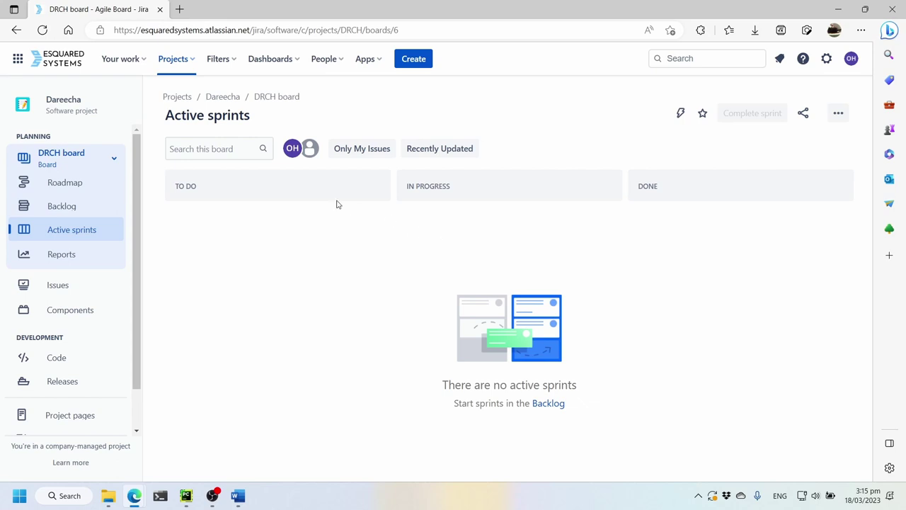
{"action": "left_click", "coordinate": [839, 113]}
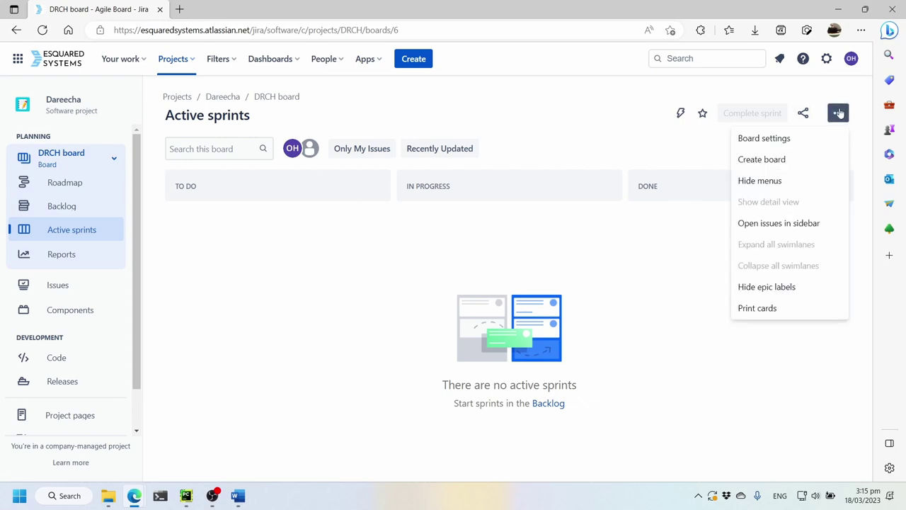
{"action": "left_click", "coordinate": [66, 215]}
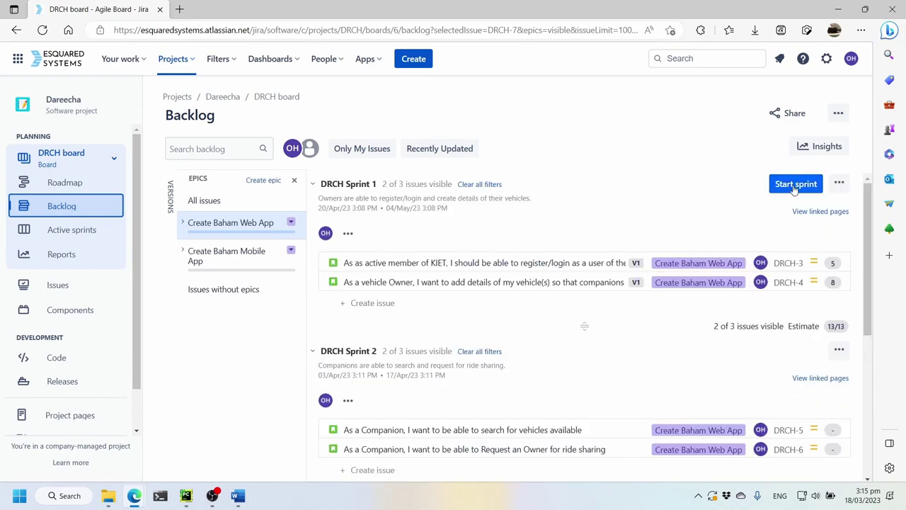
{"action": "double_click", "coordinate": [322, 207]}
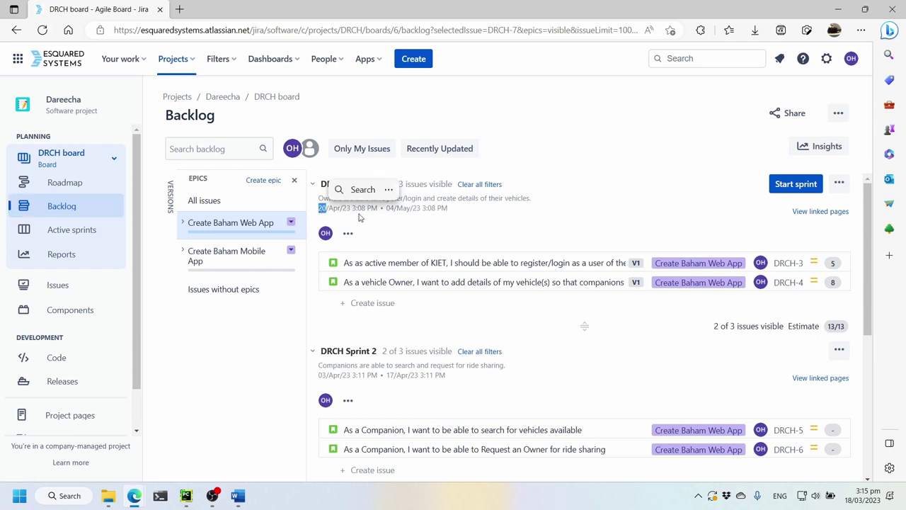
{"action": "left_click", "coordinate": [326, 214]}
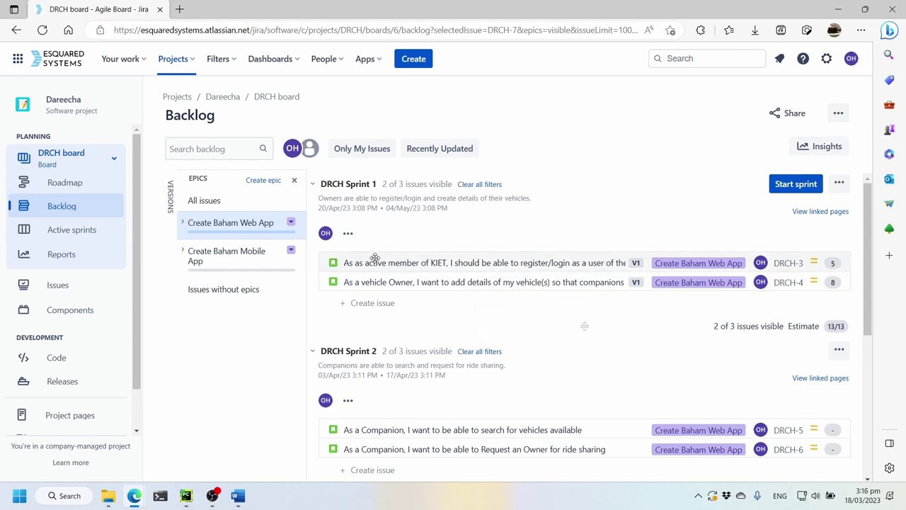
- Check the Dareecha project's Active sprints board and open its Code page to view the latest repositories
{"action": "left_click", "coordinate": [75, 232]}
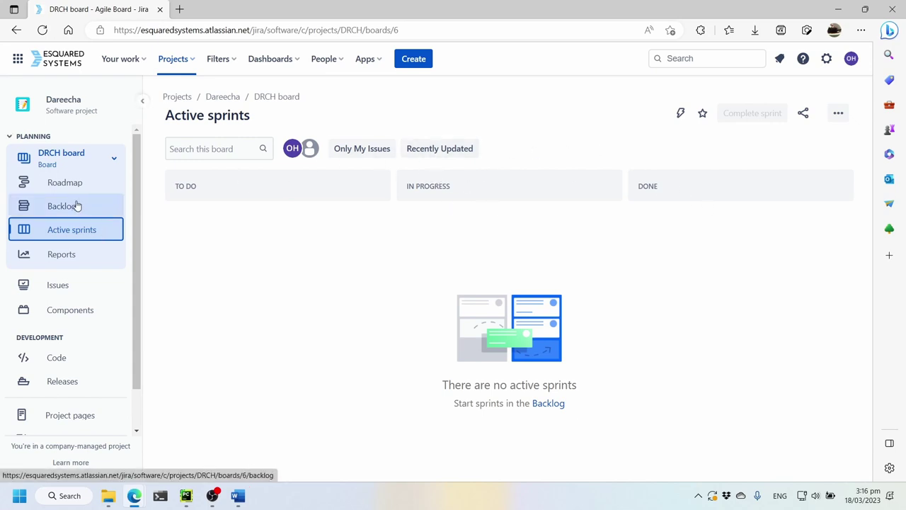
{"action": "left_click", "coordinate": [58, 357]}
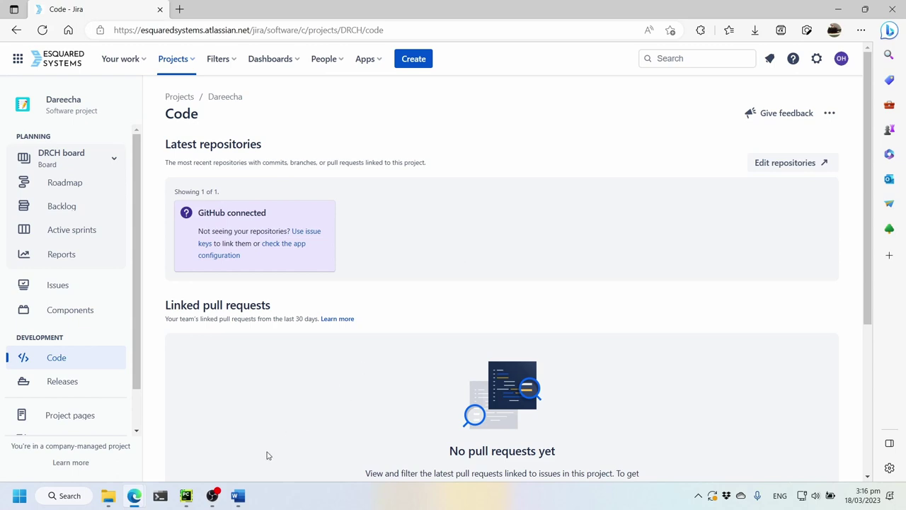
{"action": "mouse_move", "coordinate": [211, 497]}
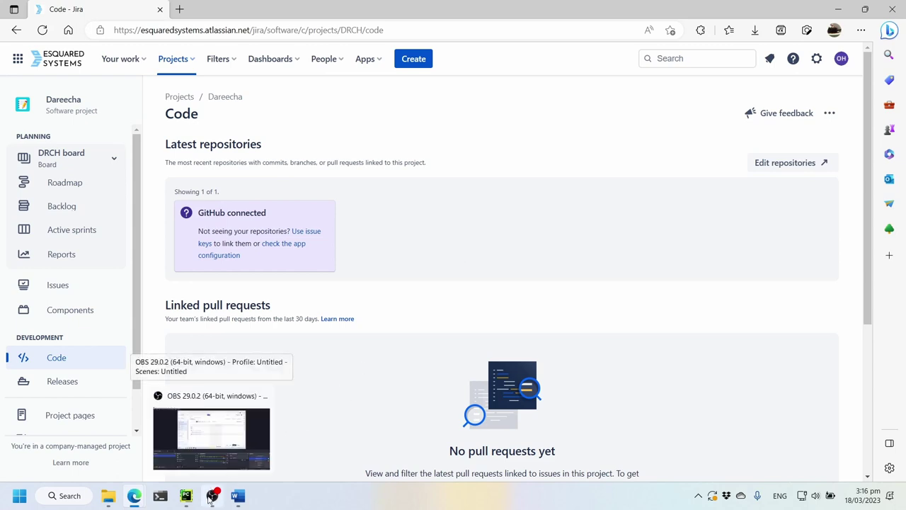
{"action": "left_click", "coordinate": [211, 497]}
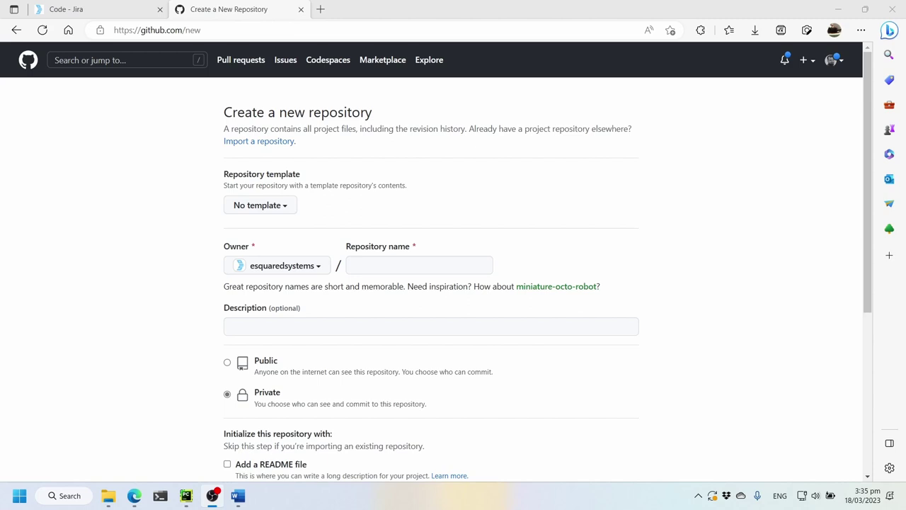
- Name the new GitHub repository baham-web
{"action": "left_click", "coordinate": [456, 262]}
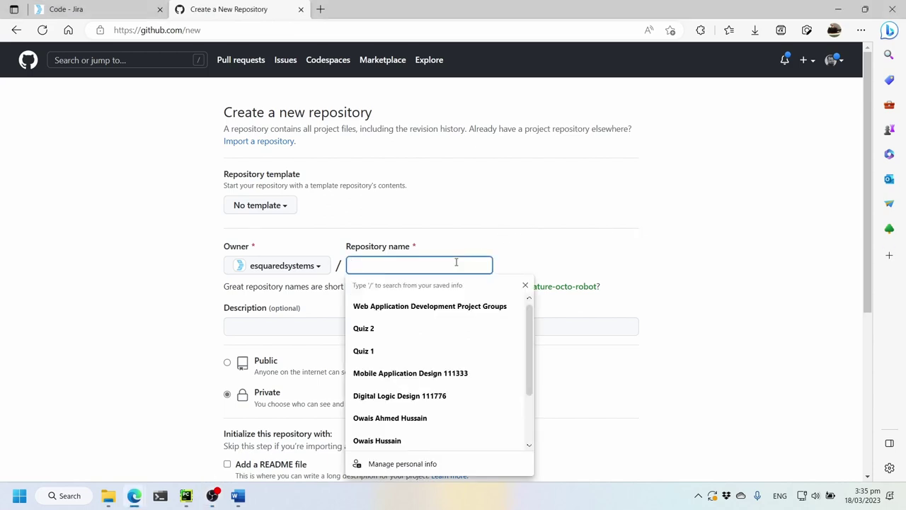
{"action": "type", "text": "baham-"}
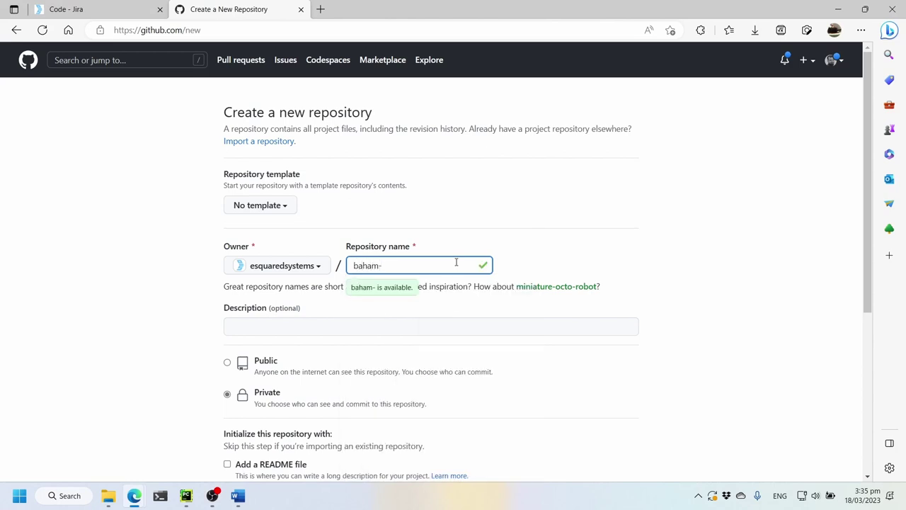
{"action": "type", "text": "web"}
- Enter the repository description "Django web app for Baham. Baham is a project Dareecha initiative."
{"action": "left_click", "coordinate": [475, 328]}
{"action": "type", "text": "Web"}
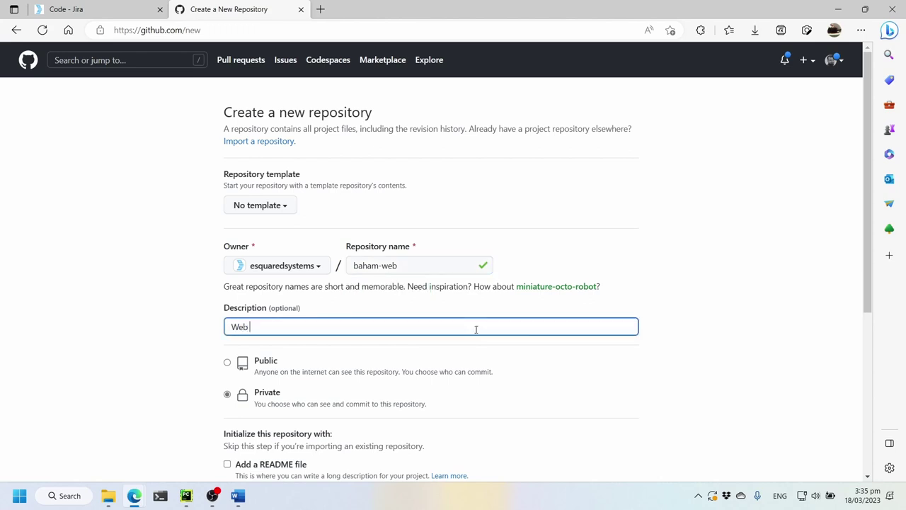
{"action": "key", "text": "BackSpace"}
{"action": "key", "text": "BackSpace"}
{"action": "key", "text": "BackSpace"}
{"action": "key", "text": "BackSpace"}
{"action": "type", "text": "Django base"}
{"action": "key", "text": "BackSpace"}
{"action": "key", "text": "BackSpace"}
{"action": "key", "text": "BackSpace"}
{"action": "key", "text": "BackSpace"}
{"action": "type", "text": "web app for Baham. Baham i"}
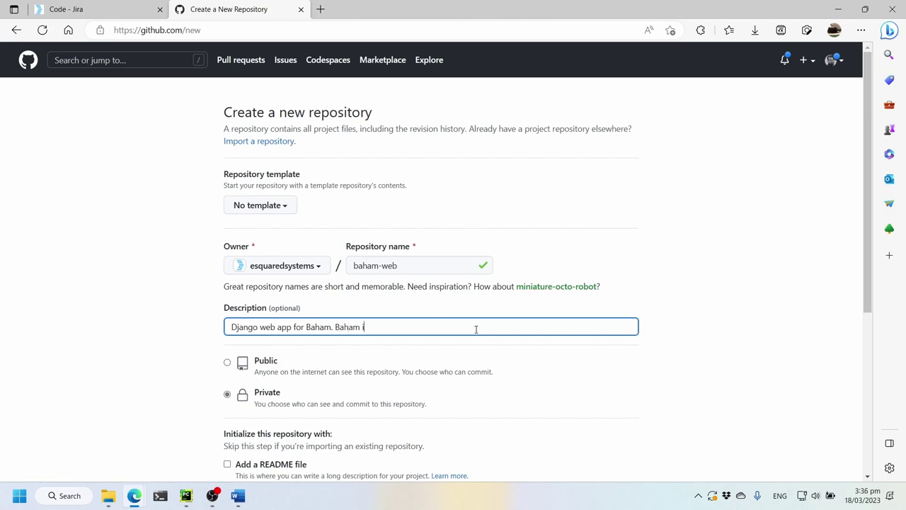
{"action": "type", "text": "s a project Dareecha initiative."}
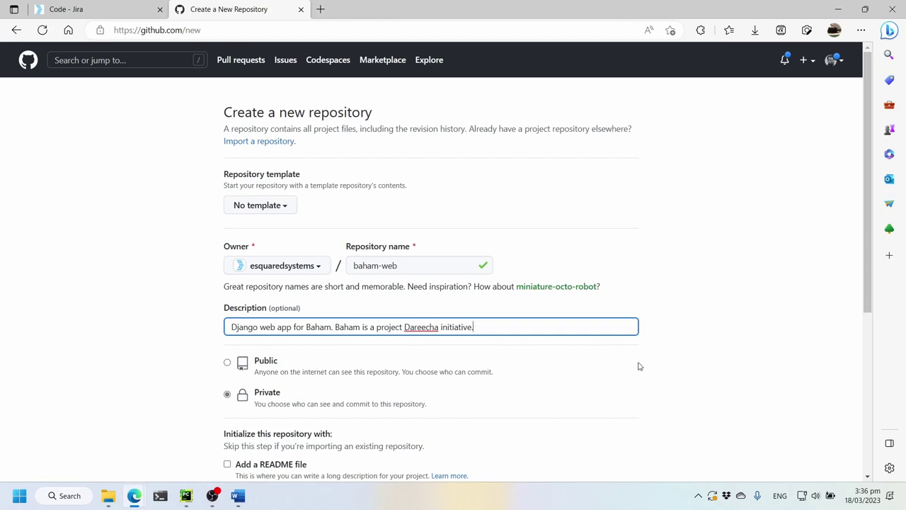
- Initialize the repository with a README file and the Python .gitignore template
{"action": "scroll", "coordinate": [683, 346], "scroll_direction": "down", "scroll_amount": 2}
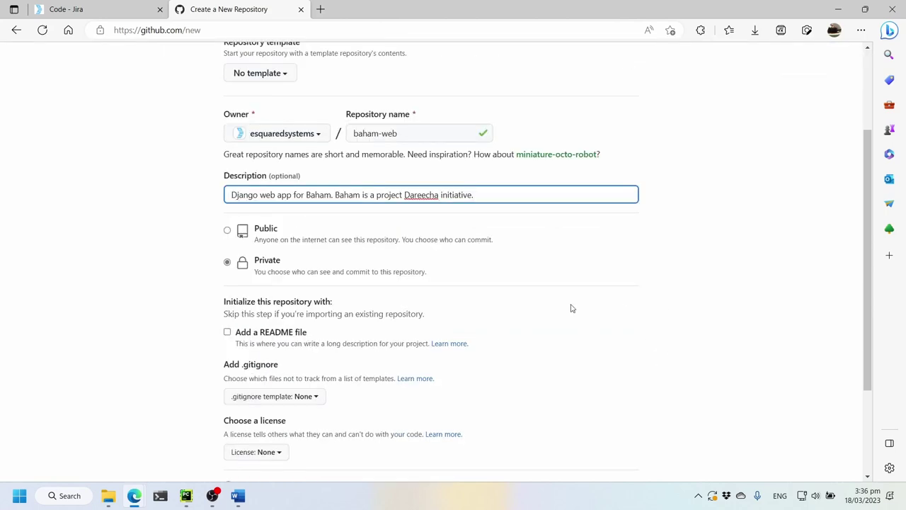
{"action": "left_click", "coordinate": [229, 335]}
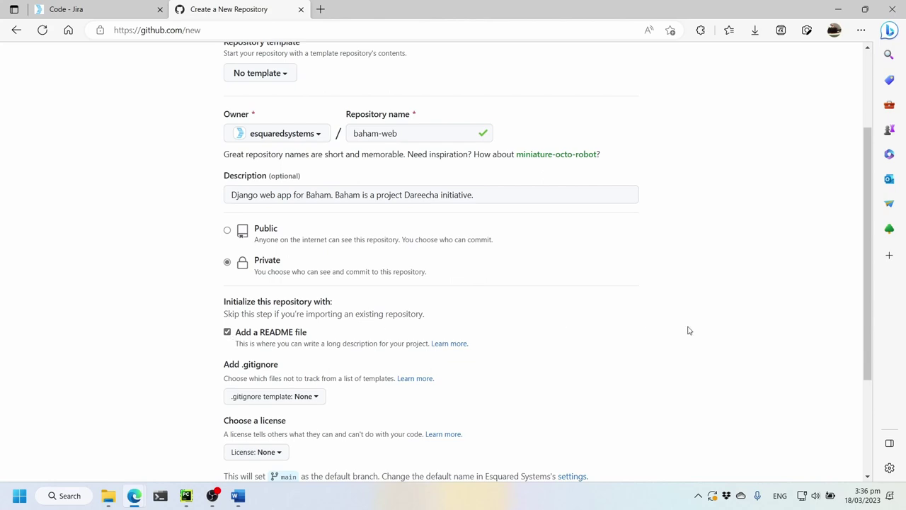
{"action": "scroll", "coordinate": [689, 330], "scroll_direction": "down", "scroll_amount": 2}
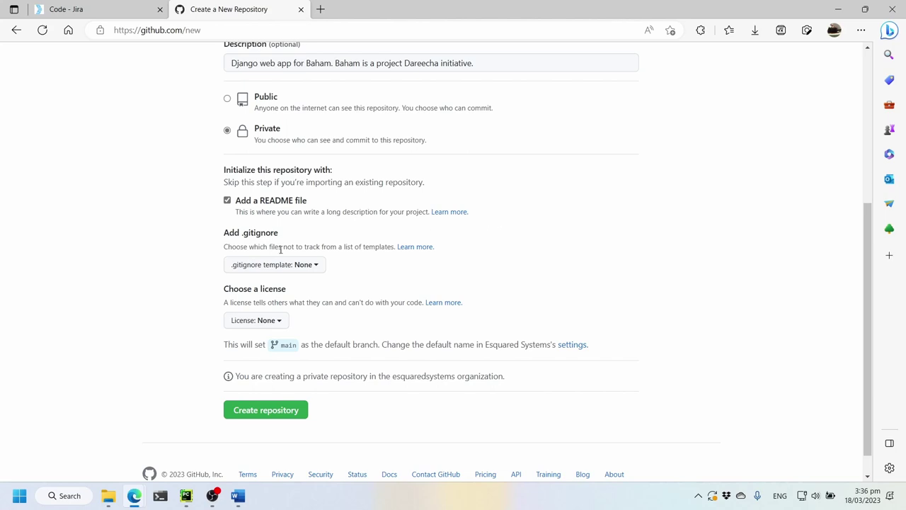
{"action": "left_click", "coordinate": [312, 265]}
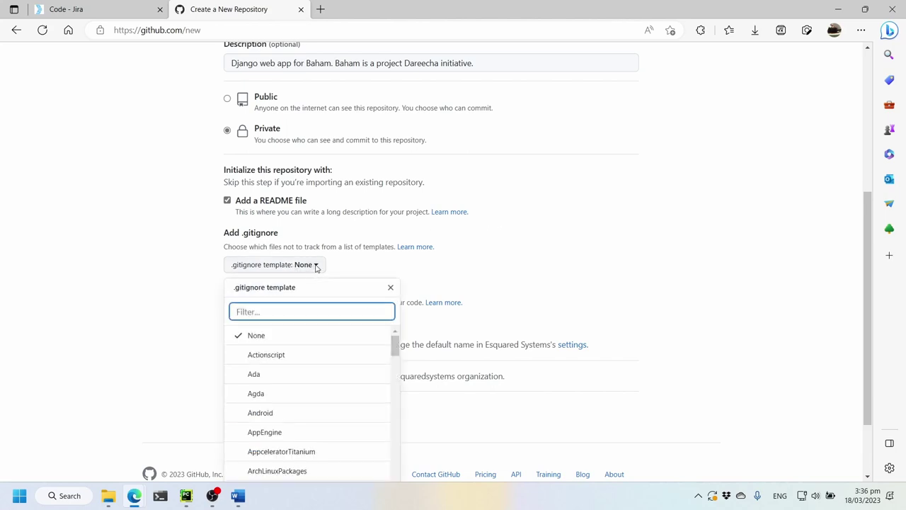
{"action": "type", "text": "python"}
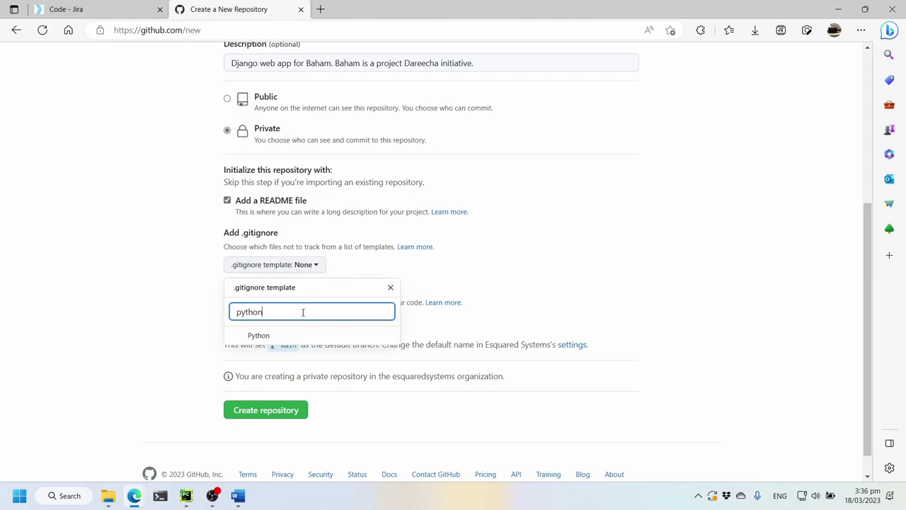
{"action": "left_click", "coordinate": [298, 338]}
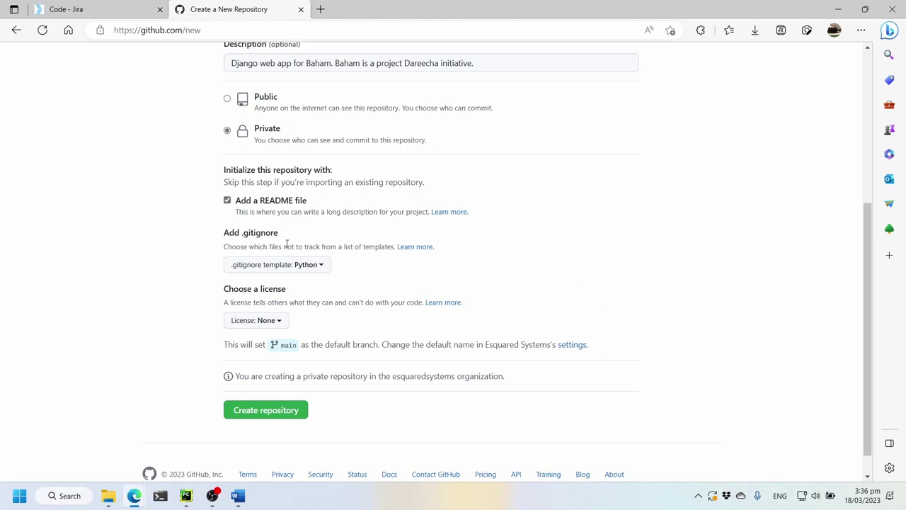
{"action": "left_click_drag", "start_coordinate": [243, 232], "coordinate": [289, 235]}
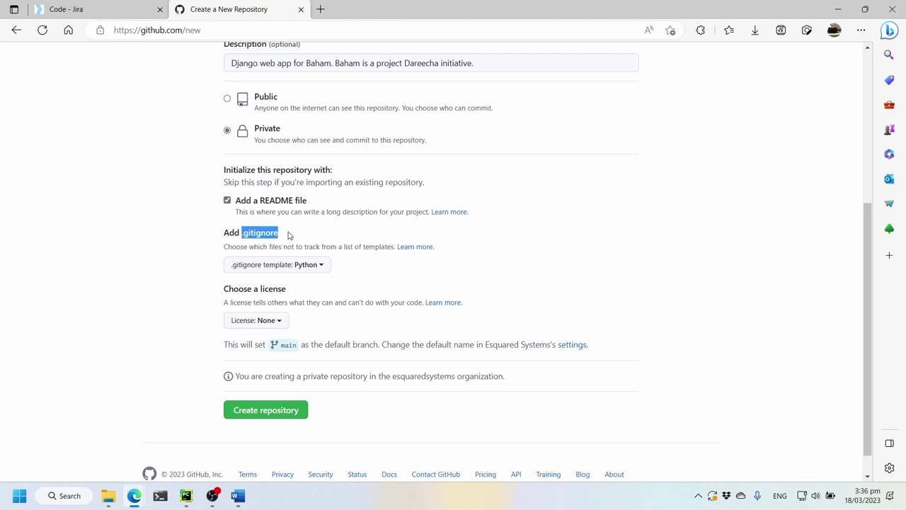
{"action": "left_click", "coordinate": [276, 235]}
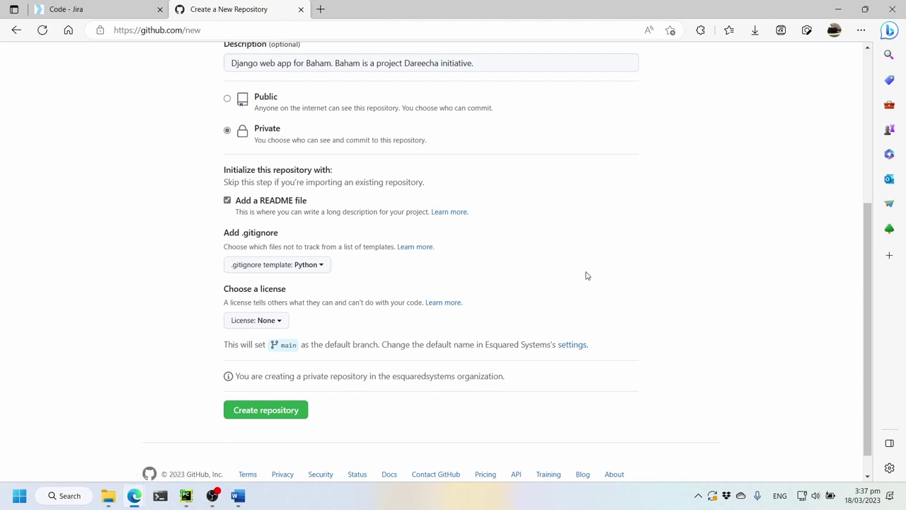
{"action": "left_click_drag", "start_coordinate": [283, 237], "coordinate": [240, 235]}
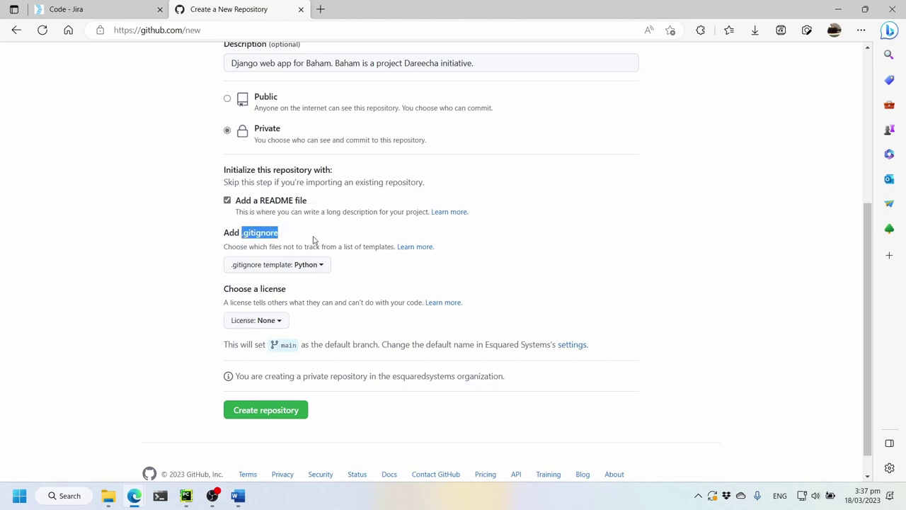
{"action": "left_click", "coordinate": [280, 238]}
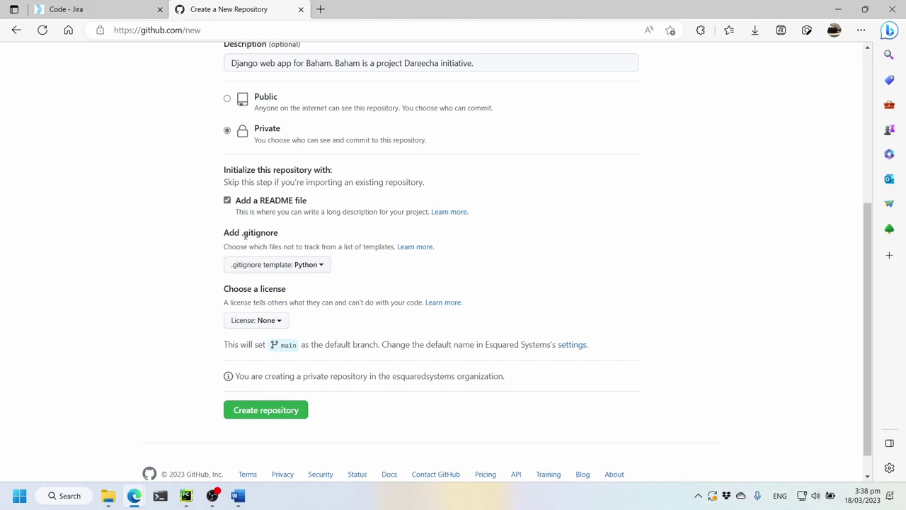
{"action": "left_click_drag", "start_coordinate": [243, 235], "coordinate": [276, 236]}
{"action": "left_click", "coordinate": [278, 242]}
- Choose the MIT License for the new repository
{"action": "left_click", "coordinate": [280, 322]}
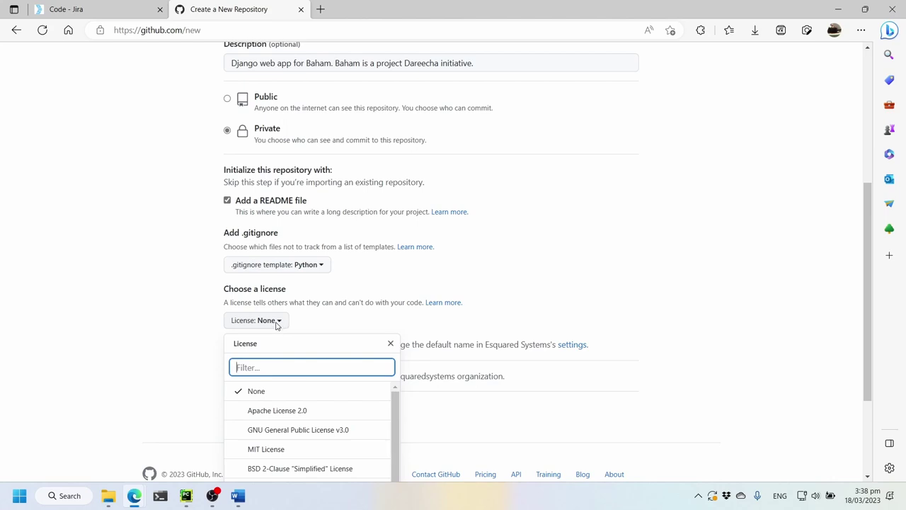
{"action": "scroll", "coordinate": [599, 279], "scroll_direction": "down", "scroll_amount": 1}
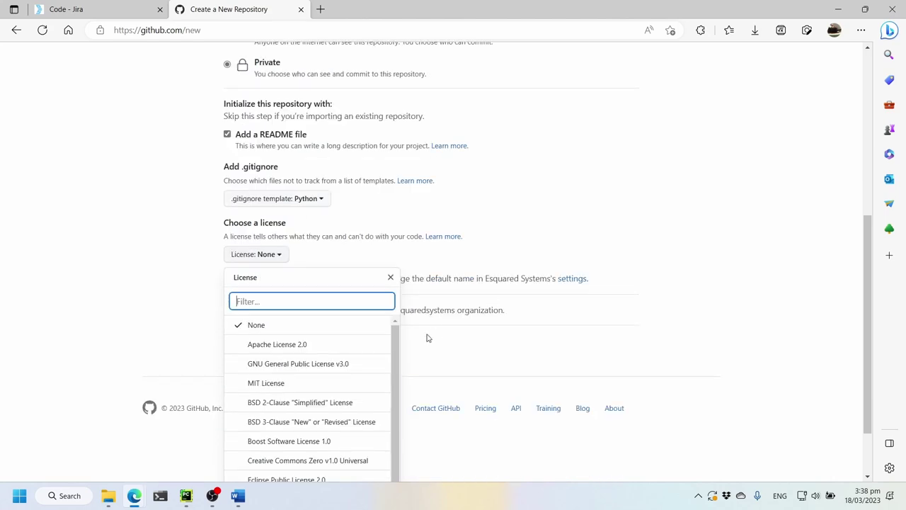
{"action": "scroll", "coordinate": [384, 365], "scroll_direction": "down", "scroll_amount": 1}
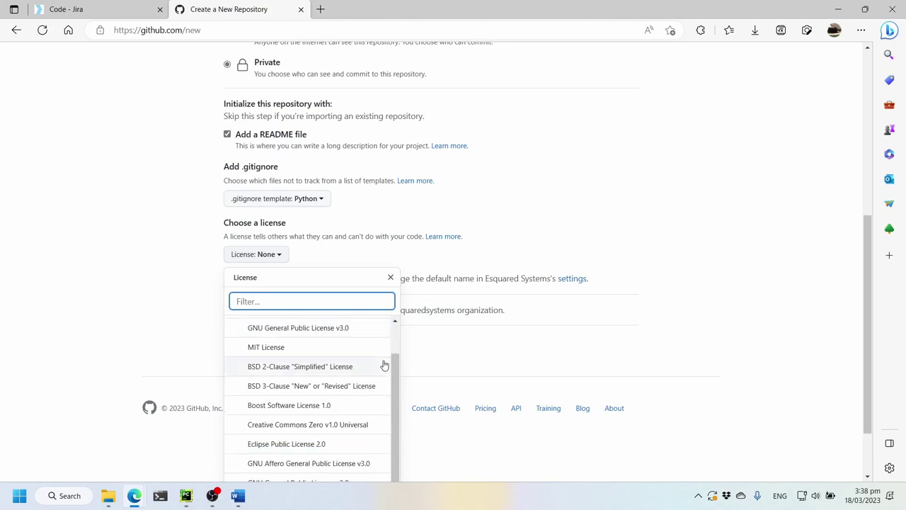
{"action": "left_click", "coordinate": [285, 346]}
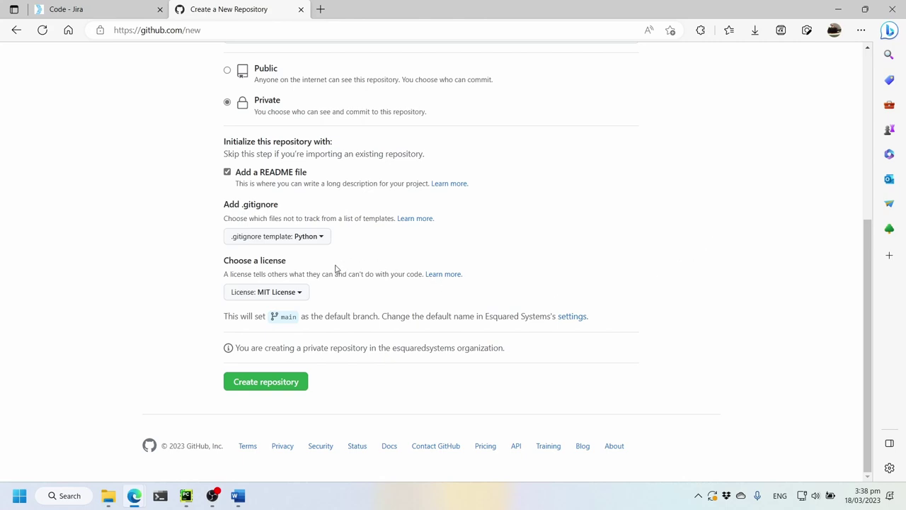
- Review the available licenses without choosing another, and look over the repository form's details
{"action": "left_click", "coordinate": [293, 294]}
{"action": "scroll", "coordinate": [361, 338], "scroll_direction": "down", "scroll_amount": 2}
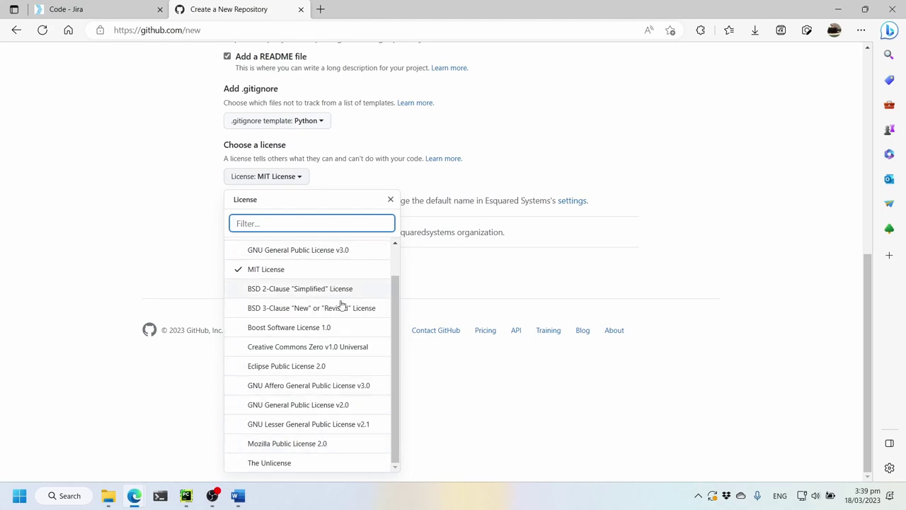
{"action": "scroll", "coordinate": [365, 374], "scroll_direction": "up", "scroll_amount": 1}
{"action": "scroll", "coordinate": [366, 374], "scroll_direction": "down", "scroll_amount": 1}
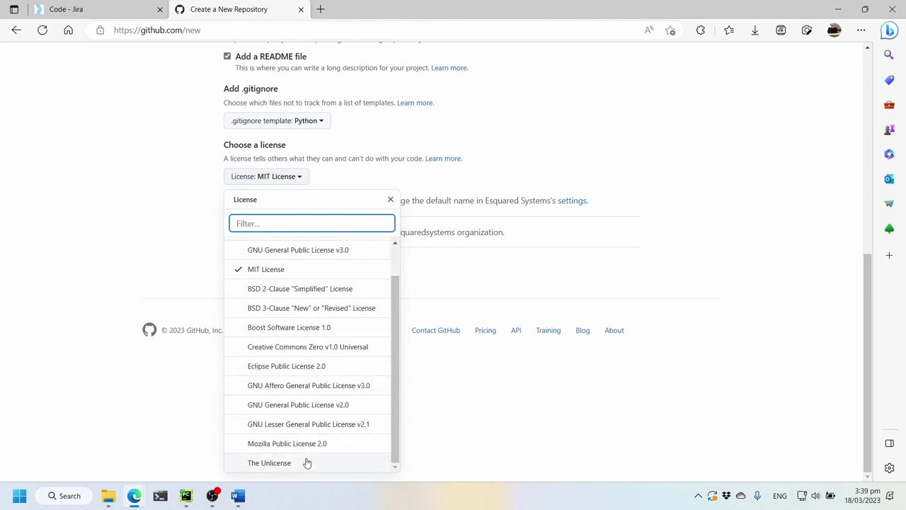
{"action": "scroll", "coordinate": [375, 329], "scroll_direction": "up", "scroll_amount": 1}
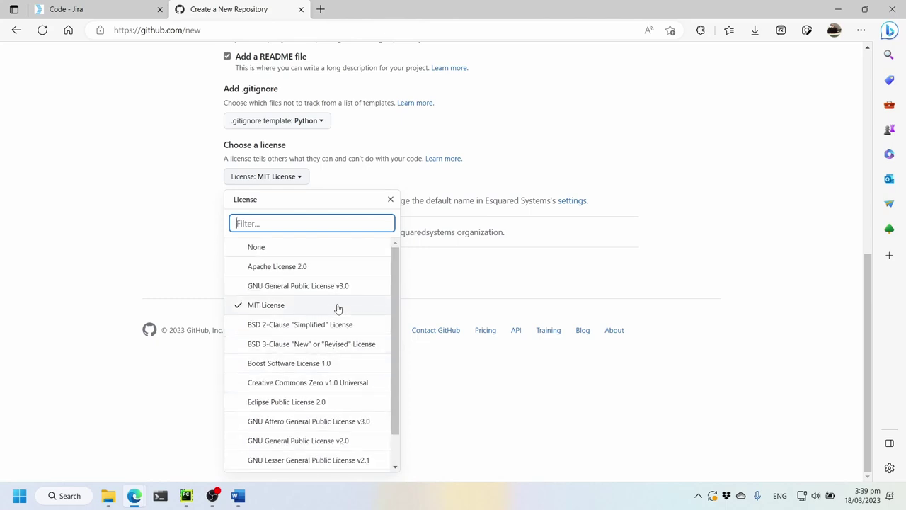
{"action": "left_click", "coordinate": [697, 258]}
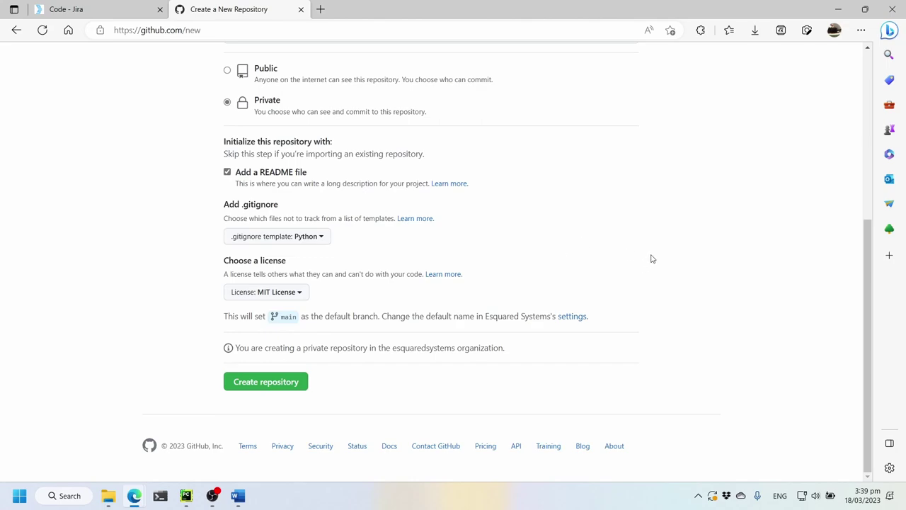
{"action": "scroll", "coordinate": [662, 255], "scroll_direction": "up", "scroll_amount": 4}
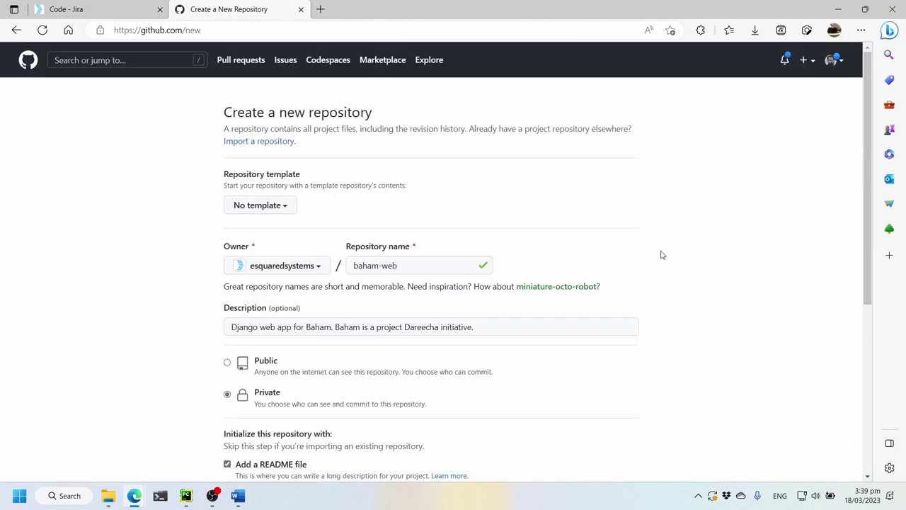
{"action": "scroll", "coordinate": [669, 255], "scroll_direction": "down", "scroll_amount": 4}
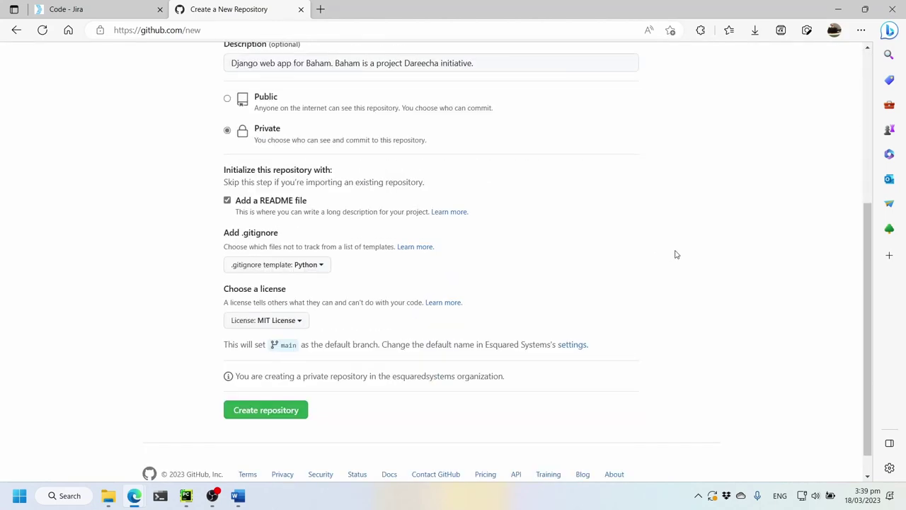
{"action": "scroll", "coordinate": [675, 255], "scroll_direction": "up", "scroll_amount": 5}
{"action": "left_click", "coordinate": [260, 204]}
{"action": "left_click", "coordinate": [775, 234]}
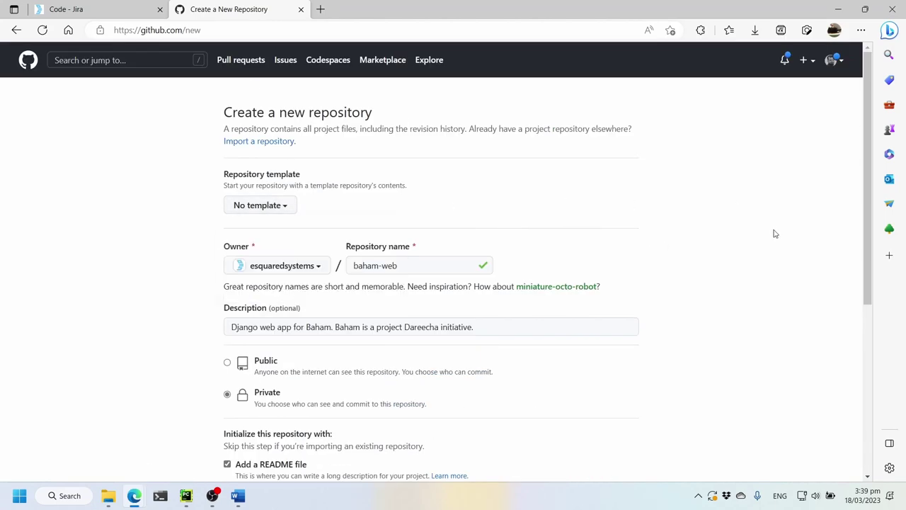
- Open the organization's default branch settings from the new repository form and update the default branch name to master
{"action": "scroll", "coordinate": [774, 234], "scroll_direction": "down", "scroll_amount": 4}
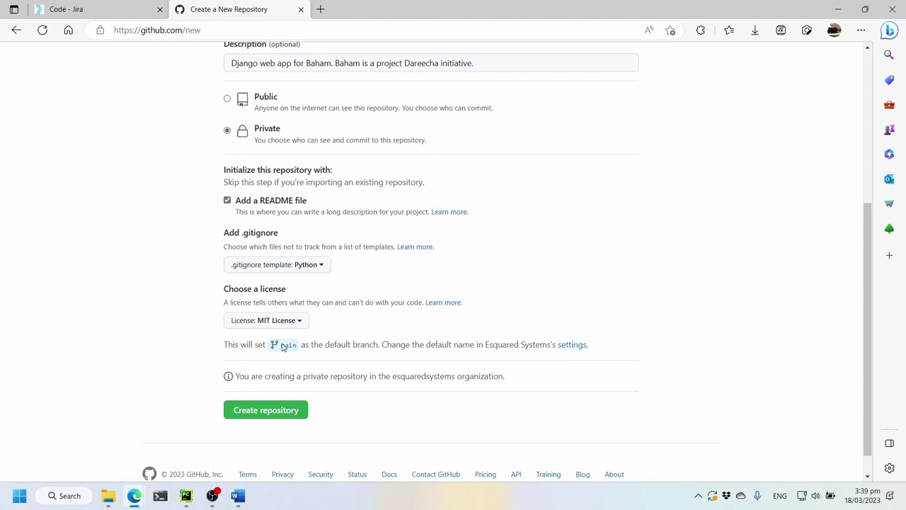
{"action": "left_click", "coordinate": [572, 346]}
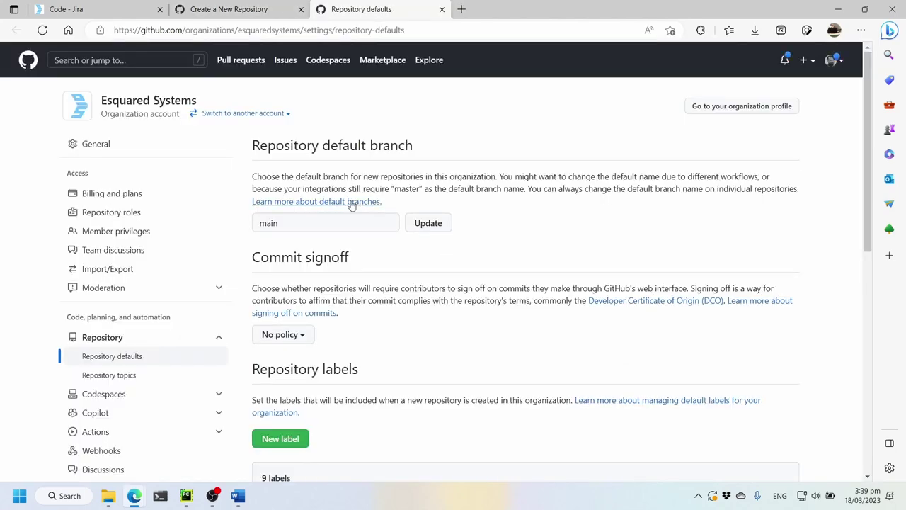
{"action": "double_click", "coordinate": [347, 223]}
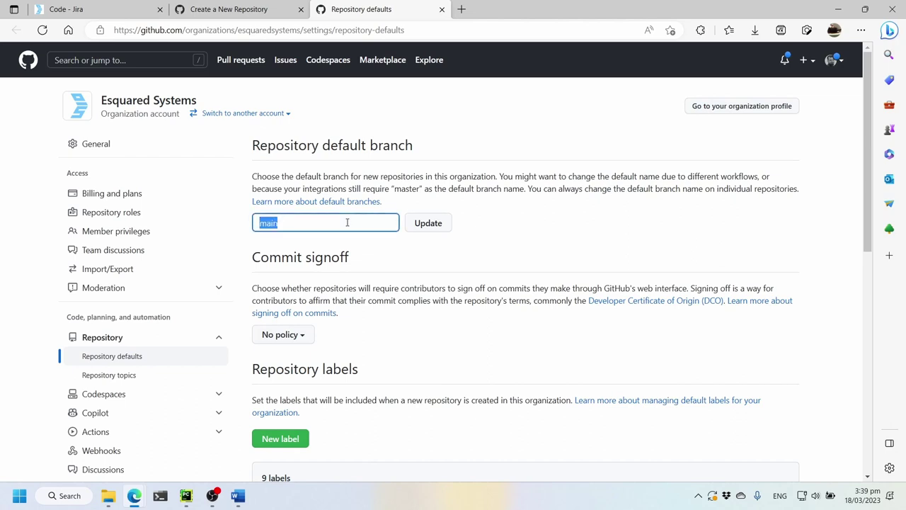
{"action": "type", "text": "master"}
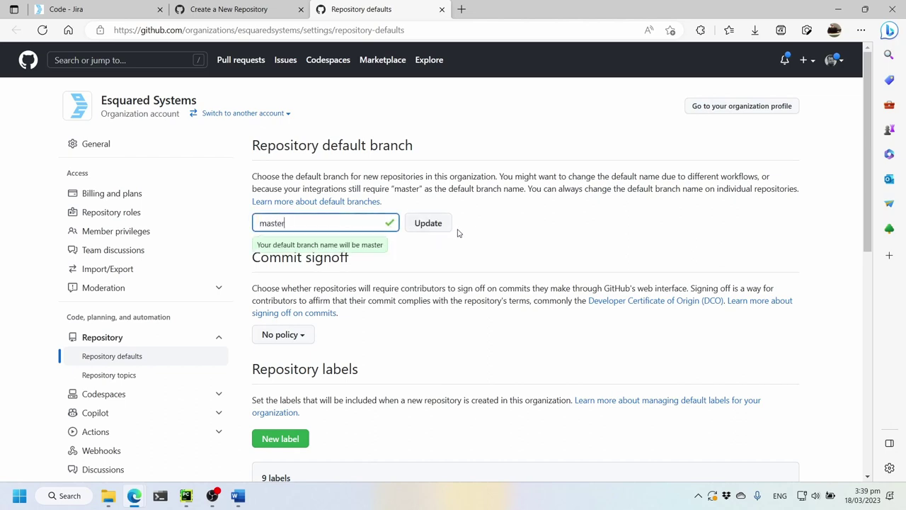
{"action": "left_click", "coordinate": [437, 225]}
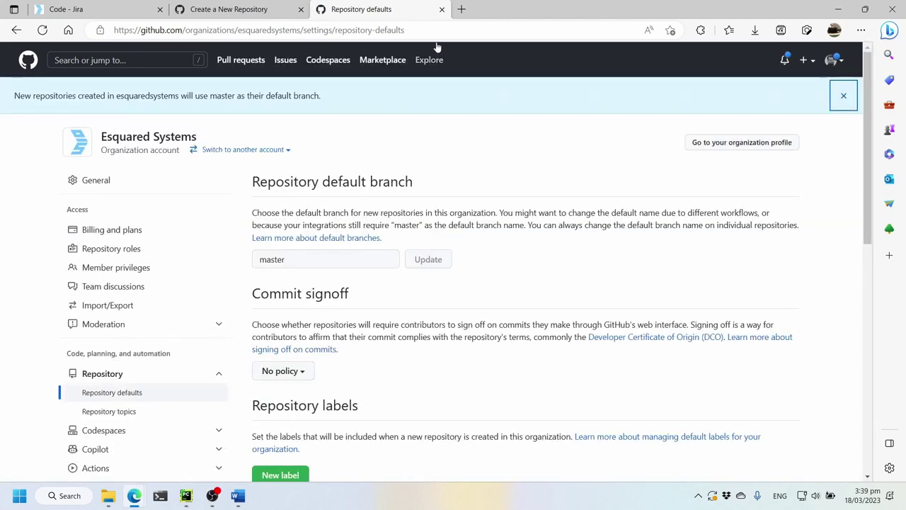
- Close the organization settings page and create the private baham-web repository from the filled-in form
{"action": "left_click", "coordinate": [442, 9]}
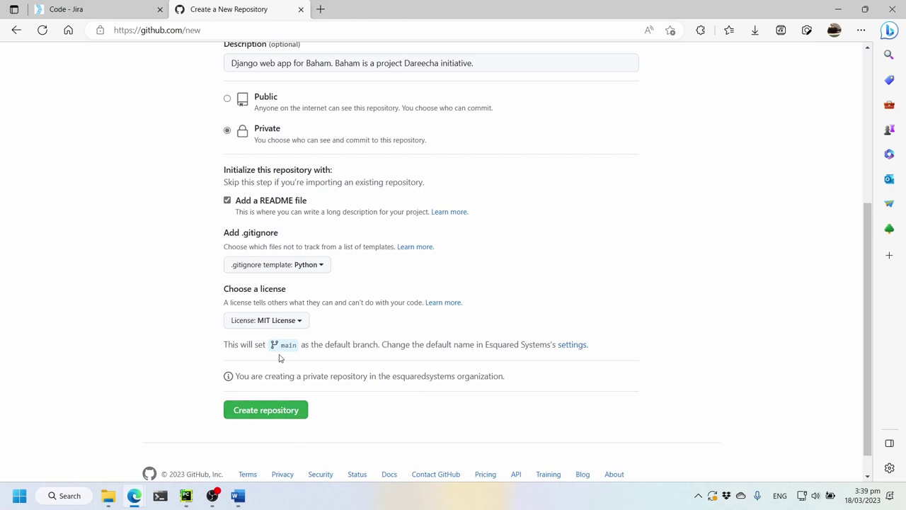
{"action": "left_click", "coordinate": [285, 414]}
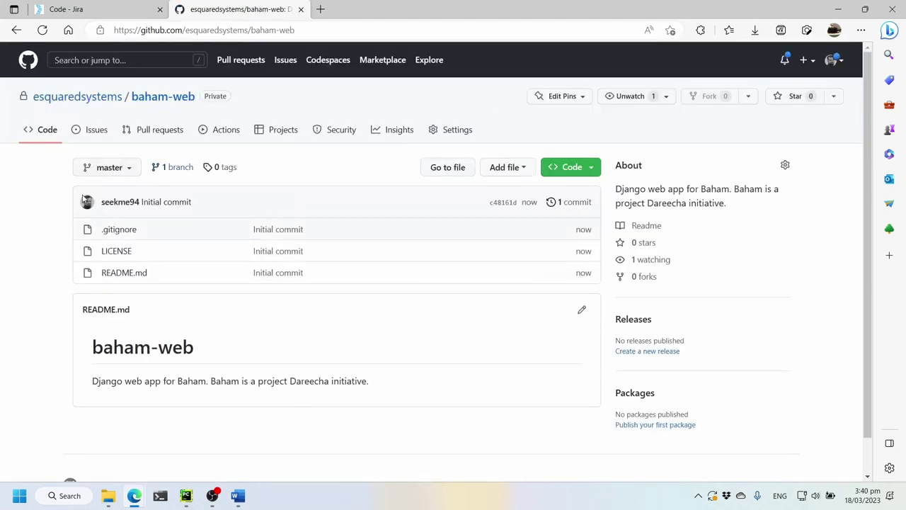
{"action": "left_click", "coordinate": [214, 33]}
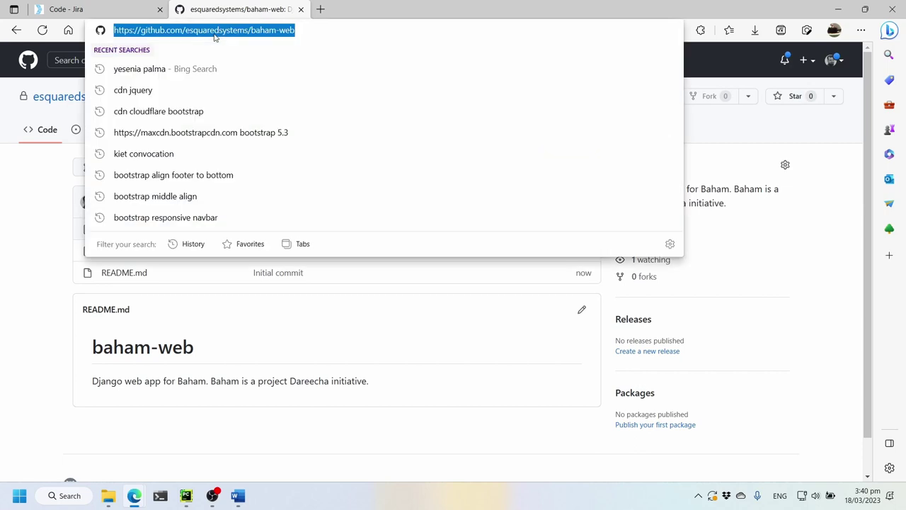
{"action": "left_click", "coordinate": [311, 29]}
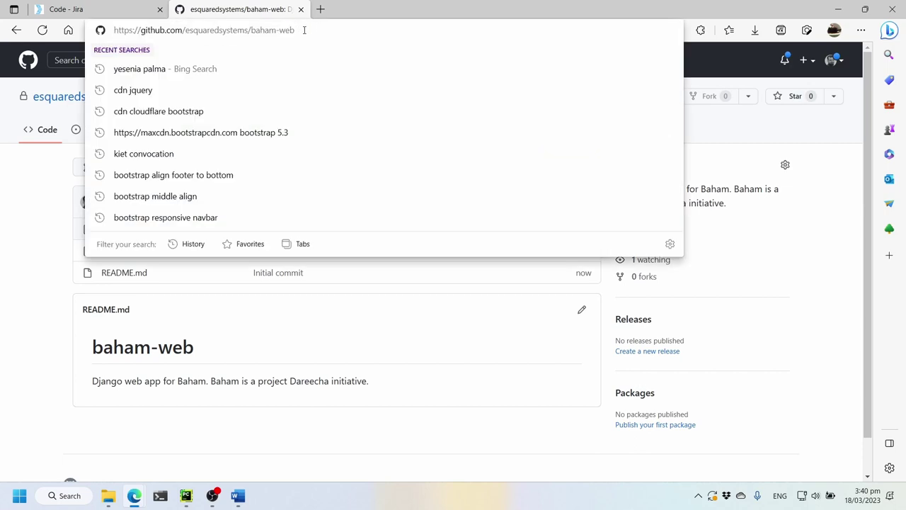
{"action": "left_click", "coordinate": [19, 319]}
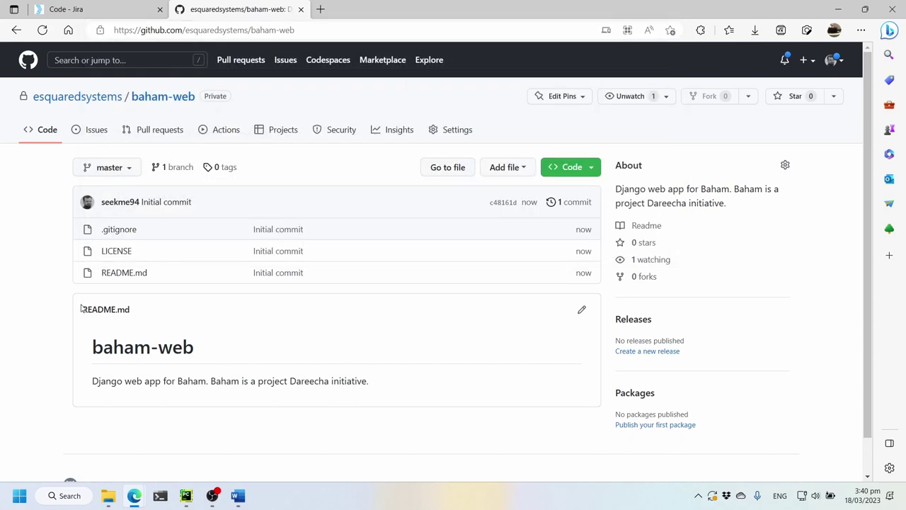
{"action": "left_click_drag", "start_coordinate": [79, 310], "coordinate": [119, 323]}
{"action": "left_click", "coordinate": [149, 326]}
- Examine the ignore rules in the repository's .gitignore file, then return to the repository's main page
{"action": "left_click", "coordinate": [127, 234]}
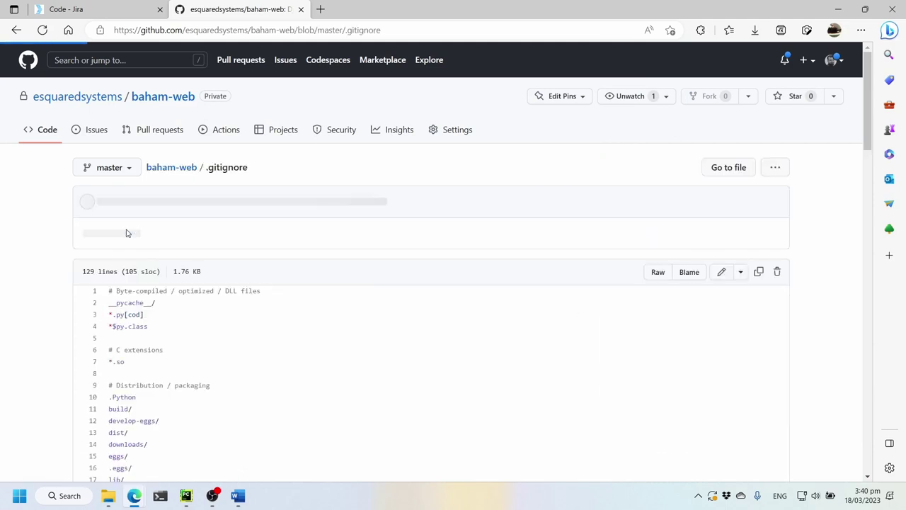
{"action": "scroll", "coordinate": [54, 327], "scroll_direction": "down", "scroll_amount": 1}
{"action": "scroll", "coordinate": [55, 326], "scroll_direction": "down", "scroll_amount": 3}
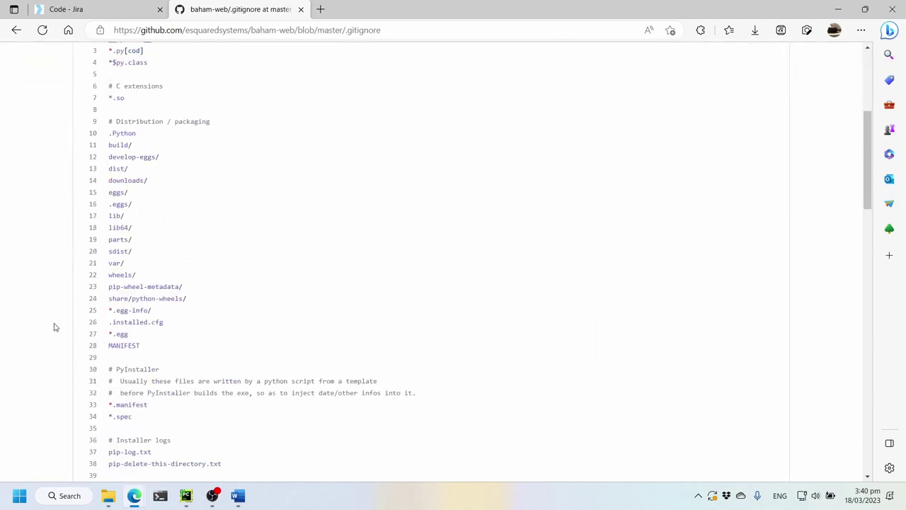
{"action": "scroll", "coordinate": [441, 326], "scroll_direction": "down", "scroll_amount": 2}
{"action": "scroll", "coordinate": [441, 327], "scroll_direction": "down", "scroll_amount": 14}
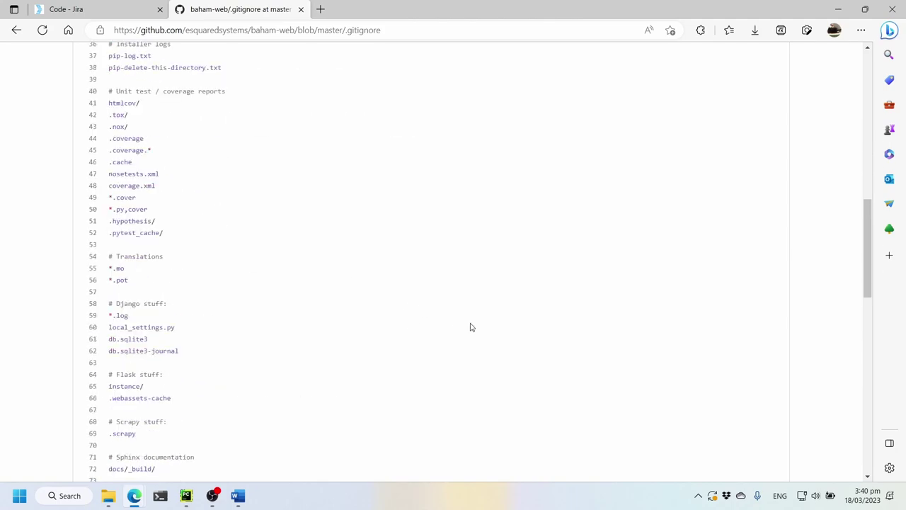
{"action": "scroll", "coordinate": [473, 324], "scroll_direction": "up", "scroll_amount": 4}
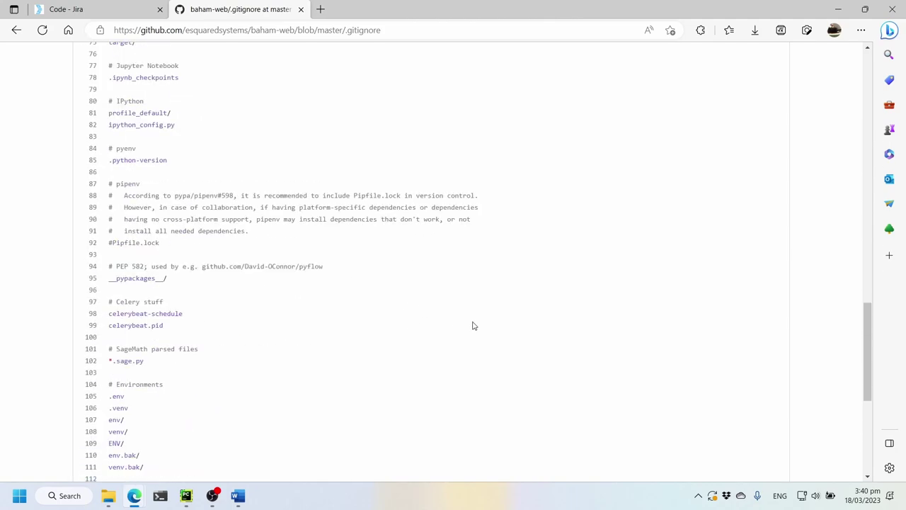
{"action": "scroll", "coordinate": [549, 269], "scroll_direction": "down", "scroll_amount": 5}
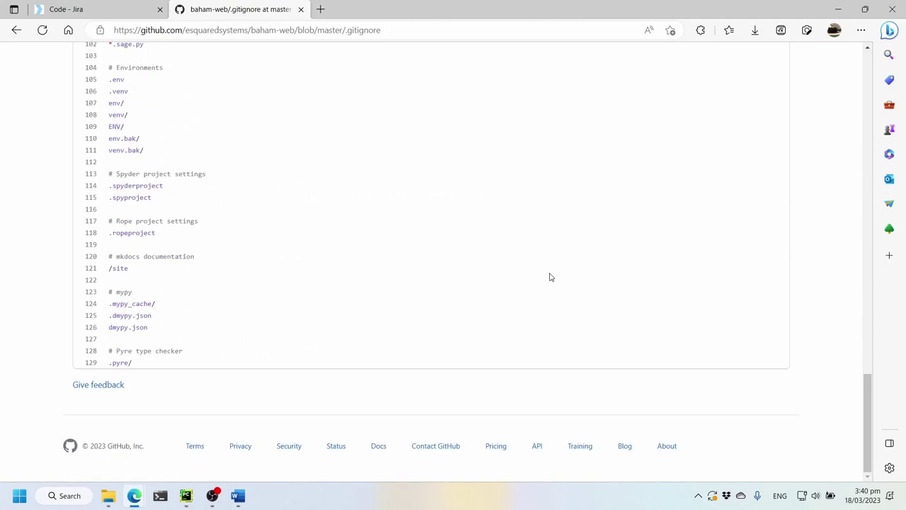
{"action": "scroll", "coordinate": [551, 277], "scroll_direction": "up", "scroll_amount": 6}
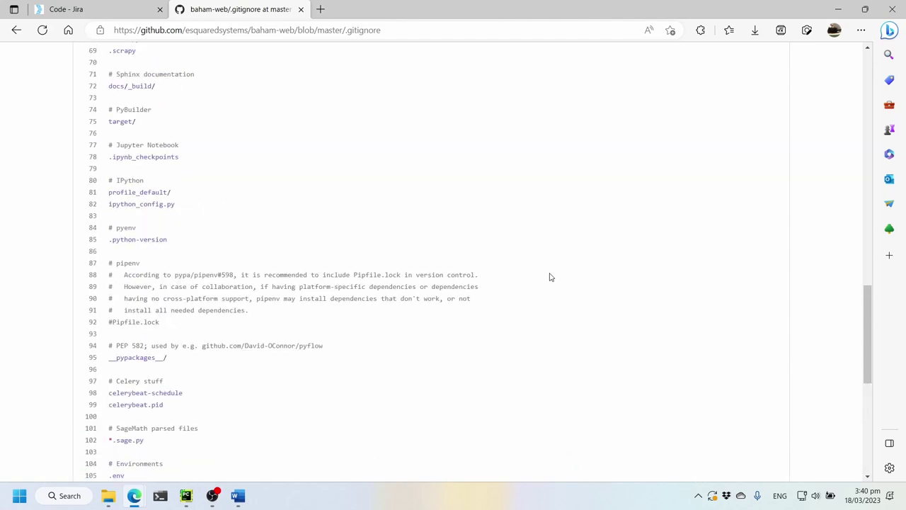
{"action": "scroll", "coordinate": [551, 276], "scroll_direction": "up", "scroll_amount": 6}
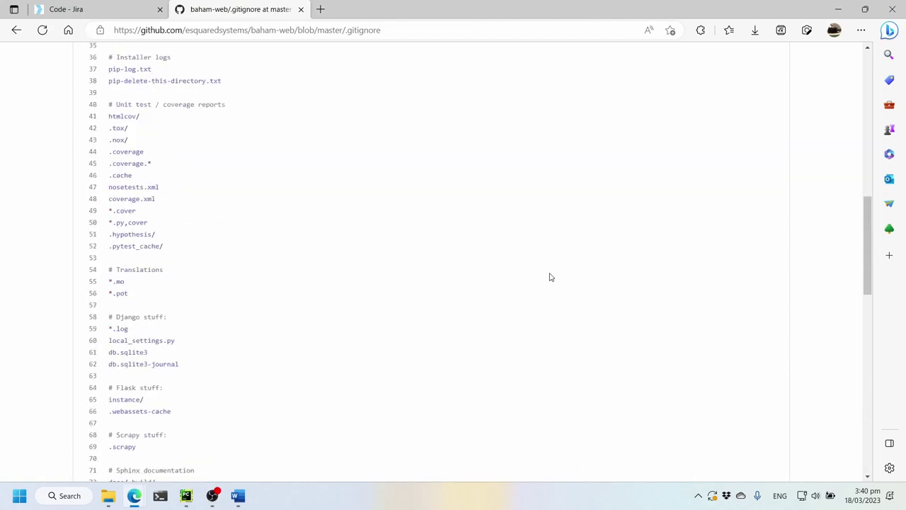
{"action": "scroll", "coordinate": [551, 276], "scroll_direction": "up", "scroll_amount": 2}
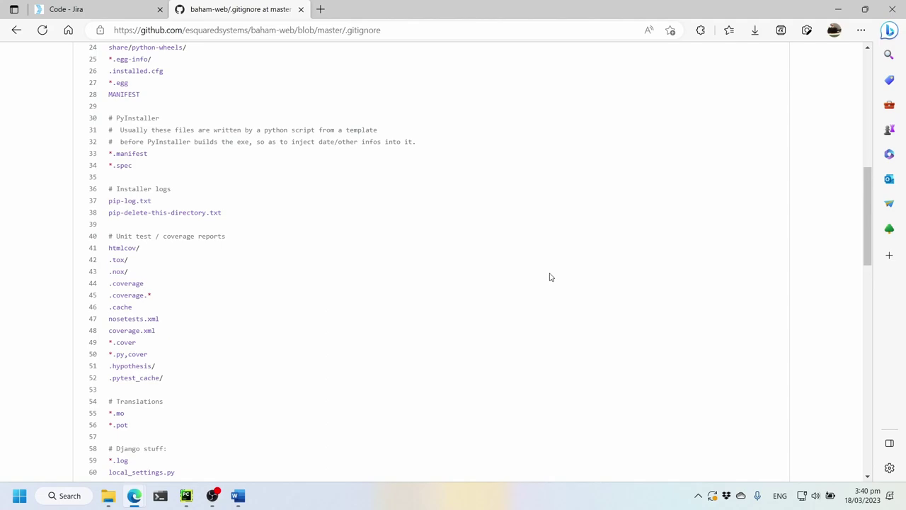
{"action": "scroll", "coordinate": [550, 277], "scroll_direction": "up", "scroll_amount": 6}
{"action": "left_click", "coordinate": [16, 29]}
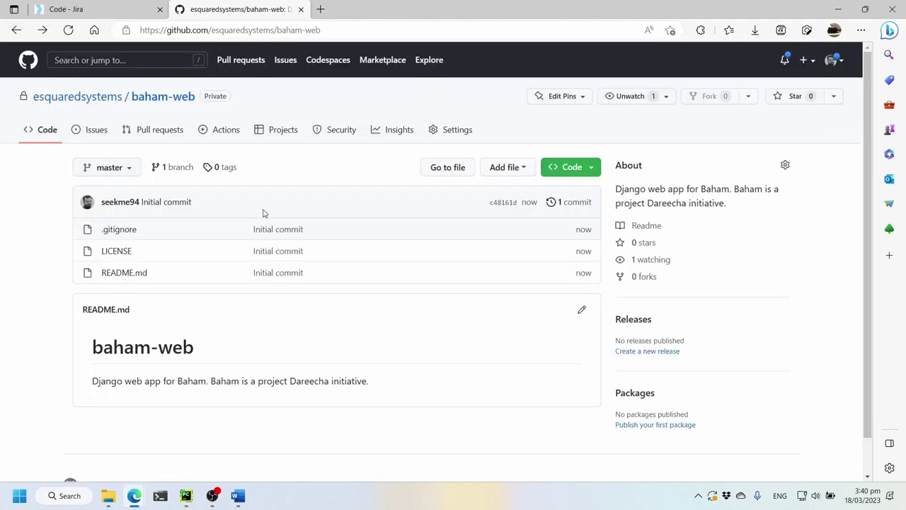
- Read through the repository's LICENSE file and return to the repository's main page
{"action": "left_click", "coordinate": [112, 254]}
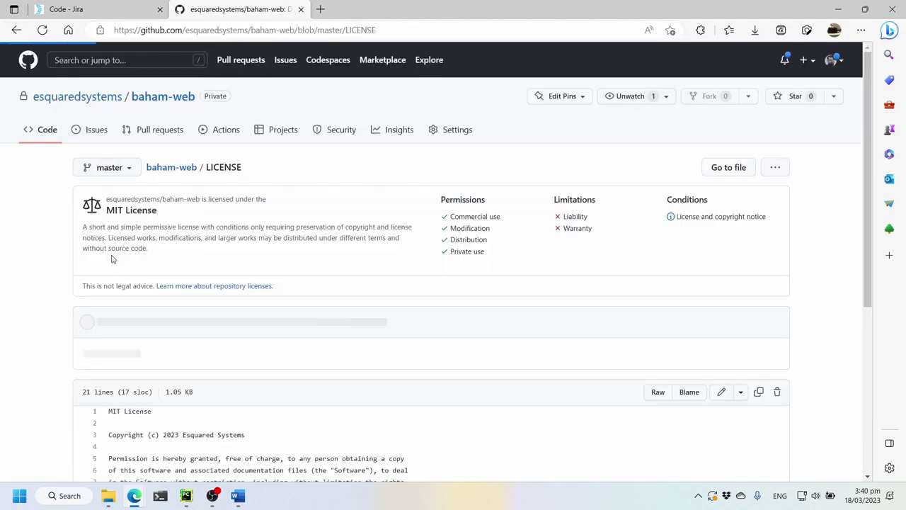
{"action": "scroll", "coordinate": [111, 257], "scroll_direction": "down", "scroll_amount": 4}
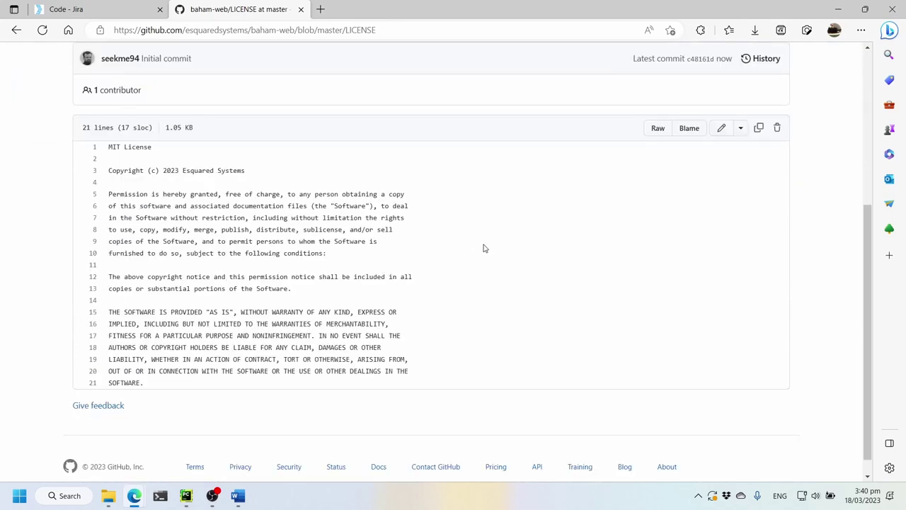
{"action": "scroll", "coordinate": [485, 248], "scroll_direction": "down", "scroll_amount": 1}
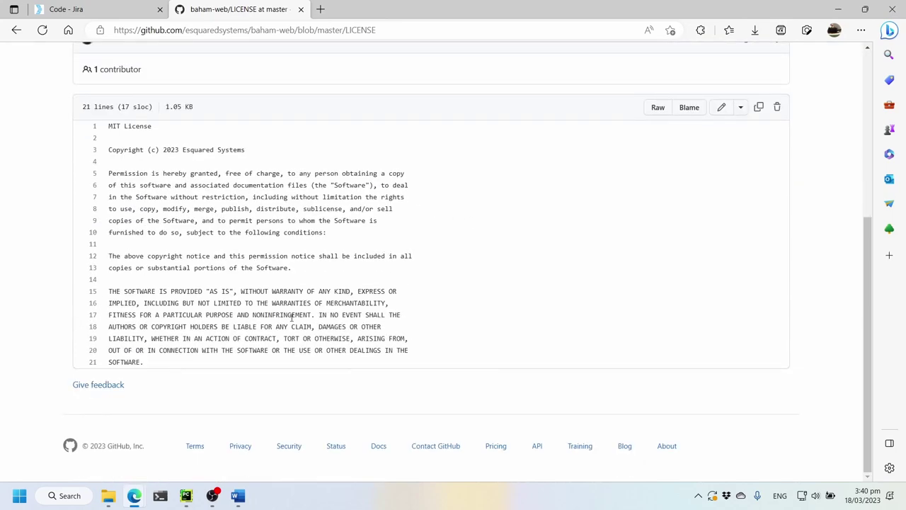
{"action": "scroll", "coordinate": [400, 287], "scroll_direction": "up", "scroll_amount": 4}
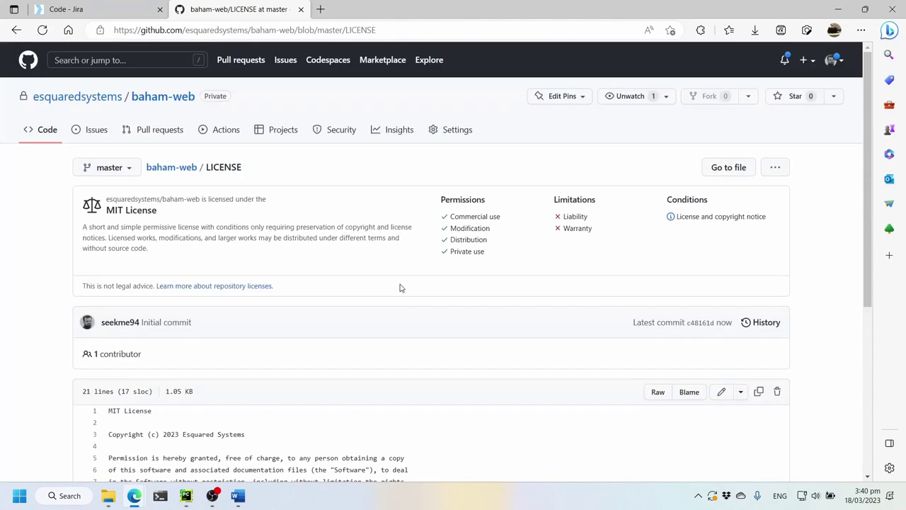
{"action": "left_click", "coordinate": [15, 30]}
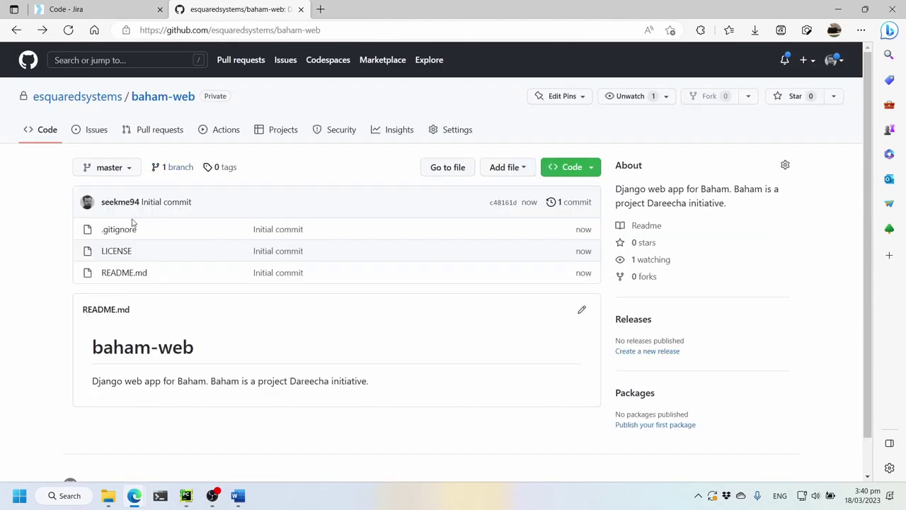
- Copy the HTTPS clone URL of the baham-web repository
{"action": "left_click", "coordinate": [598, 169]}
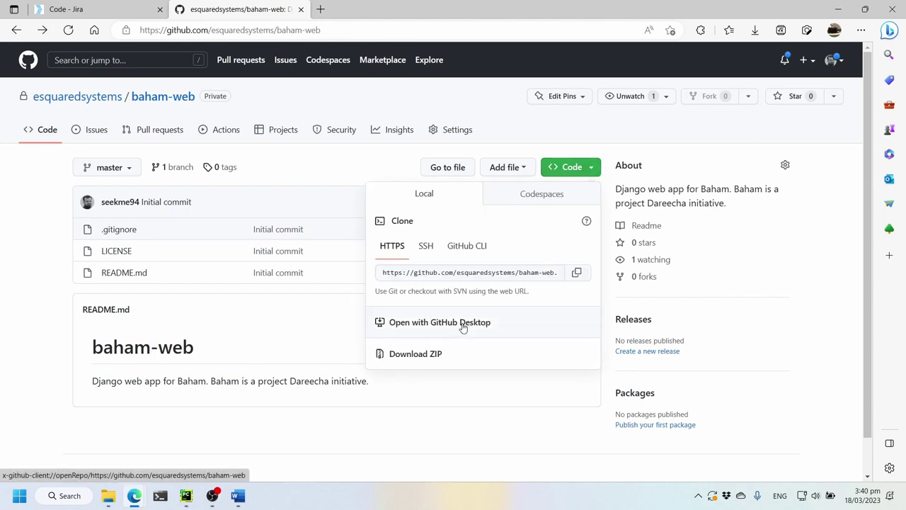
{"action": "left_click", "coordinate": [575, 274]}
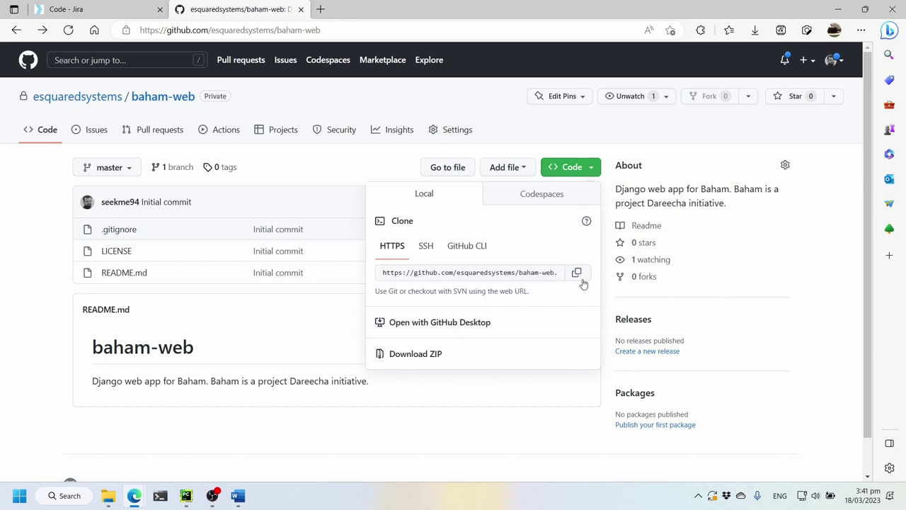
- Open a maximized Command Prompt and change to the folder "OneDrive\Documents\KIET\Web Application Development (111834)"
{"action": "left_click", "coordinate": [160, 496]}
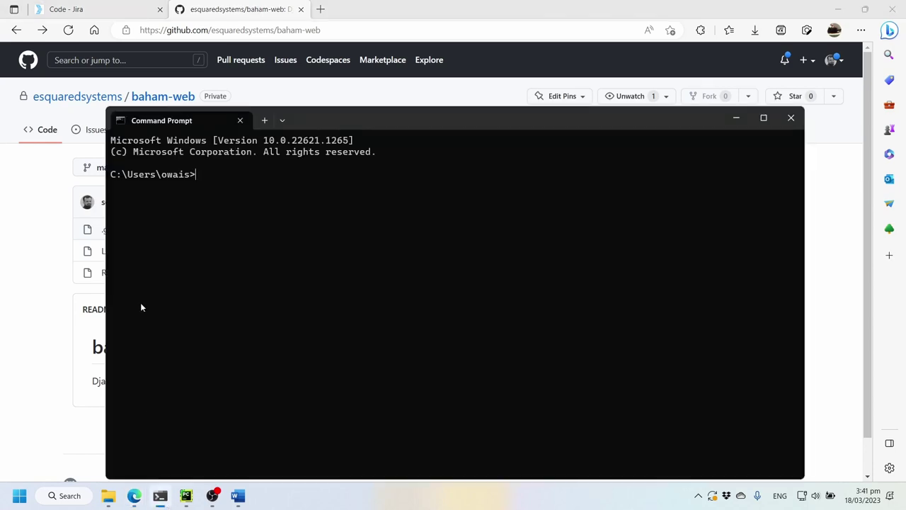
{"action": "double_click", "coordinate": [378, 120]}
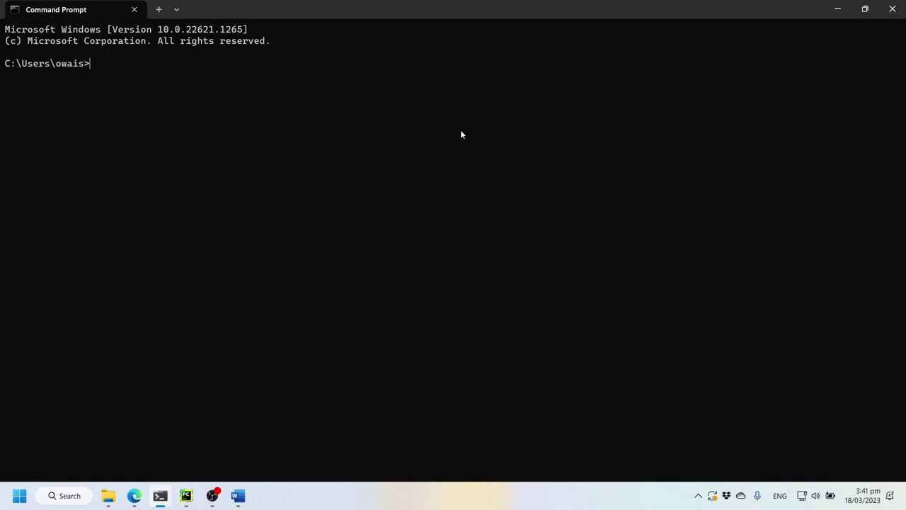
{"action": "type", "text": "cd \"OneDrive\\Documents"}
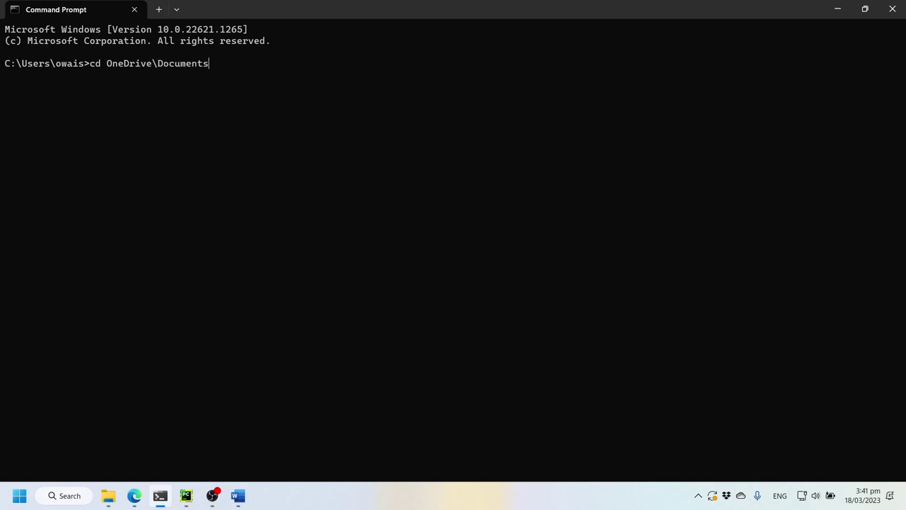
{"action": "type", "text": "\\KIET\\W"}
{"action": "key", "text": "Tab"}
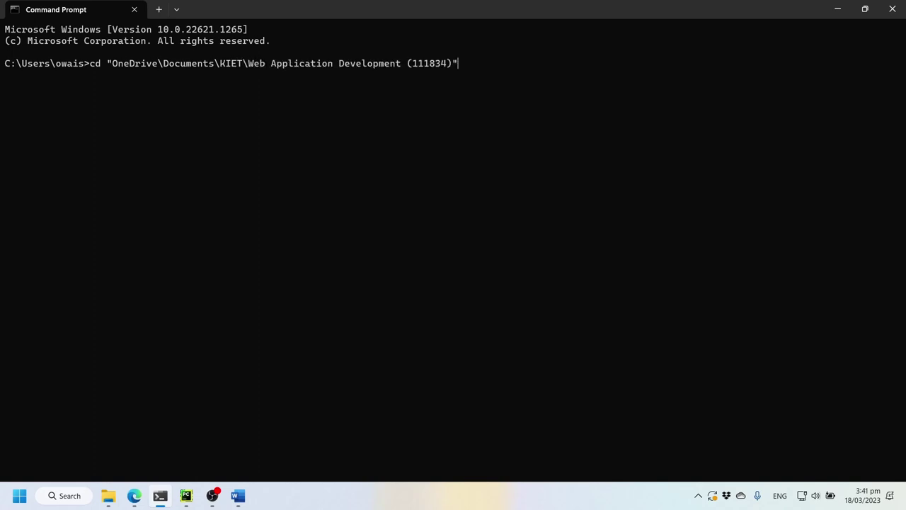
{"action": "key", "text": "Return"}
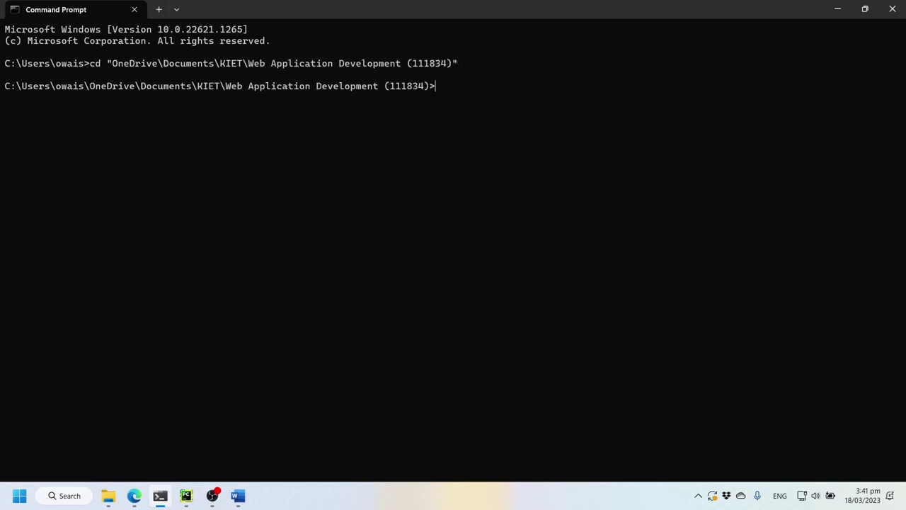
- List the contents of the Web Application Development folder with dir and change into its Baham subfolder
{"action": "type", "text": "dir"}
{"action": "key", "text": "Return"}
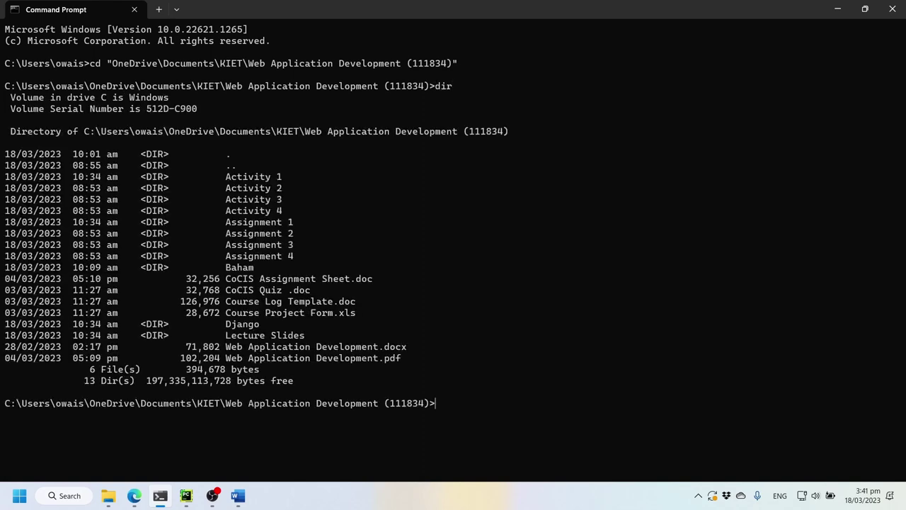
{"action": "type", "text": "cd Baham"}
{"action": "key", "text": "Return"}
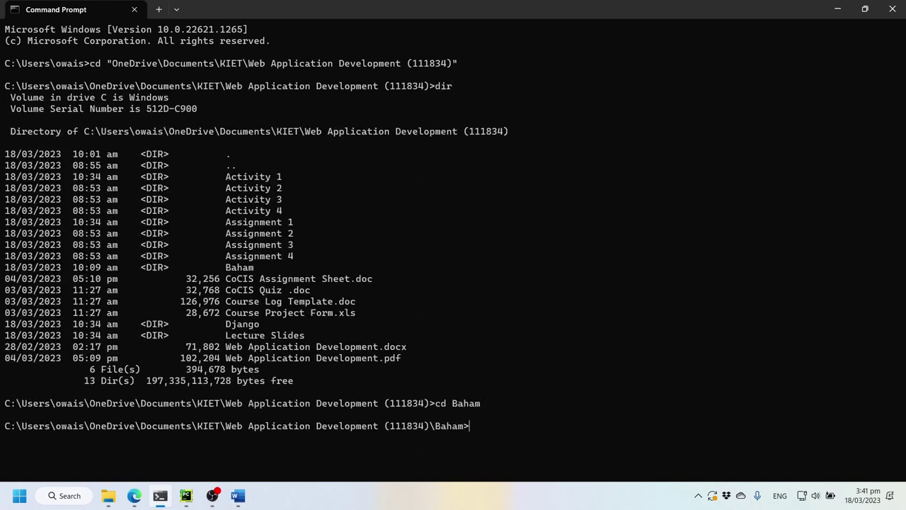
- List the contents of the Baham folder with dir and move back to its parent folder with cd .
{"action": "type", "text": "dir"}
{"action": "key", "text": "Return"}
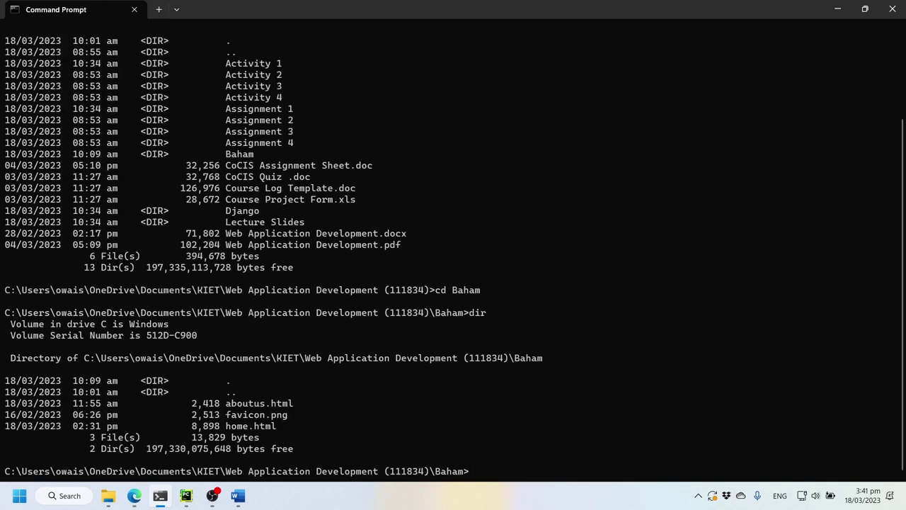
{"action": "type", "text": "cd .."}
{"action": "key", "text": "Return"}
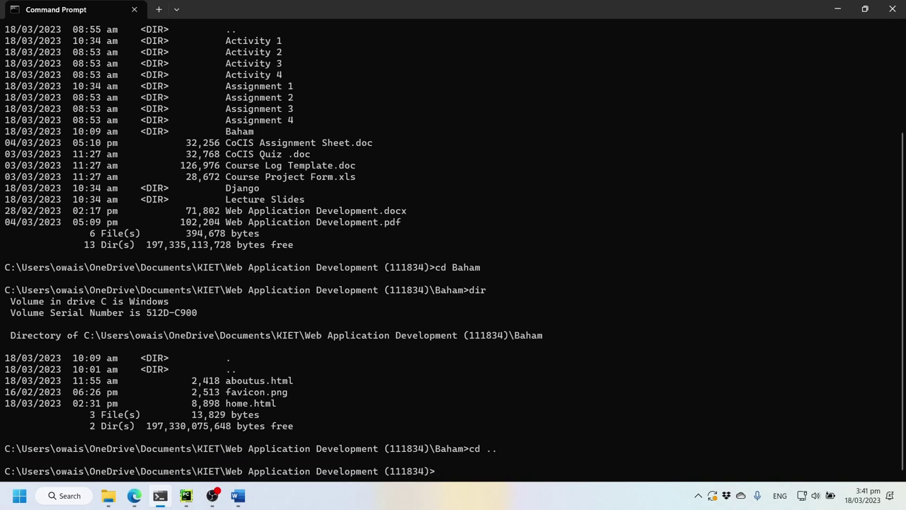
- Check the list of all installed apps for Git, view the tools in its folder, and return to the Command Prompt
{"action": "key", "text": "super"}
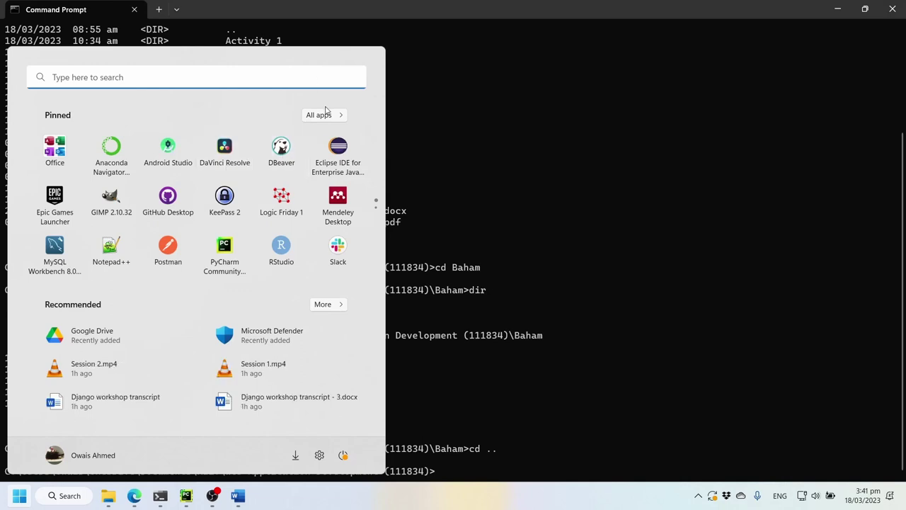
{"action": "left_click", "coordinate": [323, 115]}
{"action": "scroll", "coordinate": [298, 295], "scroll_direction": "down", "scroll_amount": 3}
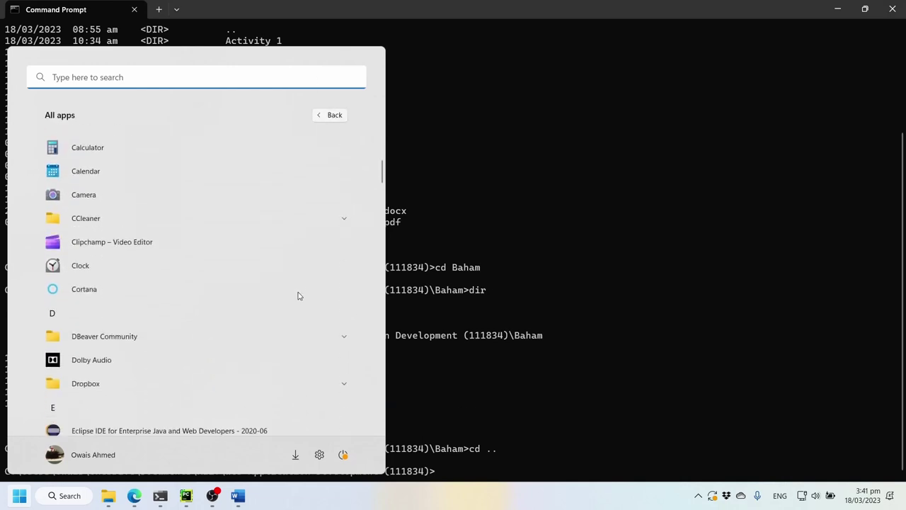
{"action": "scroll", "coordinate": [298, 296], "scroll_direction": "down", "scroll_amount": 6}
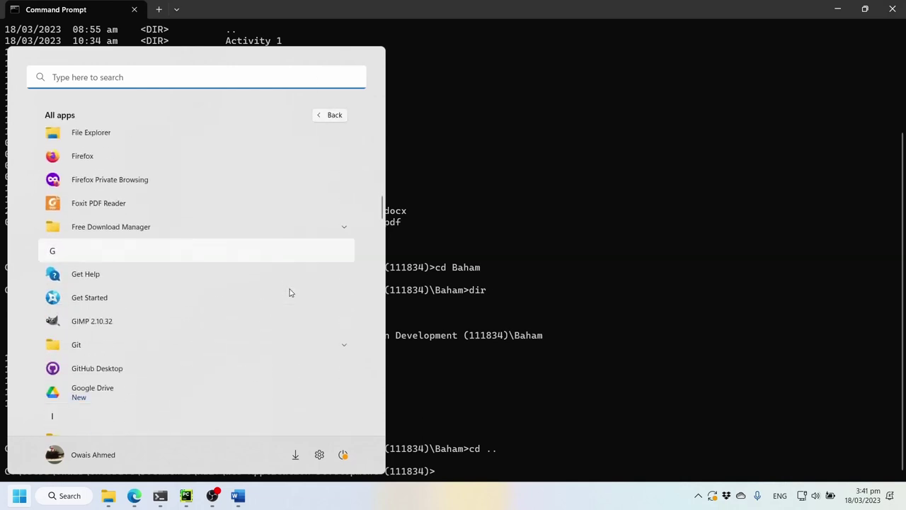
{"action": "left_click", "coordinate": [159, 345]}
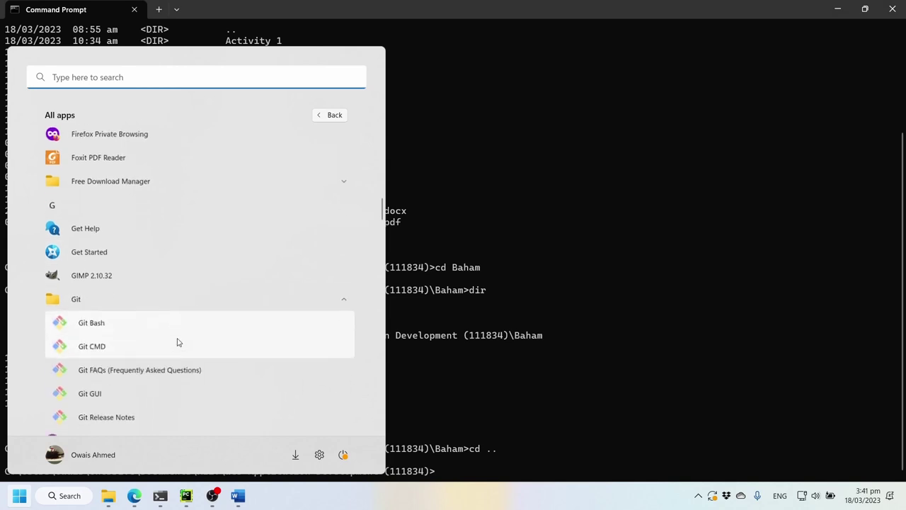
{"action": "left_click", "coordinate": [190, 303]}
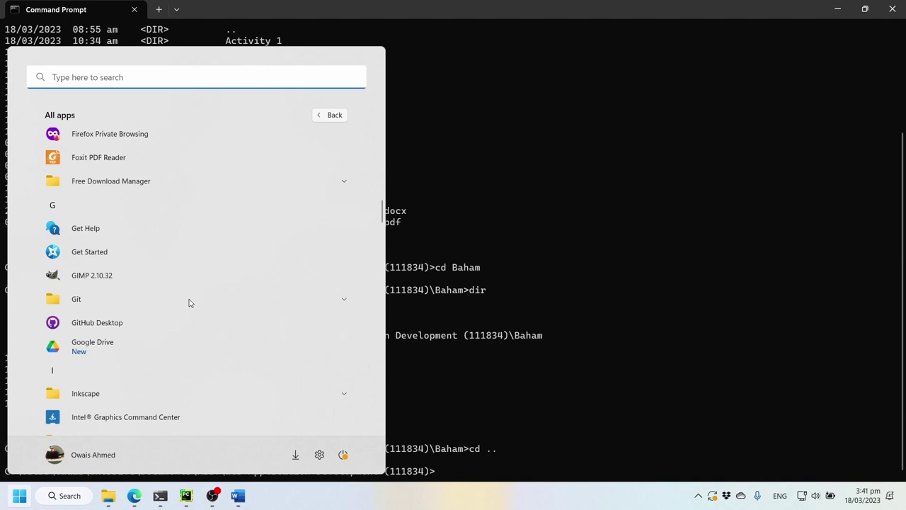
{"action": "left_click", "coordinate": [417, 254]}
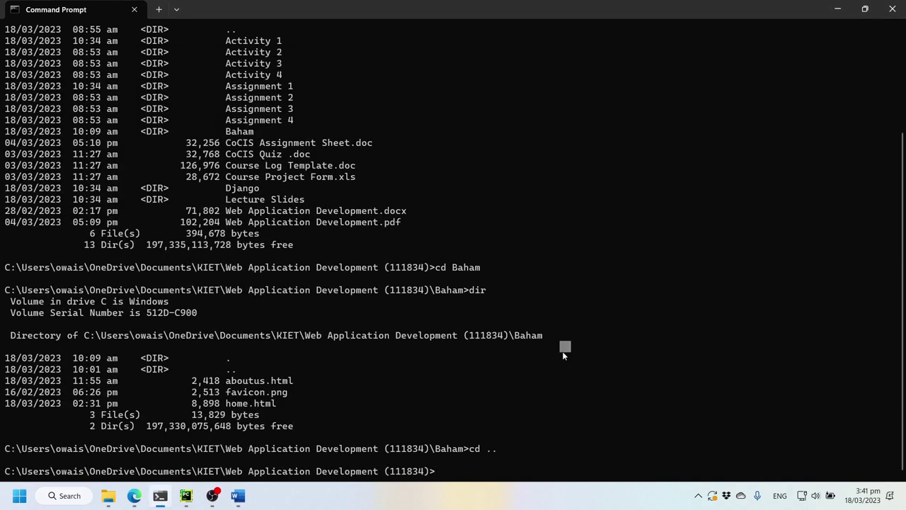
{"action": "type", "text": "git clone"}
{"action": "type", "text": "https://github.com/esquaredsystems/baham-web.git"}
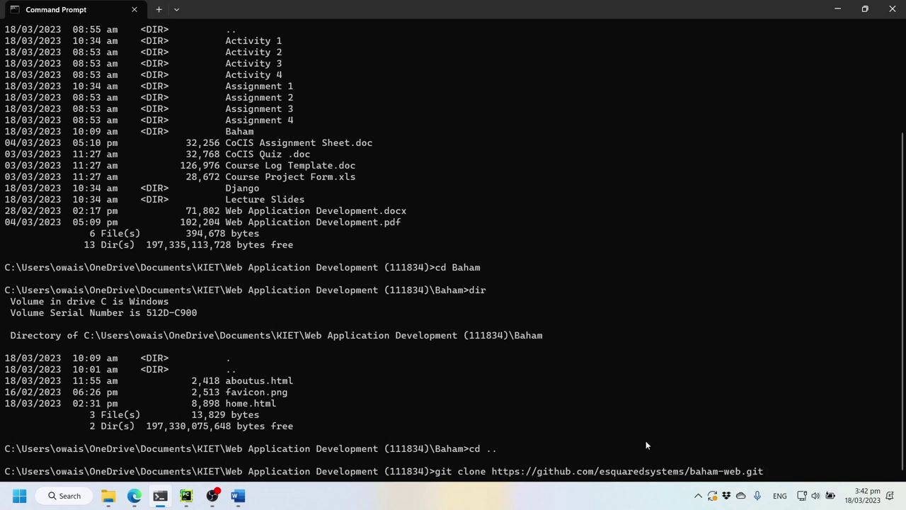
{"action": "key", "text": "Return"}
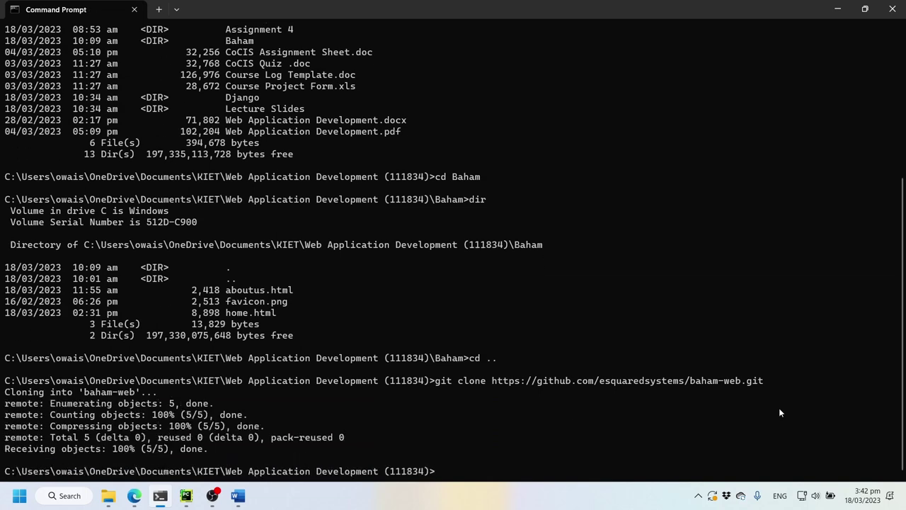
{"action": "type", "text": "dir"}
{"action": "key", "text": "Return"}
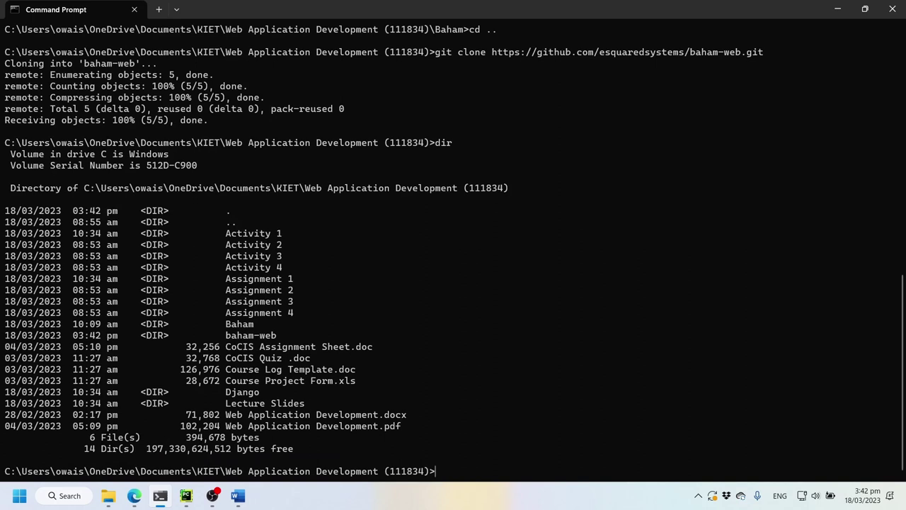
- Change into the cloned baham-web folder and list its files with dir
{"action": "left_click_drag", "start_coordinate": [227, 336], "coordinate": [288, 335]}
{"action": "right_click", "coordinate": [289, 335]}
{"action": "type", "text": "cd Baham"}
{"action": "key", "text": "Tab"}
{"action": "key", "text": "Tab"}
{"action": "key", "text": "Return"}
{"action": "type", "text": "dir"}
{"action": "key", "text": "Return"}
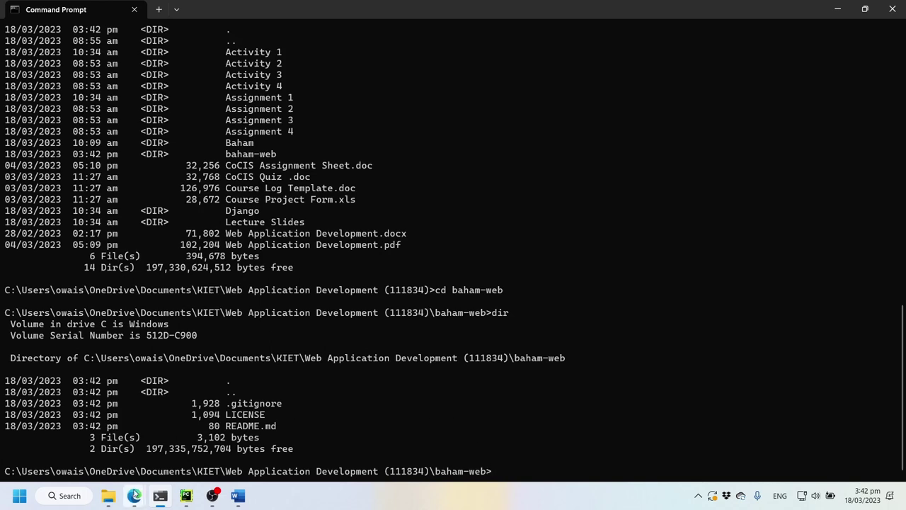
- Switch to the baham-web repository page in Microsoft Edge, dismiss the clone options and view the repository's branches
{"action": "mouse_move", "coordinate": [134, 495]}
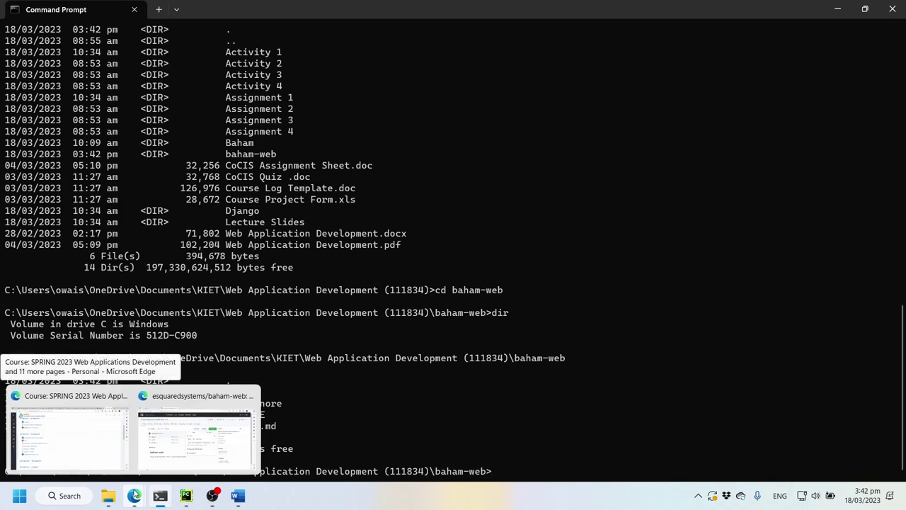
{"action": "left_click", "coordinate": [198, 440]}
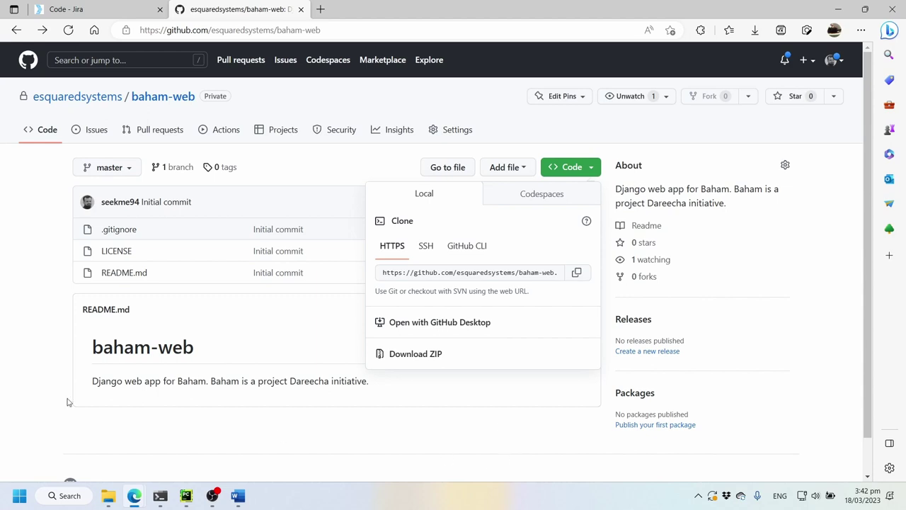
{"action": "left_click", "coordinate": [18, 393]}
{"action": "left_click", "coordinate": [132, 168]}
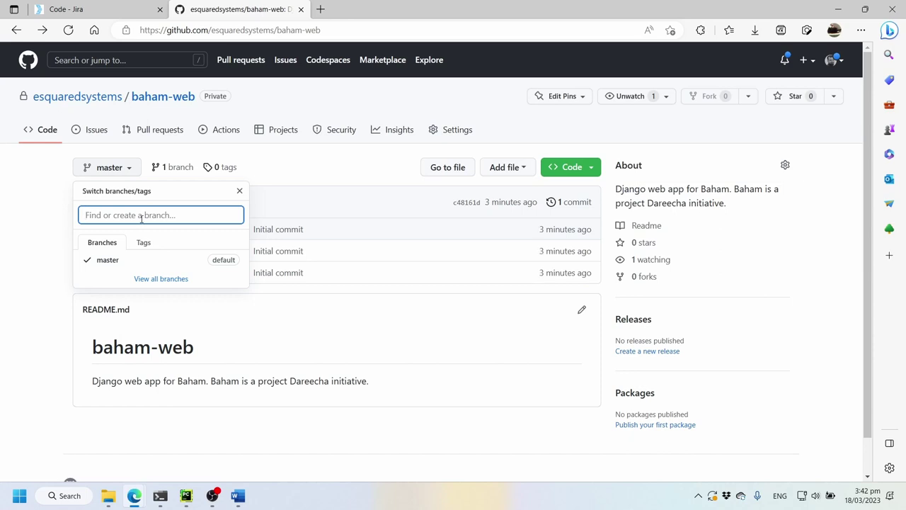
- Open the Dareecha project's backlog in Jira and show the development details of the issue "Design data model for Baham App"
{"action": "left_click", "coordinate": [113, 8]}
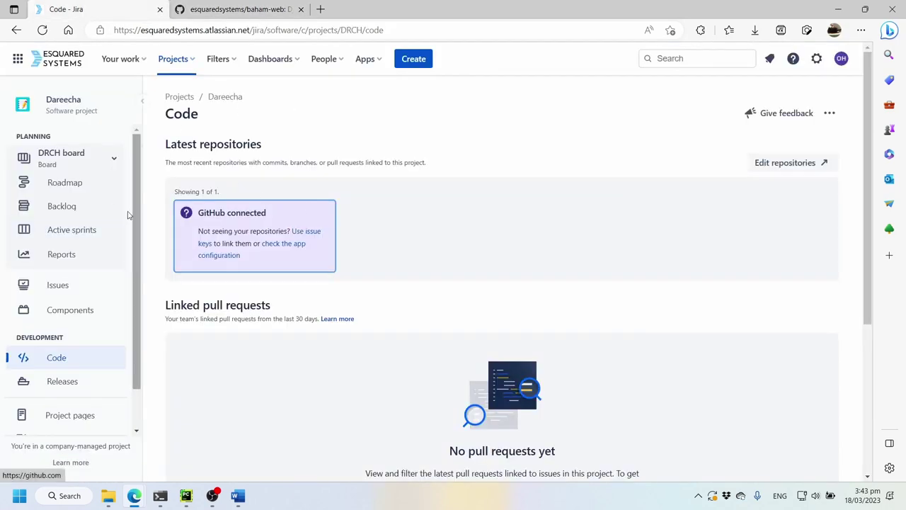
{"action": "left_click", "coordinate": [63, 206]}
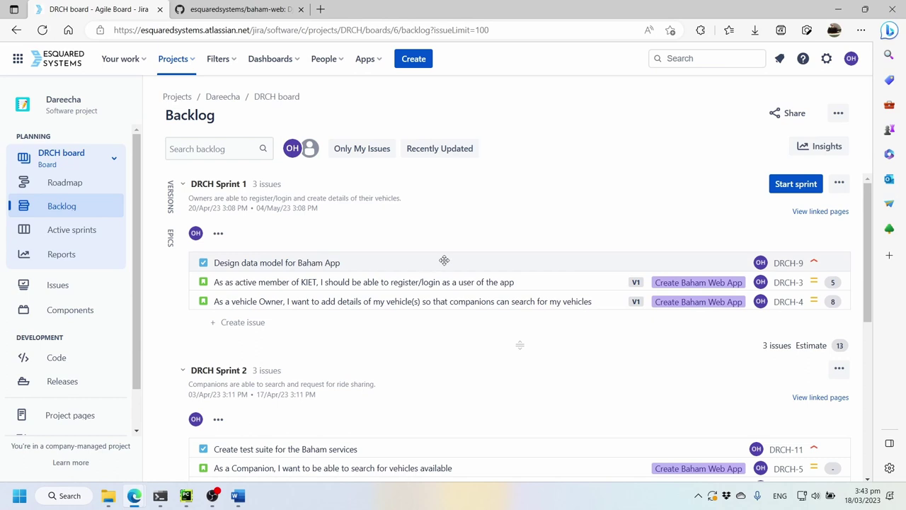
{"action": "left_click", "coordinate": [443, 260]}
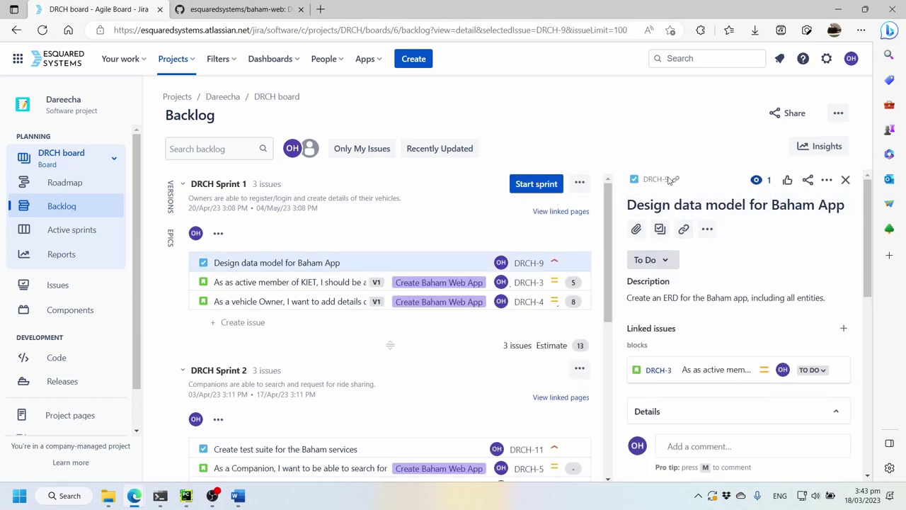
{"action": "left_click", "coordinate": [870, 322]}
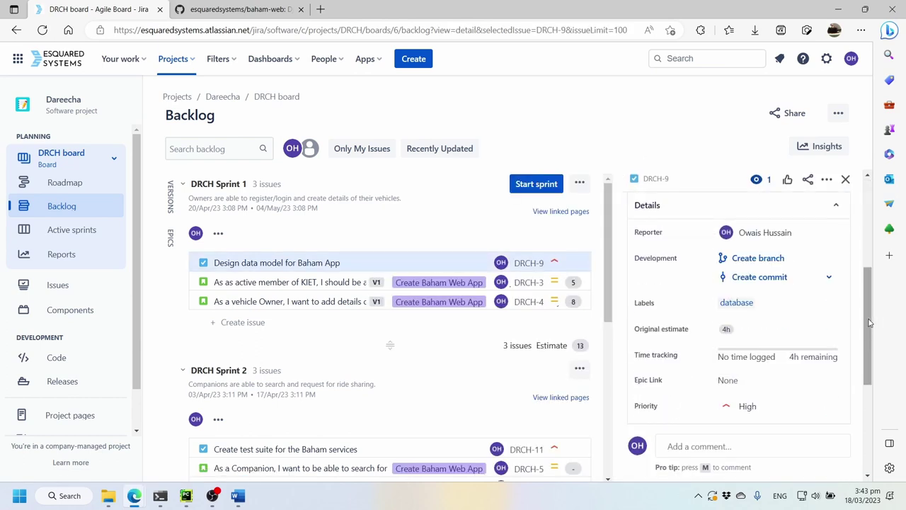
{"action": "mouse_move", "coordinate": [871, 323]}
{"action": "left_mouse_down"}
{"action": "mouse_move", "coordinate": [871, 282]}
{"action": "mouse_move", "coordinate": [870, 316]}
{"action": "left_mouse_up"}
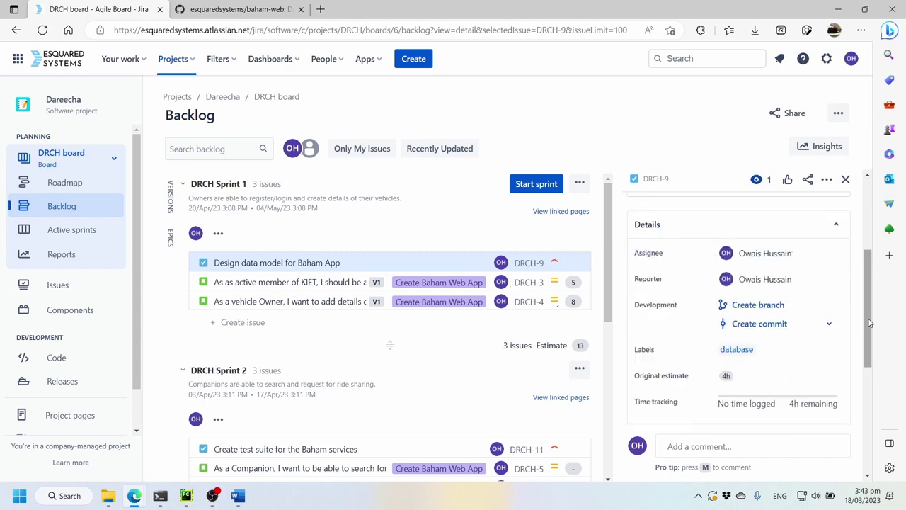
- Start a GitHub branch for issue DRCH-9 and select the repository esquaredsystems/baham-web, branching from master
{"action": "left_click", "coordinate": [757, 305]}
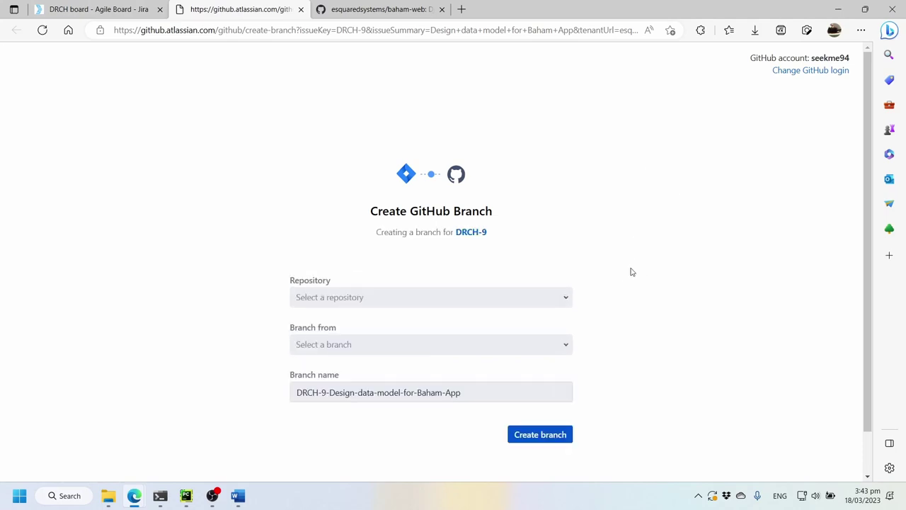
{"action": "left_click", "coordinate": [530, 297]}
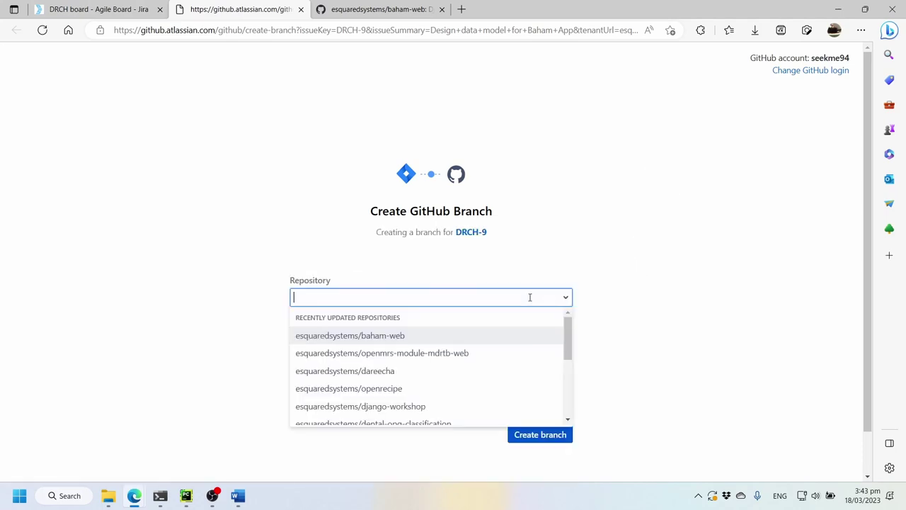
{"action": "left_click", "coordinate": [473, 335]}
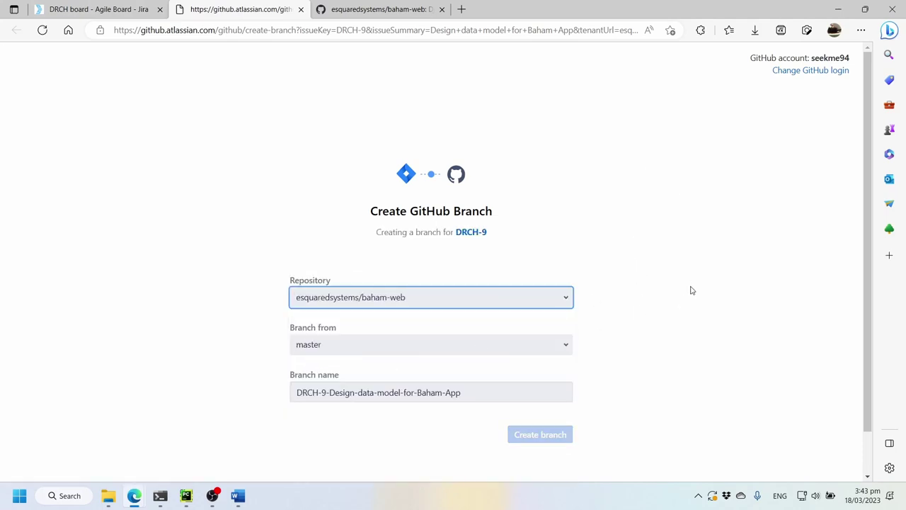
{"action": "left_click", "coordinate": [693, 311]}
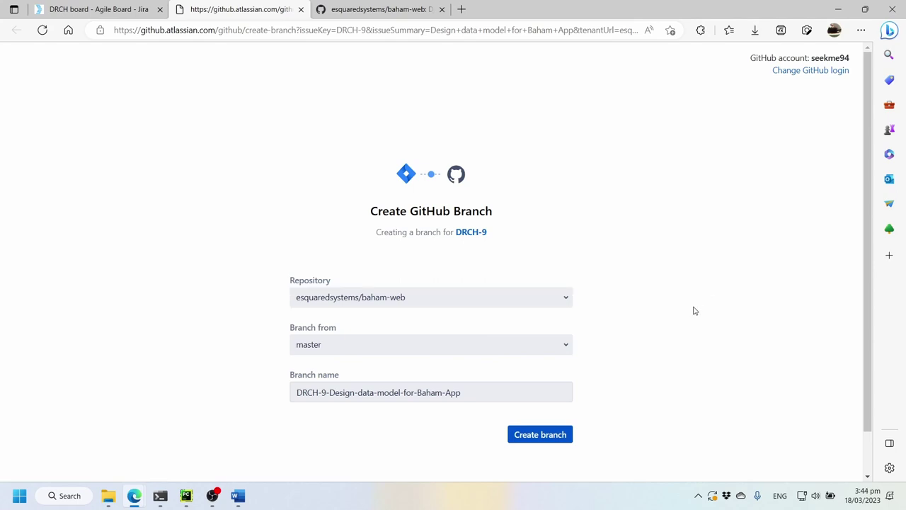
{"action": "scroll", "coordinate": [616, 317], "scroll_direction": "down", "scroll_amount": 1}
- Shorten the branch name to DRCH-9 and try to create the branch
{"action": "left_click", "coordinate": [490, 348]}
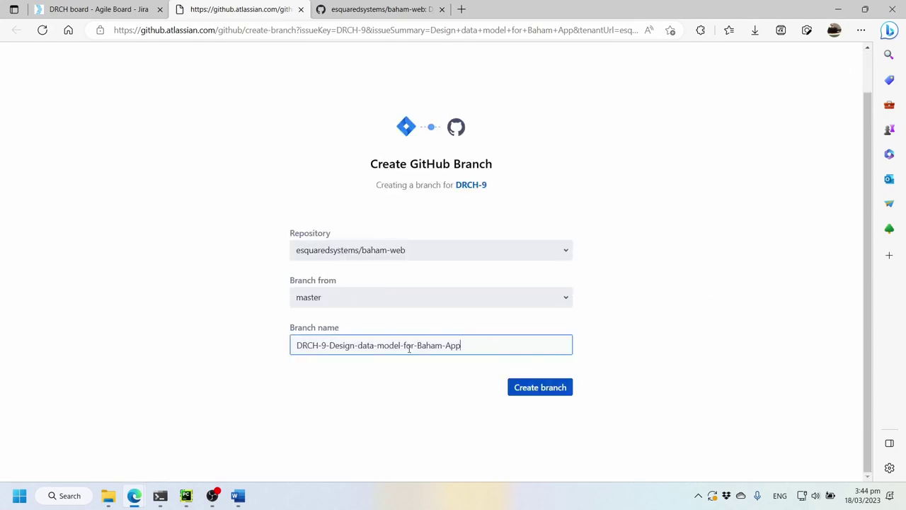
{"action": "left_click", "coordinate": [99, 9]}
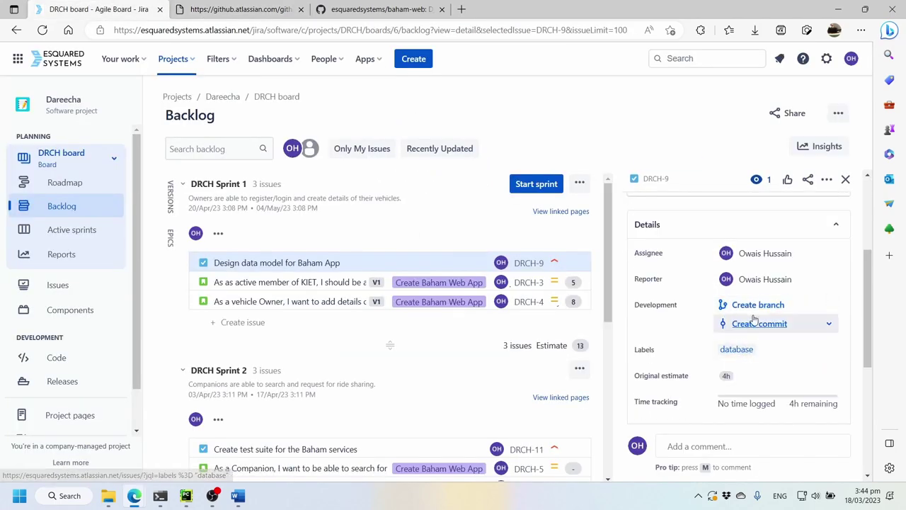
{"action": "left_click", "coordinate": [273, 5]}
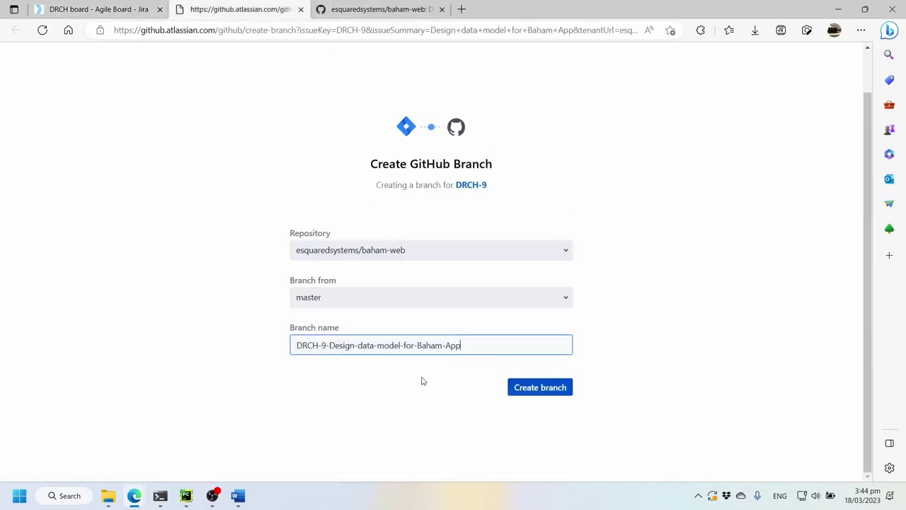
{"action": "left_click_drag", "start_coordinate": [327, 345], "coordinate": [499, 346]}
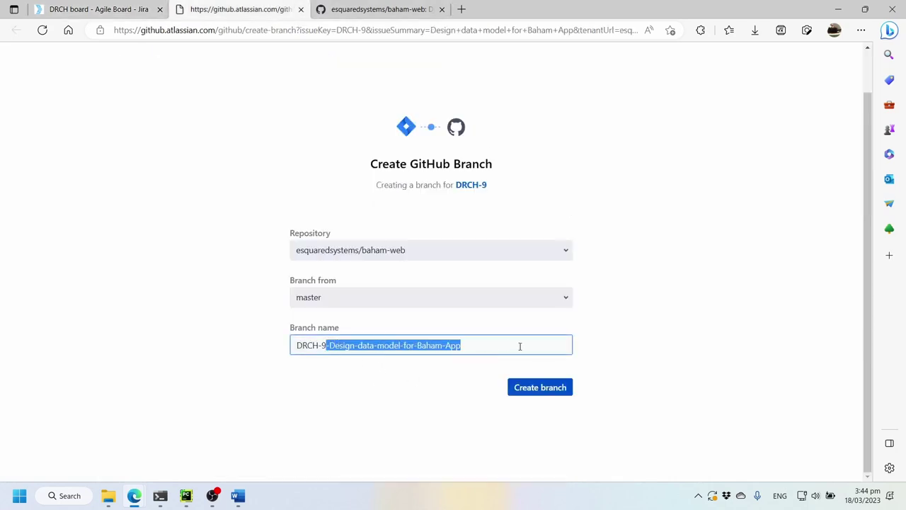
{"action": "key", "text": "BackSpace"}
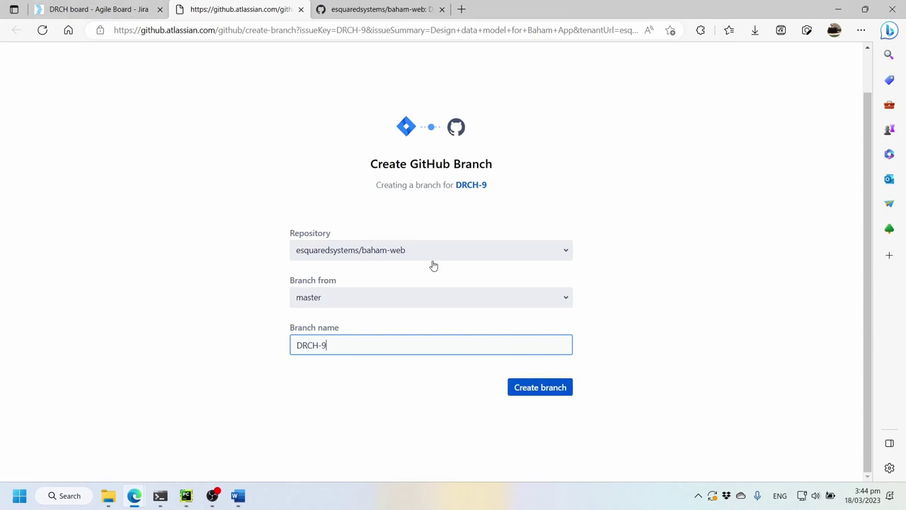
{"action": "left_click", "coordinate": [550, 390]}
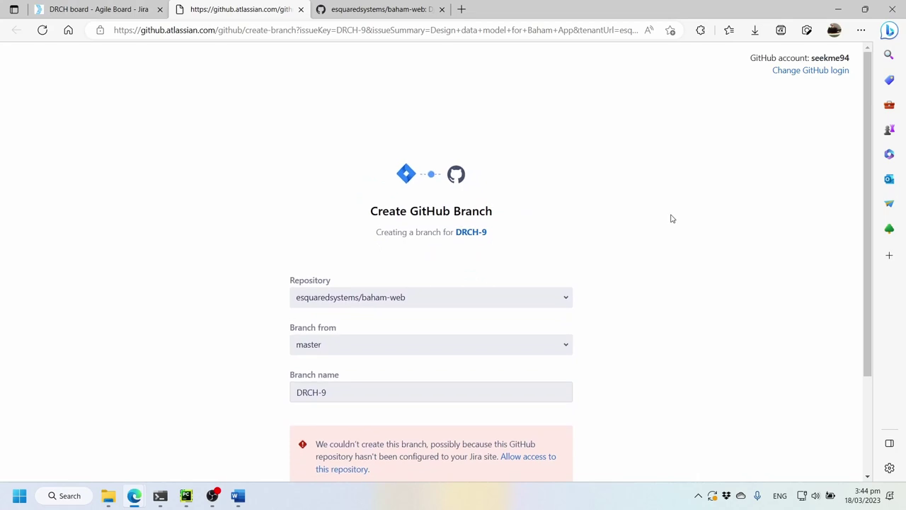
- Try to allow Jira access to the baham-web repository, confirming GitHub access with the saved account password
{"action": "scroll", "coordinate": [673, 218], "scroll_direction": "down", "scroll_amount": 2}
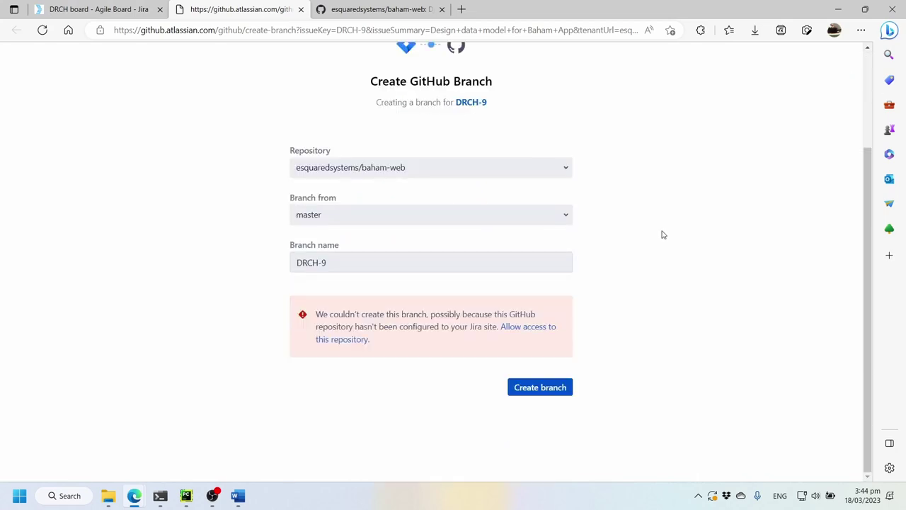
{"action": "left_click", "coordinate": [528, 332]}
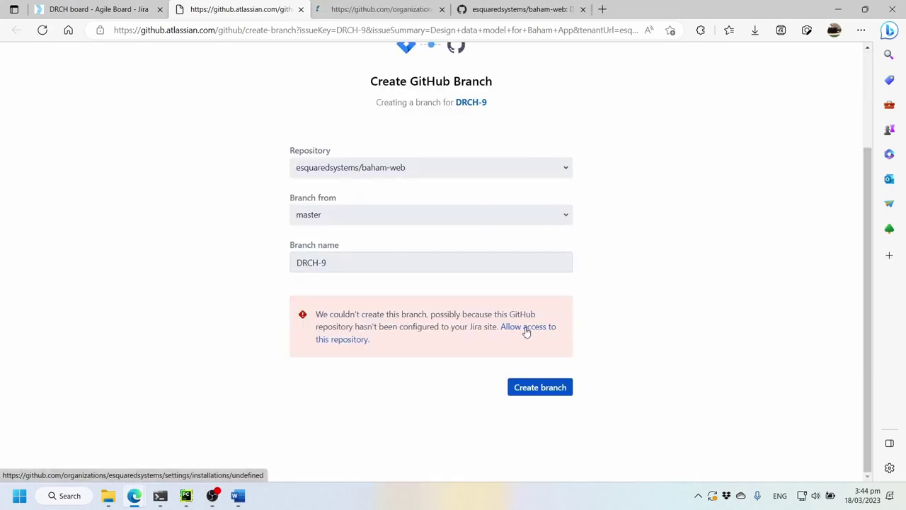
{"action": "left_click", "coordinate": [448, 174]}
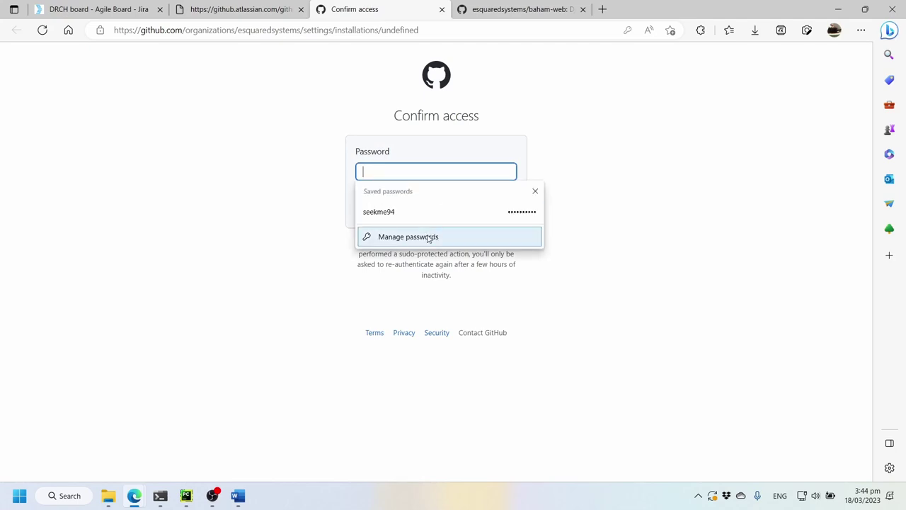
{"action": "left_click", "coordinate": [411, 210]}
{"action": "left_click", "coordinate": [407, 210]}
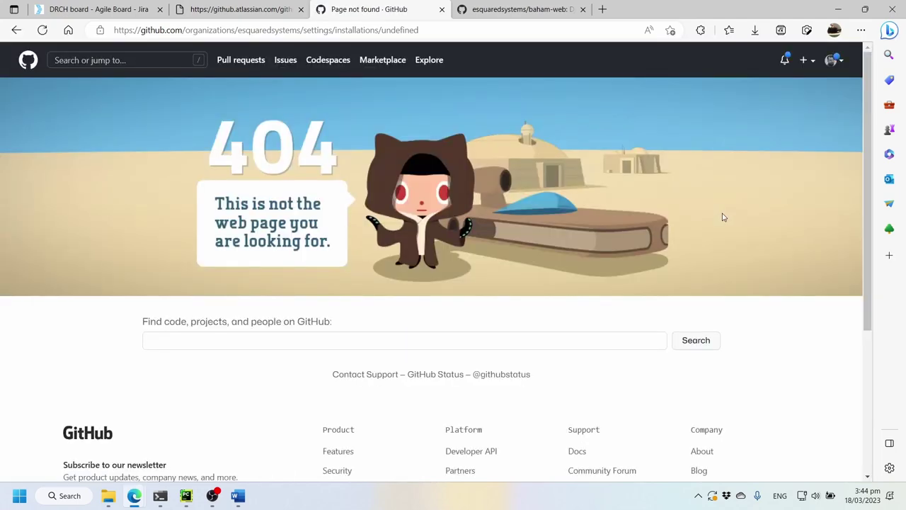
{"action": "scroll", "coordinate": [425, 298], "scroll_direction": "down", "scroll_amount": 3}
{"action": "scroll", "coordinate": [337, 364], "scroll_direction": "up", "scroll_amount": 3}
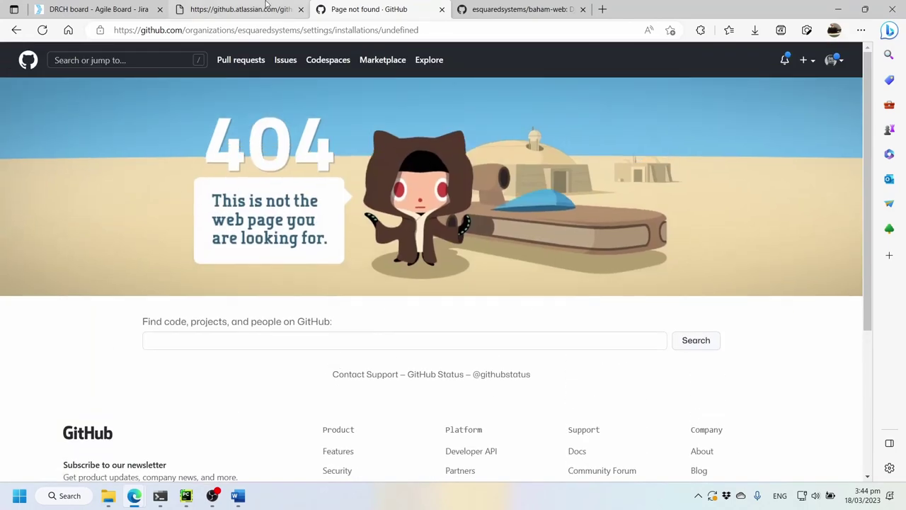
- Try again to create the DRCH-9 branch from master in esquaredsystems/baham-web through the Jira branch creation form
{"action": "left_click", "coordinate": [231, 7]}
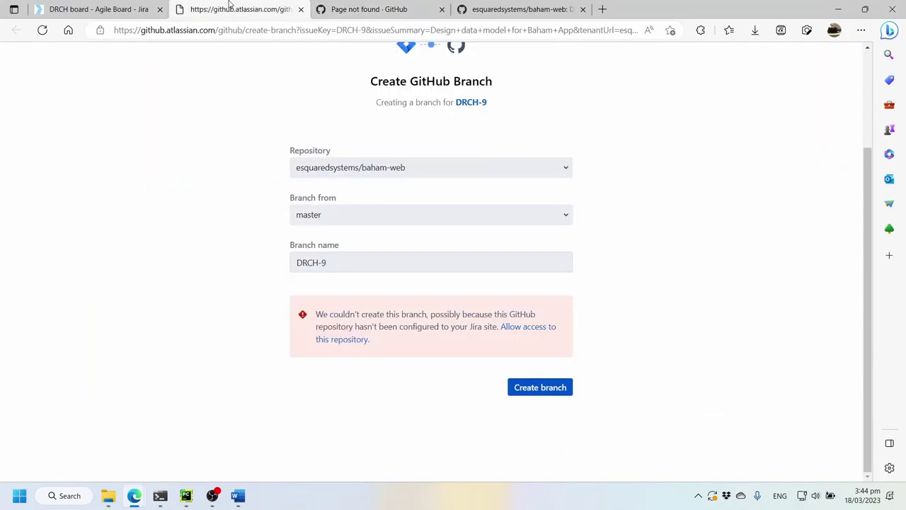
{"action": "left_click", "coordinate": [554, 387]}
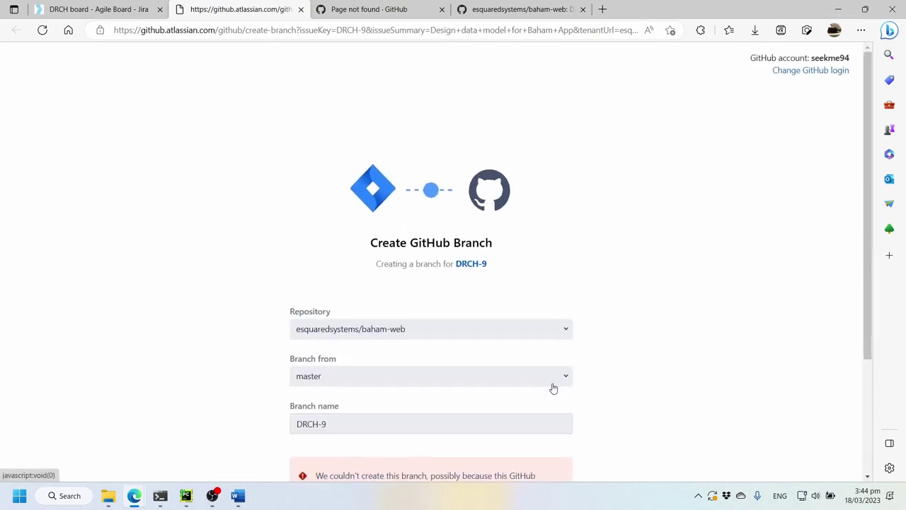
{"action": "scroll", "coordinate": [710, 353], "scroll_direction": "down", "scroll_amount": 2}
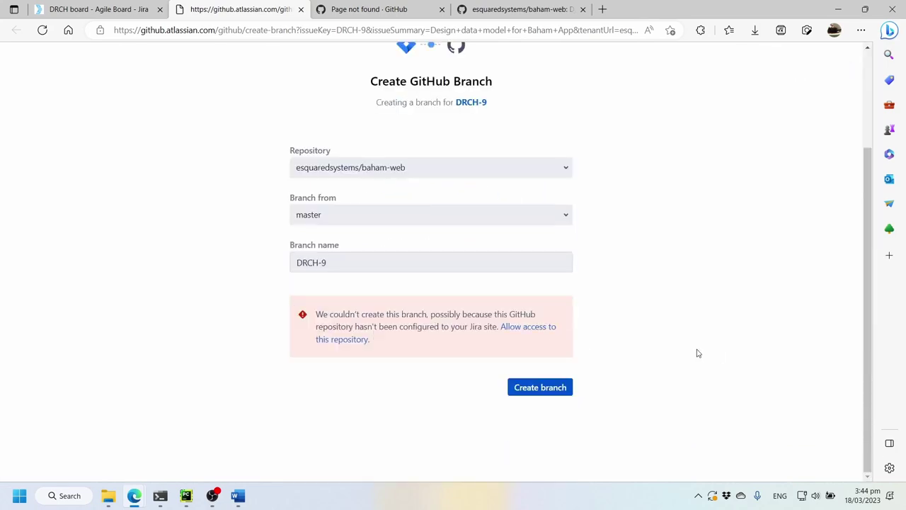
{"action": "scroll", "coordinate": [698, 353], "scroll_direction": "up", "scroll_amount": 2}
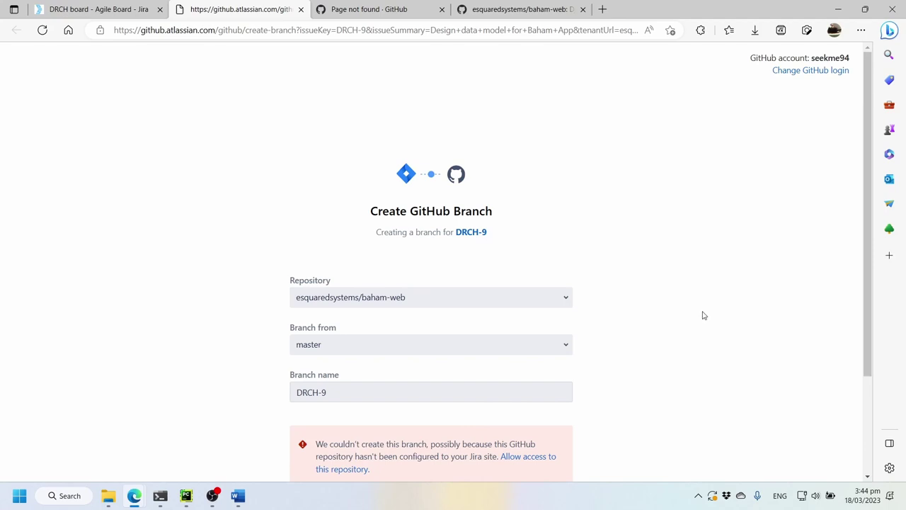
{"action": "scroll", "coordinate": [657, 222], "scroll_direction": "down", "scroll_amount": 2}
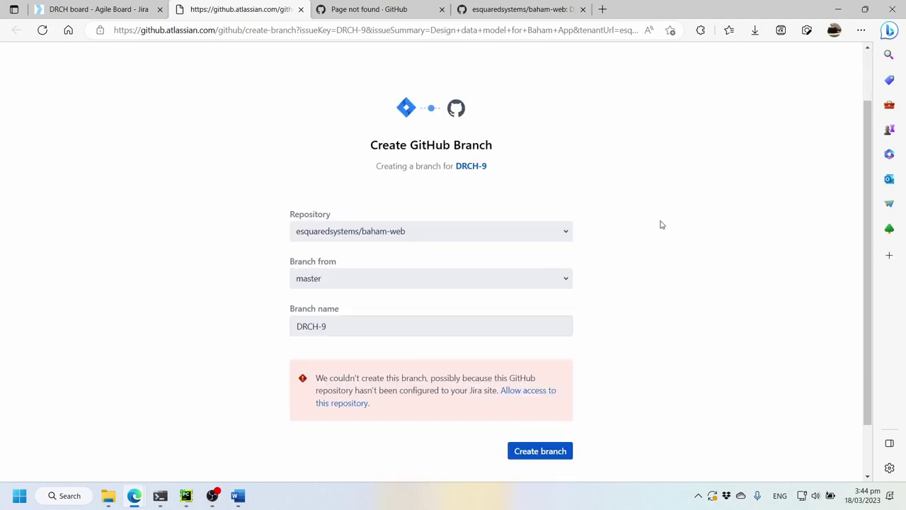
- Close the Jira branch creation page and the GitHub page-not-found page, returning to issue DRCH-9 in the backlog
{"action": "left_click", "coordinate": [302, 9]}
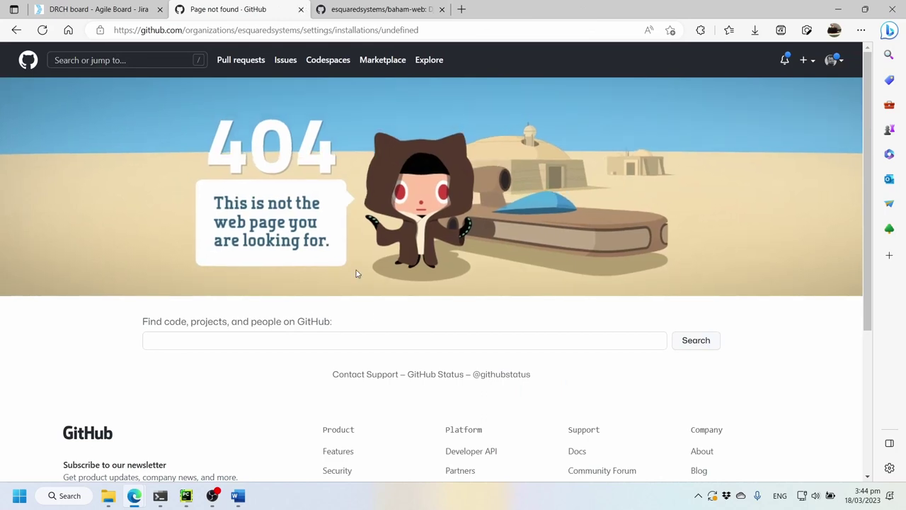
{"action": "left_click", "coordinate": [301, 9]}
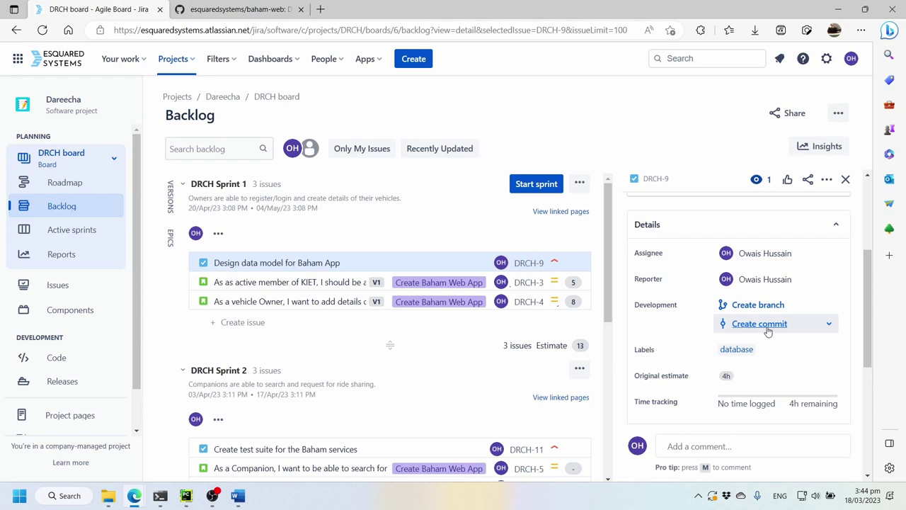
{"action": "scroll", "coordinate": [765, 276], "scroll_direction": "up", "scroll_amount": 3}
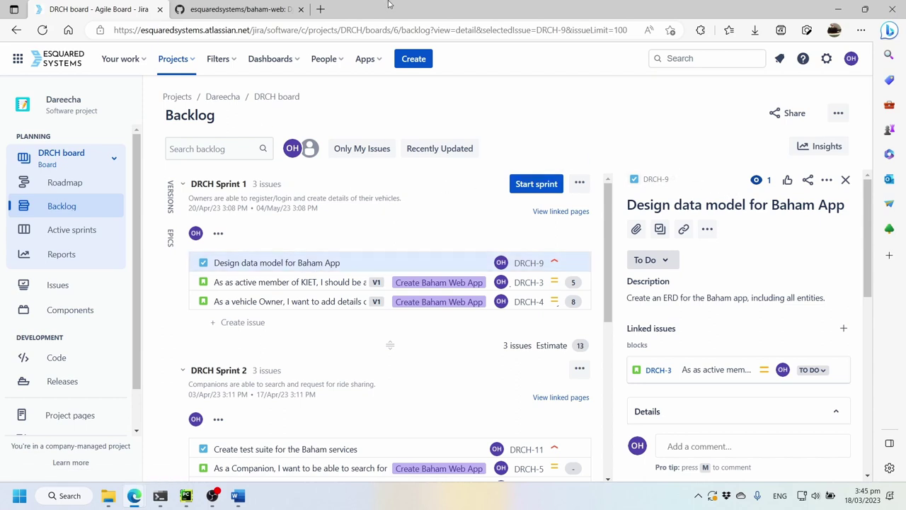
- Create a branch named DRCH-9 from master directly in the baham-web repository on GitHub
{"action": "left_click", "coordinate": [240, 9]}
{"action": "left_click", "coordinate": [10, 277]}
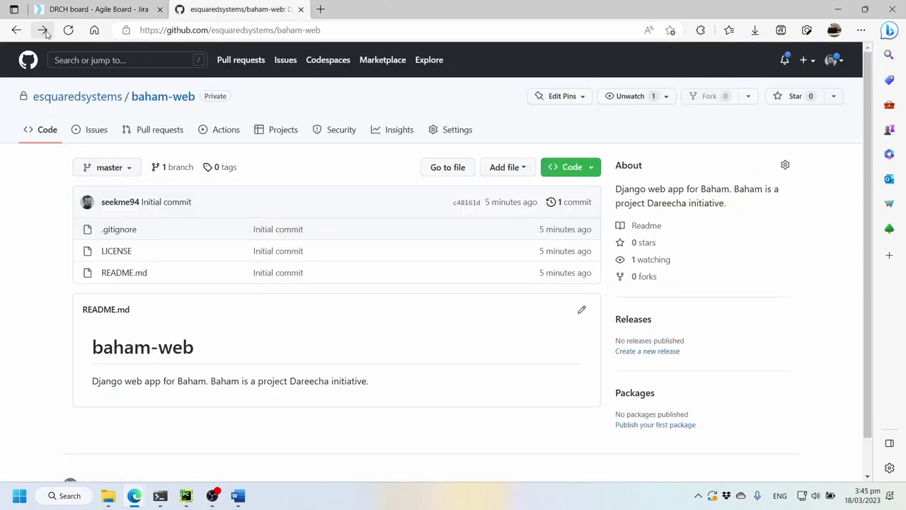
{"action": "left_click", "coordinate": [122, 175]}
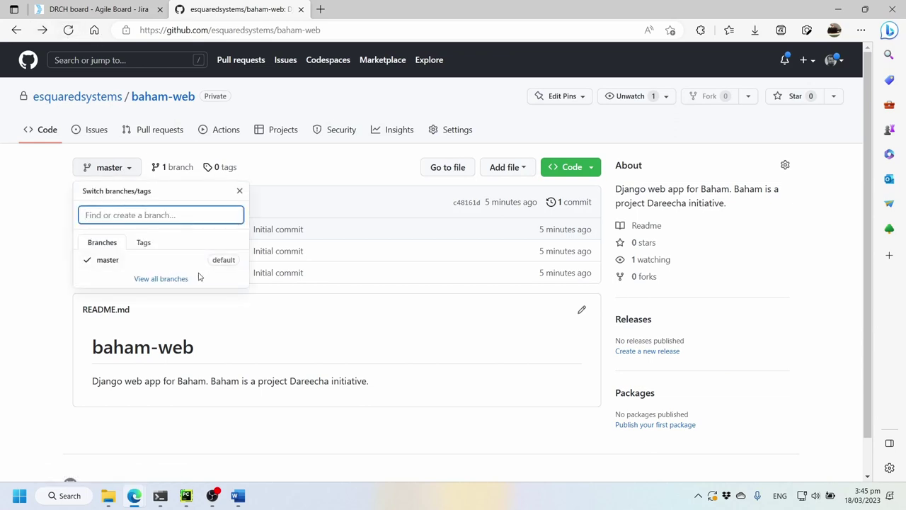
{"action": "left_click", "coordinate": [167, 211]}
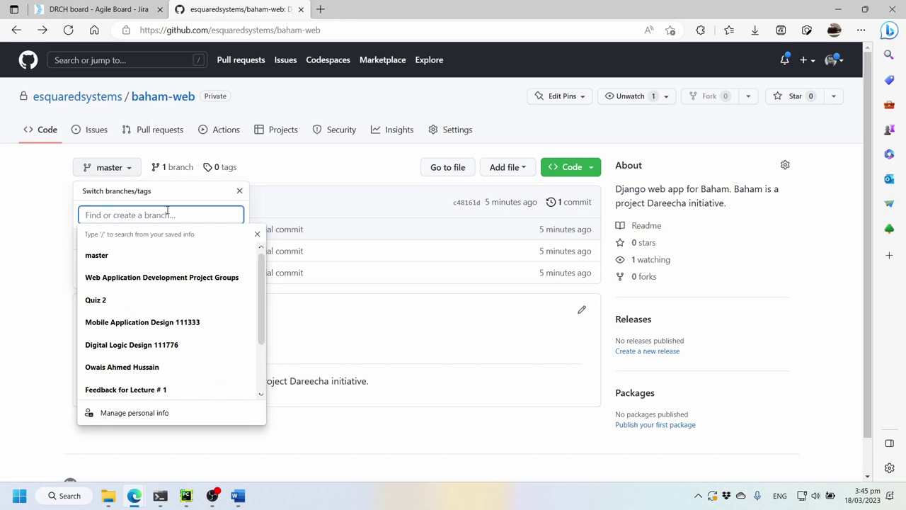
{"action": "type", "text": "DRCH-9"}
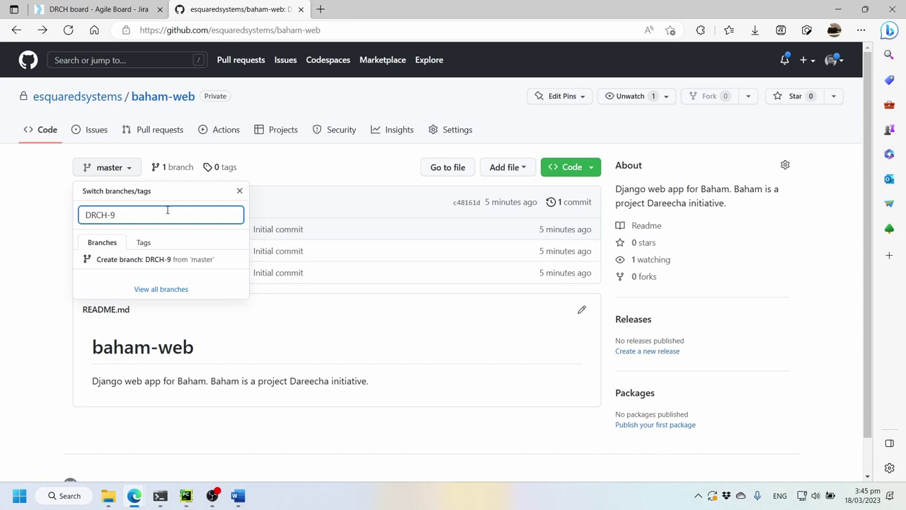
{"action": "key", "text": "Down"}
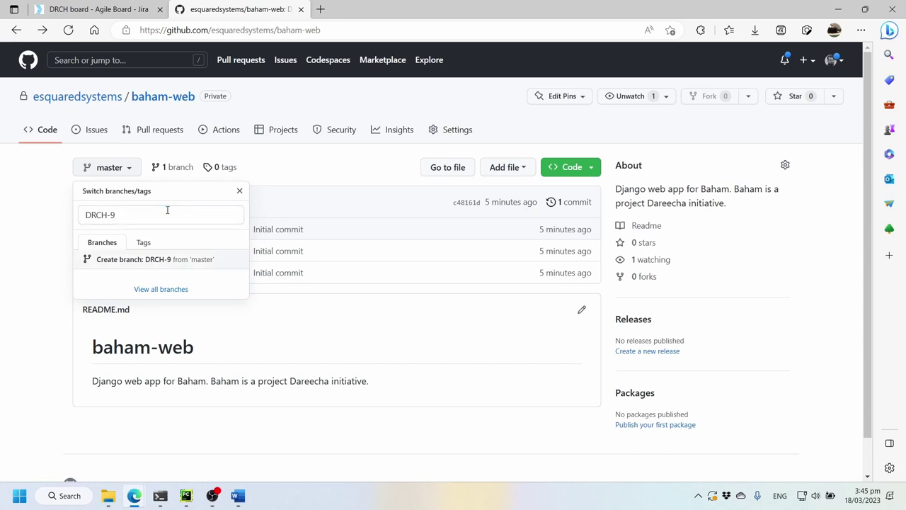
{"action": "left_click", "coordinate": [160, 260]}
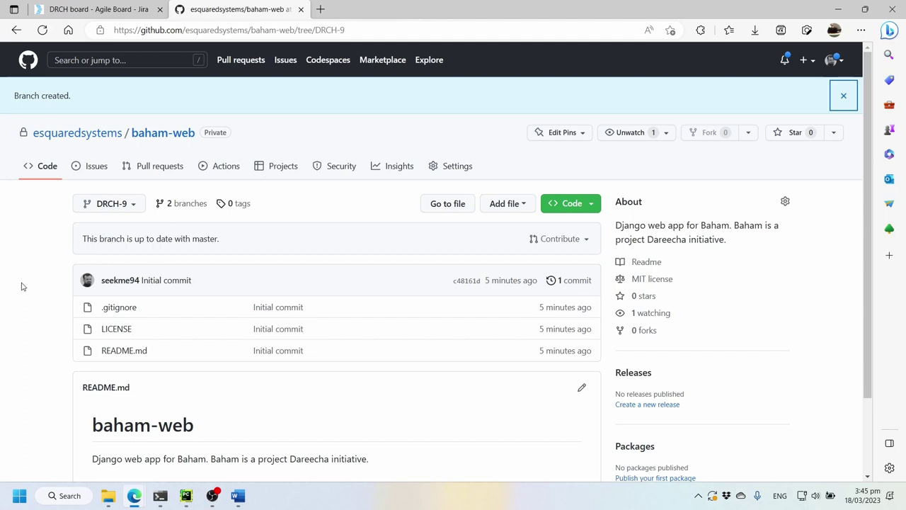
- Examine the DRCH-9 branch page and the repository's branch list alongside the matching issue in the Jira backlog
{"action": "scroll", "coordinate": [21, 307], "scroll_direction": "down", "scroll_amount": 2}
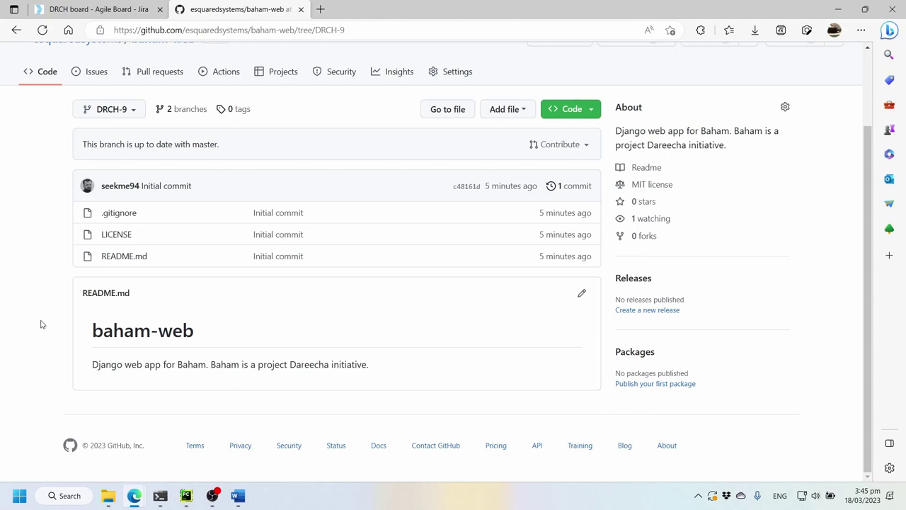
{"action": "scroll", "coordinate": [41, 324], "scroll_direction": "up", "scroll_amount": 2}
{"action": "left_click", "coordinate": [124, 203]}
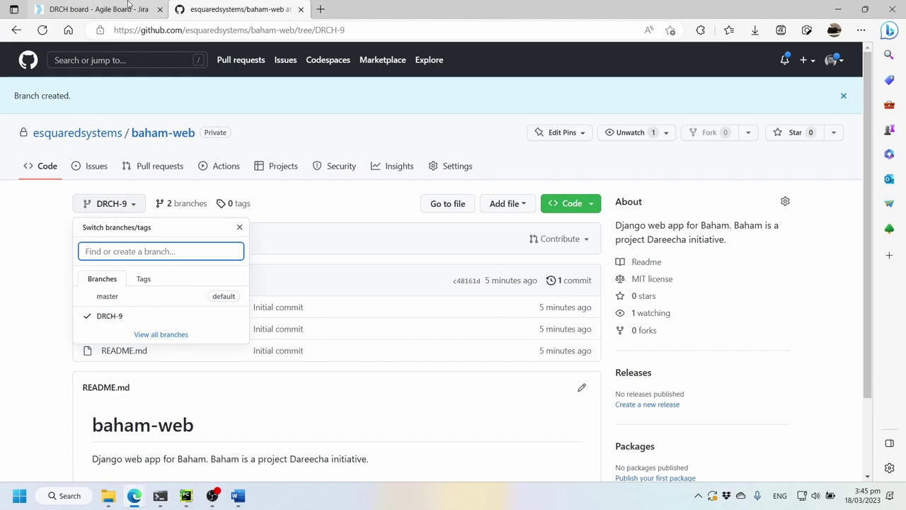
{"action": "left_click", "coordinate": [3, 301]}
{"action": "left_click", "coordinate": [99, 9]}
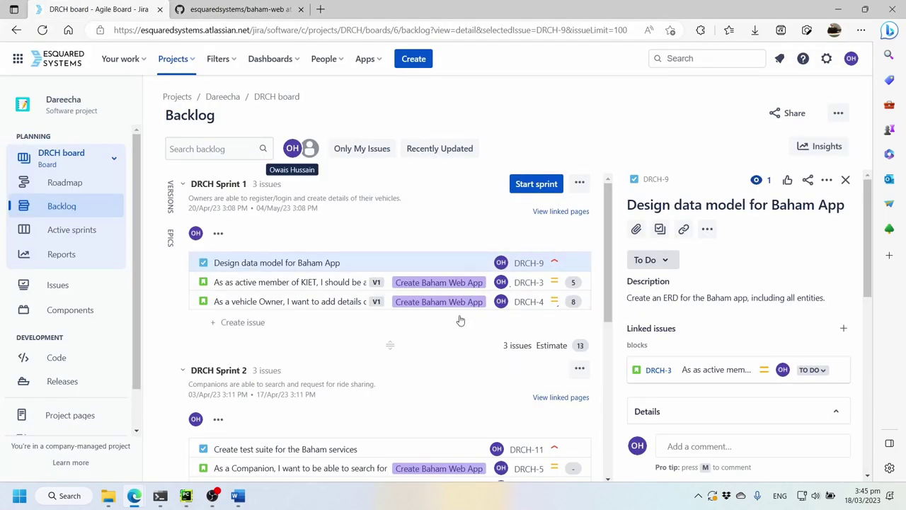
{"action": "left_click", "coordinate": [255, 9]}
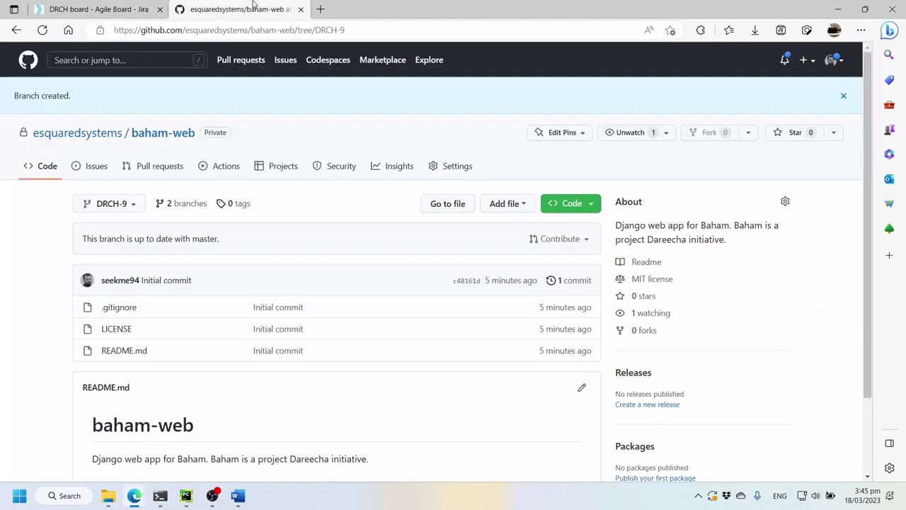
{"action": "left_click", "coordinate": [108, 204]}
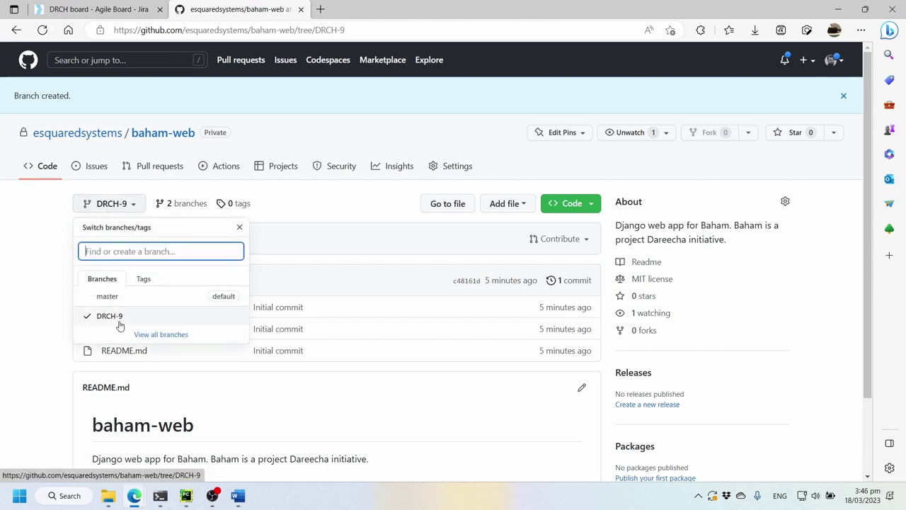
{"action": "left_click", "coordinate": [48, 304]}
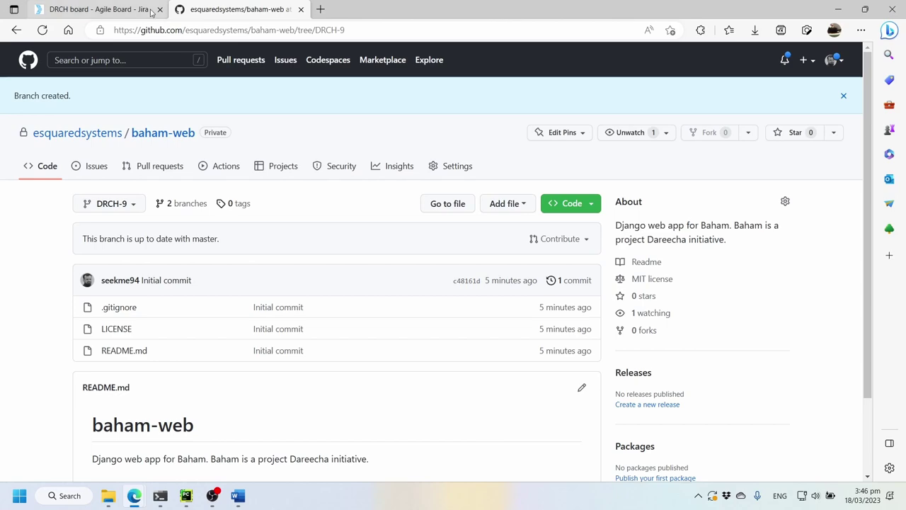
- Review the files on the DRCH-9 branch and check which branches the repository offers besides master
{"action": "left_click", "coordinate": [106, 9]}
{"action": "key", "text": "ctrl+Tab"}
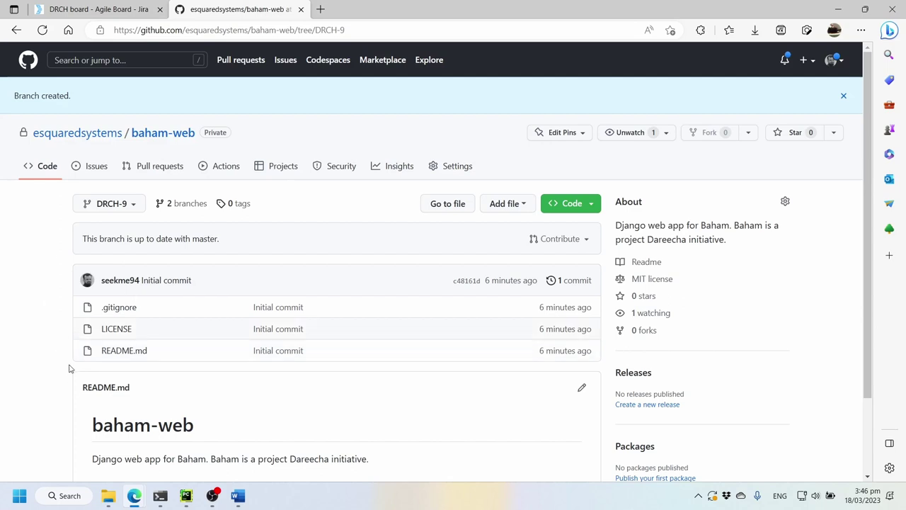
{"action": "scroll", "coordinate": [42, 364], "scroll_direction": "down", "scroll_amount": 2}
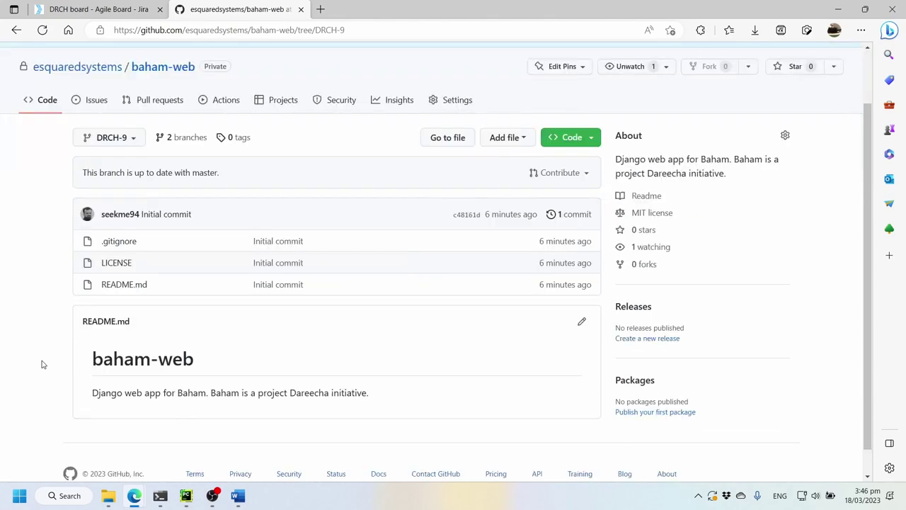
{"action": "scroll", "coordinate": [42, 364], "scroll_direction": "up", "scroll_amount": 1}
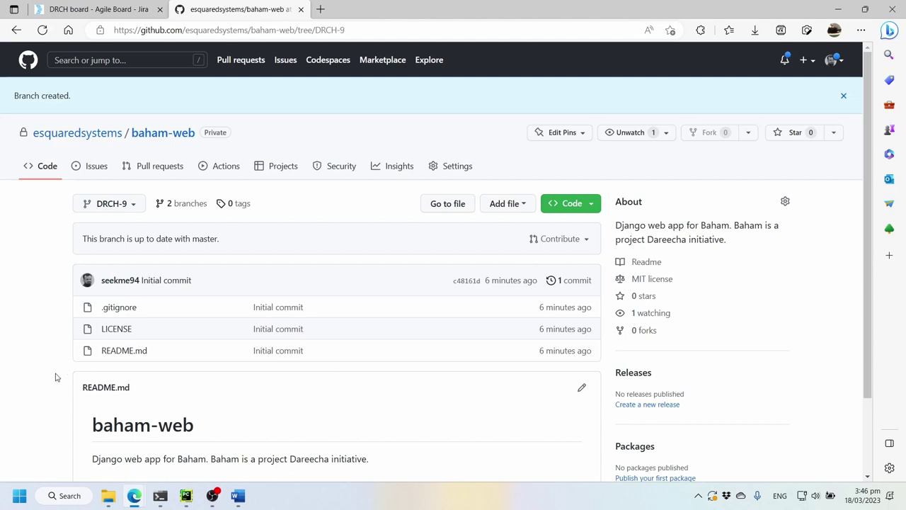
{"action": "scroll", "coordinate": [37, 382], "scroll_direction": "down", "scroll_amount": 2}
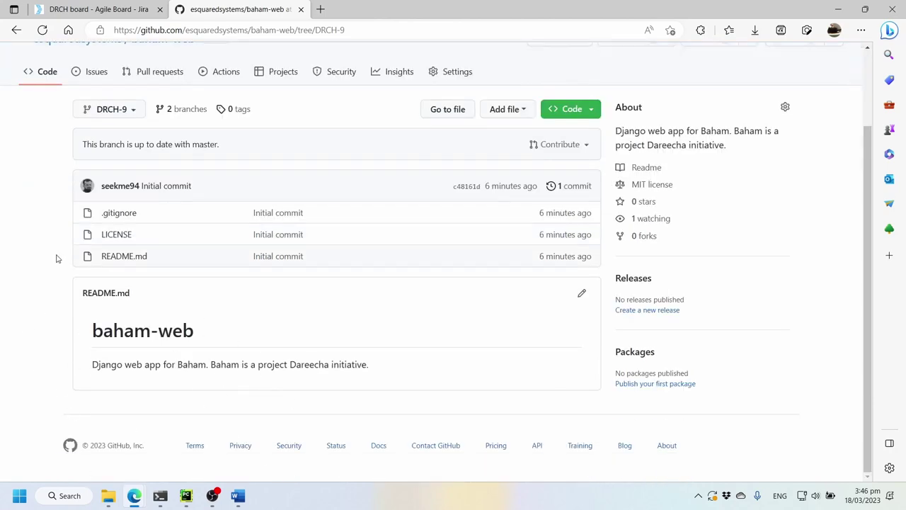
{"action": "scroll", "coordinate": [46, 291], "scroll_direction": "up", "scroll_amount": 2}
{"action": "left_click", "coordinate": [124, 204]}
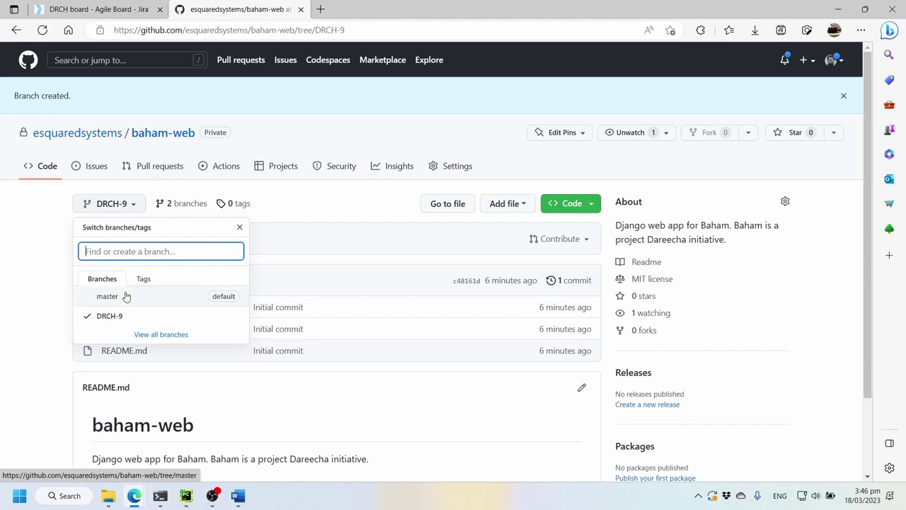
{"action": "left_click", "coordinate": [43, 296]}
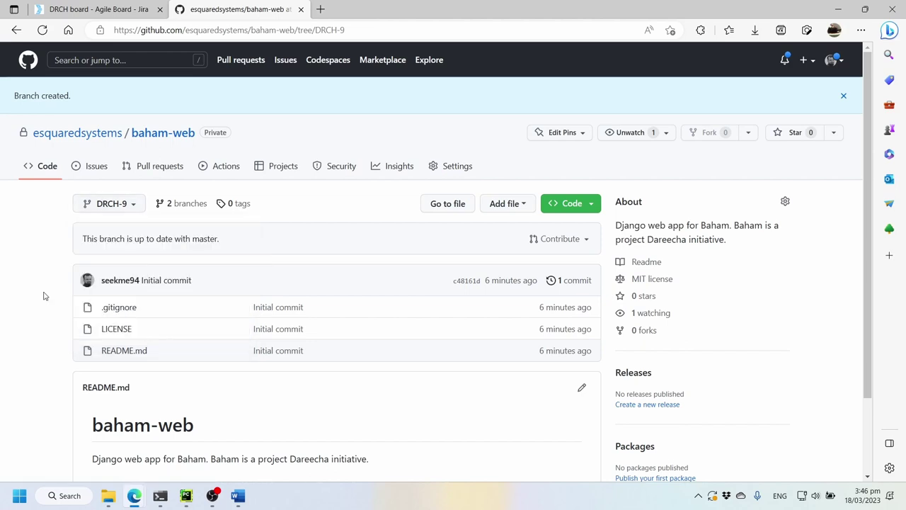
{"action": "left_click", "coordinate": [106, 208]}
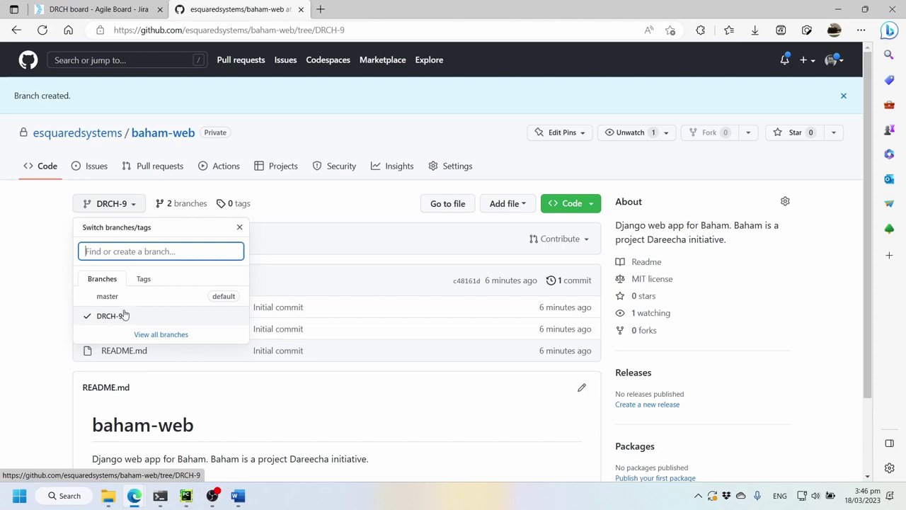
- Compare the sprint issues in the Jira backlog with the branches listed for the baham-web repository
{"action": "left_click", "coordinate": [99, 9]}
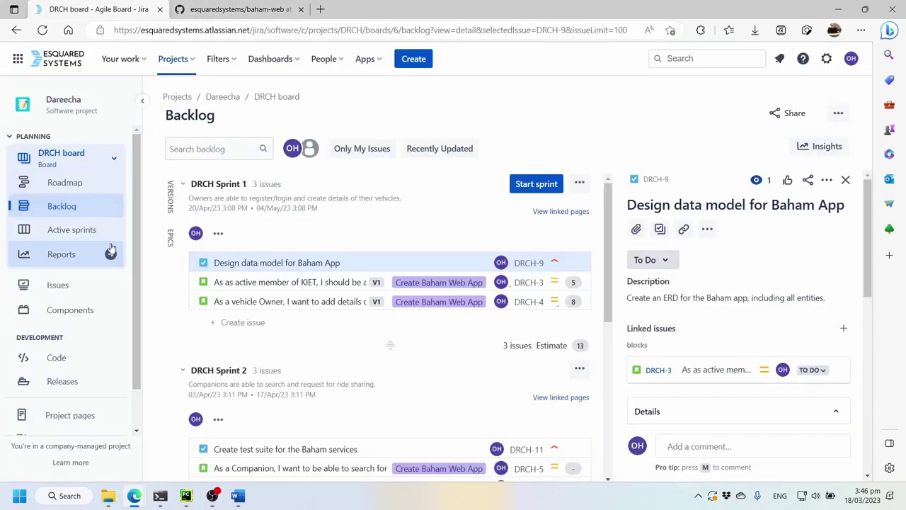
{"action": "scroll", "coordinate": [240, 322], "scroll_direction": "down", "scroll_amount": 4}
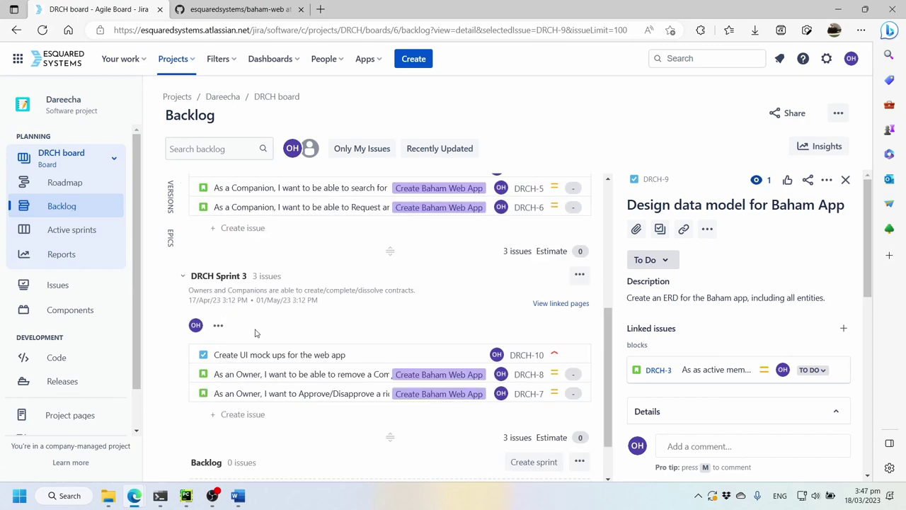
{"action": "scroll", "coordinate": [248, 325], "scroll_direction": "up", "scroll_amount": 4}
{"action": "left_click", "coordinate": [216, 9]}
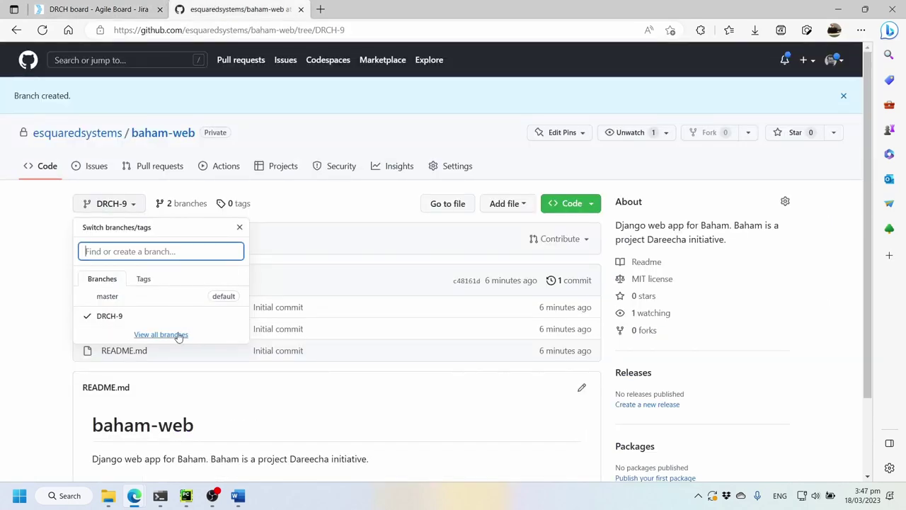
{"action": "scroll", "coordinate": [172, 348], "scroll_direction": "down", "scroll_amount": 3}
{"action": "scroll", "coordinate": [170, 333], "scroll_direction": "up", "scroll_amount": 2}
{"action": "scroll", "coordinate": [148, 326], "scroll_direction": "down", "scroll_amount": 1}
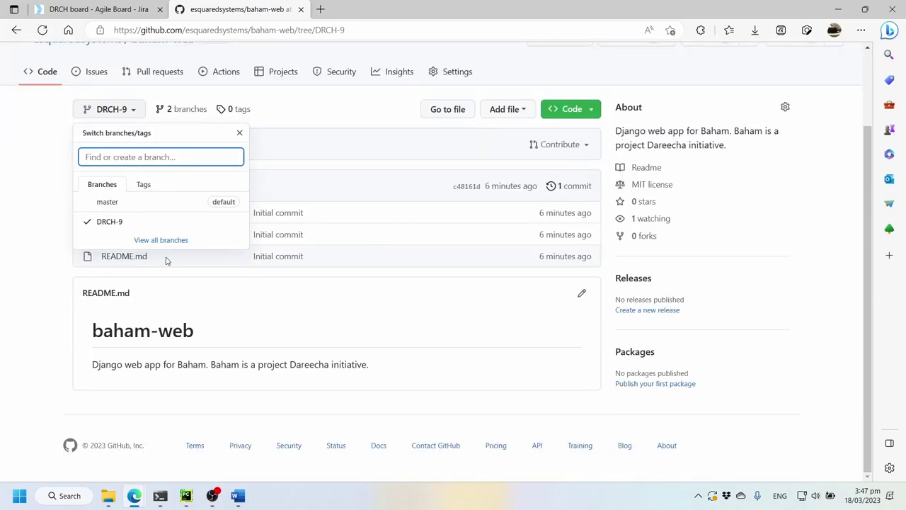
{"action": "key", "text": "ctrl+Tab"}
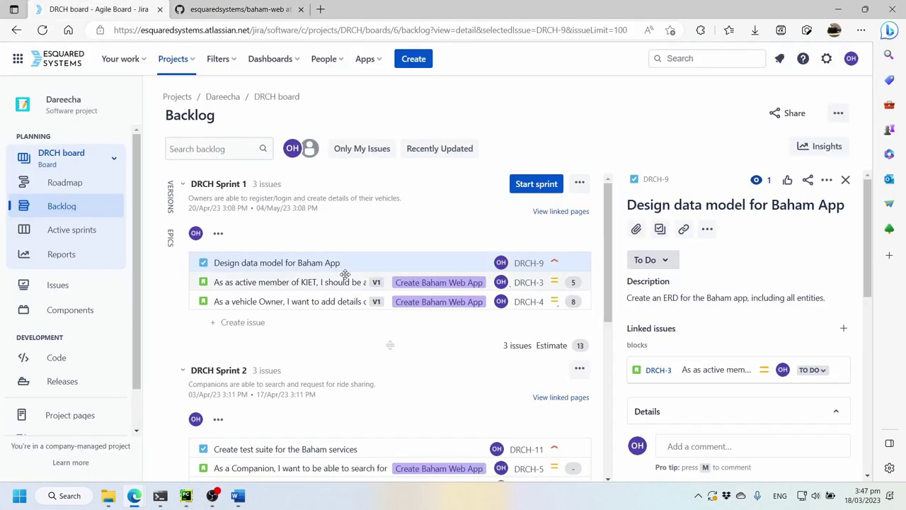
{"action": "left_click", "coordinate": [225, 5]}
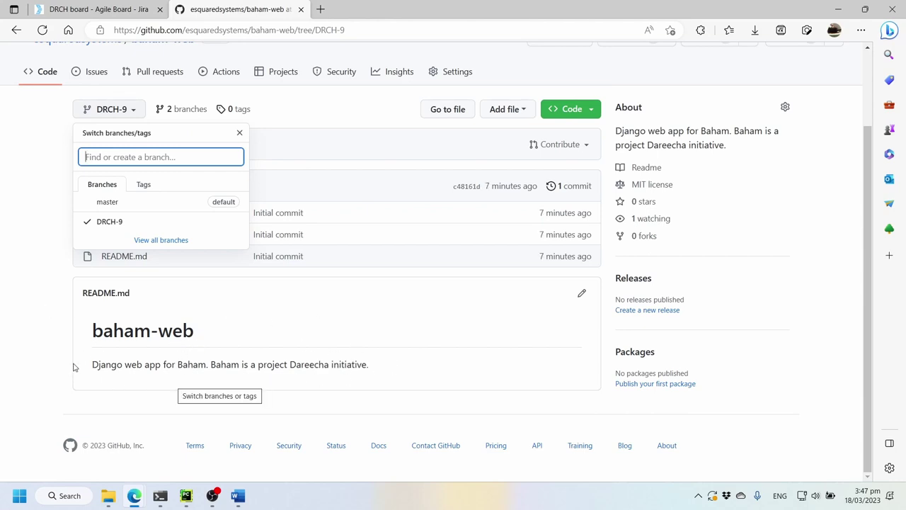
{"action": "left_click", "coordinate": [1, 327]}
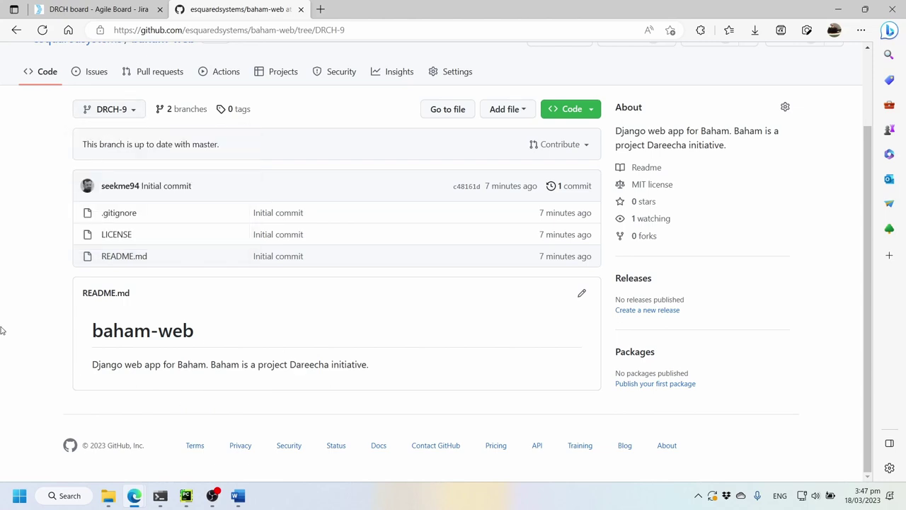
{"action": "left_click", "coordinate": [132, 116]}
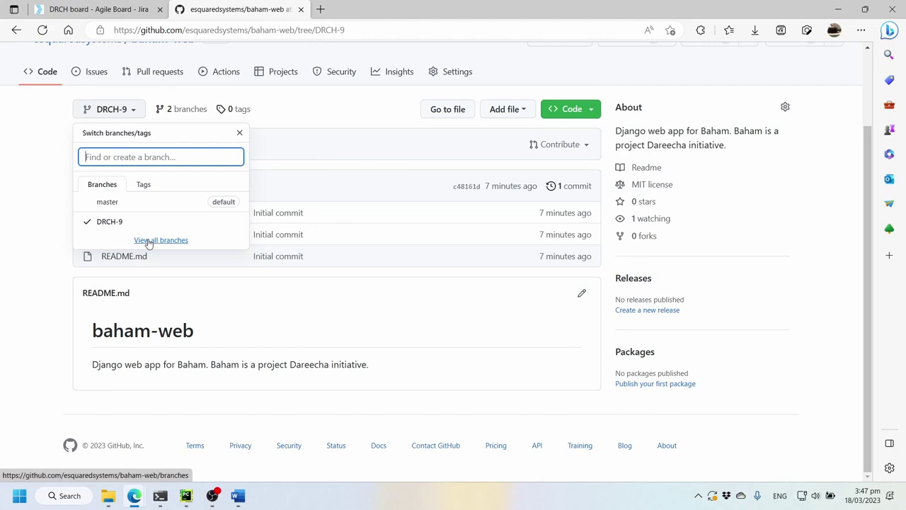
{"action": "left_click", "coordinate": [155, 157]}
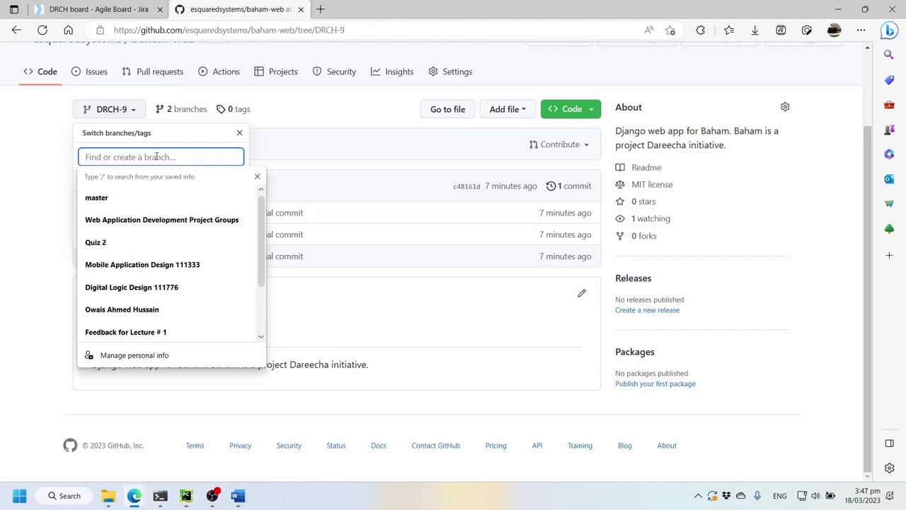
{"action": "type", "text": "staging"}
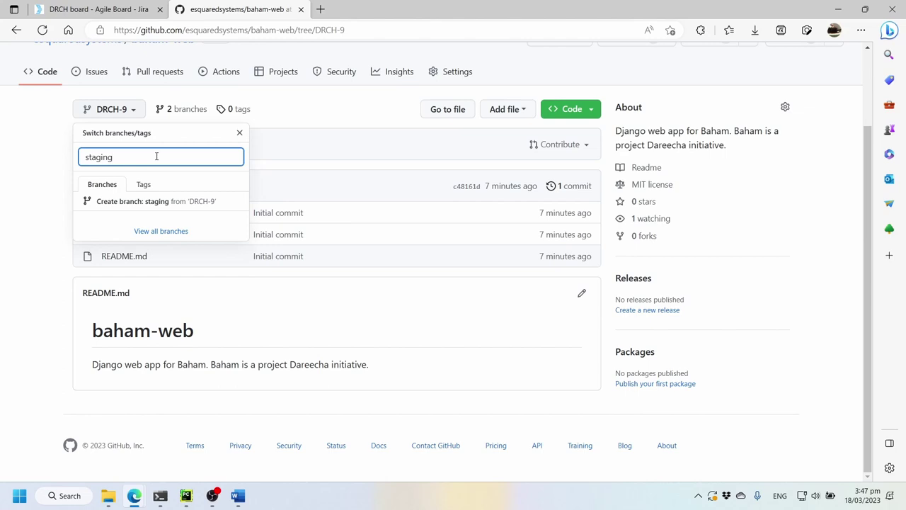
{"action": "key", "text": "Down"}
{"action": "key", "text": "Escape"}
{"action": "left_click", "coordinate": [111, 111]}
{"action": "key", "text": "BackSpace"}
{"action": "key", "text": "BackSpace"}
{"action": "key", "text": "BackSpace"}
{"action": "key", "text": "BackSpace"}
{"action": "key", "text": "BackSpace"}
{"action": "key", "text": "BackSpace"}
{"action": "key", "text": "BackSpace"}
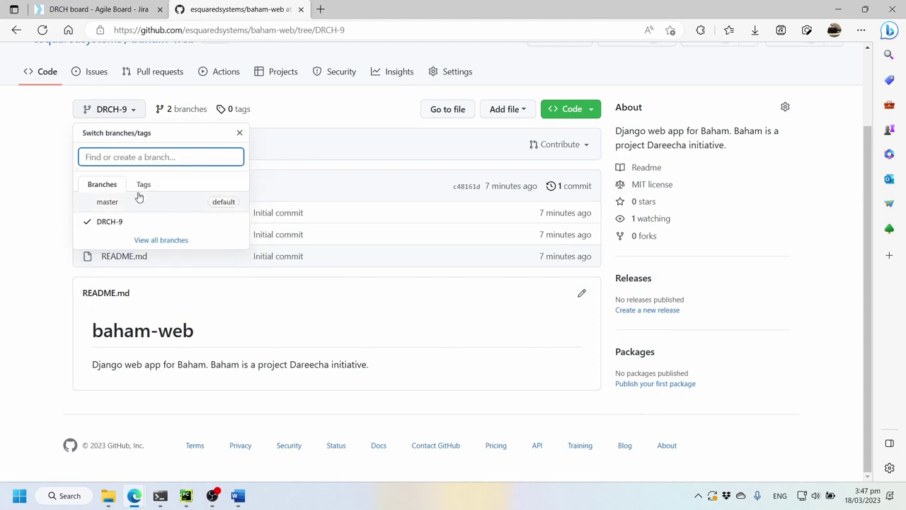
- Switch the baham-web repository to the master branch and create a branch named staging from it
{"action": "left_click", "coordinate": [107, 202]}
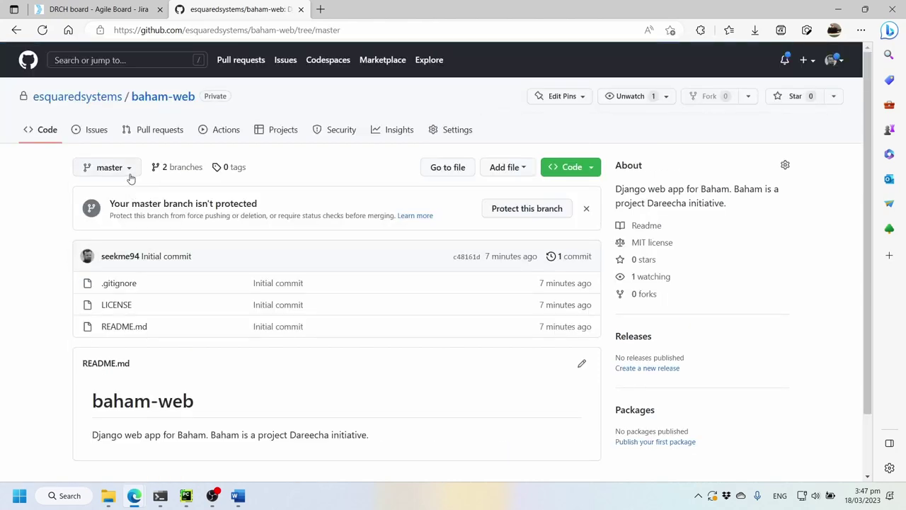
{"action": "left_click", "coordinate": [130, 168]}
{"action": "type", "text": "staging"}
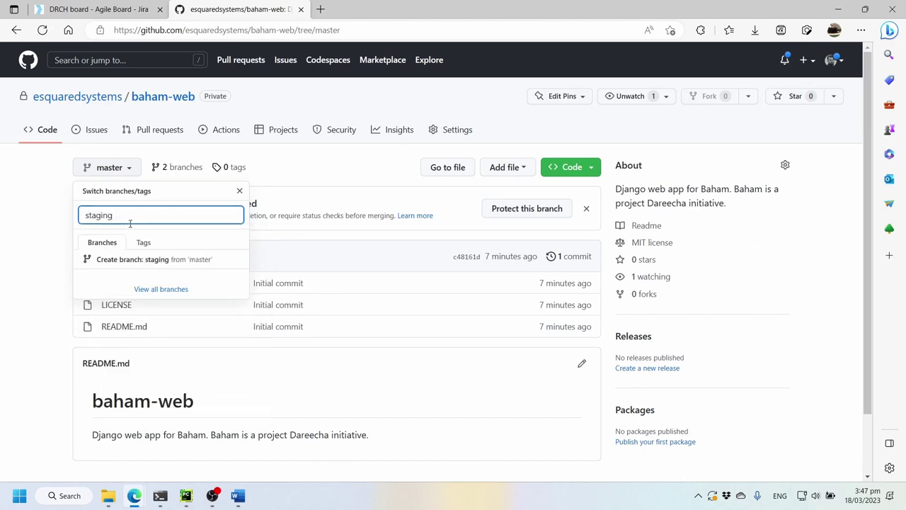
{"action": "key", "text": "Down"}
{"action": "key", "text": "Return"}
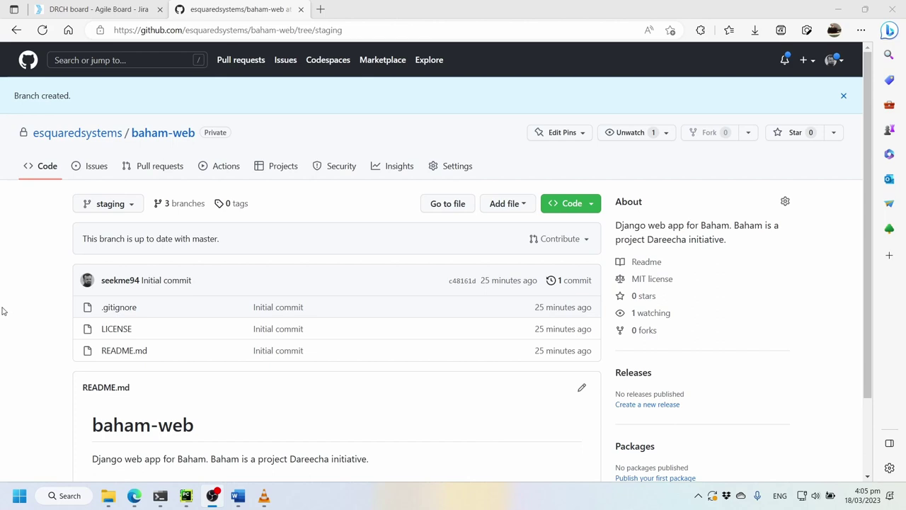
- Examine the staging, DRCH-9 and master branch pages and the repository's list of available branches
{"action": "left_click", "coordinate": [106, 202]}
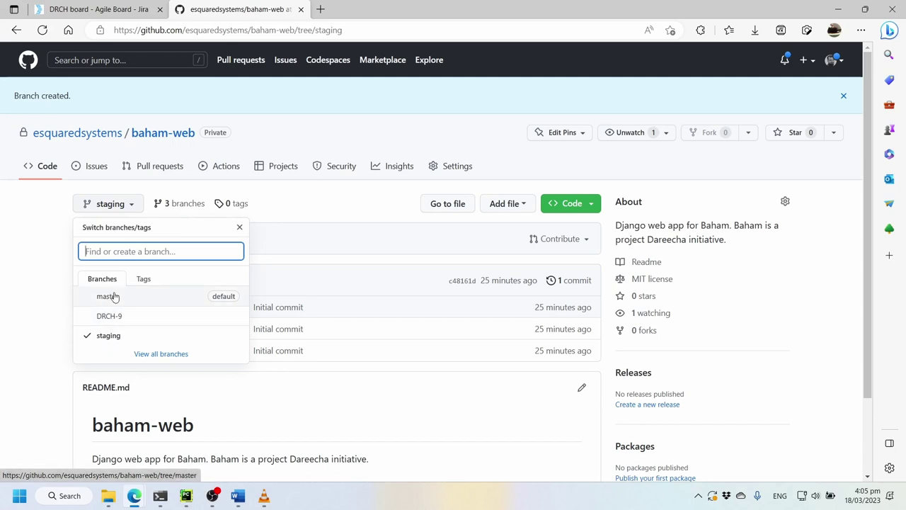
{"action": "left_click", "coordinate": [32, 319]}
{"action": "scroll", "coordinate": [92, 329], "scroll_direction": "down", "scroll_amount": 2}
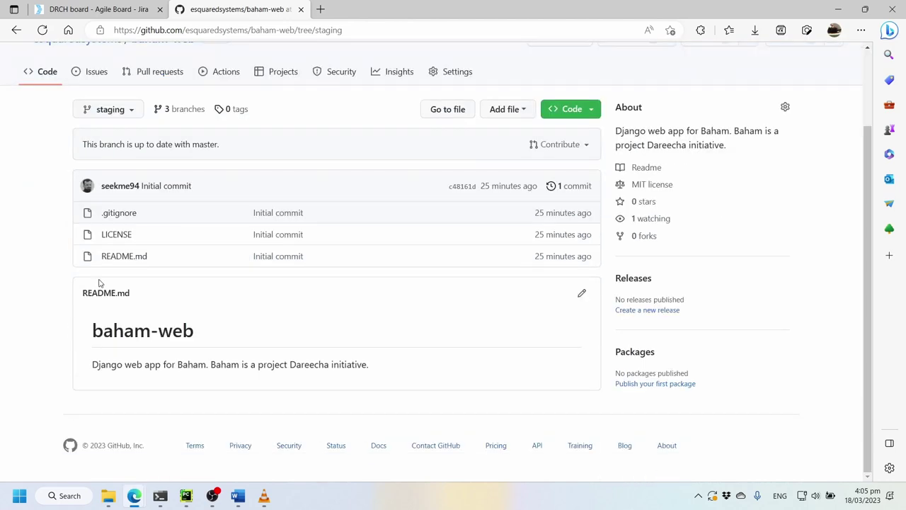
{"action": "left_click", "coordinate": [133, 111]}
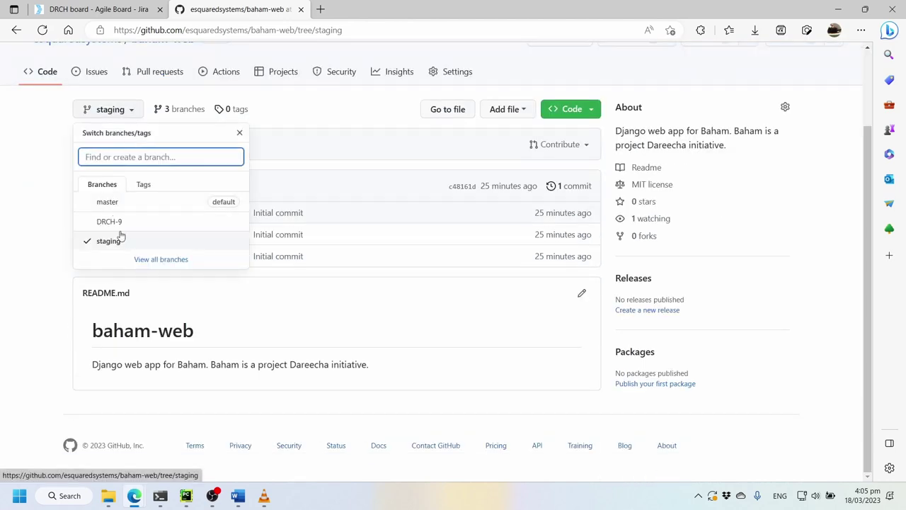
{"action": "left_click", "coordinate": [120, 223]}
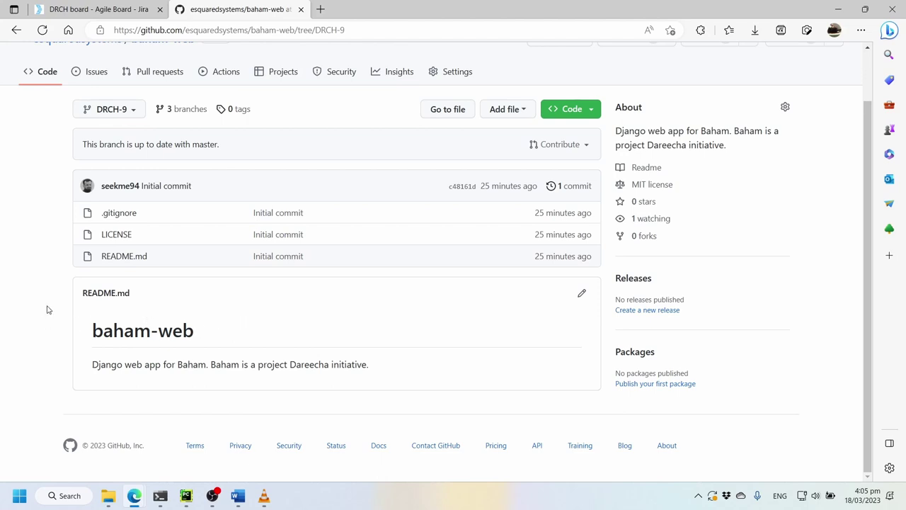
{"action": "left_click", "coordinate": [116, 110]}
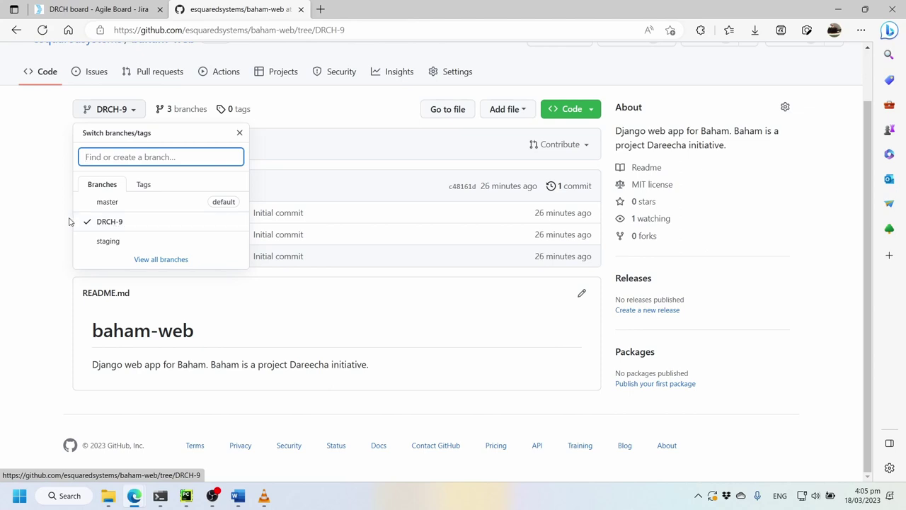
{"action": "left_click", "coordinate": [103, 202]}
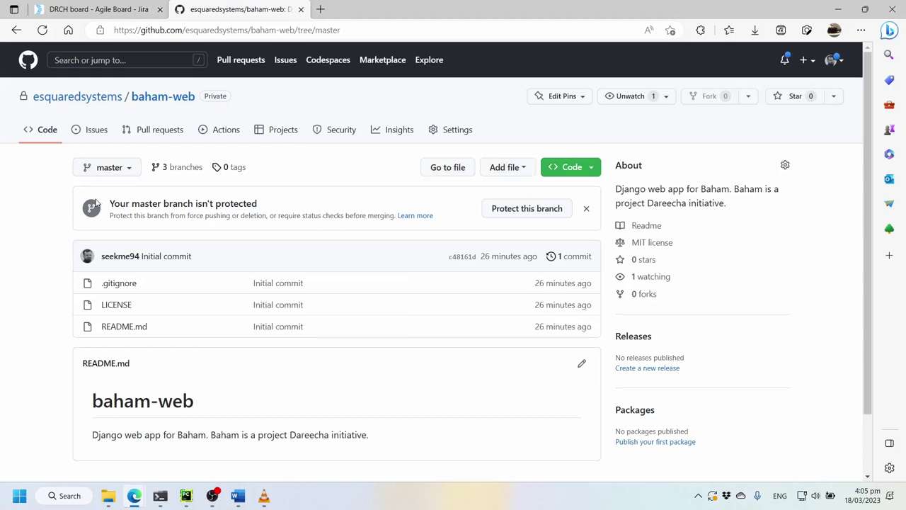
{"action": "left_click", "coordinate": [106, 167]}
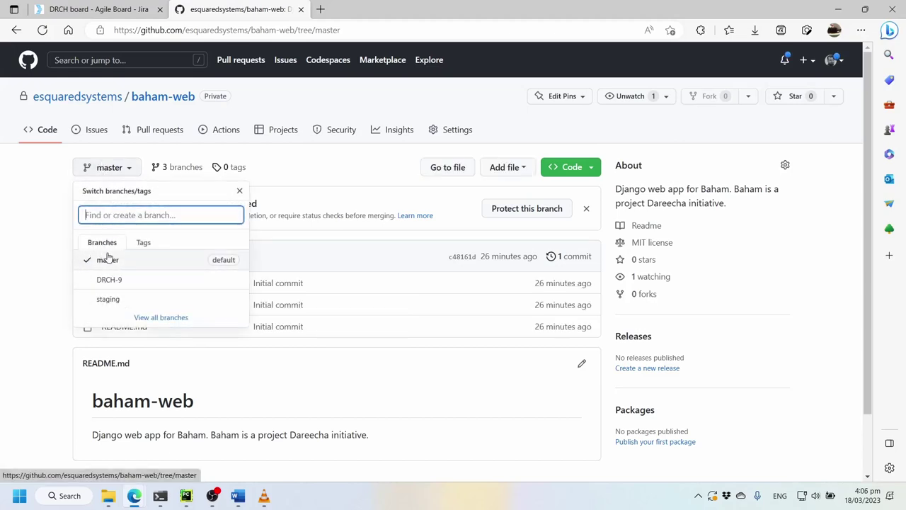
{"action": "left_click", "coordinate": [31, 240]}
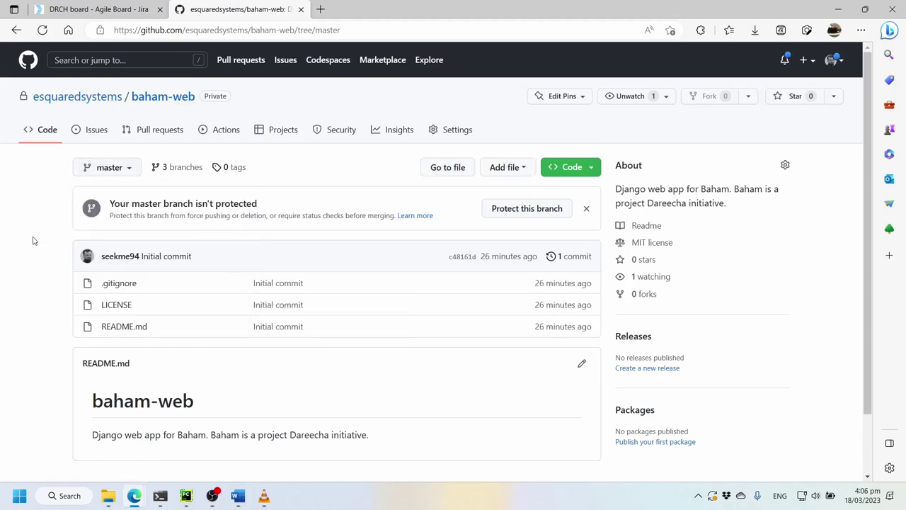
{"action": "scroll", "coordinate": [39, 274], "scroll_direction": "down", "scroll_amount": 1}
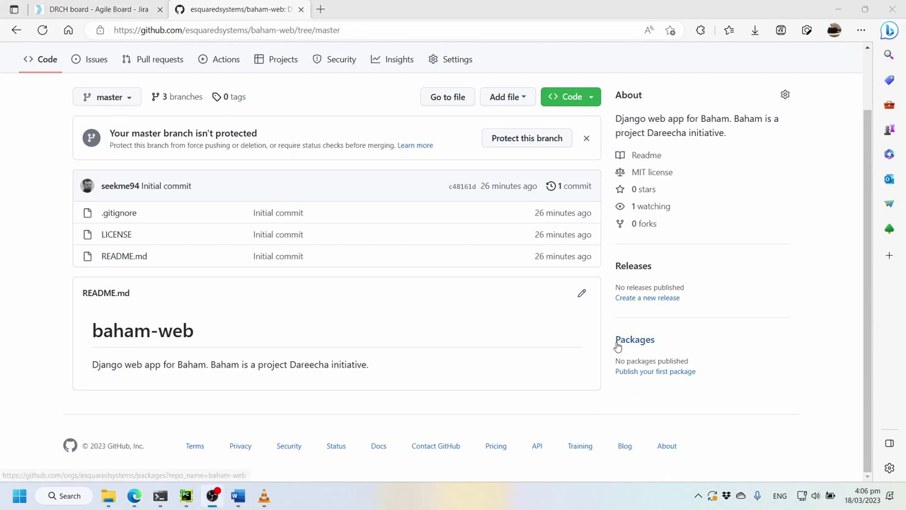
{"action": "left_click", "coordinate": [111, 97]}
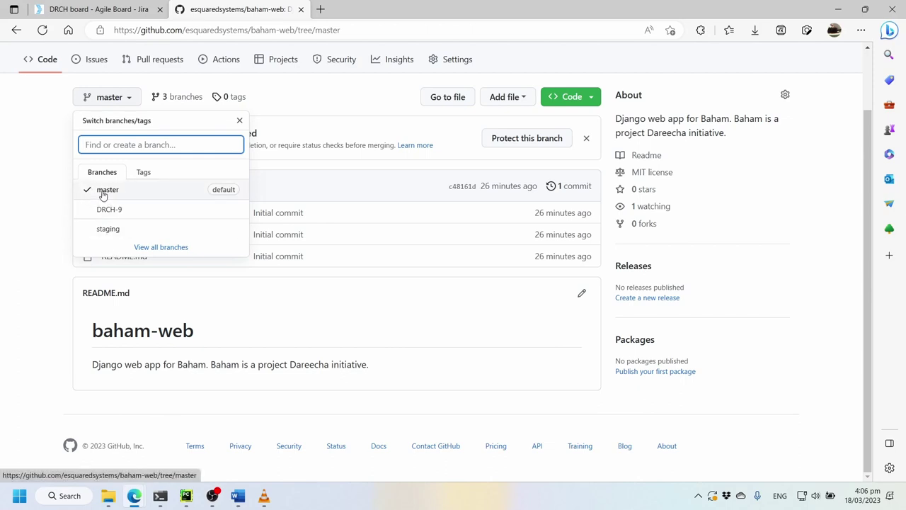
{"action": "left_click", "coordinate": [33, 197]}
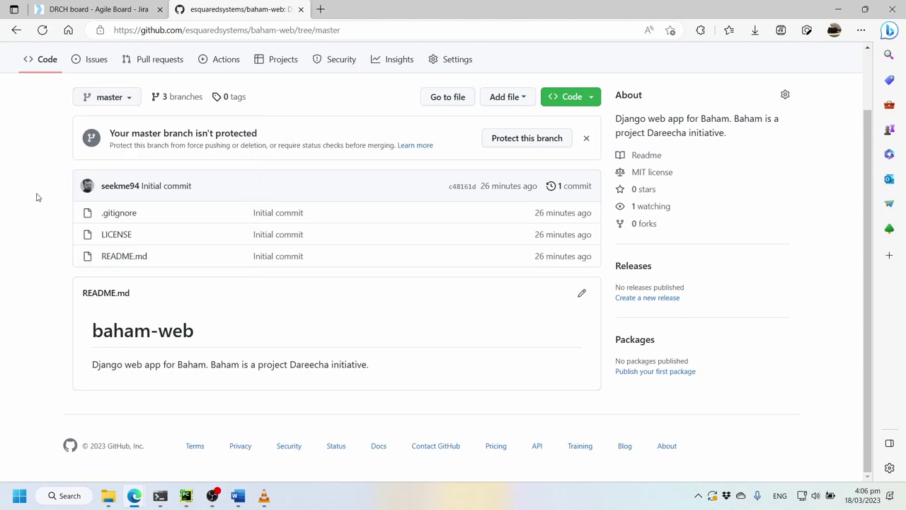
- Switch to the staging branch and create a branch named production from it
{"action": "left_click", "coordinate": [113, 93]}
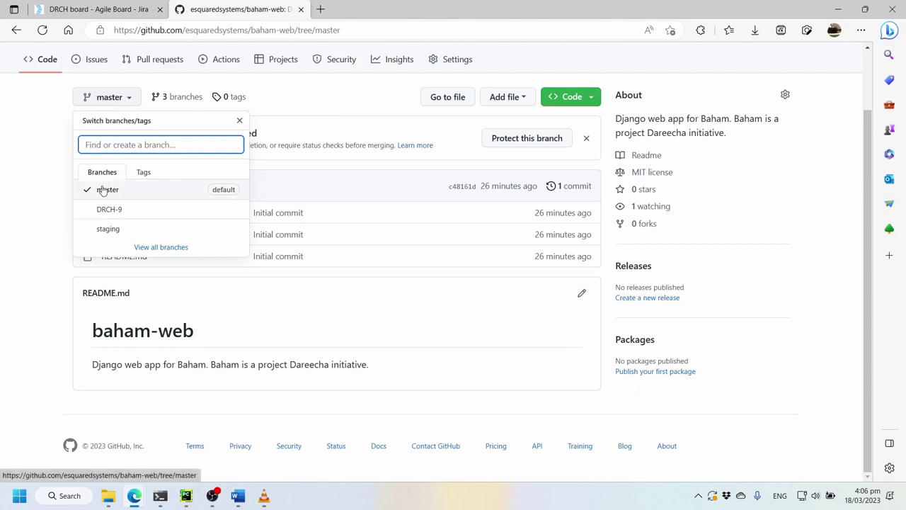
{"action": "left_click", "coordinate": [106, 233]}
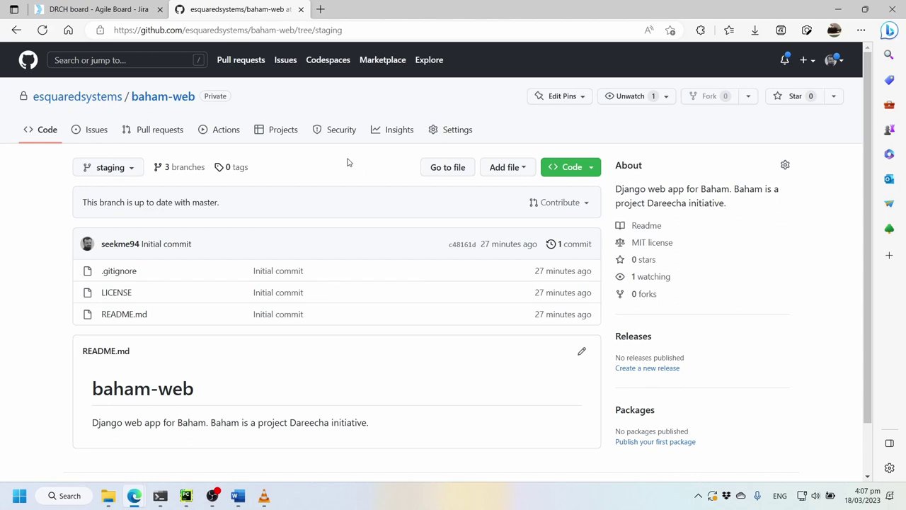
{"action": "left_click", "coordinate": [105, 167]}
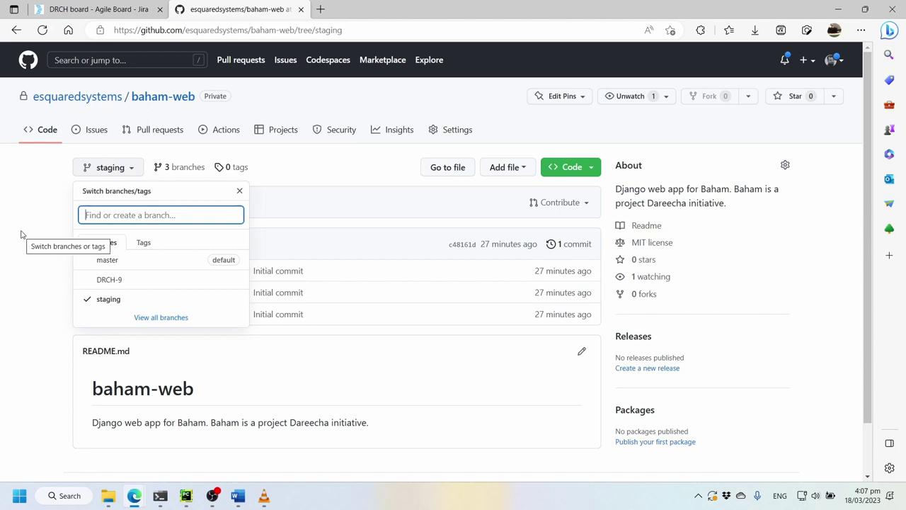
{"action": "left_click", "coordinate": [176, 214]}
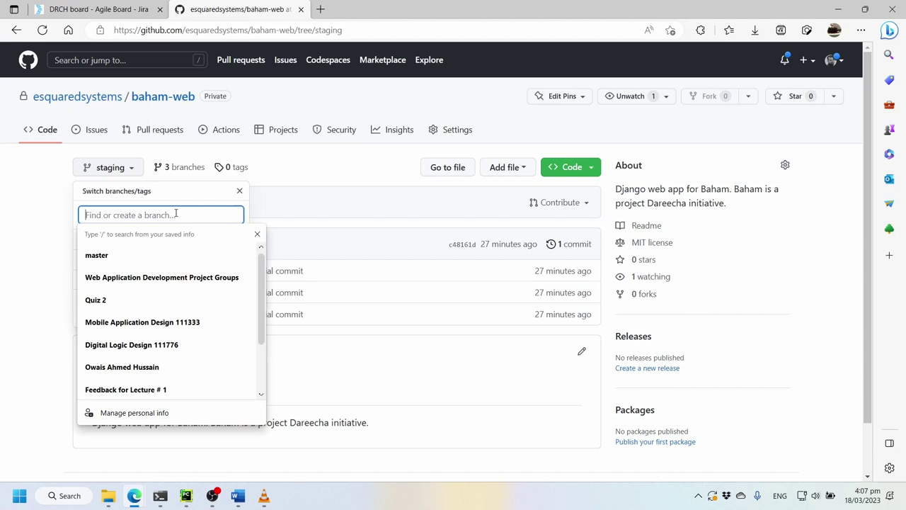
{"action": "type", "text": "p"}
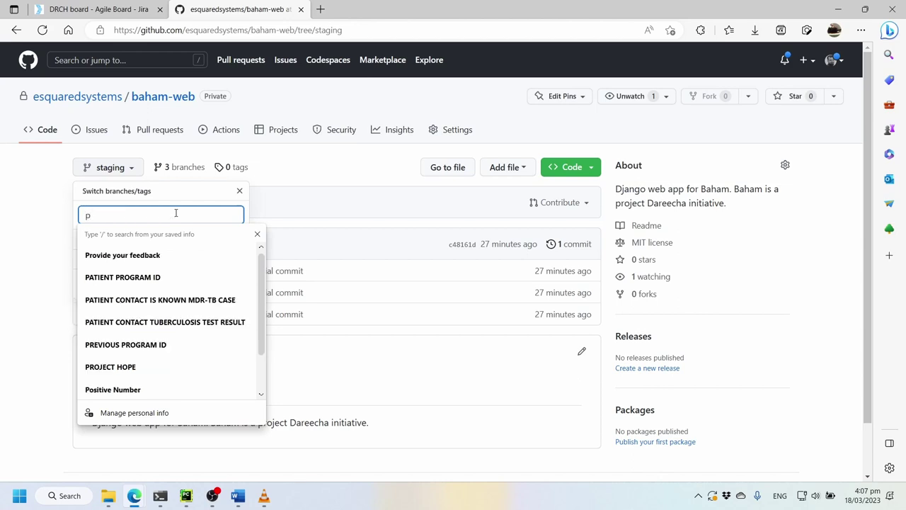
{"action": "type", "text": "roduction"}
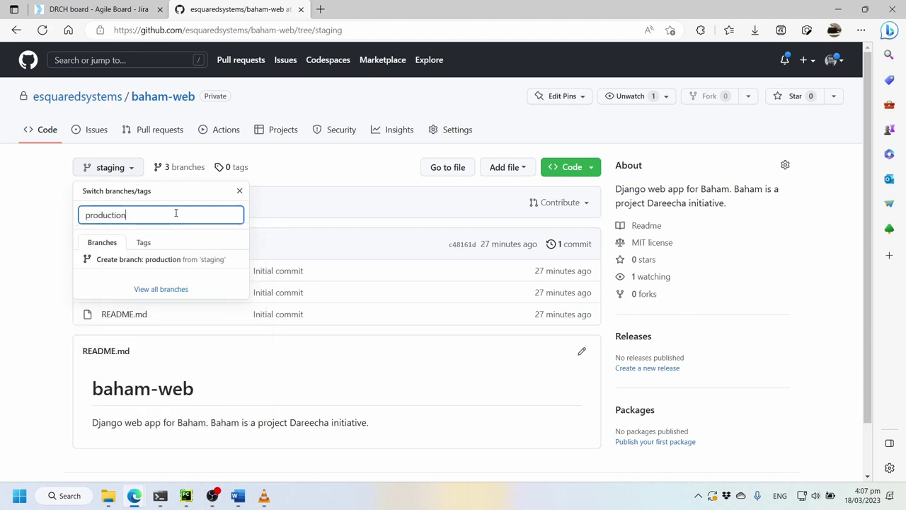
{"action": "left_click", "coordinate": [182, 263]}
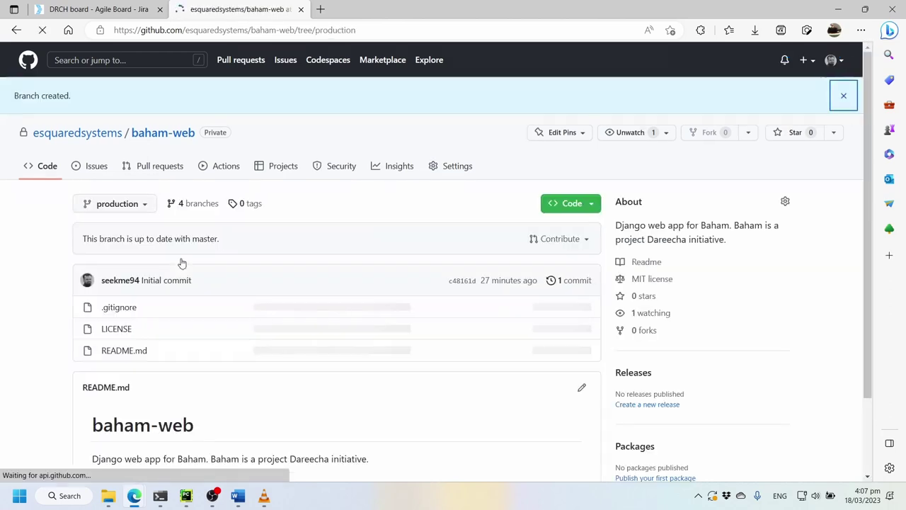
- Review the production and master branch pages and check the repository's branch list with production and staging included
{"action": "left_click", "coordinate": [99, 203]}
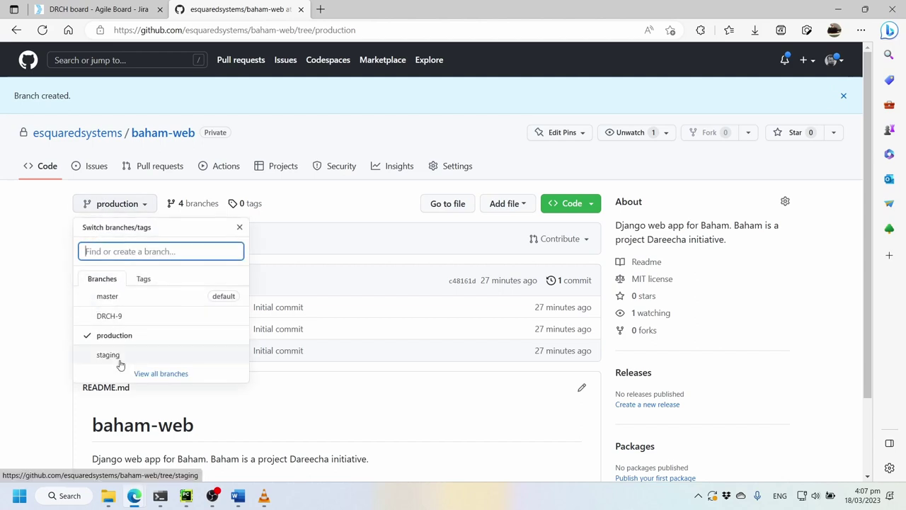
{"action": "left_click", "coordinate": [28, 259]}
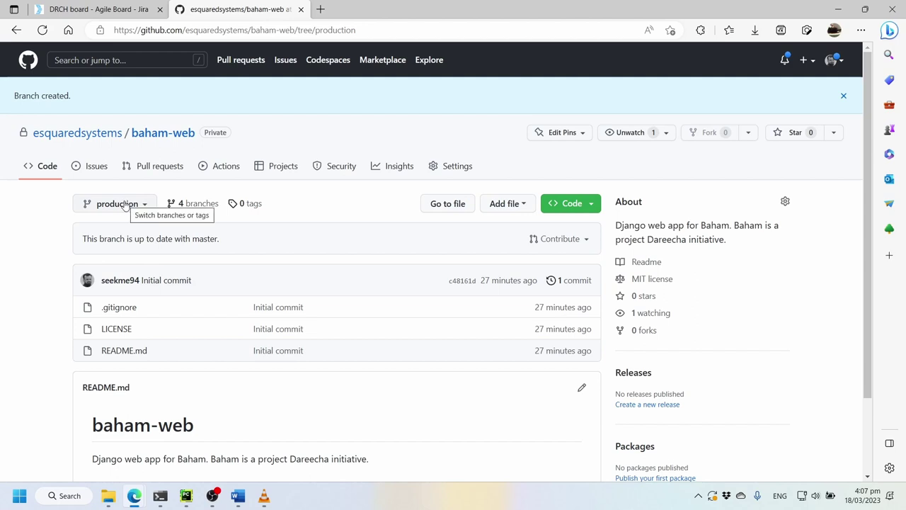
{"action": "left_click", "coordinate": [844, 96]}
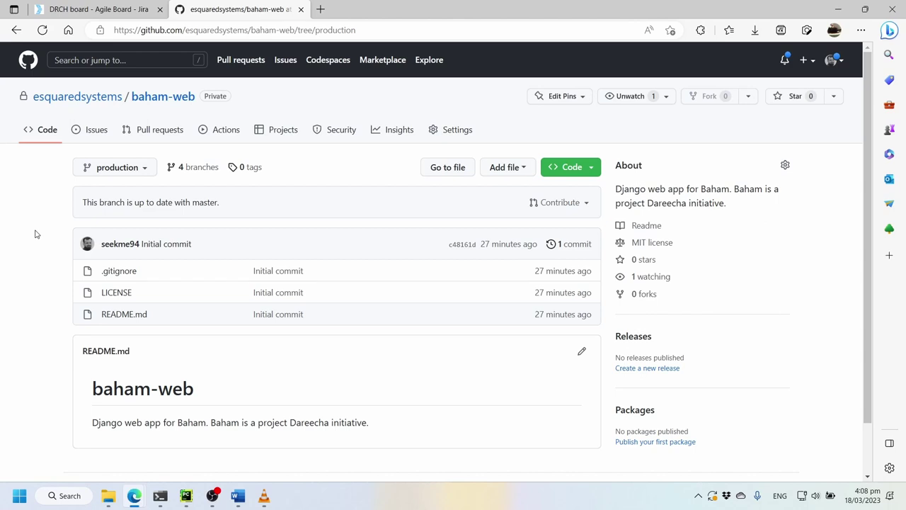
{"action": "left_click", "coordinate": [112, 170]}
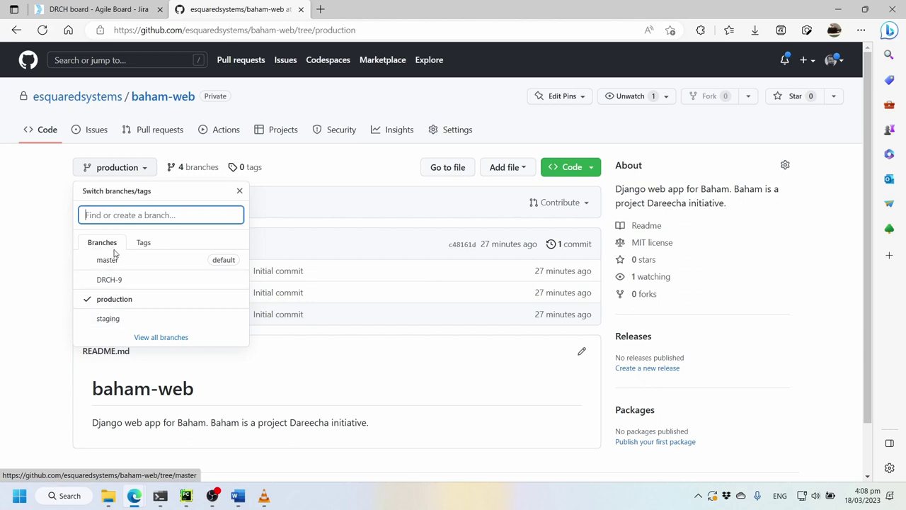
{"action": "left_click", "coordinate": [129, 299]}
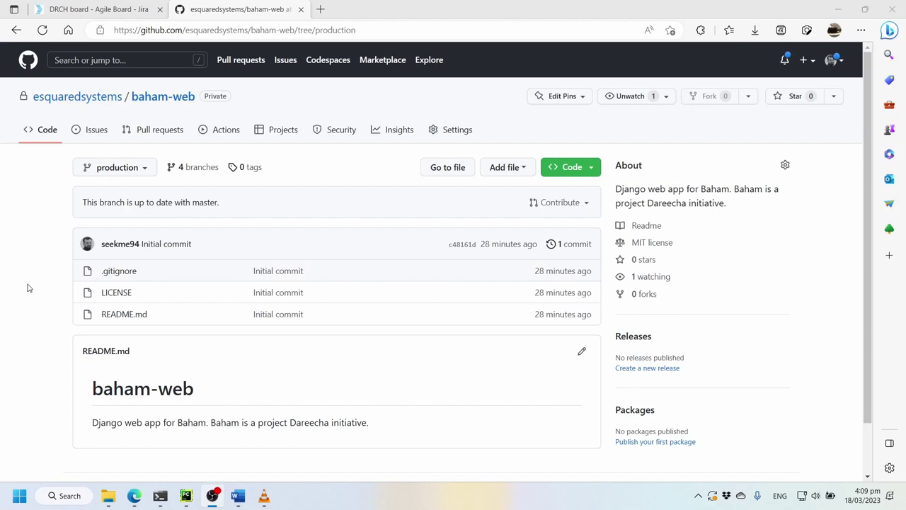
{"action": "left_click", "coordinate": [103, 172]}
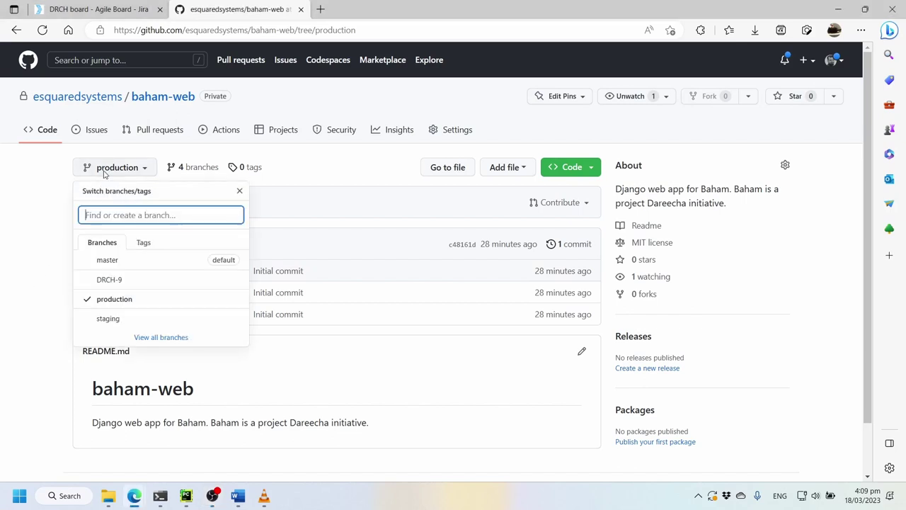
{"action": "left_click", "coordinate": [103, 260]}
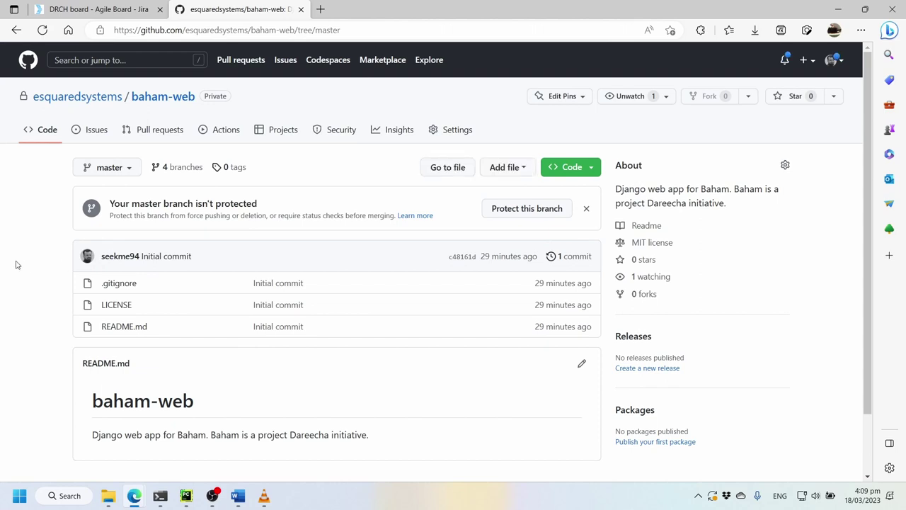
{"action": "left_click", "coordinate": [112, 168]}
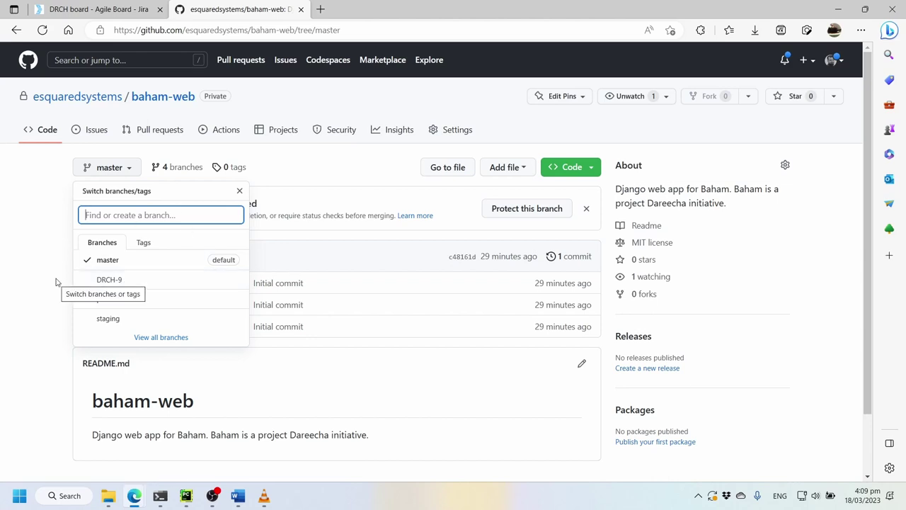
{"action": "left_click", "coordinate": [40, 321]}
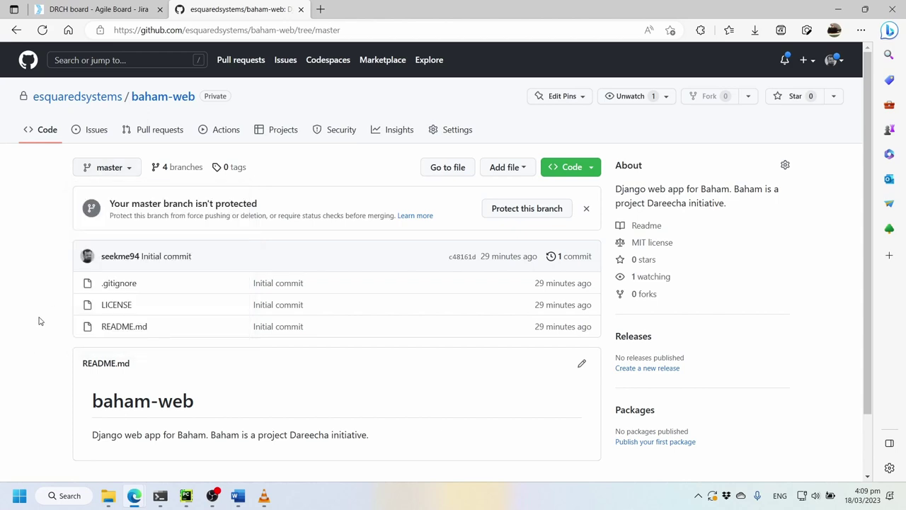
{"action": "left_click", "coordinate": [112, 170]}
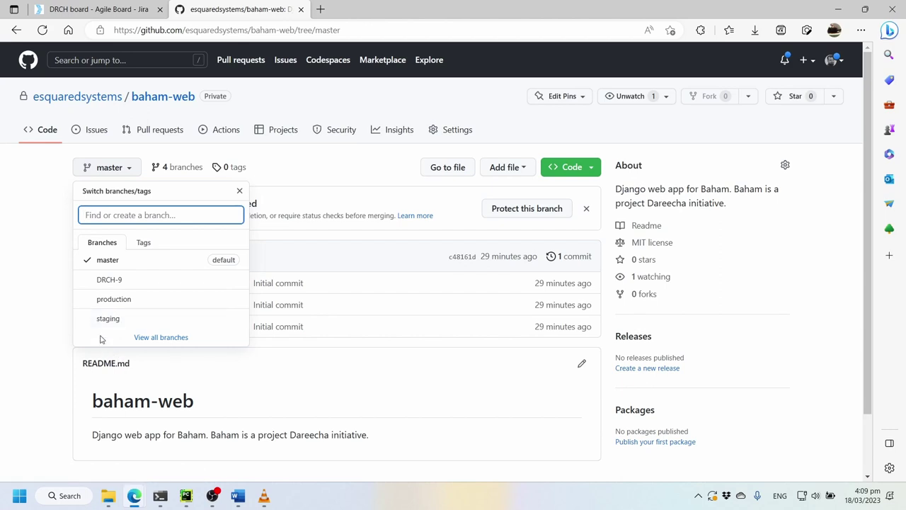
{"action": "left_click", "coordinate": [9, 303]}
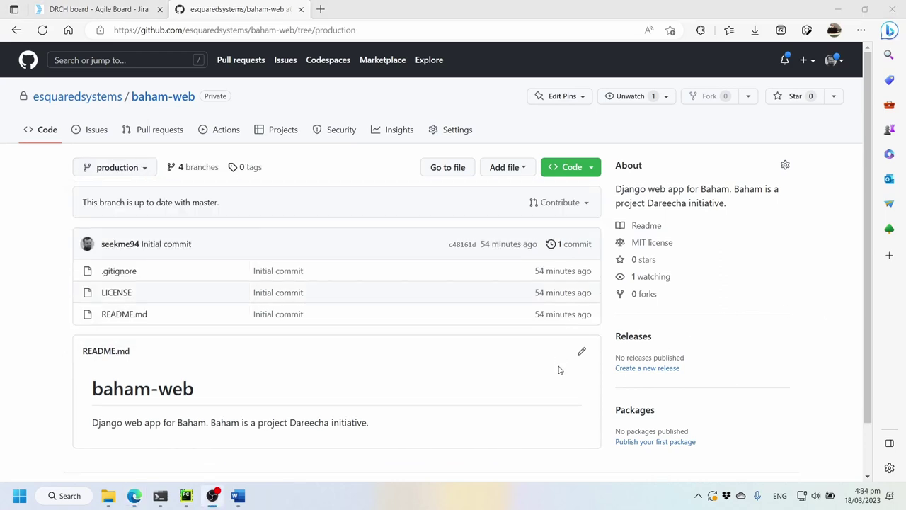
- Review the baham-web repository's branch list and tag list in the branch and tag switcher
{"action": "left_click", "coordinate": [135, 168]}
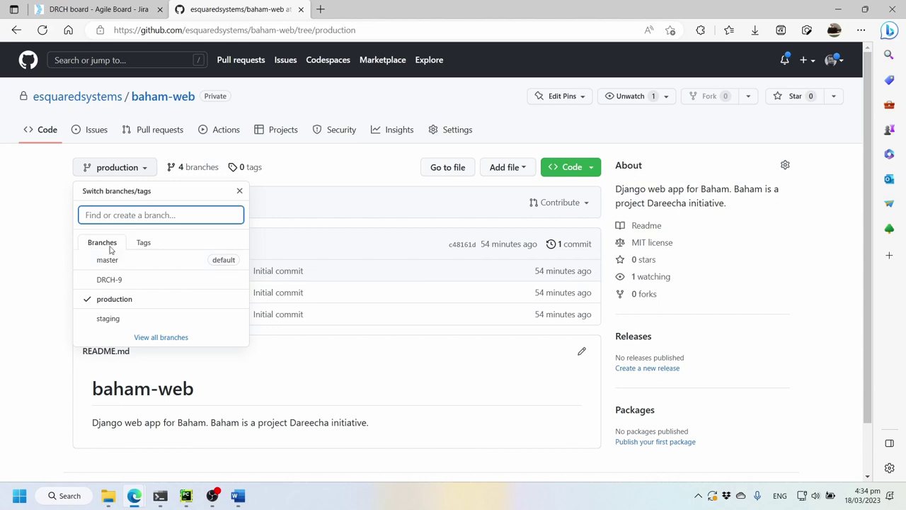
{"action": "left_click", "coordinate": [148, 241]}
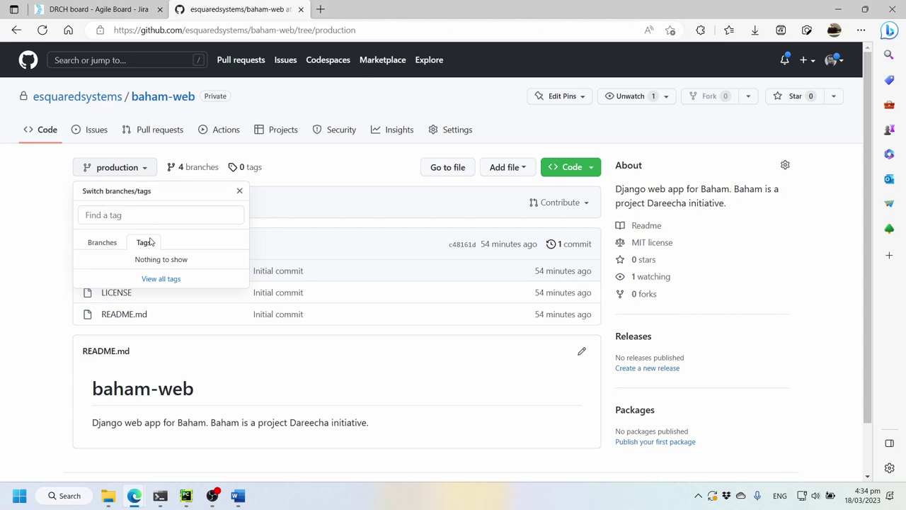
{"action": "left_click", "coordinate": [99, 244]}
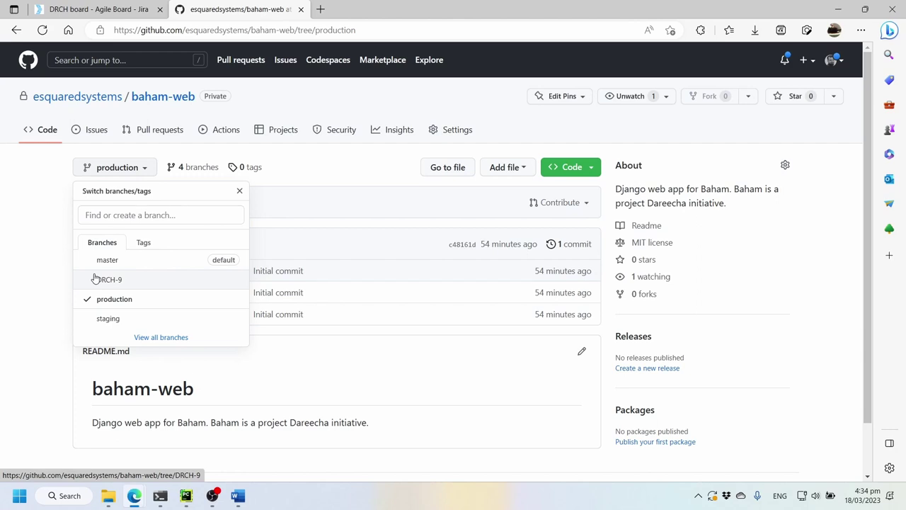
{"action": "left_click", "coordinate": [157, 244]}
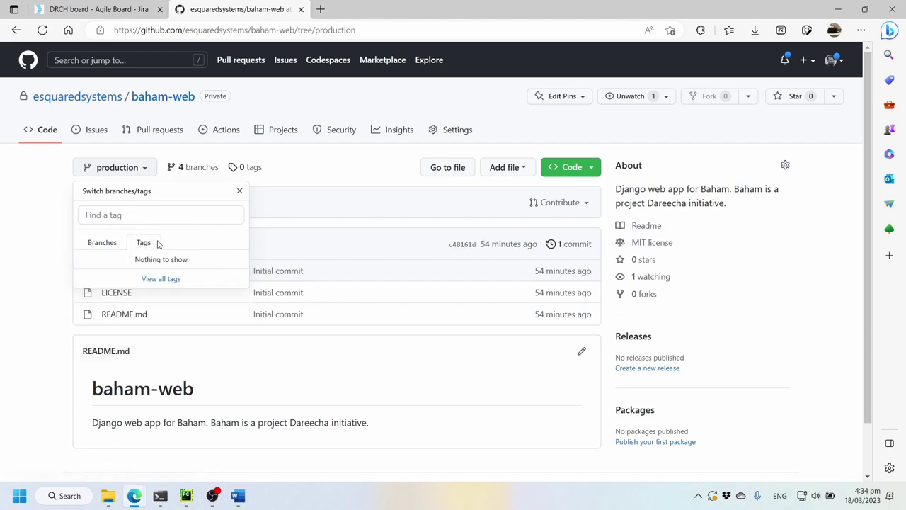
{"action": "left_click", "coordinate": [108, 240]}
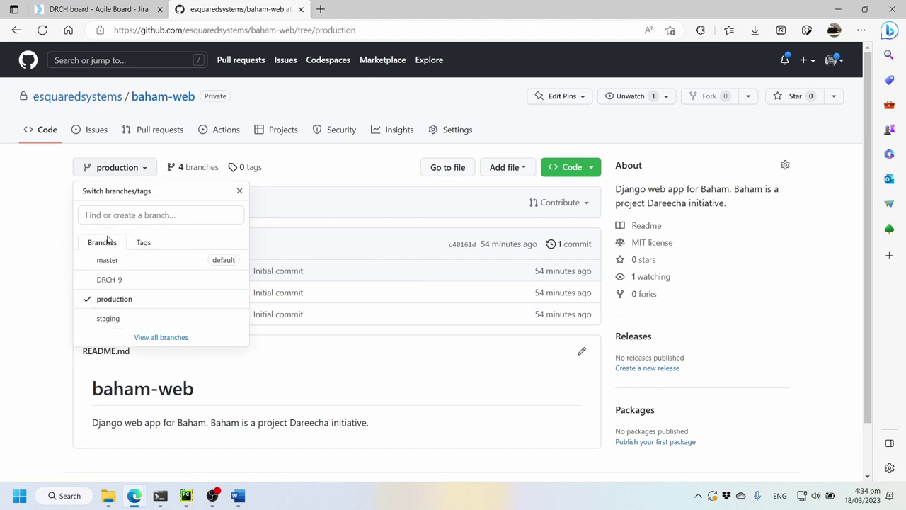
{"action": "left_click", "coordinate": [145, 242]}
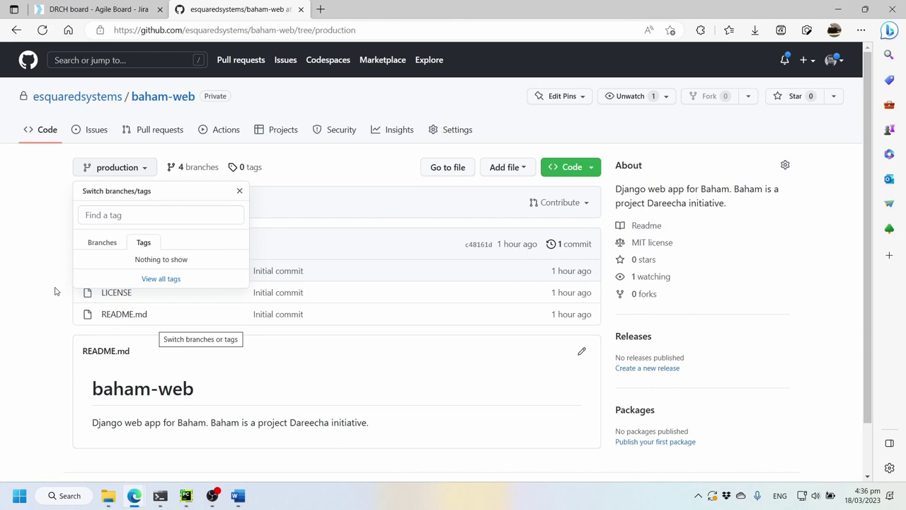
{"action": "left_click", "coordinate": [55, 291]}
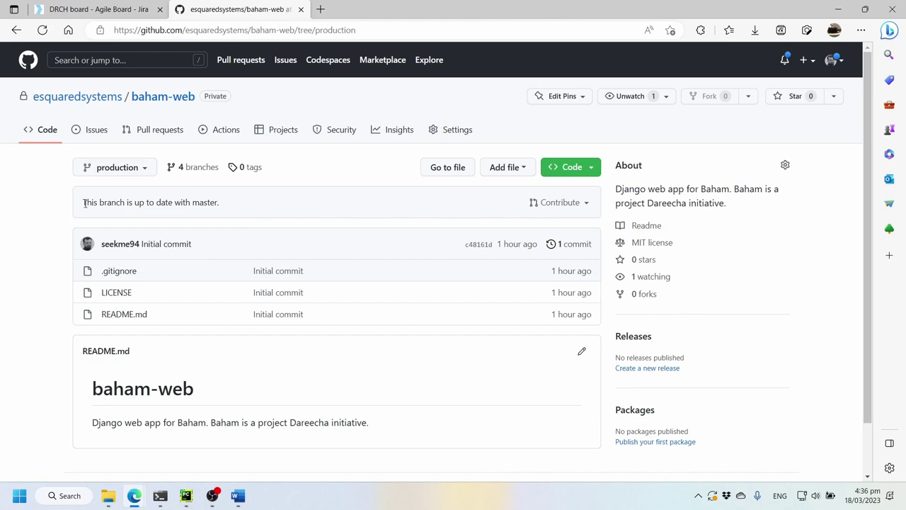
{"action": "left_click", "coordinate": [108, 167]}
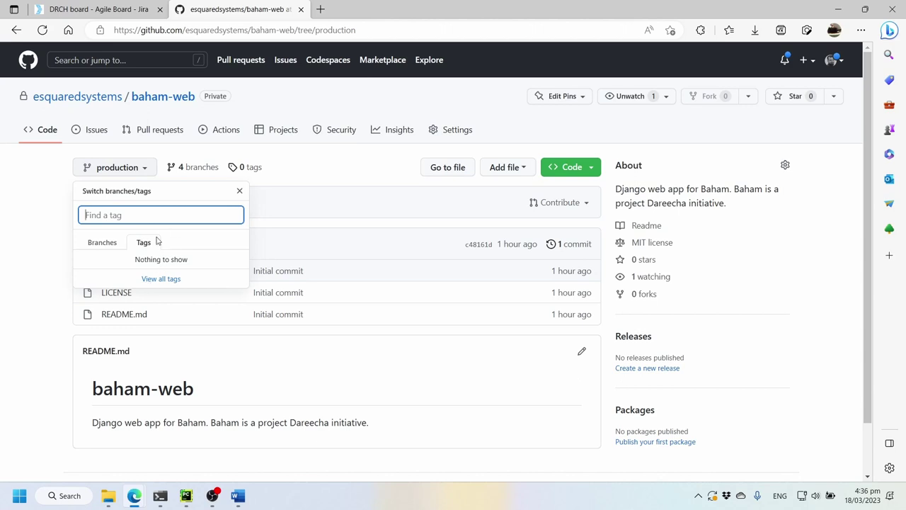
{"action": "left_click", "coordinate": [97, 243]}
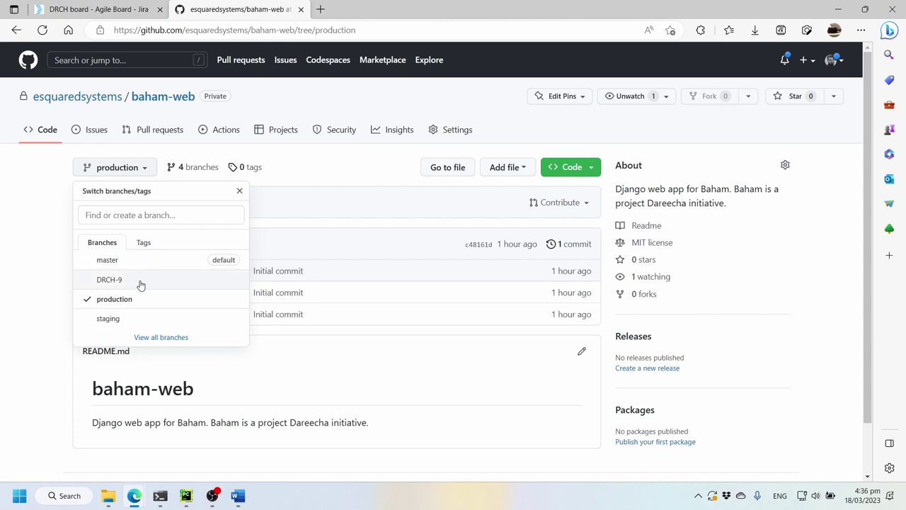
{"action": "left_click", "coordinate": [45, 256]}
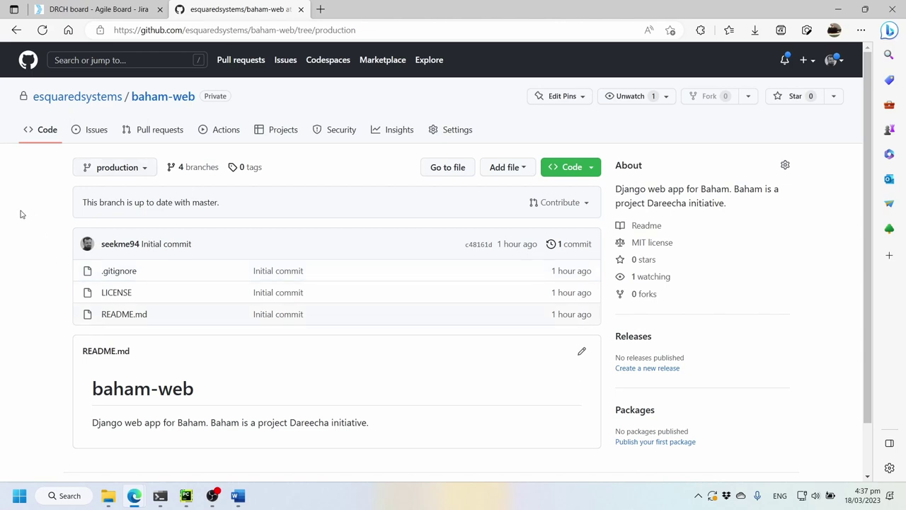
- Browse the Trello workspace boards in a new browser tab, closing it to return to the baham-web repository page
{"action": "left_click", "coordinate": [129, 6]}
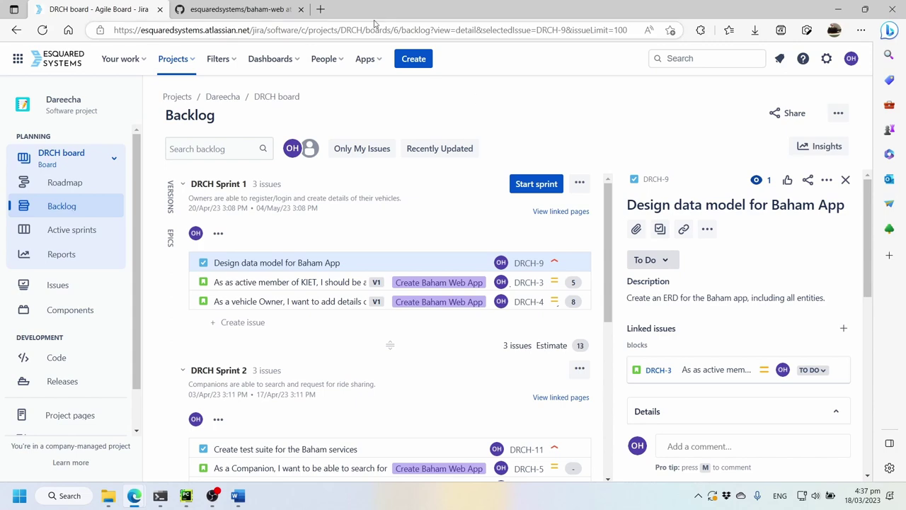
{"action": "left_click", "coordinate": [320, 9]}
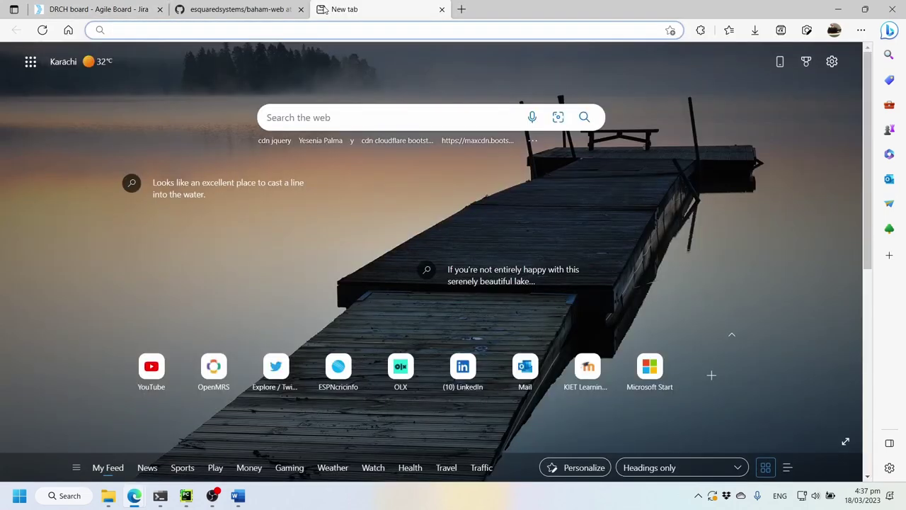
{"action": "type", "text": "trell"}
{"action": "key", "text": "Return"}
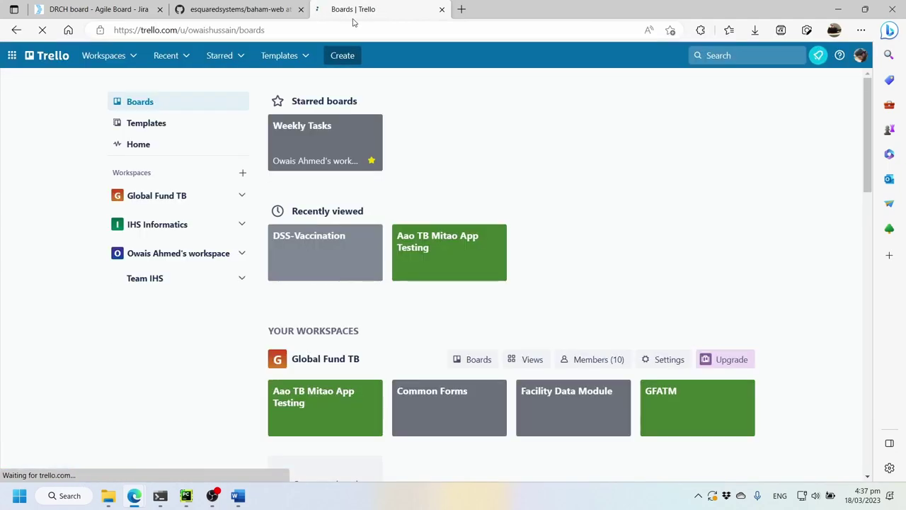
{"action": "scroll", "coordinate": [713, 238], "scroll_direction": "down", "scroll_amount": 5}
{"action": "scroll", "coordinate": [719, 245], "scroll_direction": "down", "scroll_amount": 1}
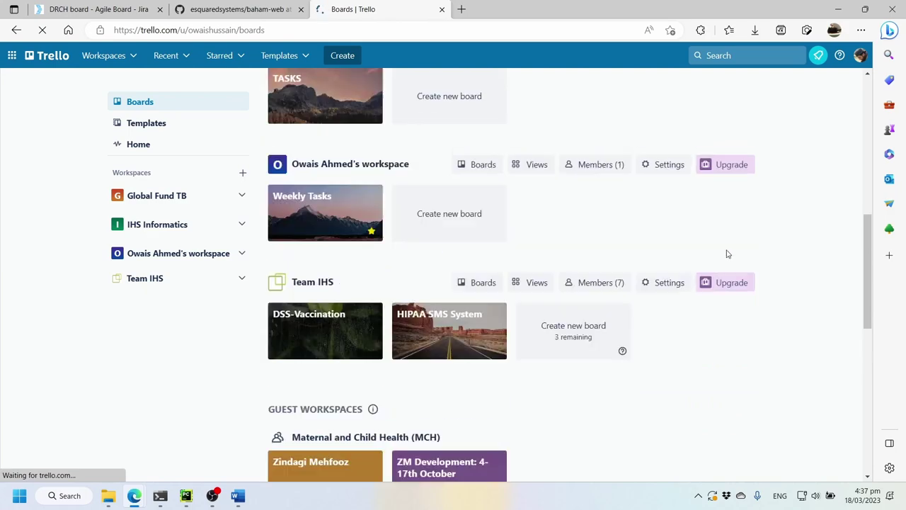
{"action": "scroll", "coordinate": [727, 248], "scroll_direction": "up", "scroll_amount": 4}
{"action": "scroll", "coordinate": [727, 248], "scroll_direction": "down", "scroll_amount": 12}
{"action": "scroll", "coordinate": [336, 57], "scroll_direction": "up", "scroll_amount": 10}
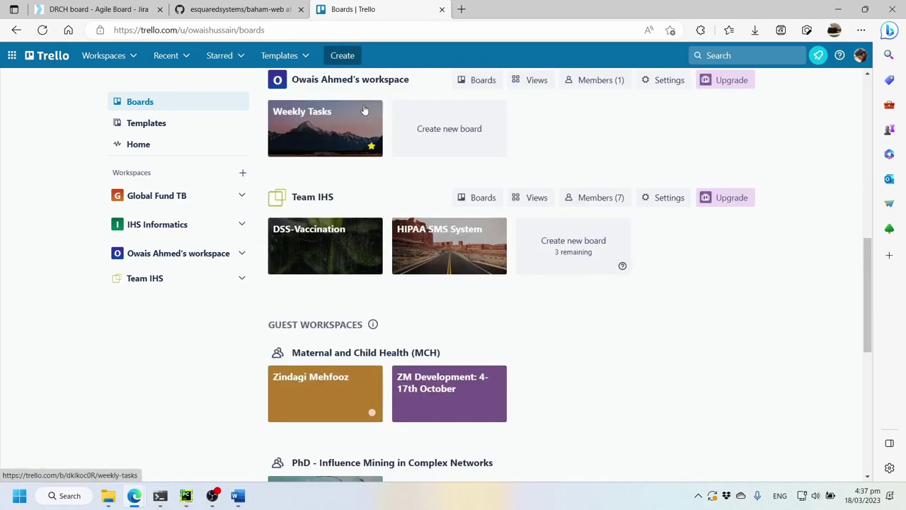
{"action": "left_click", "coordinate": [442, 10]}
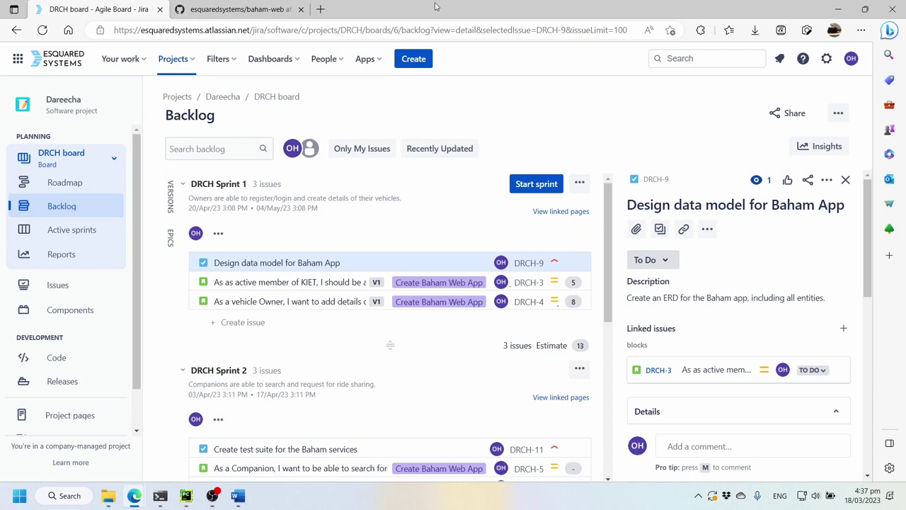
{"action": "left_click", "coordinate": [270, 6]}
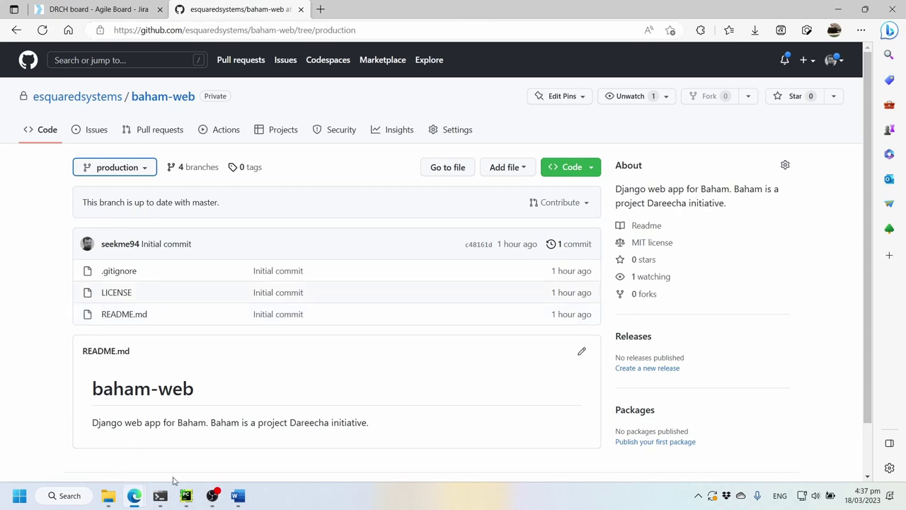
- Switch to PyCharm and hide the Run output to give segment_detection.py the full editor height
{"action": "left_click", "coordinate": [186, 496]}
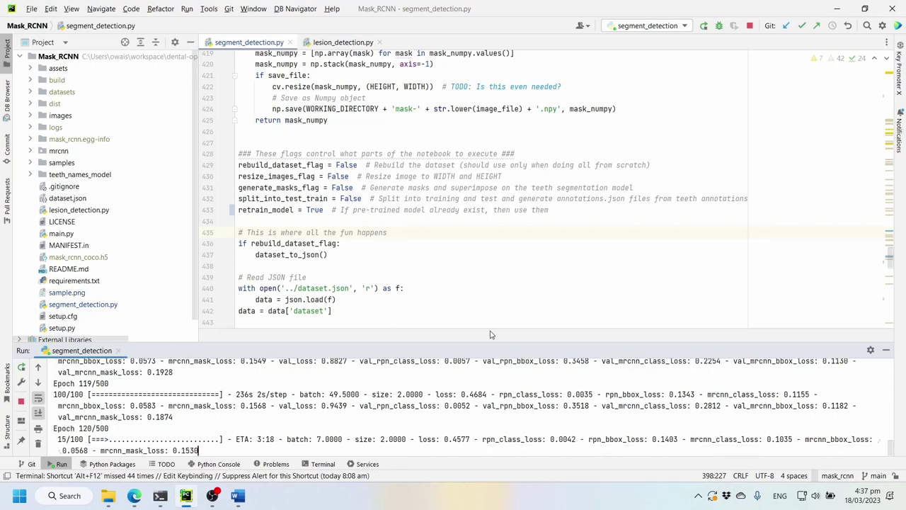
{"action": "left_click", "coordinate": [185, 496]}
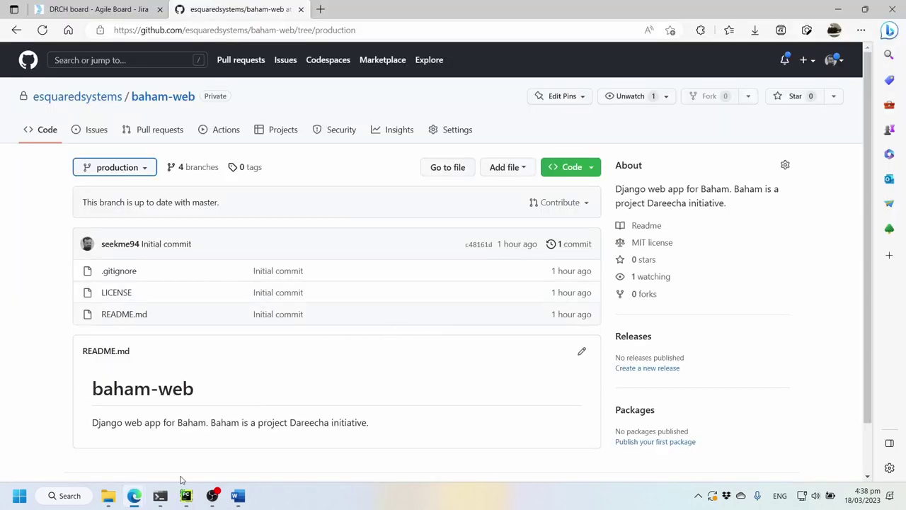
{"action": "mouse_move", "coordinate": [186, 496]}
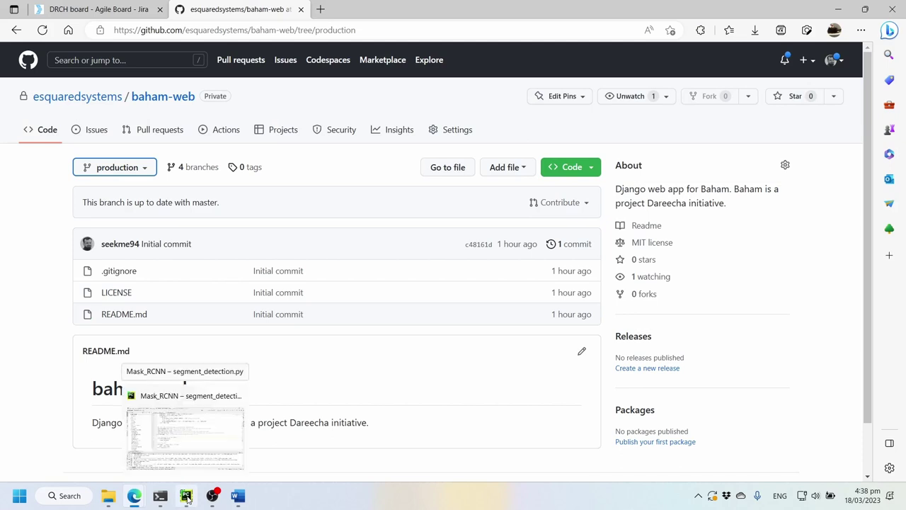
{"action": "left_click", "coordinate": [192, 498]}
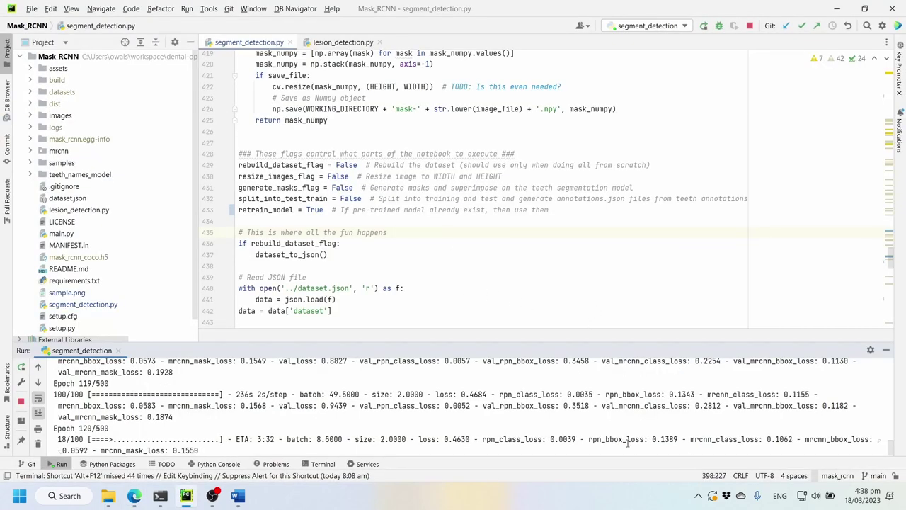
{"action": "left_click", "coordinate": [885, 350]}
- Examine the DentalOPGConfig class and its docstring near the start of segment_detection.py
{"action": "scroll", "coordinate": [708, 330], "scroll_direction": "up", "scroll_amount": 14}
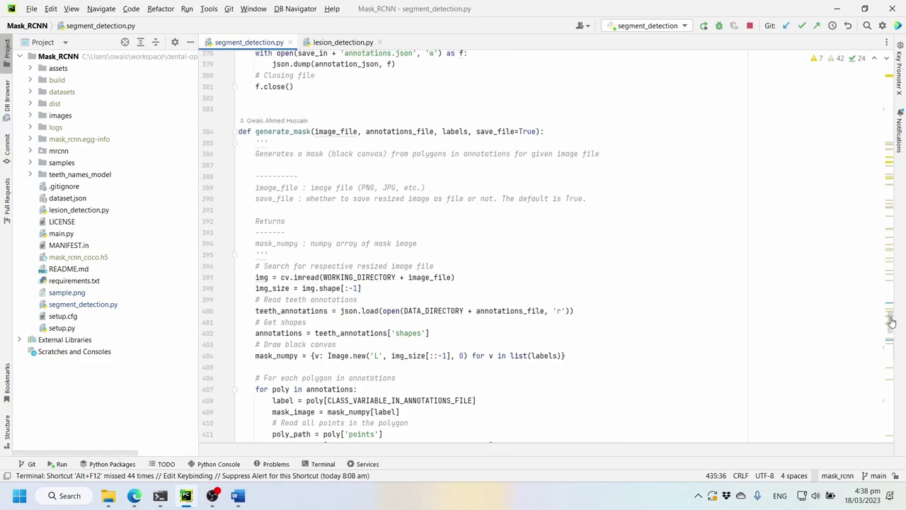
{"action": "left_click_drag", "start_coordinate": [892, 322], "coordinate": [871, 100]}
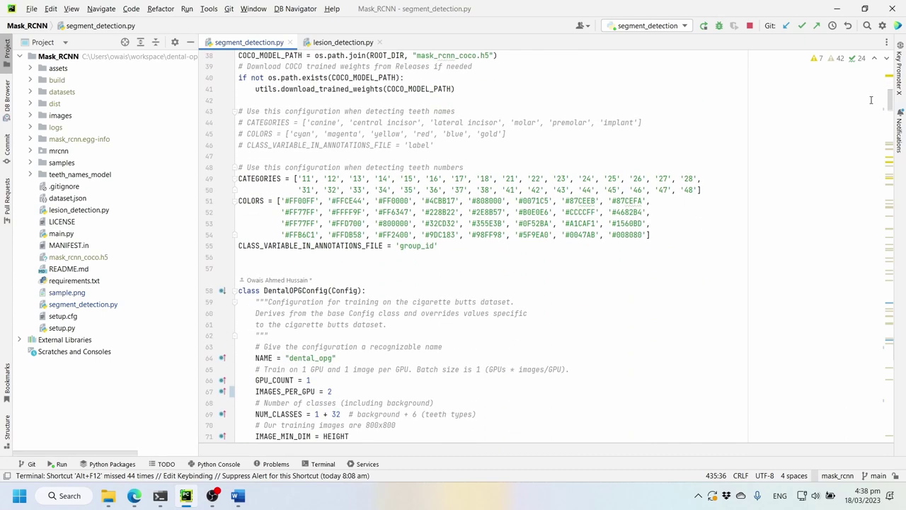
{"action": "scroll", "coordinate": [496, 241], "scroll_direction": "down", "scroll_amount": 3}
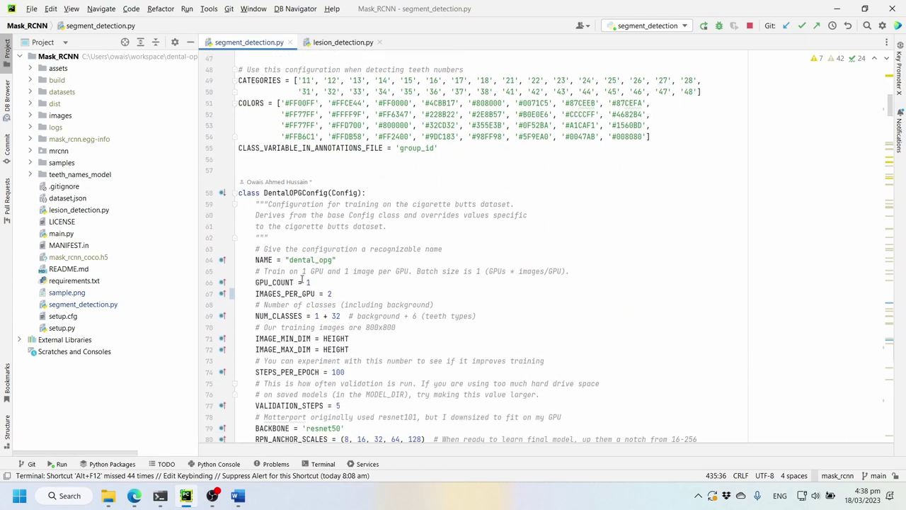
{"action": "double_click", "coordinate": [273, 201]}
{"action": "double_click", "coordinate": [287, 190]}
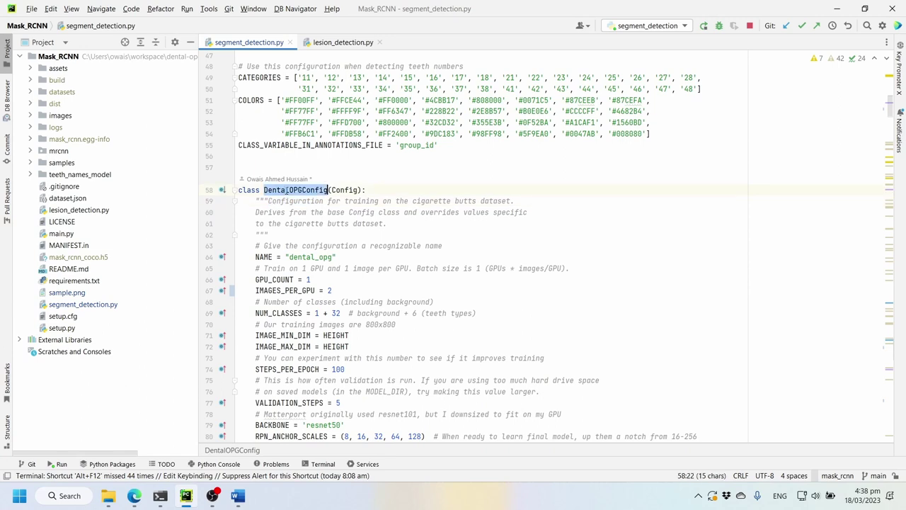
{"action": "left_click", "coordinate": [263, 201]}
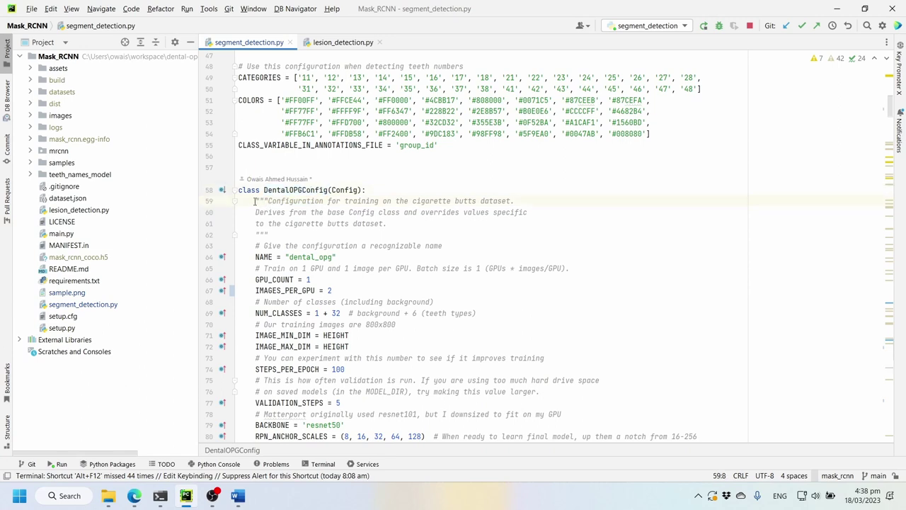
{"action": "left_click_drag", "start_coordinate": [256, 201], "coordinate": [280, 232]}
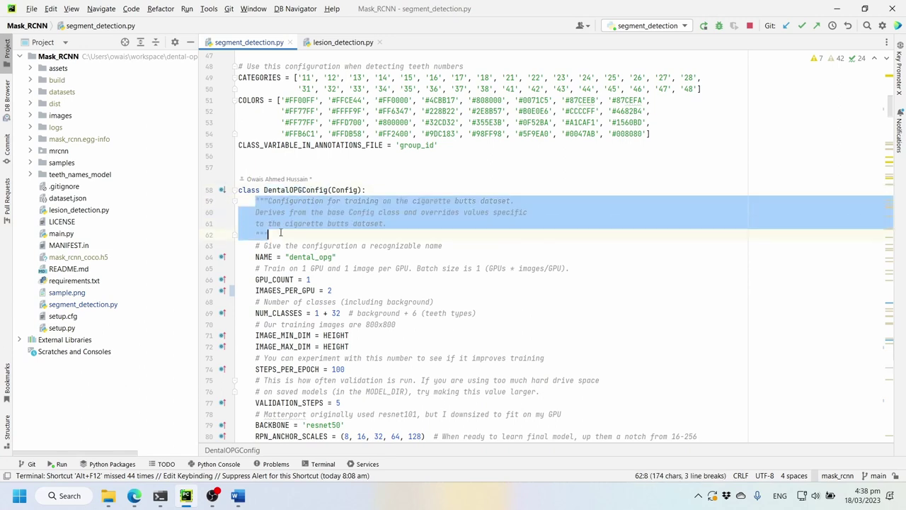
{"action": "left_click", "coordinate": [483, 225]}
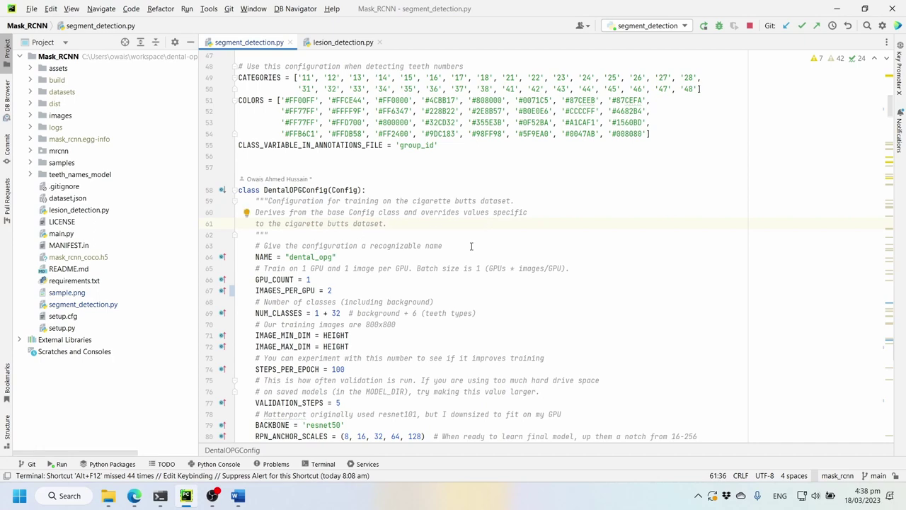
- Look through the rest of segment_detection.py to its last line and minimize PyCharm
{"action": "scroll", "coordinate": [714, 320], "scroll_direction": "down", "scroll_amount": 8}
{"action": "scroll", "coordinate": [715, 320], "scroll_direction": "down", "scroll_amount": 20}
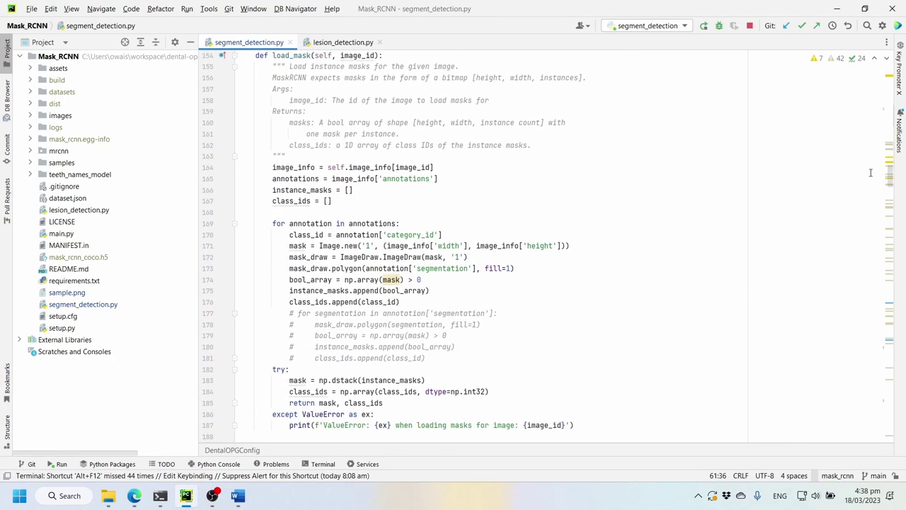
{"action": "left_click_drag", "start_coordinate": [886, 170], "coordinate": [873, 433]}
{"action": "left_click", "coordinate": [641, 416]}
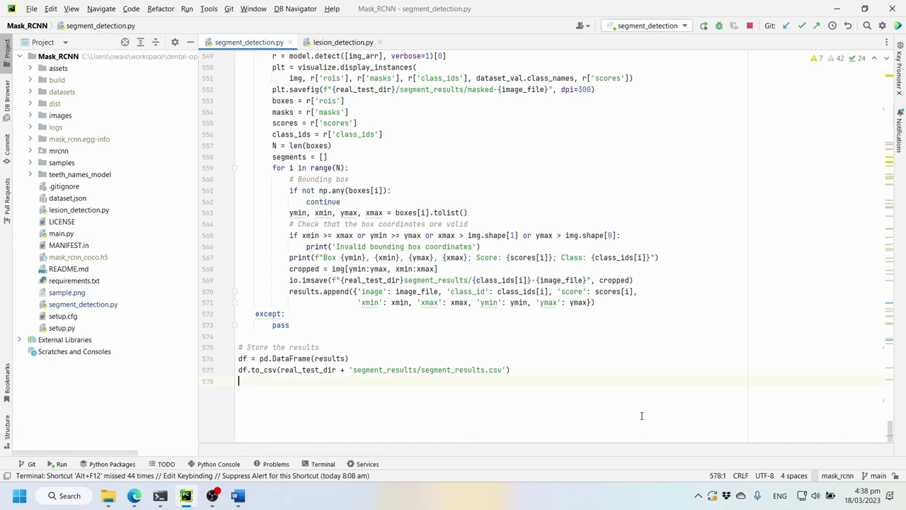
{"action": "left_click", "coordinate": [835, 10]}
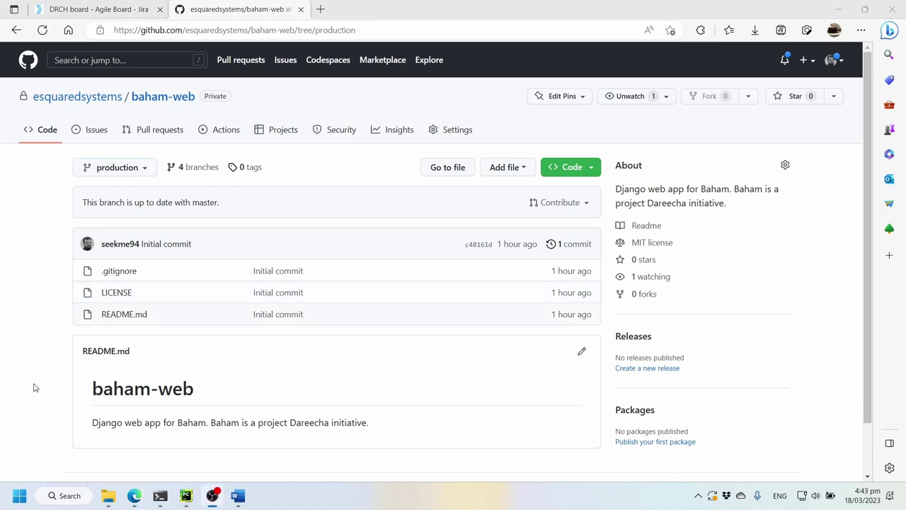
- View the DRCH backlog and the available Atlassian products in Jira, and return to the baham-web repository page
{"action": "scroll", "coordinate": [33, 385], "scroll_direction": "down", "scroll_amount": 2}
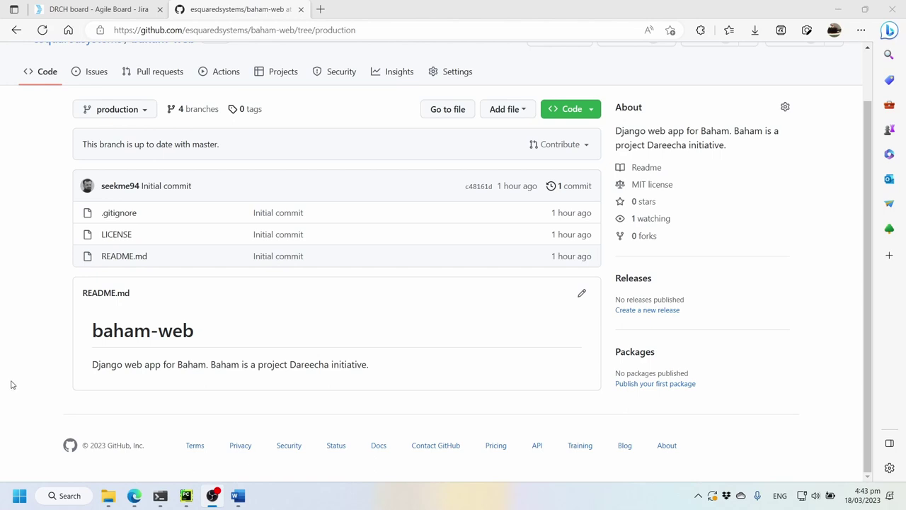
{"action": "left_click", "coordinate": [134, 7]}
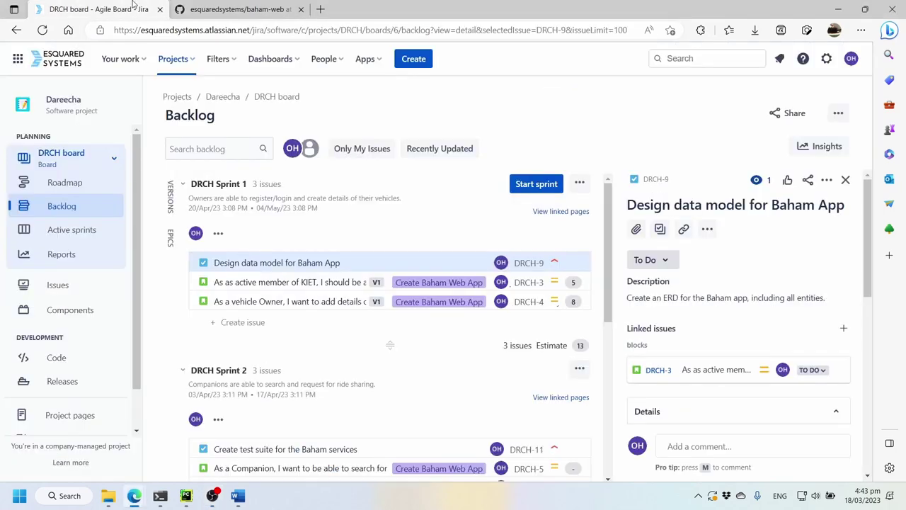
{"action": "left_click", "coordinate": [16, 61]}
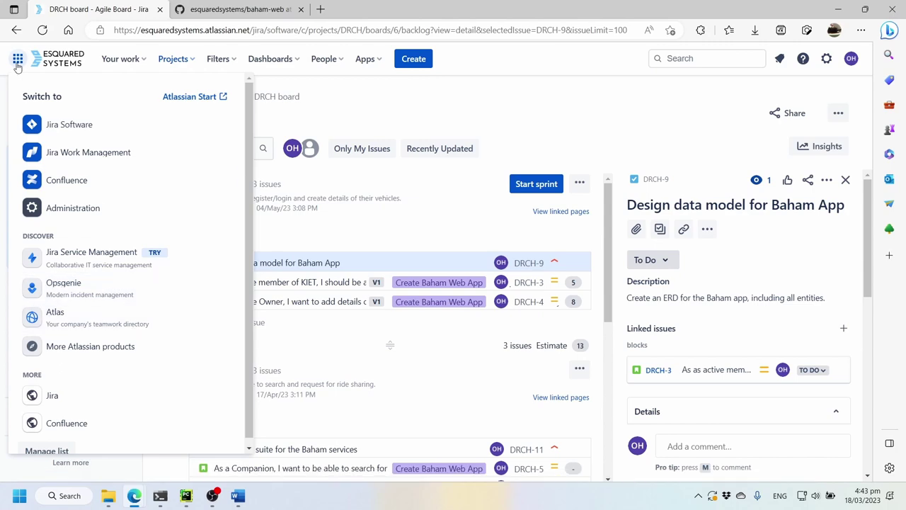
{"action": "left_click", "coordinate": [259, 10]}
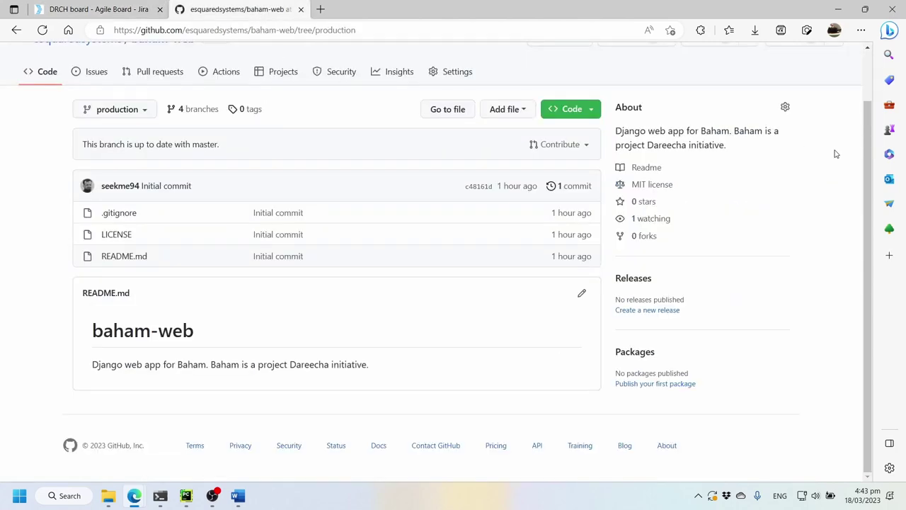
- Launch Visual Studio Code
{"action": "scroll", "coordinate": [836, 153], "scroll_direction": "up", "scroll_amount": 1}
{"action": "scroll", "coordinate": [839, 153], "scroll_direction": "down", "scroll_amount": 1}
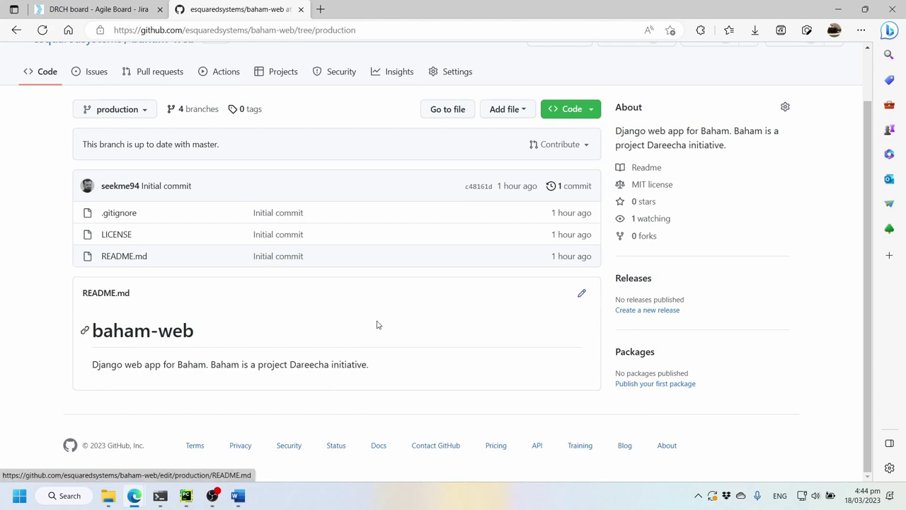
{"action": "left_click", "coordinate": [18, 500]}
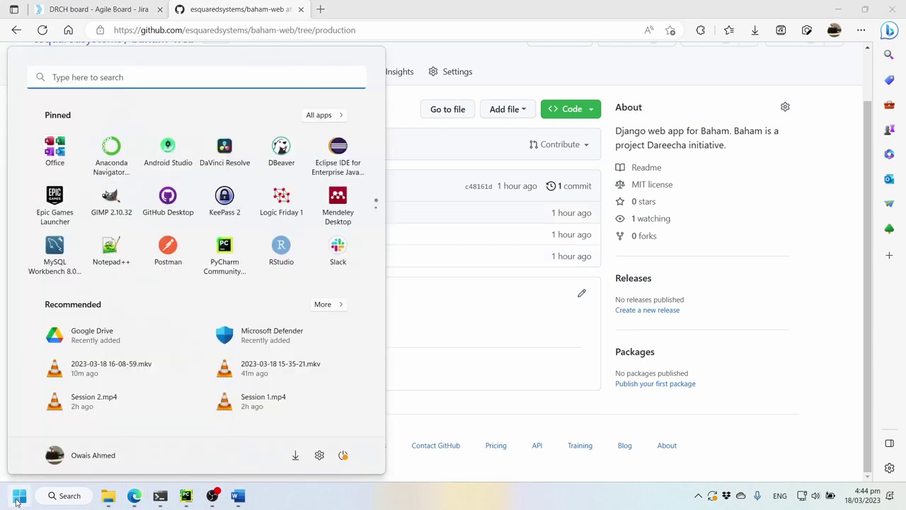
{"action": "left_click", "coordinate": [18, 499]}
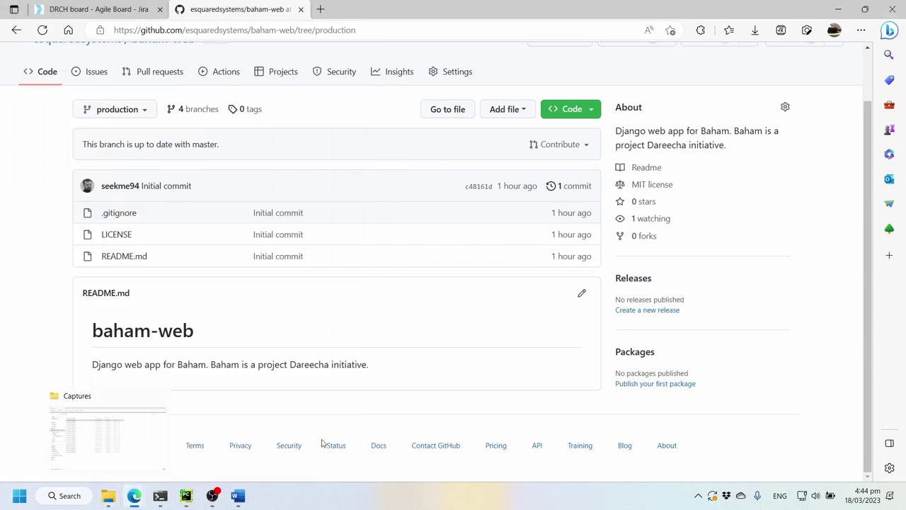
{"action": "key", "text": "super"}
{"action": "type", "text": "vsc"}
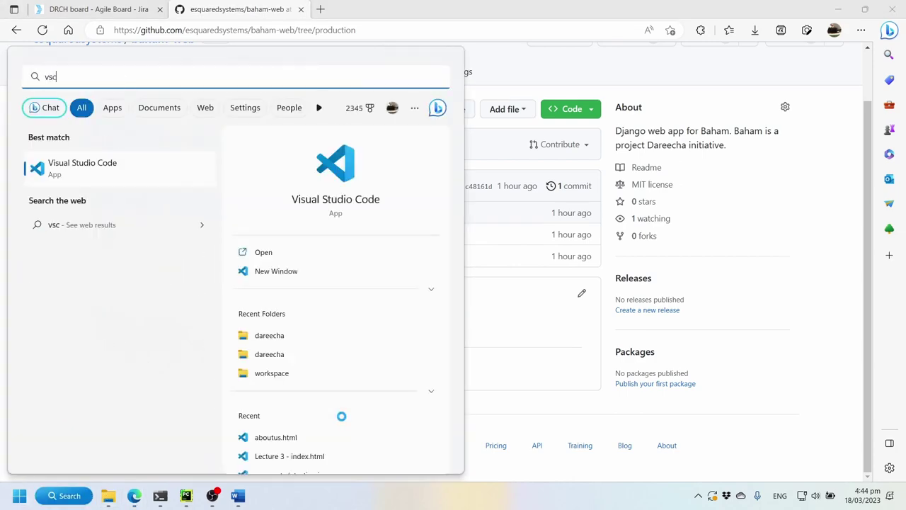
{"action": "key", "text": "Return"}
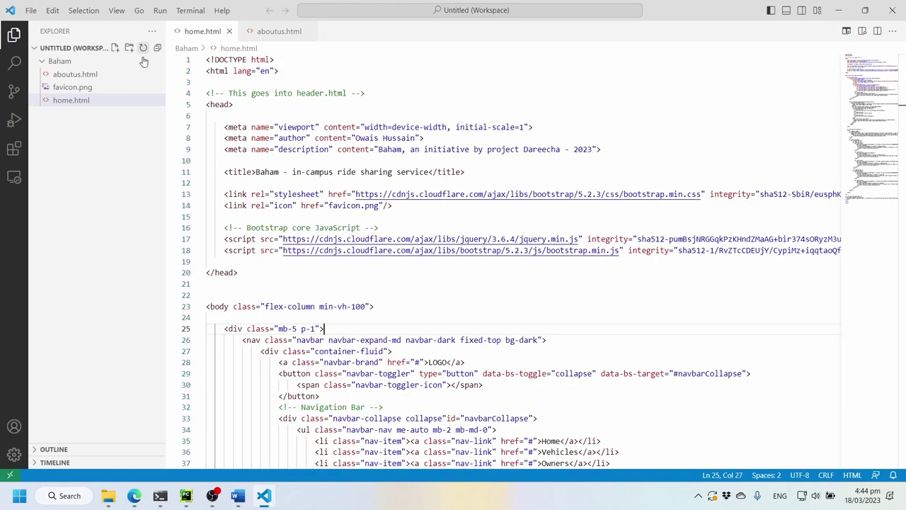
- Collapse the Baham folder, open README.md from the baham-web folder and dismiss the Git repositories notification
{"action": "left_click", "coordinate": [47, 62]}
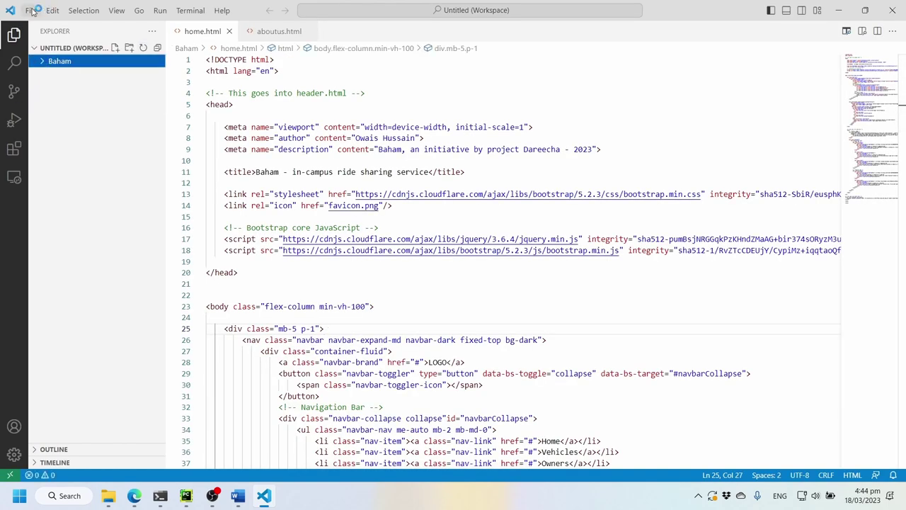
{"action": "left_click", "coordinate": [32, 10]}
{"action": "left_click", "coordinate": [80, 80]}
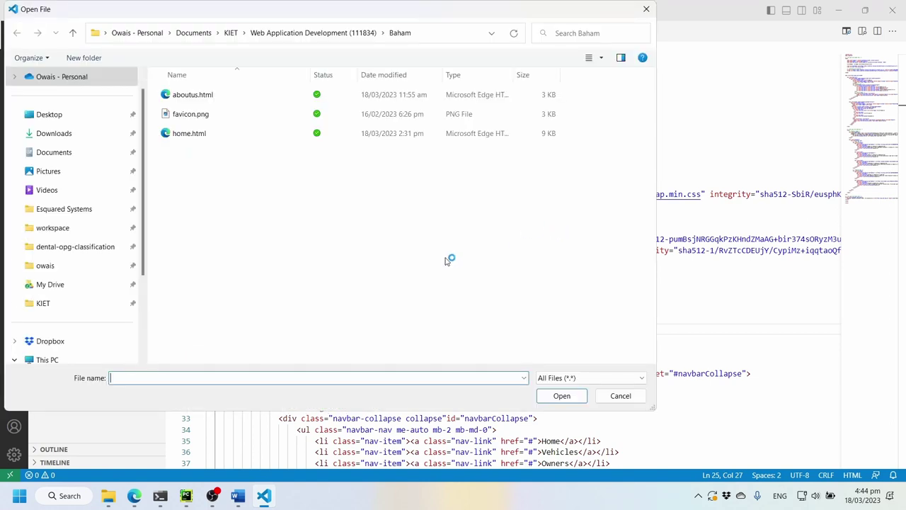
{"action": "left_click", "coordinate": [296, 32]}
{"action": "double_click", "coordinate": [193, 269]}
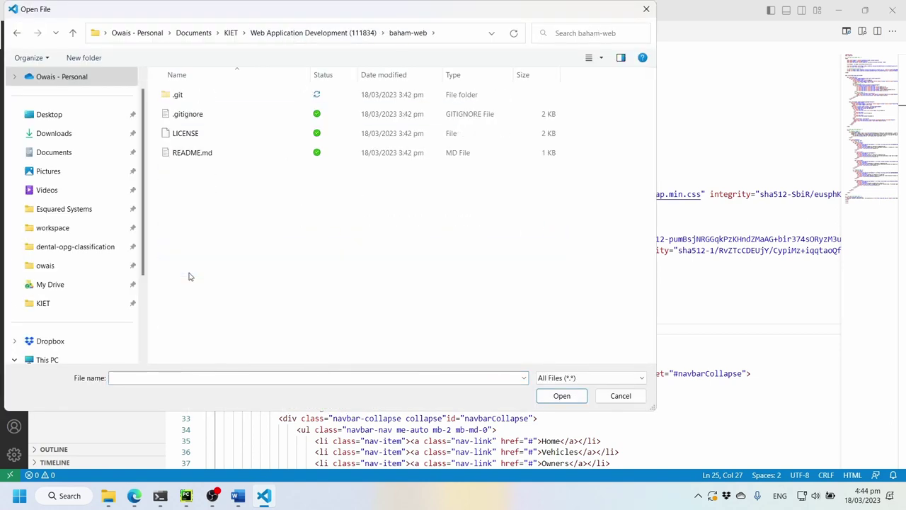
{"action": "double_click", "coordinate": [197, 154]}
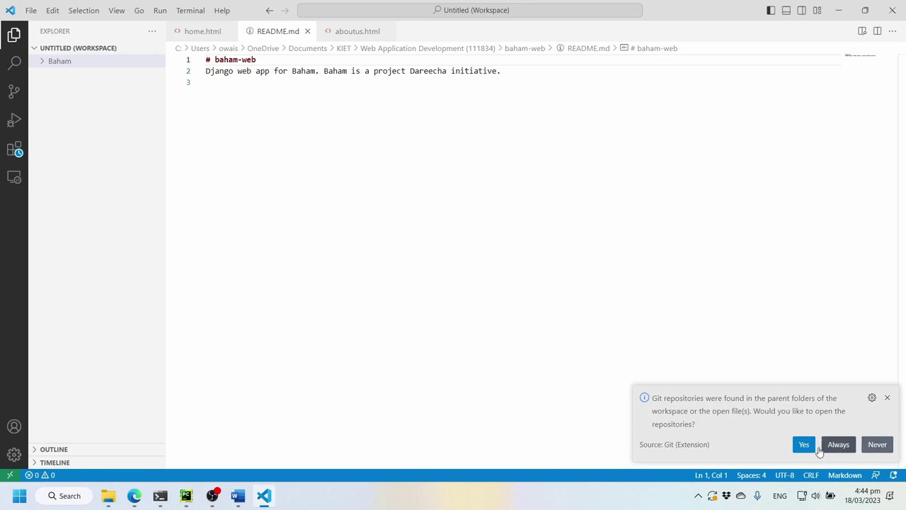
{"action": "left_click", "coordinate": [887, 398]}
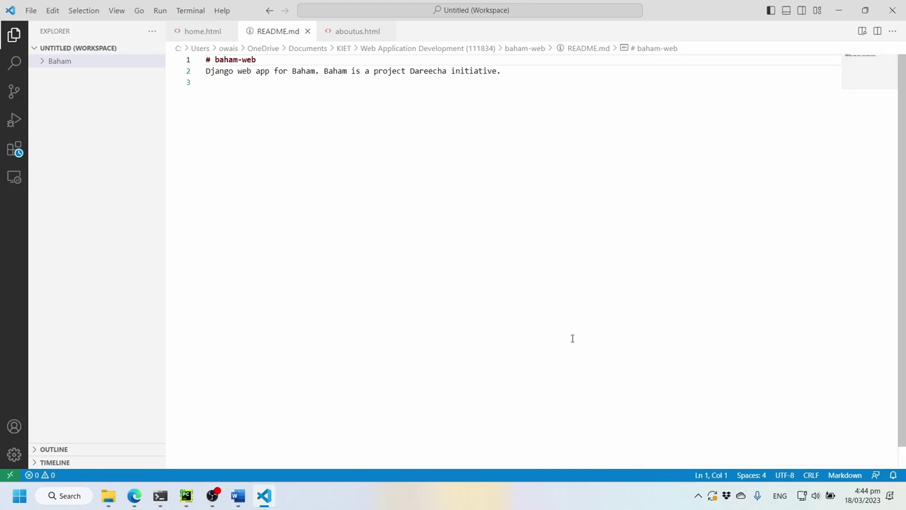
- Show the README.md preview beside the editor and change the level-one heading text to "Baham Web Application"
{"action": "left_click", "coordinate": [861, 31]}
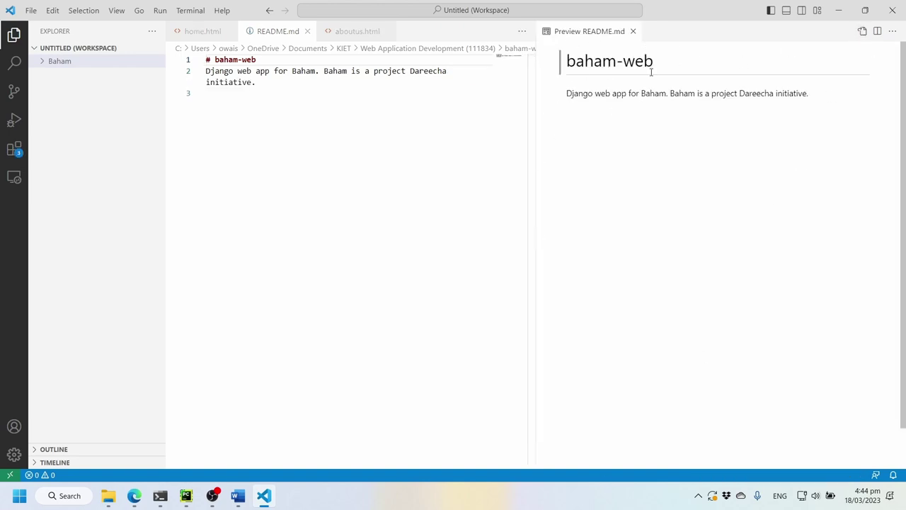
{"action": "left_click", "coordinate": [288, 82]}
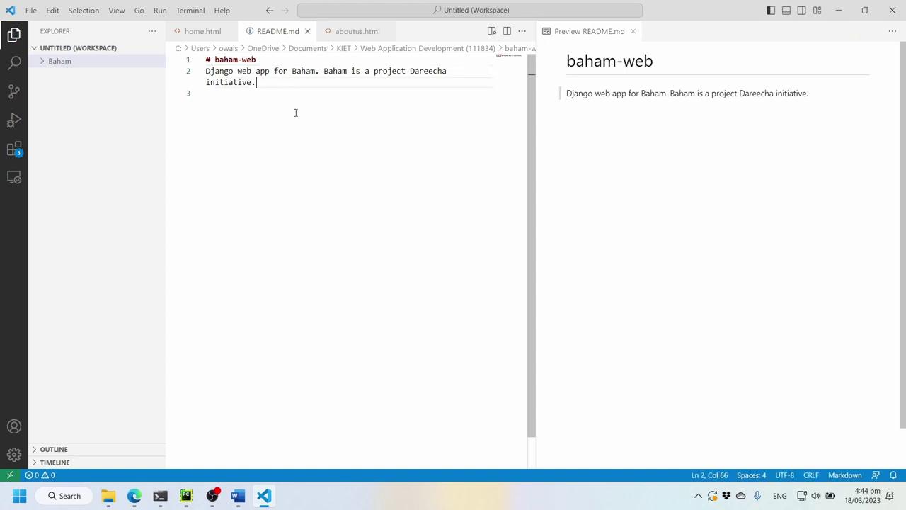
{"action": "left_click", "coordinate": [211, 61]}
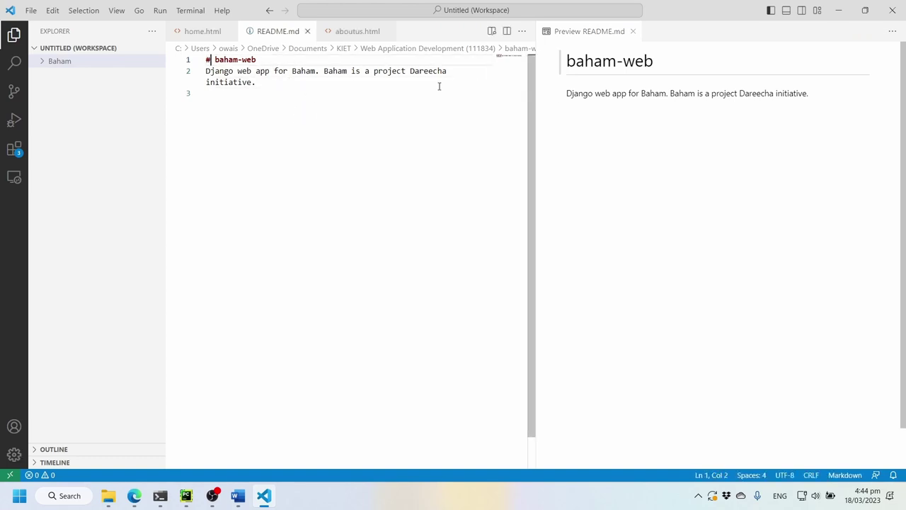
{"action": "key", "text": "ctrl+Left"}
{"action": "key", "text": "shift+End"}
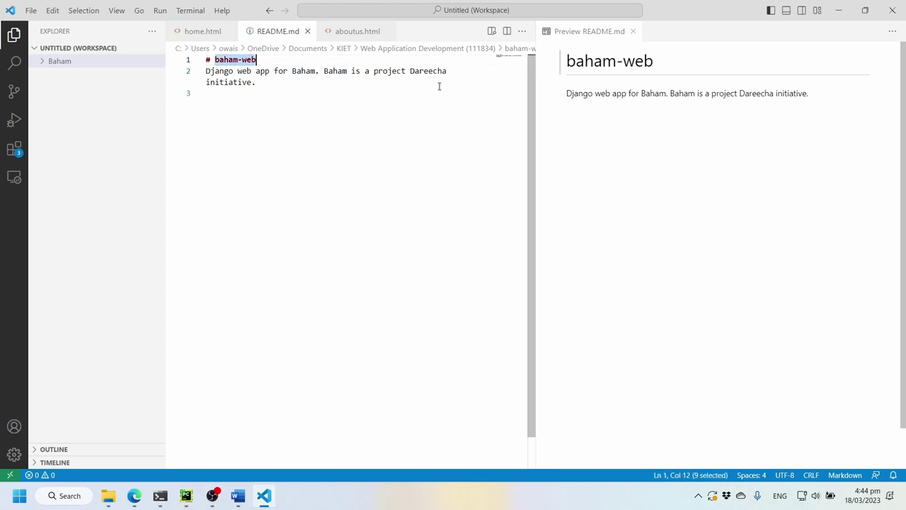
{"action": "type", "text": "Baham We"}
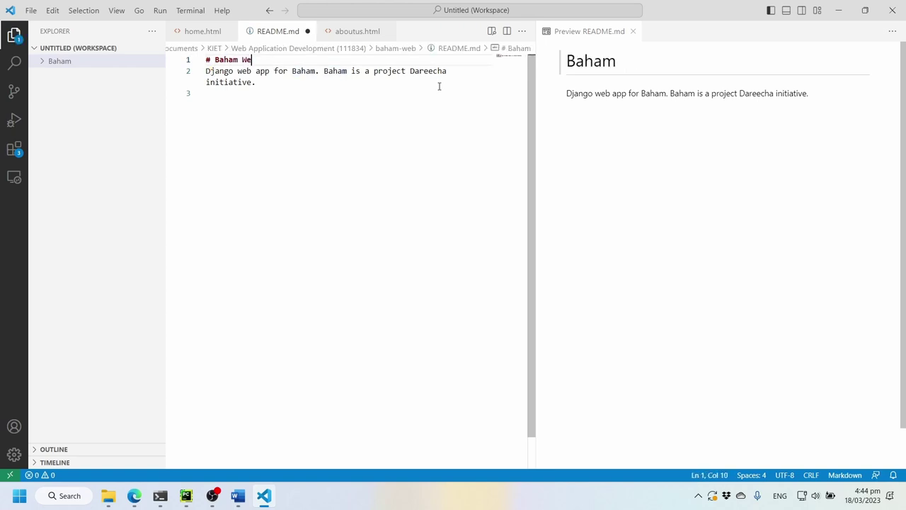
{"action": "type", "text": "b Application"}
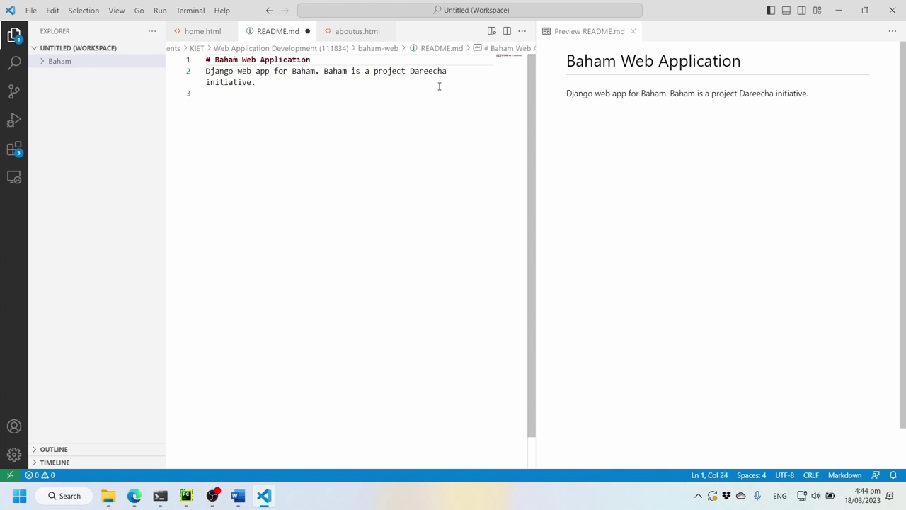
{"action": "key", "text": "ctrl+z"}
{"action": "key", "text": "ctrl+y"}
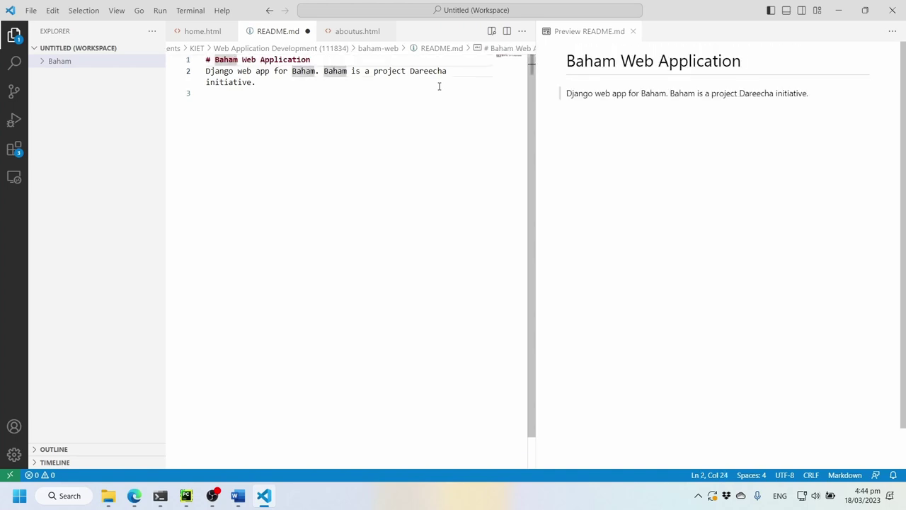
- Add an empty line at the end of README.md and save the file
{"action": "key", "text": "ctrl+End"}
{"action": "key", "text": "Return"}
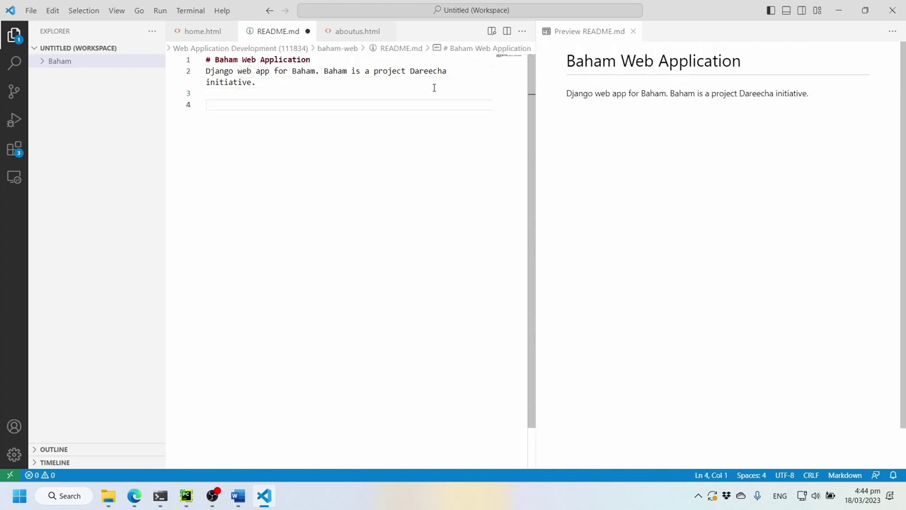
{"action": "key", "text": "ctrl+s"}
{"action": "left_click_drag", "start_coordinate": [204, 59], "coordinate": [210, 59]}
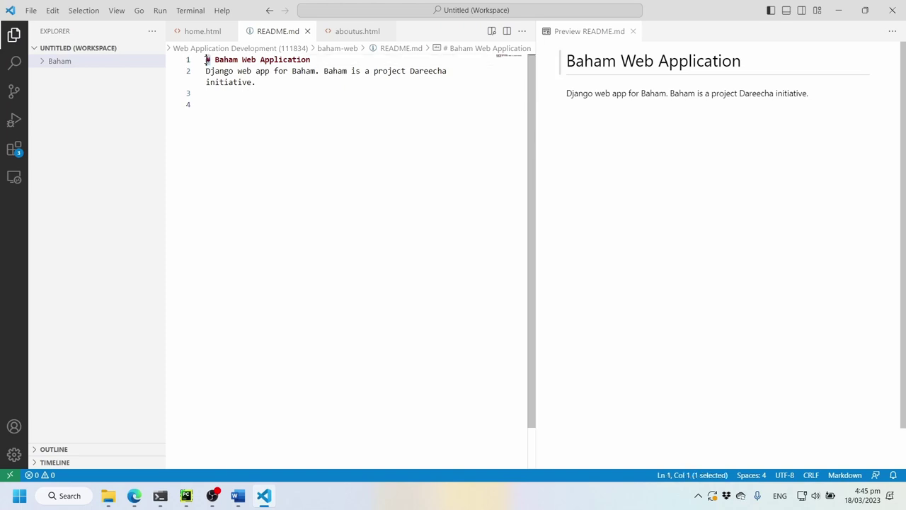
{"action": "left_click", "coordinate": [286, 124]}
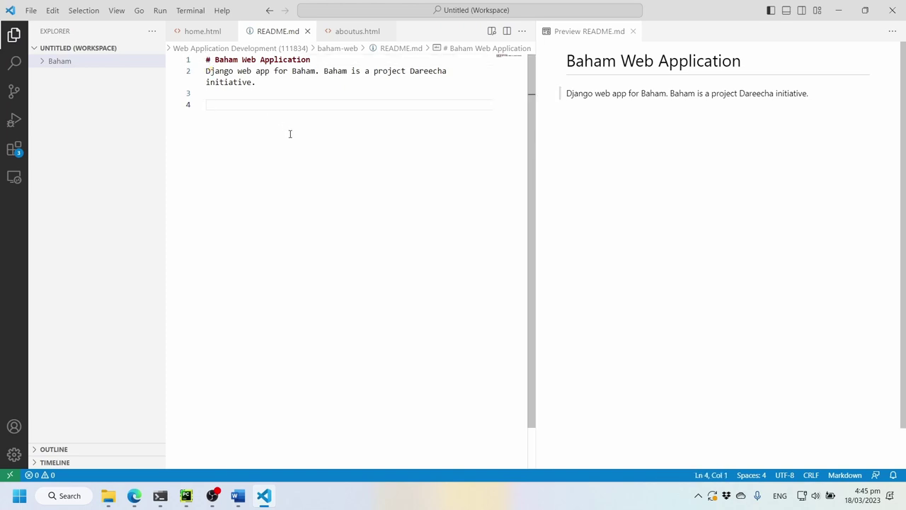
- Switch to the Edge window with the GitHub repository and search the web for "readme markdown syntax" in a new tab
{"action": "mouse_move", "coordinate": [134, 496]}
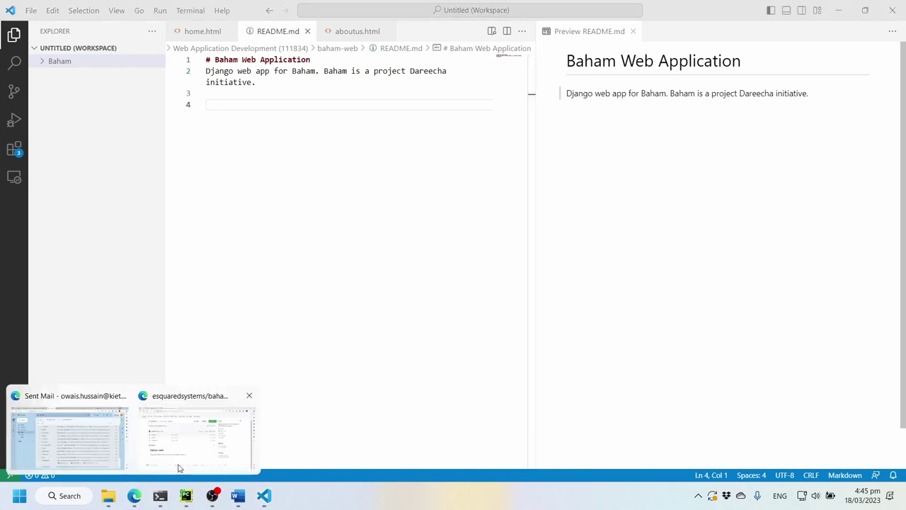
{"action": "left_click", "coordinate": [180, 443]}
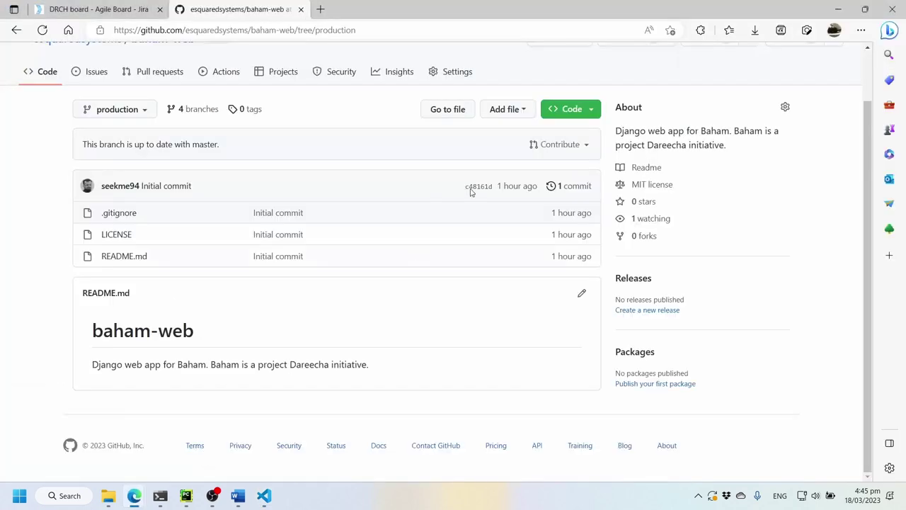
{"action": "type", "text": "markdown"}
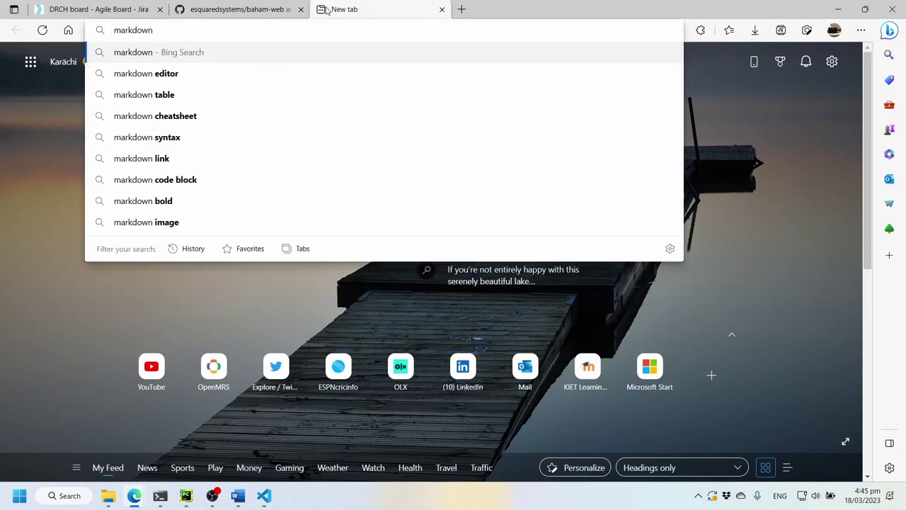
{"action": "type", "text": "readme "}
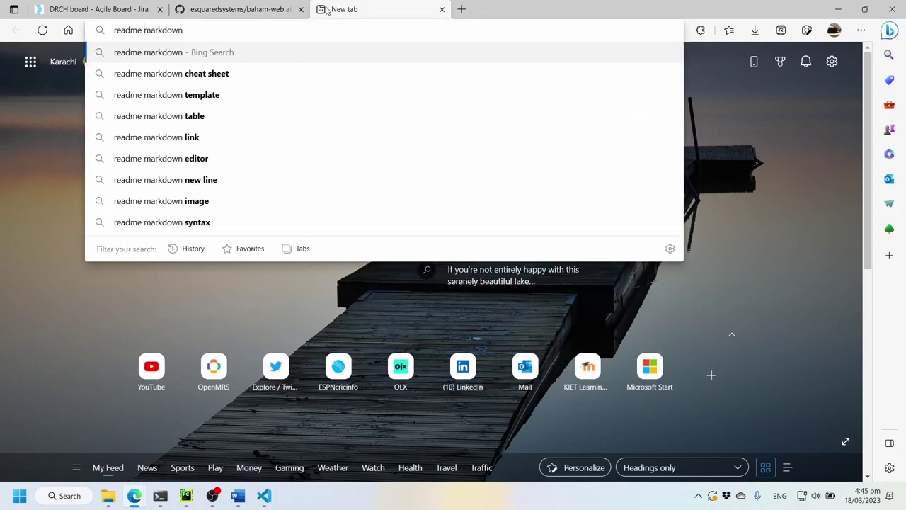
{"action": "type", "text": "syntax"}
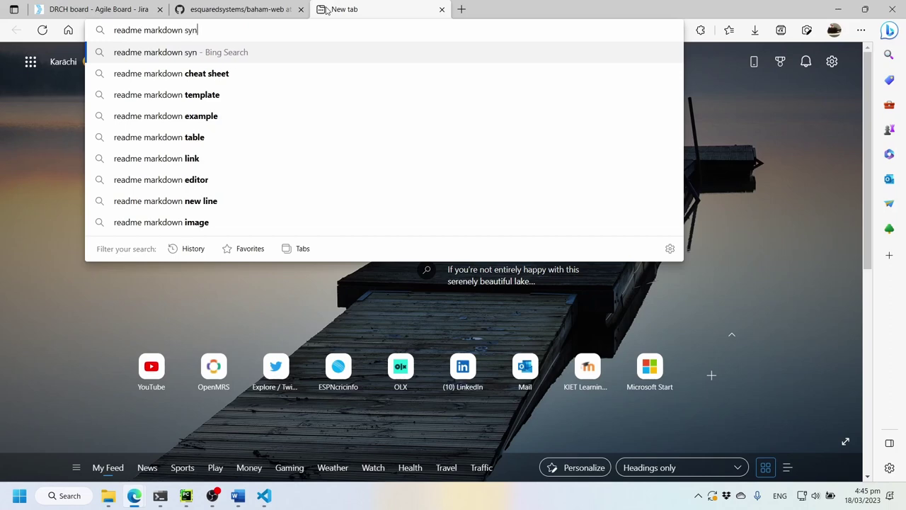
{"action": "key", "text": "Return"}
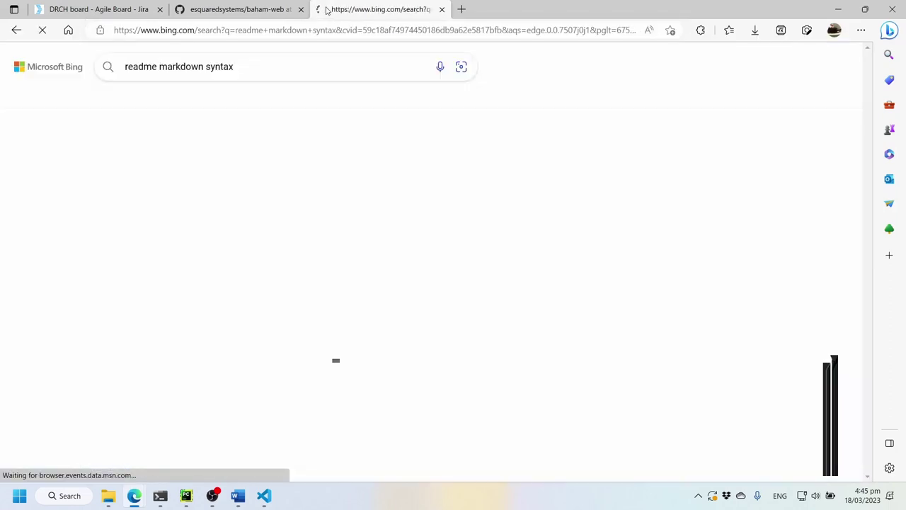
- Open the Markdown Guide's Basic Syntax result in its own tab, look over the other search results and go to the guide
{"action": "middle_click", "coordinate": [173, 156]}
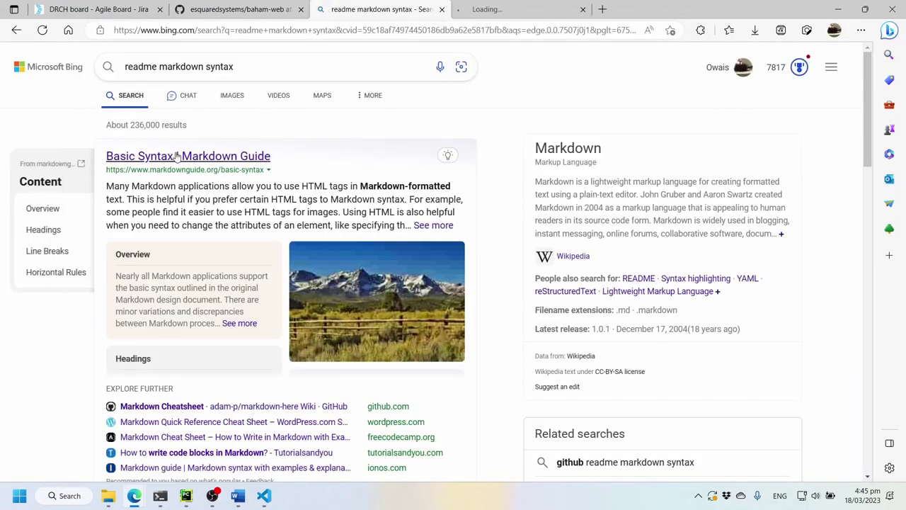
{"action": "scroll", "coordinate": [798, 166], "scroll_direction": "down", "scroll_amount": 2}
{"action": "scroll", "coordinate": [821, 166], "scroll_direction": "down", "scroll_amount": 2}
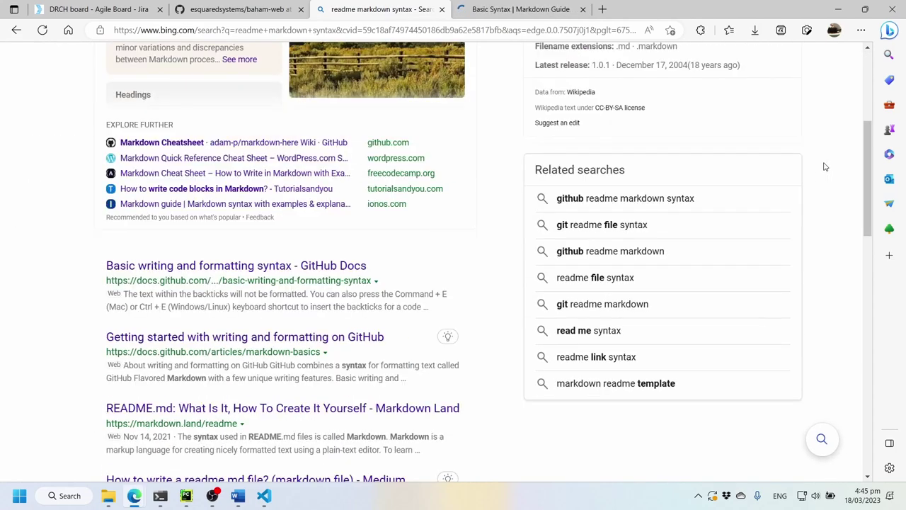
{"action": "scroll", "coordinate": [821, 166], "scroll_direction": "up", "scroll_amount": 5}
{"action": "left_click", "coordinate": [492, 10]}
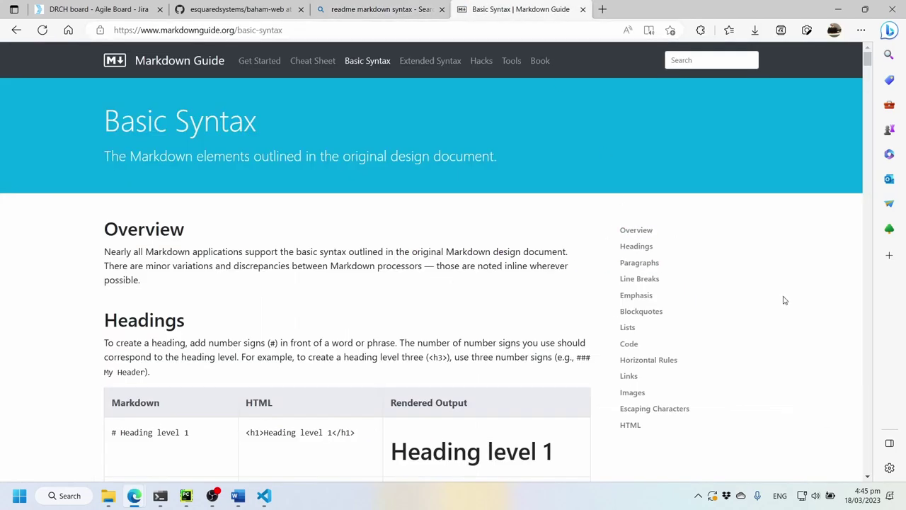
- Examine the guide's heading levels, alternate heading syntax and heading best practices down to the Paragraphs section
{"action": "scroll", "coordinate": [814, 304], "scroll_direction": "down", "scroll_amount": 2}
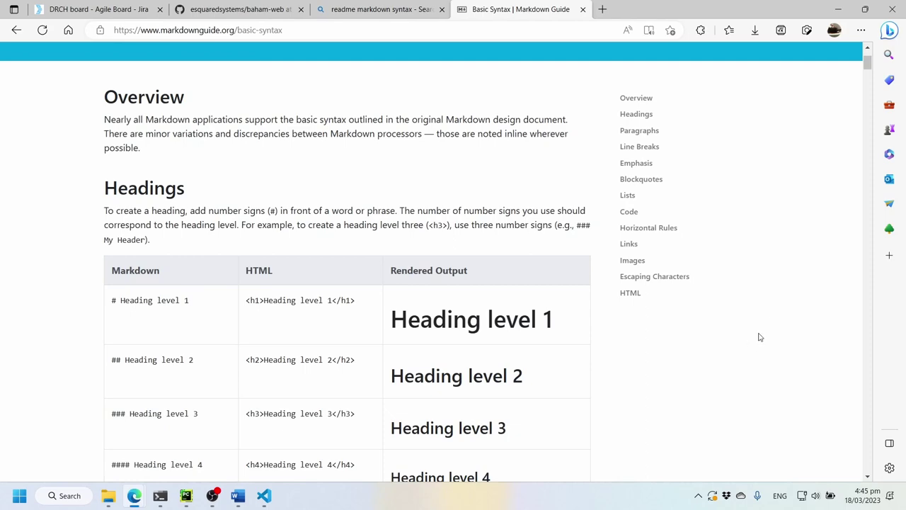
{"action": "scroll", "coordinate": [755, 335], "scroll_direction": "down", "scroll_amount": 1}
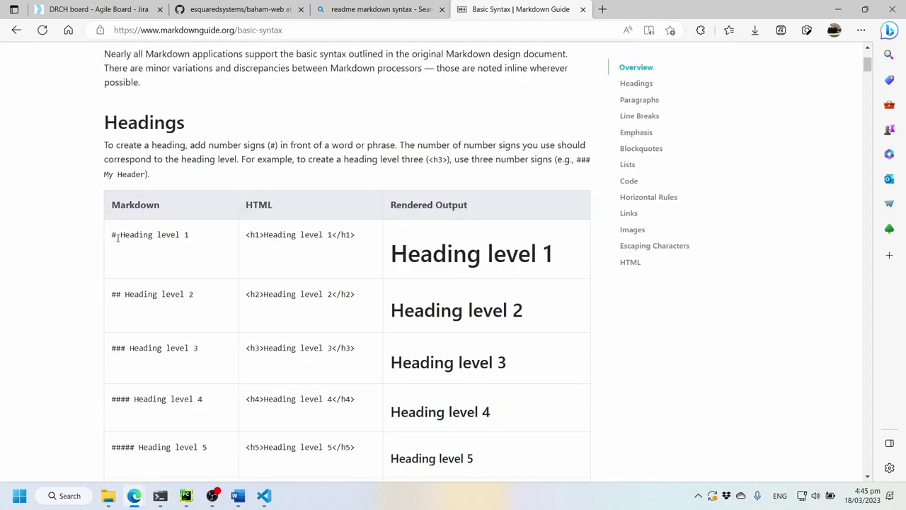
{"action": "scroll", "coordinate": [143, 296], "scroll_direction": "down", "scroll_amount": 1}
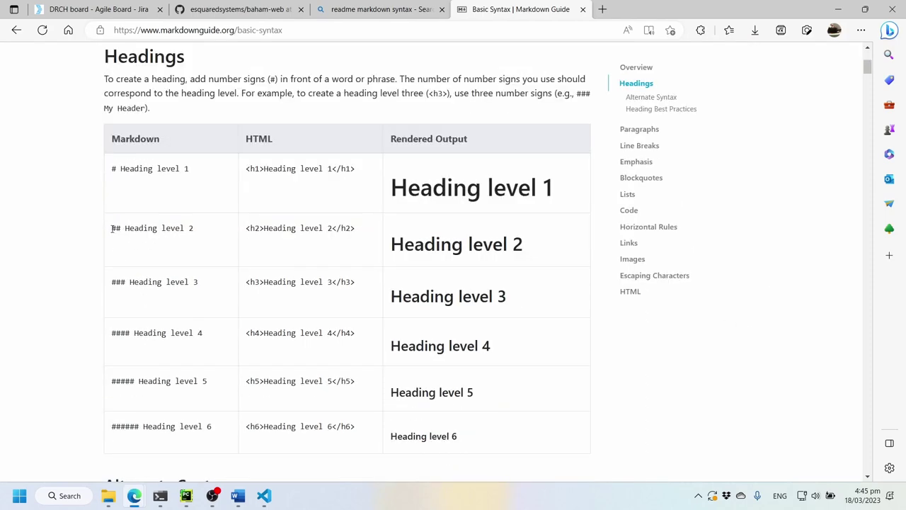
{"action": "double_click", "coordinate": [111, 228]}
{"action": "left_click", "coordinate": [107, 269]}
{"action": "scroll", "coordinate": [148, 330], "scroll_direction": "down", "scroll_amount": 2}
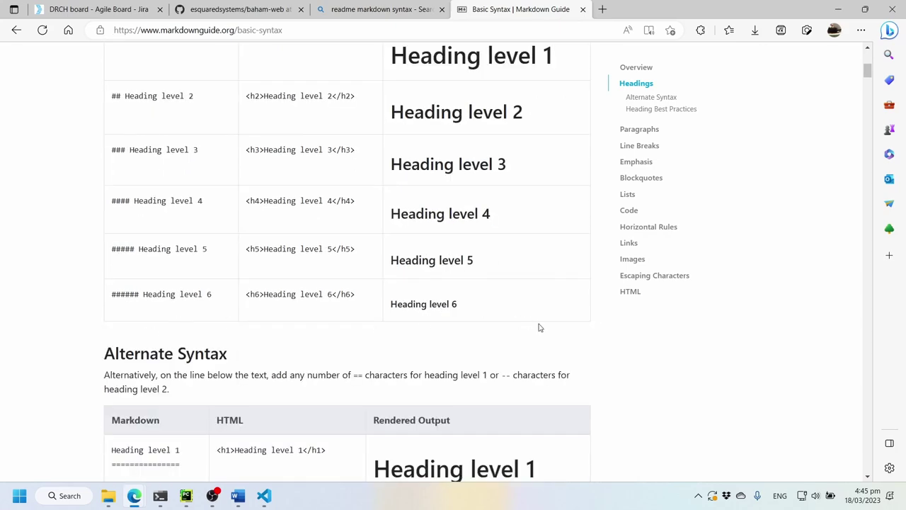
{"action": "scroll", "coordinate": [30, 270], "scroll_direction": "down", "scroll_amount": 3}
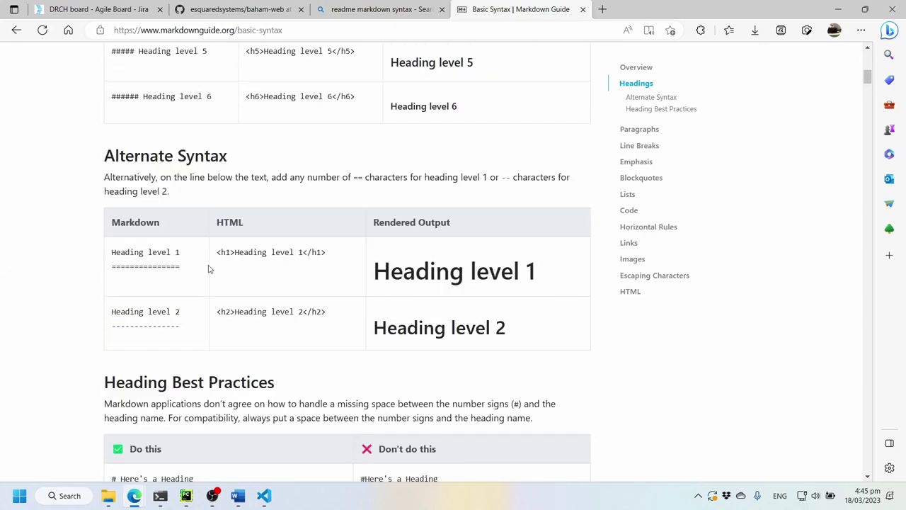
{"action": "scroll", "coordinate": [38, 285], "scroll_direction": "down", "scroll_amount": 5}
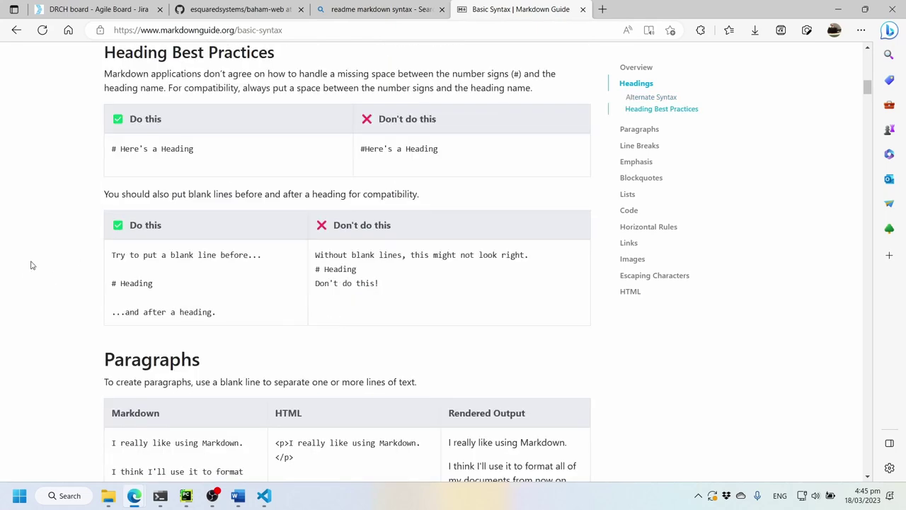
- Examine the guide's sections on paragraphs, line breaks, emphasis and blockquotes, down to the ordered list examples
{"action": "scroll", "coordinate": [36, 270], "scroll_direction": "down", "scroll_amount": 4}
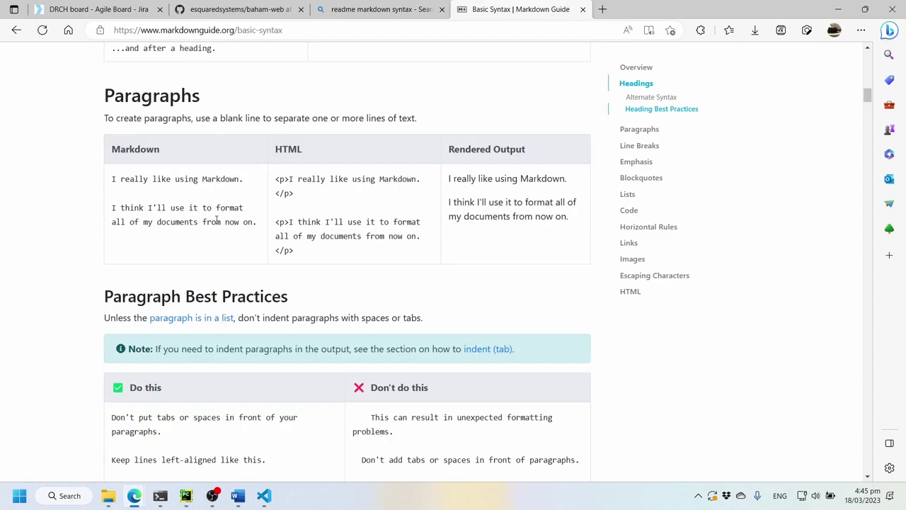
{"action": "scroll", "coordinate": [44, 277], "scroll_direction": "down", "scroll_amount": 12}
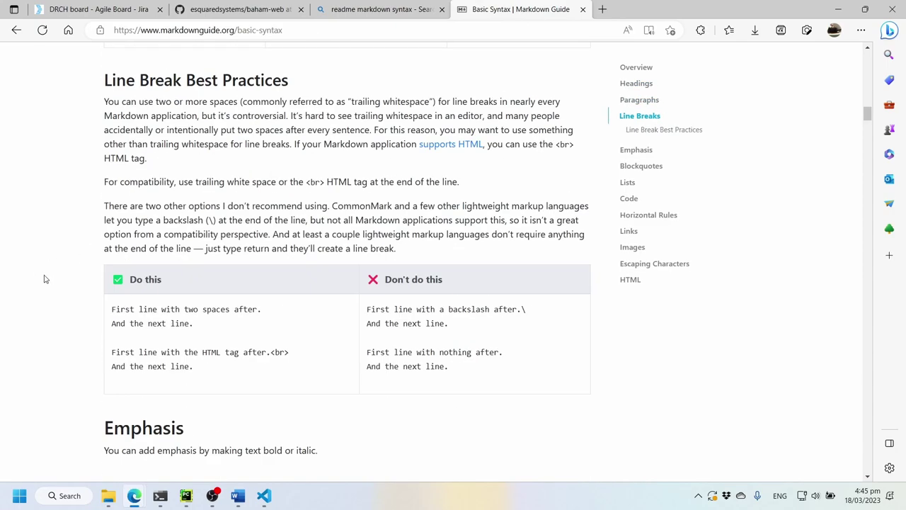
{"action": "scroll", "coordinate": [44, 279], "scroll_direction": "down", "scroll_amount": 4}
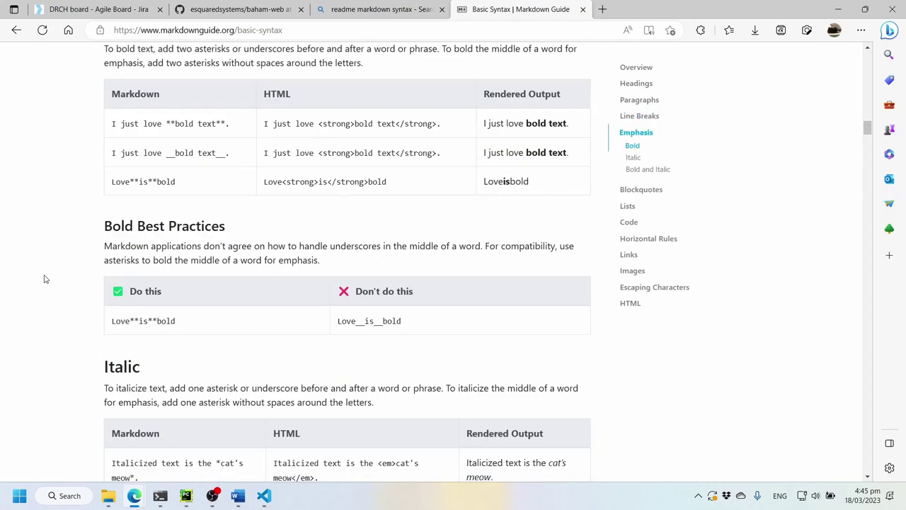
{"action": "scroll", "coordinate": [44, 279], "scroll_direction": "down", "scroll_amount": 18}
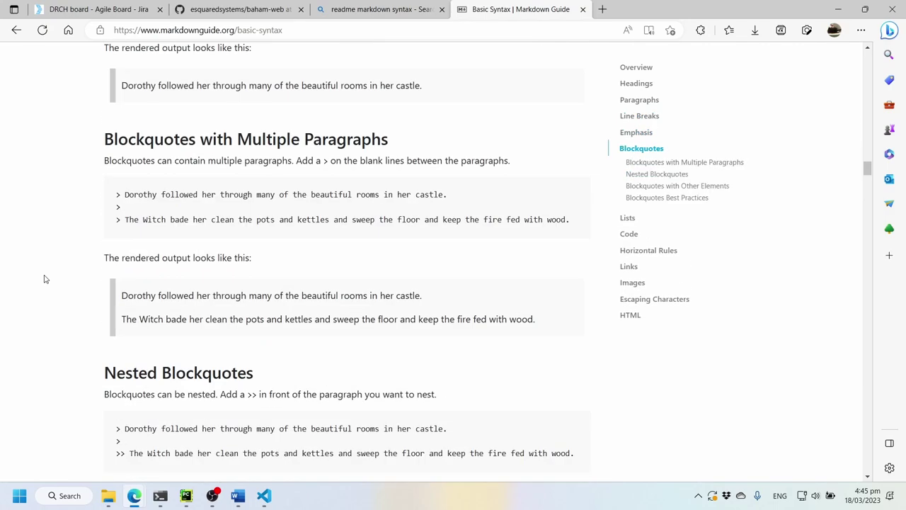
{"action": "scroll", "coordinate": [44, 279], "scroll_direction": "down", "scroll_amount": 1}
{"action": "scroll", "coordinate": [44, 279], "scroll_direction": "down", "scroll_amount": 14}
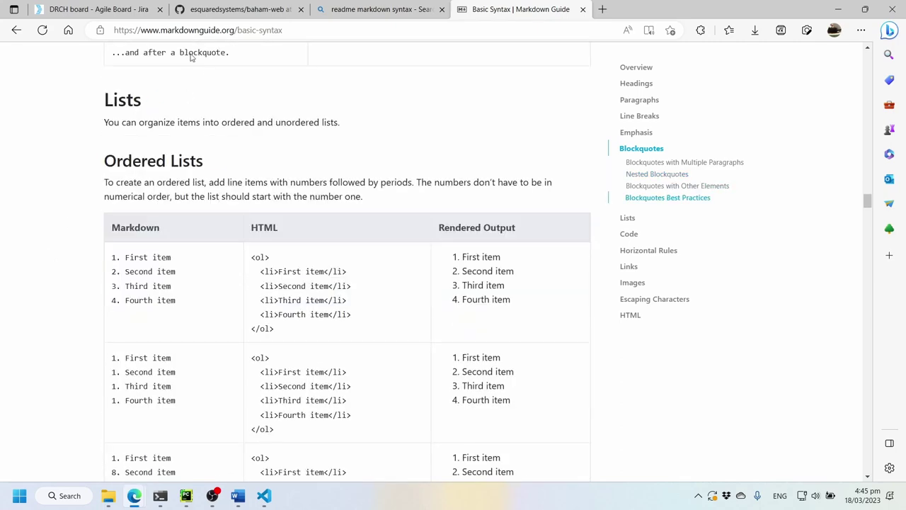
{"action": "scroll", "coordinate": [74, 268], "scroll_direction": "down", "scroll_amount": 6}
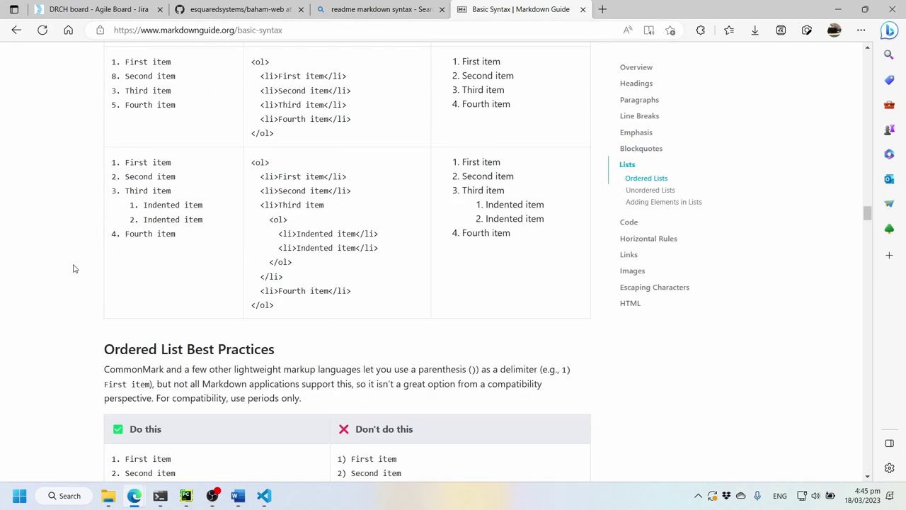
{"action": "scroll", "coordinate": [74, 268], "scroll_direction": "up", "scroll_amount": 4}
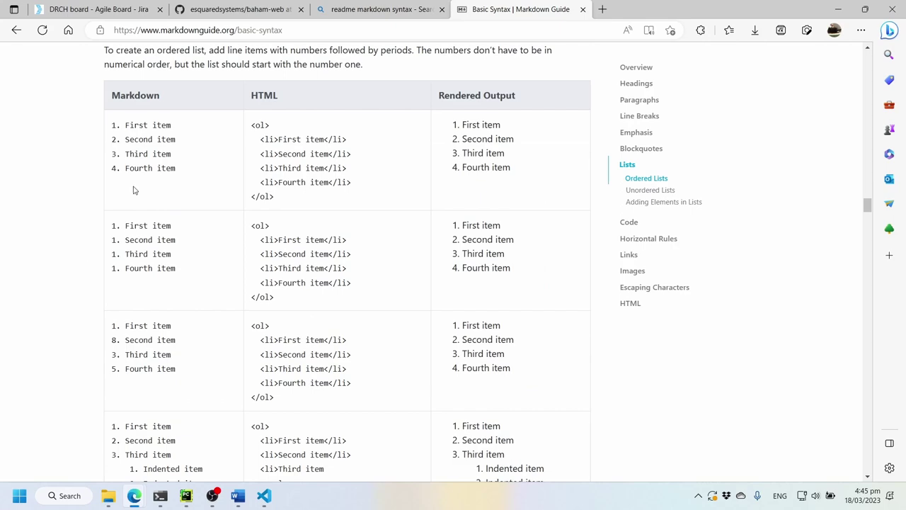
{"action": "scroll", "coordinate": [85, 229], "scroll_direction": "up", "scroll_amount": 2}
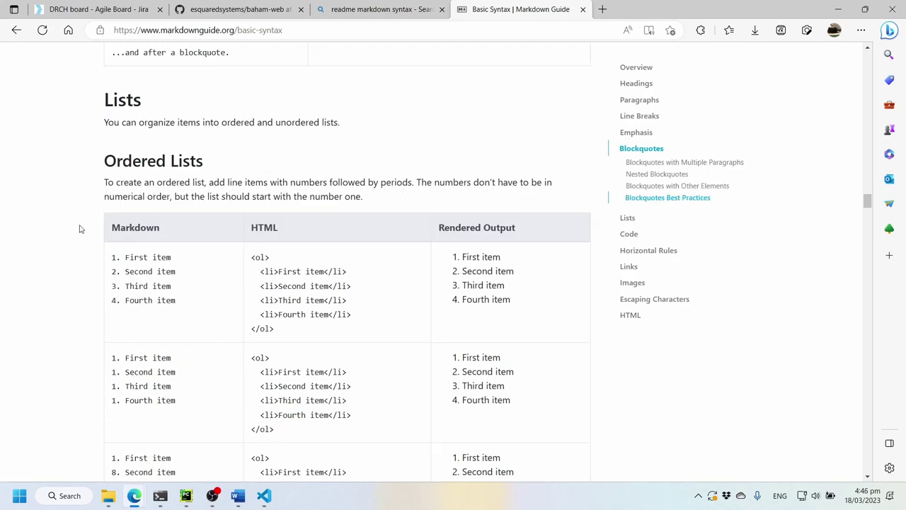
- Examine the guide's sections on unordered lists, adding elements in lists, code and code blocks, and horizontal rules
{"action": "scroll", "coordinate": [78, 231], "scroll_direction": "down", "scroll_amount": 15}
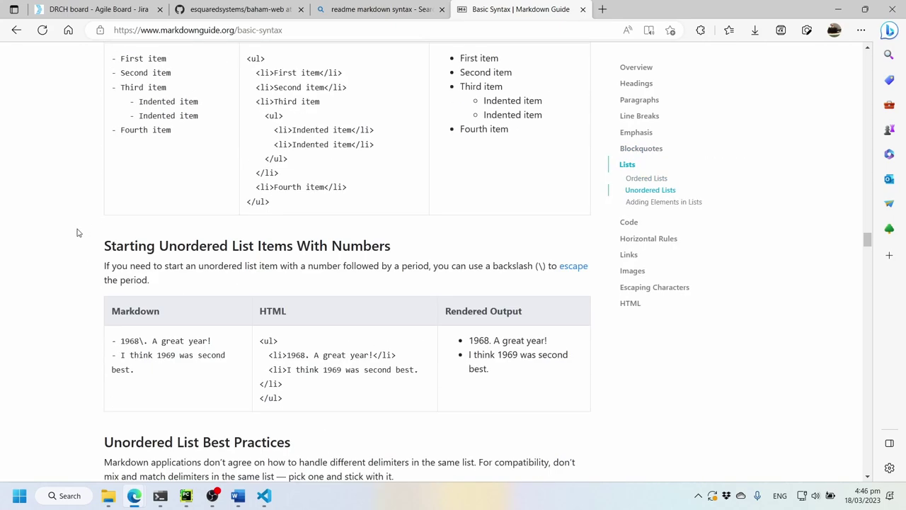
{"action": "scroll", "coordinate": [78, 232], "scroll_direction": "down", "scroll_amount": 7}
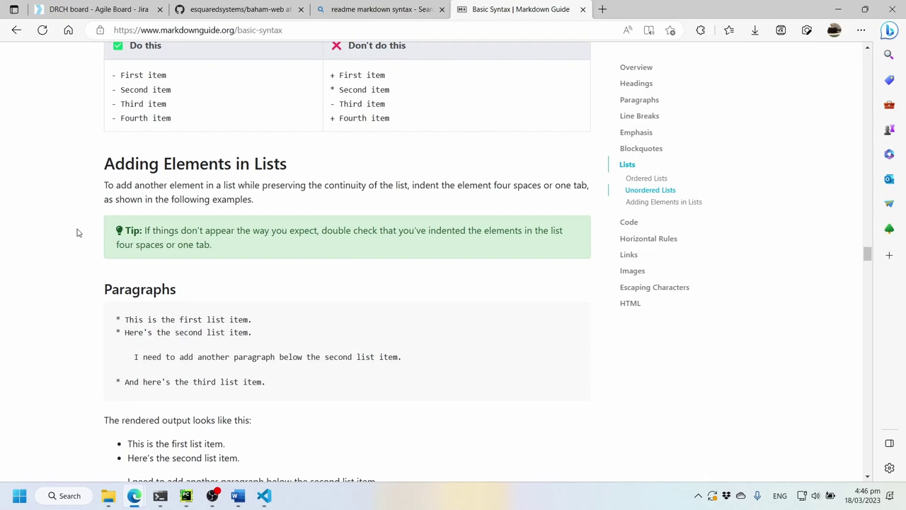
{"action": "scroll", "coordinate": [79, 233], "scroll_direction": "down", "scroll_amount": 3}
{"action": "scroll", "coordinate": [78, 233], "scroll_direction": "down", "scroll_amount": 2}
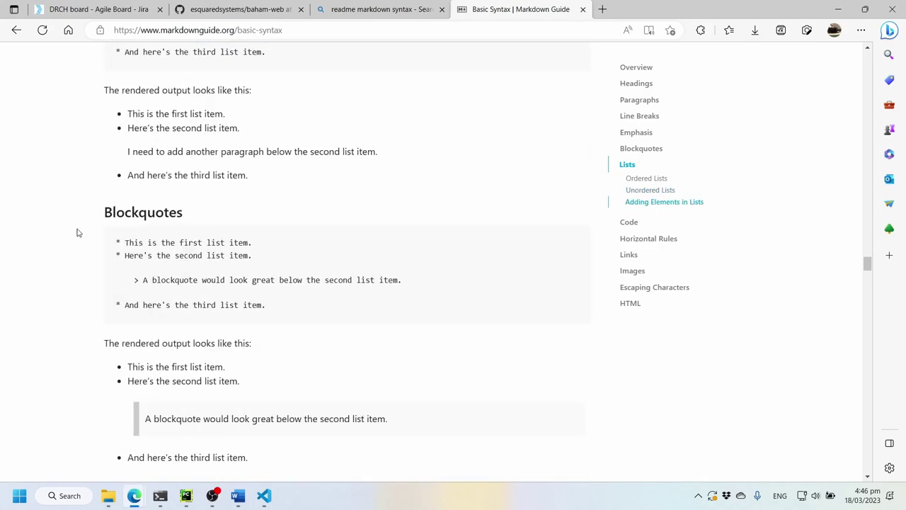
{"action": "scroll", "coordinate": [79, 233], "scroll_direction": "down", "scroll_amount": 7}
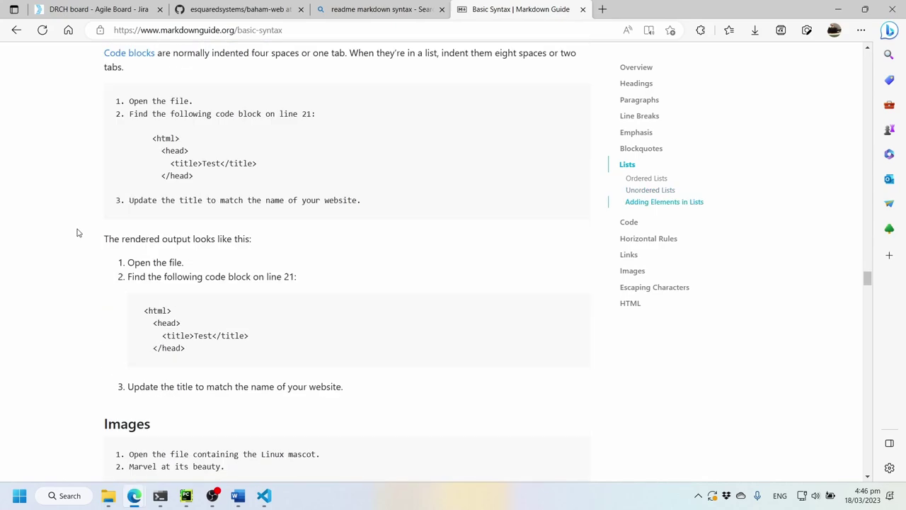
{"action": "scroll", "coordinate": [79, 233], "scroll_direction": "up", "scroll_amount": 1}
{"action": "scroll", "coordinate": [78, 232], "scroll_direction": "down", "scroll_amount": 6}
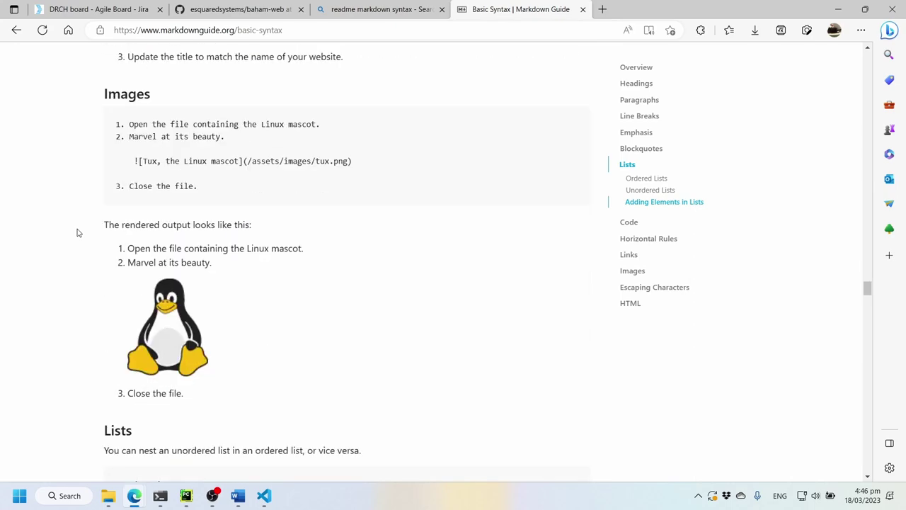
{"action": "scroll", "coordinate": [79, 232], "scroll_direction": "up", "scroll_amount": 4}
{"action": "scroll", "coordinate": [79, 233], "scroll_direction": "up", "scroll_amount": 3}
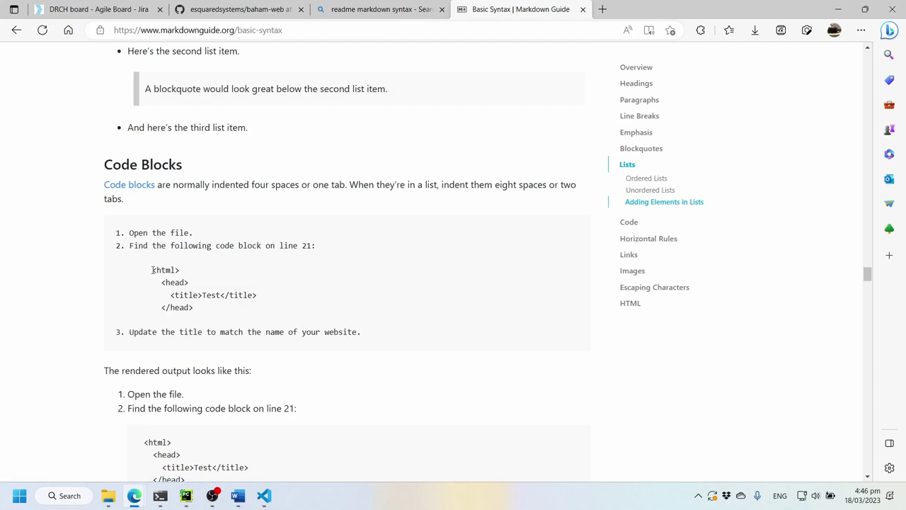
{"action": "scroll", "coordinate": [157, 292], "scroll_direction": "down", "scroll_amount": 1}
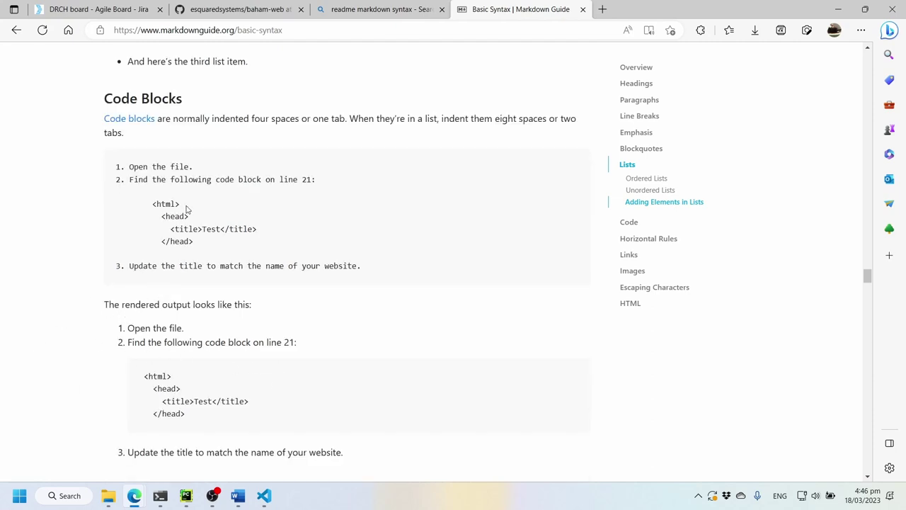
{"action": "scroll", "coordinate": [60, 369], "scroll_direction": "down", "scroll_amount": 6}
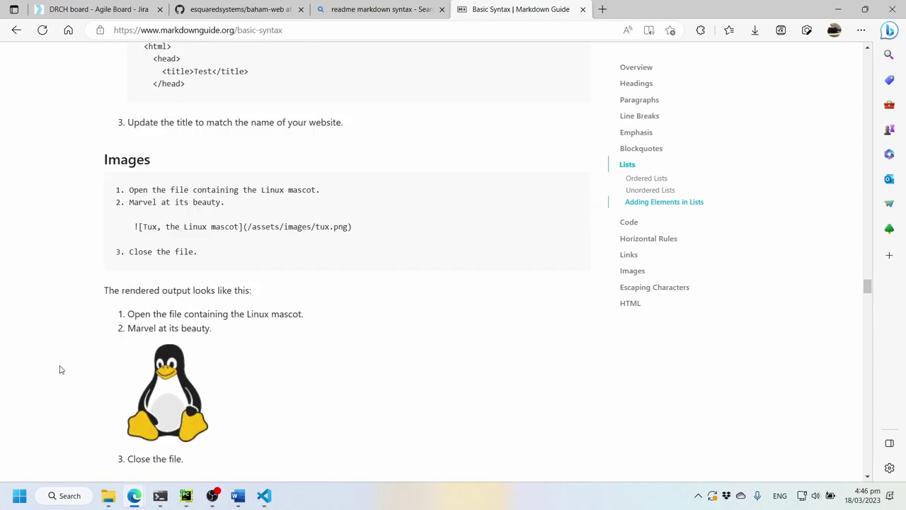
{"action": "scroll", "coordinate": [61, 370], "scroll_direction": "down", "scroll_amount": 10}
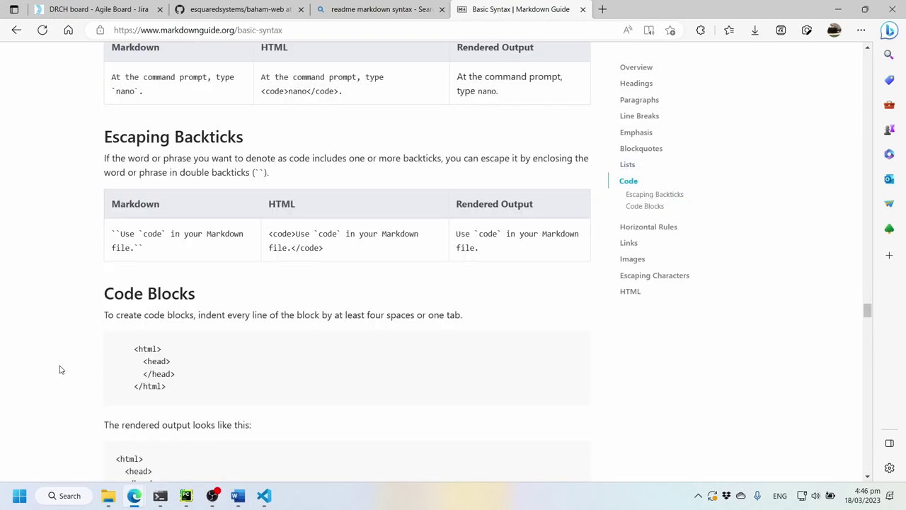
{"action": "scroll", "coordinate": [61, 369], "scroll_direction": "down", "scroll_amount": 5}
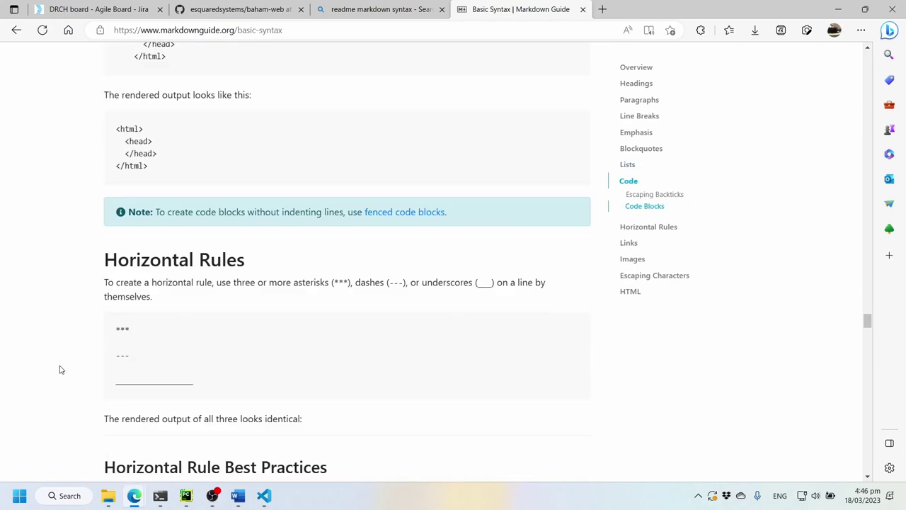
{"action": "scroll", "coordinate": [61, 369], "scroll_direction": "down", "scroll_amount": 2}
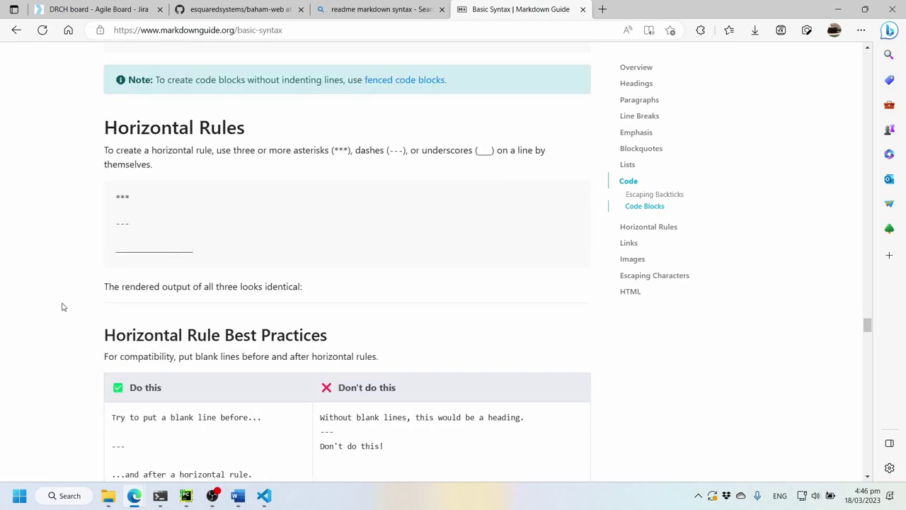
- Switch to Visual Studio Code and add the second-level heading "Deployment guide" on line 4 of README.md, followed by a blank line
{"action": "left_click", "coordinate": [267, 498]}
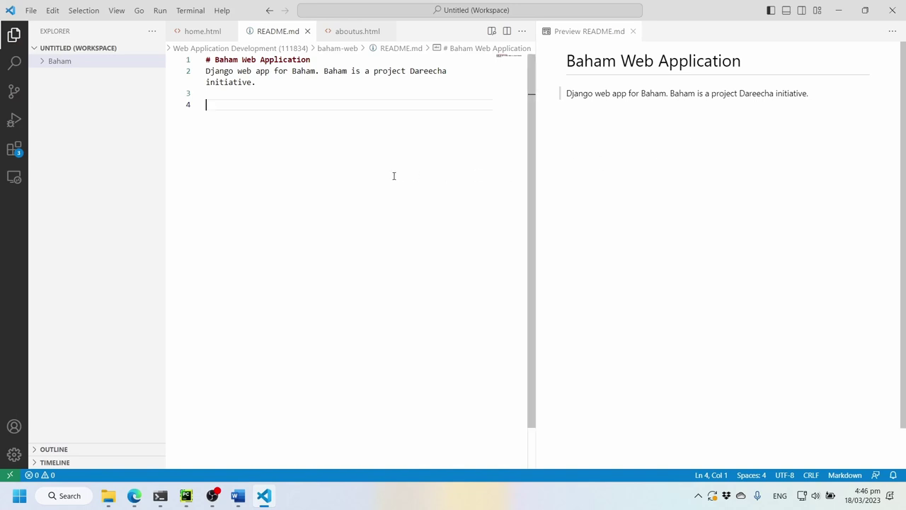
{"action": "type", "text": "##"}
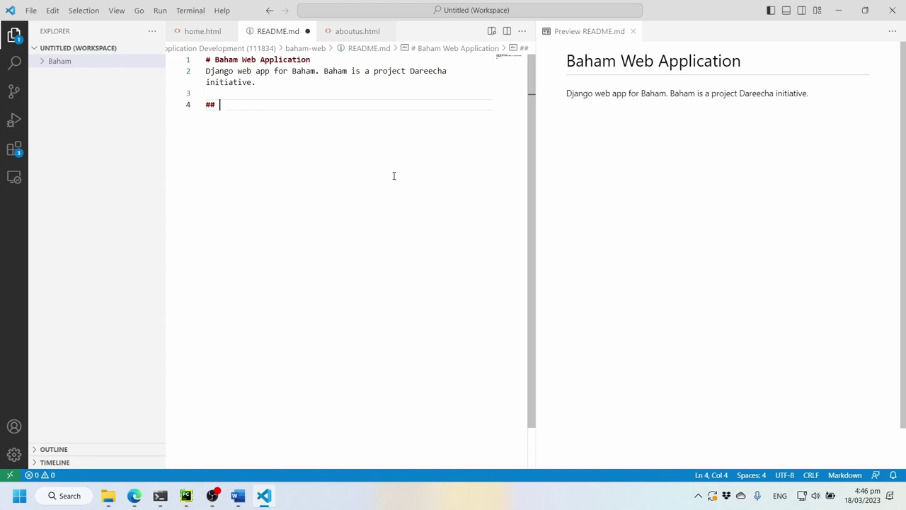
{"action": "type", "text": "Deployment guide"}
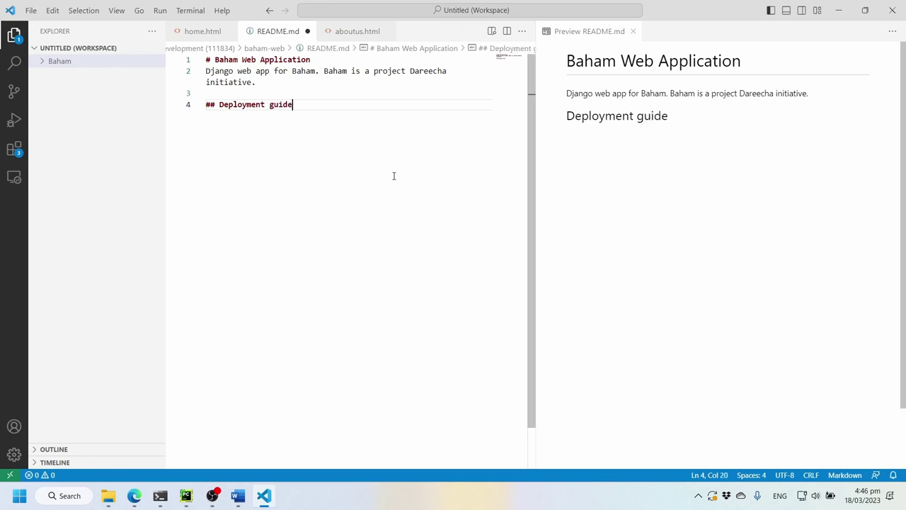
{"action": "key", "text": "Return"}
{"action": "key", "text": "Return"}
- Add the second-level headings "User manual" and "Troubleshooting" below, each followed by a blank line, and save README.md
{"action": "type", "text": "##"}
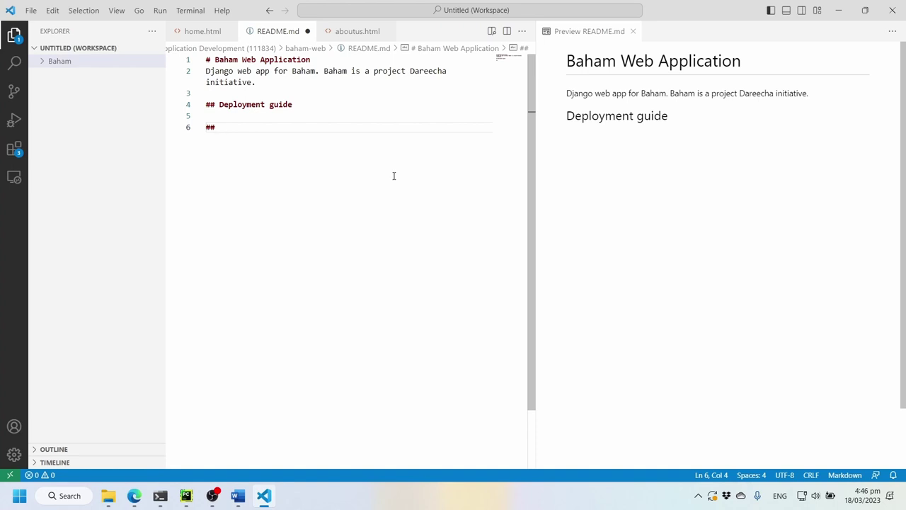
{"action": "type", "text": "User manual"}
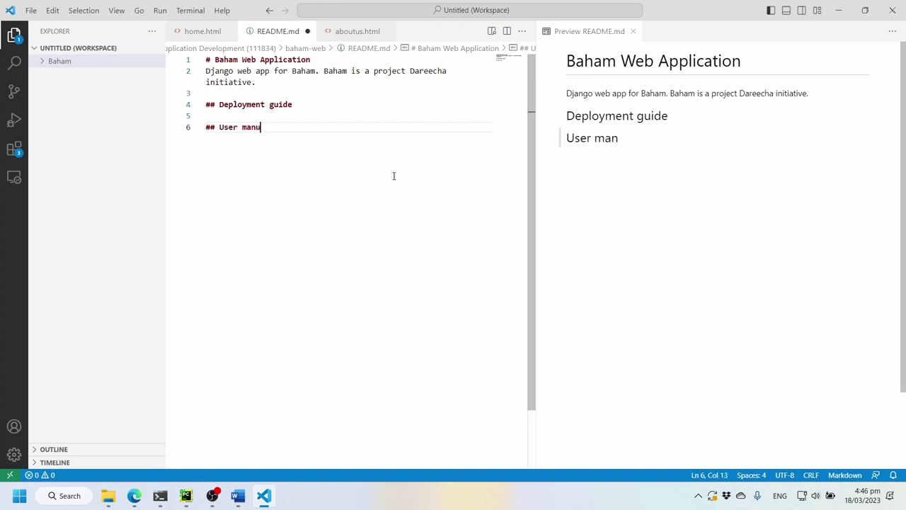
{"action": "key", "text": "Return"}
{"action": "key", "text": "Return"}
{"action": "type", "text": "## T"}
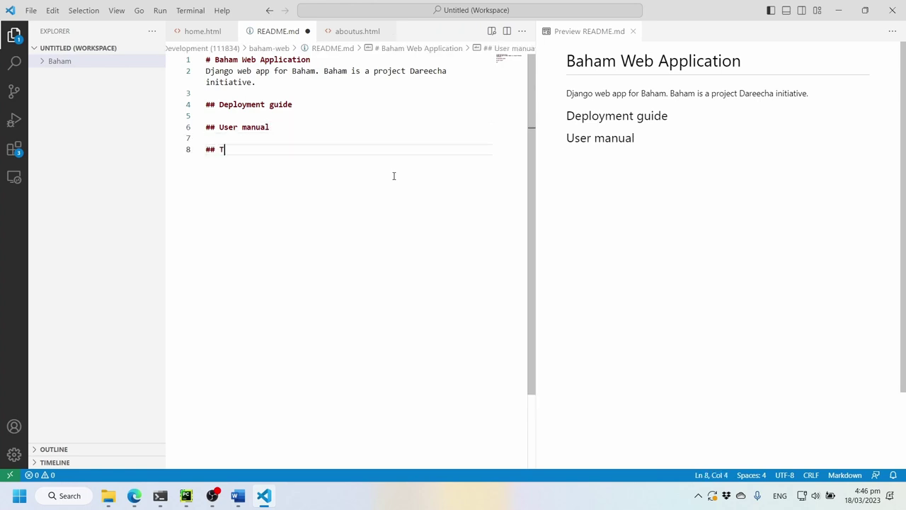
{"action": "type", "text": "roubleshooting"}
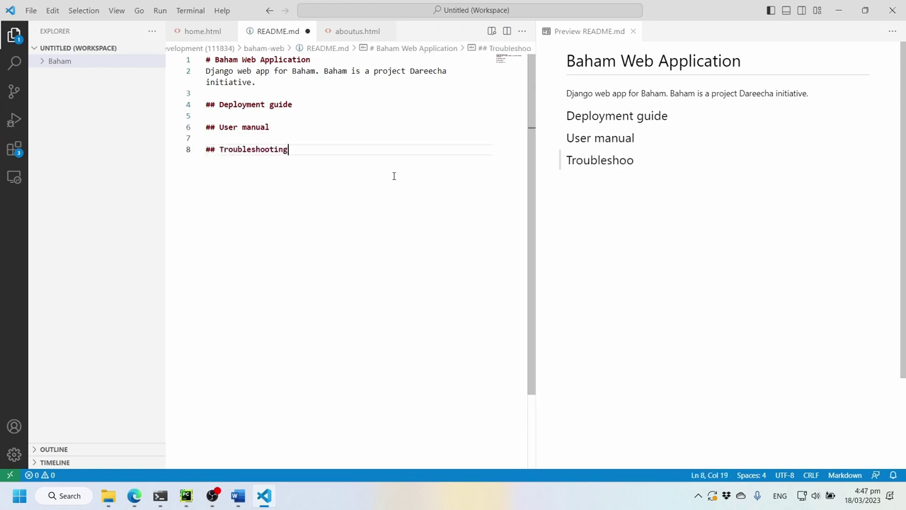
{"action": "key", "text": "Return"}
{"action": "key", "text": "Return"}
{"action": "key", "text": "ctrl+s"}
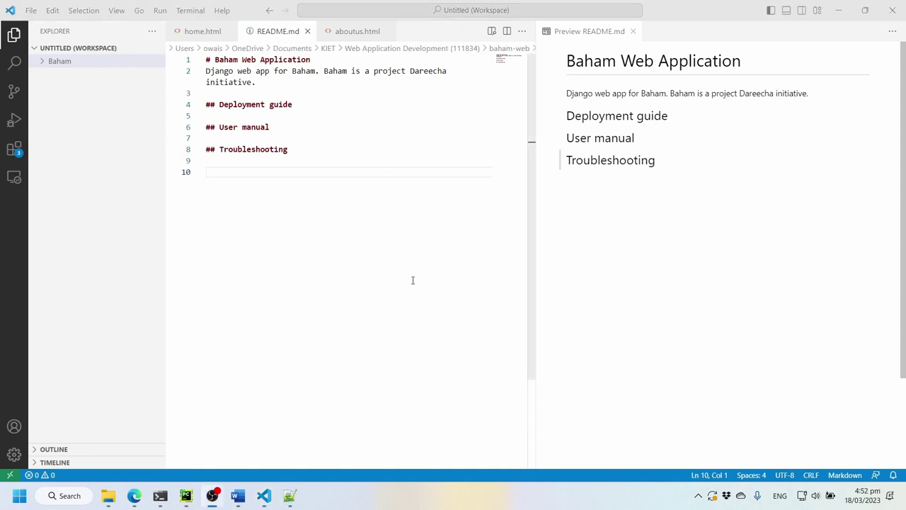
{"action": "left_click", "coordinate": [382, 249]}
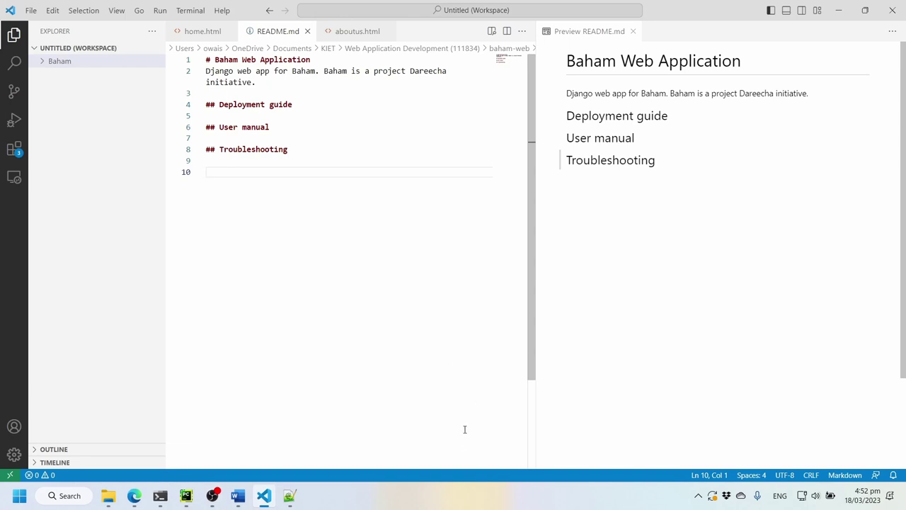
{"action": "left_click", "coordinate": [381, 92]}
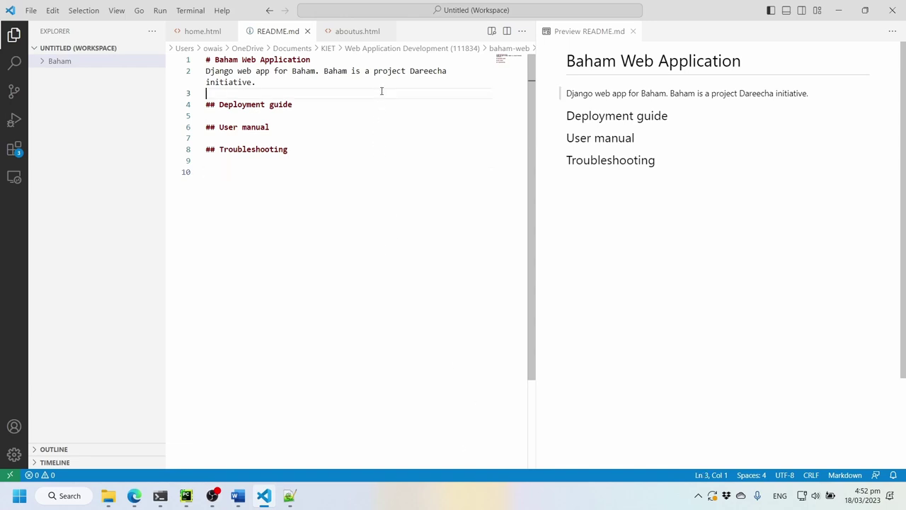
{"action": "left_click", "coordinate": [379, 84]}
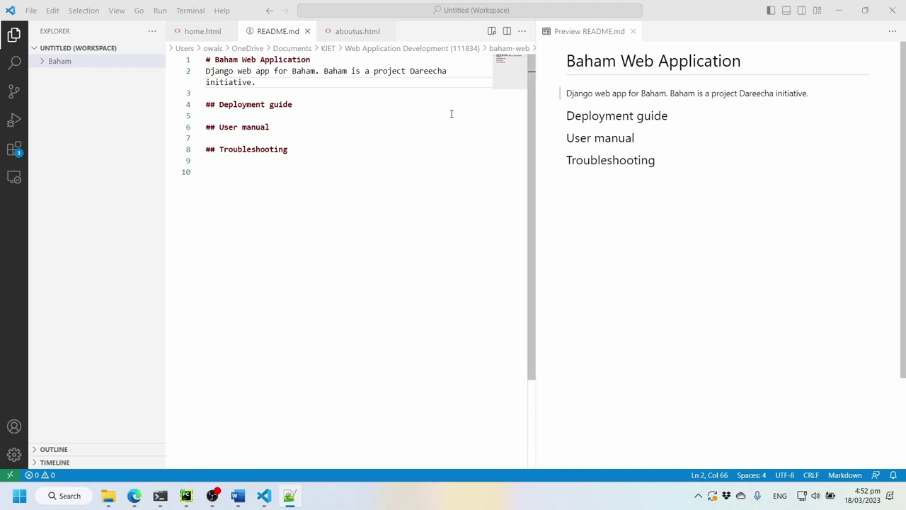
{"action": "left_click", "coordinate": [384, 97]}
- Add the third-level heading "Table of Contents" on line 4 of README.md, with blank lines separating it from the description and "Deployment guide"
{"action": "left_click", "coordinate": [389, 111]}
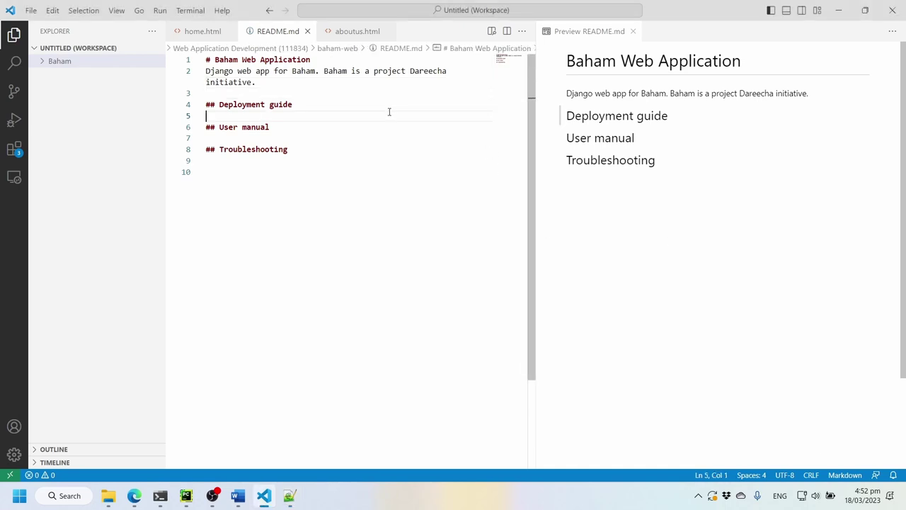
{"action": "key", "text": "Up"}
{"action": "key", "text": "Up"}
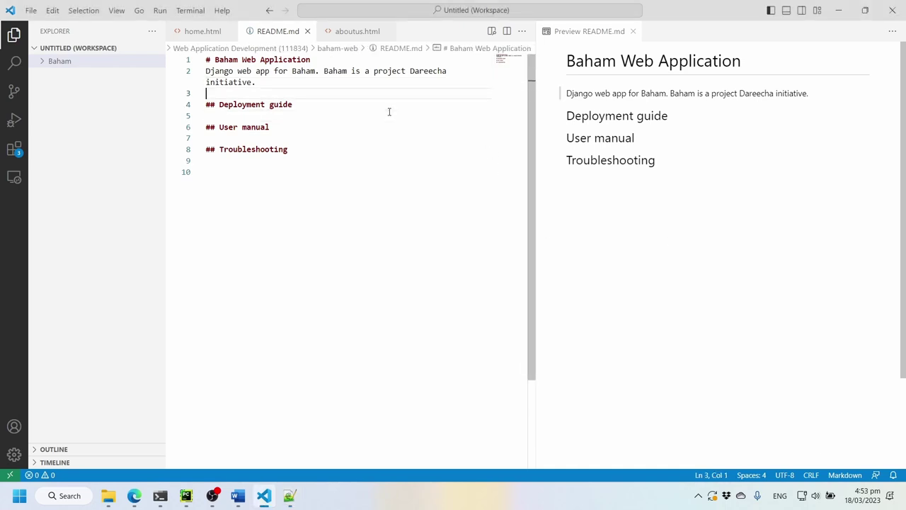
{"action": "key", "text": "Left"}
{"action": "key", "text": "Return"}
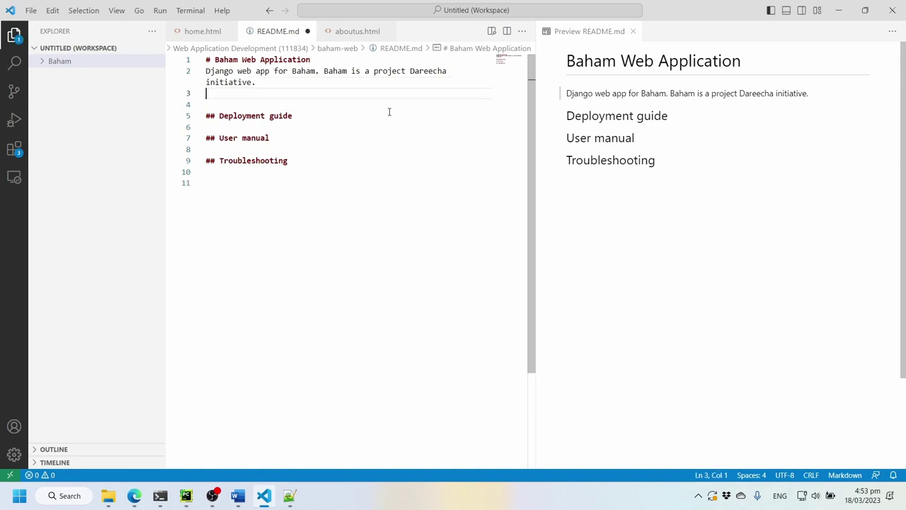
{"action": "key", "text": "Return"}
{"action": "type", "text": "##"}
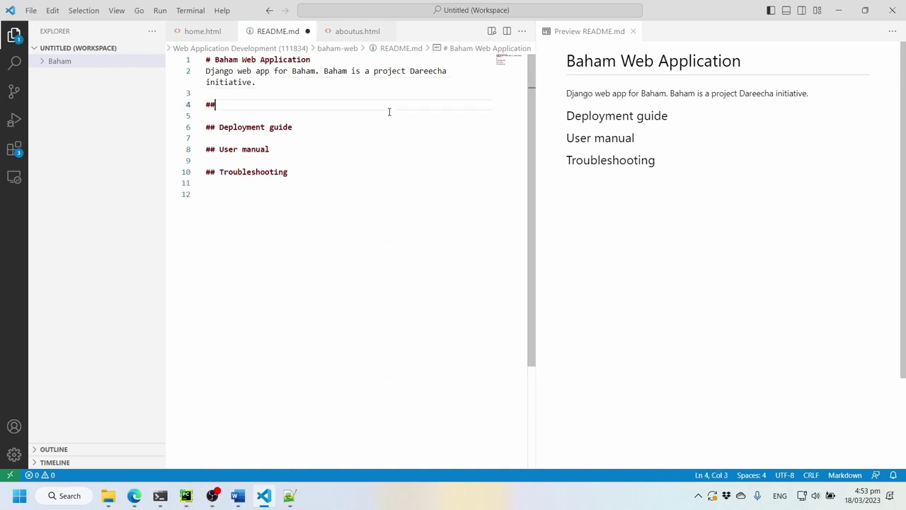
{"action": "type", "text": "# Table of "}
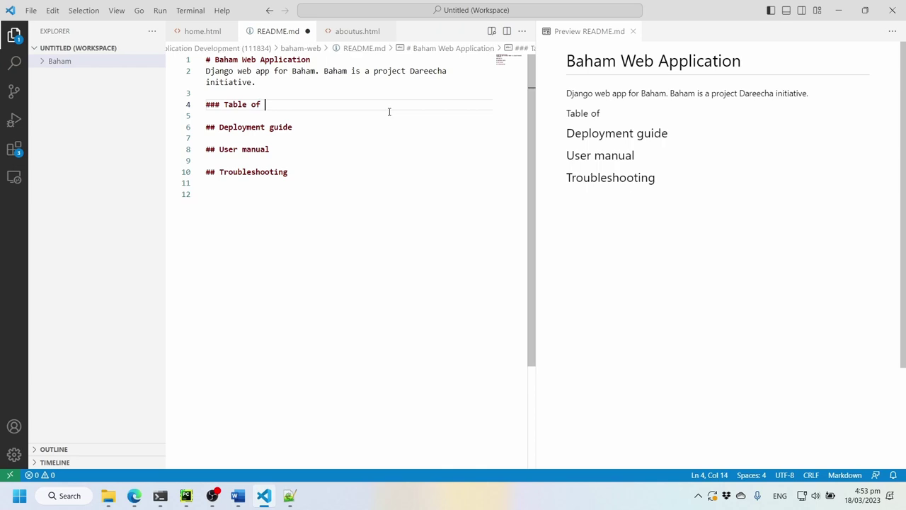
{"action": "type", "text": "Contents"}
- Turn the "Table of Contents" heading into plain text by removing its heading marks
{"action": "key", "text": "Up"}
{"action": "key", "text": "Down"}
{"action": "key", "text": "shift+Right"}
{"action": "key", "text": "shift+Right"}
{"action": "key", "text": "shift+Right"}
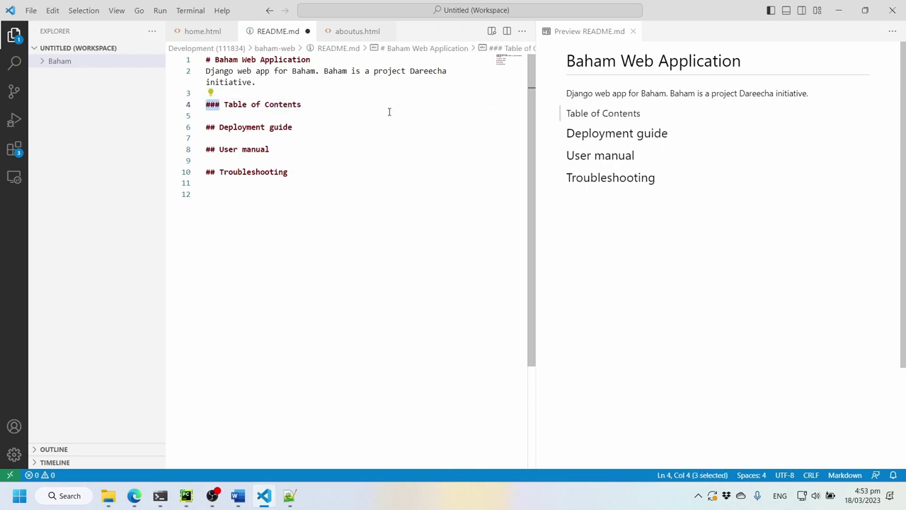
{"action": "key", "text": "Delete"}
{"action": "key", "text": "Delete"}
- Try to make the "Table of Contents" line bold, and save README.md
{"action": "key", "text": "shift+End"}
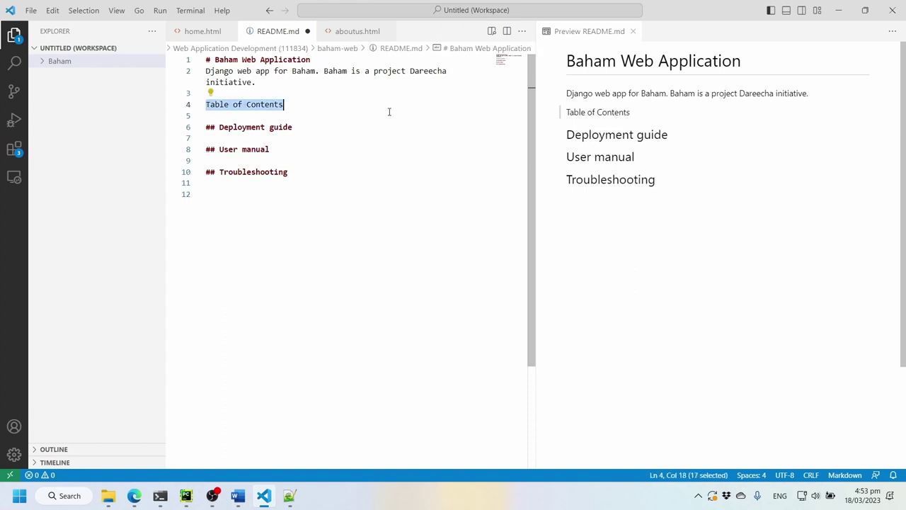
{"action": "key", "text": "ctrl+b"}
{"action": "key", "text": "Up"}
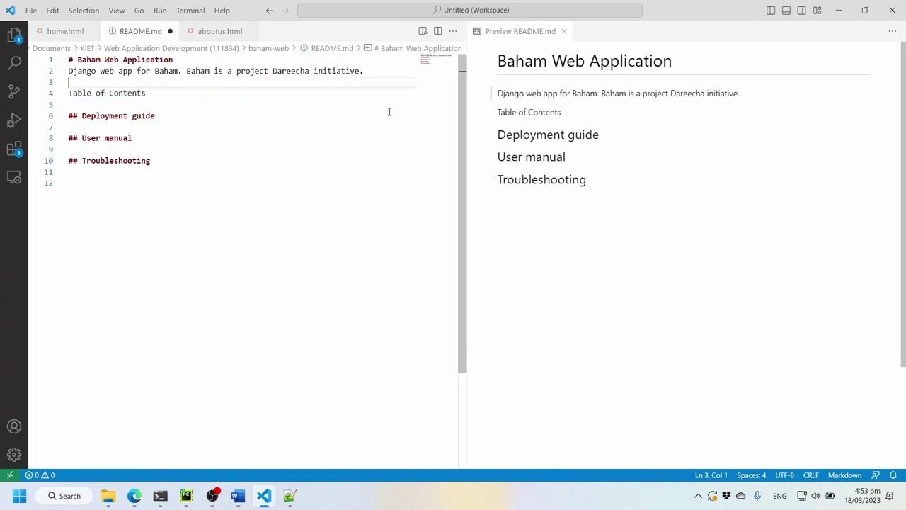
{"action": "key", "text": "Down"}
{"action": "key", "text": "ctrl+s"}
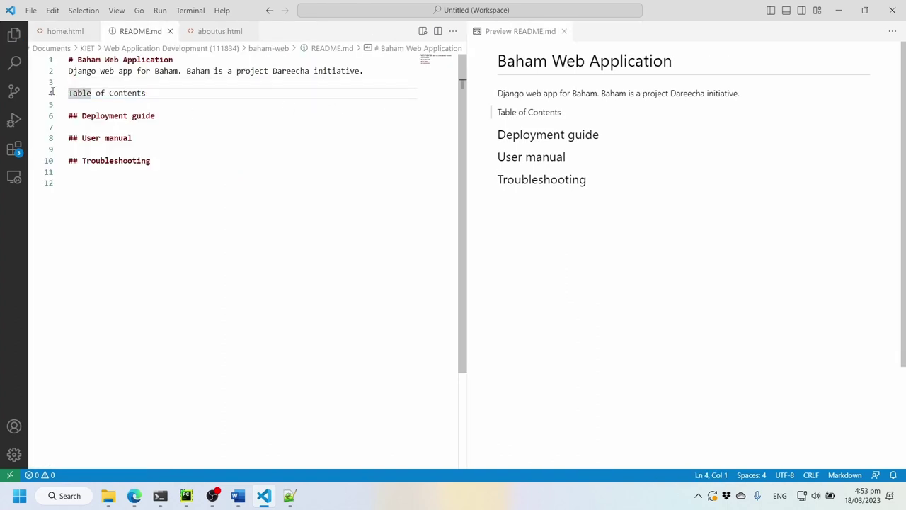
- Search the extensions marketplace for "markdown" and install the Markdown All in One extension
{"action": "left_click", "coordinate": [15, 148]}
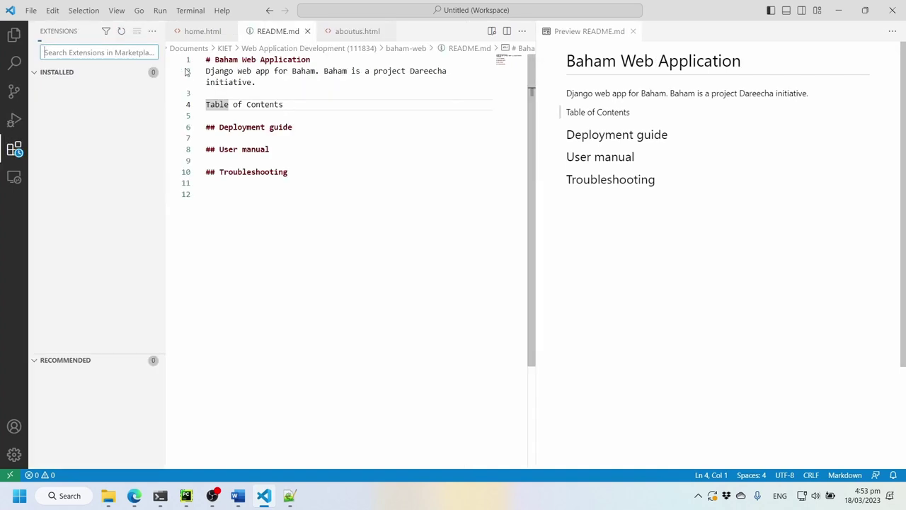
{"action": "type", "text": "m"}
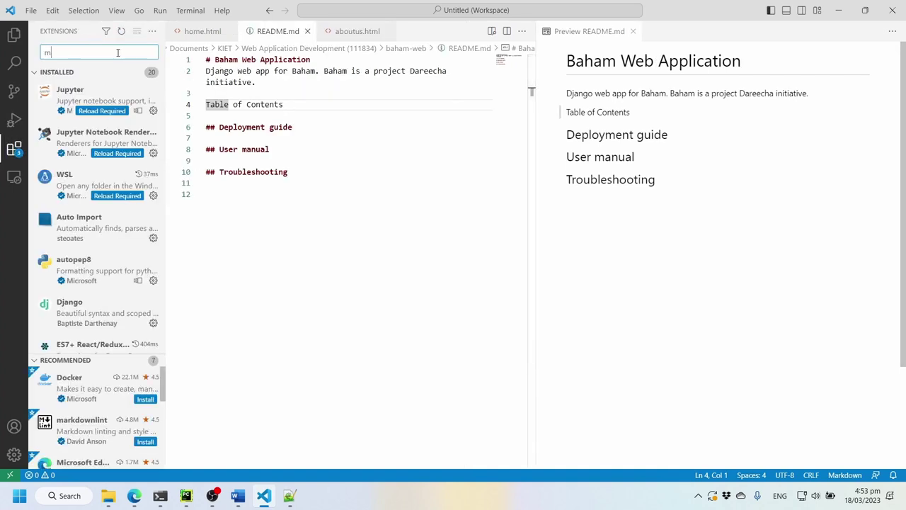
{"action": "type", "text": "arkdown"}
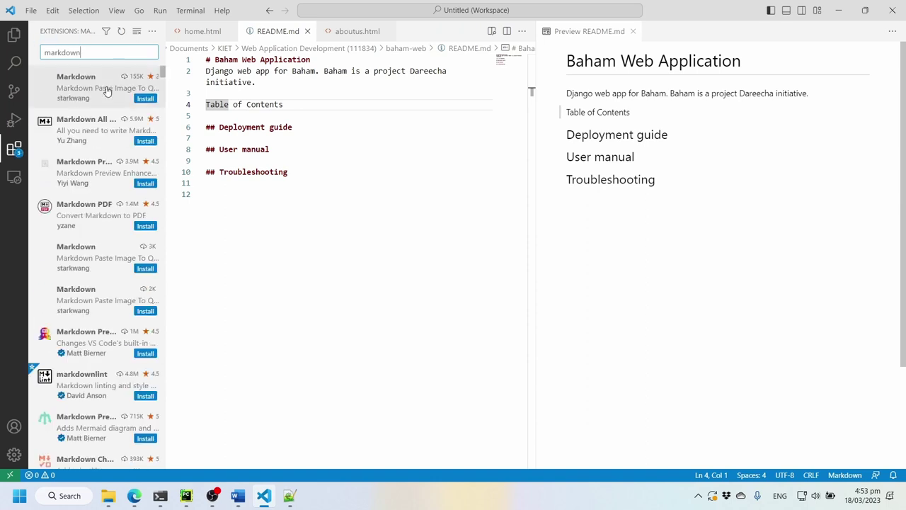
{"action": "left_click", "coordinate": [100, 140]}
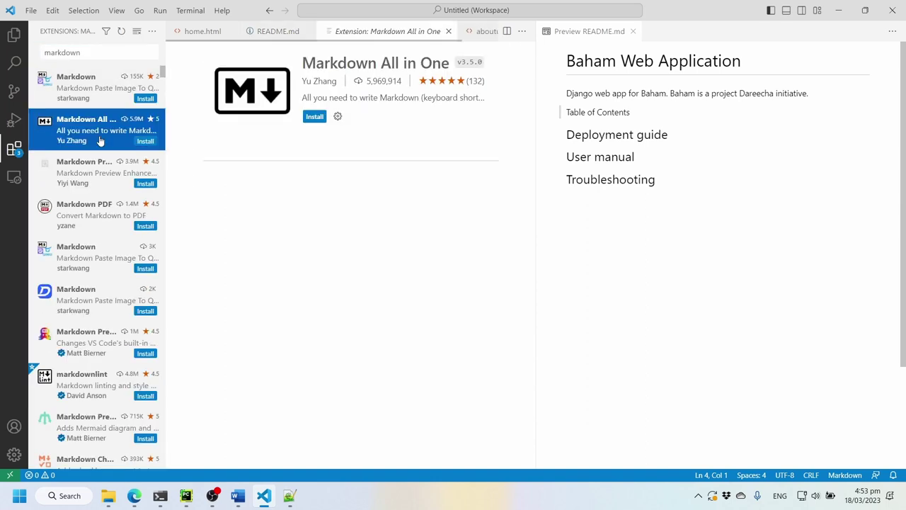
{"action": "left_click", "coordinate": [315, 118]}
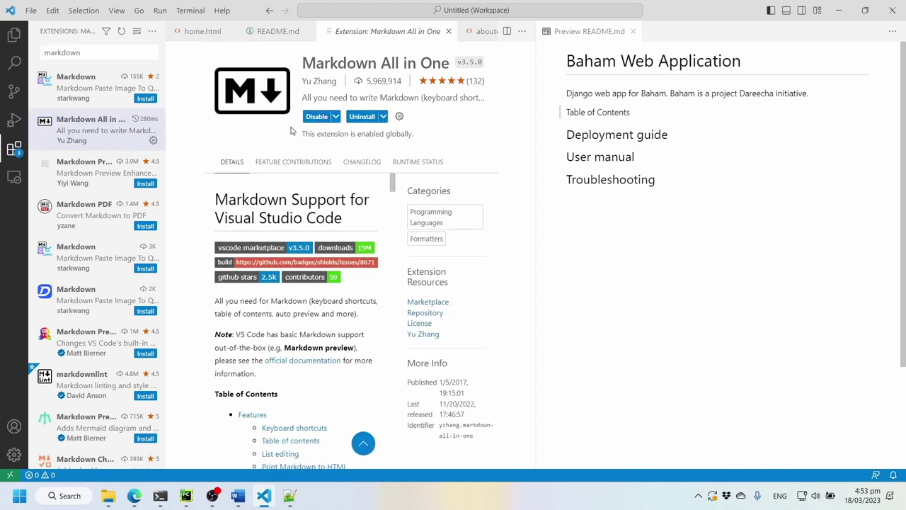
- Examine the Markdown All in One page's sections on keyboard shortcuts and table of contents
{"action": "left_click", "coordinate": [632, 32]}
{"action": "scroll", "coordinate": [578, 319], "scroll_direction": "down", "scroll_amount": 5}
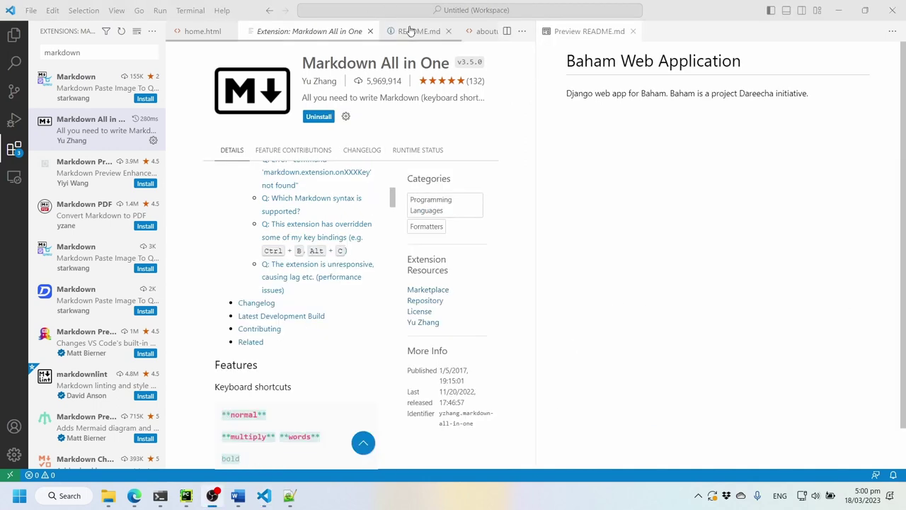
{"action": "left_click", "coordinate": [415, 32]}
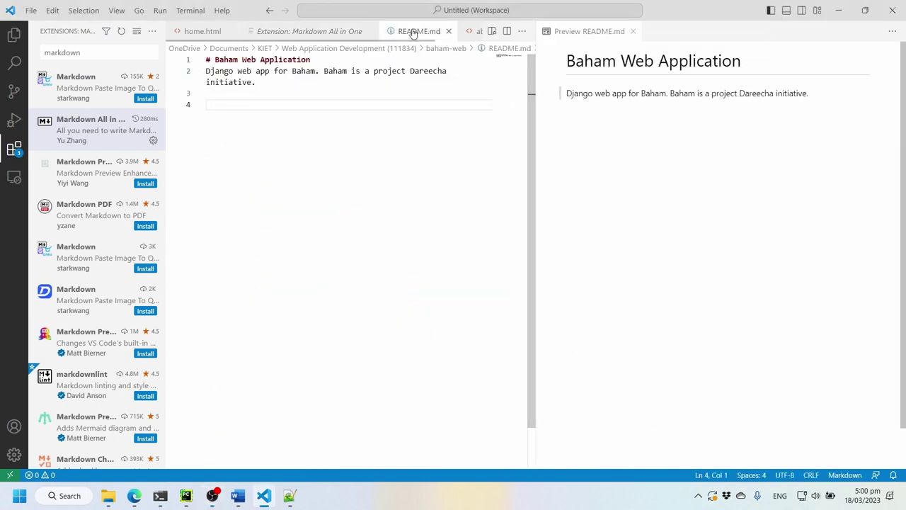
{"action": "left_click", "coordinate": [300, 33]}
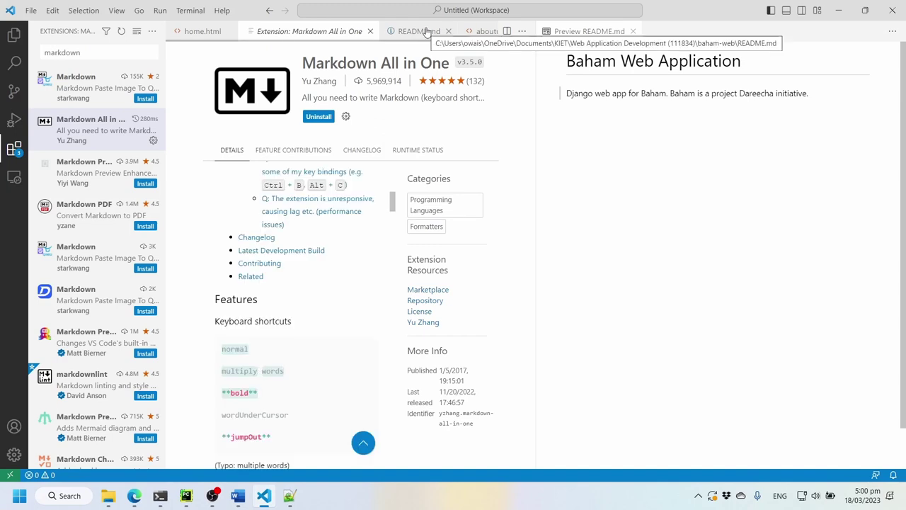
{"action": "scroll", "coordinate": [340, 320], "scroll_direction": "down", "scroll_amount": 5}
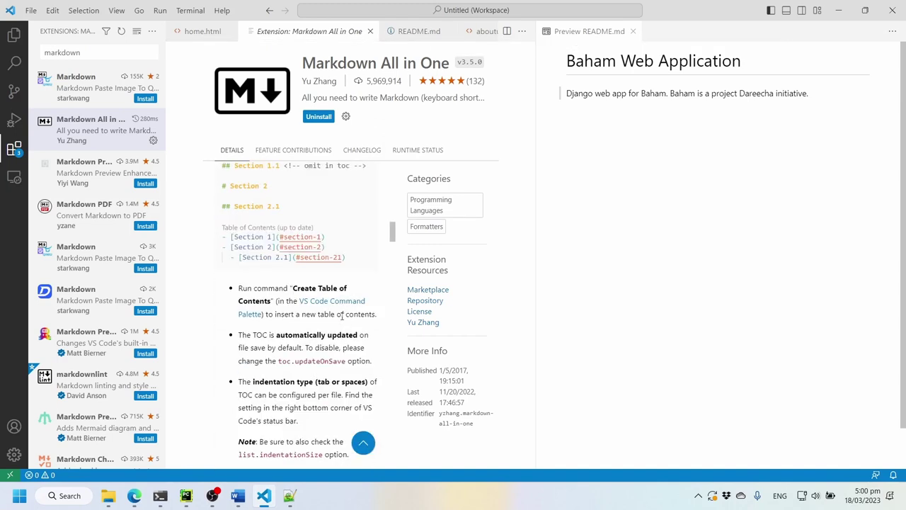
{"action": "scroll", "coordinate": [342, 317], "scroll_direction": "down", "scroll_amount": 3}
{"action": "scroll", "coordinate": [333, 315], "scroll_direction": "up", "scroll_amount": 3}
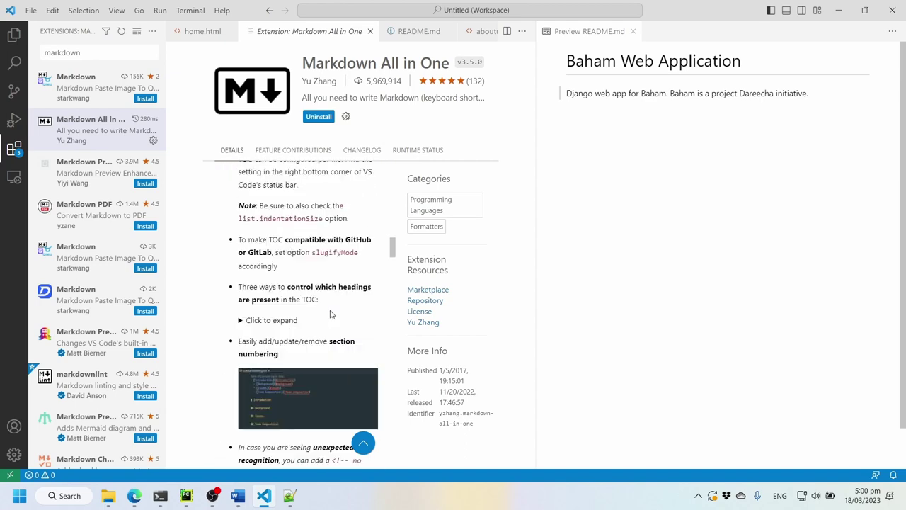
{"action": "scroll", "coordinate": [329, 314], "scroll_direction": "up", "scroll_amount": 5}
{"action": "scroll", "coordinate": [329, 313], "scroll_direction": "down", "scroll_amount": 3}
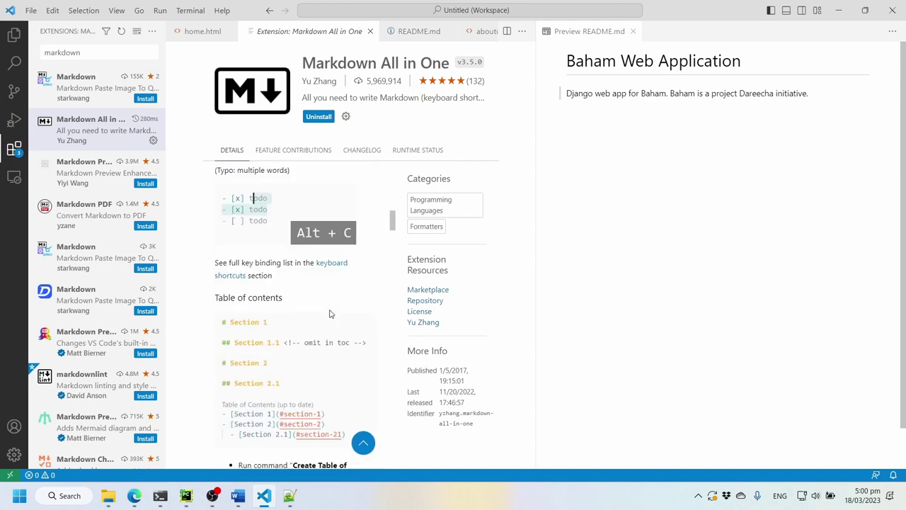
{"action": "scroll", "coordinate": [330, 314], "scroll_direction": "up", "scroll_amount": 1}
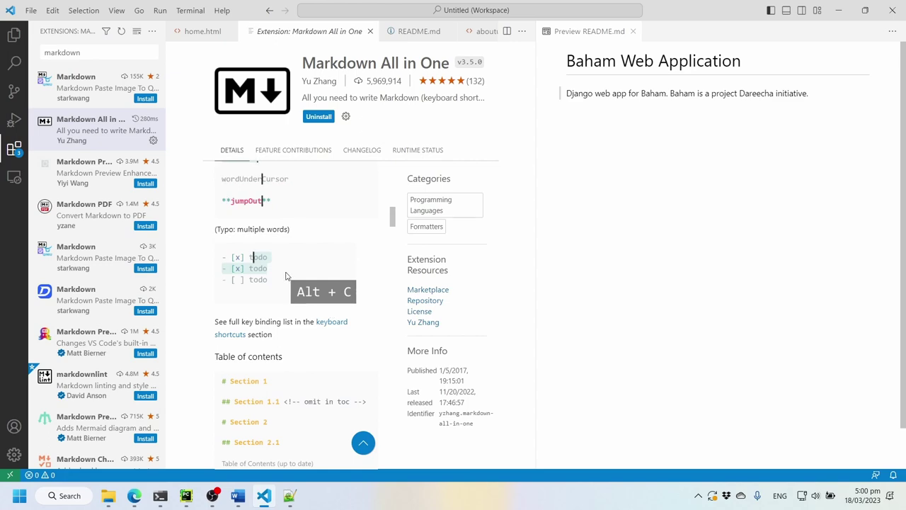
{"action": "scroll", "coordinate": [290, 279], "scroll_direction": "down", "scroll_amount": 3}
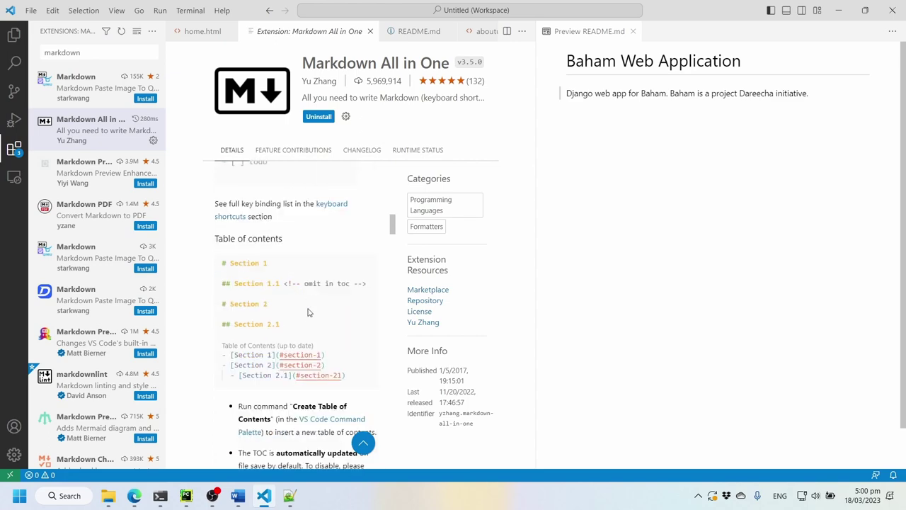
- Examine the extension's sections on list editing, printing to HTML, GitHub Flavored Markdown and supported syntax, and close its page
{"action": "scroll", "coordinate": [309, 311], "scroll_direction": "down", "scroll_amount": 5}
{"action": "scroll", "coordinate": [308, 312], "scroll_direction": "down", "scroll_amount": 8}
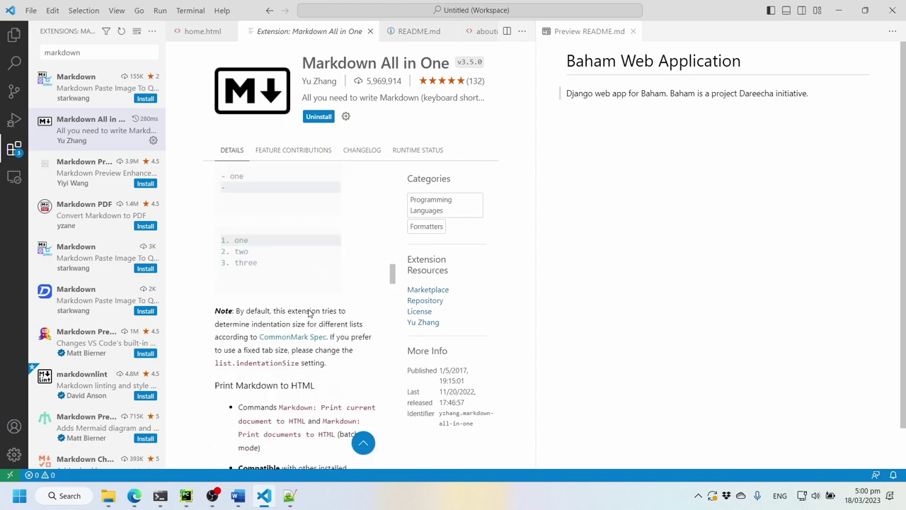
{"action": "scroll", "coordinate": [309, 311], "scroll_direction": "down", "scroll_amount": 2}
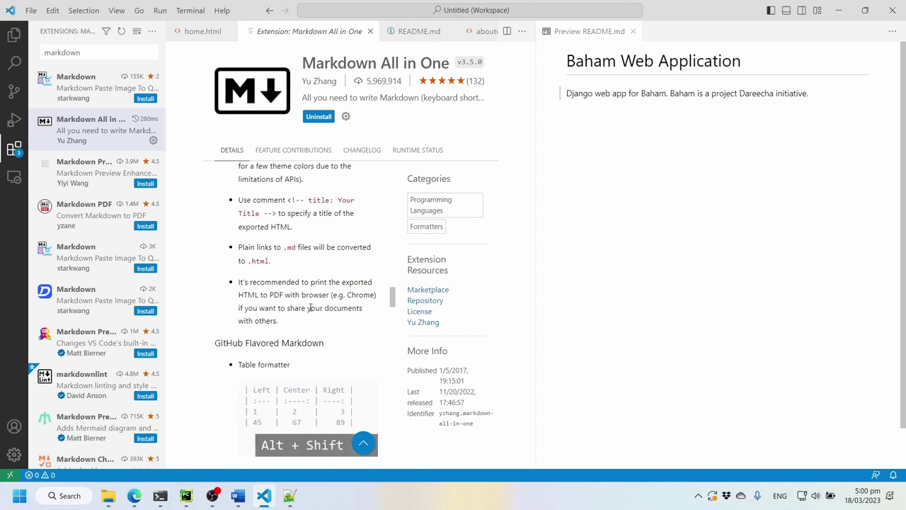
{"action": "scroll", "coordinate": [309, 307], "scroll_direction": "down", "scroll_amount": 10}
{"action": "scroll", "coordinate": [310, 306], "scroll_direction": "down", "scroll_amount": 15}
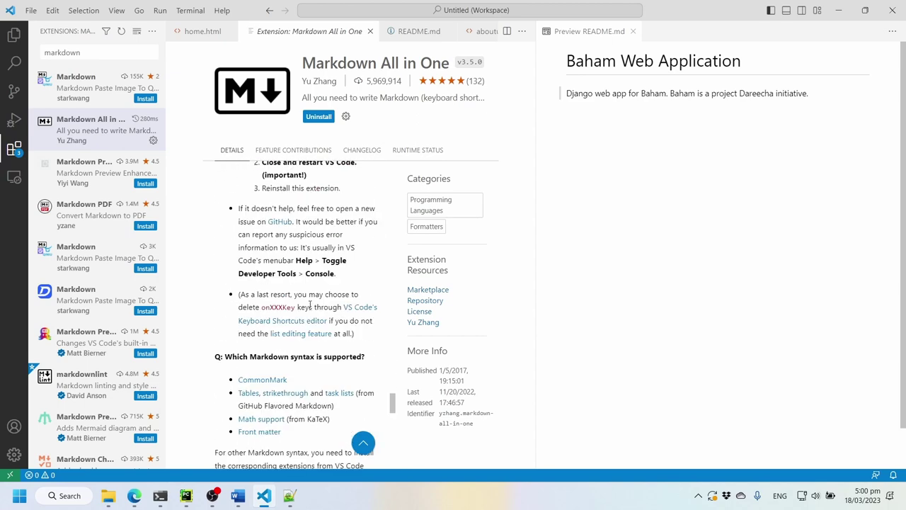
{"action": "scroll", "coordinate": [311, 269], "scroll_direction": "up", "scroll_amount": 5}
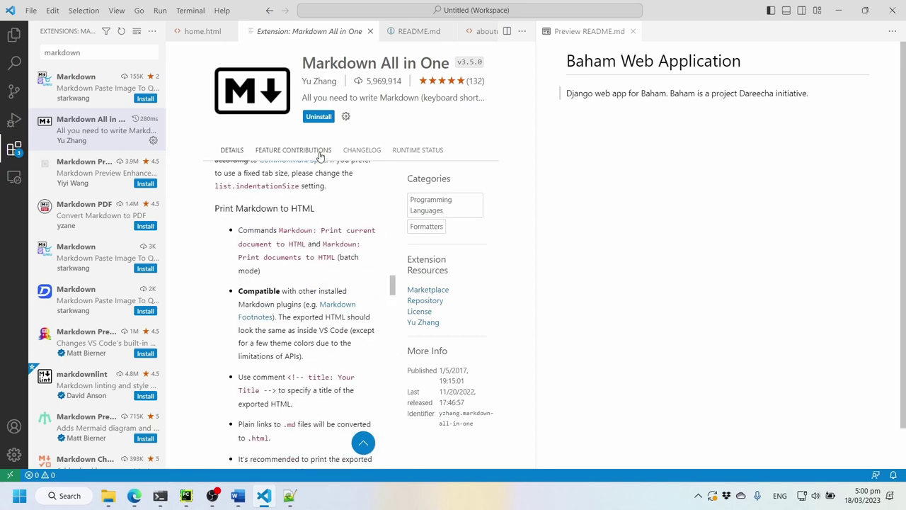
{"action": "left_click", "coordinate": [369, 31]}
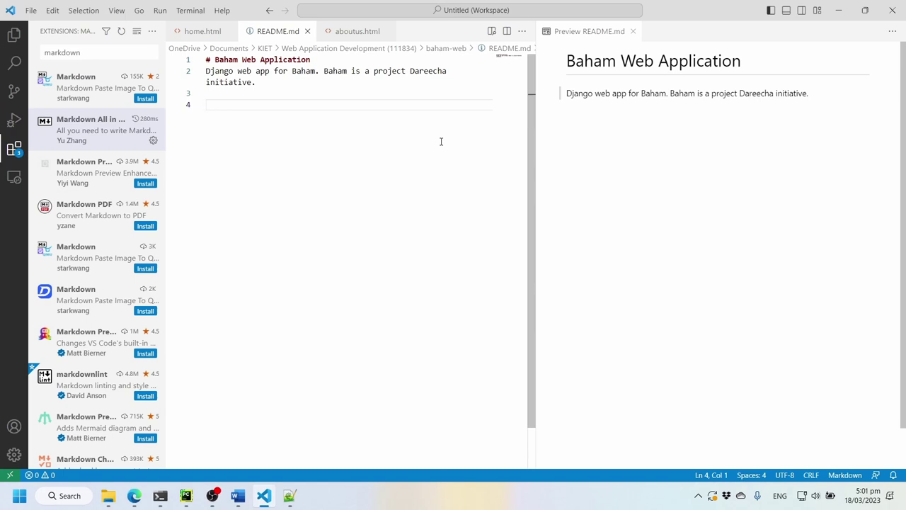
- Add the plain text line "Table of Contents" on line 5 of README.md
{"action": "key", "text": "Return"}
{"action": "type", "text": "##"}
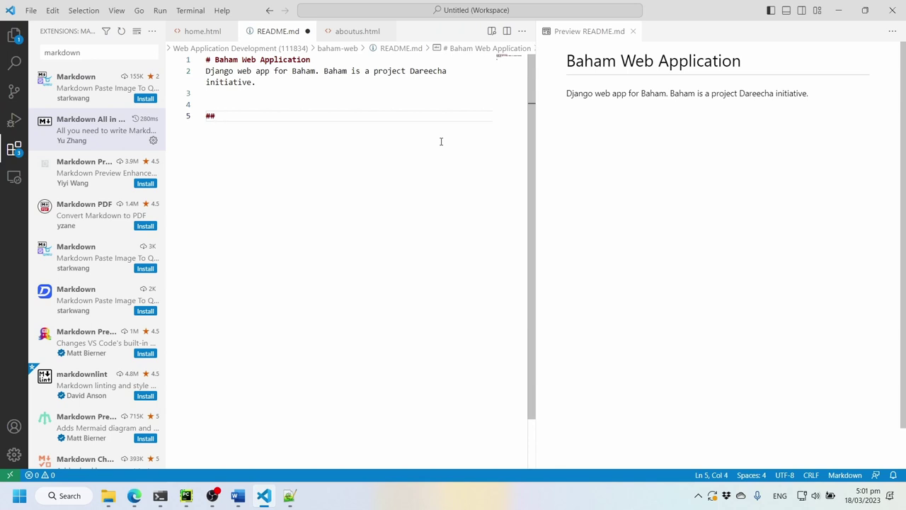
{"action": "key", "text": "BackSpace"}
{"action": "key", "text": "BackSpace"}
{"action": "key", "text": "BackSpace"}
{"action": "type", "text": "Table of Contents"}
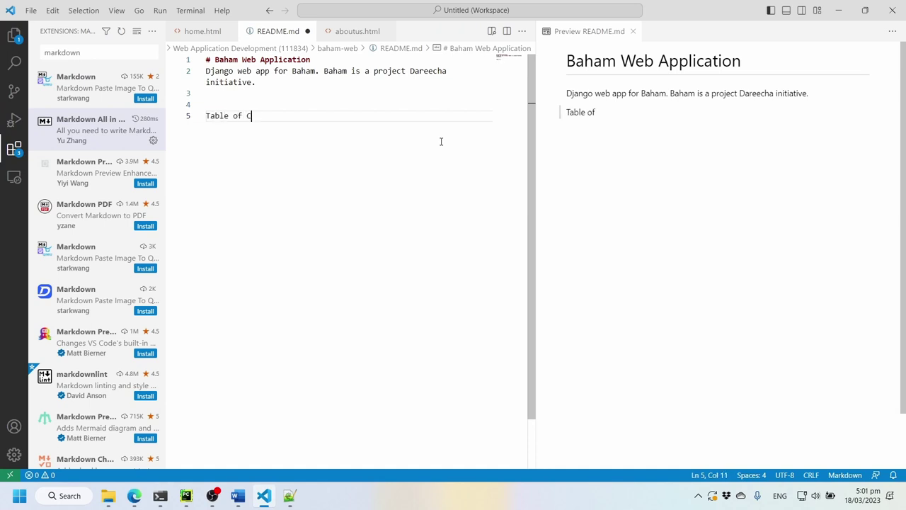
- Make the "Table of Contents" line bold and add two new lines below it
{"action": "key", "text": "ctrl+shift+Left"}
{"action": "key", "text": "ctrl+shift+Left"}
{"action": "key", "text": "ctrl+shift+Left"}
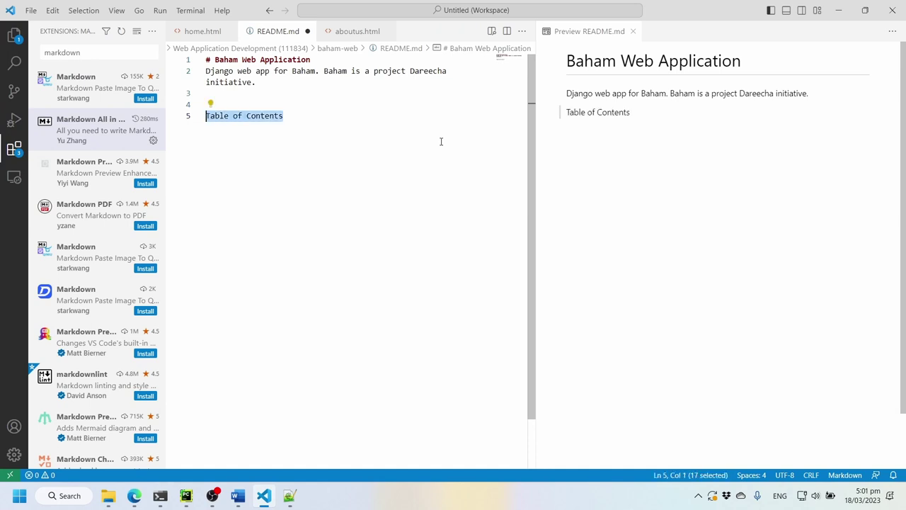
{"action": "key", "text": "ctrl+b"}
{"action": "key", "text": "End"}
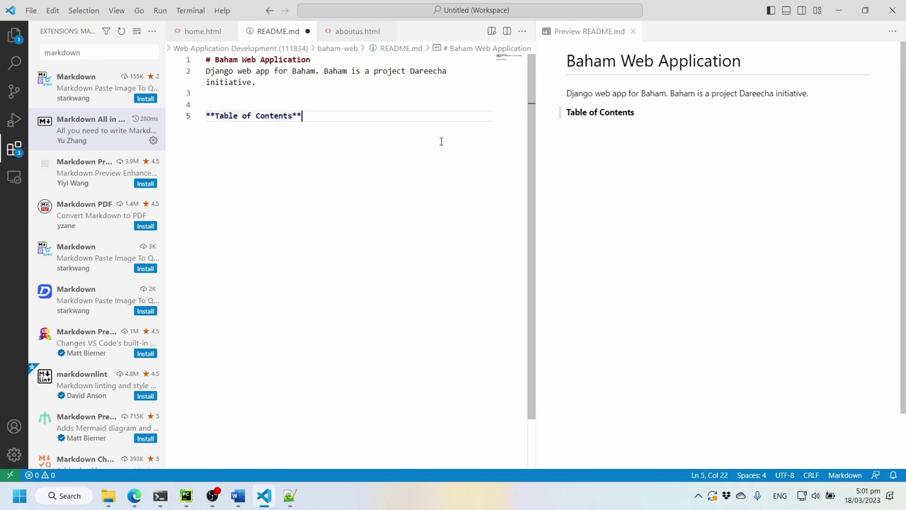
{"action": "key", "text": "Return"}
{"action": "key", "text": "Return"}
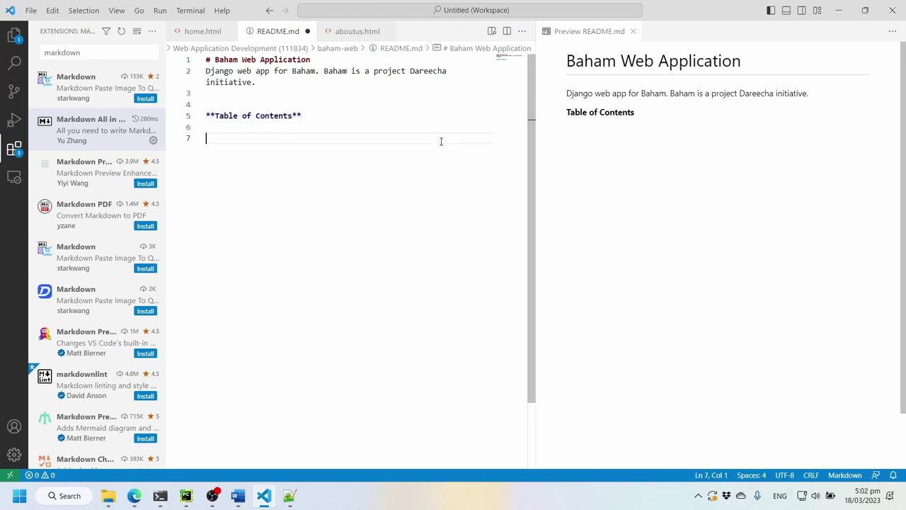
- Replace the bold markers around "Table of Contents" on line 5 with a level-one heading marker
{"action": "key", "text": "Up"}
{"action": "key", "text": "Up"}
{"action": "key", "text": "Right"}
{"action": "key", "text": "Right"}
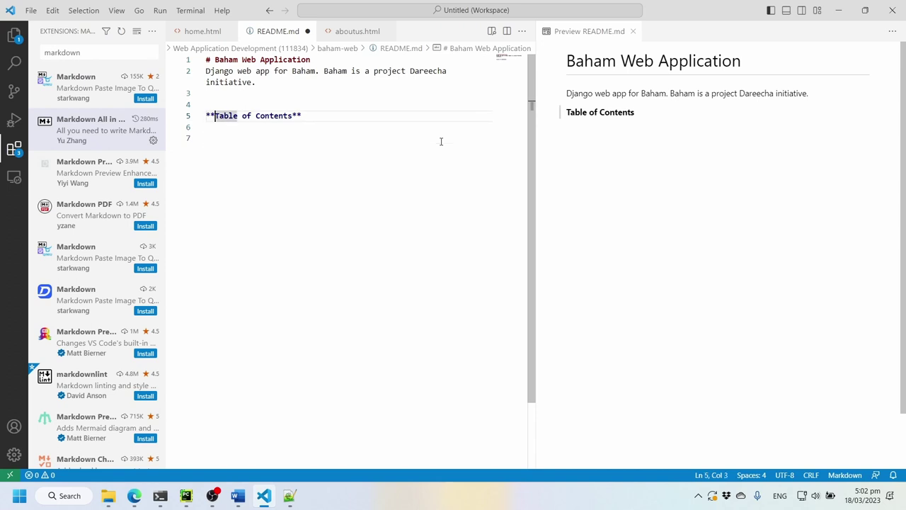
{"action": "key", "text": "BackSpace"}
{"action": "key", "text": "BackSpace"}
{"action": "type", "text": "#"}
{"action": "key", "text": "End"}
{"action": "key", "text": "BackSpace"}
{"action": "key", "text": "BackSpace"}
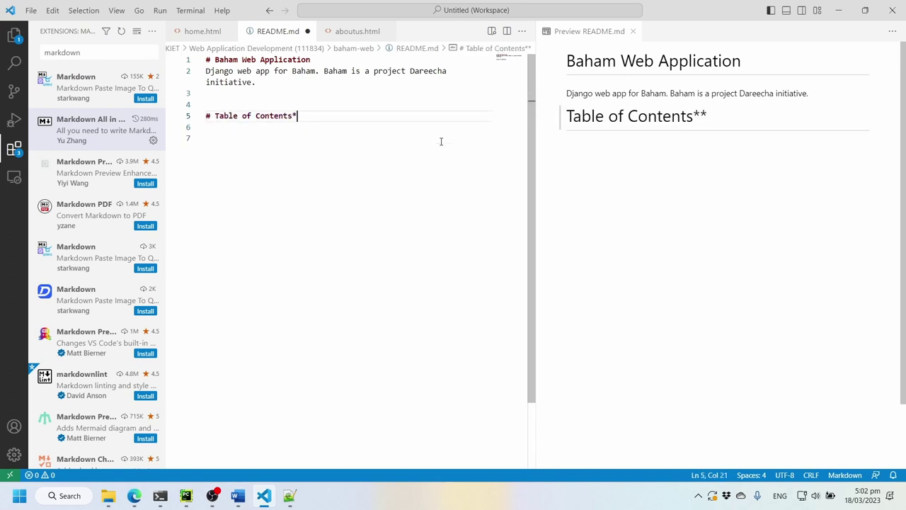
- Add a blank line below the "Table of Contents" heading, demote the heading to level two, and save README.md
{"action": "key", "text": "Down"}
{"action": "key", "text": "Return"}
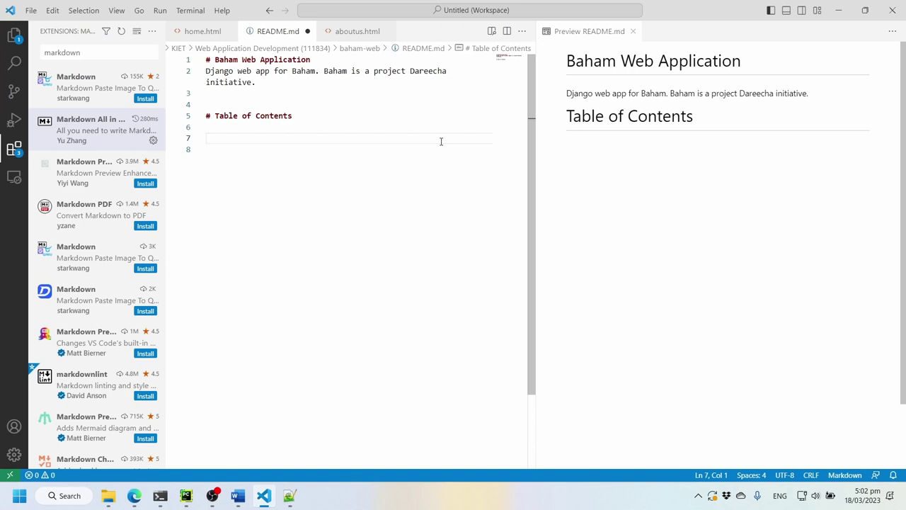
{"action": "key", "text": "Up"}
{"action": "key", "text": "Up"}
{"action": "type", "text": "#"}
{"action": "key", "text": "Down"}
{"action": "key", "text": "Down"}
{"action": "key", "text": "Down"}
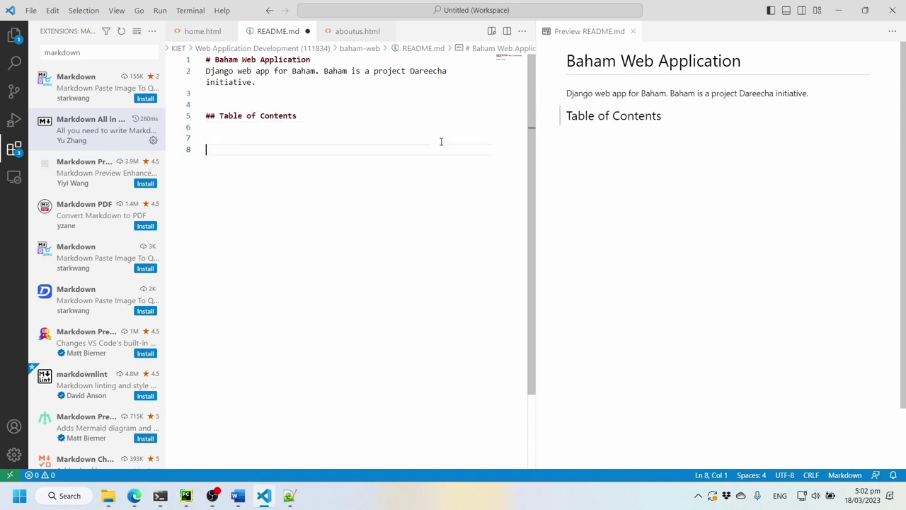
{"action": "key", "text": "ctrl+s"}
- Add a level-two heading "Introduction" on line 8
{"action": "type", "text": "Introduction"}
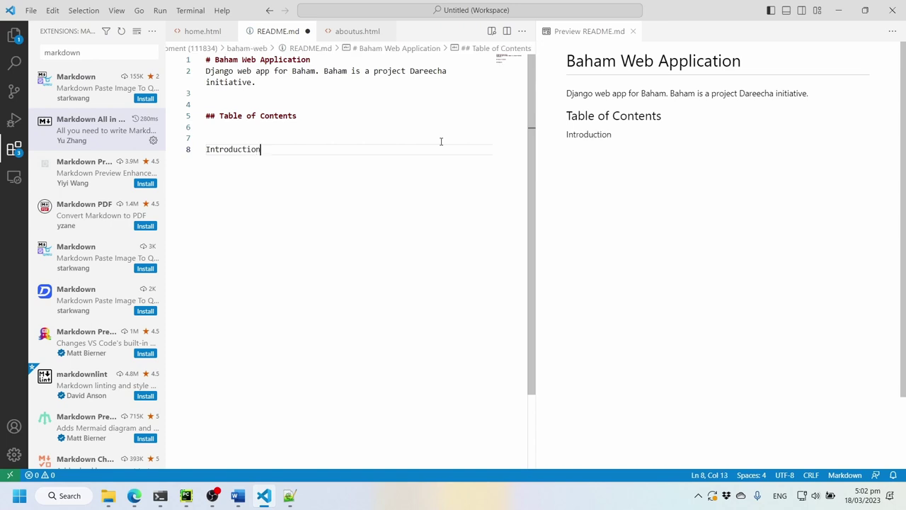
{"action": "key", "text": "shift+Home"}
{"action": "key", "text": "Up"}
{"action": "key", "text": "Down"}
{"action": "type", "text": "#"}
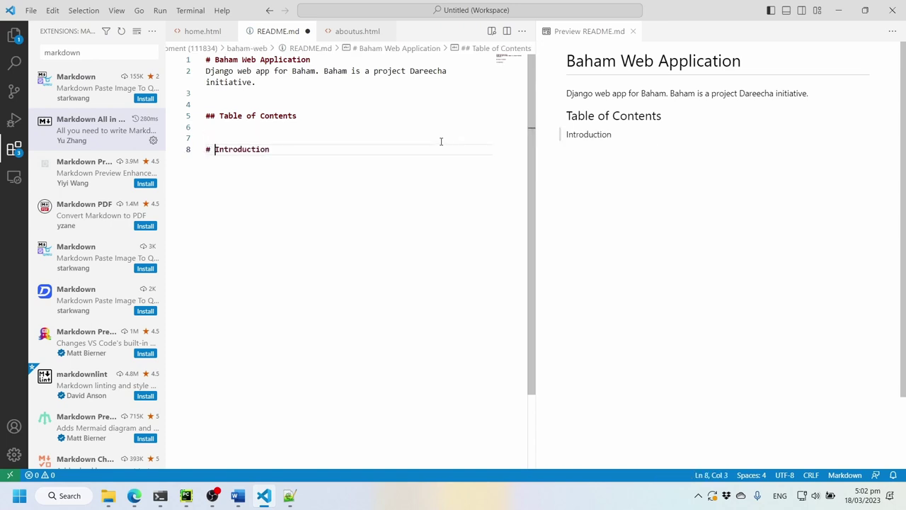
{"action": "key", "text": "Left"}
{"action": "type", "text": "#"}
{"action": "key", "text": "End"}
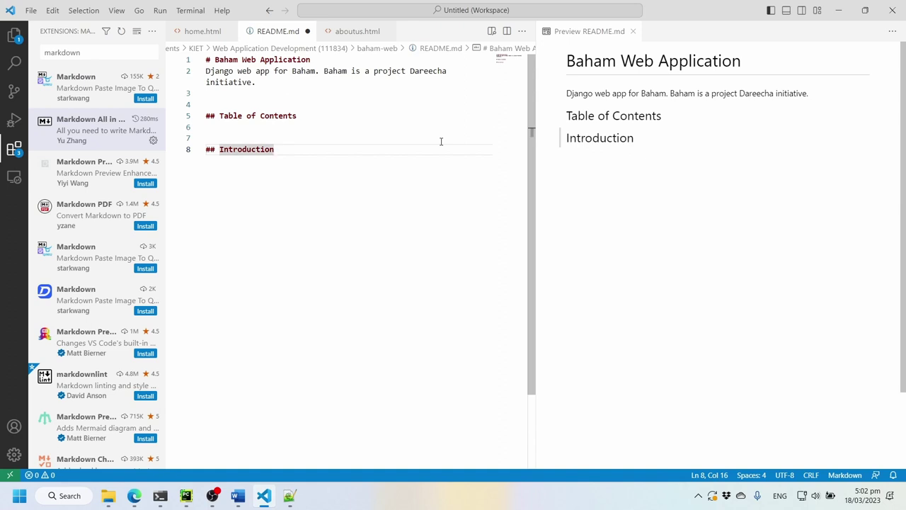
- Add the text "Some intro text here..." on a new line under the "Introduction" heading
{"action": "key", "text": "Return"}
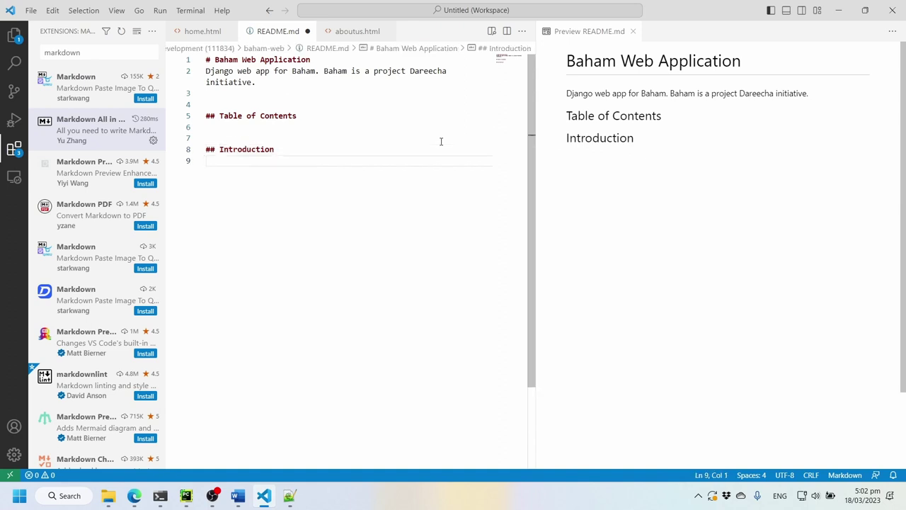
{"action": "type", "text": "Some intro "}
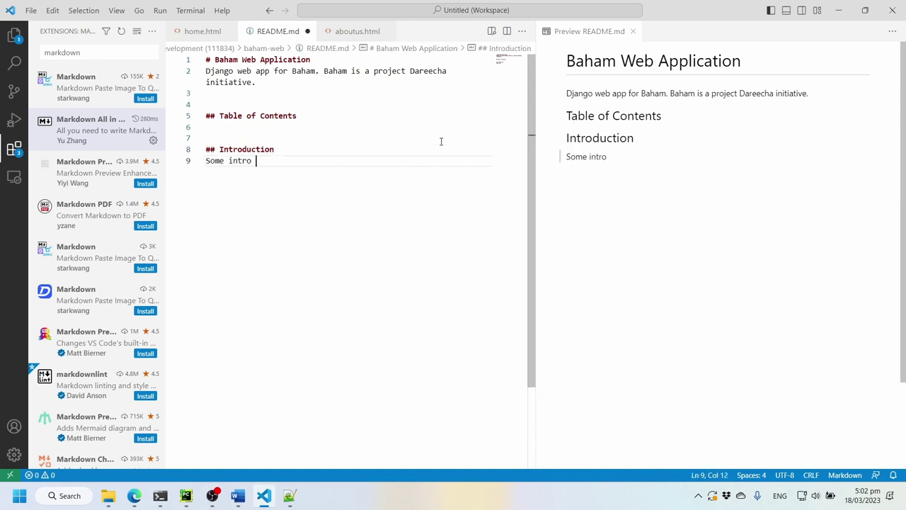
{"action": "type", "text": "text here..."}
- Insert numbered list item 1 directly under "Table of Contents" as a link with empty text targeting #introduction
{"action": "key", "text": "Up"}
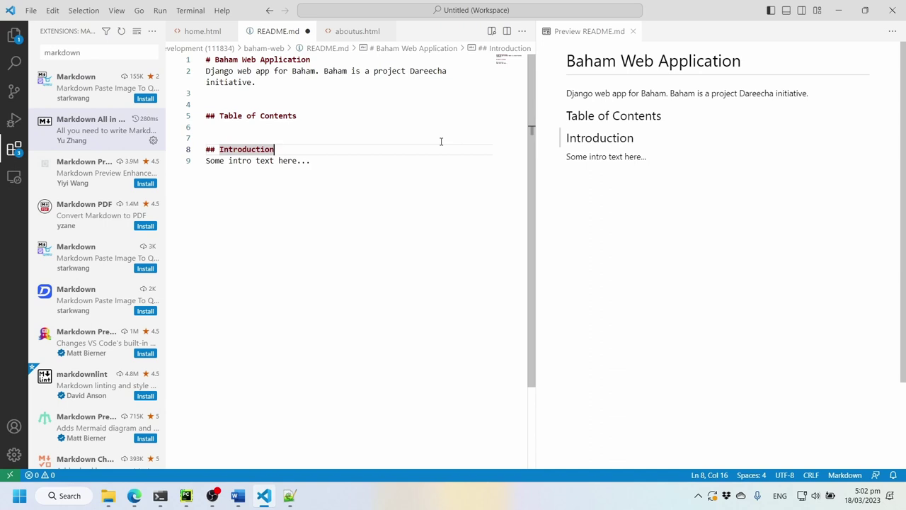
{"action": "key", "text": "Up"}
{"action": "key", "text": "Up"}
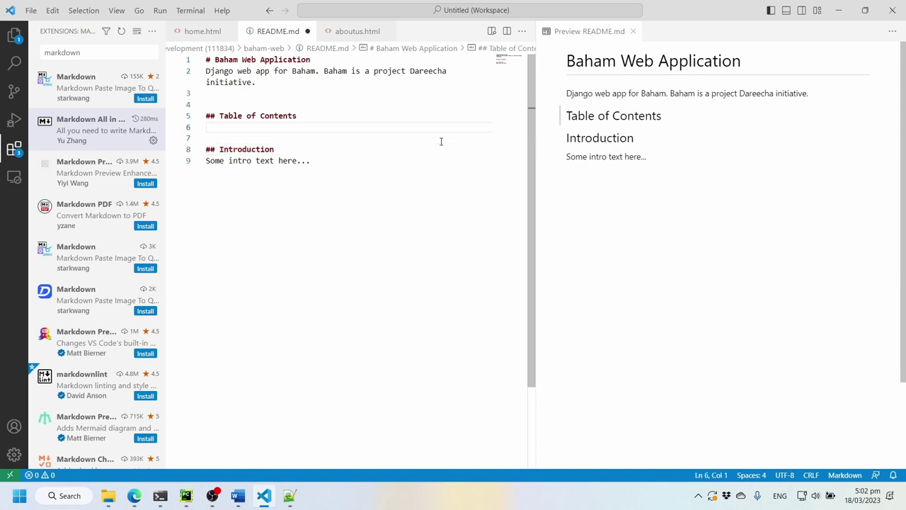
{"action": "key", "text": "Return"}
{"action": "key", "text": "Up"}
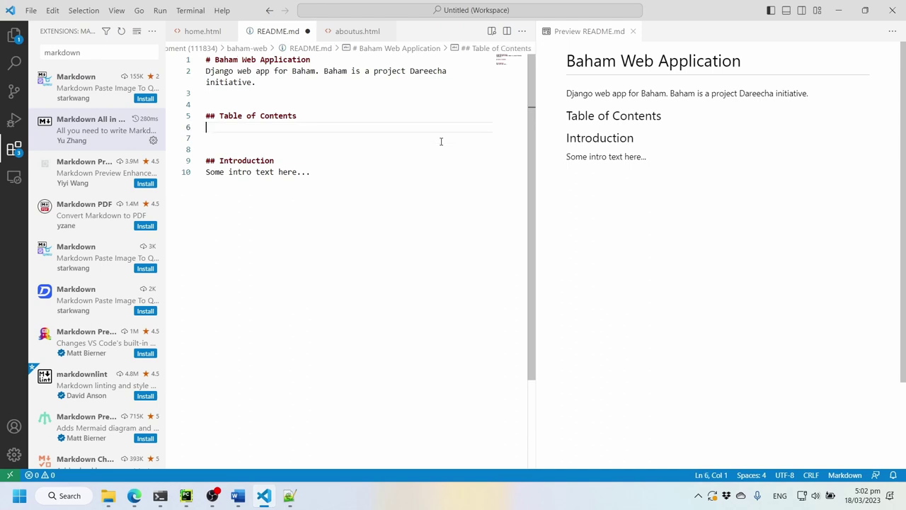
{"action": "type", "text": "1. "}
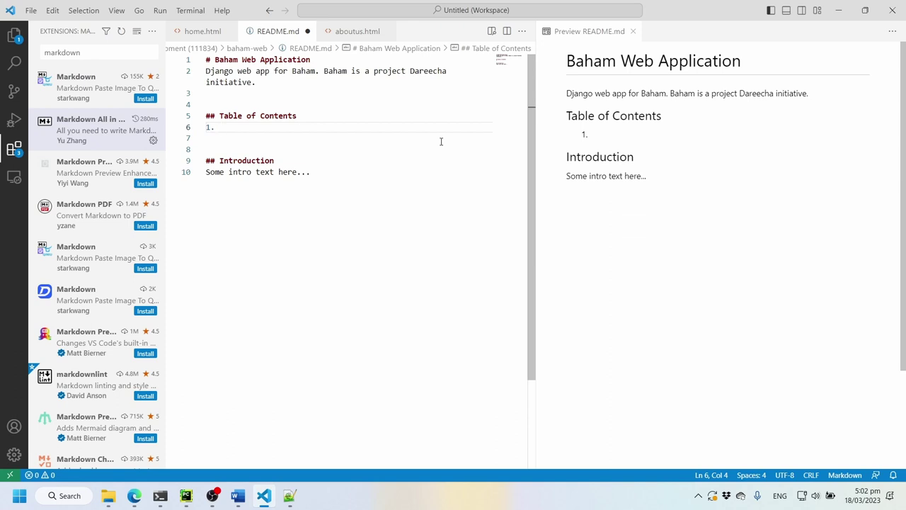
{"action": "type", "text": "[]()"}
{"action": "key", "text": "Left"}
{"action": "type", "text": "#i"}
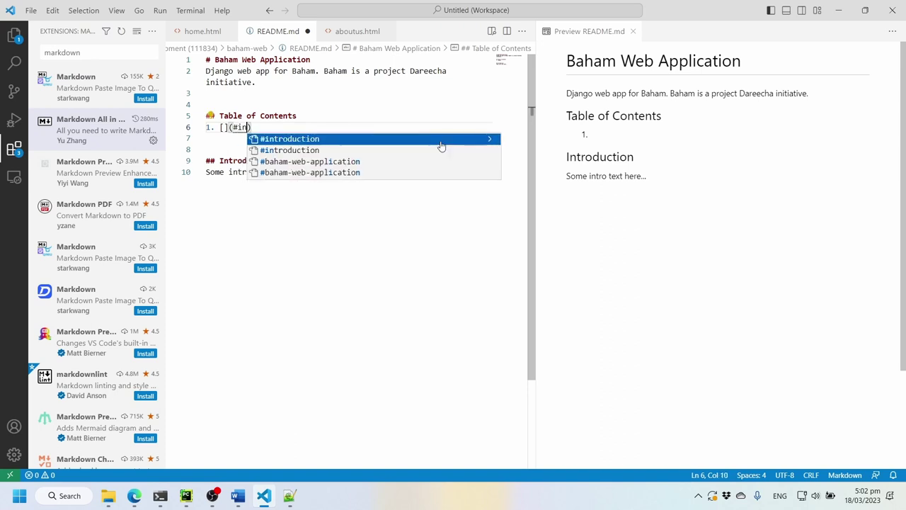
{"action": "key", "text": "Return"}
- Append the self-closing anchor tag <a name="introduction"/> to the "Introduction" heading
{"action": "key", "text": "ctrl+shift+Left"}
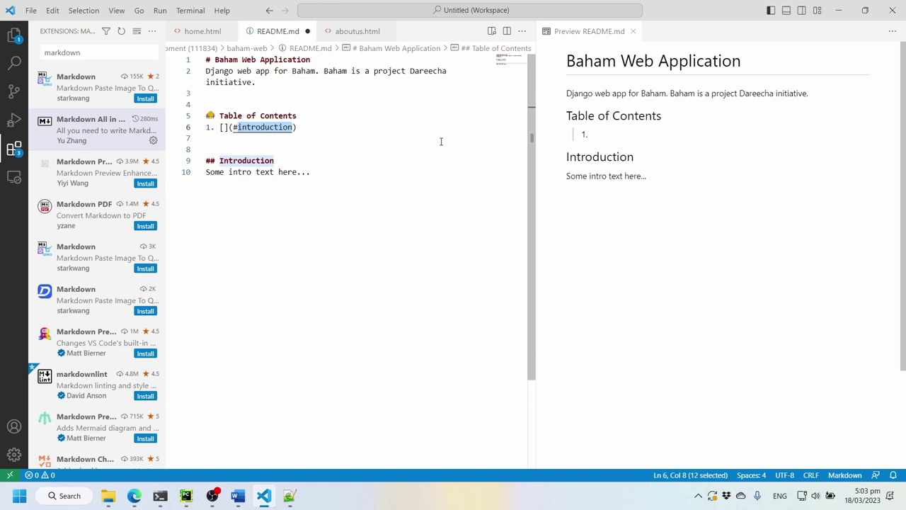
{"action": "key", "text": "F12"}
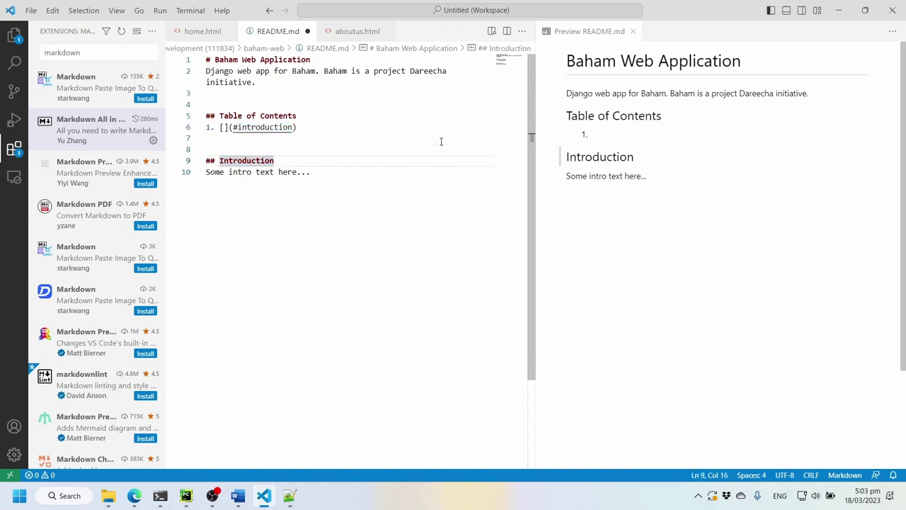
{"action": "type", "text": "<"}
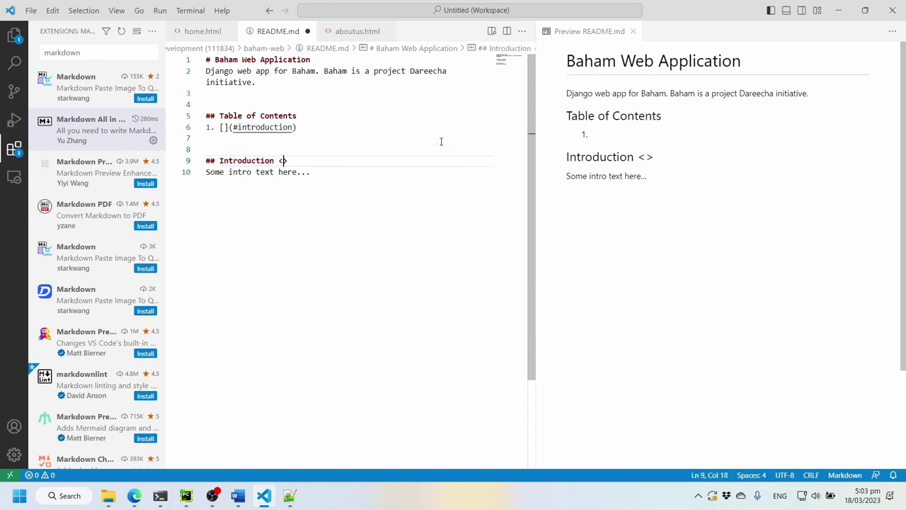
{"action": "type", "text": "/"}
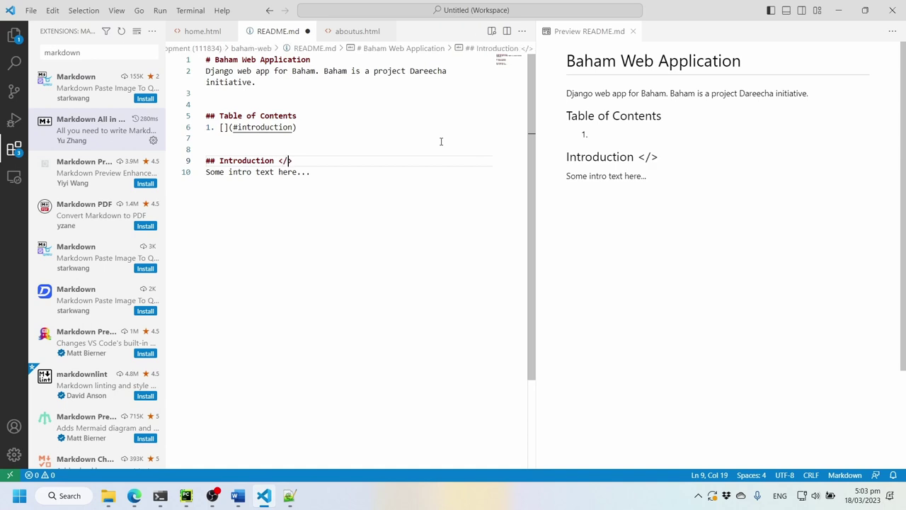
{"action": "key", "text": "BackSpace"}
{"action": "type", "text": "/"}
{"action": "type", "text": "a "}
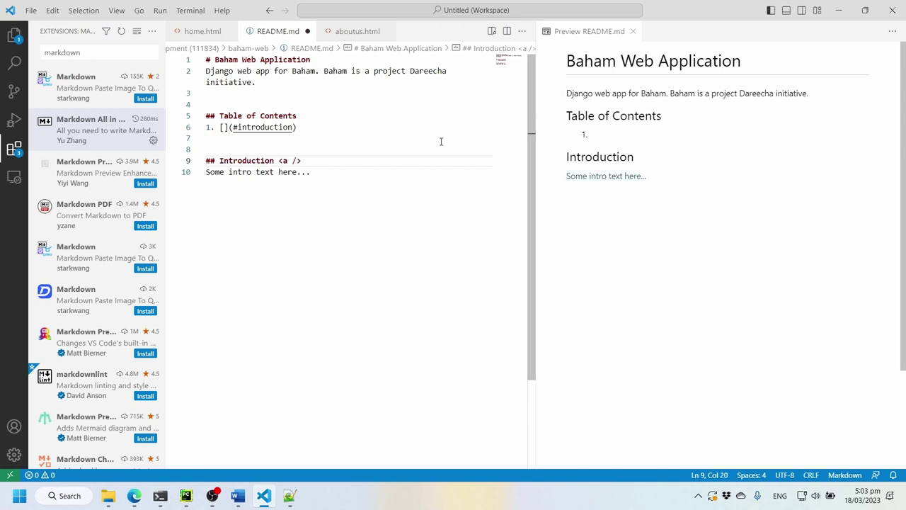
{"action": "type", "text": "name=\"i"}
{"action": "type", "text": "ntroduction\""}
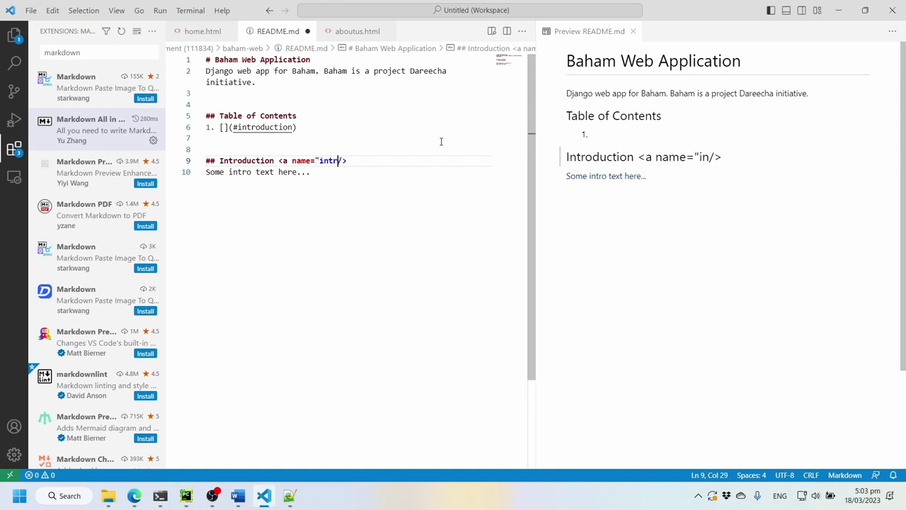
- Set the link text of the table of contents item to "Introduction" and save README.md
{"action": "key", "text": "Up"}
{"action": "key", "text": "Up"}
{"action": "key", "text": "Up"}
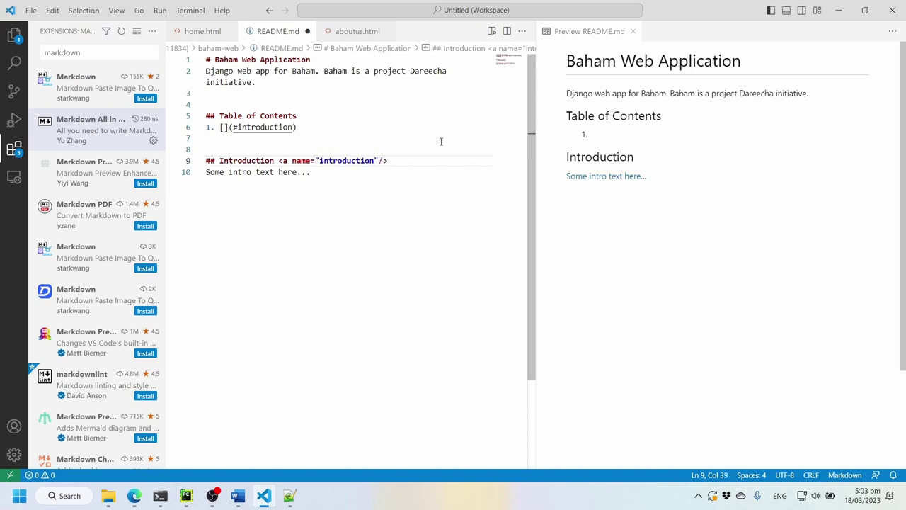
{"action": "key", "text": "Home"}
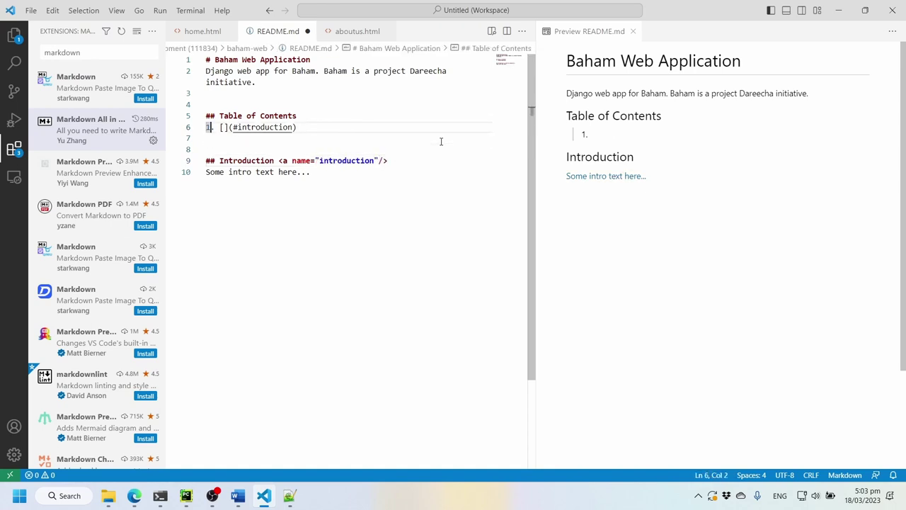
{"action": "key", "text": "Right"}
{"action": "key", "text": "Right"}
{"action": "key", "text": "Right"}
{"action": "key", "text": "Right"}
{"action": "type", "text": "Introduction"}
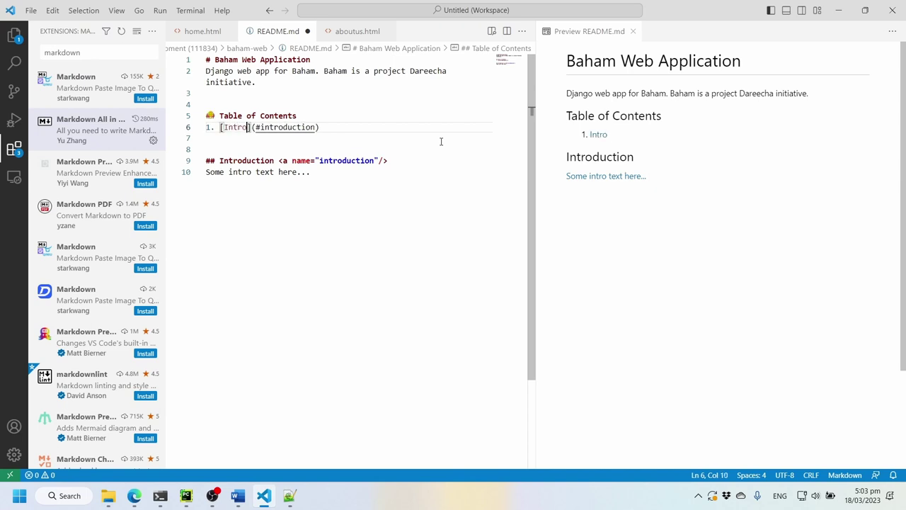
{"action": "key", "text": "ctrl+s"}
- Compare the heading's anchor name with the link target and test the Introduction link in the preview
{"action": "key", "text": "Down"}
{"action": "key", "text": "Down"}
{"action": "key", "text": "Down"}
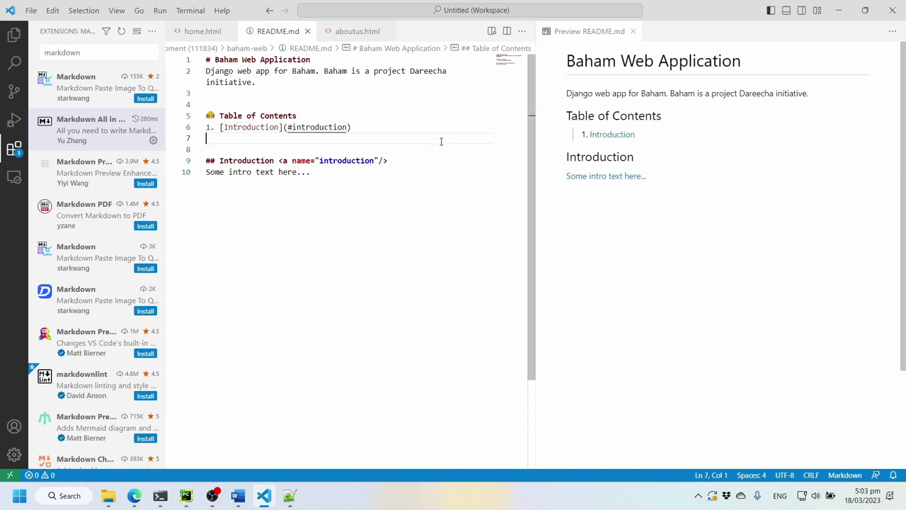
{"action": "key", "text": "Right"}
{"action": "key", "text": "Right"}
{"action": "key", "text": "Right"}
{"action": "key", "text": "Right"}
{"action": "key", "text": "Right"}
{"action": "key", "text": "Right"}
{"action": "key", "text": "Right"}
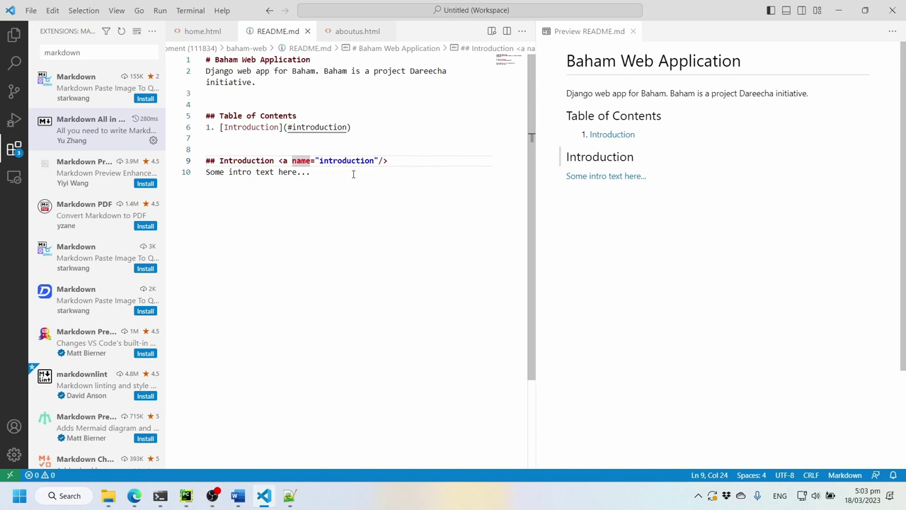
{"action": "left_click", "coordinate": [343, 160]}
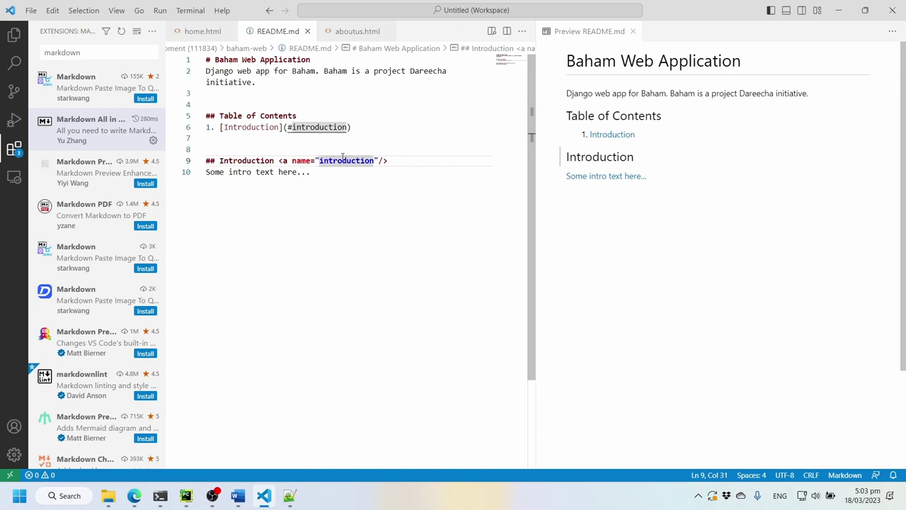
{"action": "left_click", "coordinate": [404, 170]}
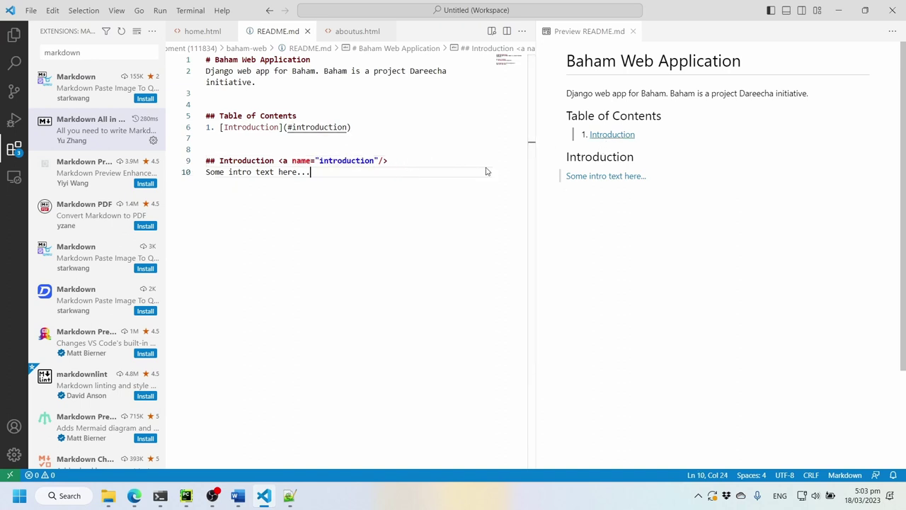
{"action": "double_click", "coordinate": [306, 127]}
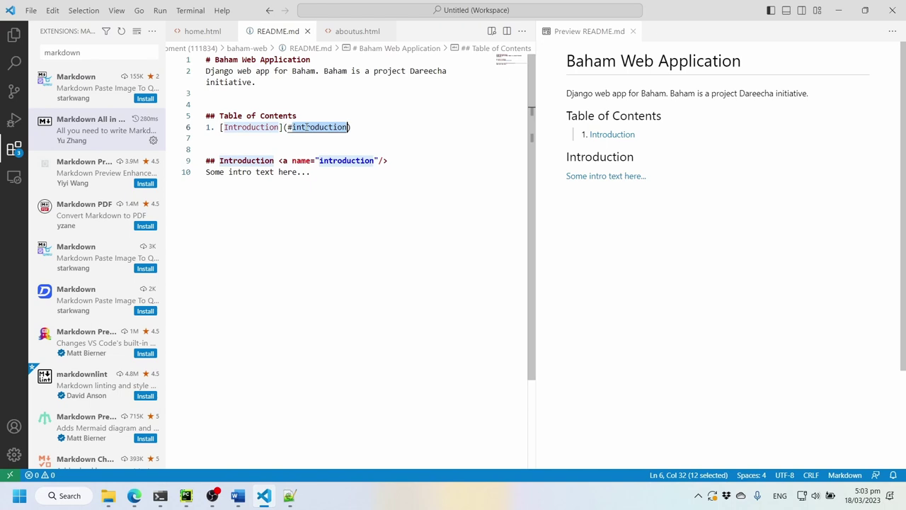
{"action": "left_click", "coordinate": [612, 134]}
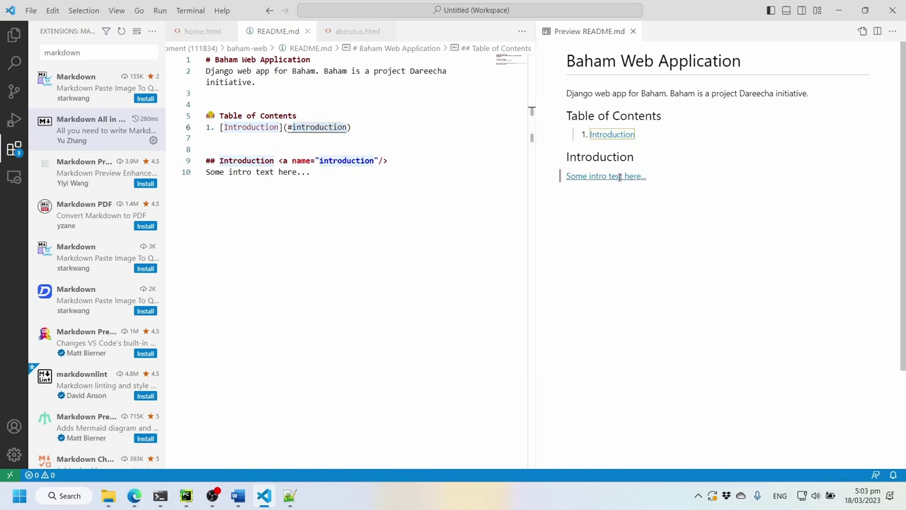
{"action": "left_click", "coordinate": [383, 175]}
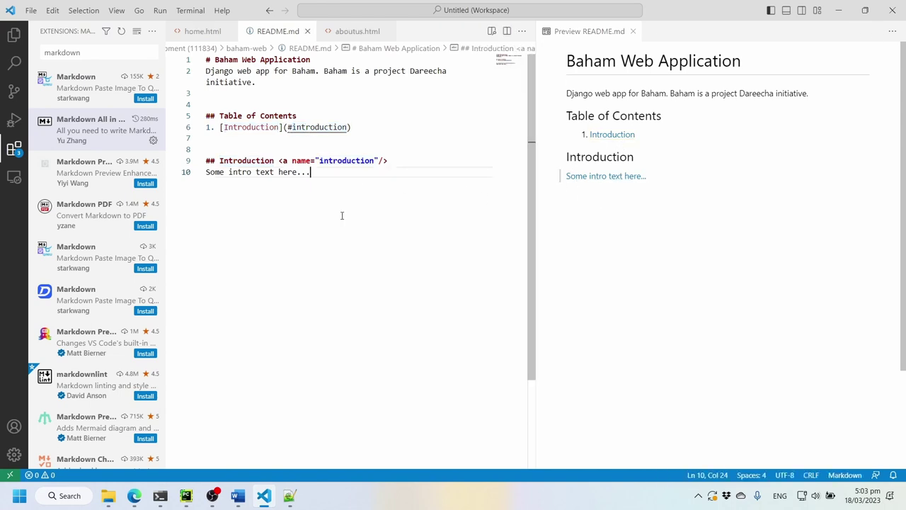
- Replace the anchor's self-closing ending on the "Introduction" heading with an explicit </a> closing tag and save README.md
{"action": "left_click", "coordinate": [391, 160]}
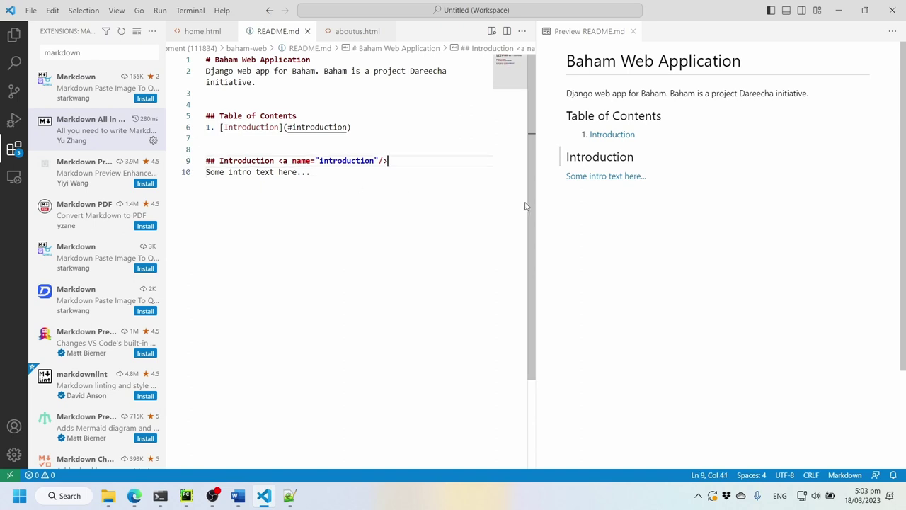
{"action": "key", "text": "BackSpace"}
{"action": "key", "text": "BackSpace"}
{"action": "type", "text": "></a>"}
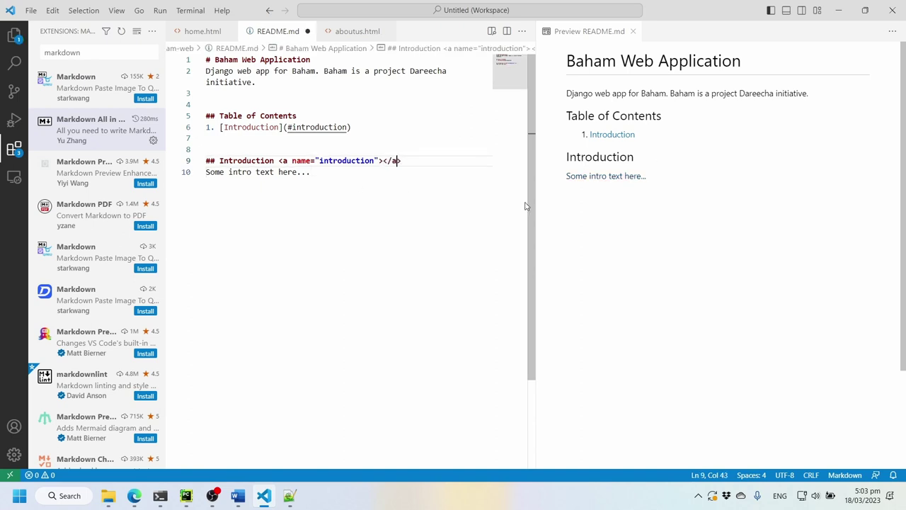
{"action": "key", "text": "ctrl+s"}
- Duplicate the Introduction heading and its text line below the original, separated by a blank line
{"action": "key", "text": "Down"}
{"action": "key", "text": "Return"}
{"action": "key", "text": "Return"}
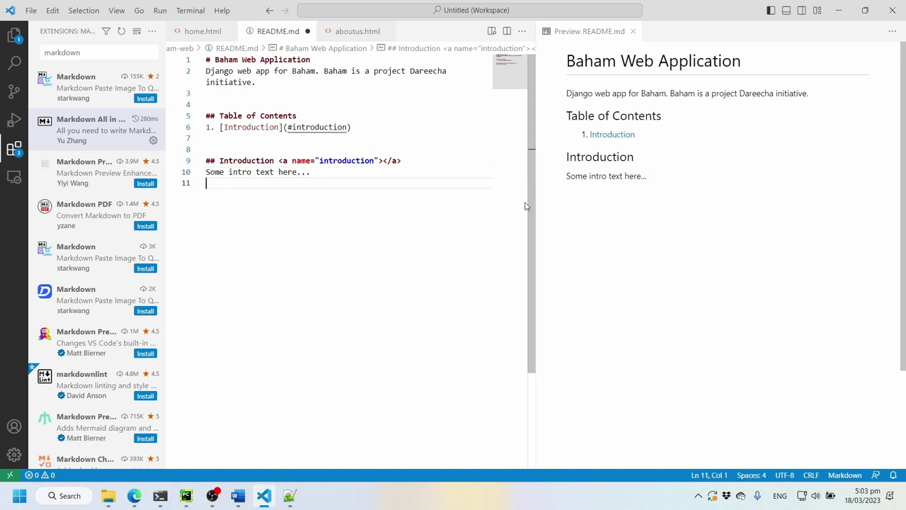
{"action": "key", "text": "Up"}
{"action": "key", "text": "Up"}
{"action": "key", "text": "Up"}
{"action": "key", "text": "shift+Down"}
{"action": "key", "text": "shift+Down"}
{"action": "key", "text": "shift+Down"}
{"action": "key", "text": "ctrl+c"}
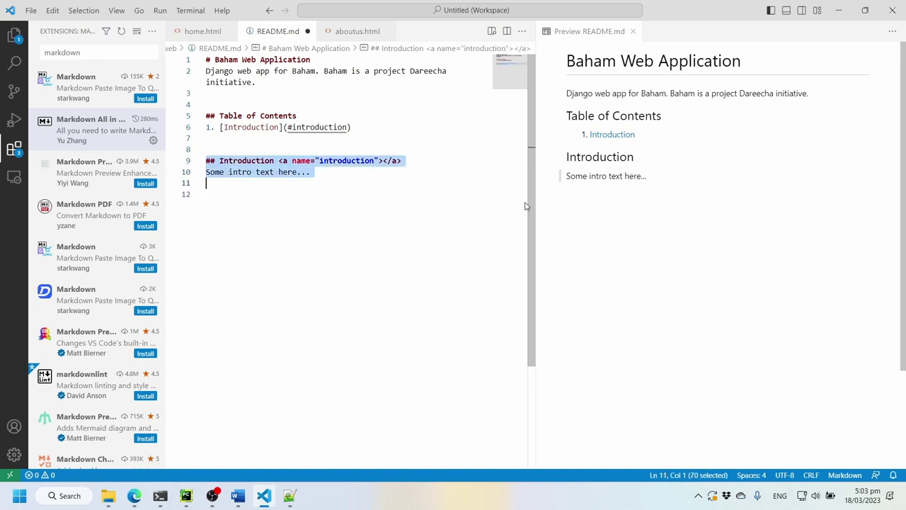
{"action": "key", "text": "Escape"}
{"action": "scroll", "coordinate": [525, 206], "scroll_direction": "down", "scroll_amount": 1}
{"action": "key", "text": "ctrl+v"}
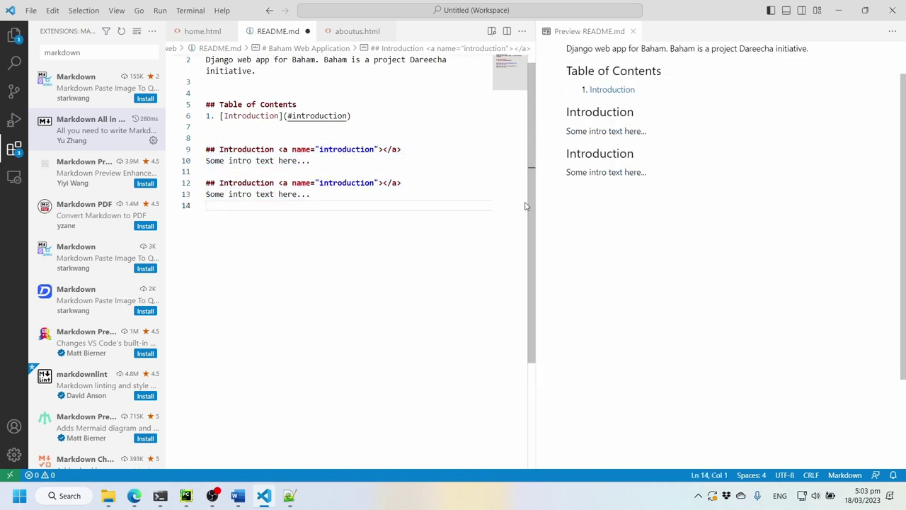
- Rename the duplicated second "Introduction" heading to "Deployment guide"
{"action": "key", "text": "Up"}
{"action": "key", "text": "Up"}
{"action": "key", "text": "ctrl+Right"}
{"action": "key", "text": "Right"}
{"action": "key", "text": "ctrl+shift+Right"}
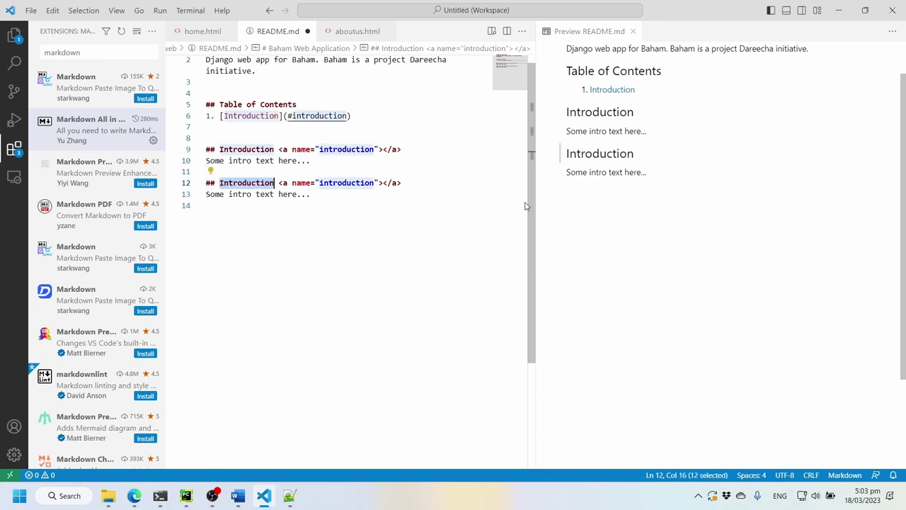
{"action": "type", "text": "Deployment guide"}
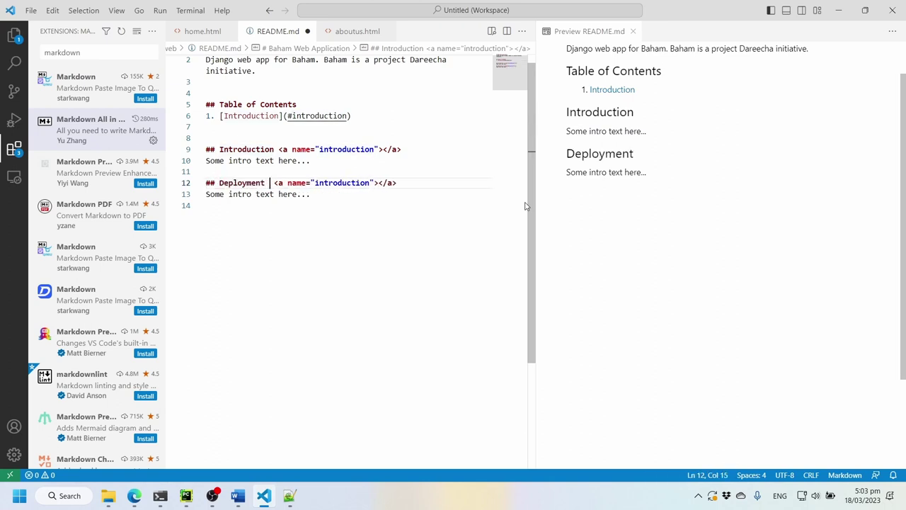
- Set the anchor name on the "Deployment guide" heading to "deployment" and save README.md
{"action": "key", "text": "ctrl+Right"}
{"action": "key", "text": "ctrl+Right"}
{"action": "key", "text": "ctrl+Right"}
{"action": "key", "text": "Right"}
{"action": "key", "text": "Right"}
{"action": "key", "text": "ctrl+shift+Right"}
{"action": "key", "text": "BackSpace"}
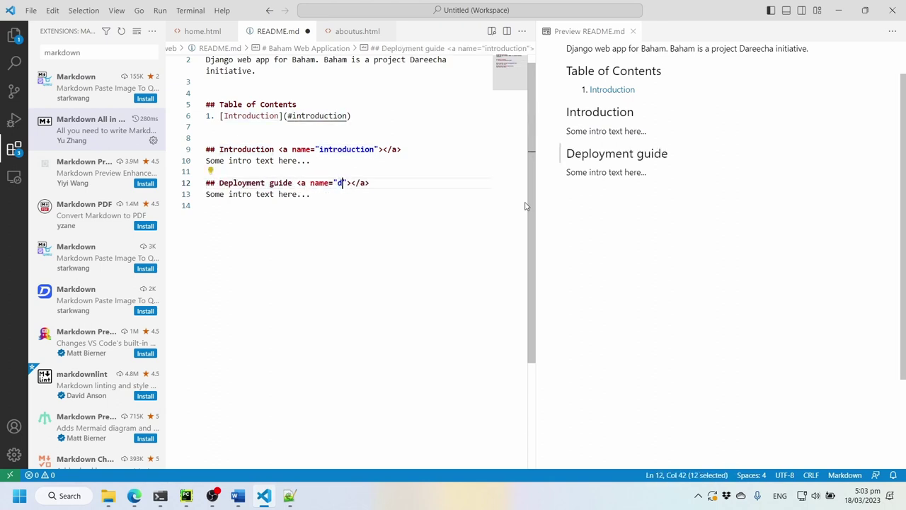
{"action": "type", "text": "deployment"}
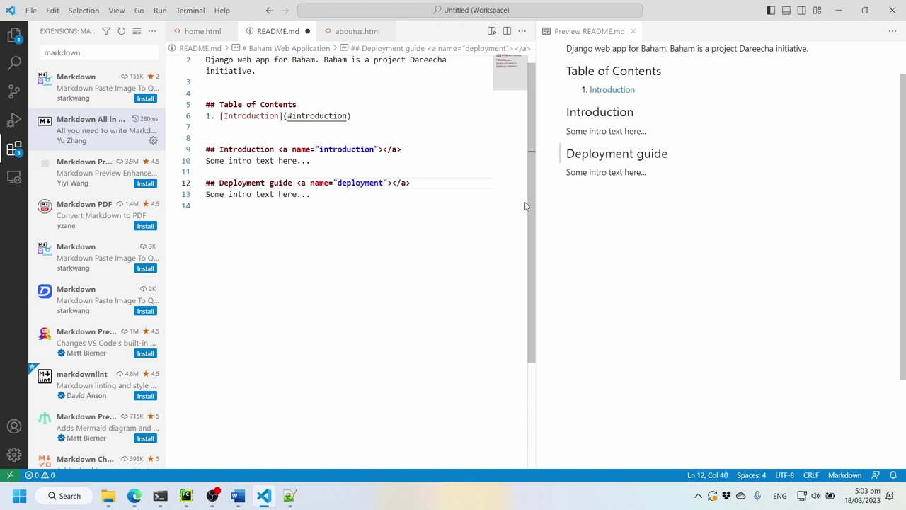
{"action": "key", "text": "ctrl+s"}
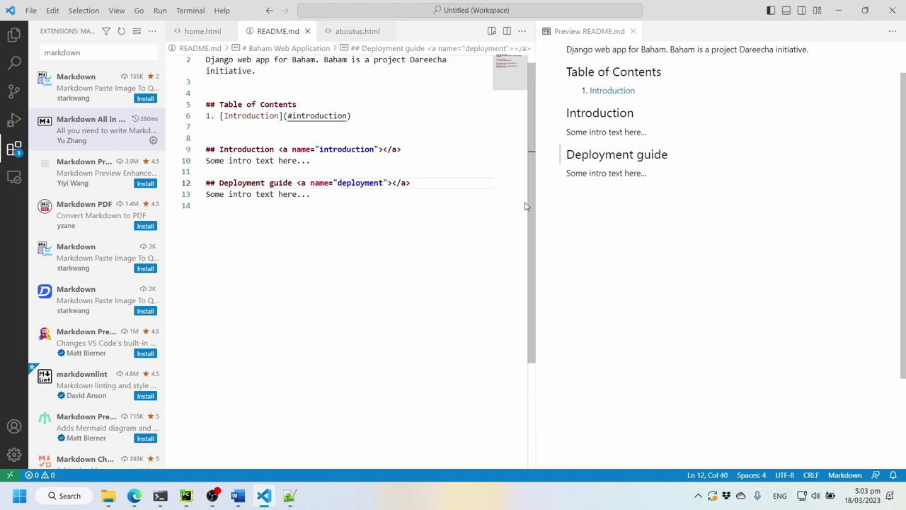
- Replace the text line under the "Deployment guide" heading with "How to deploy using NGINX and Gunicorn on Linux"
{"action": "key", "text": "Down"}
{"action": "key", "text": "Down"}
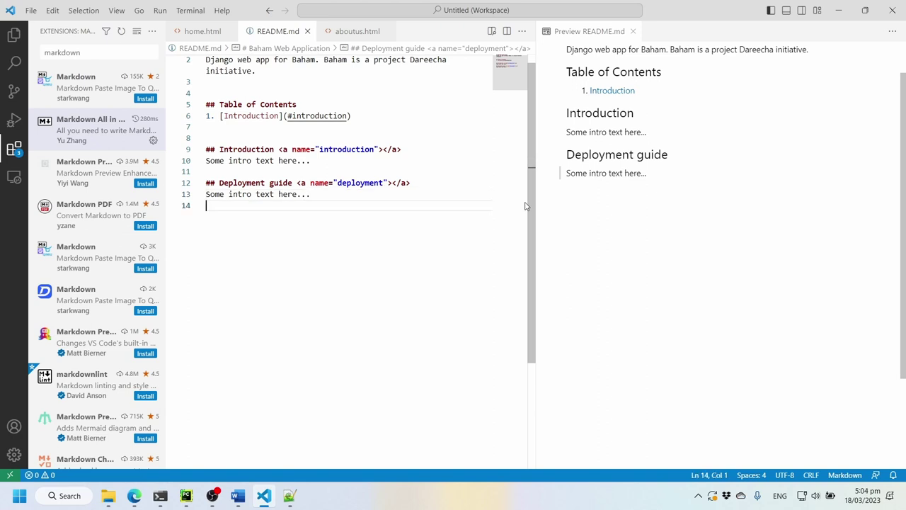
{"action": "key", "text": "Up"}
{"action": "key", "text": "Home"}
{"action": "key", "text": "shift+End"}
{"action": "type", "text": "How to d"}
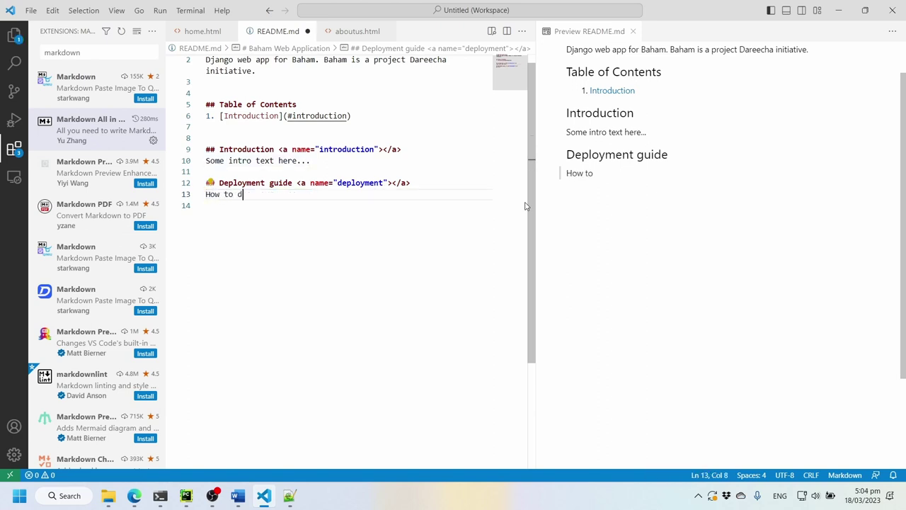
{"action": "type", "text": "eploy u"}
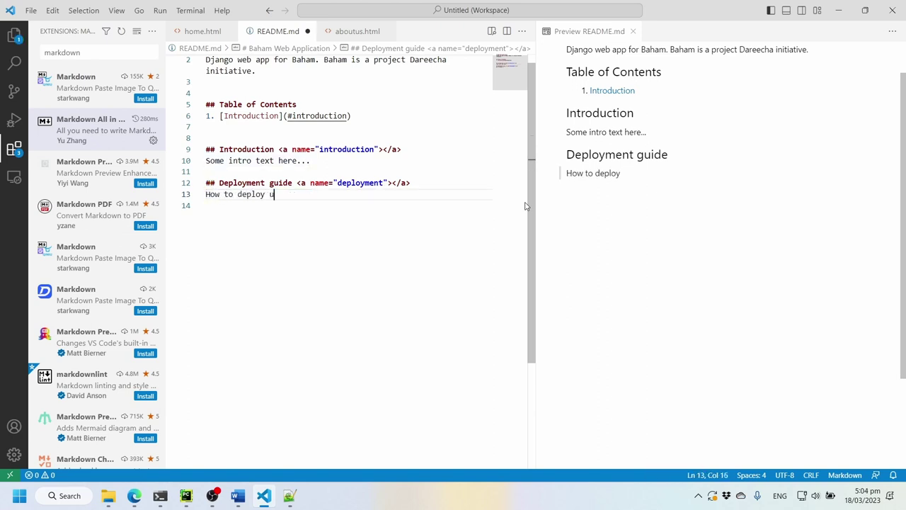
{"action": "type", "text": "sing NGINX "}
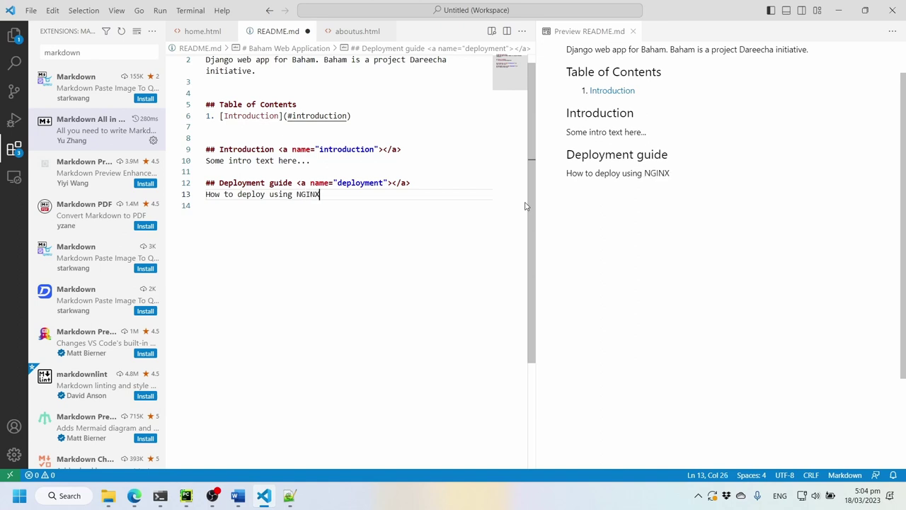
{"action": "type", "text": "and Gunico"}
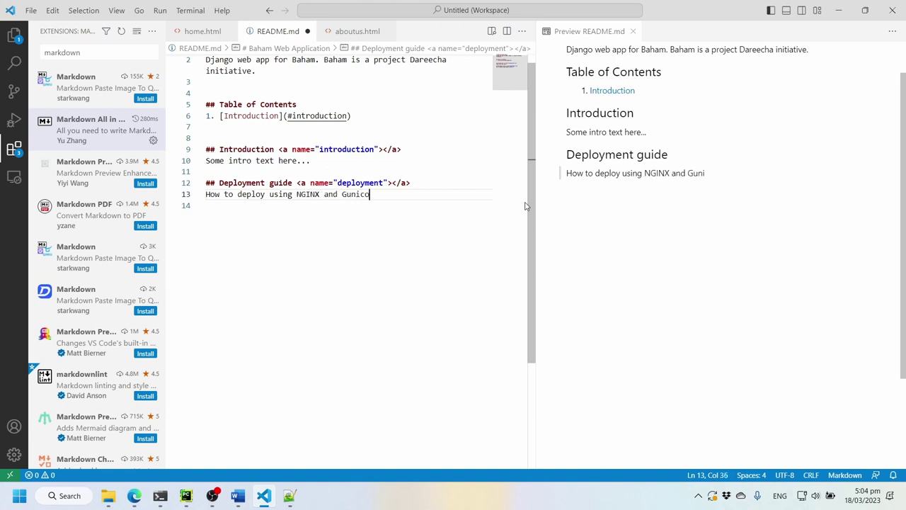
{"action": "type", "text": "rn on Linux"}
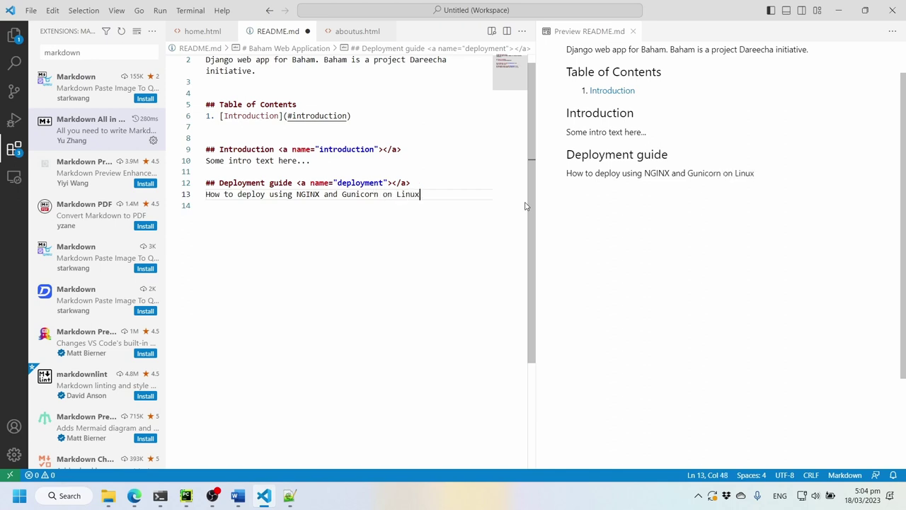
- Add a level-two heading "User guid" below the deployment text, separated by a blank line
{"action": "key", "text": "Return"}
{"action": "key", "text": "Return"}
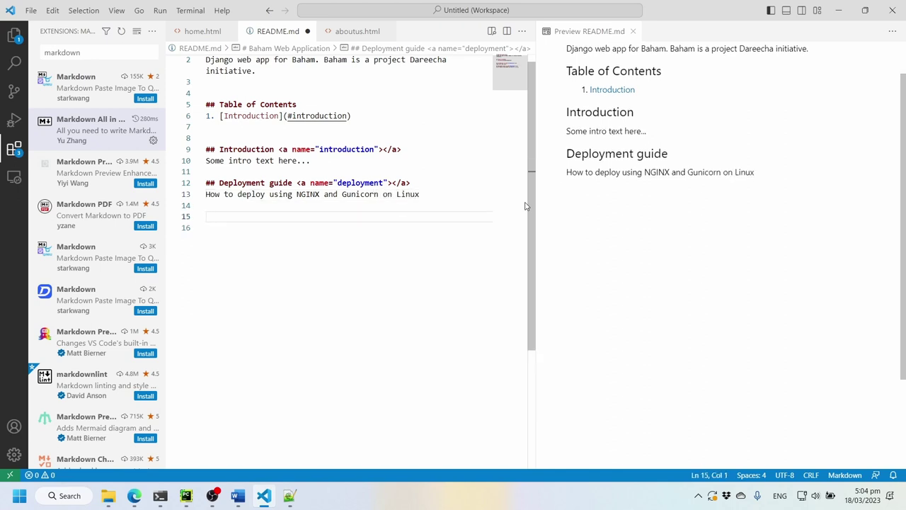
{"action": "type", "text": "## User "}
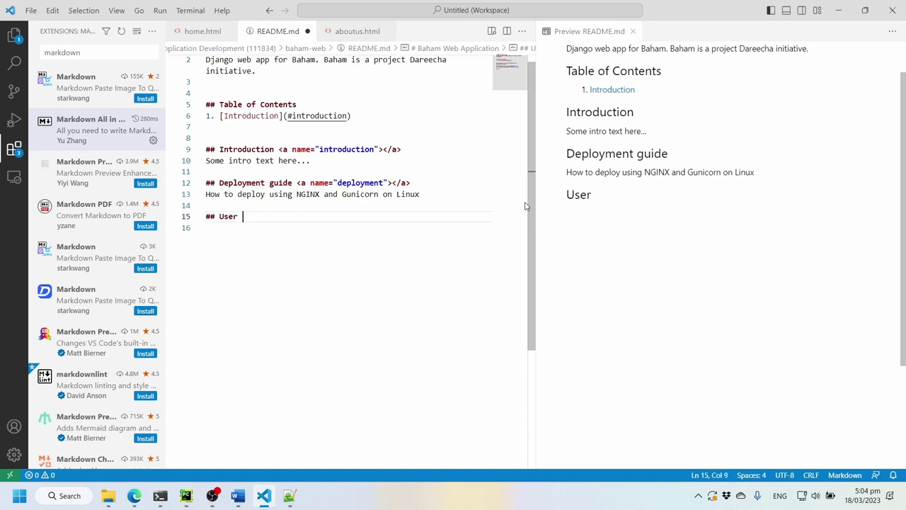
{"action": "type", "text": "guid"}
- Add an anchor to the "User guid" heading by copying the one from "Deployment guide", and set its name to "userguide"
{"action": "key", "text": "Up"}
{"action": "key", "text": "Up"}
{"action": "key", "text": "Up"}
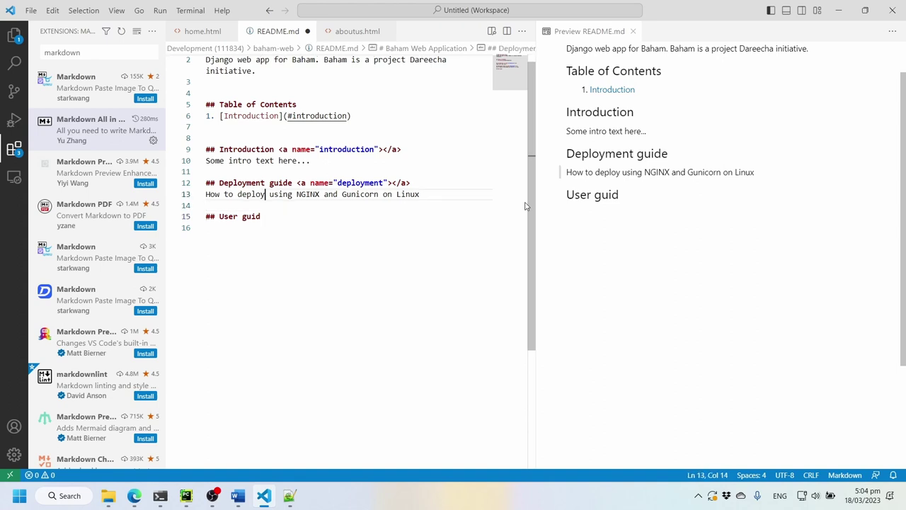
{"action": "key", "text": "ctrl+Right"}
{"action": "key", "text": "Right"}
{"action": "key", "text": "shift+End"}
{"action": "key", "text": "ctrl+c"}
{"action": "key", "text": "Down"}
{"action": "key", "text": "Down"}
{"action": "key", "text": "Down"}
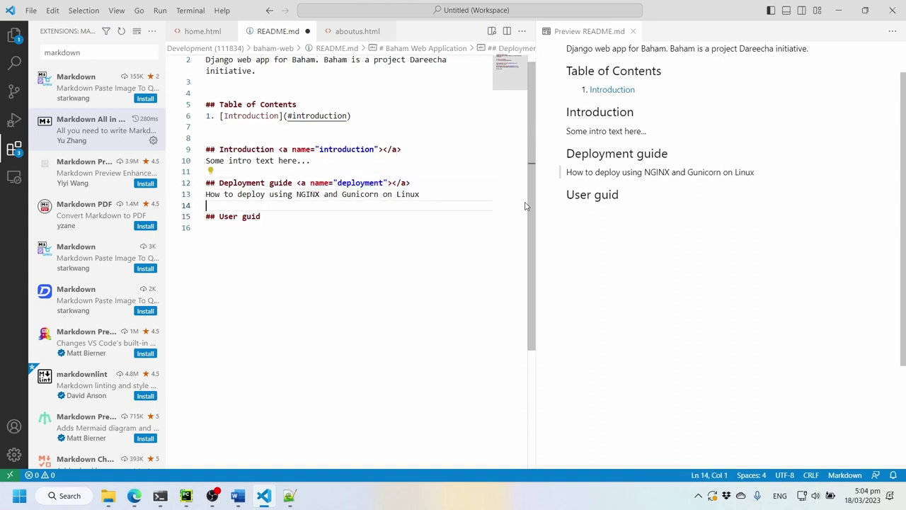
{"action": "key", "text": "ctrl+v"}
{"action": "key", "text": "ctrl+Left"}
{"action": "key", "text": "ctrl+Left"}
{"action": "key", "text": "ctrl+Left"}
{"action": "key", "text": "ctrl+shift+Right"}
{"action": "type", "text": "userguide"}
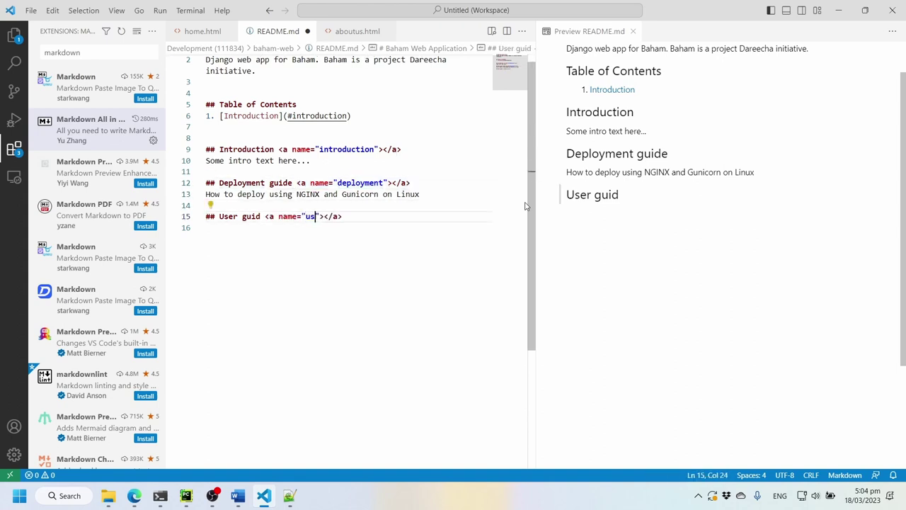
- Add a second table of contents item "[Deployment guide](#deployment)" below the Introduction item and save README.md
{"action": "key", "text": "Up"}
{"action": "key", "text": "Up"}
{"action": "key", "text": "Up"}
{"action": "key", "text": "Up"}
{"action": "key", "text": "Up"}
{"action": "key", "text": "Up"}
{"action": "key", "text": "Up"}
{"action": "key", "text": "Up"}
{"action": "key", "text": "Up"}
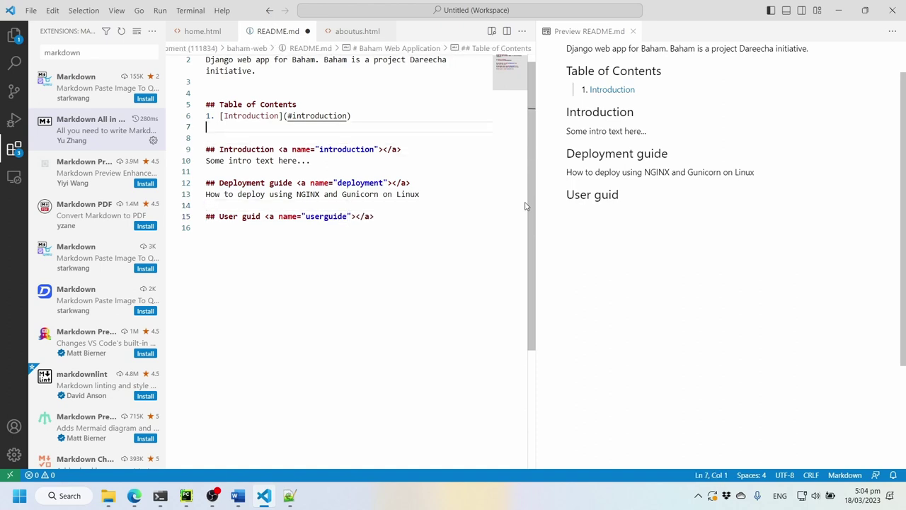
{"action": "key", "text": "End"}
{"action": "key", "text": "Return"}
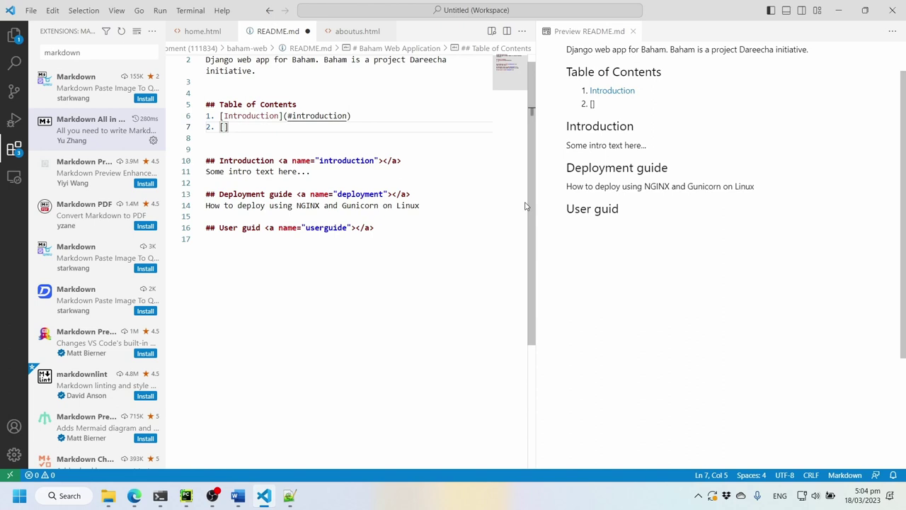
{"action": "type", "text": "Deployment "}
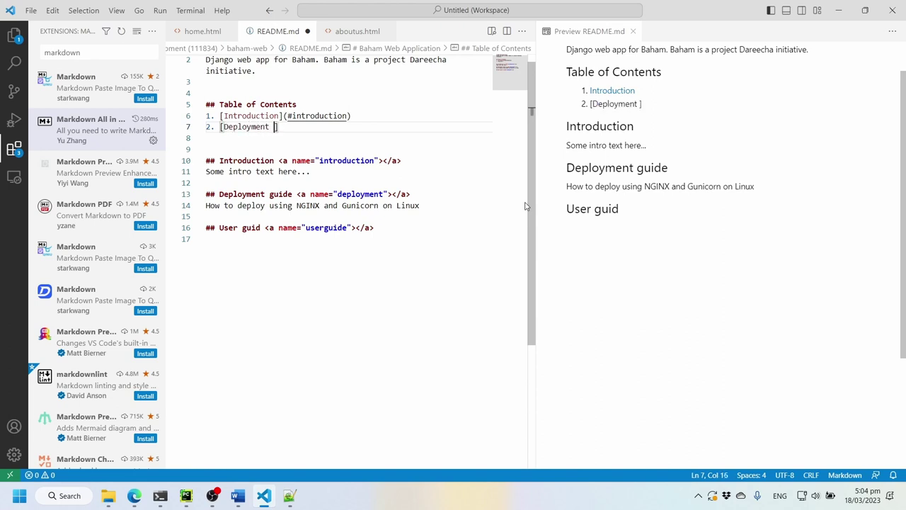
{"action": "type", "text": "guide](#de"}
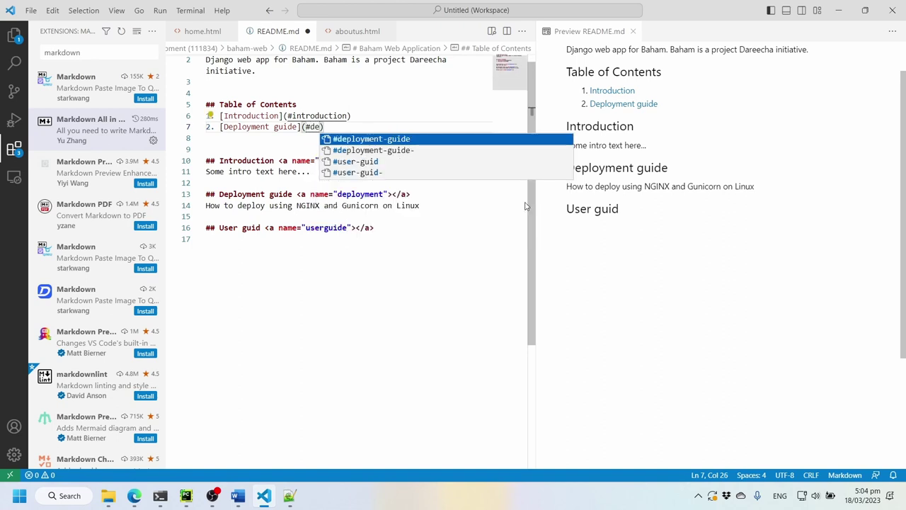
{"action": "key", "text": "Return"}
{"action": "key", "text": "BackSpace"}
{"action": "key", "text": "BackSpace"}
{"action": "key", "text": "BackSpace"}
{"action": "key", "text": "BackSpace"}
{"action": "key", "text": "BackSpace"}
{"action": "key", "text": "BackSpace"}
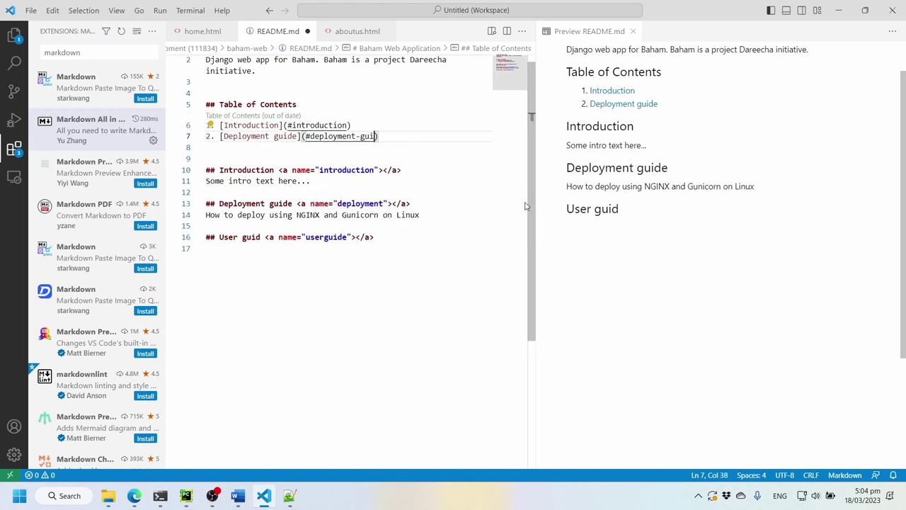
{"action": "key", "text": "Down"}
{"action": "key", "text": "Up"}
{"action": "key", "text": "End"}
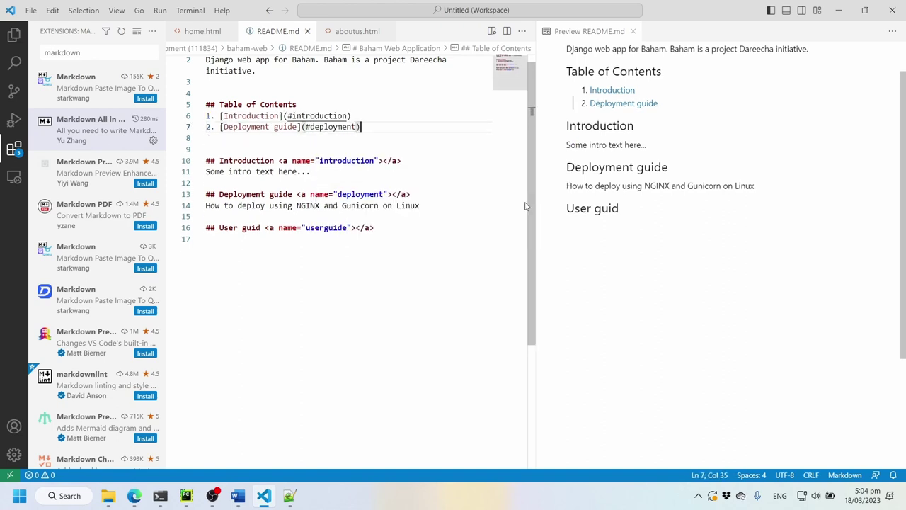
- Add a third table of contents item "[User guide](#userguide)" and save README.md
{"action": "key", "text": "Return"}
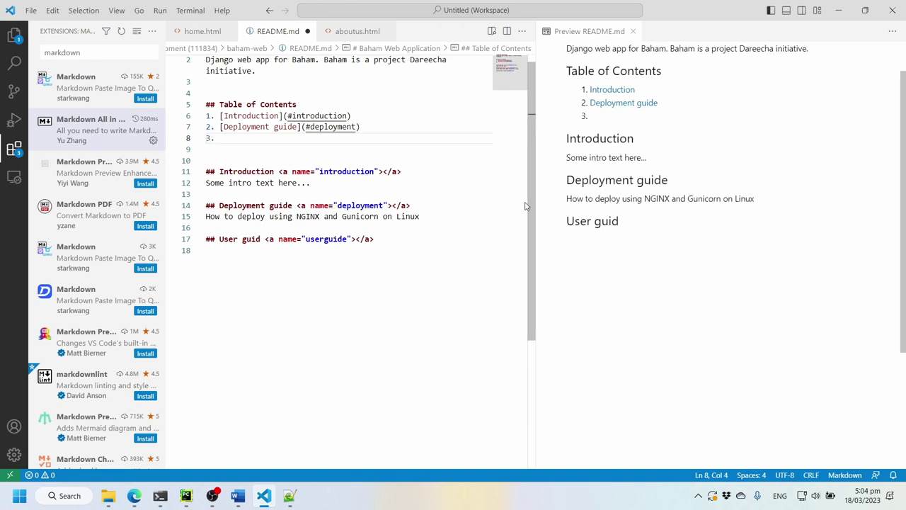
{"action": "type", "text": "[User guide]("}
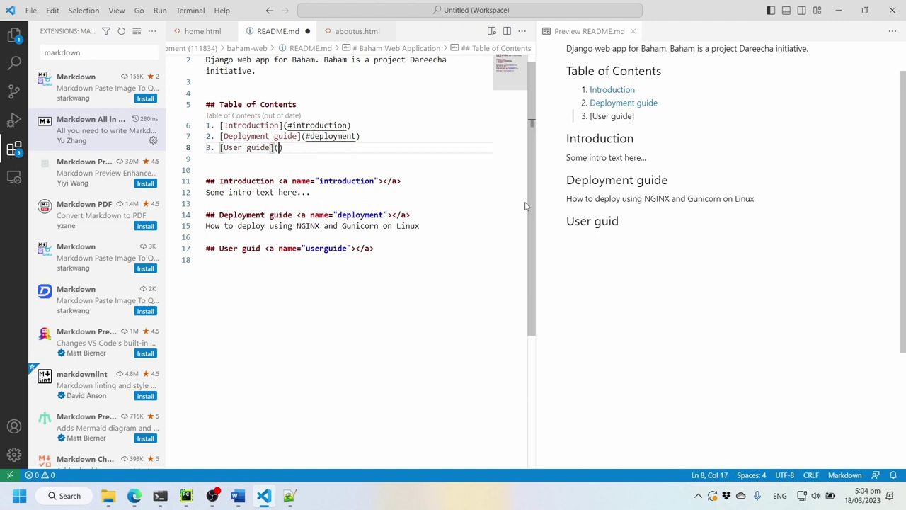
{"action": "type", "text": "#userguide)"}
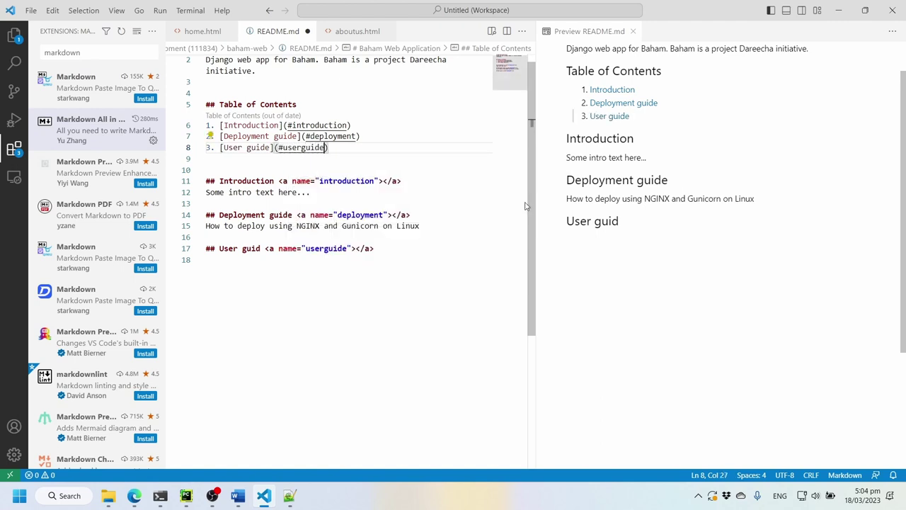
{"action": "key", "text": "ctrl+s"}
- Place the text cursor on the empty line below the "User guid" heading
{"action": "key", "text": "Down"}
{"action": "key", "text": "Down"}
{"action": "key", "text": "Down"}
{"action": "key", "text": "Down"}
{"action": "key", "text": "Down"}
{"action": "key", "text": "Down"}
{"action": "key", "text": "Down"}
{"action": "key", "text": "Down"}
{"action": "key", "text": "Down"}
{"action": "key", "text": "Down"}
{"action": "key", "text": "Down"}
{"action": "key", "text": "Down"}
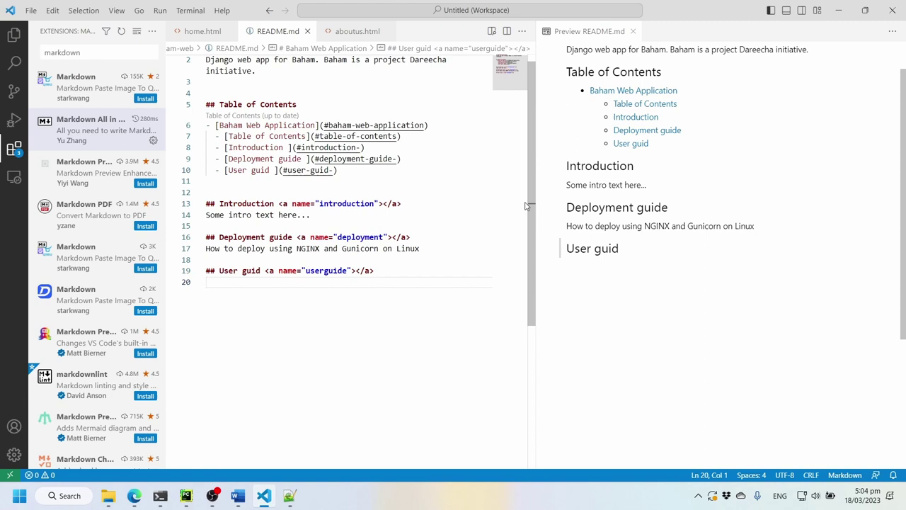
{"action": "type", "text": "How"}
{"action": "key", "text": "BackSpace"}
{"action": "key", "text": "BackSpace"}
{"action": "key", "text": "BackSpace"}
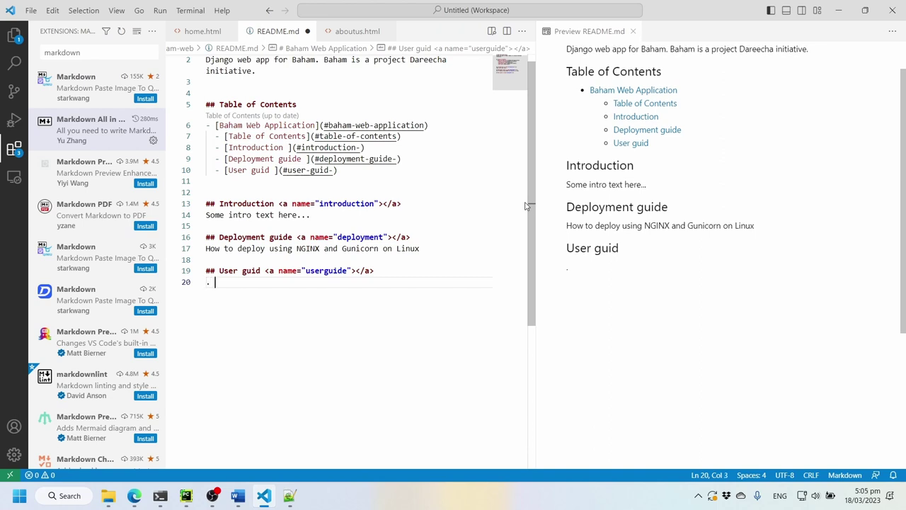
{"action": "type", "text": ". how to"}
{"action": "key", "text": "BackSpace"}
{"action": "key", "text": "BackSpace"}
{"action": "key", "text": "BackSpace"}
{"action": "key", "text": "BackSpace"}
{"action": "key", "text": "BackSpace"}
{"action": "key", "text": "BackSpace"}
{"action": "key", "text": "BackSpace"}
{"action": "key", "text": "BackSpace"}
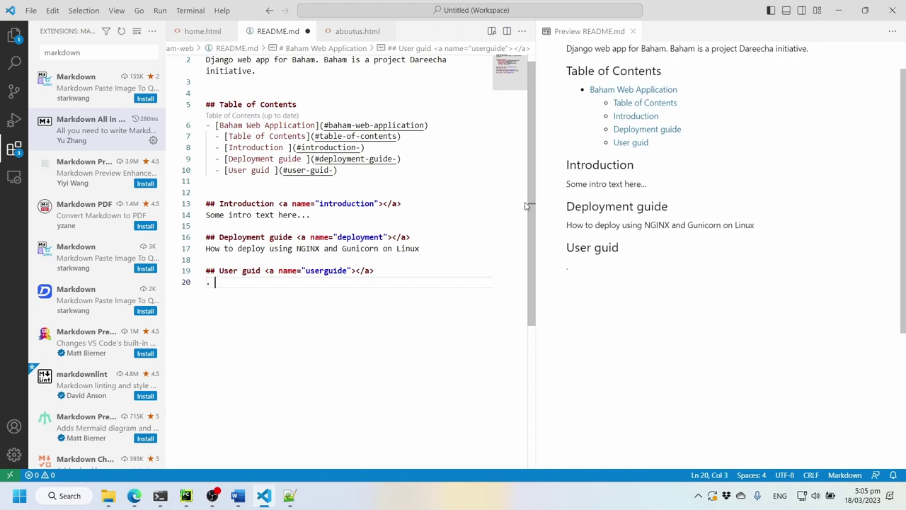
- Start a bulleted list under the "User guid" heading with "How to register a new user" and "How to search for vehicles"
{"action": "type", "text": "* How to "}
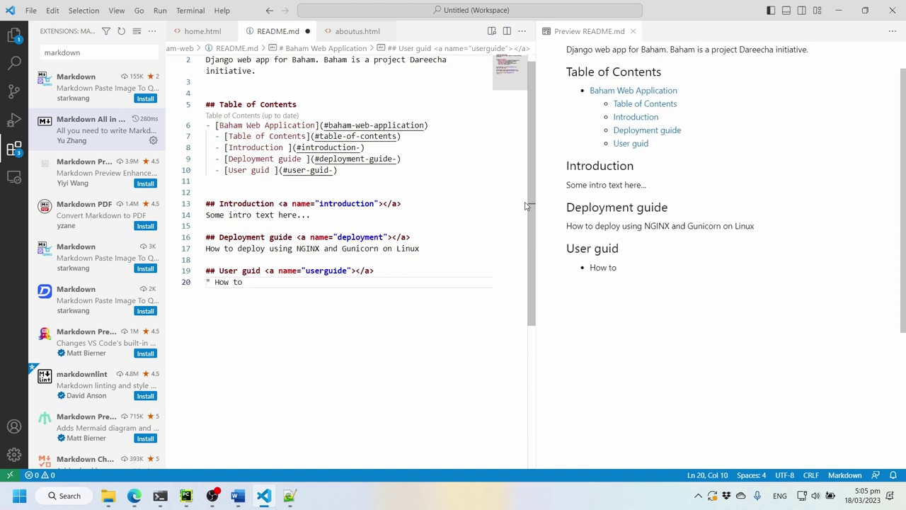
{"action": "type", "text": "register a new user"}
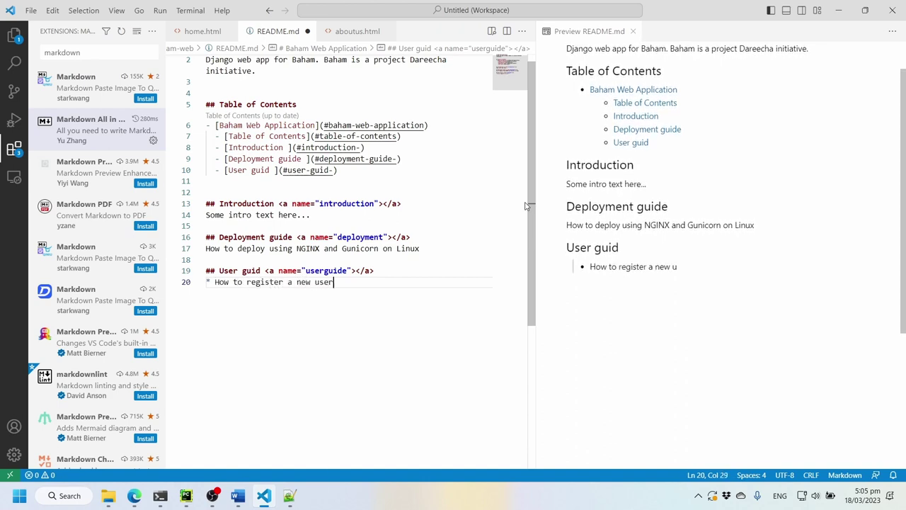
{"action": "key", "text": "Return"}
{"action": "type", "text": "How to "}
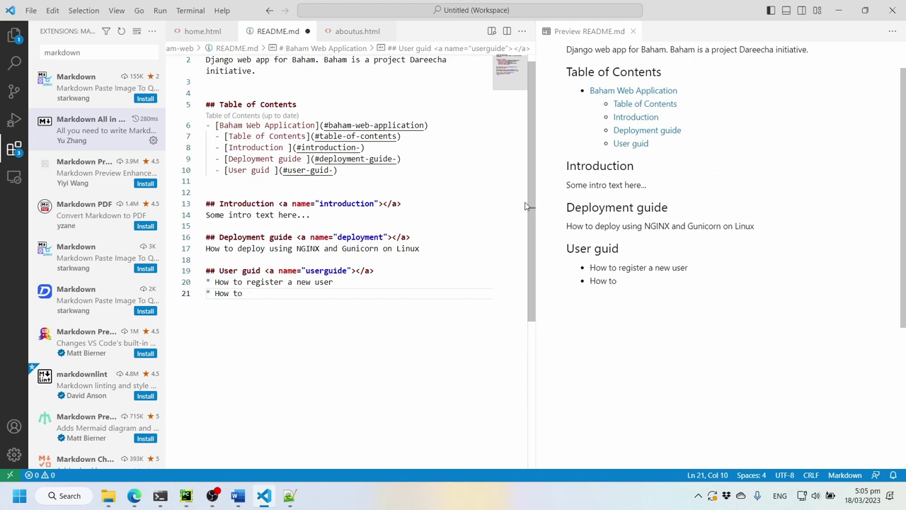
{"action": "type", "text": "search for vehicles"}
{"action": "key", "text": "Return"}
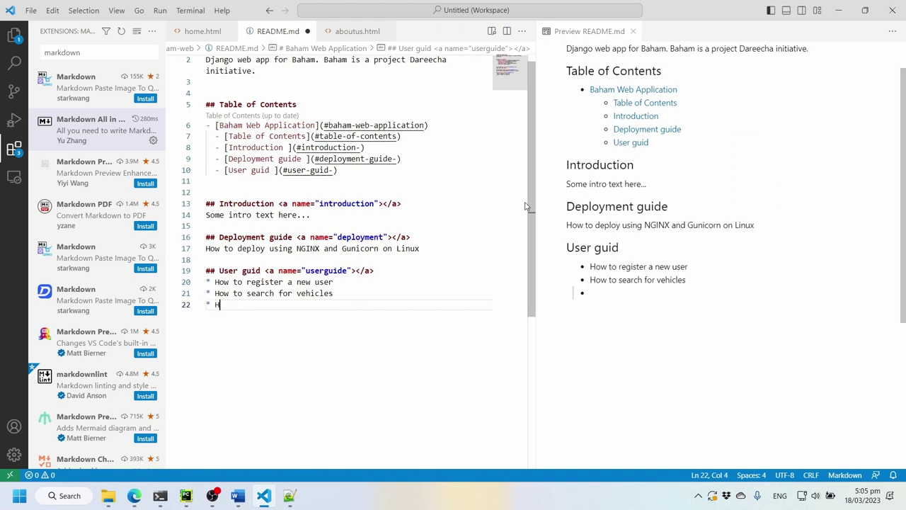
- Add the bullets "How to terminate a contract" and "..." to the list, and end it with a blank line
{"action": "type", "text": "How to ter"}
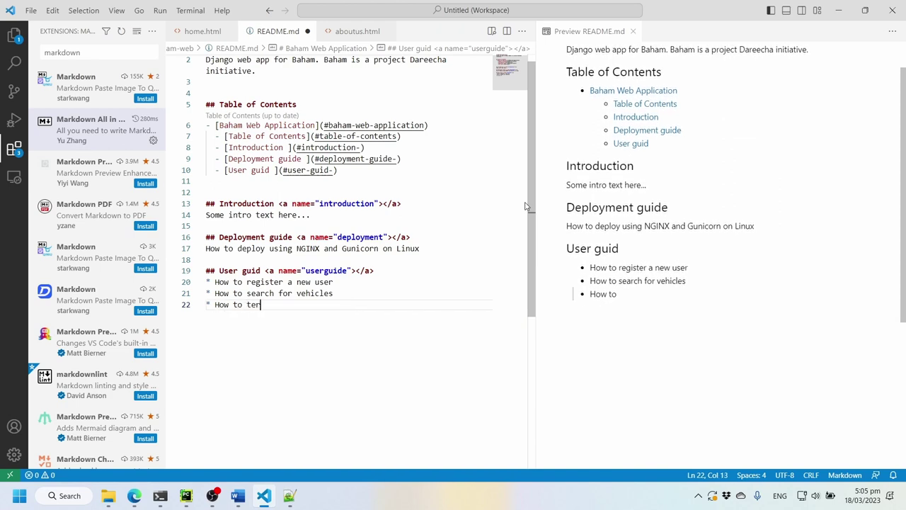
{"action": "type", "text": "minate a contract"}
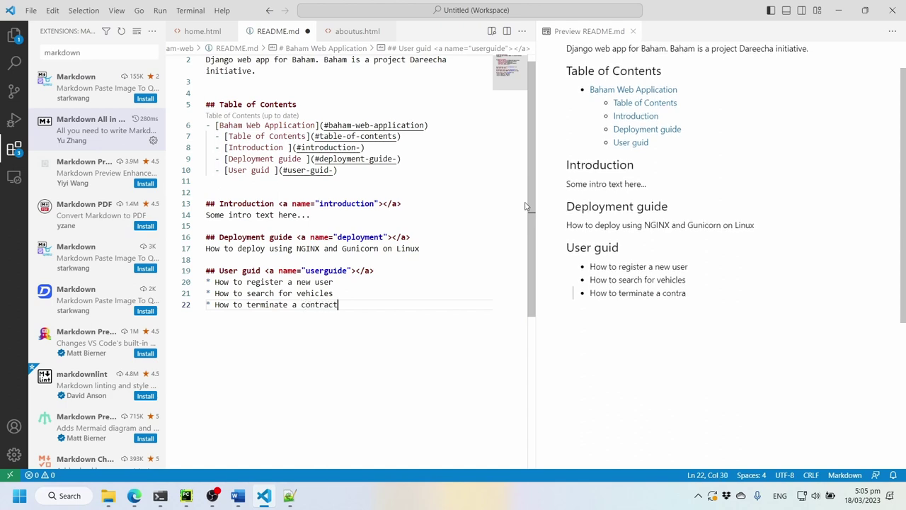
{"action": "key", "text": "Return"}
{"action": "type", "text": "..."}
{"action": "key", "text": "Return"}
{"action": "key", "text": "Return"}
{"action": "key", "text": "Return"}
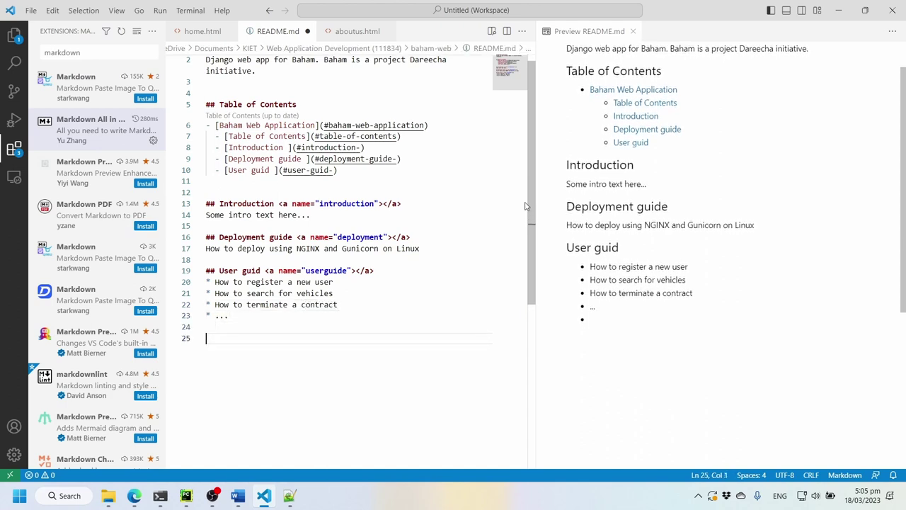
- Save README.md and correct the "User guid" section heading to "User guide"
{"action": "key", "text": "ctrl+s"}
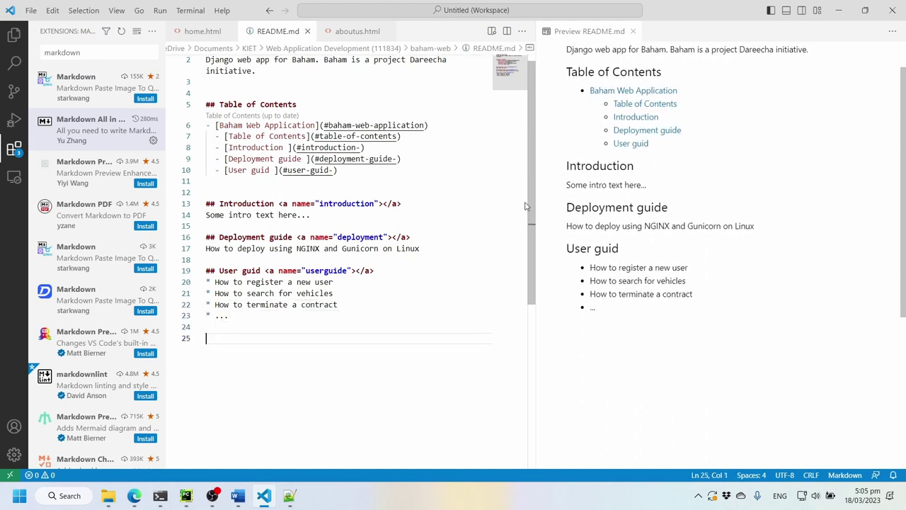
{"action": "key", "text": "Up"}
{"action": "key", "text": "Up"}
{"action": "key", "text": "Up"}
{"action": "key", "text": "Up"}
{"action": "key", "text": "Up"}
{"action": "key", "text": "Up"}
{"action": "key", "text": "Right"}
{"action": "key", "text": "Right"}
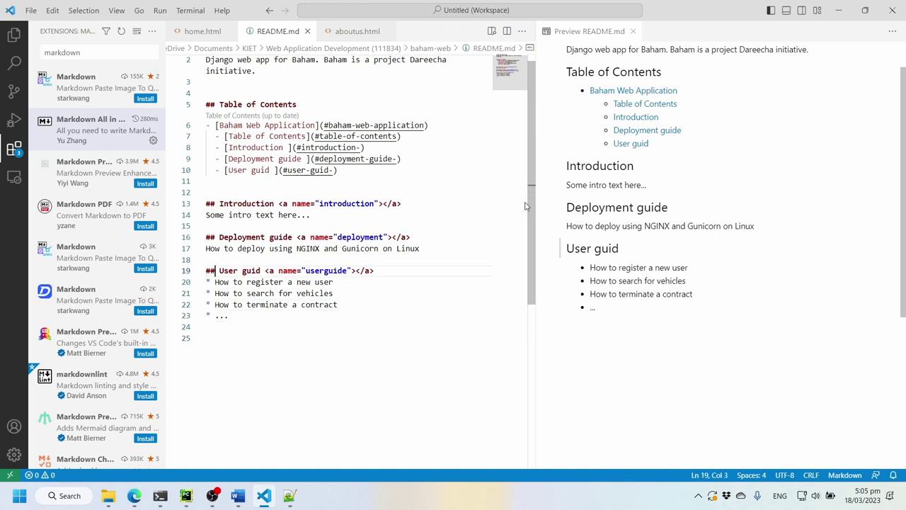
{"action": "key", "text": "ctrl+Right"}
{"action": "type", "text": "e"}
- Copy the Deployment guide heading with its text line and paste them at the end of README.md
{"action": "key", "text": "Down"}
{"action": "key", "text": "Down"}
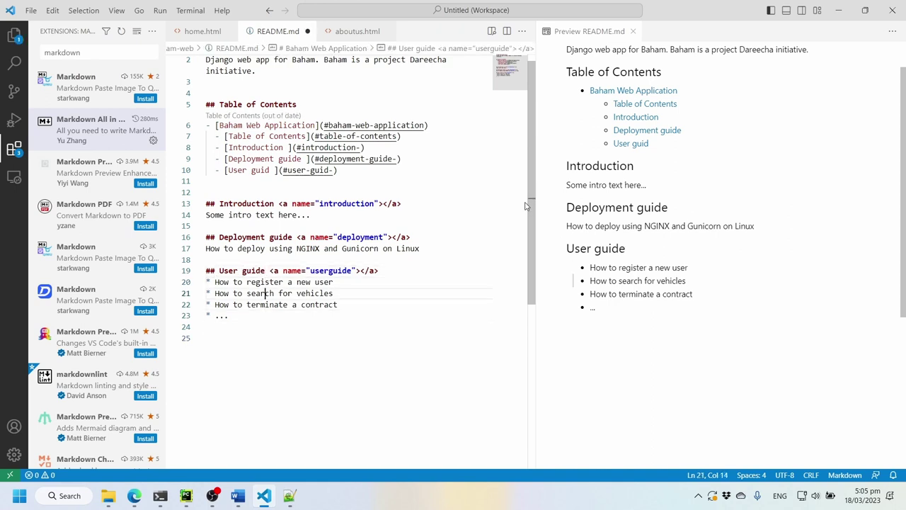
{"action": "key", "text": "Up"}
{"action": "key", "text": "Up"}
{"action": "key", "text": "Up"}
{"action": "key", "text": "Up"}
{"action": "key", "text": "Up"}
{"action": "key", "text": "Home"}
{"action": "key", "text": "shift+Down"}
{"action": "key", "text": "shift+Down"}
{"action": "key", "text": "ctrl+c"}
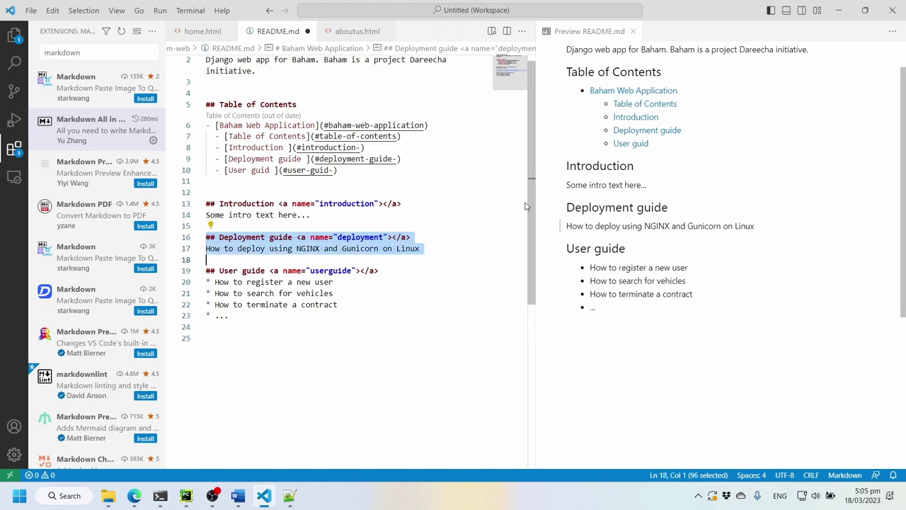
{"action": "key", "text": "Down"}
{"action": "key", "text": "ctrl+End"}
{"action": "key", "text": "ctrl+v"}
- Rename the pasted "Deployment guide" heading at the end of the file to "Troubleshooting"
{"action": "key", "text": "Up"}
{"action": "key", "text": "Up"}
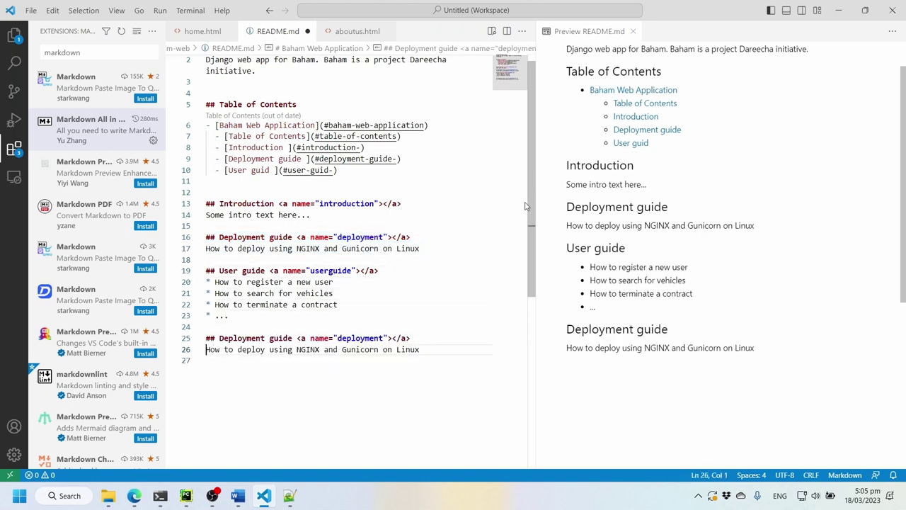
{"action": "key", "text": "Right"}
{"action": "key", "text": "ctrl+shift+Right"}
{"action": "key", "text": "ctrl+shift+Right"}
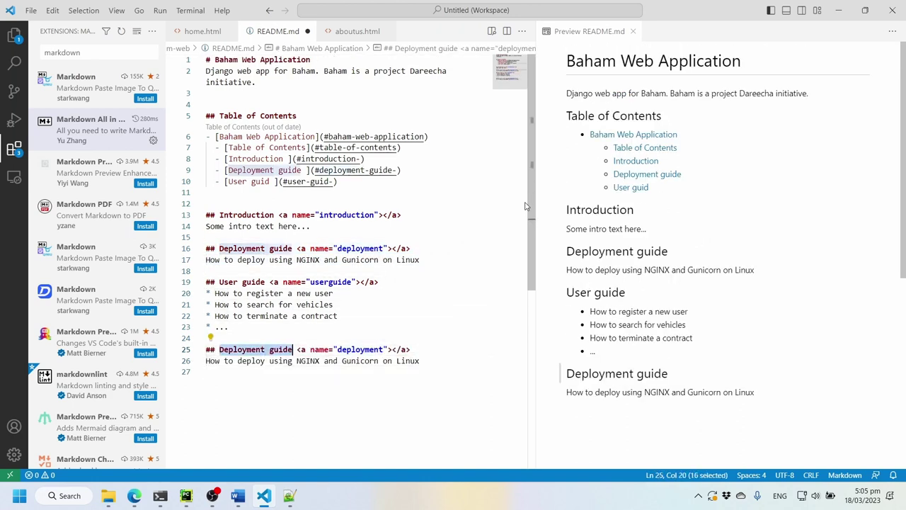
{"action": "type", "text": "troub"}
{"action": "key", "text": "ctrl+BackSpace"}
{"action": "type", "text": "Troub"}
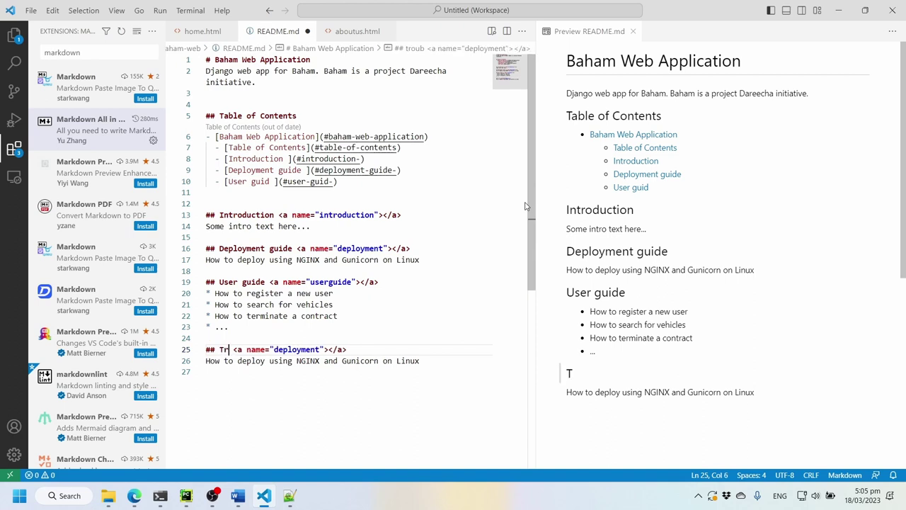
{"action": "type", "text": "leshooting"}
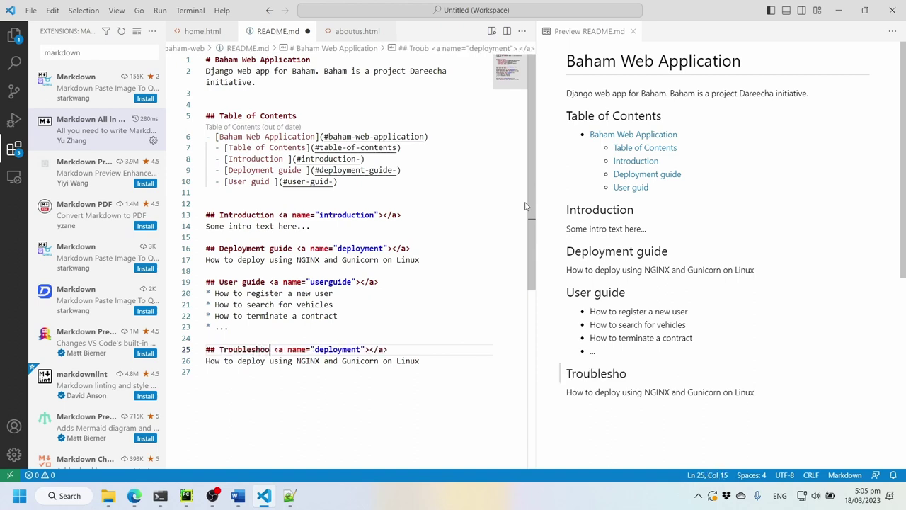
- Change the Troubleshooting heading's anchor name to "troubleshooting"
{"action": "key", "text": "ctrl+Right"}
{"action": "key", "text": "ctrl+Right"}
{"action": "key", "text": "ctrl+Right"}
{"action": "key", "text": "ctrl+Right"}
{"action": "key", "text": "ctrl+shift+Right"}
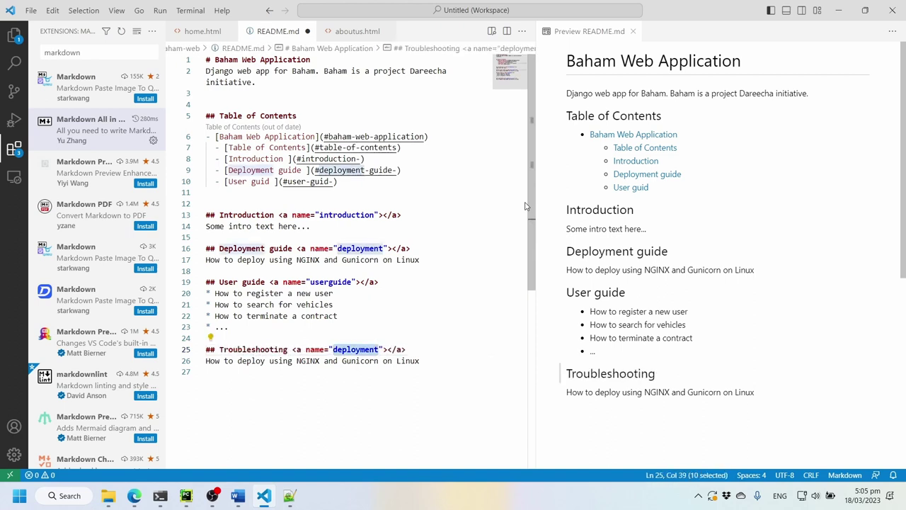
{"action": "type", "text": "troubleshoot"}
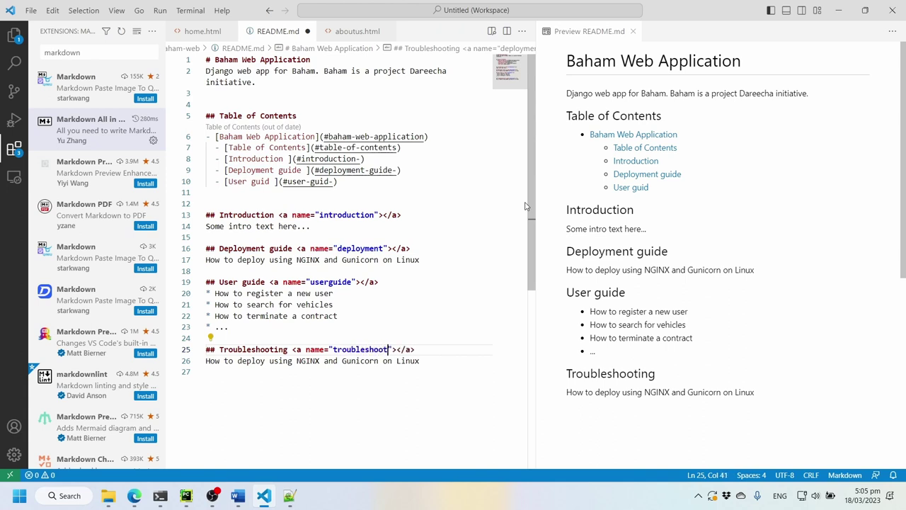
{"action": "type", "text": "ing"}
- Add an empty list item below the "User guid" entry in the table of contents
{"action": "key", "text": "Up"}
{"action": "key", "text": "Up"}
{"action": "key", "text": "Up"}
{"action": "key", "text": "Up"}
{"action": "key", "text": "Up"}
{"action": "key", "text": "Up"}
{"action": "key", "text": "Up"}
{"action": "key", "text": "Up"}
{"action": "key", "text": "Up"}
{"action": "key", "text": "Up"}
{"action": "key", "text": "Up"}
{"action": "key", "text": "Up"}
{"action": "key", "text": "Up"}
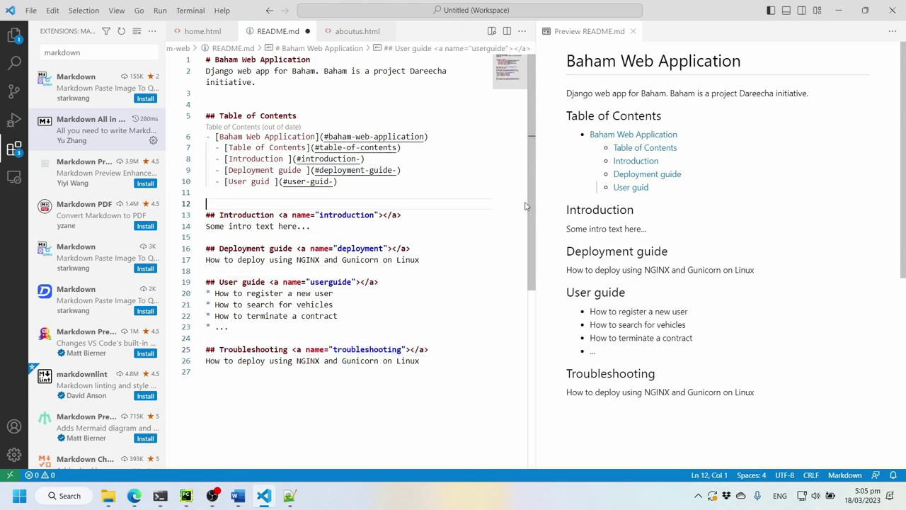
{"action": "key", "text": "Up"}
{"action": "key", "text": "Up"}
{"action": "key", "text": "End"}
{"action": "key", "text": "Return"}
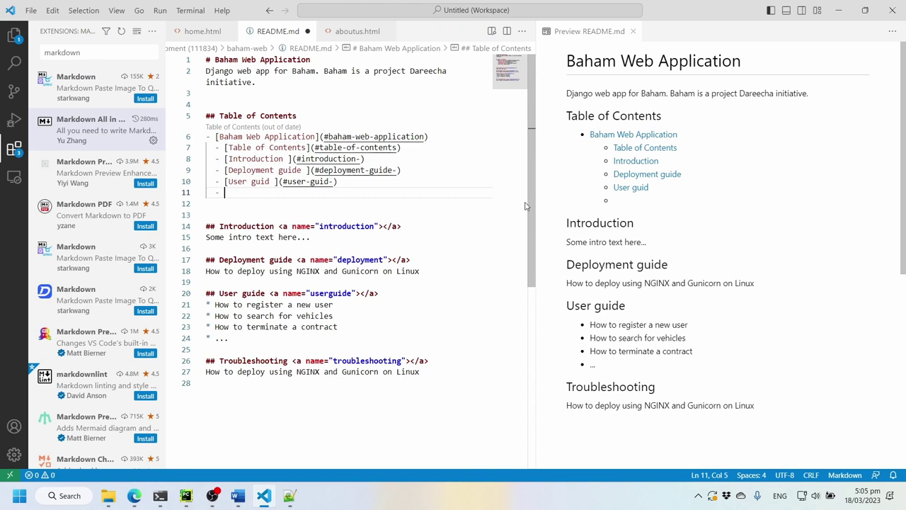
- Fill in the new table of contents item as "[Troubleshooting](#troubleshooting)" and save README.md
{"action": "type", "text": "[Troube"}
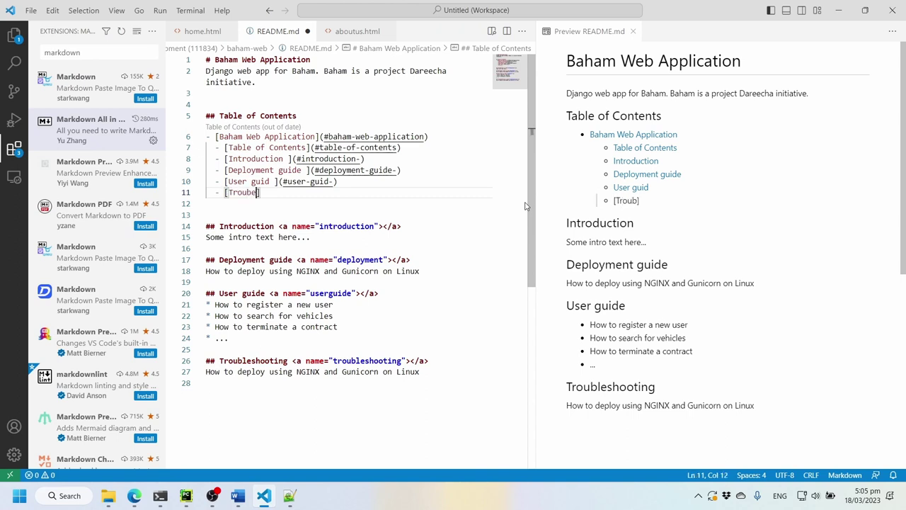
{"action": "key", "text": "BackSpace"}
{"action": "type", "text": "leshooting ]"}
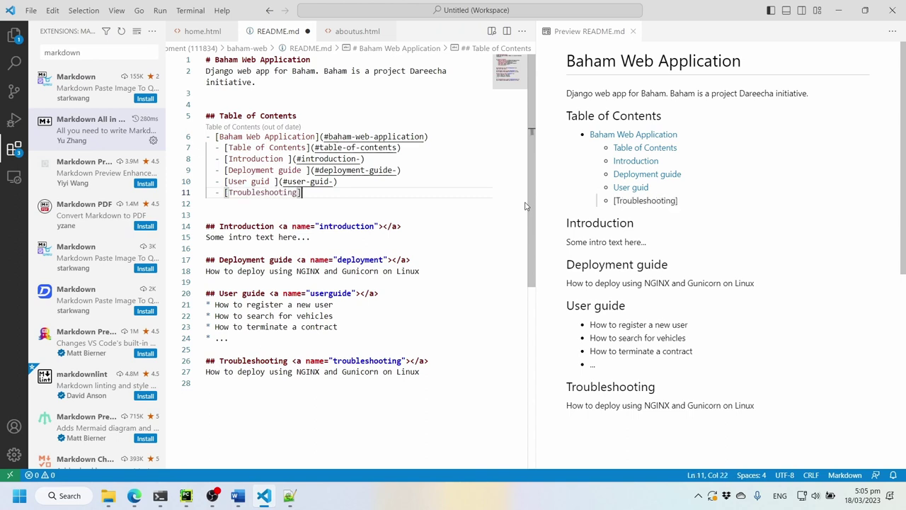
{"action": "type", "text": "(#"}
{"action": "key", "text": "Return"}
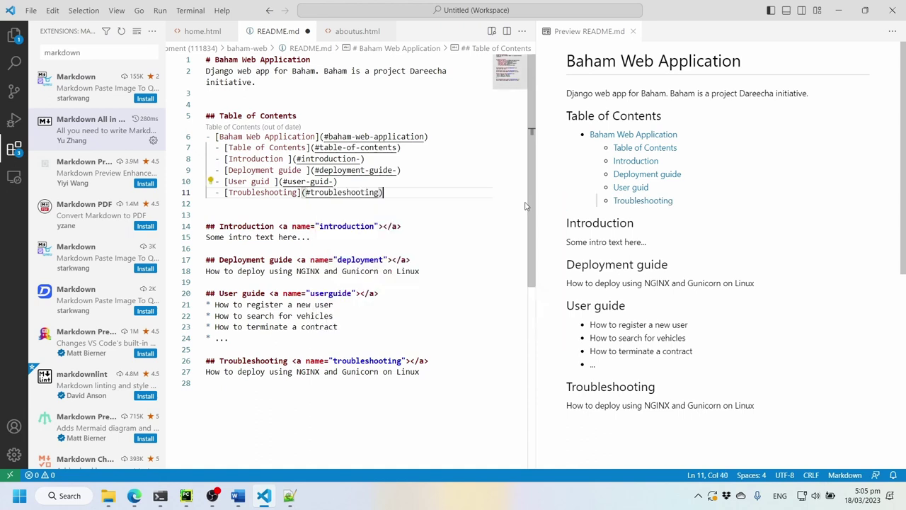
{"action": "key", "text": "ctrl+s"}
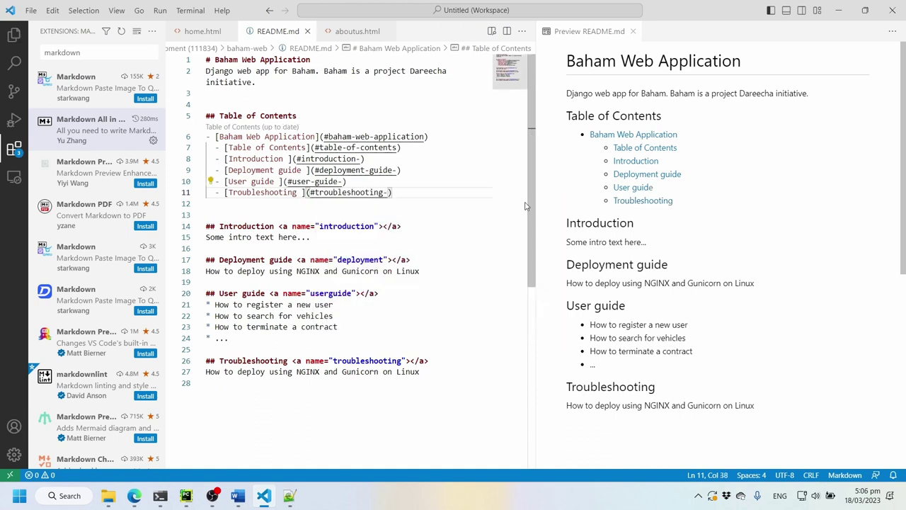
- Try to remove the trailing hyphen from the Troubleshooting link in the table of contents and save README.md
{"action": "key", "text": "Right"}
{"action": "key", "text": "Right"}
{"action": "key", "text": "Right"}
{"action": "key", "text": "BackSpace"}
{"action": "key", "text": "ctrl+s"}
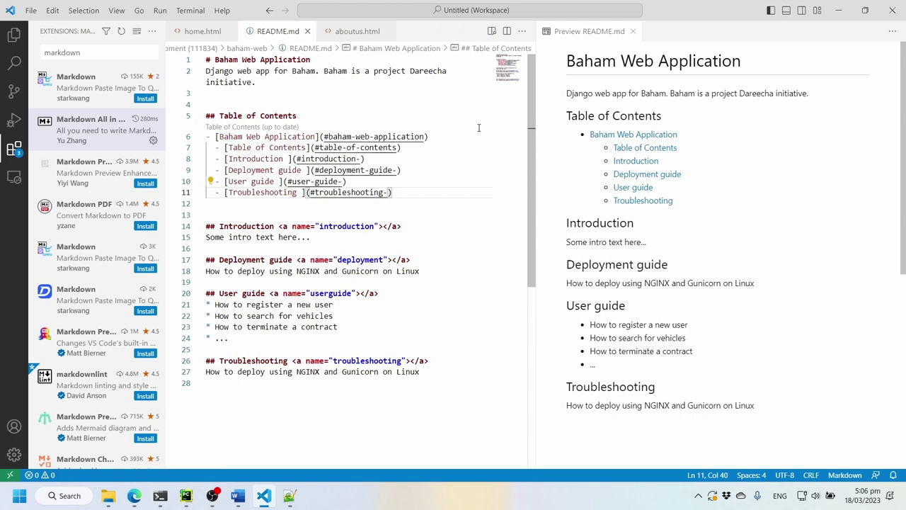
- Uninstall the Markdown All in One extension and reload the editor
{"action": "left_click", "coordinate": [68, 126]}
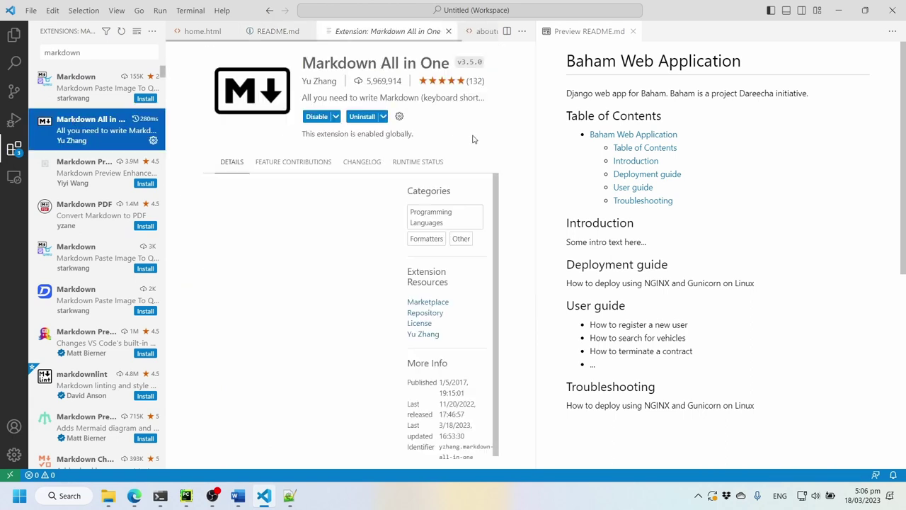
{"action": "left_click", "coordinate": [361, 117]}
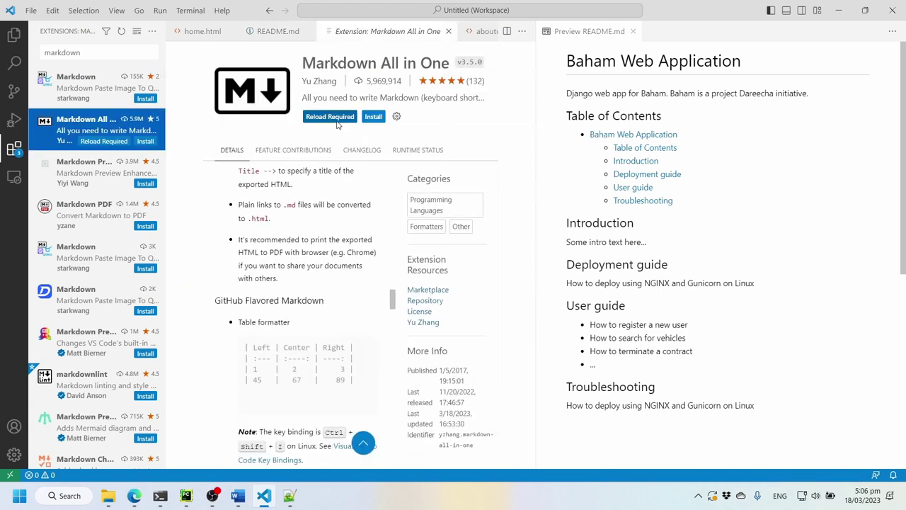
{"action": "left_click", "coordinate": [337, 121]}
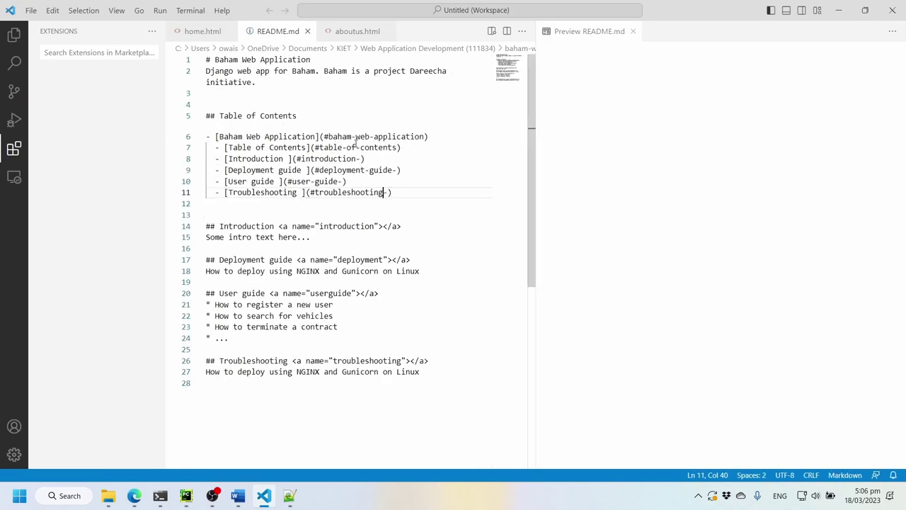
- Outdent the table of contents items to the top level and answer the parent Git repository question with Never
{"action": "left_click", "coordinate": [426, 191]}
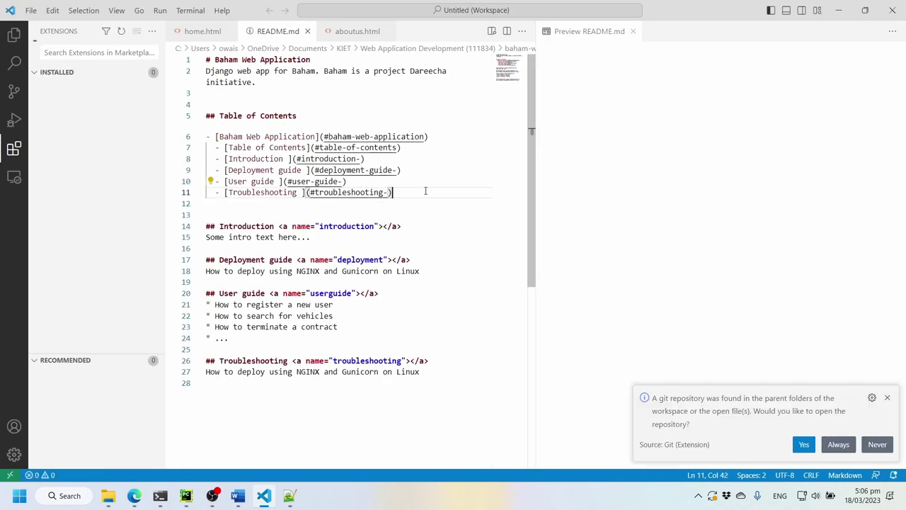
{"action": "key", "text": "shift+Up"}
{"action": "key", "text": "shift+Up"}
{"action": "key", "text": "shift+Up"}
{"action": "key", "text": "shift+Up"}
{"action": "key", "text": "shift+Up"}
{"action": "key", "text": "shift+Home"}
{"action": "key", "text": "shift+Tab"}
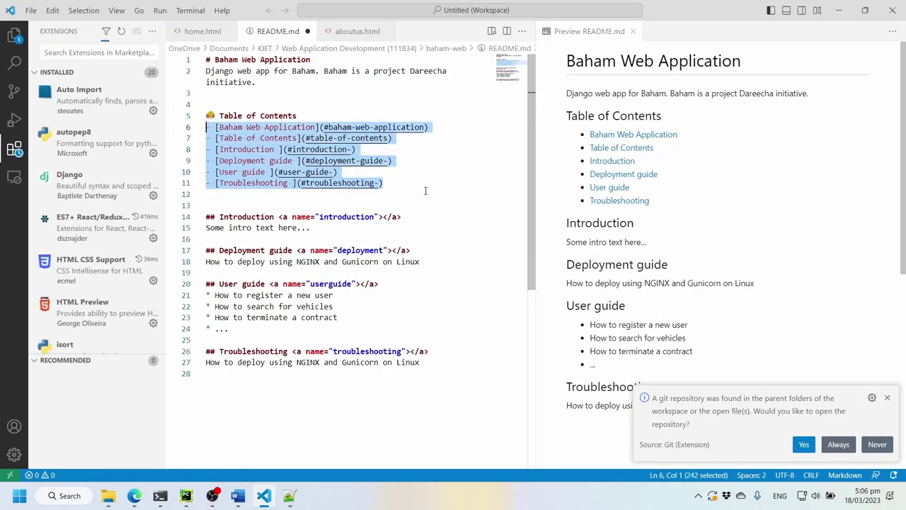
{"action": "left_click", "coordinate": [425, 190]}
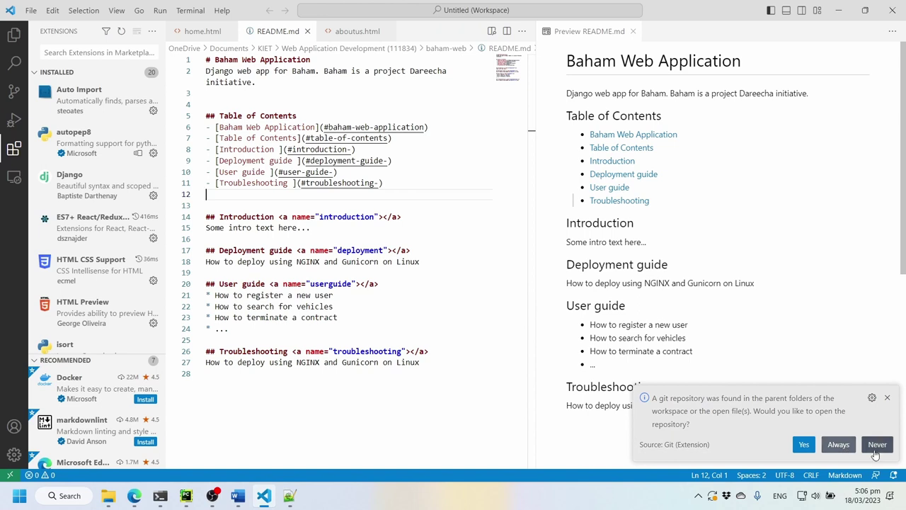
{"action": "left_click", "coordinate": [876, 444]}
- Select the word "NGINX" in the text line of the Deployment guide section
{"action": "left_click", "coordinate": [375, 388]}
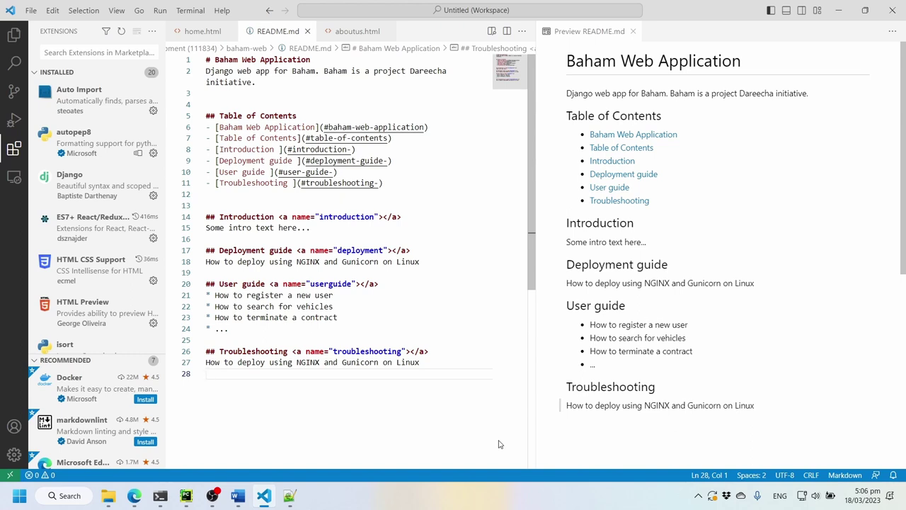
{"action": "key", "text": "Up"}
{"action": "key", "text": "Up"}
{"action": "key", "text": "Up"}
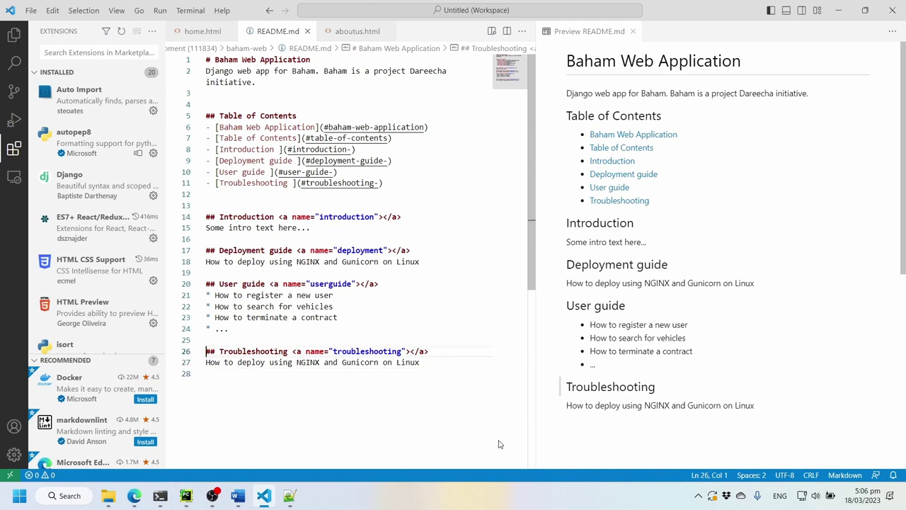
{"action": "key", "text": "Up"}
{"action": "key", "text": "Up"}
{"action": "key", "text": "Up"}
{"action": "key", "text": "Up"}
{"action": "key", "text": "Up"}
{"action": "key", "text": "Up"}
{"action": "key", "text": "Up"}
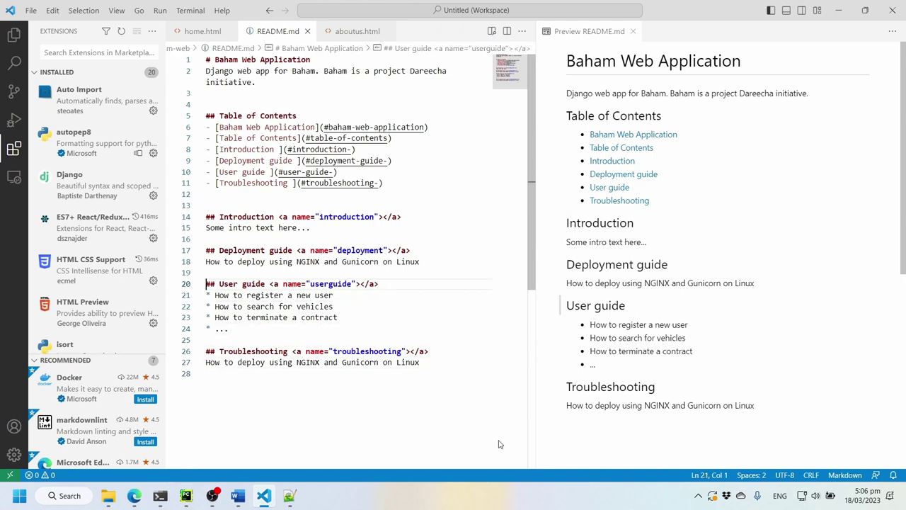
{"action": "key", "text": "ctrl+Right"}
{"action": "key", "text": "ctrl+Right"}
{"action": "key", "text": "ctrl+shift+Left"}
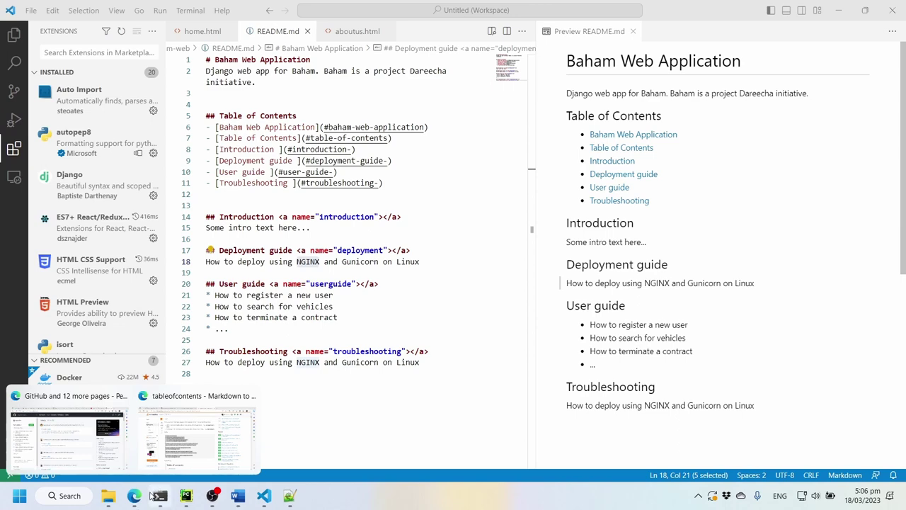
- Switch to the Microsoft Edge window with the Stack Overflow answer and close that tab and the Markdown search tab
{"action": "left_click", "coordinate": [203, 435]}
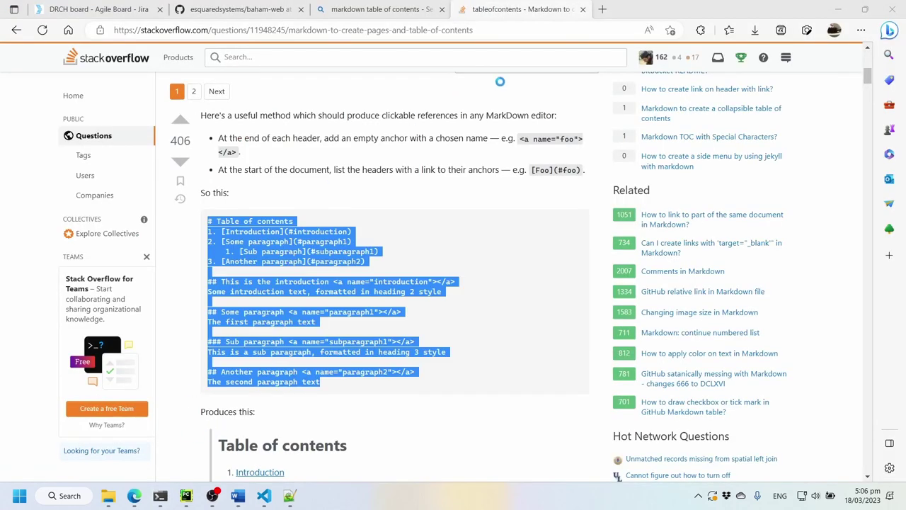
{"action": "left_click", "coordinate": [506, 170]}
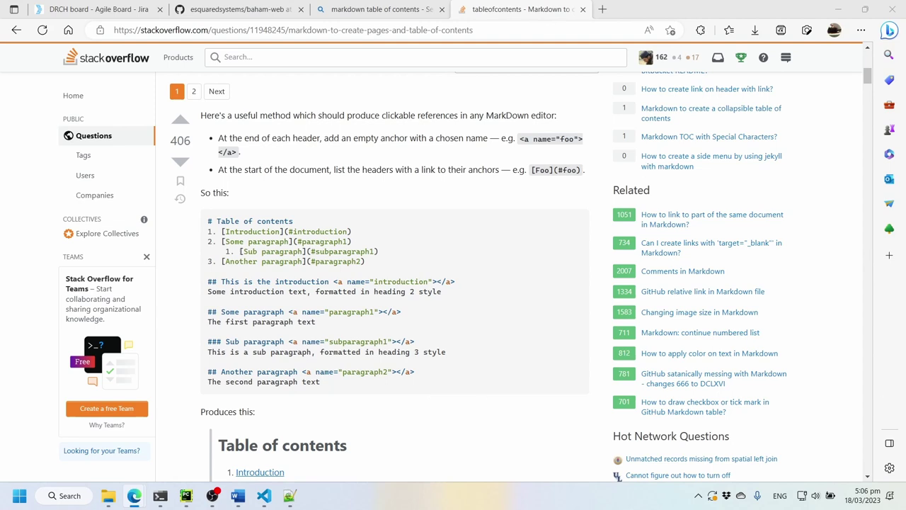
{"action": "key", "text": "ctrl+w"}
{"action": "key", "text": "ctrl+w"}
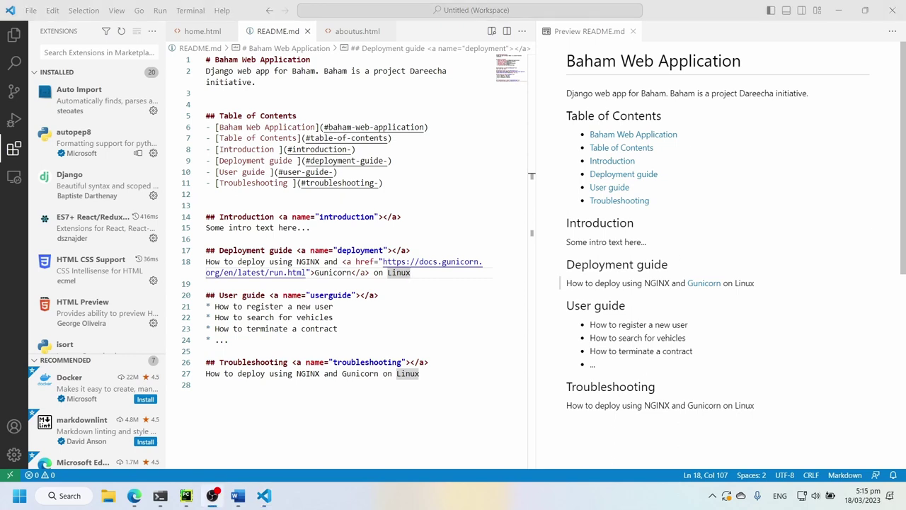
{"action": "scroll", "coordinate": [513, 438], "scroll_direction": "down", "scroll_amount": 4}
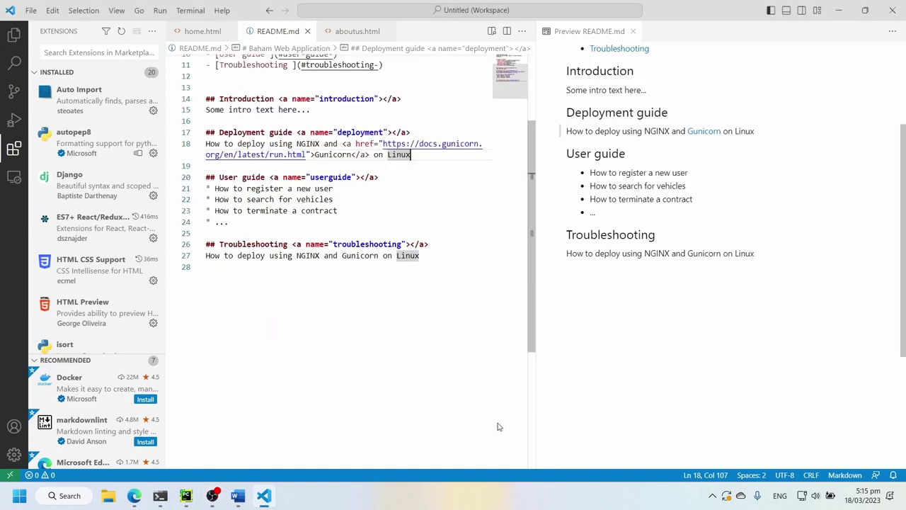
{"action": "scroll", "coordinate": [498, 401], "scroll_direction": "up", "scroll_amount": 3}
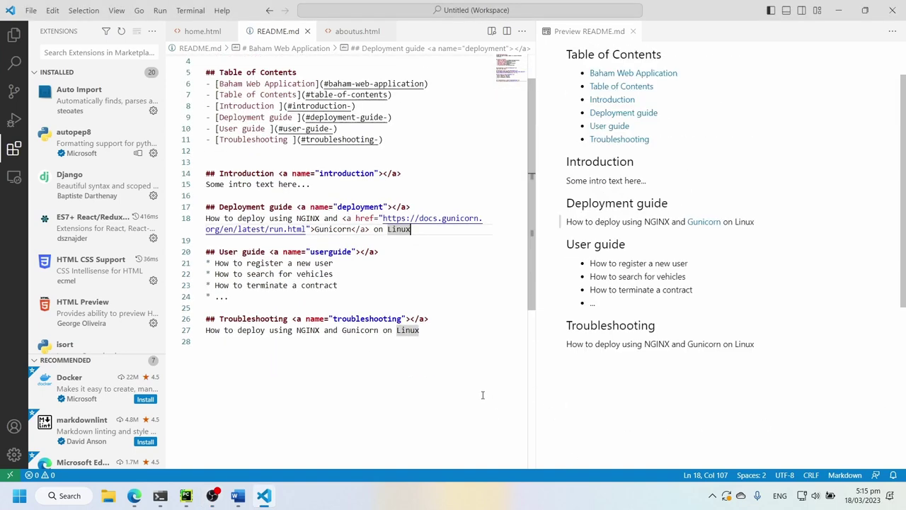
{"action": "left_click", "coordinate": [394, 386]}
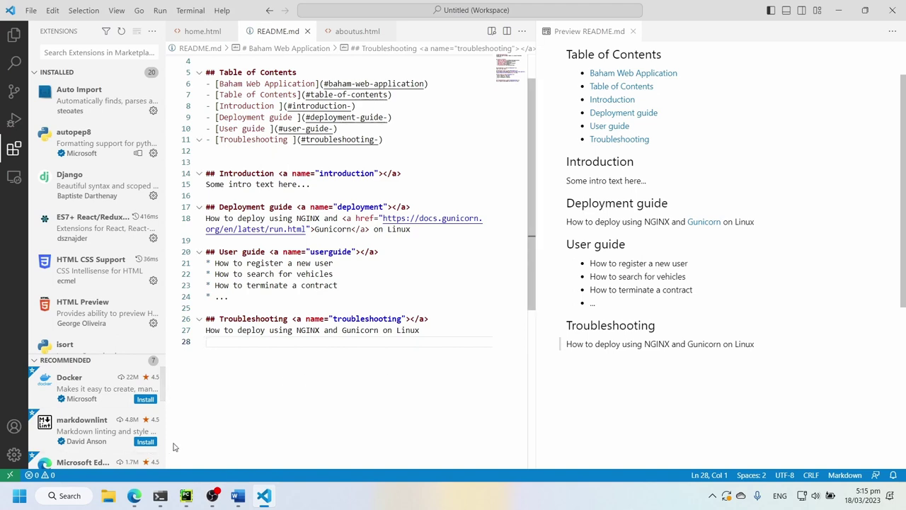
- Switch to Microsoft Edge and look through StackEdit's Welcome file down to the Publication section
{"action": "mouse_move", "coordinate": [140, 498]}
{"action": "left_click", "coordinate": [71, 433]}
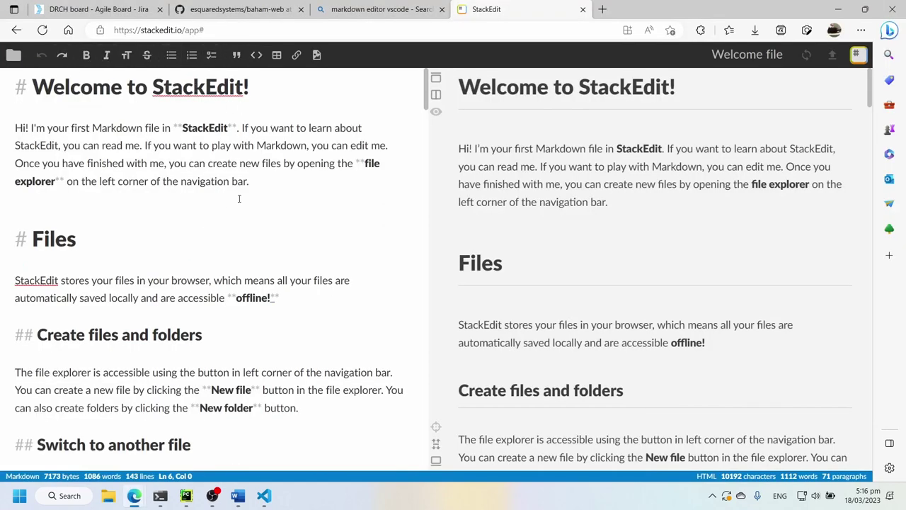
{"action": "scroll", "coordinate": [307, 299], "scroll_direction": "down", "scroll_amount": 15}
{"action": "scroll", "coordinate": [318, 315], "scroll_direction": "down", "scroll_amount": 20}
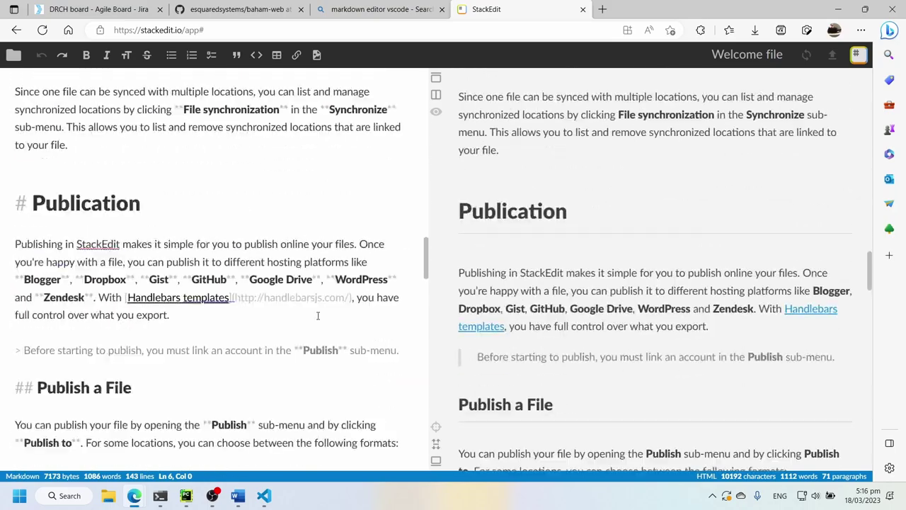
- Add a blockquote reading "start server" above the Files heading in StackEdit's Welcome file
{"action": "scroll", "coordinate": [318, 317], "scroll_direction": "down", "scroll_amount": 5}
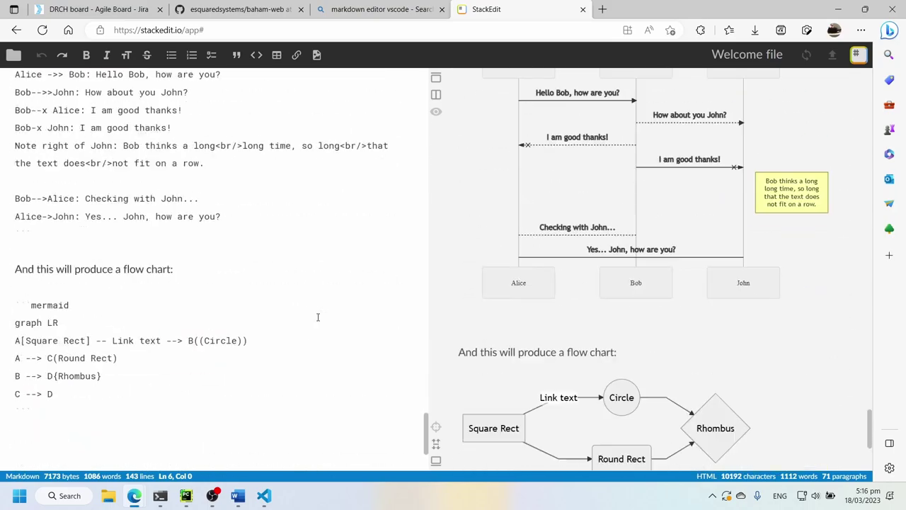
{"action": "scroll", "coordinate": [318, 317], "scroll_direction": "up", "scroll_amount": 20}
{"action": "scroll", "coordinate": [318, 316], "scroll_direction": "up", "scroll_amount": 20}
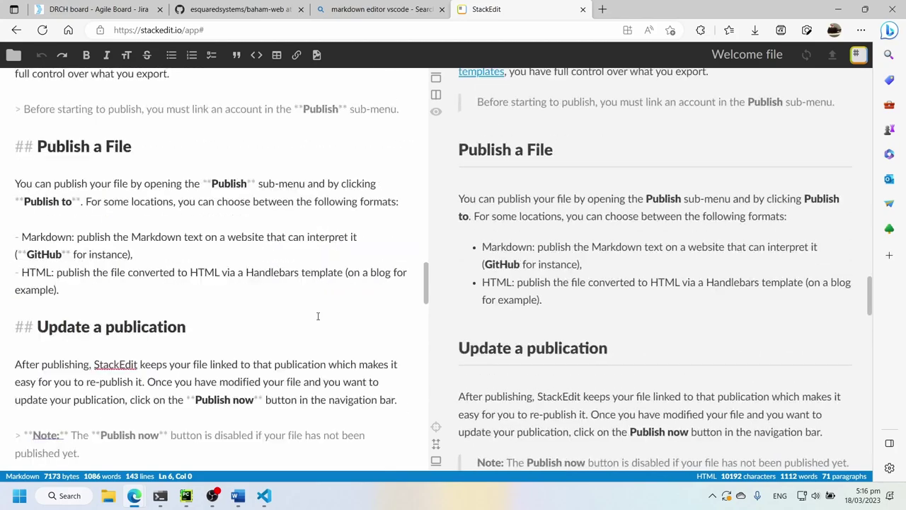
{"action": "scroll", "coordinate": [311, 291], "scroll_direction": "up", "scroll_amount": 3}
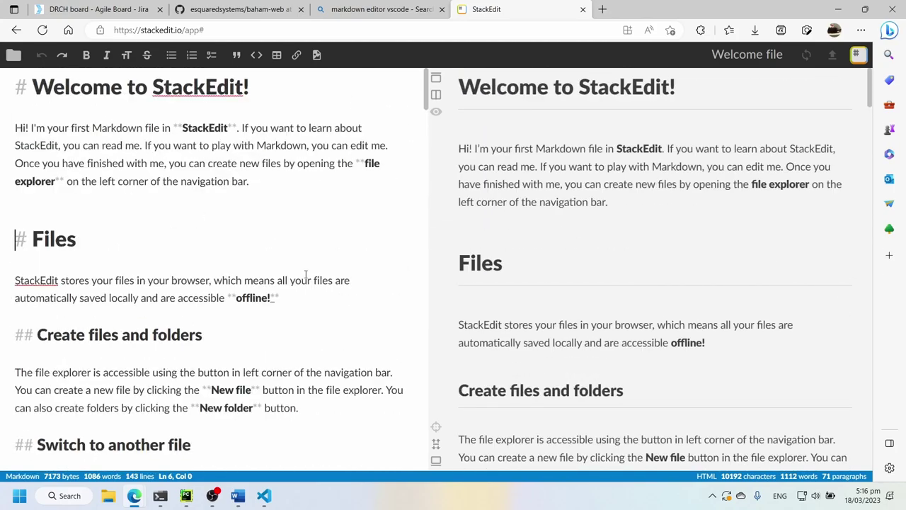
{"action": "left_click", "coordinate": [91, 198]}
{"action": "key", "text": "Return"}
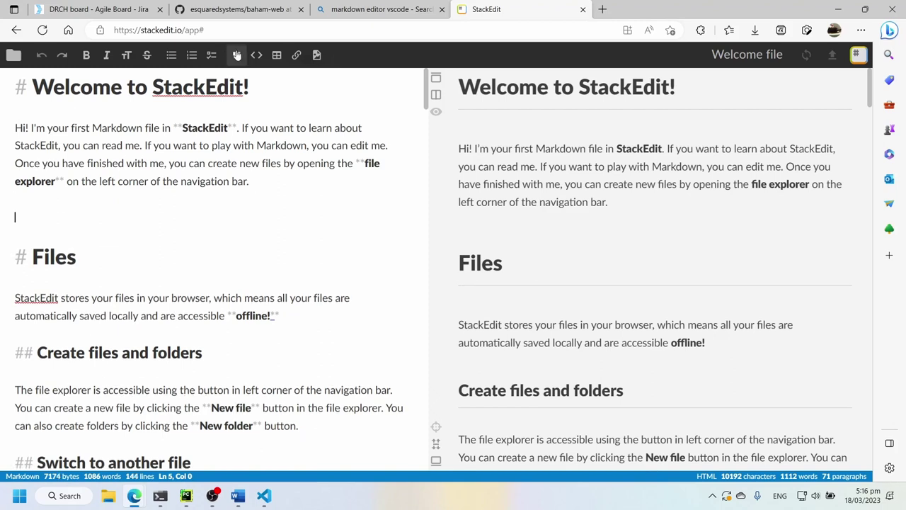
{"action": "left_click", "coordinate": [239, 55]}
{"action": "type", "text": "create"}
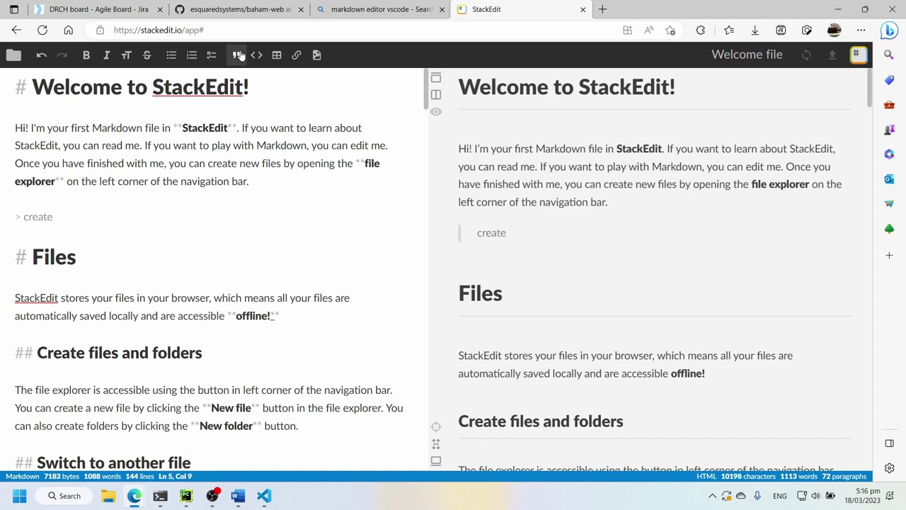
{"action": "key", "text": "ctrl+BackSpace"}
{"action": "type", "text": "start server"}
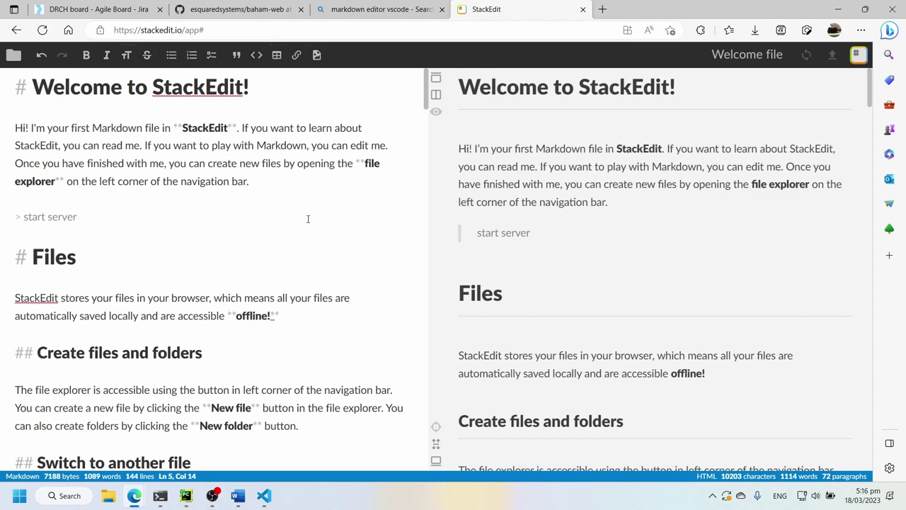
{"action": "left_click", "coordinate": [236, 198]}
{"action": "key", "text": "ctrl+a"}
{"action": "left_click", "coordinate": [235, 200]}
- Switch to Visual Studio Code and review the Introduction, Deployment guide and User guide sections of README.md
{"action": "key", "text": "alt+Tab"}
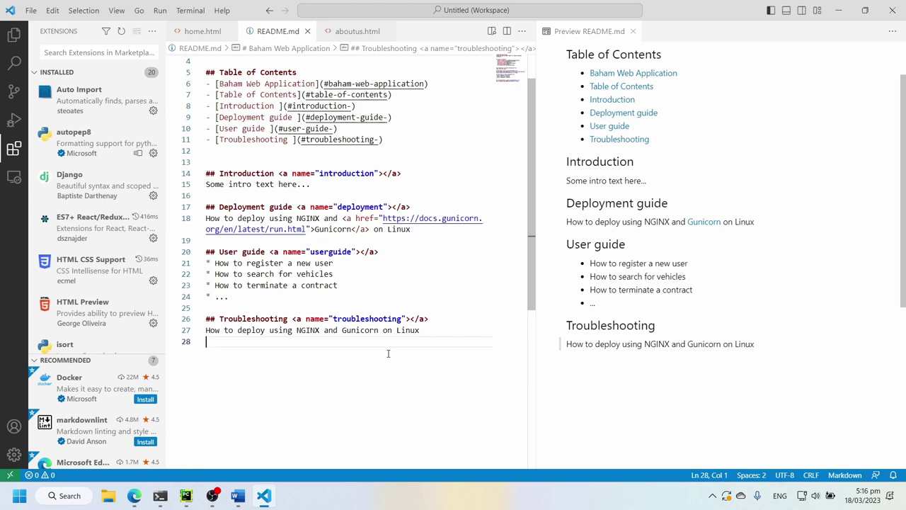
{"action": "left_click", "coordinate": [345, 175]}
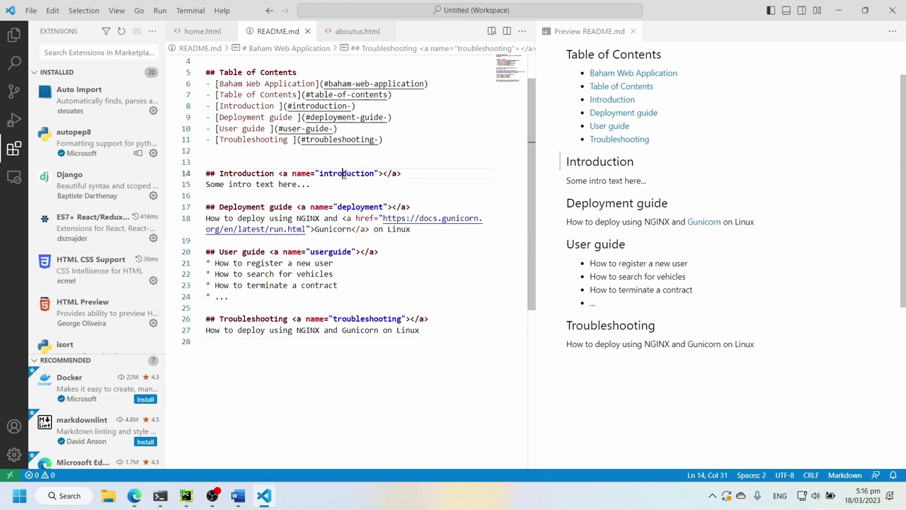
{"action": "left_click", "coordinate": [330, 194]}
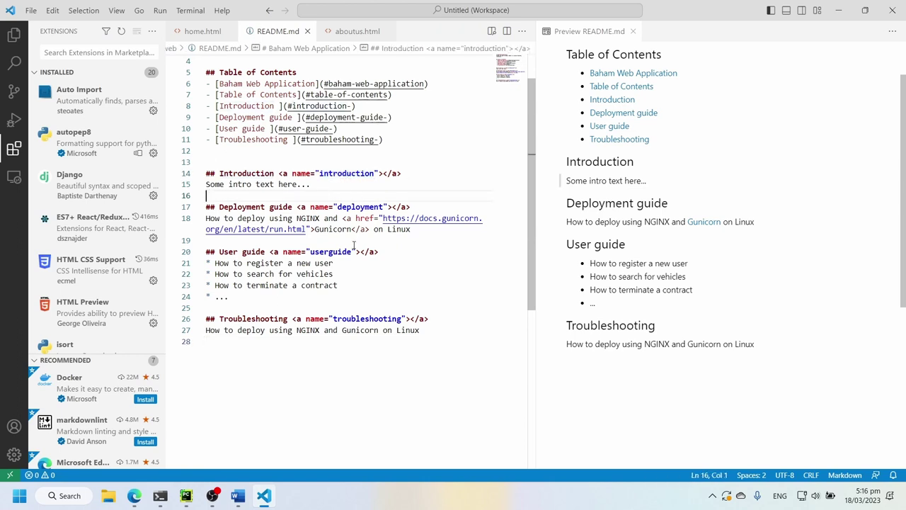
{"action": "left_click", "coordinate": [352, 285]}
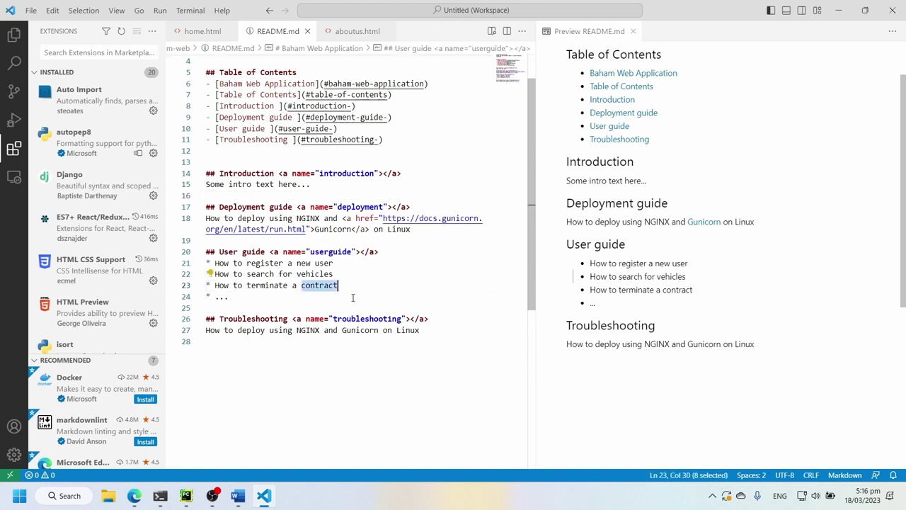
{"action": "left_click", "coordinate": [255, 308]}
{"action": "left_click_drag", "start_coordinate": [207, 252], "coordinate": [296, 307]}
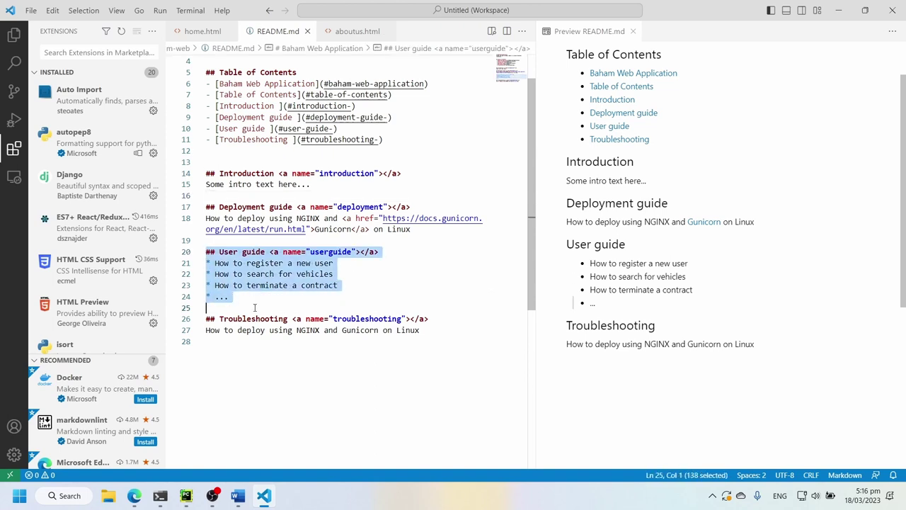
{"action": "left_click", "coordinate": [353, 307]}
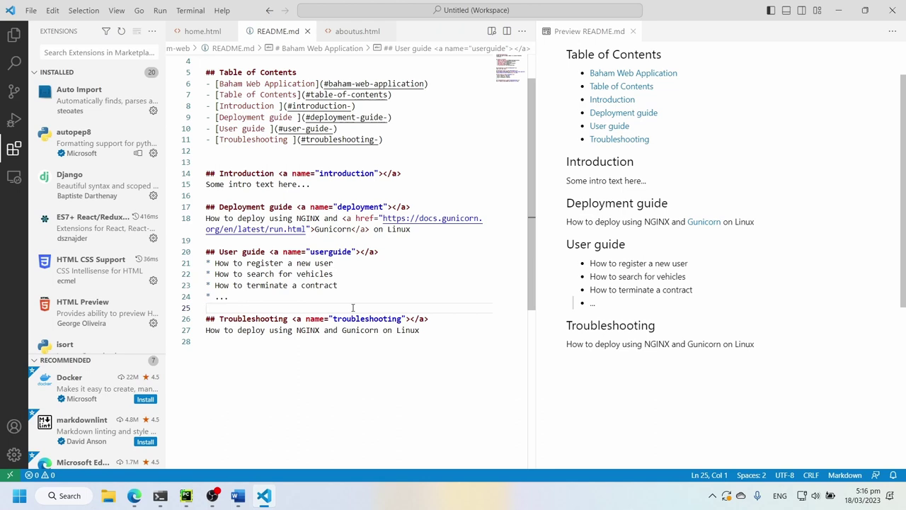
- Close README.md and its Markdown preview
{"action": "left_click", "coordinate": [432, 339]}
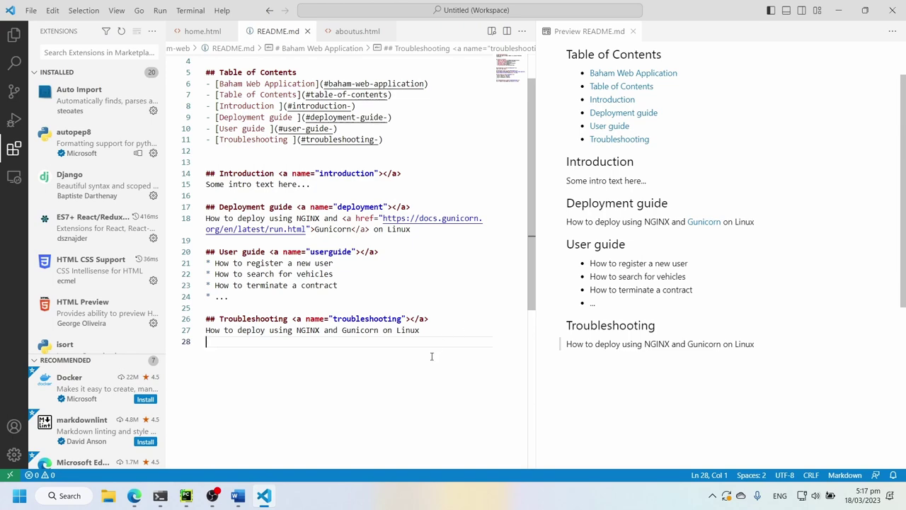
{"action": "left_click", "coordinate": [307, 31]}
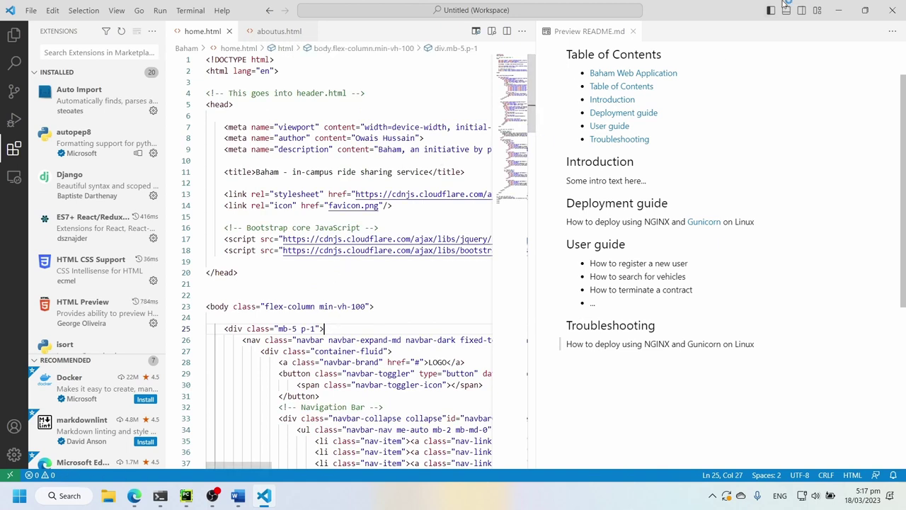
{"action": "left_click", "coordinate": [632, 32]}
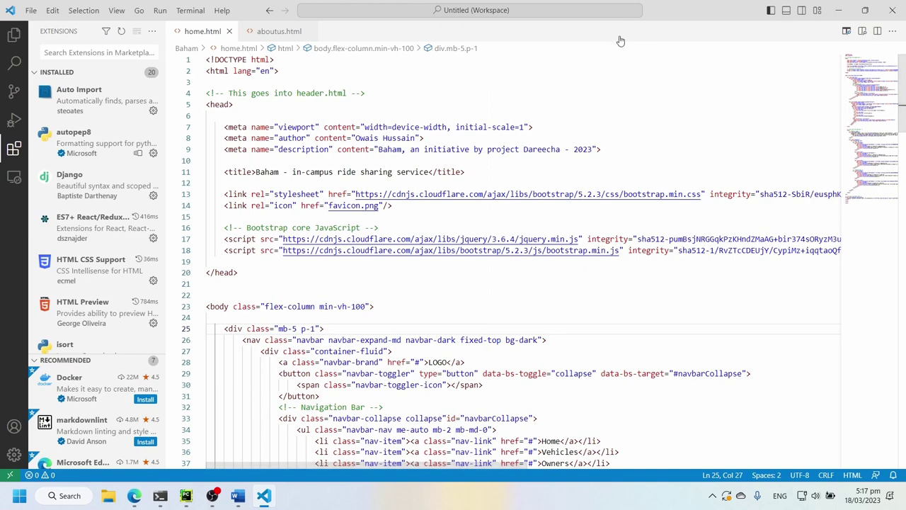